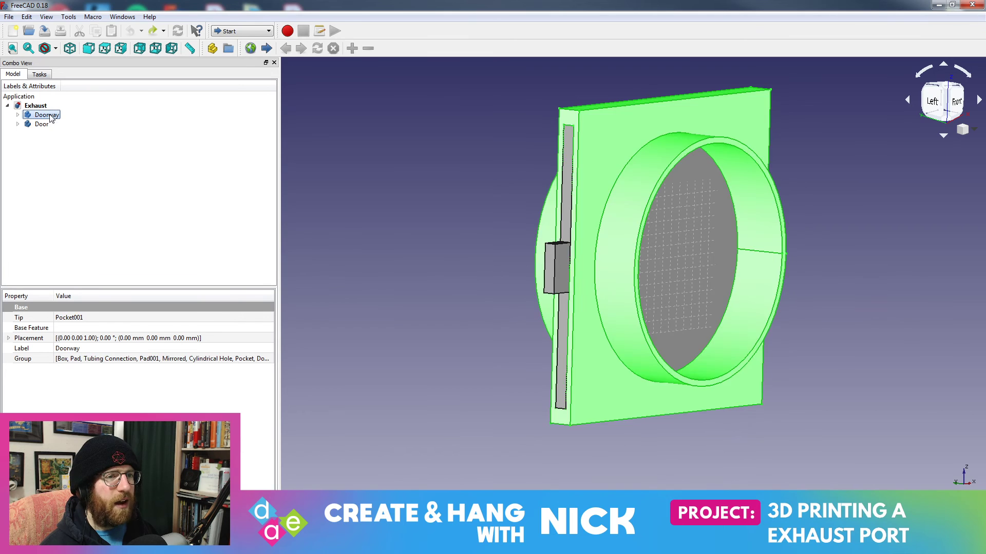
- Start a Transform on the Door body, try moving it, and undo the trial move
{"action": "left_click", "coordinate": [46, 116]}
{"action": "left_click", "coordinate": [44, 124]}
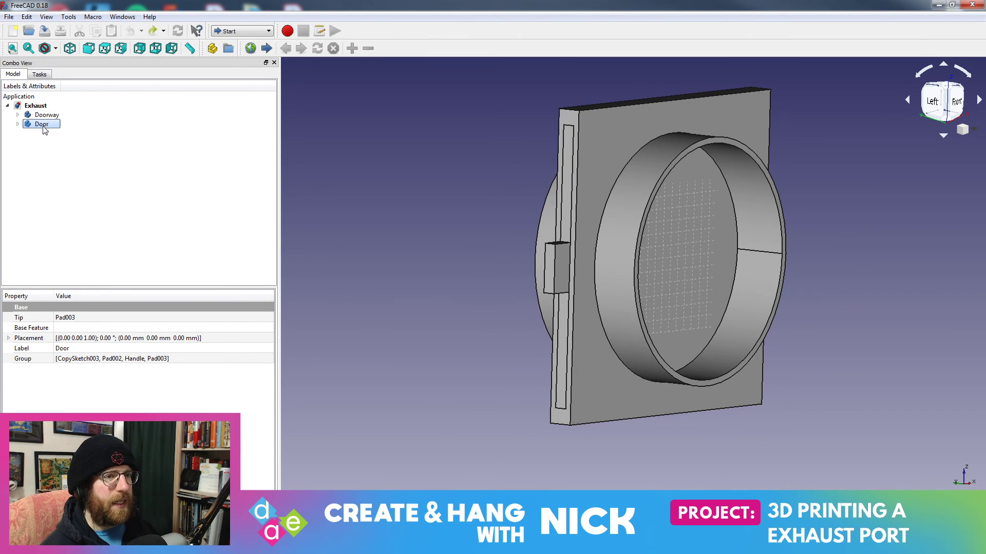
{"action": "right_click", "coordinate": [43, 128]}
{"action": "left_click", "coordinate": [67, 145]}
{"action": "middle_click_drag", "start_coordinate": [485, 269], "coordinate": [541, 288]}
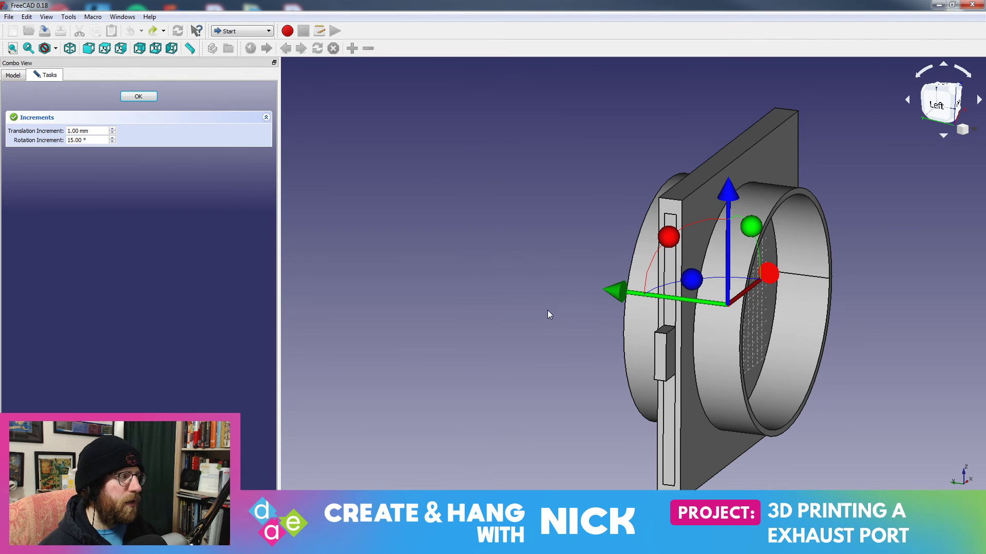
{"action": "middle_click_drag", "start_coordinate": [544, 319], "coordinate": [736, 273]}
{"action": "left_click_drag", "start_coordinate": [737, 276], "coordinate": [747, 353]}
{"action": "key", "text": "ctrl+z"}
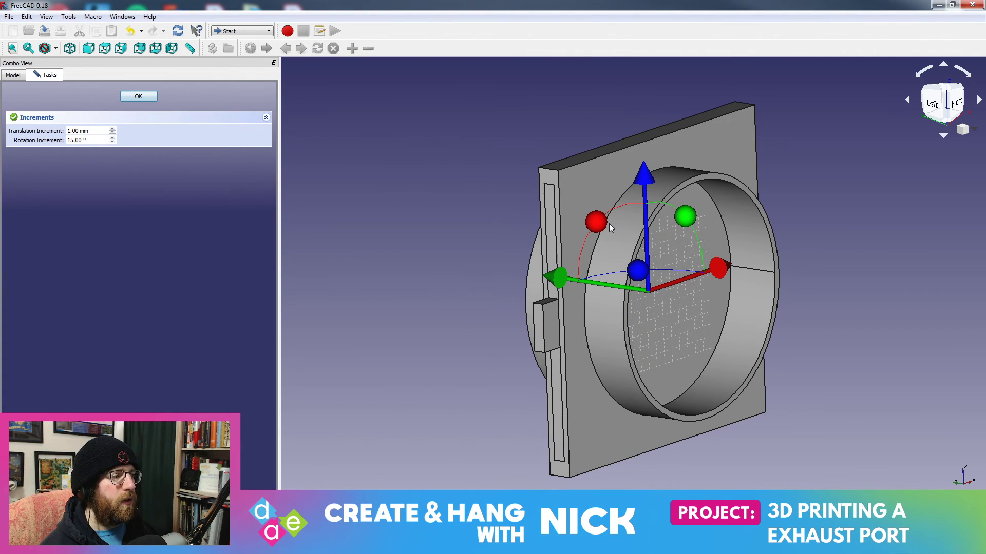
- Examine the slot, door handle and tubing connection of the exhaust port from several angles
{"action": "left_click", "coordinate": [13, 75]}
{"action": "middle_click_drag", "start_coordinate": [672, 360], "coordinate": [695, 404]}
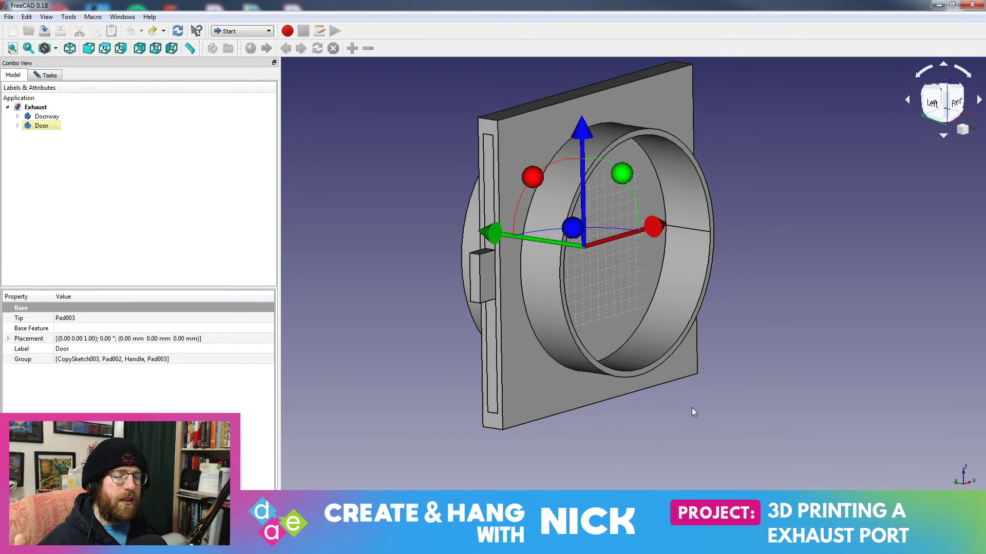
{"action": "middle_click_drag", "start_coordinate": [325, 182], "coordinate": [323, 331]}
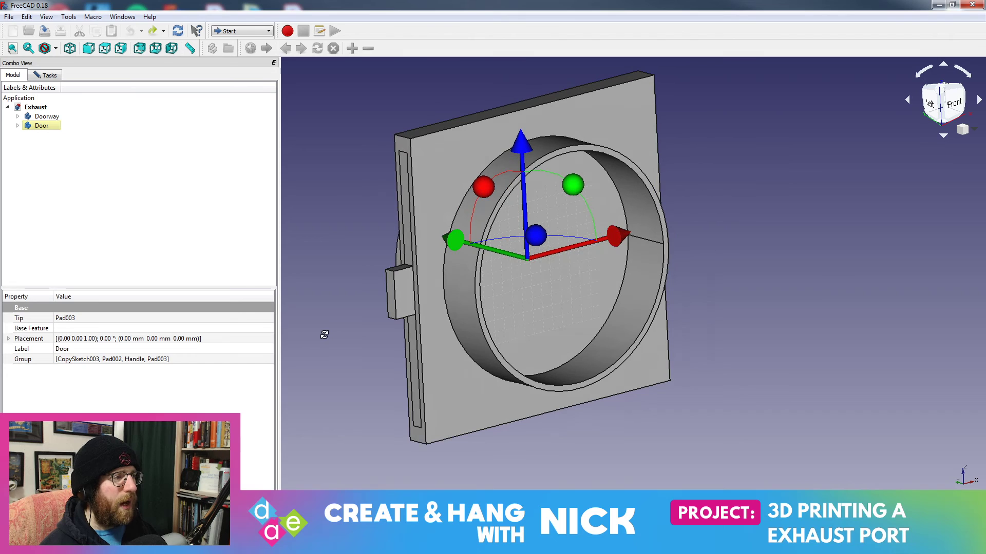
{"action": "middle_click_drag", "start_coordinate": [438, 284], "coordinate": [452, 222]}
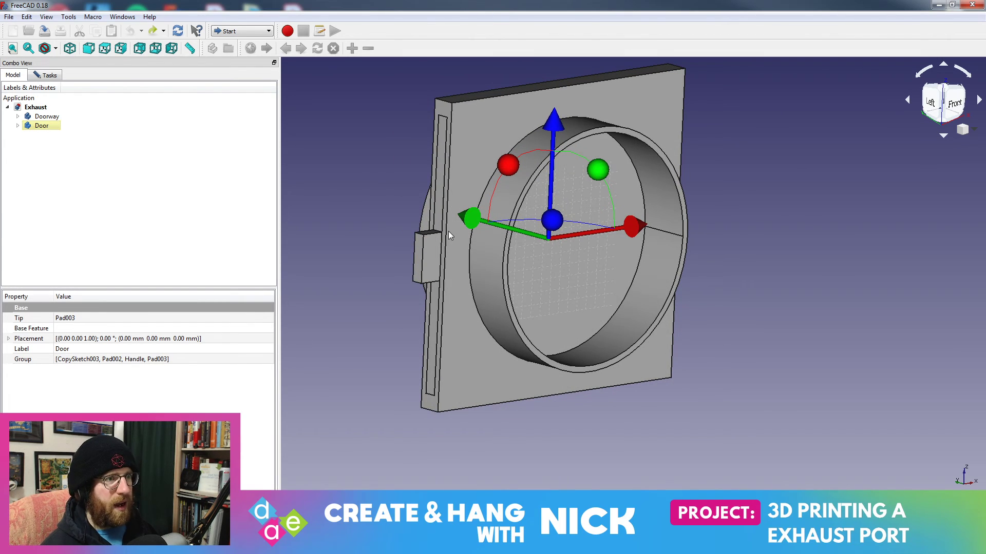
{"action": "middle_click_drag", "start_coordinate": [442, 223], "coordinate": [488, 327]}
{"action": "middle_click_drag", "start_coordinate": [561, 341], "coordinate": [551, 218]}
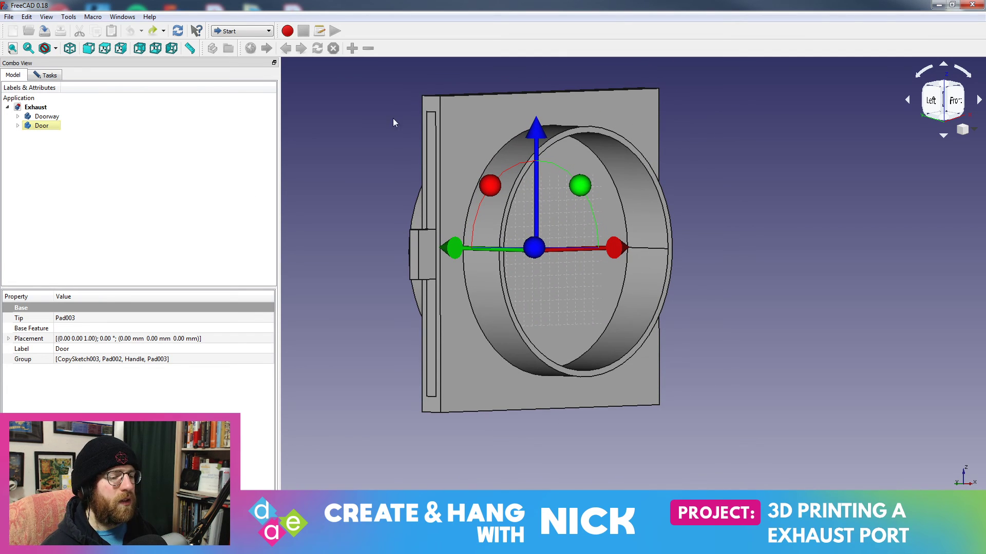
- Switch to PrusaSlicer and look through its print, material and printer settings
{"action": "key", "text": "super"}
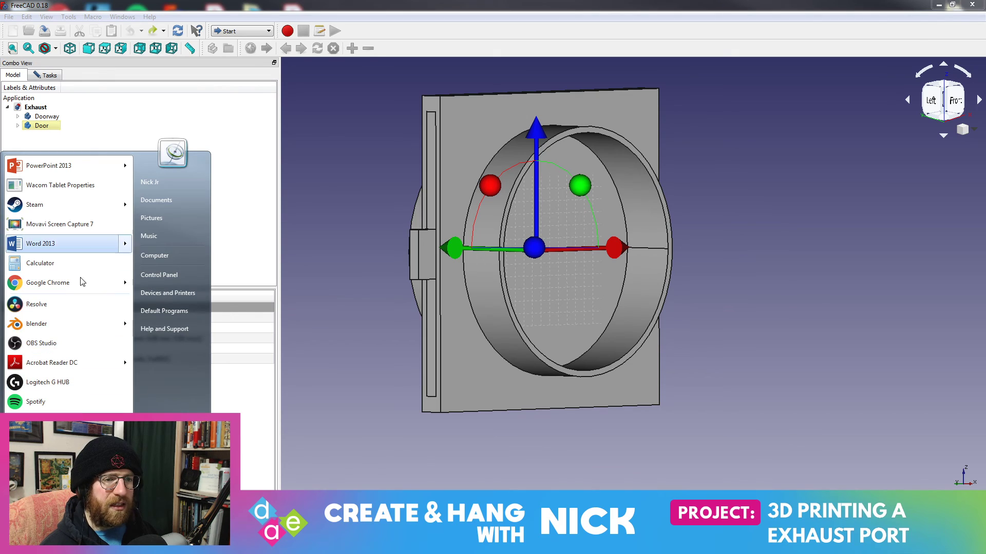
{"action": "key", "text": "Escape"}
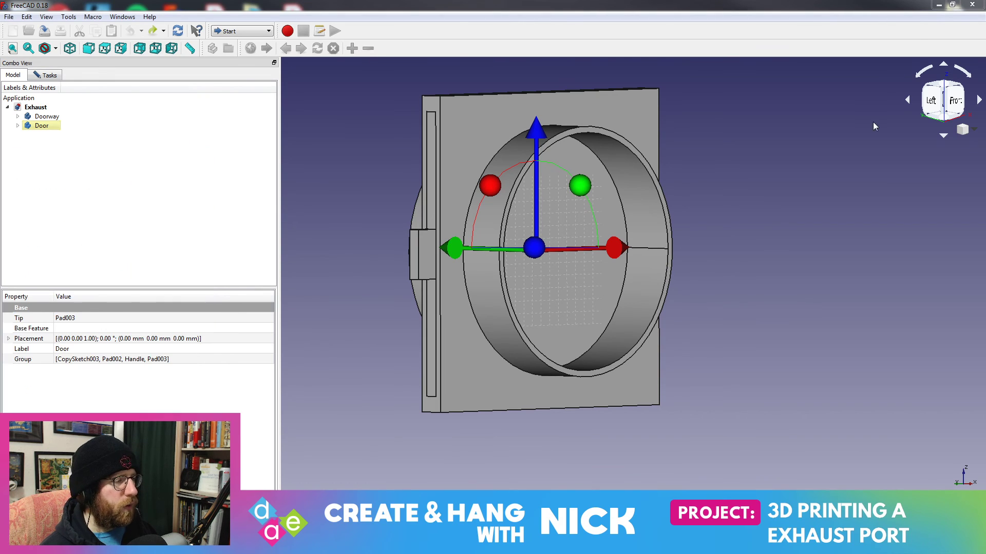
{"action": "key", "text": "super+d"}
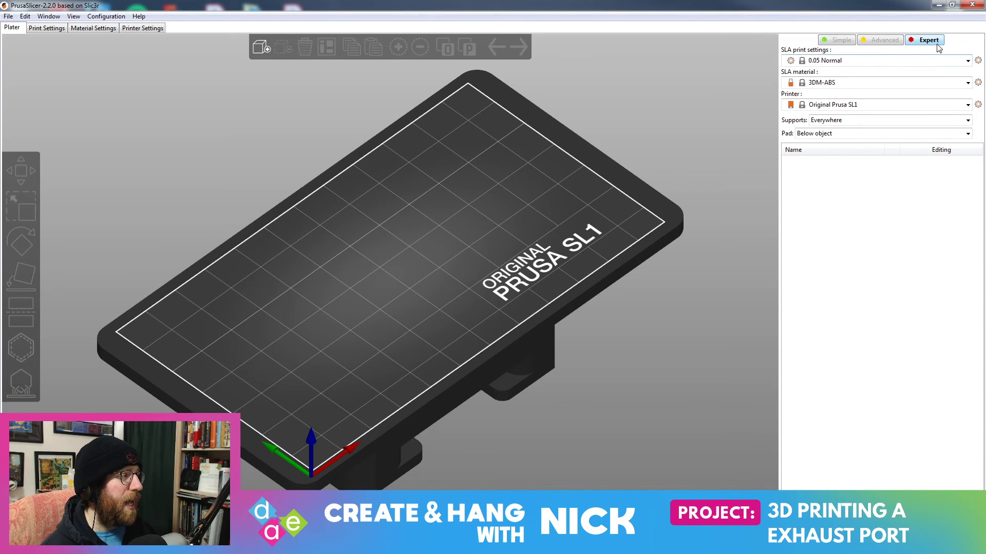
{"action": "left_click", "coordinate": [40, 28]}
{"action": "left_click", "coordinate": [85, 29]}
{"action": "left_click", "coordinate": [138, 28]}
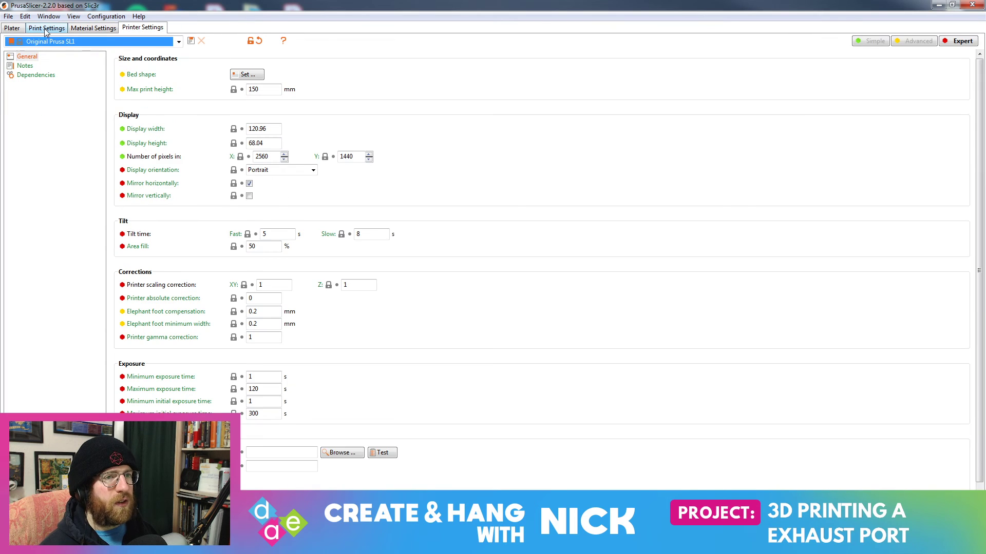
{"action": "left_click", "coordinate": [12, 28]}
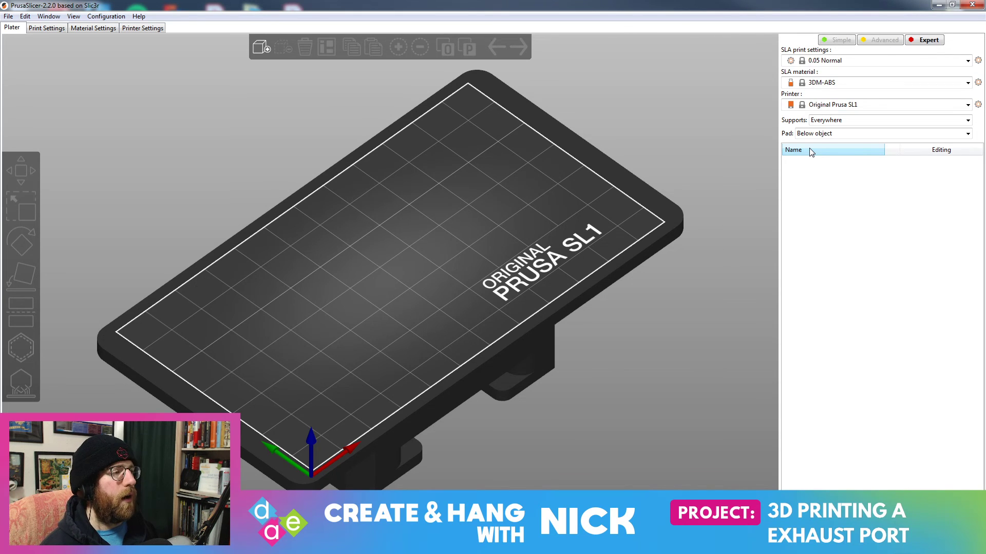
- Change the printer to the Original Prusa i3 MK2S 0.6 nozzle
{"action": "left_click_drag", "start_coordinate": [462, 360], "coordinate": [619, 255]}
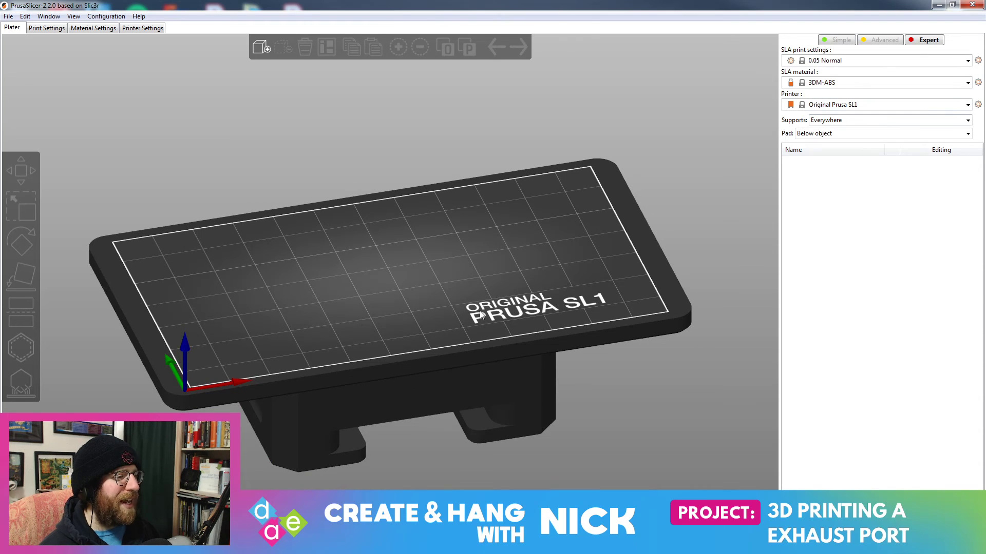
{"action": "left_click", "coordinate": [882, 105]}
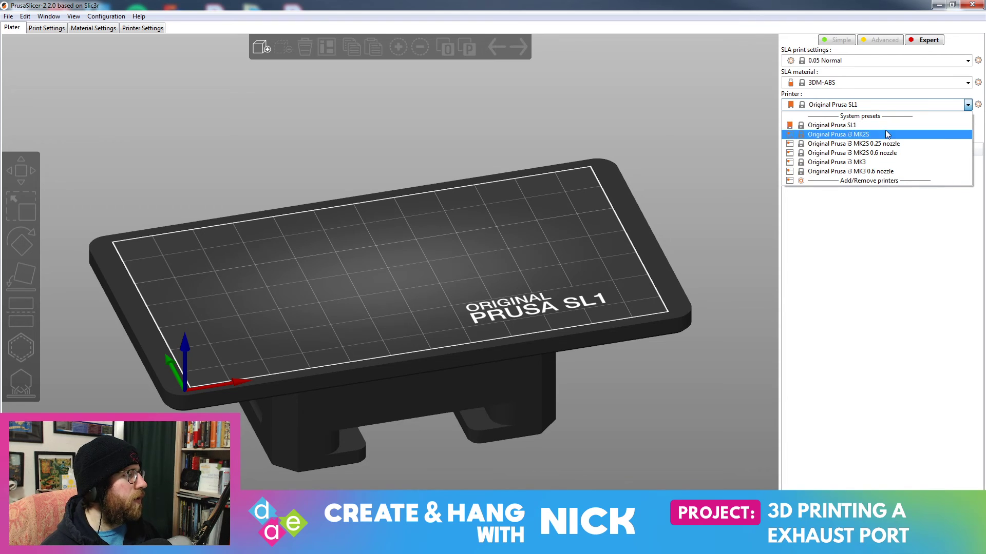
{"action": "left_click", "coordinate": [865, 155]}
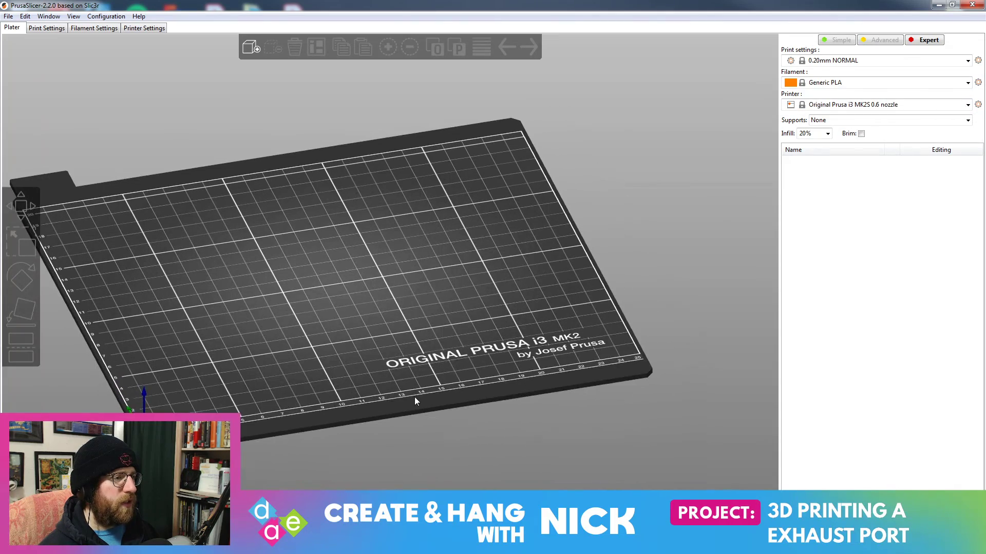
{"action": "left_click_drag", "start_coordinate": [627, 340], "coordinate": [258, 265]}
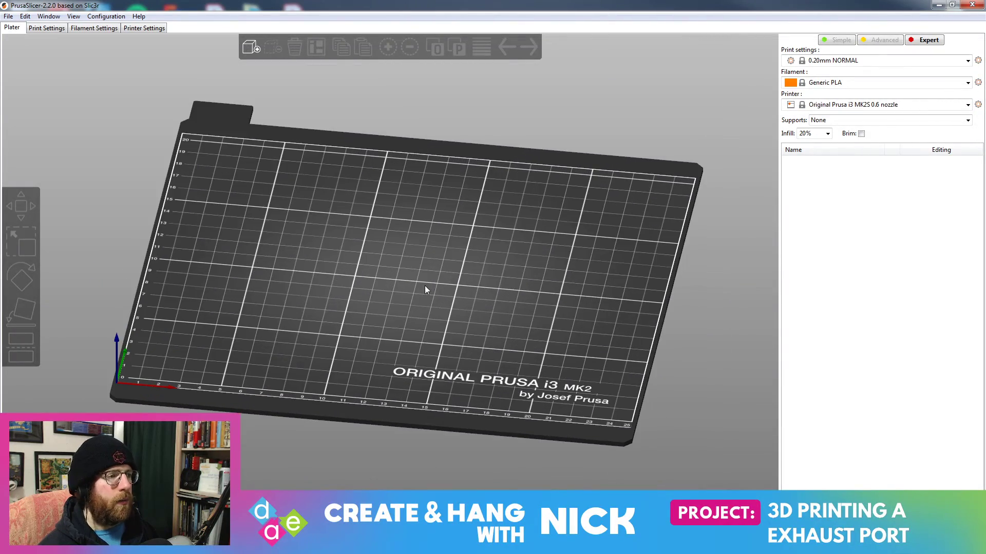
- Switch to FreeCAD and start exporting the Door body, bringing up the available export file types
{"action": "key", "text": "alt+Tab"}
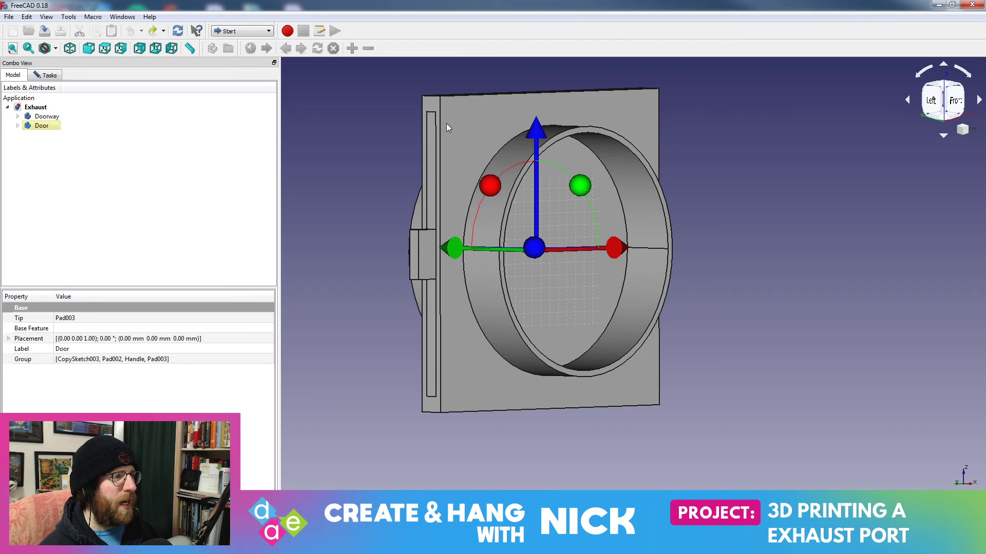
{"action": "middle_click_drag", "start_coordinate": [499, 358], "coordinate": [511, 205]}
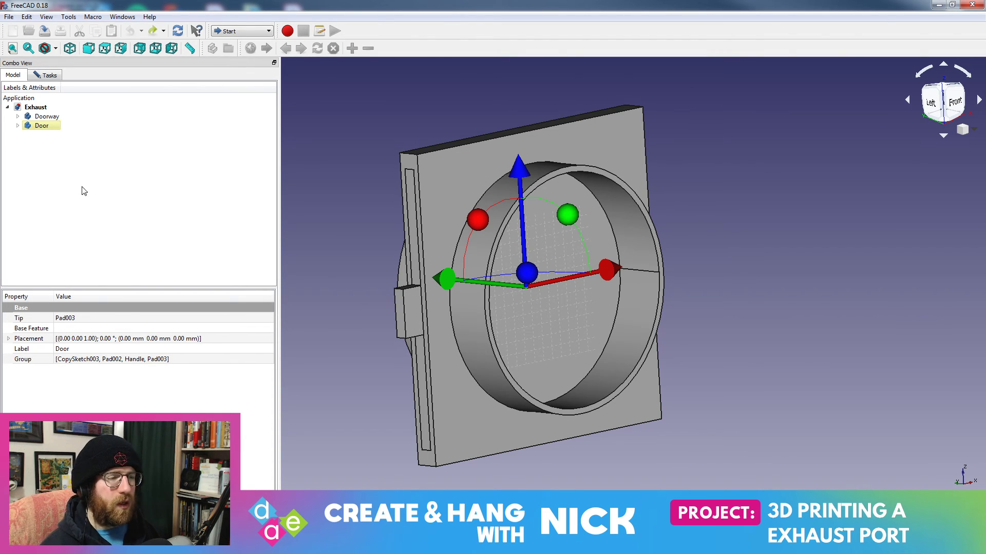
{"action": "left_click", "coordinate": [9, 16]}
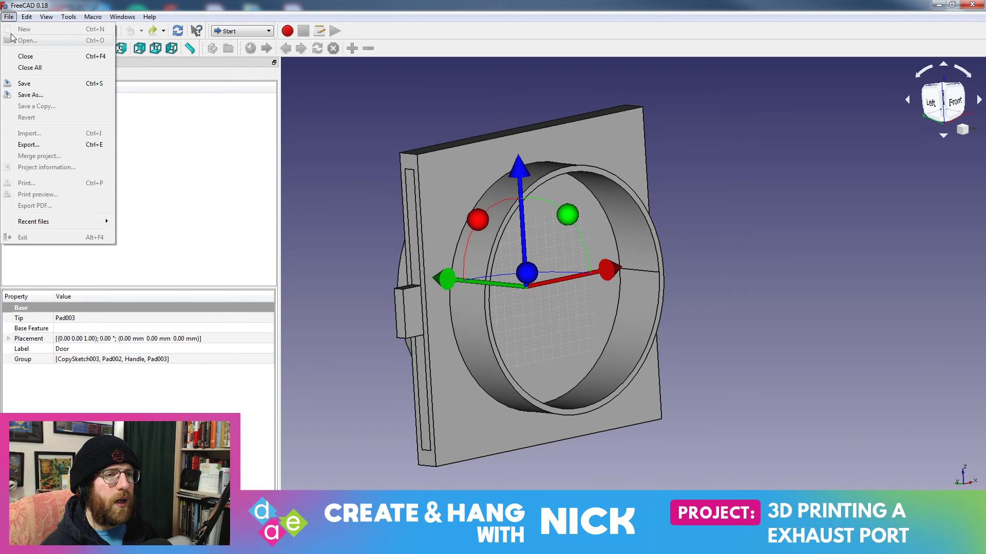
{"action": "left_click", "coordinate": [54, 147]}
{"action": "left_click", "coordinate": [346, 405]}
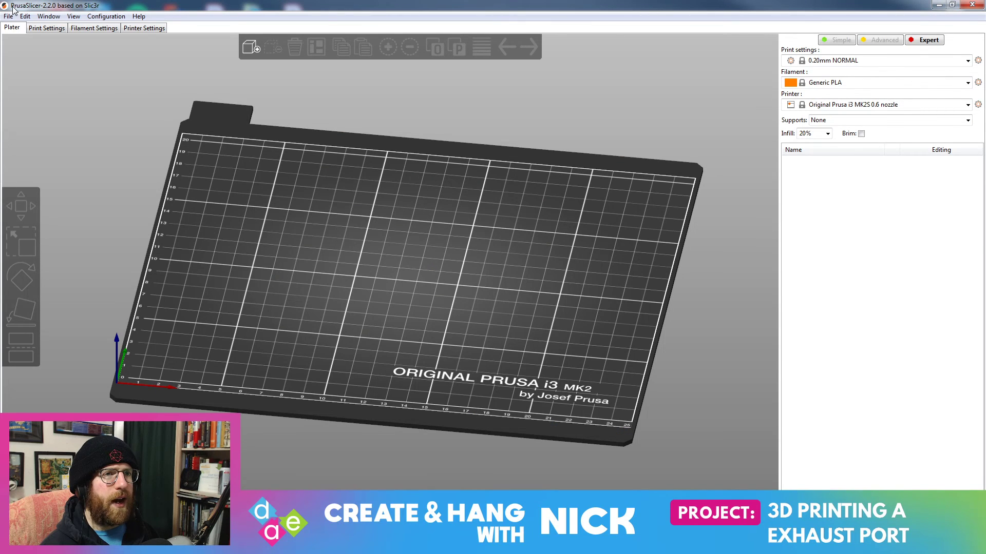
- Check in PrusaSlicer which project file types it can open, leaving without opening a file
{"action": "left_click", "coordinate": [10, 16]}
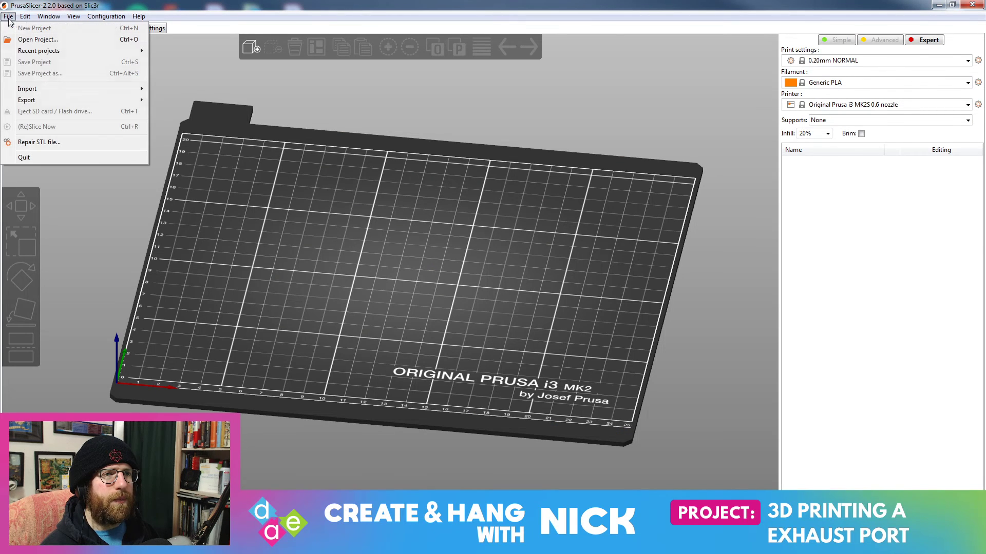
{"action": "left_click", "coordinate": [33, 41]}
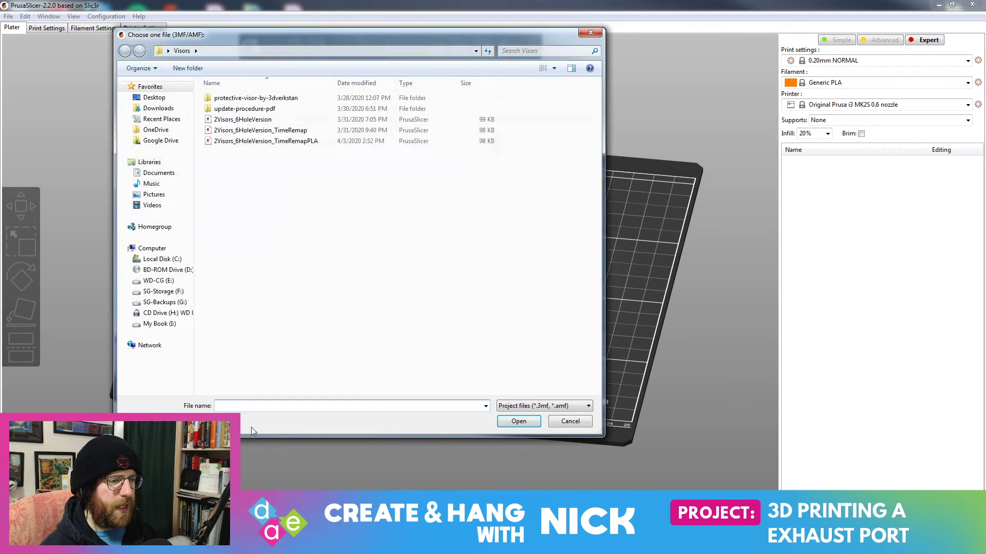
{"action": "left_click", "coordinate": [286, 143]}
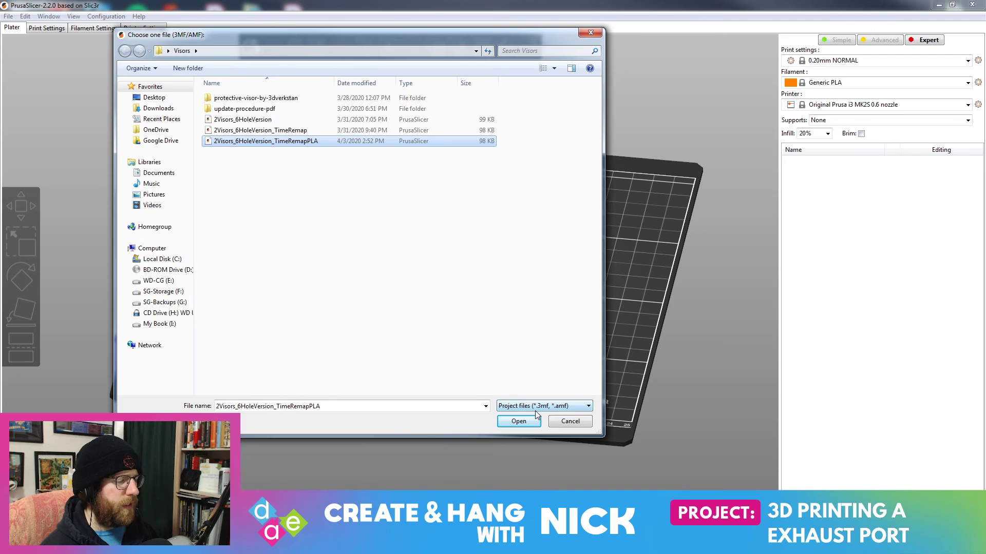
{"action": "left_click", "coordinate": [569, 420]}
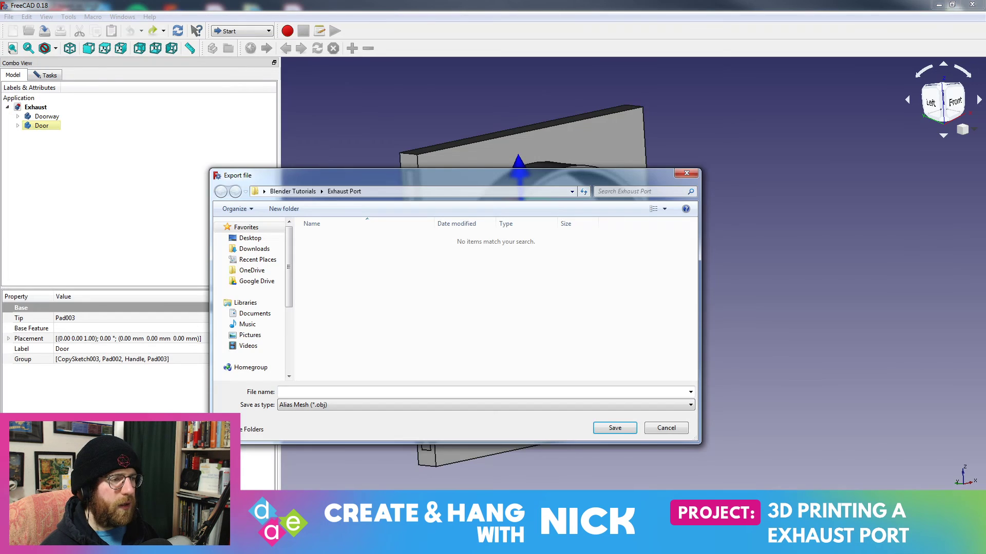
- Set the FreeCAD export format to Additive Manufacturing Format (*.amf)
{"action": "left_click", "coordinate": [445, 405]}
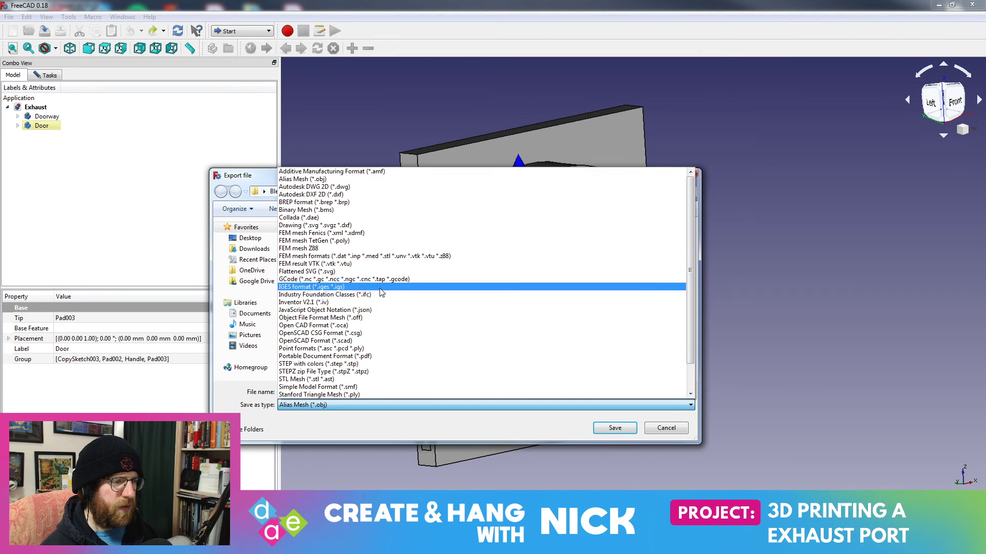
{"action": "scroll", "coordinate": [386, 339], "scroll_direction": "down", "scroll_amount": 2}
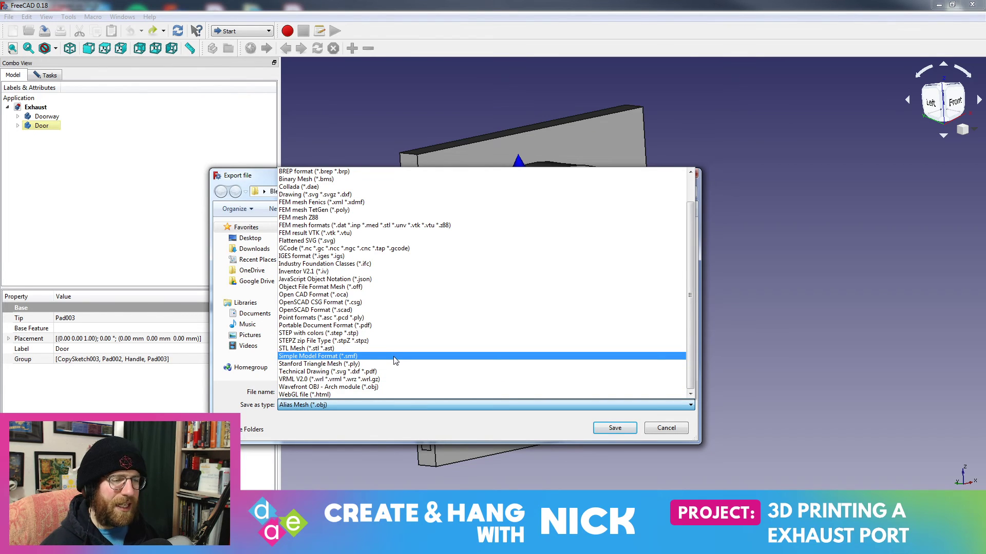
{"action": "scroll", "coordinate": [395, 361], "scroll_direction": "up", "scroll_amount": 2}
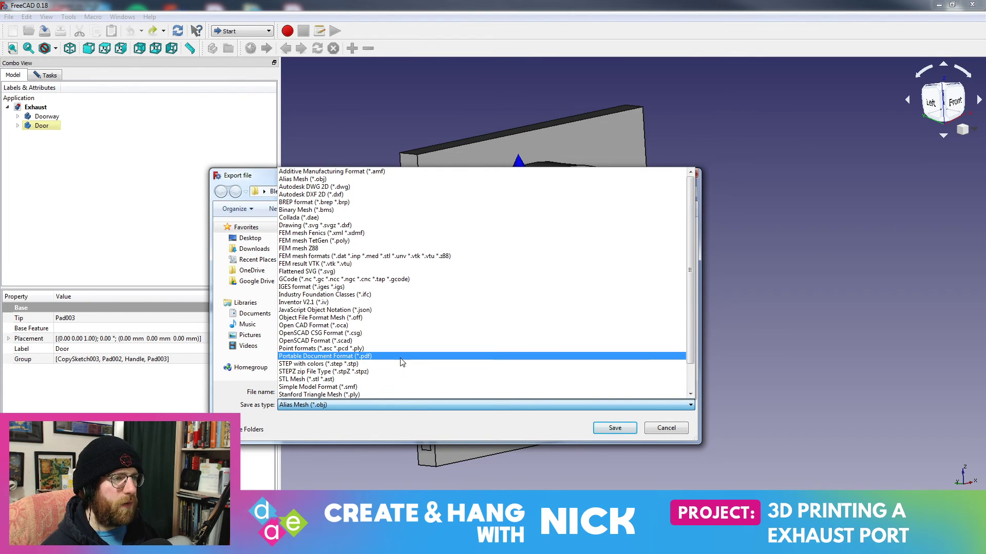
{"action": "left_click", "coordinate": [386, 173]}
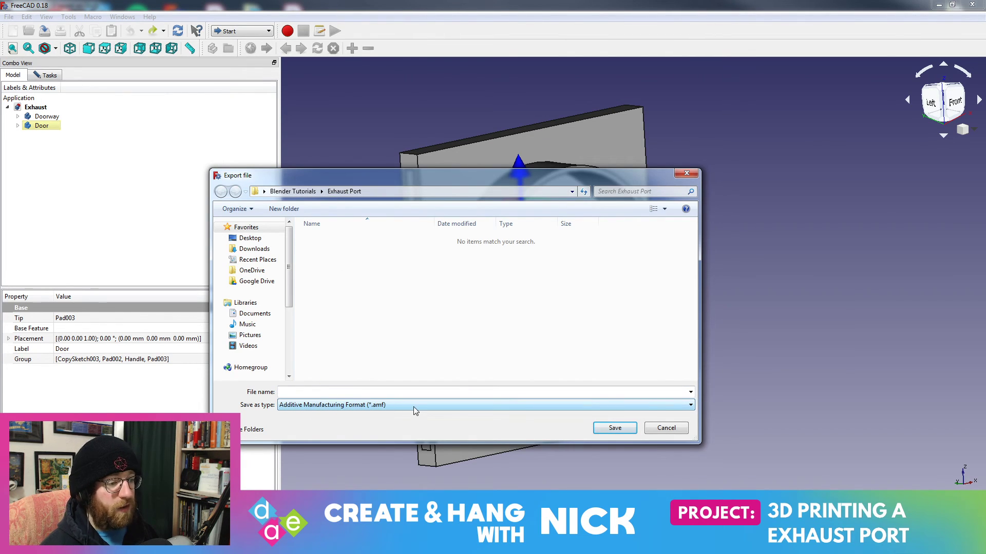
- Name the export file ExhaustPort and save it in the Exhaust Port folder
{"action": "left_click", "coordinate": [344, 393]}
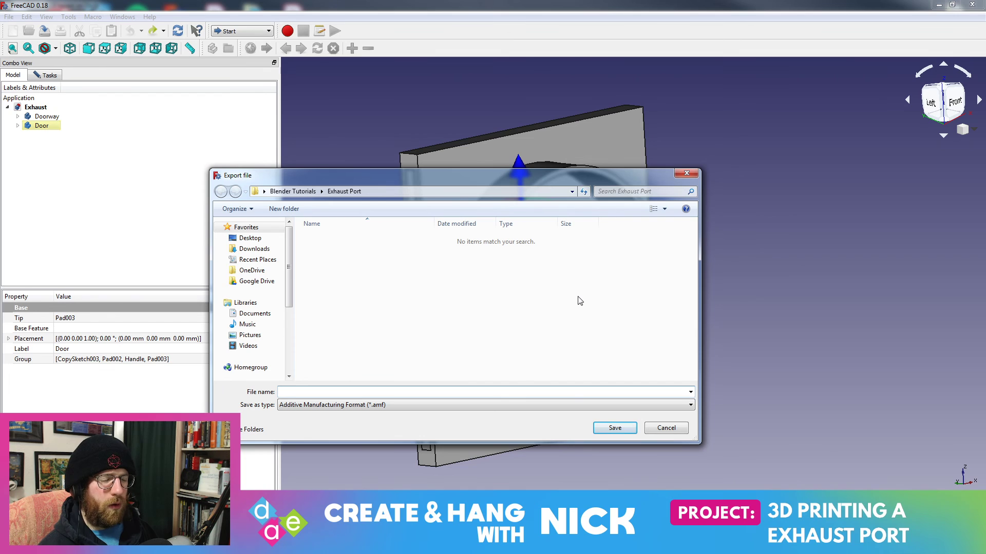
{"action": "type", "text": "The"}
{"action": "key", "text": "BackSpace"}
{"action": "key", "text": "BackSpace"}
{"action": "key", "text": "BackSpace"}
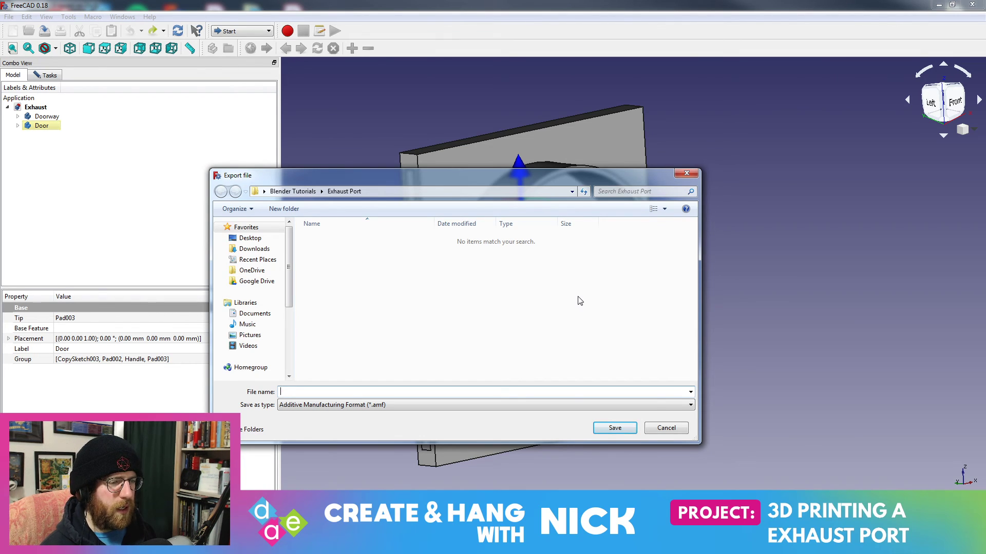
{"action": "type", "text": "Exhaust"}
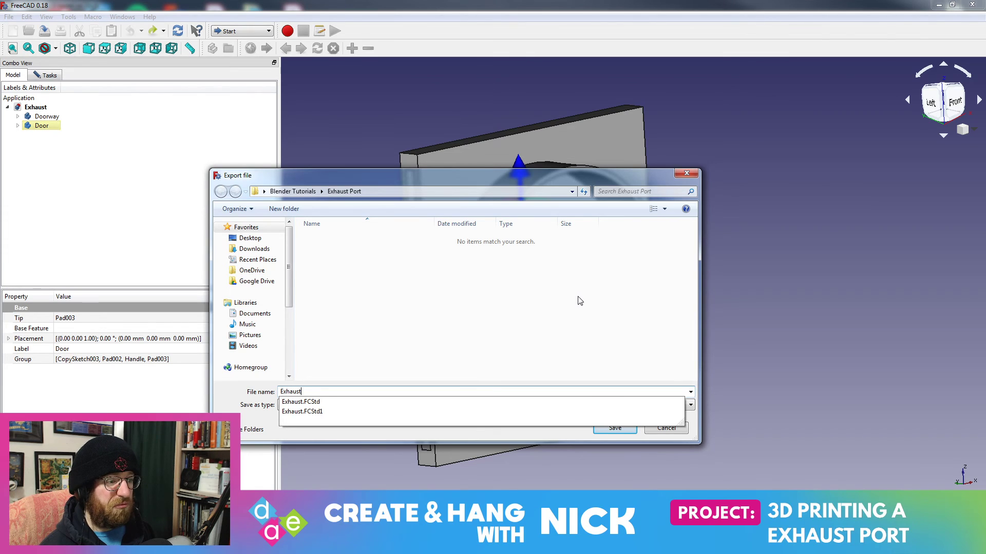
{"action": "type", "text": "Port"}
{"action": "key", "text": "Return"}
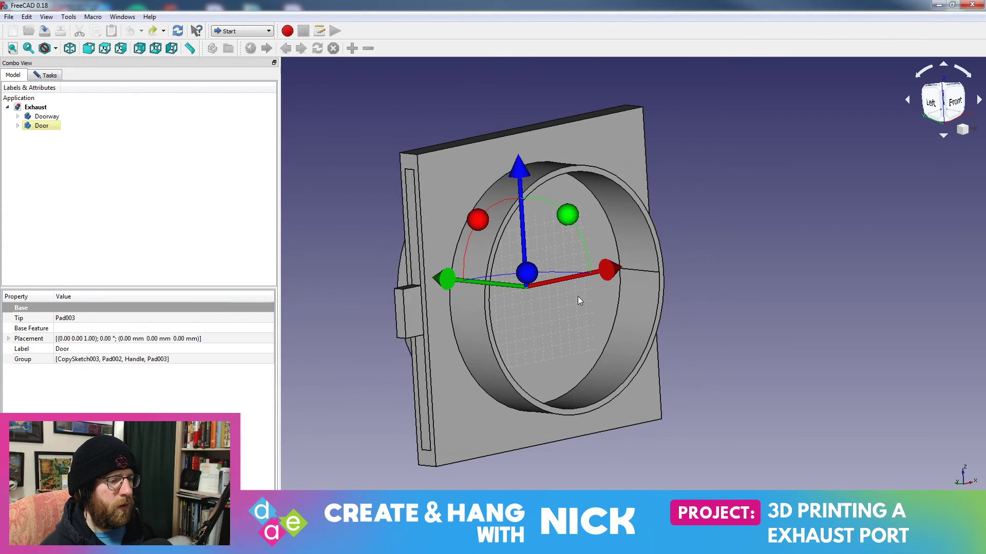
- Locate the exported ExhaustParts.amf in the Exhaust Port folder inside the desktop's Blender Tutorials folder
{"action": "key", "text": "super+e"}
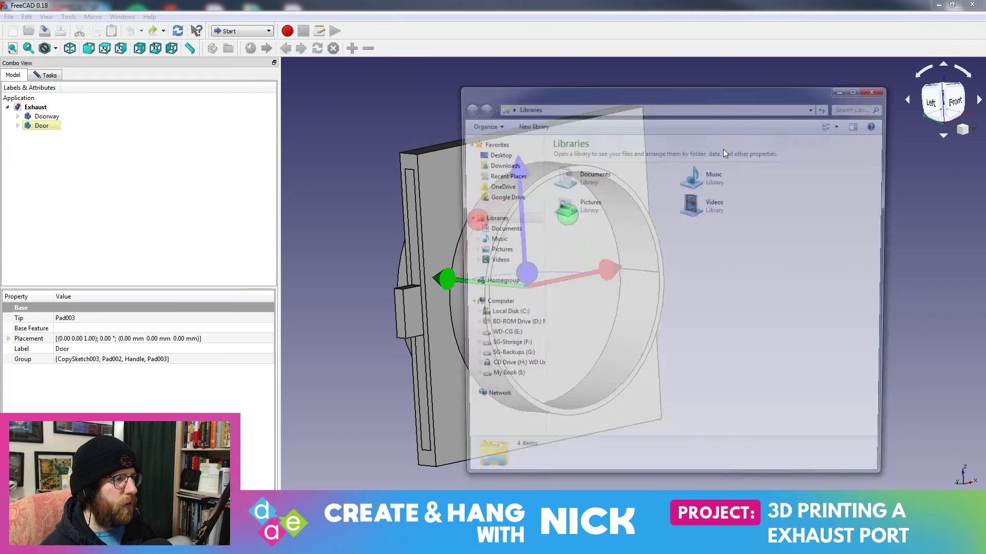
{"action": "left_click", "coordinate": [493, 154]}
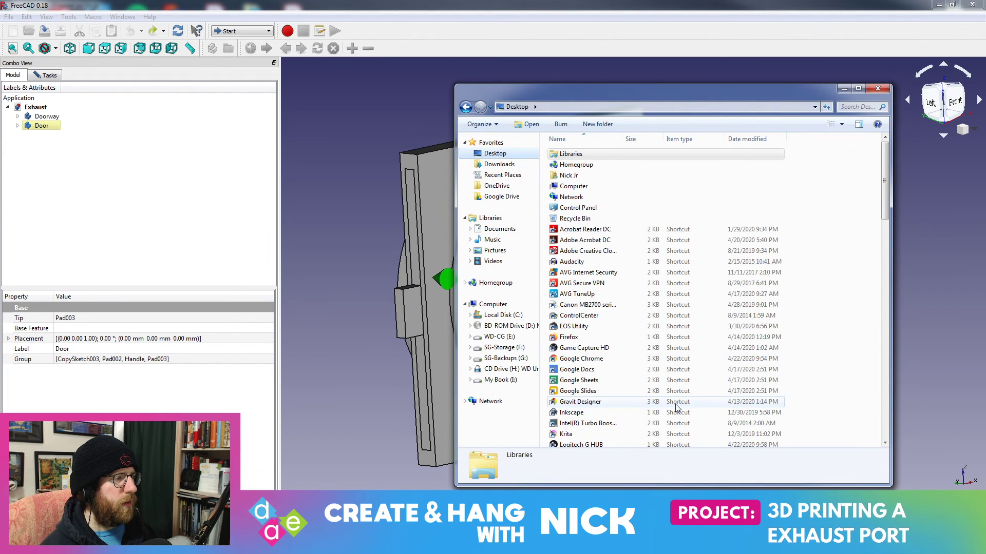
{"action": "left_click", "coordinate": [596, 306]}
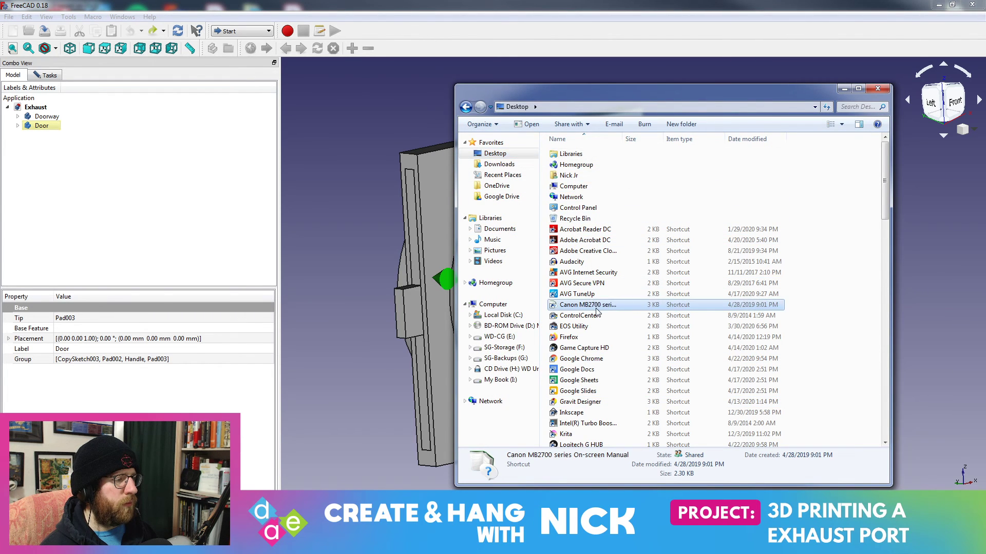
{"action": "scroll", "coordinate": [597, 311], "scroll_direction": "down", "scroll_amount": 14}
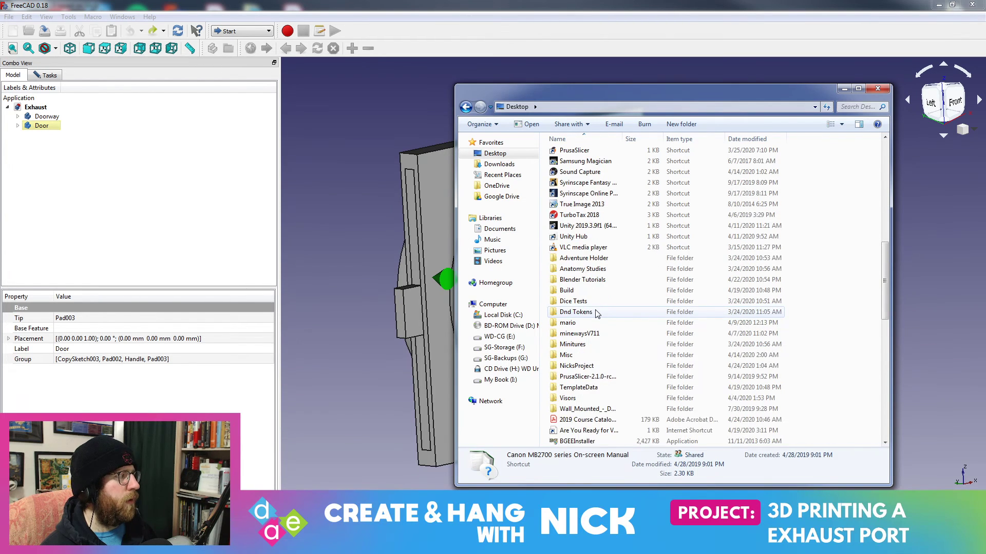
{"action": "scroll", "coordinate": [597, 313], "scroll_direction": "down", "scroll_amount": 2}
{"action": "double_click", "coordinate": [582, 215]}
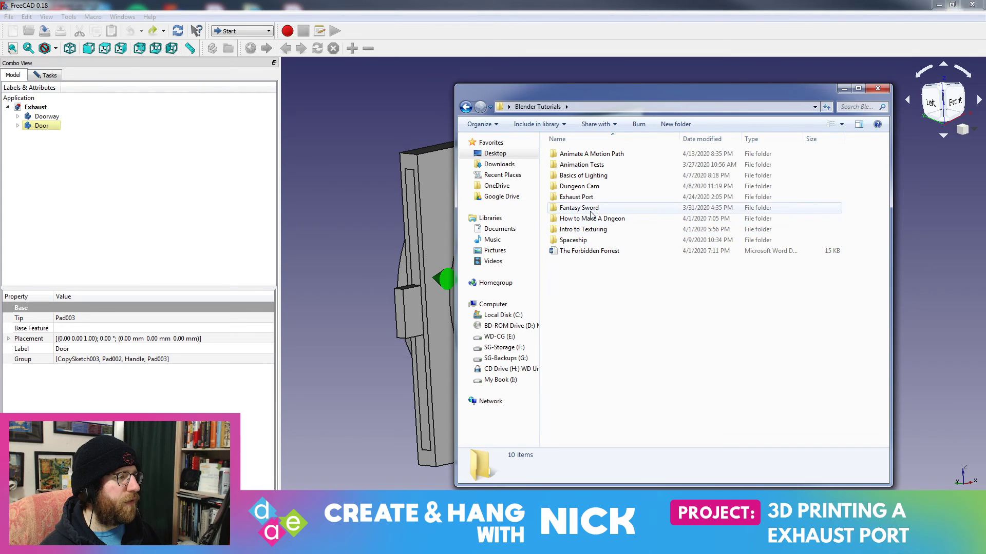
{"action": "double_click", "coordinate": [580, 197]}
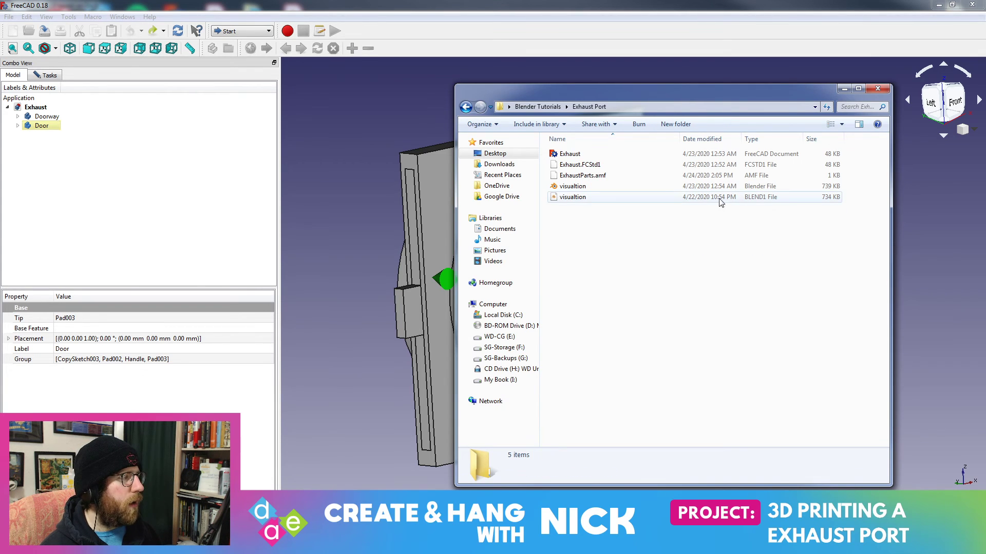
{"action": "left_click", "coordinate": [635, 176]}
- Switch to PrusaSlicer and import ExhaustParts.amf from the Exhaust Port folder inside Blender Tutorials
{"action": "key", "text": "alt+Tab"}
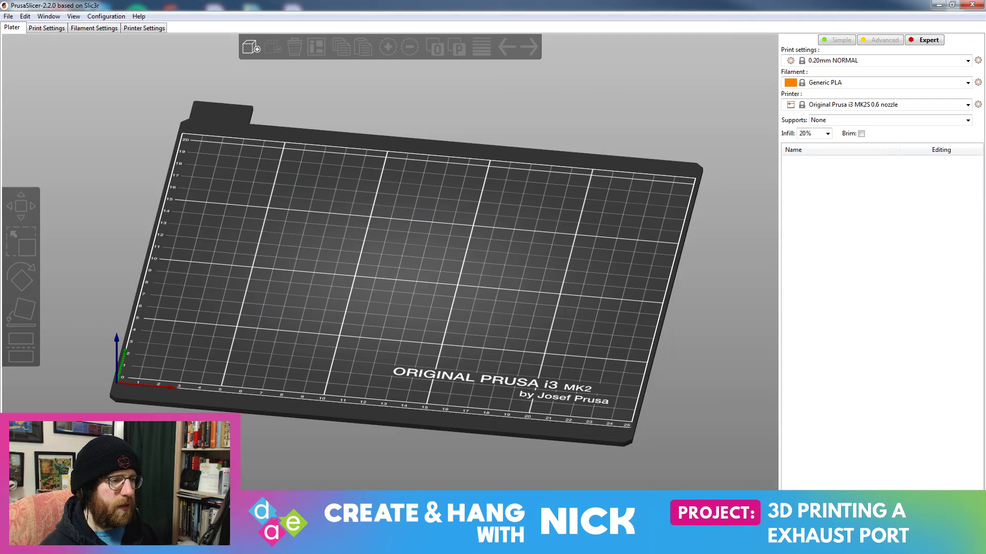
{"action": "left_click", "coordinate": [8, 15]}
{"action": "key", "text": "Escape"}
{"action": "left_click", "coordinate": [9, 16]}
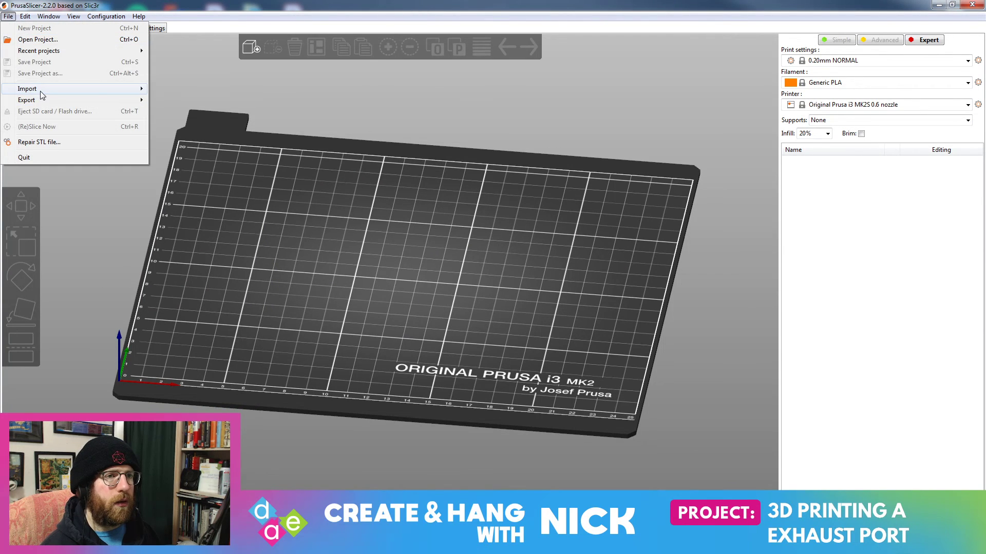
{"action": "mouse_move", "coordinate": [70, 95]}
{"action": "left_click", "coordinate": [220, 89]}
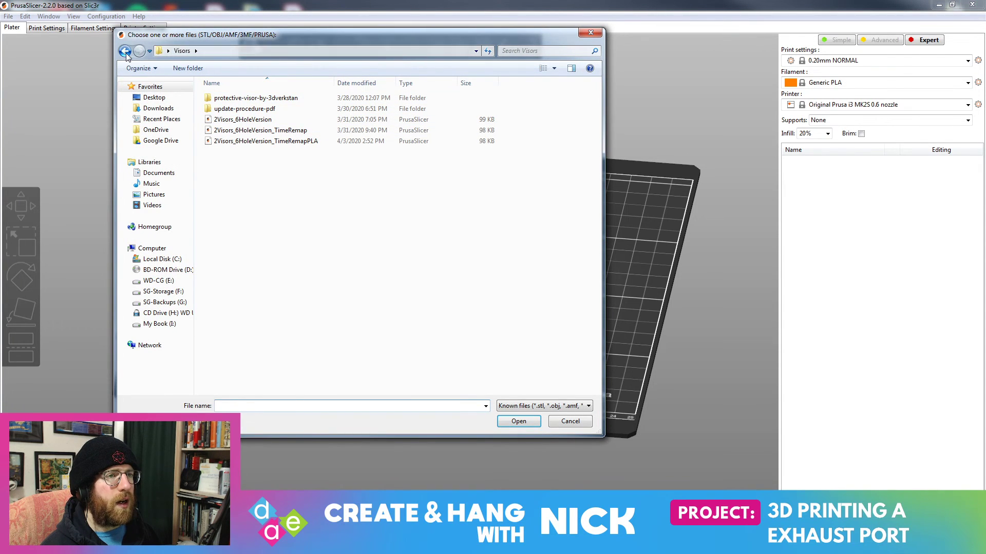
{"action": "left_click_drag", "start_coordinate": [348, 34], "coordinate": [414, 81]}
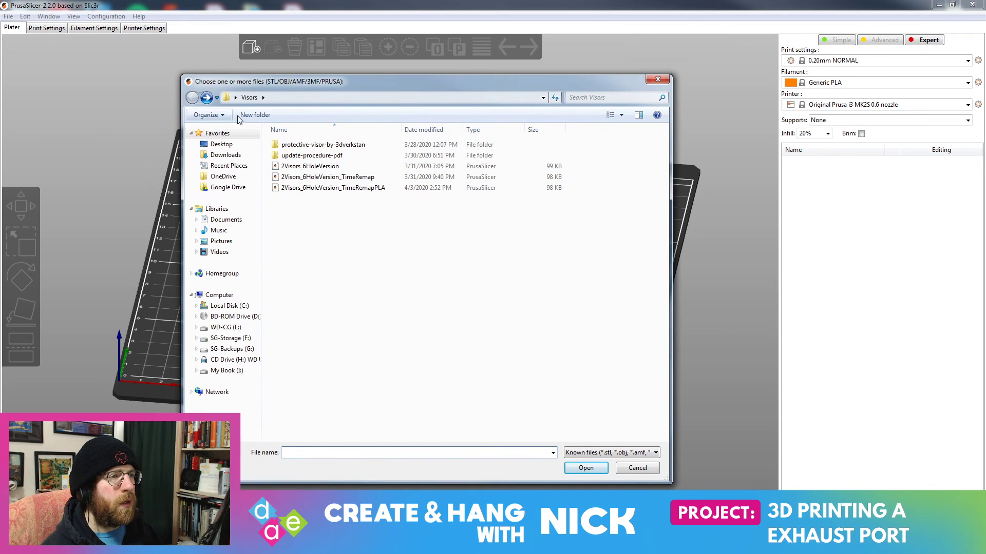
{"action": "left_click", "coordinate": [222, 145]}
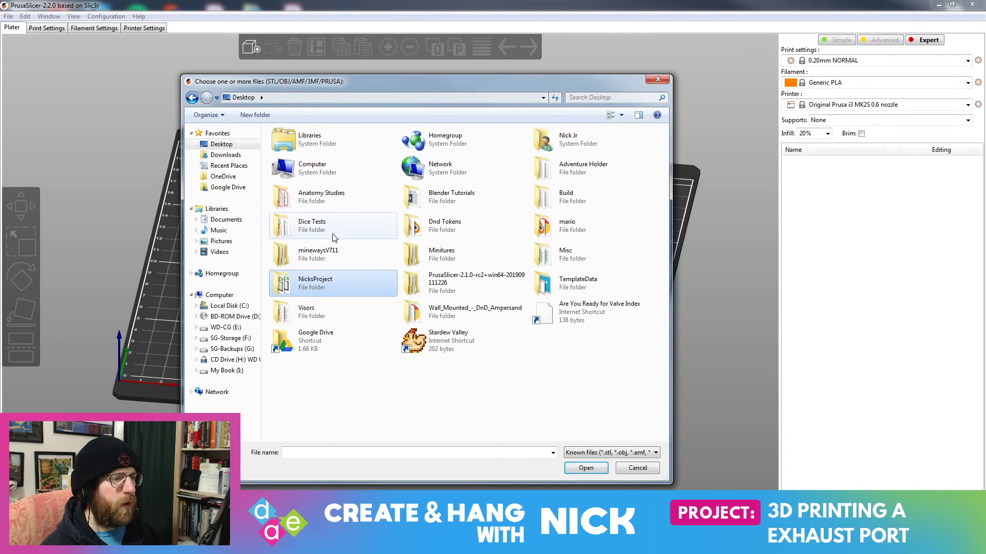
{"action": "double_click", "coordinate": [420, 196]}
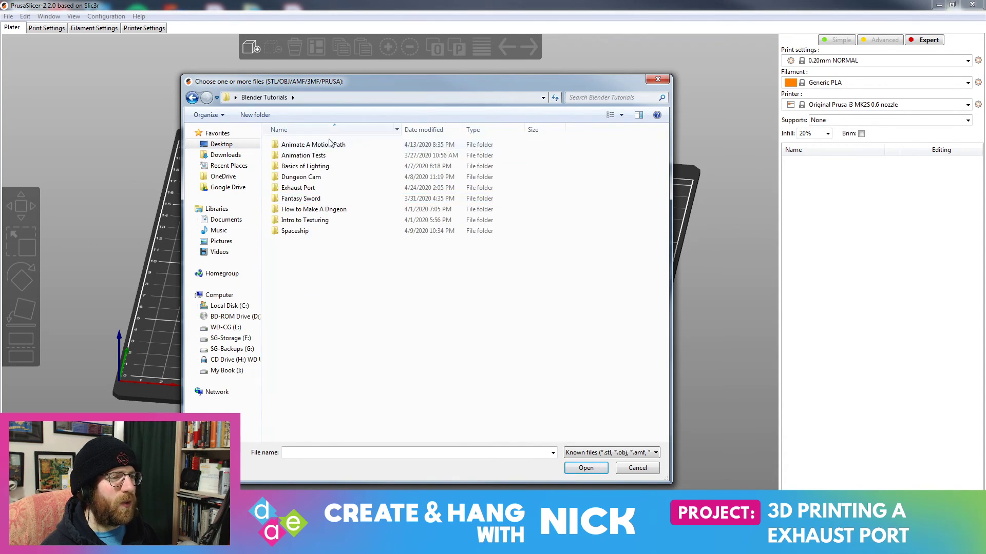
{"action": "double_click", "coordinate": [298, 187]}
{"action": "double_click", "coordinate": [303, 144]}
- Move the imported door from the bed's corner onto the print bed, at about X 115 and Y 114 mm
{"action": "left_click_drag", "start_coordinate": [341, 353], "coordinate": [542, 328]}
{"action": "left_click_drag", "start_coordinate": [563, 370], "coordinate": [578, 304]}
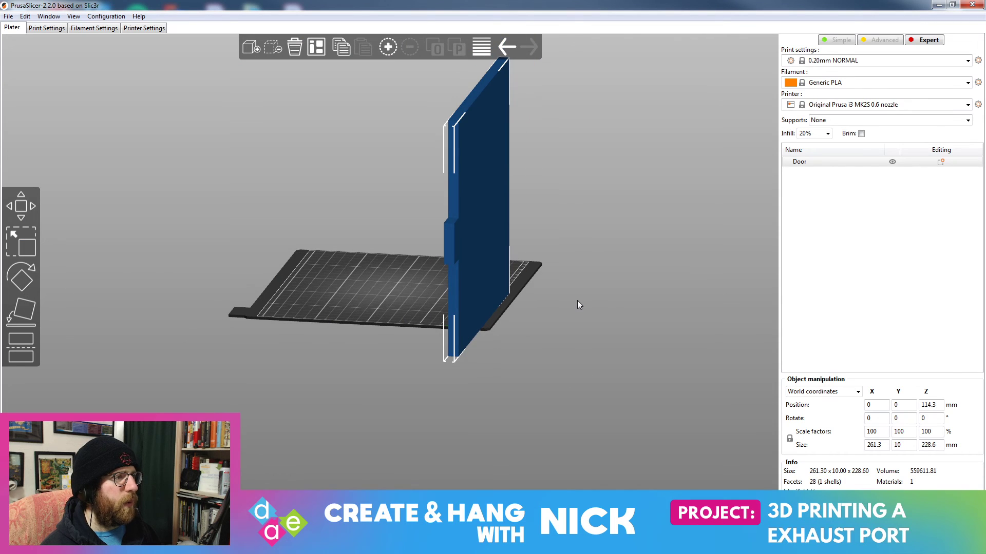
{"action": "left_click_drag", "start_coordinate": [625, 364], "coordinate": [419, 373]}
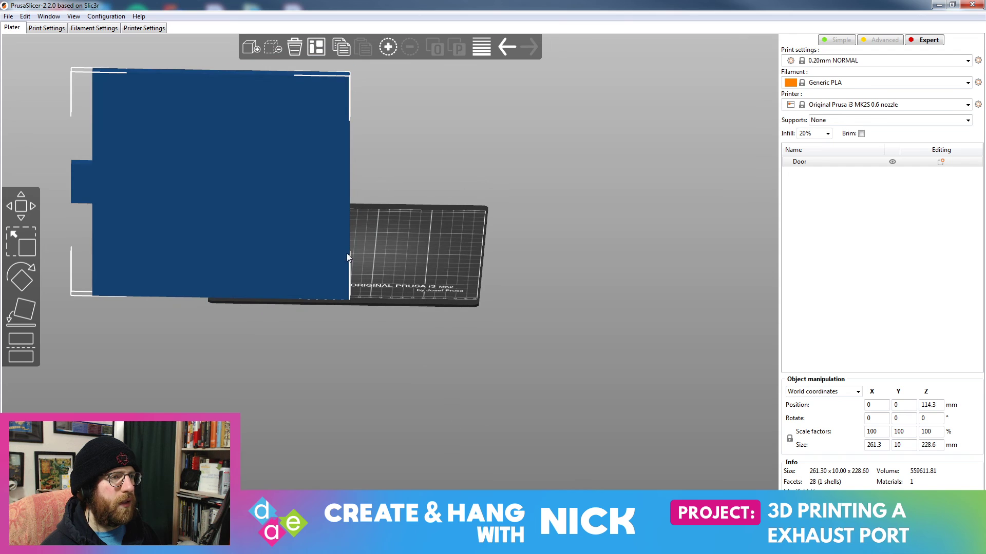
{"action": "key", "text": "m"}
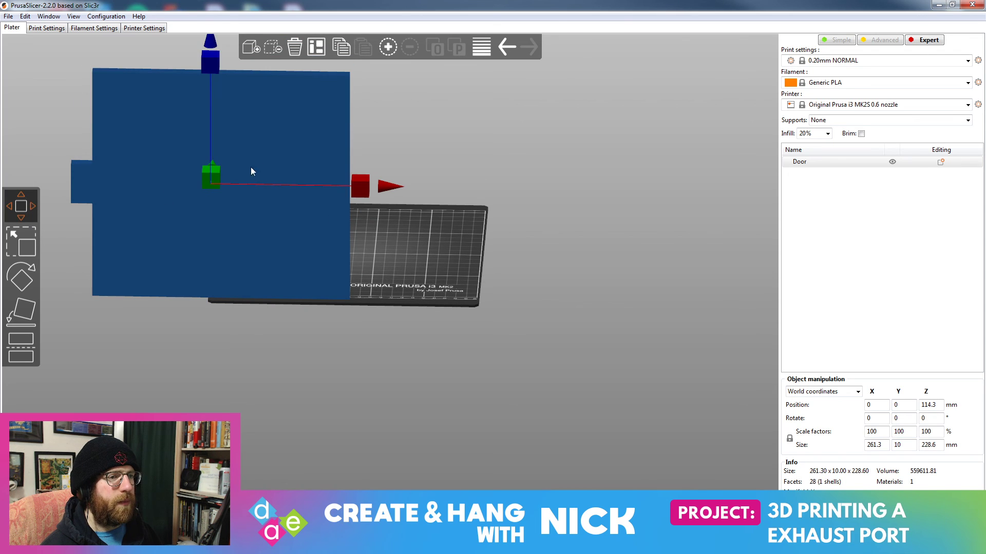
{"action": "left_click_drag", "start_coordinate": [378, 179], "coordinate": [485, 202]}
{"action": "middle_click_drag", "start_coordinate": [346, 188], "coordinate": [300, 204]}
{"action": "left_click_drag", "start_coordinate": [581, 331], "coordinate": [514, 350]}
{"action": "left_click_drag", "start_coordinate": [416, 136], "coordinate": [515, 168]}
- Examine the door from several sides to compare its size and placement with the print bed
{"action": "left_click_drag", "start_coordinate": [610, 336], "coordinate": [589, 297]}
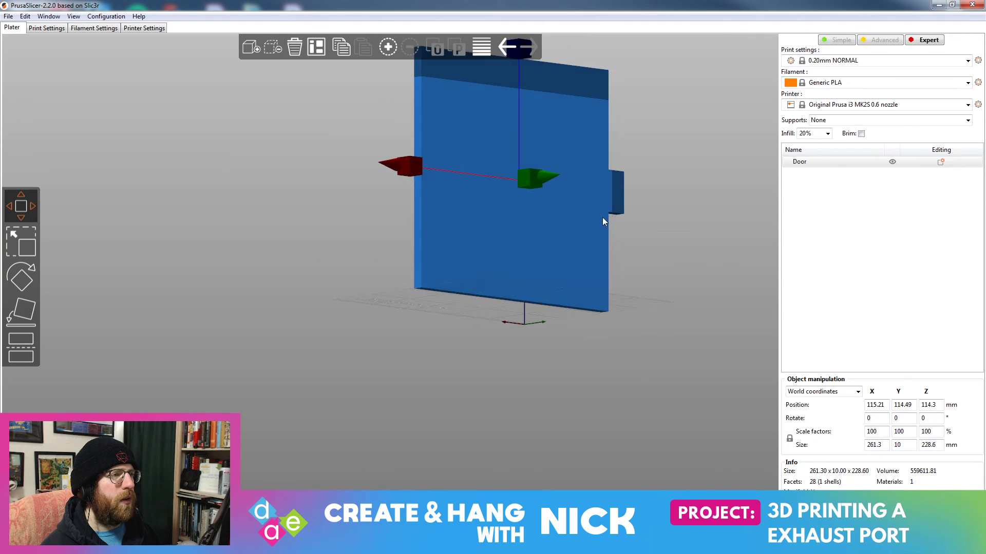
{"action": "middle_click_drag", "start_coordinate": [610, 212], "coordinate": [515, 309]}
{"action": "left_click_drag", "start_coordinate": [608, 304], "coordinate": [560, 322]}
{"action": "left_click", "coordinate": [558, 278]}
{"action": "left_click", "coordinate": [482, 270]}
{"action": "left_click_drag", "start_coordinate": [649, 261], "coordinate": [589, 349]}
{"action": "left_click_drag", "start_coordinate": [431, 402], "coordinate": [506, 404]}
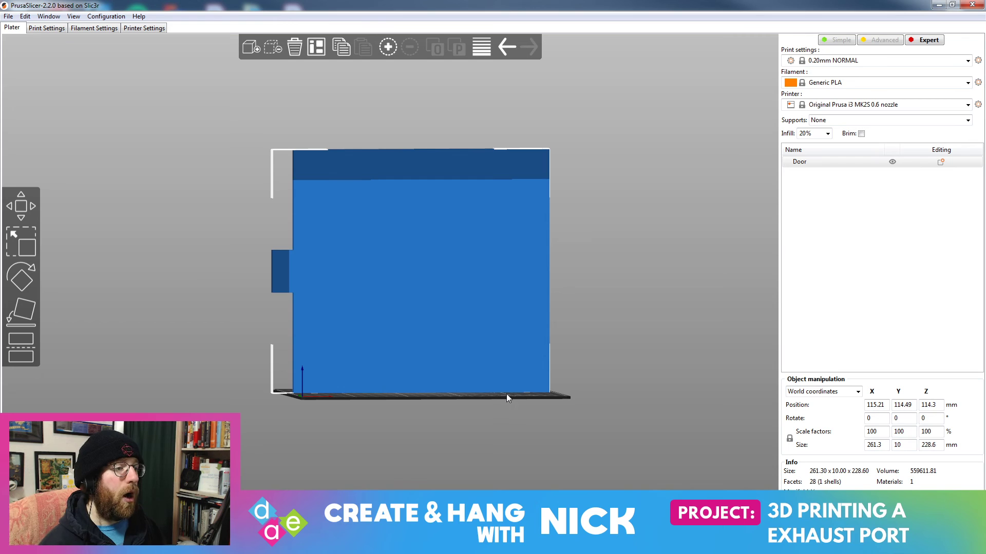
{"action": "left_click_drag", "start_coordinate": [504, 347], "coordinate": [535, 438]}
{"action": "scroll", "coordinate": [541, 420], "scroll_direction": "down", "scroll_amount": 2}
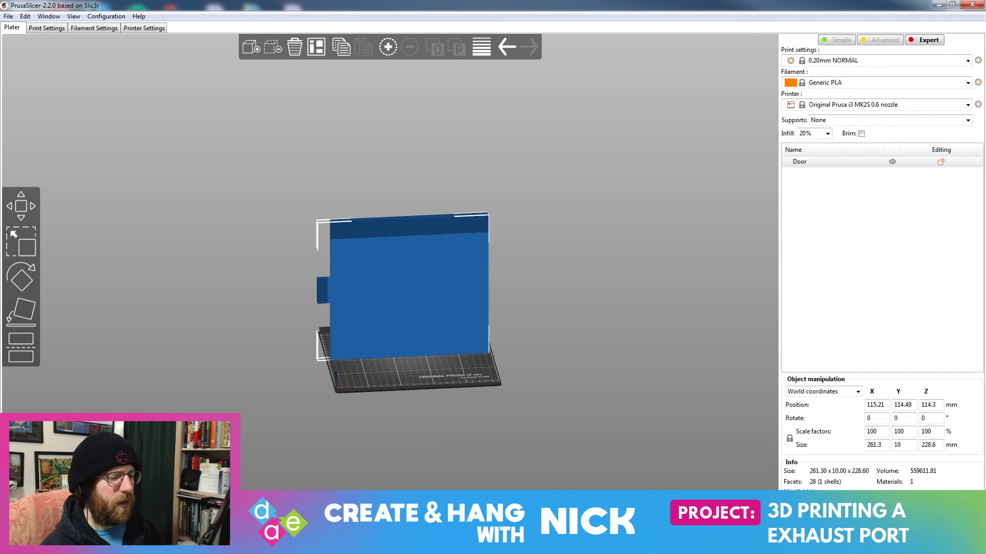
- Switch to FreeCAD and inspect the features that make up the Door body
{"action": "key", "text": "alt+Tab"}
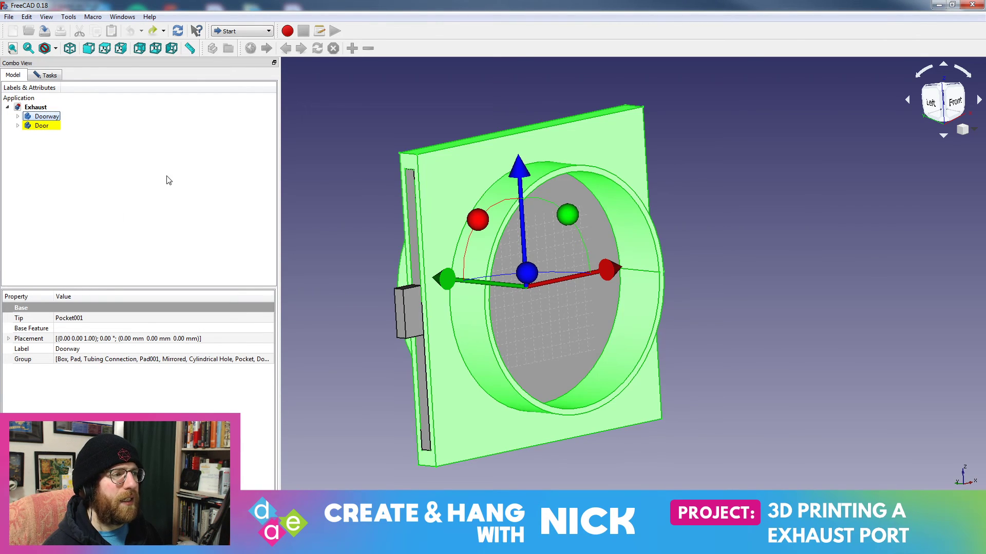
{"action": "left_click", "coordinate": [70, 147]}
{"action": "left_click", "coordinate": [46, 125]}
{"action": "left_click", "coordinate": [58, 143]}
{"action": "left_click", "coordinate": [18, 126]}
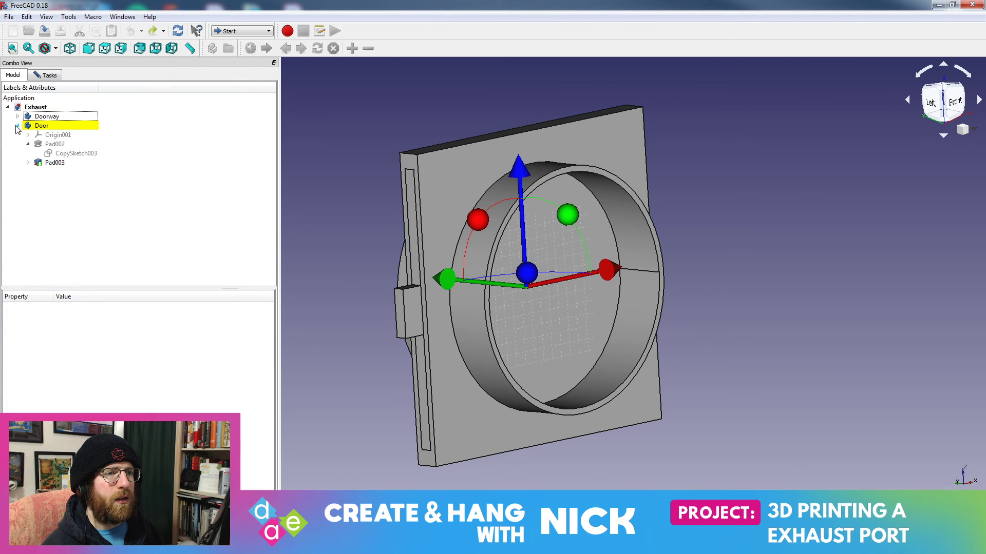
{"action": "left_click", "coordinate": [49, 75]}
{"action": "left_click", "coordinate": [154, 101]}
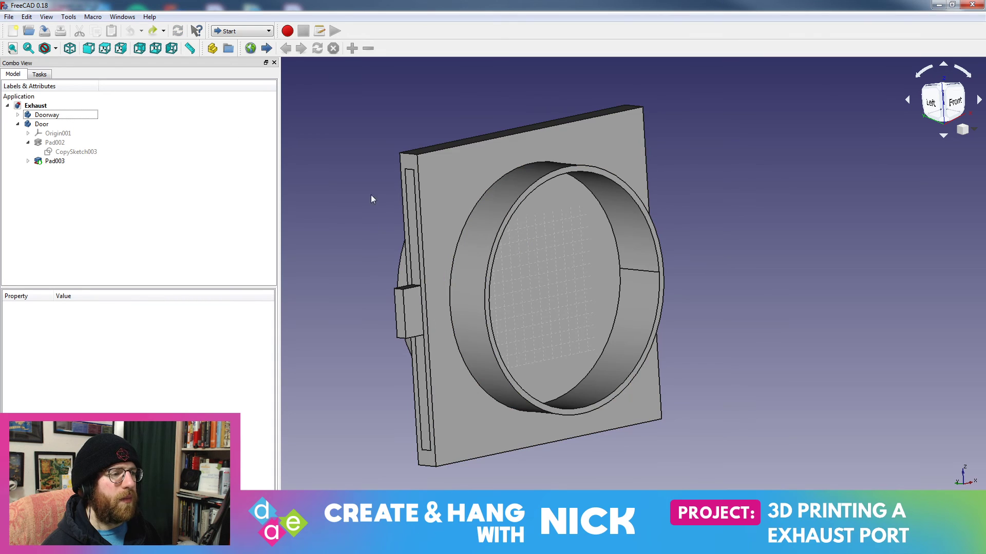
- Export the Doorway body on its own from the Exhaust document
{"action": "middle_click_drag", "start_coordinate": [384, 186], "coordinate": [77, 169]}
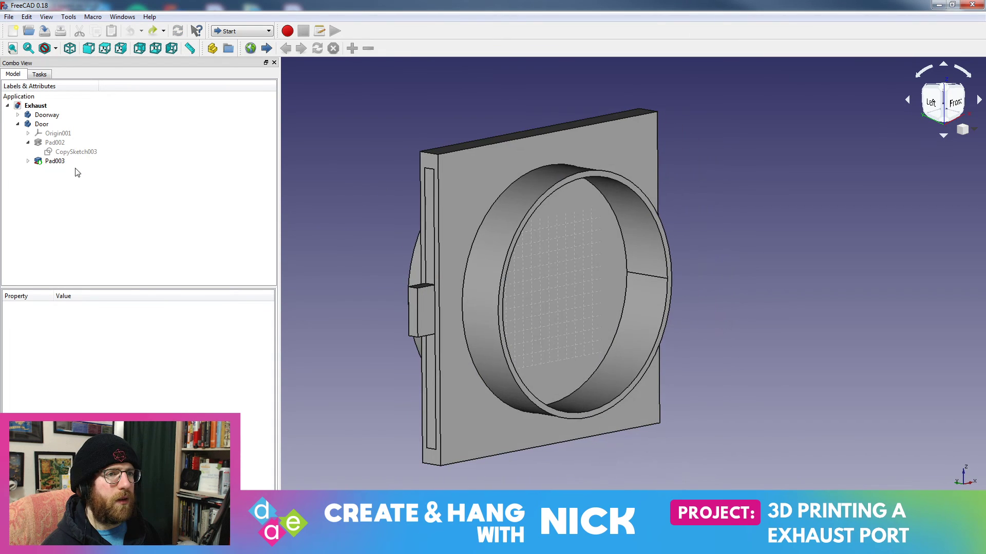
{"action": "left_click", "coordinate": [47, 115]}
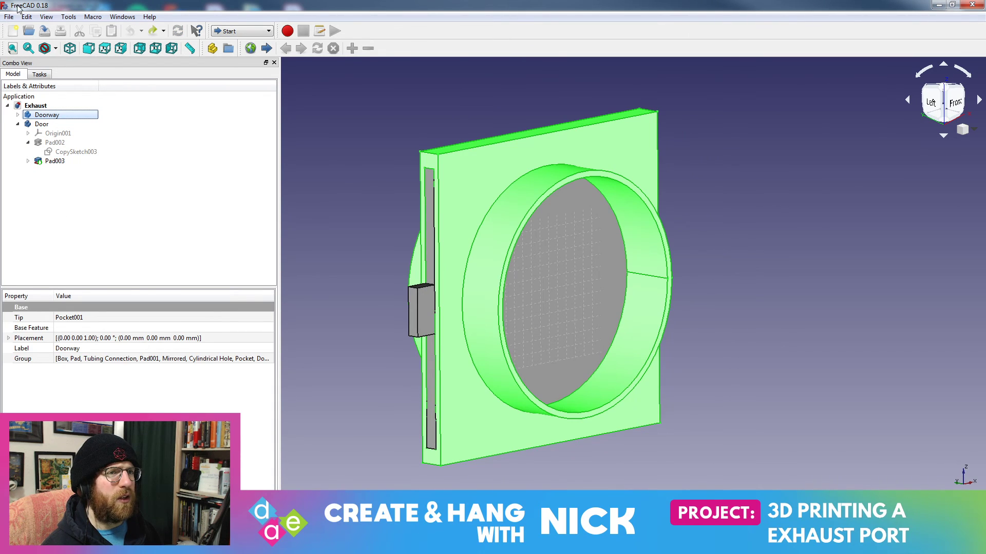
{"action": "left_click", "coordinate": [10, 17]}
{"action": "left_click", "coordinate": [28, 145]}
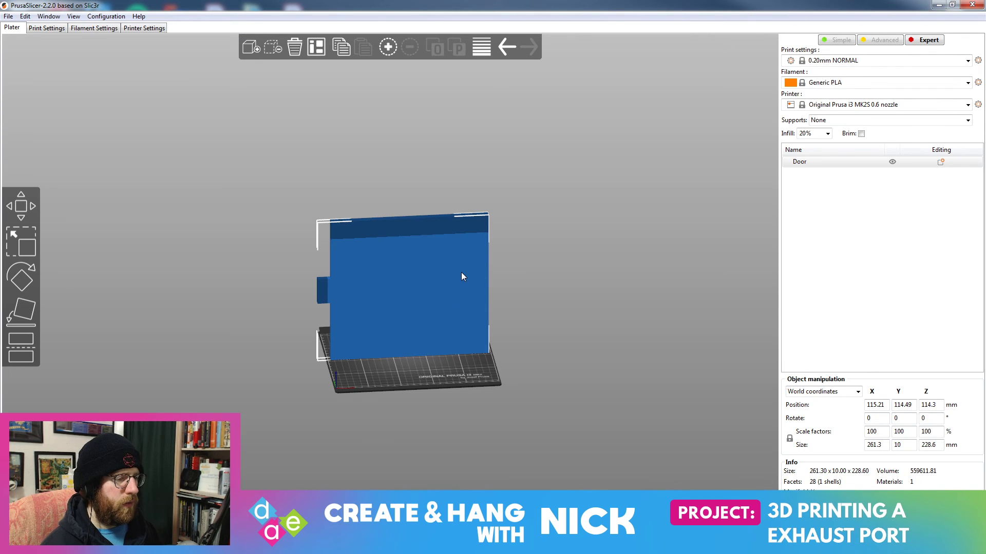
- Switch back to PrusaSlicer, delete the door from the bed and import the exported Doorway model
{"action": "key", "text": "Delete"}
{"action": "left_click", "coordinate": [9, 16]}
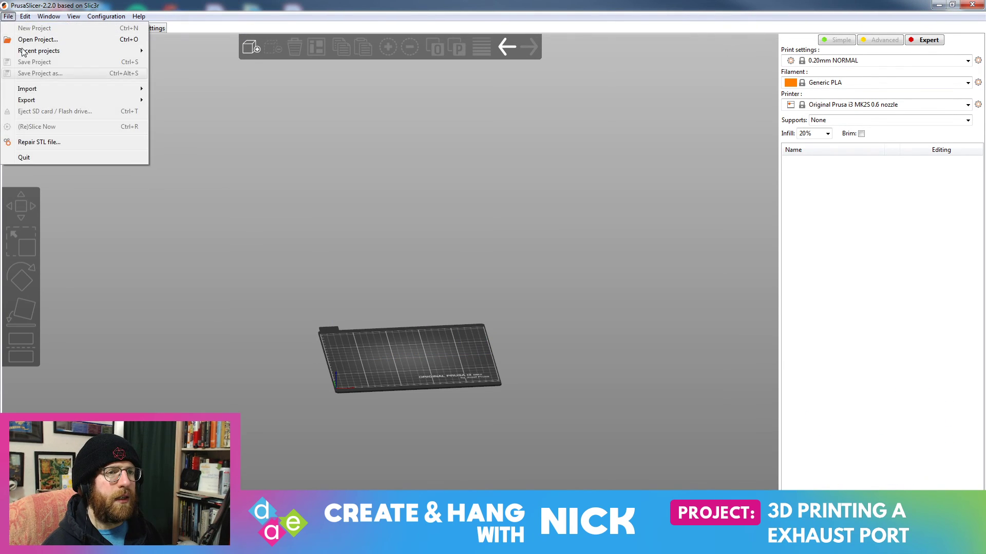
{"action": "mouse_move", "coordinate": [41, 88]}
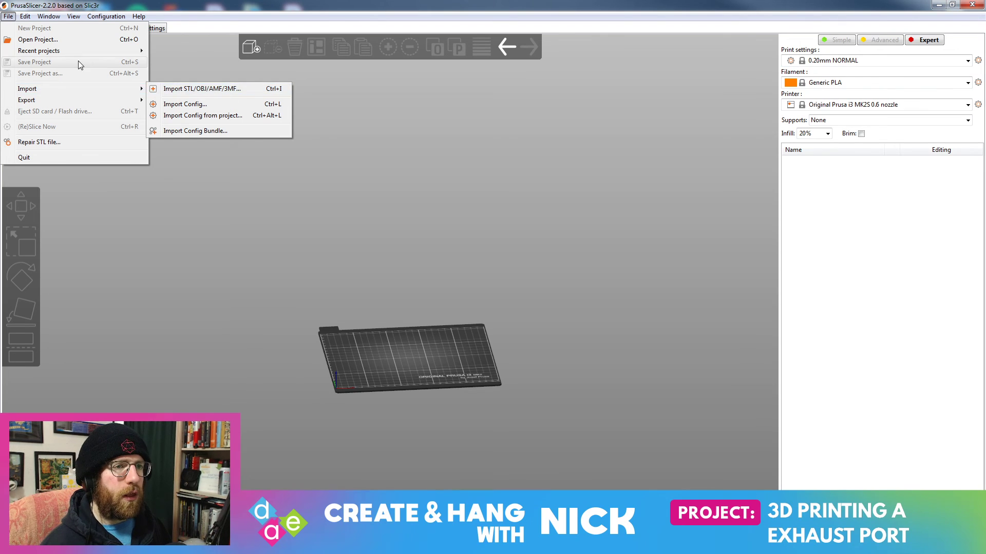
{"action": "left_click", "coordinate": [201, 88]}
{"action": "double_click", "coordinate": [305, 153]}
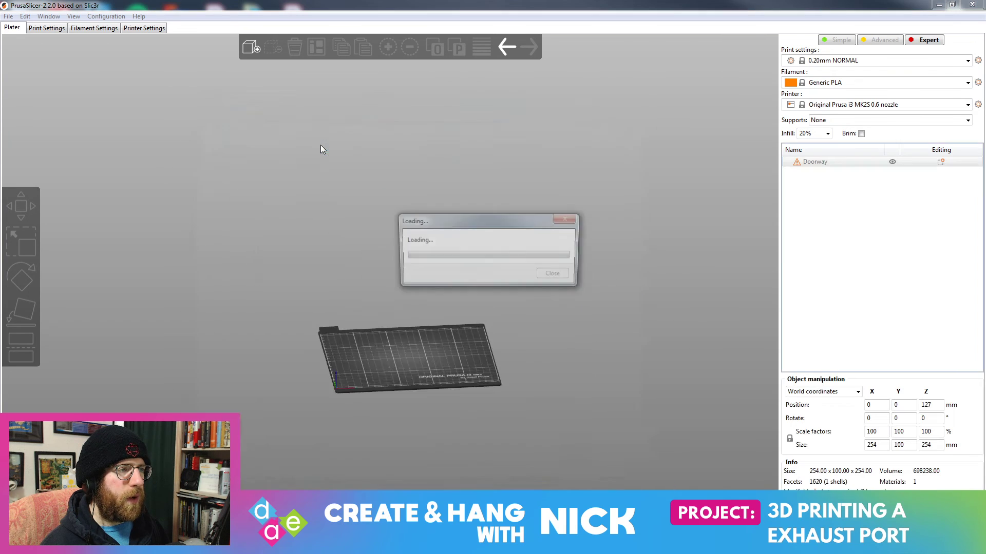
- Move the doorway onto the print bed, at about X 124 and Y 98 mm
{"action": "left_click_drag", "start_coordinate": [539, 336], "coordinate": [491, 279]}
{"action": "left_click_drag", "start_coordinate": [619, 349], "coordinate": [615, 314]}
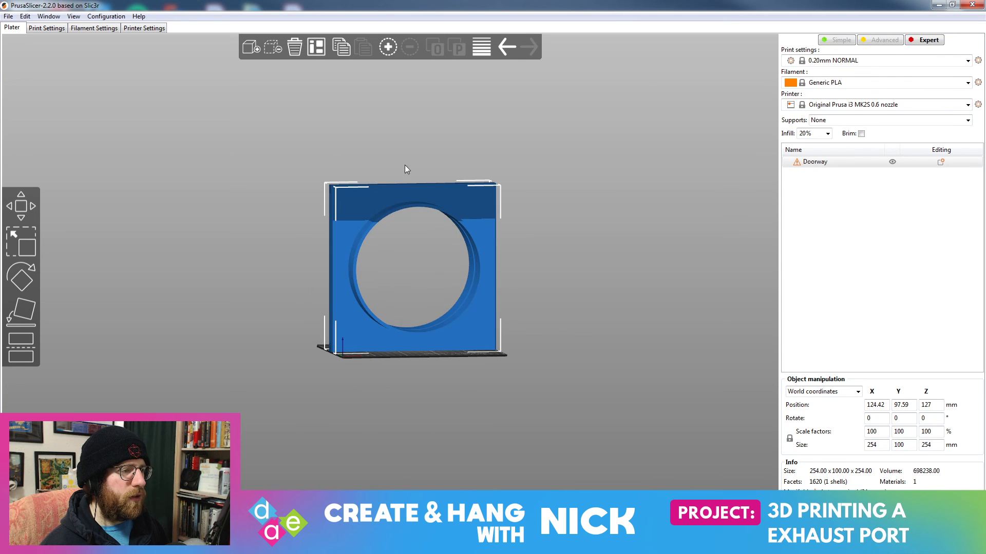
{"action": "left_click_drag", "start_coordinate": [490, 173], "coordinate": [516, 192]}
{"action": "left_click_drag", "start_coordinate": [610, 359], "coordinate": [588, 331]}
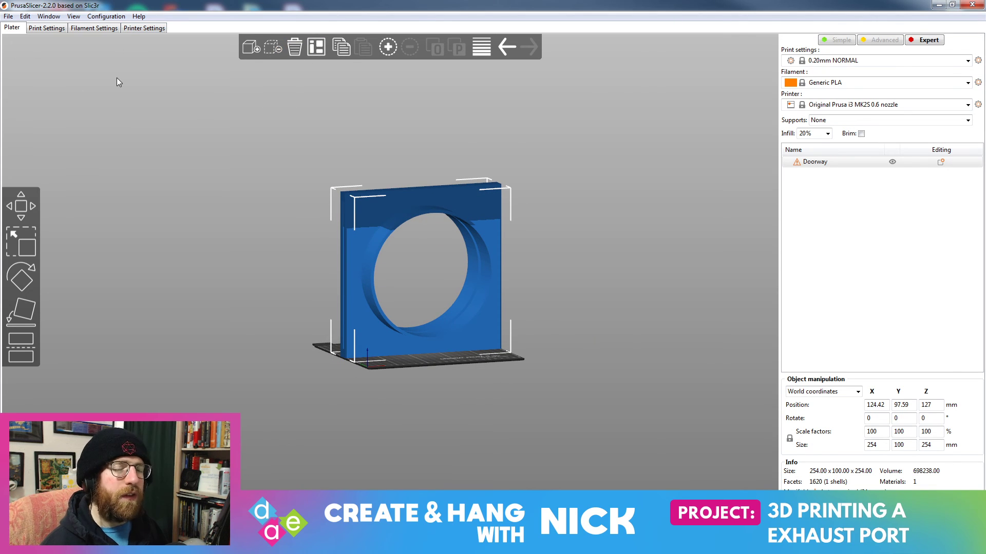
- Cut the upright doorway horizontally at Z 127 mm, keeping both the upper and lower parts
{"action": "left_click_drag", "start_coordinate": [534, 359], "coordinate": [500, 364]}
{"action": "left_click_drag", "start_coordinate": [12, 227], "coordinate": [525, 380]}
{"action": "scroll", "coordinate": [575, 370], "scroll_direction": "up", "scroll_amount": 5}
{"action": "key", "text": "1"}
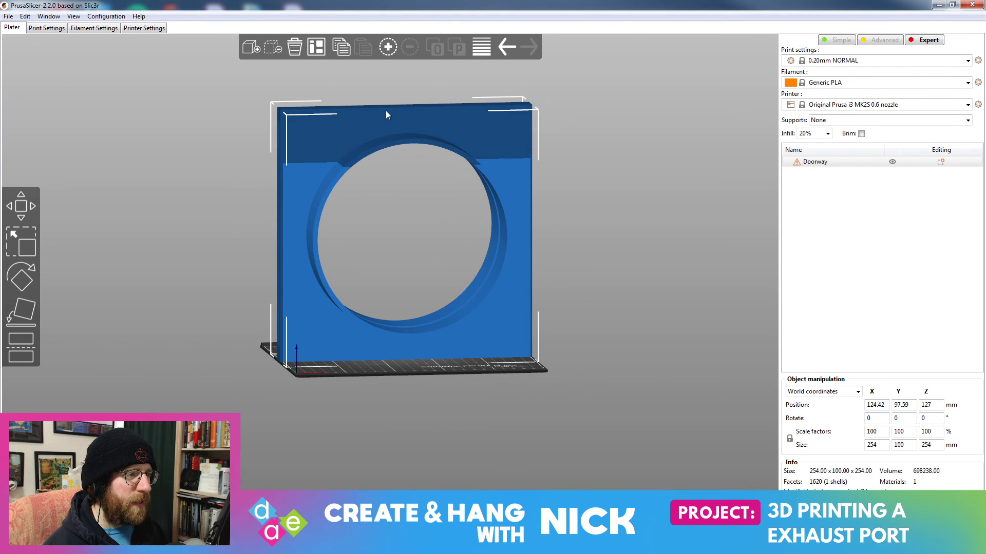
{"action": "mouse_move", "coordinate": [322, 478]}
{"action": "left_mouse_down"}
{"action": "mouse_move", "coordinate": [279, 490]}
{"action": "mouse_move", "coordinate": [334, 481]}
{"action": "mouse_move", "coordinate": [316, 486]}
{"action": "left_mouse_up"}
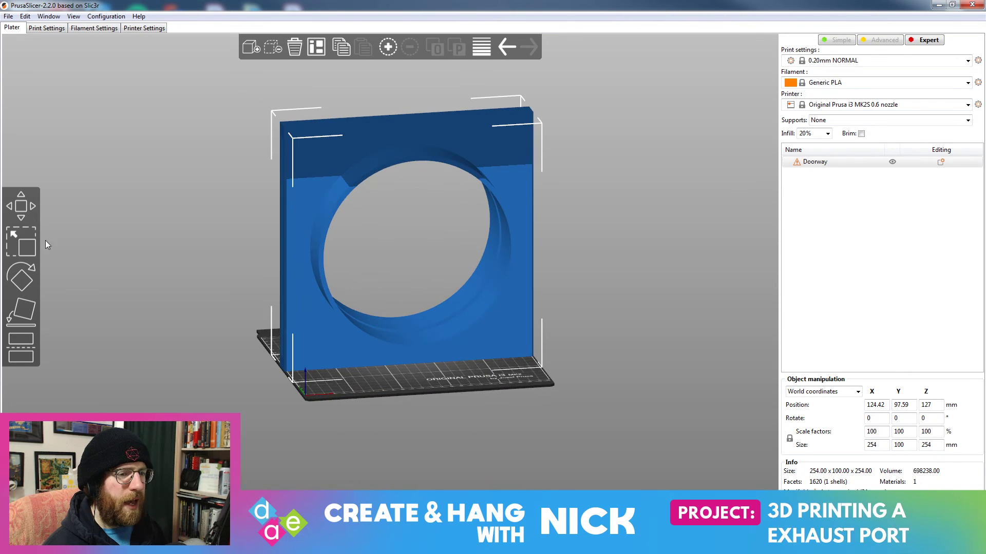
{"action": "left_click", "coordinate": [25, 341]}
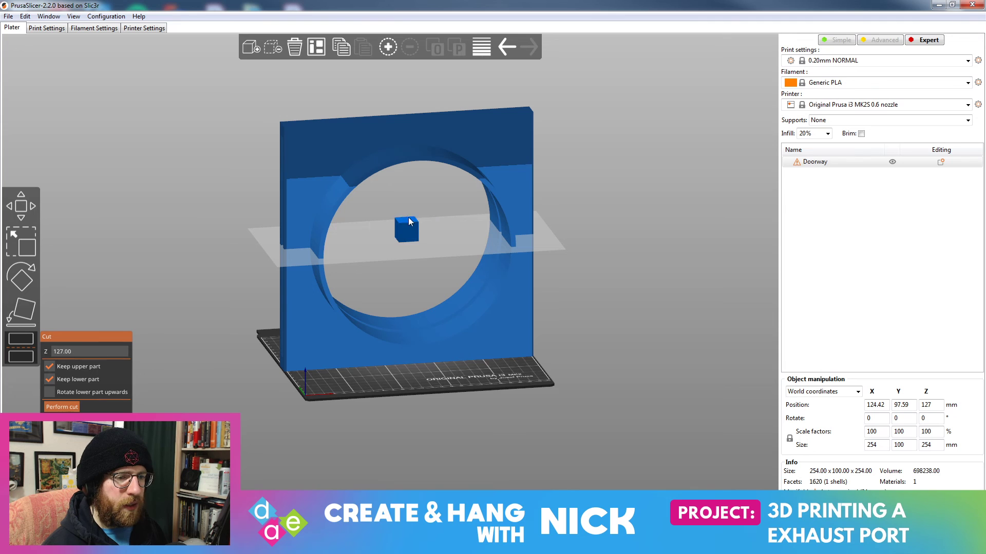
{"action": "left_click", "coordinate": [62, 408]}
{"action": "left_click_drag", "start_coordinate": [644, 293], "coordinate": [547, 366]}
{"action": "left_click_drag", "start_coordinate": [561, 192], "coordinate": [374, 246]}
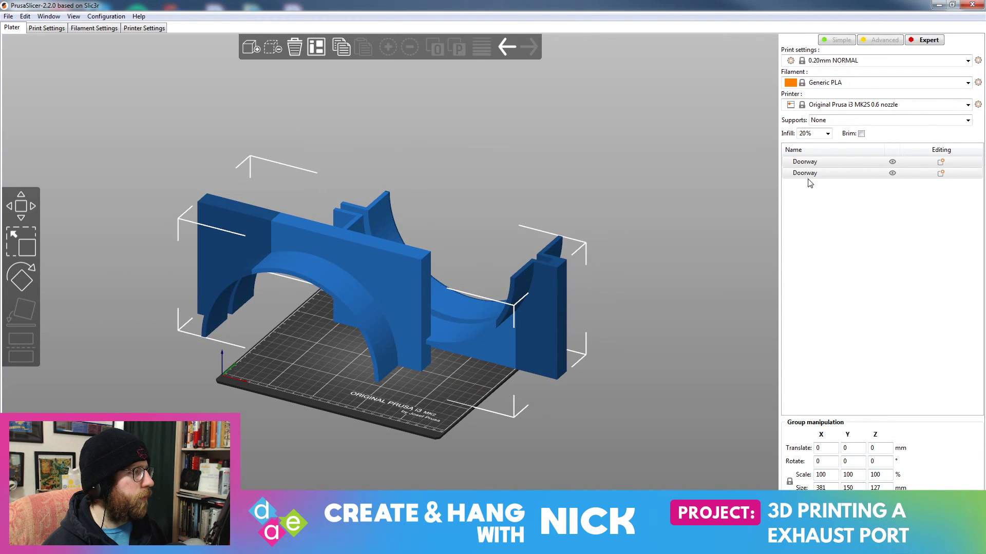
- Move the lower doorway half off the bed to one side and the upper half onto the bed at about X 168, Y 164 mm
{"action": "left_click", "coordinate": [807, 179]}
{"action": "left_click_drag", "start_coordinate": [523, 335], "coordinate": [767, 284]}
{"action": "left_click_drag", "start_coordinate": [404, 286], "coordinate": [532, 288]}
- Rotate the upper doorway half upside down on the bed so its arch opens upward
{"action": "left_click", "coordinate": [22, 278]}
{"action": "mouse_move", "coordinate": [460, 121]}
{"action": "left_mouse_down"}
{"action": "mouse_move", "coordinate": [456, 163]}
{"action": "mouse_move", "coordinate": [472, 121]}
{"action": "left_mouse_up"}
{"action": "left_click_drag", "start_coordinate": [443, 110], "coordinate": [440, 360]}
{"action": "mouse_move", "coordinate": [613, 331]}
{"action": "left_mouse_down"}
{"action": "mouse_move", "coordinate": [593, 337]}
{"action": "mouse_move", "coordinate": [628, 331]}
{"action": "mouse_move", "coordinate": [619, 306]}
{"action": "mouse_move", "coordinate": [602, 326]}
{"action": "left_mouse_up"}
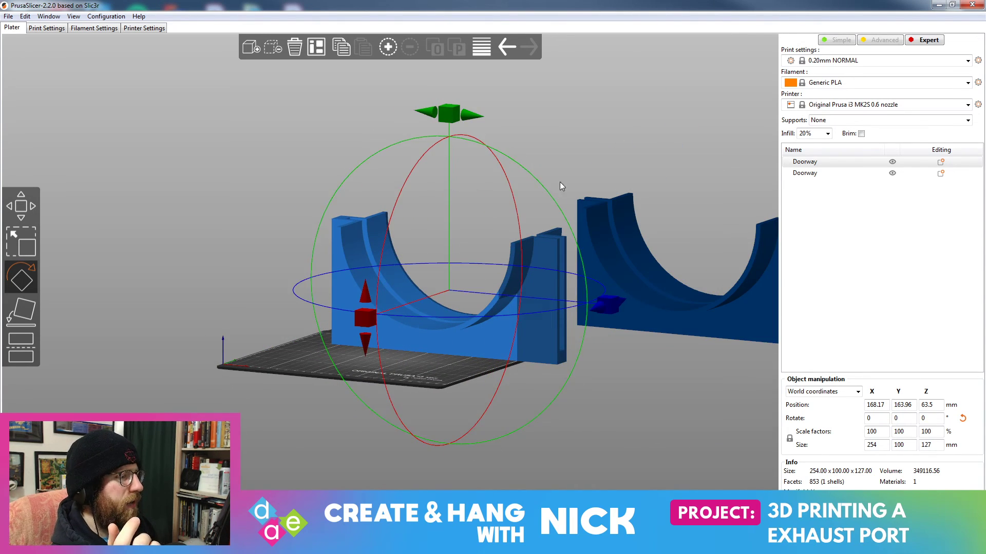
{"action": "left_click_drag", "start_coordinate": [631, 402], "coordinate": [694, 309]}
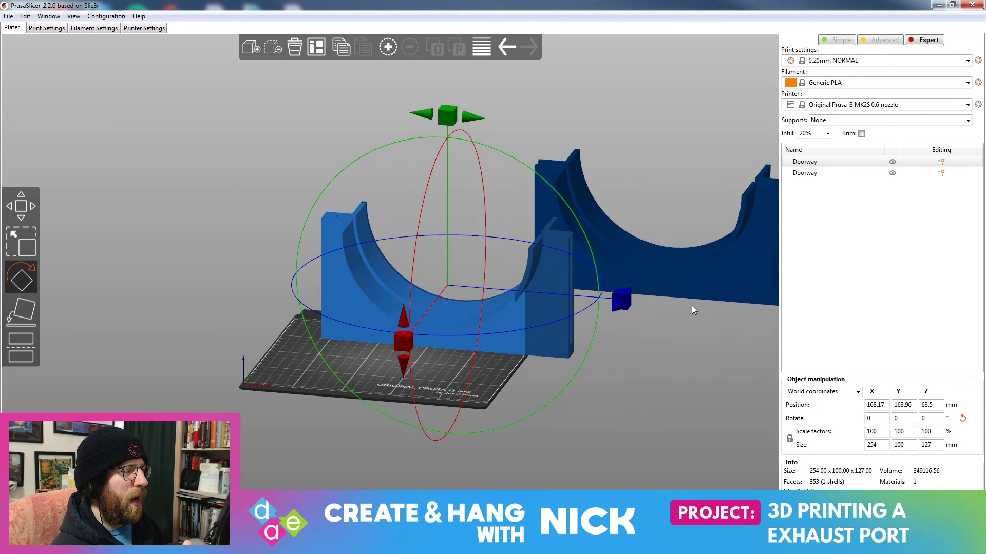
- Rotate the upper doorway half to 315° about Z and move it on the bed to about X 123, Y 101 mm
{"action": "left_click_drag", "start_coordinate": [583, 222], "coordinate": [299, 231]}
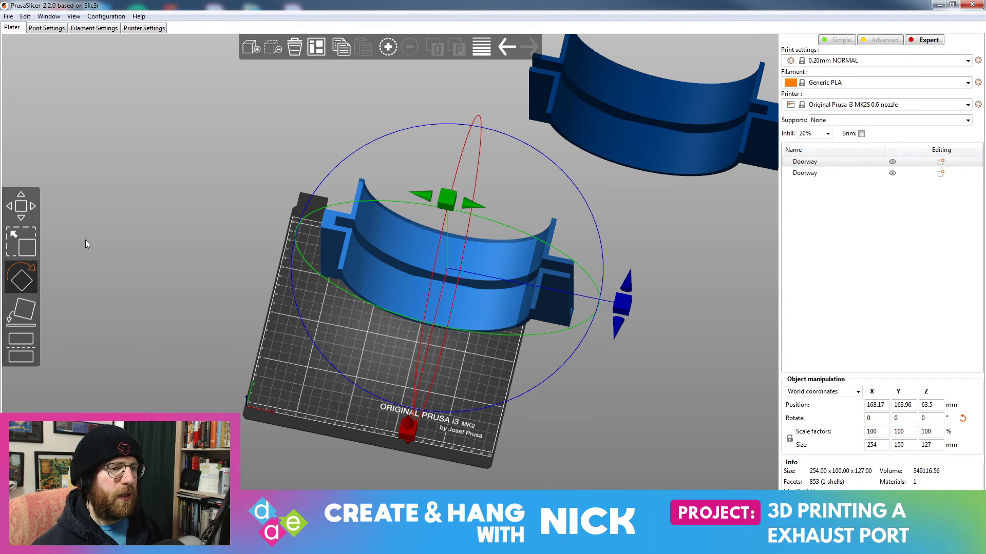
{"action": "left_click_drag", "start_coordinate": [622, 303], "coordinate": [518, 332]}
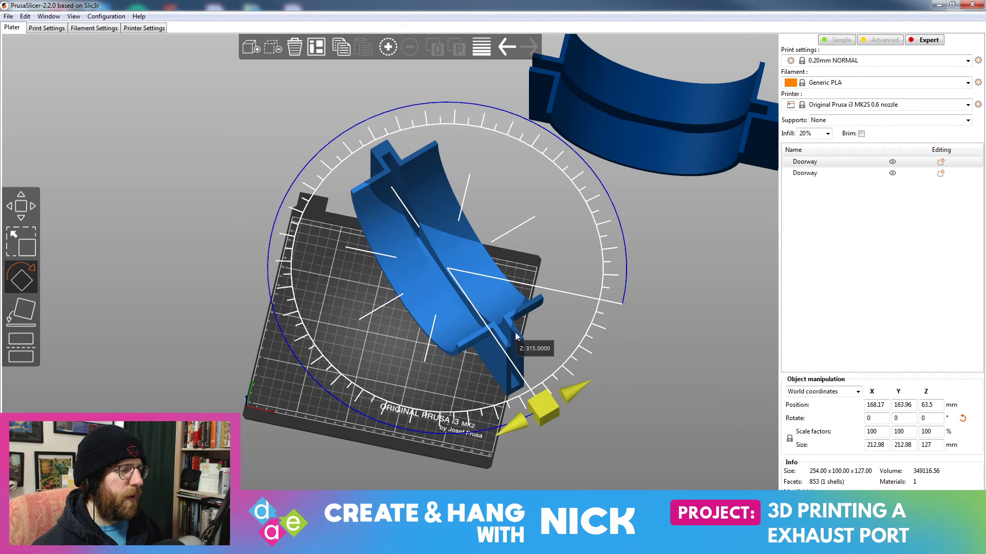
{"action": "left_click", "coordinate": [701, 331]}
{"action": "left_click_drag", "start_coordinate": [477, 252], "coordinate": [417, 294]}
{"action": "mouse_move", "coordinate": [624, 407]}
{"action": "left_mouse_down"}
{"action": "mouse_move", "coordinate": [633, 378]}
{"action": "mouse_move", "coordinate": [677, 381]}
{"action": "mouse_move", "coordinate": [652, 405]}
{"action": "mouse_move", "coordinate": [633, 394]}
{"action": "mouse_move", "coordinate": [652, 387]}
{"action": "mouse_move", "coordinate": [653, 410]}
{"action": "mouse_move", "coordinate": [631, 398]}
{"action": "left_mouse_up"}
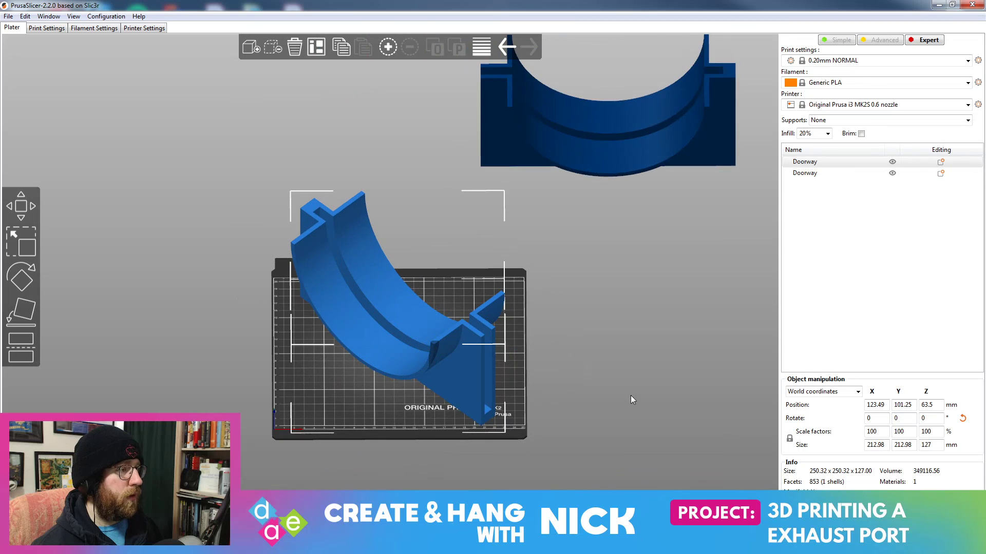
- Delete the other doorway half lying off the bed and select the half that remains on it
{"action": "left_click_drag", "start_coordinate": [671, 314], "coordinate": [647, 266]}
{"action": "left_click", "coordinate": [648, 265]}
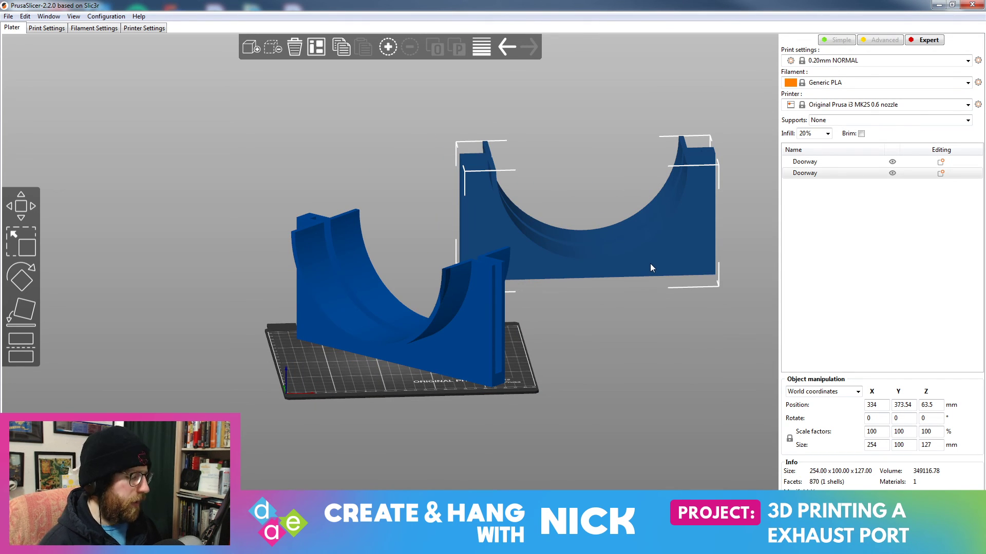
{"action": "key", "text": "Delete"}
{"action": "left_click", "coordinate": [425, 322]}
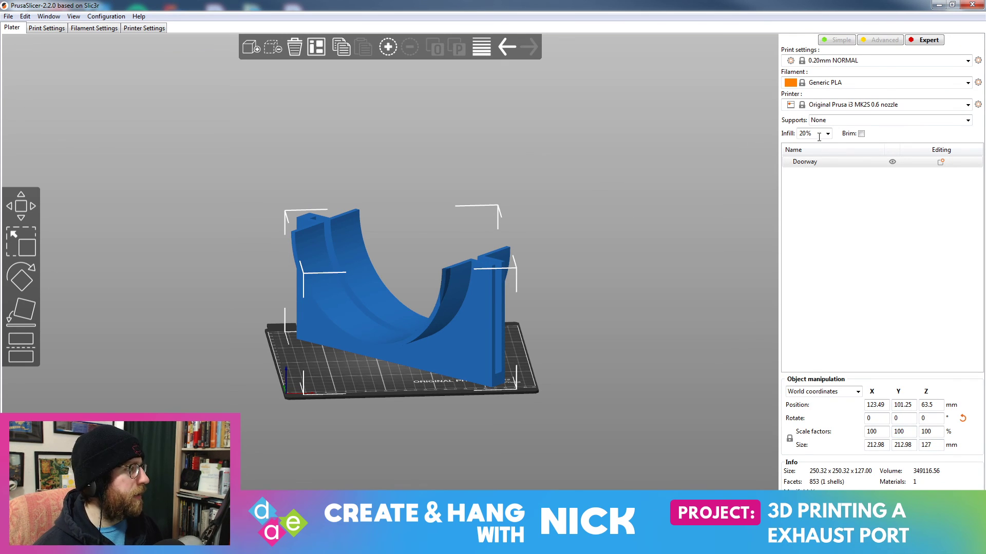
- Choose the 0.35mm FAST print profile and set supports to Everywhere, accepting the detection of bridging perimeters
{"action": "left_click_drag", "start_coordinate": [771, 307], "coordinate": [616, 288]}
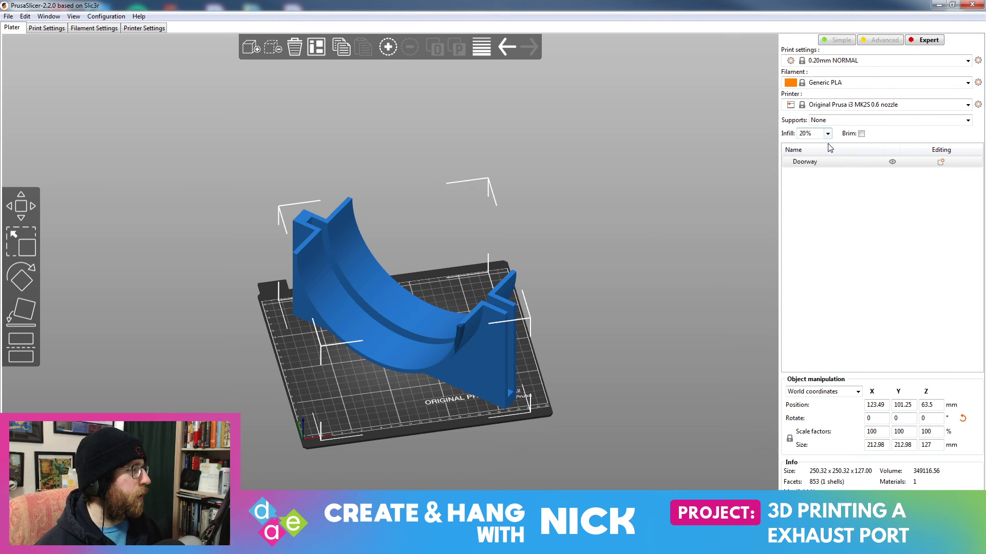
{"action": "left_click", "coordinate": [851, 60]}
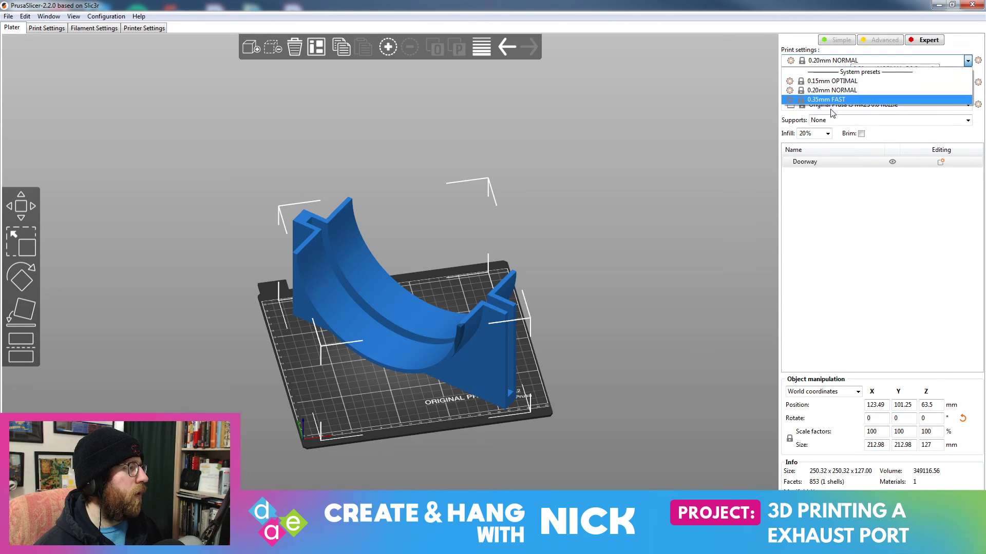
{"action": "left_click", "coordinate": [834, 100]}
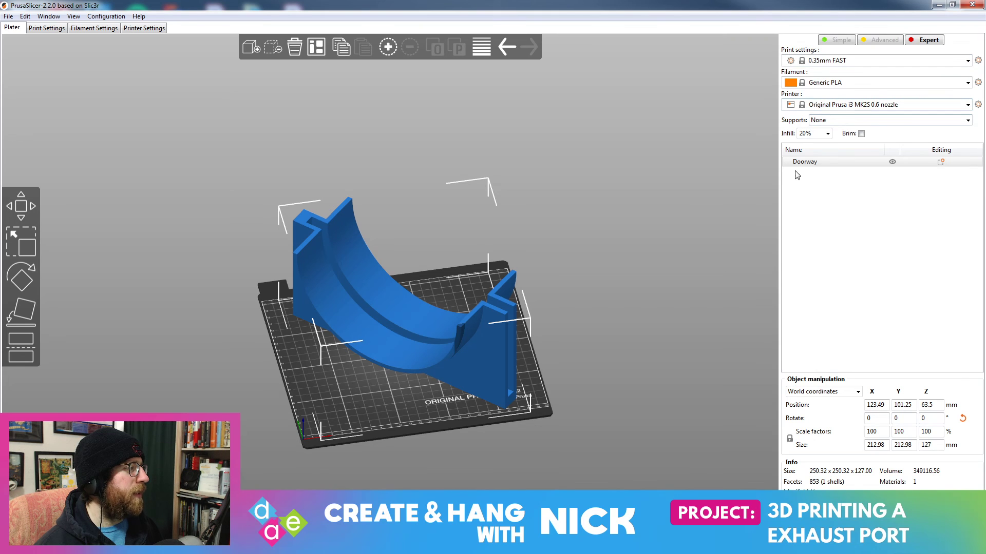
{"action": "left_click_drag", "start_coordinate": [636, 282], "coordinate": [637, 275]}
{"action": "left_click", "coordinate": [967, 120]}
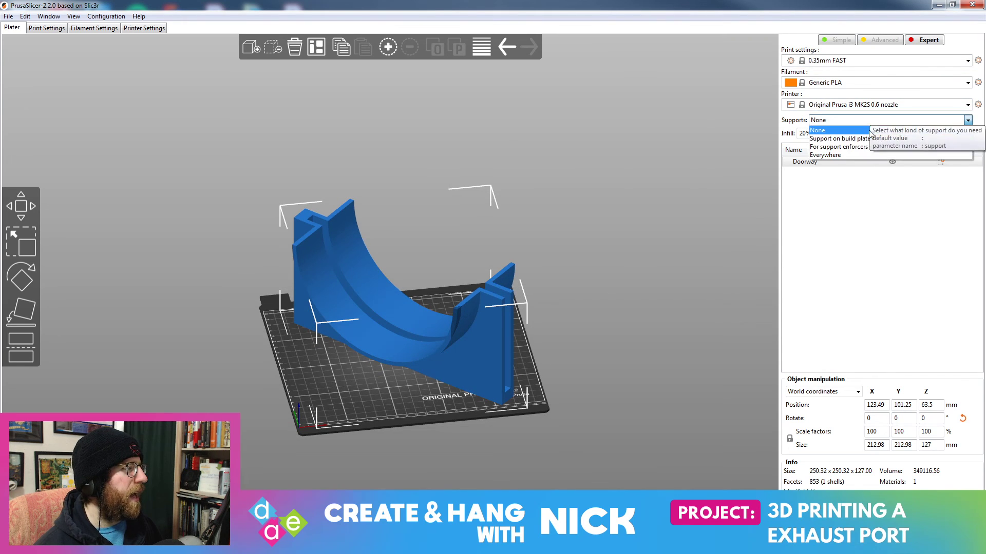
{"action": "left_click", "coordinate": [840, 155]}
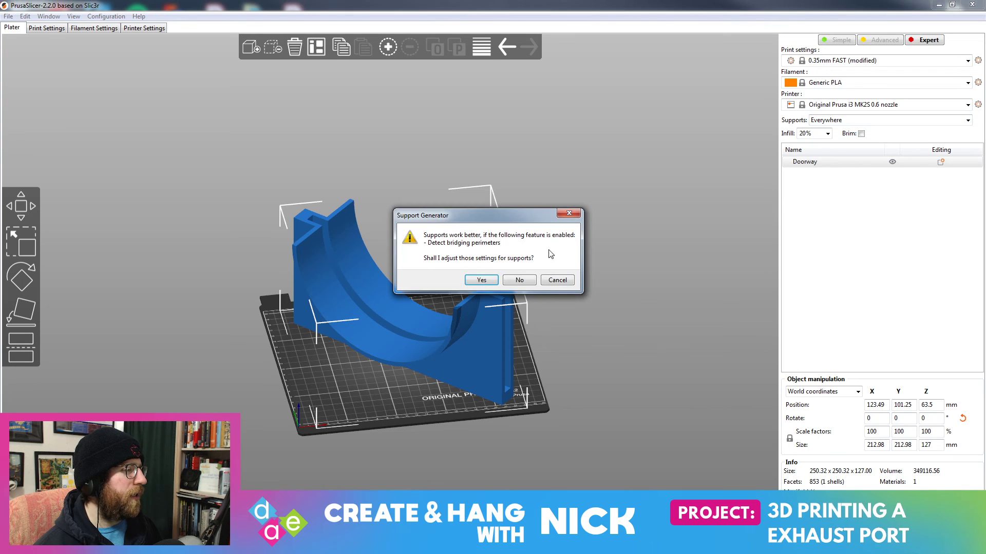
{"action": "left_click", "coordinate": [482, 280]}
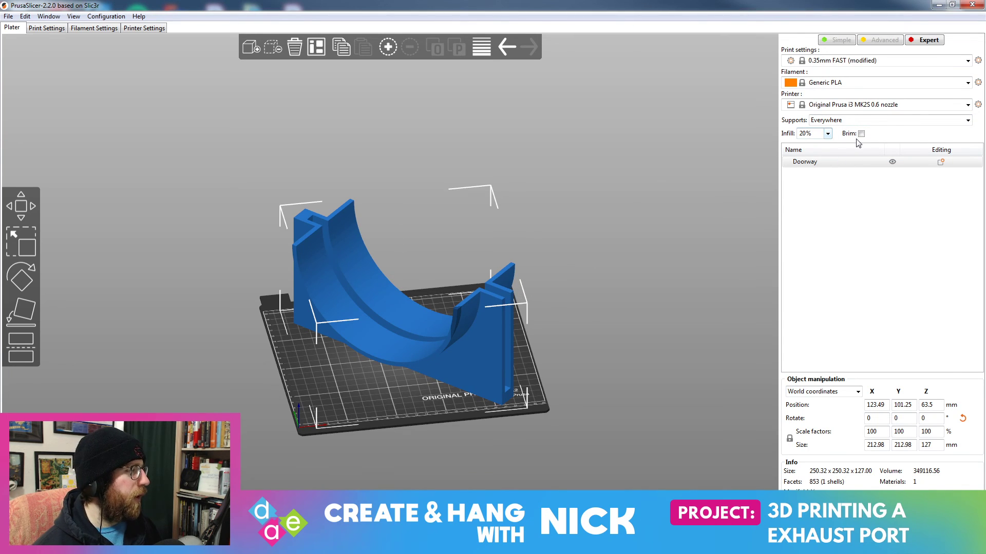
- Move the diagonal doorway half farther back on the bed, to about X 124, Y 111 mm
{"action": "middle_click_drag", "start_coordinate": [577, 303], "coordinate": [555, 239]}
{"action": "scroll", "coordinate": [586, 403], "scroll_direction": "up", "scroll_amount": 3}
{"action": "left_click_drag", "start_coordinate": [586, 403], "coordinate": [627, 299]}
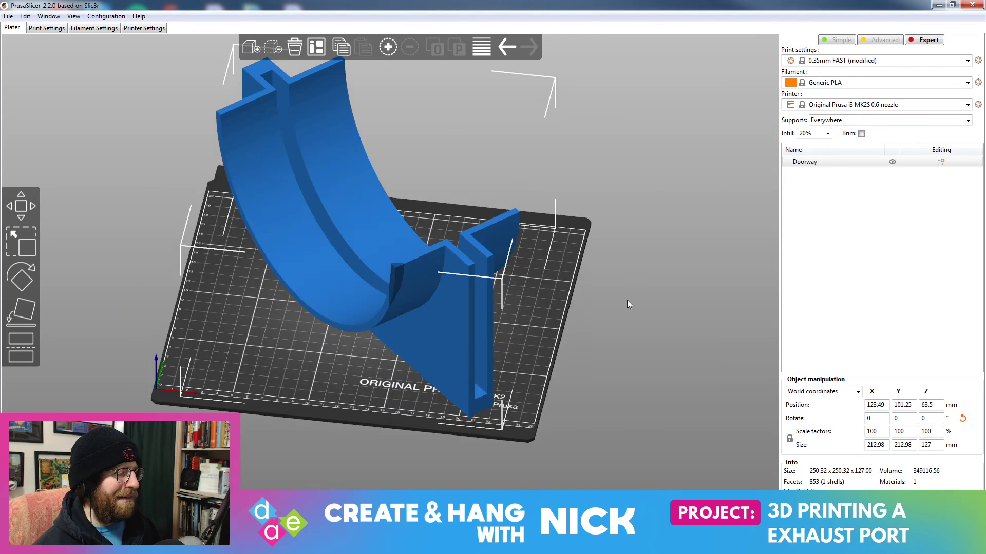
{"action": "left_click_drag", "start_coordinate": [599, 373], "coordinate": [628, 373]}
{"action": "left_click_drag", "start_coordinate": [522, 415], "coordinate": [536, 305]}
{"action": "scroll", "coordinate": [652, 282], "scroll_direction": "down", "scroll_amount": 4}
{"action": "left_click_drag", "start_coordinate": [652, 281], "coordinate": [551, 365]}
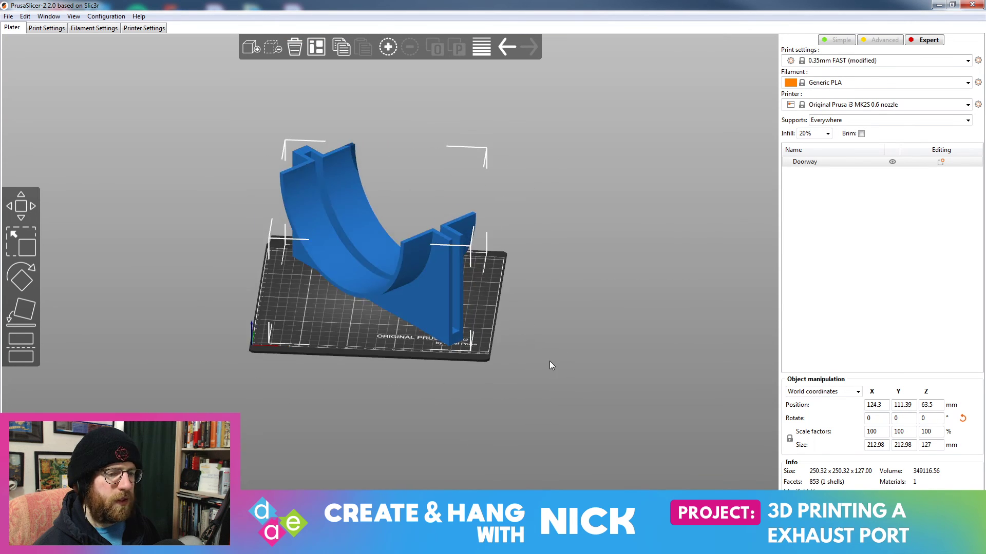
- Reposition the doorway half on the bed at about X 133, Y 111 mm, trying to fit it within the edges
{"action": "left_click_drag", "start_coordinate": [482, 383], "coordinate": [482, 196]}
{"action": "left_click_drag", "start_coordinate": [528, 386], "coordinate": [435, 275]}
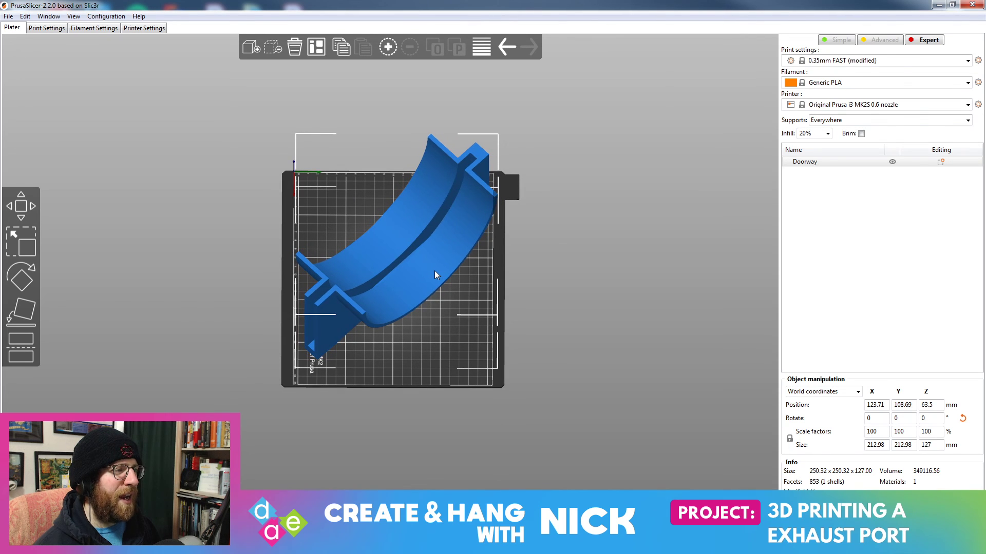
{"action": "left_click_drag", "start_coordinate": [458, 368], "coordinate": [430, 252]}
{"action": "left_click_drag", "start_coordinate": [576, 412], "coordinate": [638, 365]}
{"action": "left_click_drag", "start_coordinate": [127, 273], "coordinate": [322, 351]}
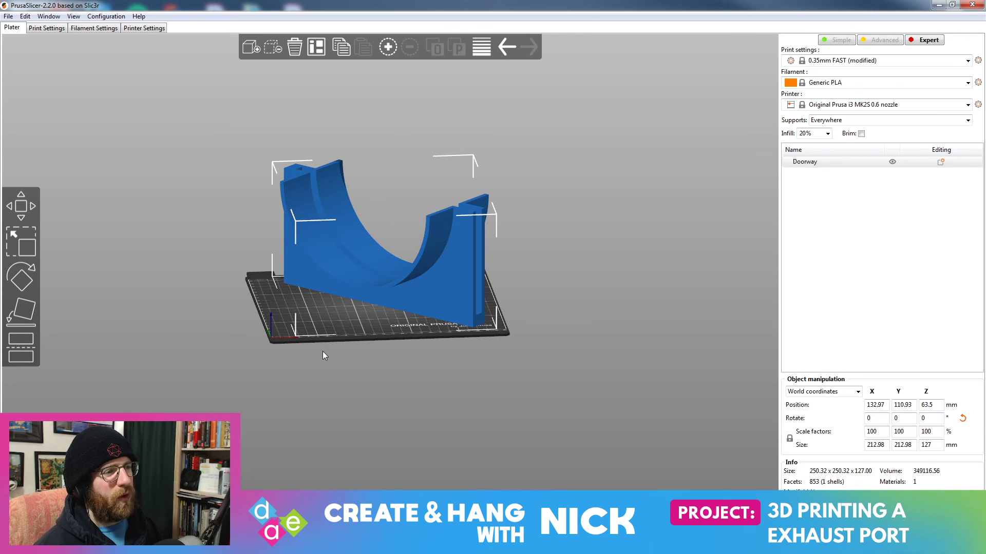
- Delete the remaining doorway half so the print bed is empty
{"action": "left_click", "coordinate": [300, 379]}
{"action": "left_click", "coordinate": [442, 277]}
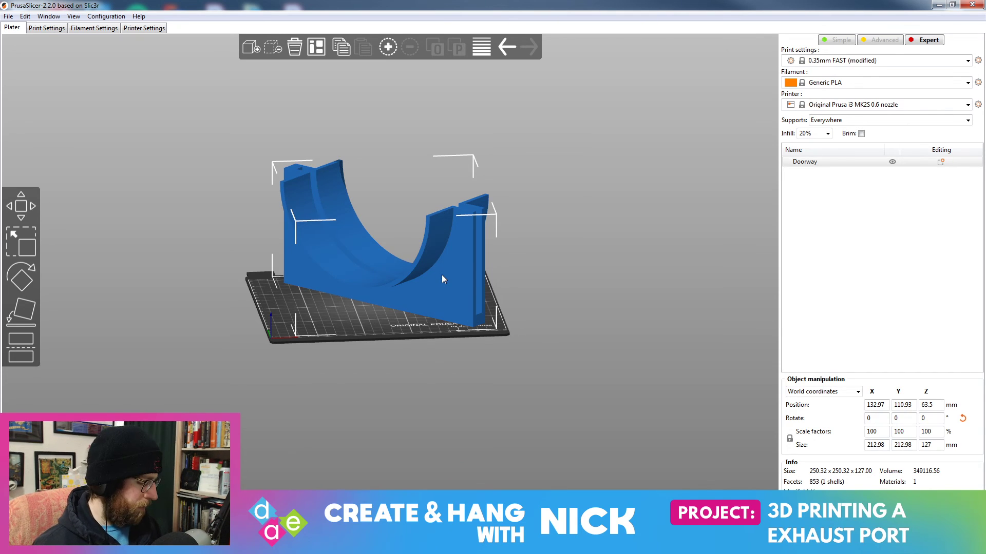
{"action": "key", "text": "Delete"}
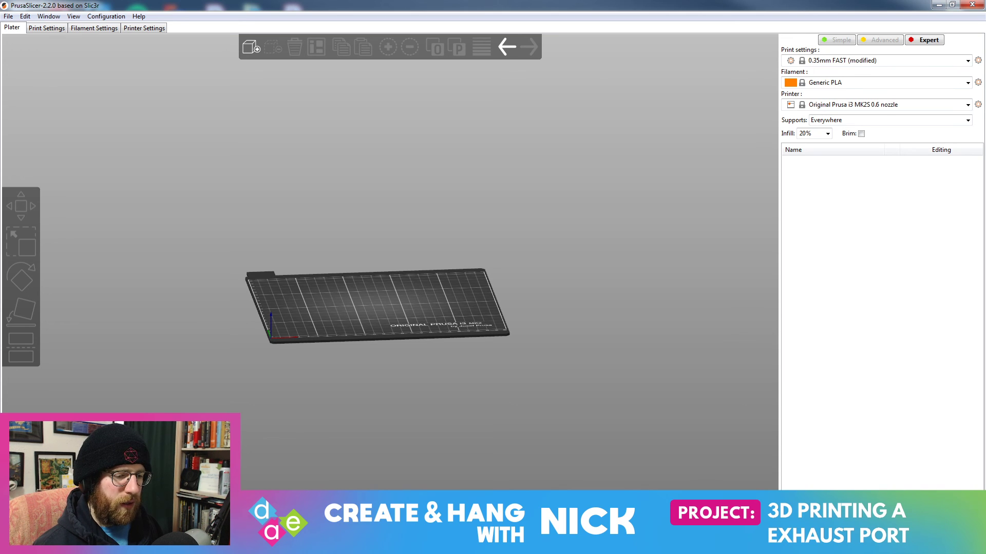
- Switch to FreeCAD and hide the Door body, leaving only the Doorway shown
{"action": "key", "text": "alt+Tab"}
{"action": "left_click", "coordinate": [714, 234]}
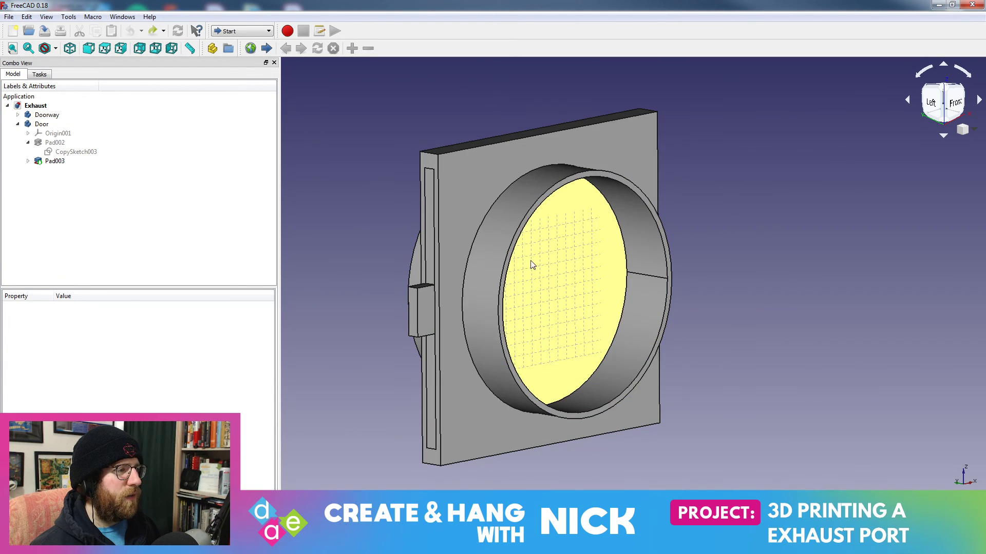
{"action": "middle_click_drag", "start_coordinate": [461, 248], "coordinate": [438, 165]}
{"action": "left_click", "coordinate": [18, 124]}
{"action": "left_click", "coordinate": [42, 124]}
{"action": "key", "text": "space"}
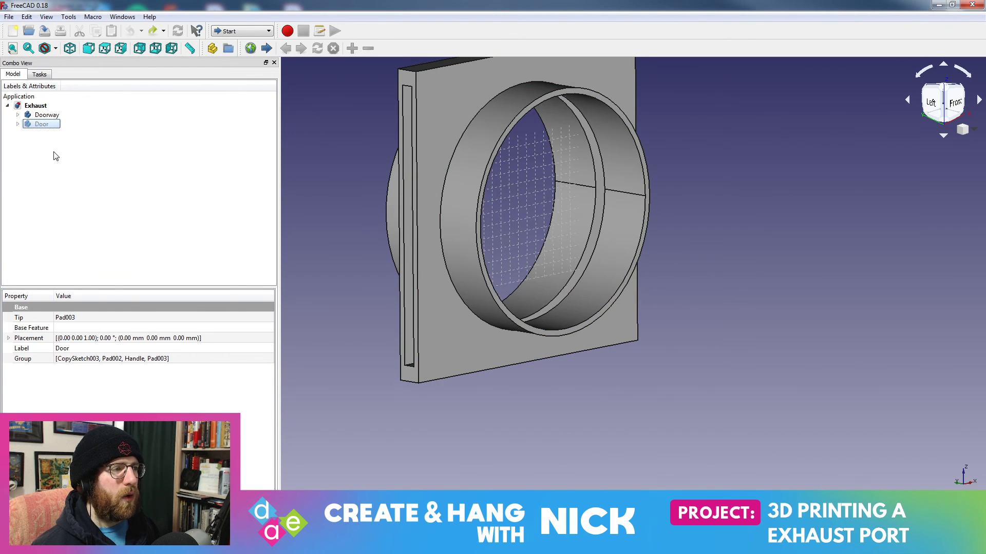
{"action": "left_click", "coordinate": [364, 172]}
{"action": "middle_click_drag", "start_coordinate": [495, 334], "coordinate": [645, 204]}
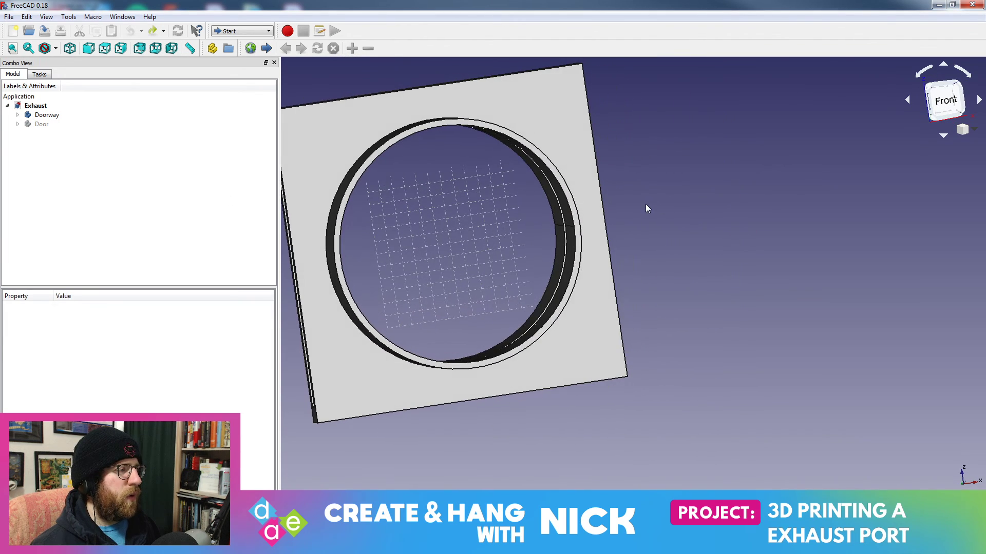
- Open the Box sketch under the Doorway's first pad to inspect its dimensions, and close it without changes
{"action": "left_click", "coordinate": [588, 142]}
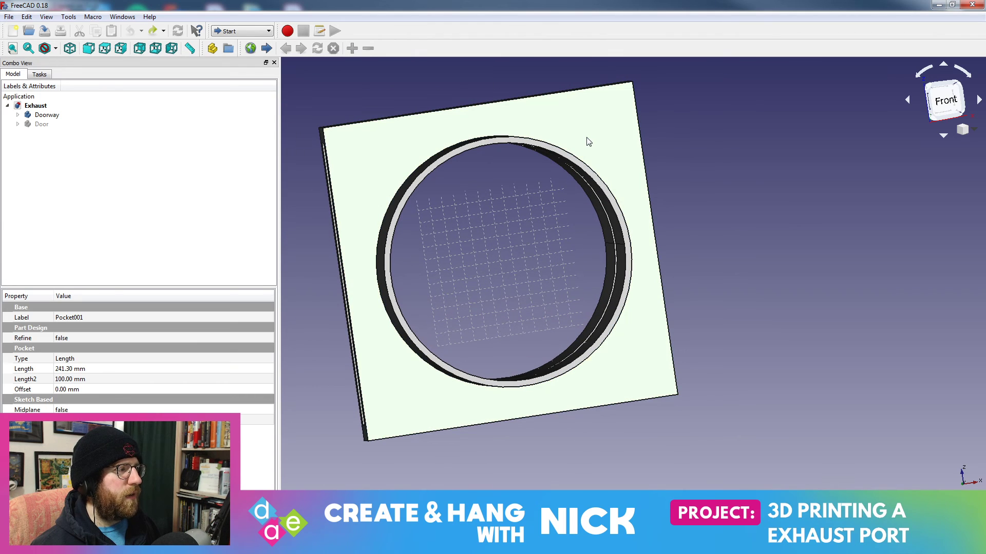
{"action": "left_click", "coordinate": [18, 115]}
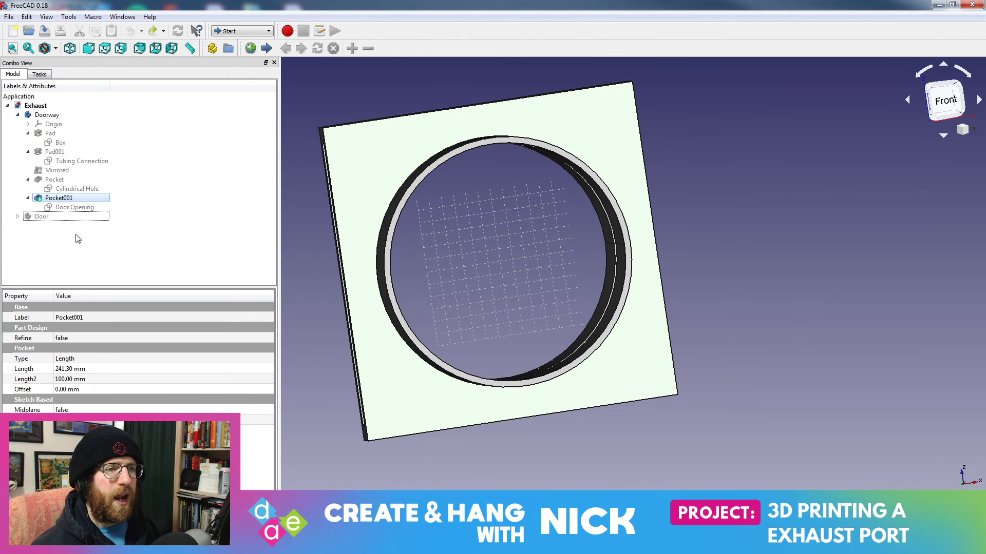
{"action": "left_click", "coordinate": [58, 143]}
{"action": "double_click", "coordinate": [60, 144]}
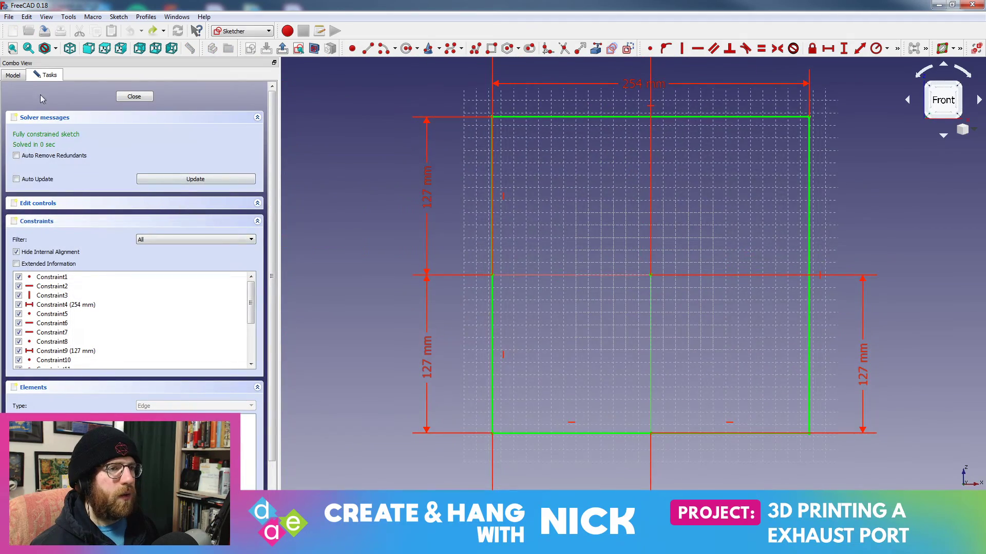
{"action": "left_click", "coordinate": [133, 97]}
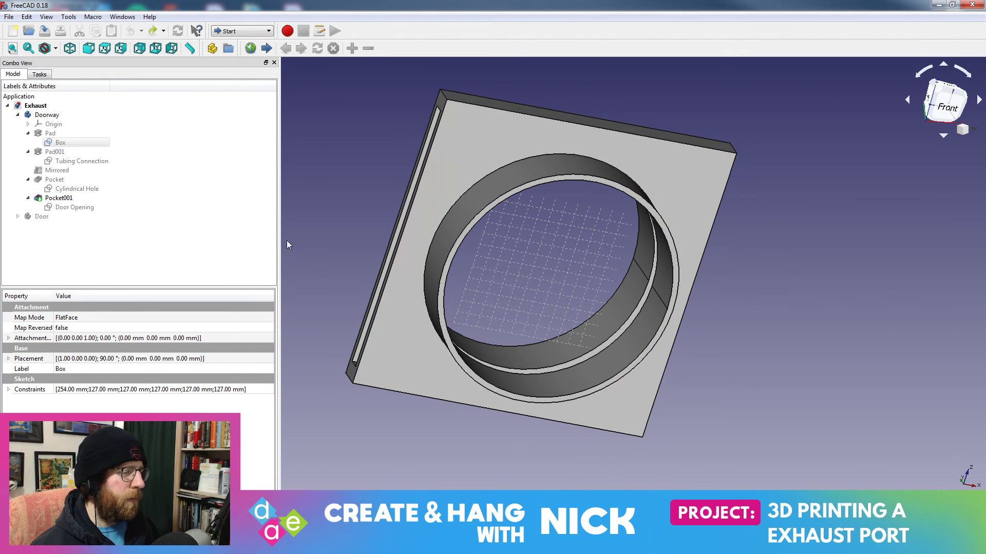
{"action": "mouse_move", "coordinate": [497, 132]}
{"action": "middle_mouse_down"}
{"action": "mouse_move", "coordinate": [500, 177]}
{"action": "mouse_move", "coordinate": [493, 128]}
{"action": "middle_mouse_up"}
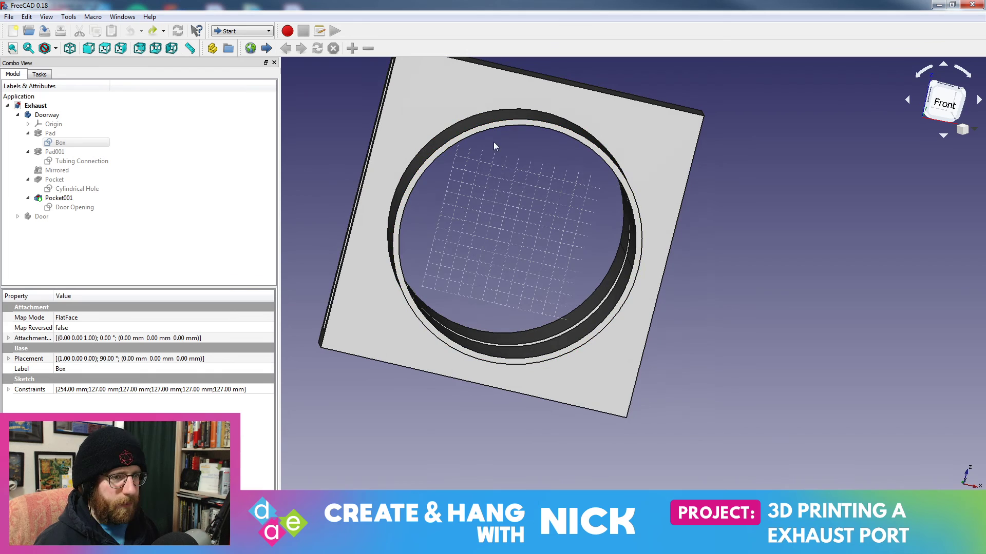
- Reopen the Doorway's Box sketch and set the square's overall width to 228.6 mm
{"action": "left_click", "coordinate": [57, 142]}
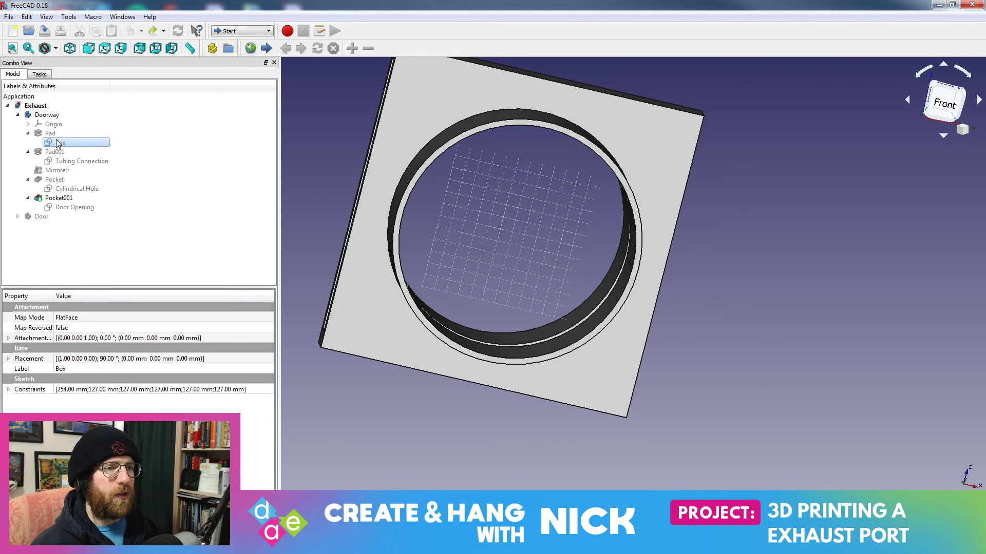
{"action": "double_click", "coordinate": [58, 143]}
{"action": "middle_click_drag", "start_coordinate": [667, 156], "coordinate": [705, 190]}
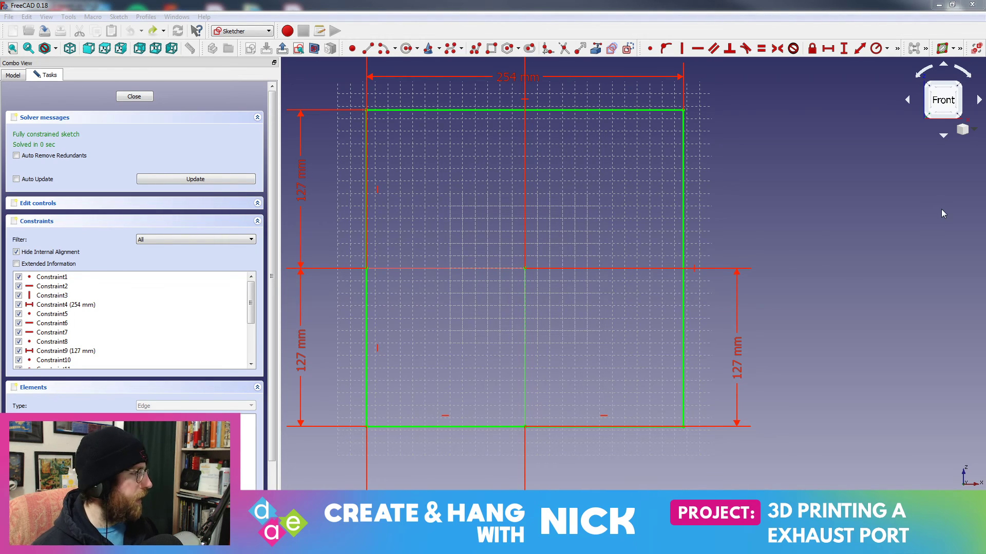
{"action": "double_click", "coordinate": [508, 82]}
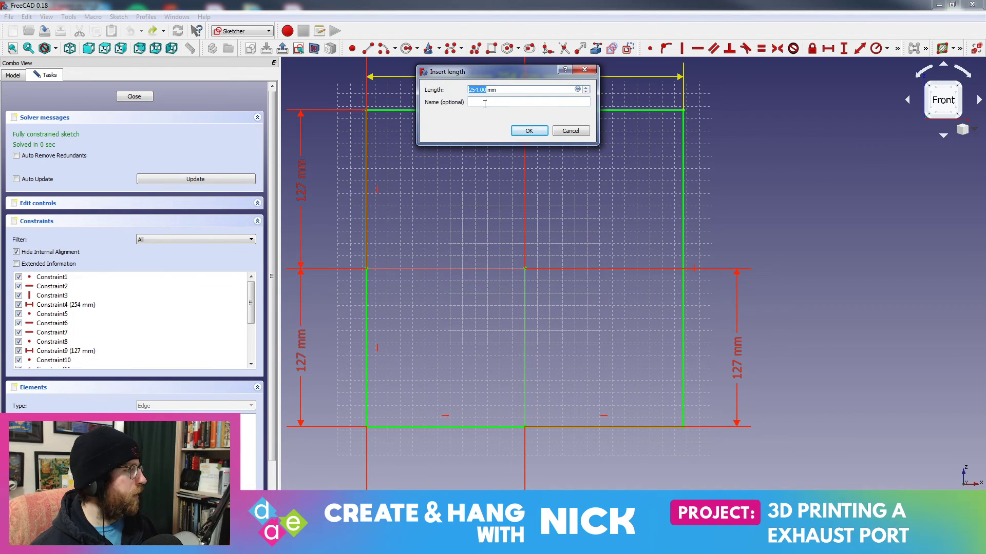
{"action": "type", "text": "228"}
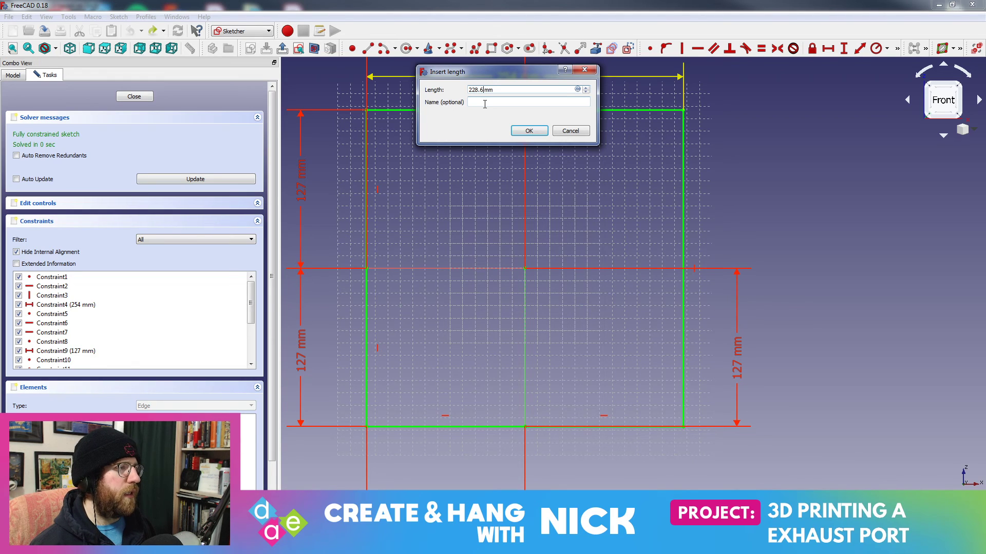
{"action": "key", "text": "Return"}
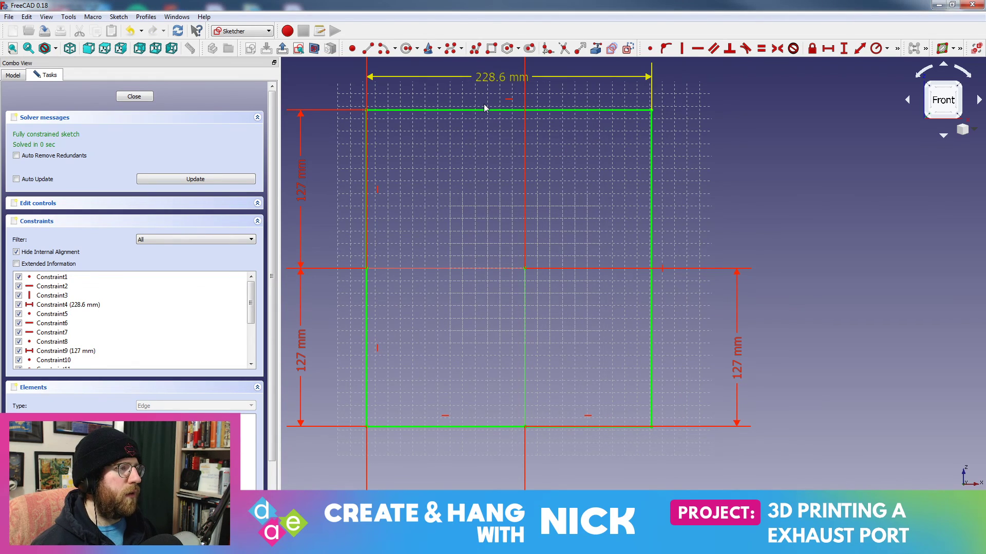
- Save the document as a separate version named Exhaust02 in the Exhaust Port folder
{"action": "middle_click_drag", "start_coordinate": [669, 226], "coordinate": [709, 195]}
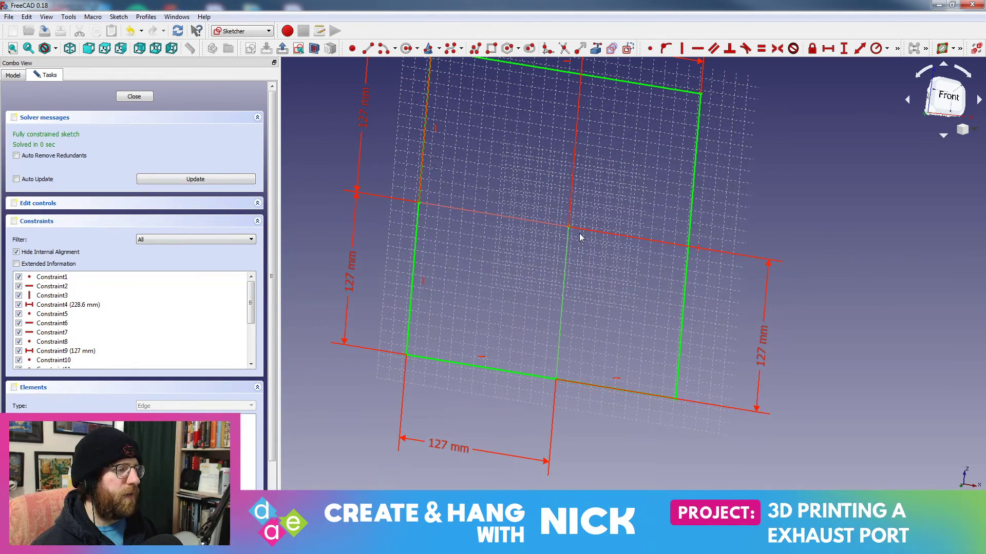
{"action": "mouse_move", "coordinate": [580, 237]}
{"action": "middle_mouse_down"}
{"action": "mouse_move", "coordinate": [539, 297]}
{"action": "mouse_move", "coordinate": [606, 275]}
{"action": "mouse_move", "coordinate": [588, 291]}
{"action": "mouse_move", "coordinate": [567, 286]}
{"action": "mouse_move", "coordinate": [625, 216]}
{"action": "mouse_move", "coordinate": [395, 192]}
{"action": "middle_mouse_up"}
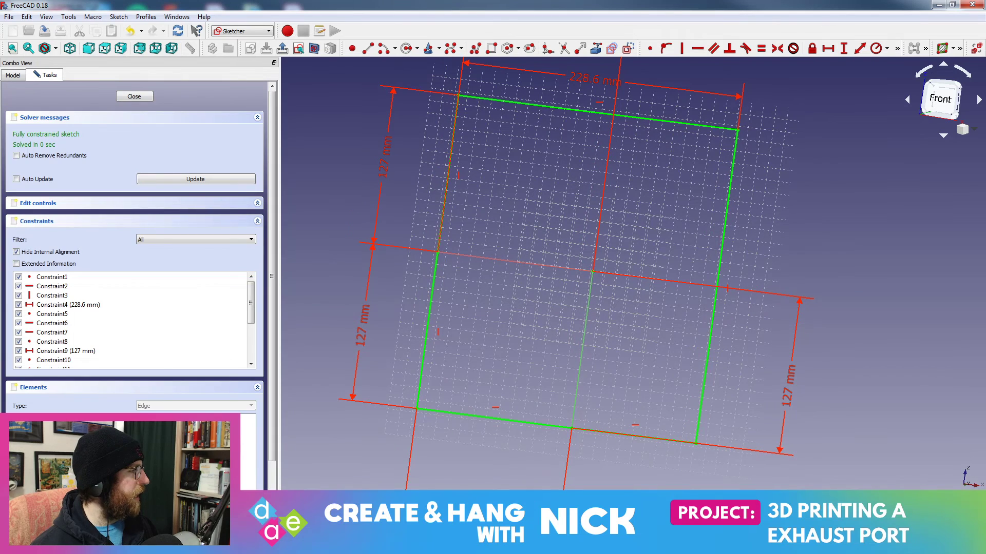
{"action": "left_click", "coordinate": [9, 16]}
{"action": "left_click", "coordinate": [23, 94]}
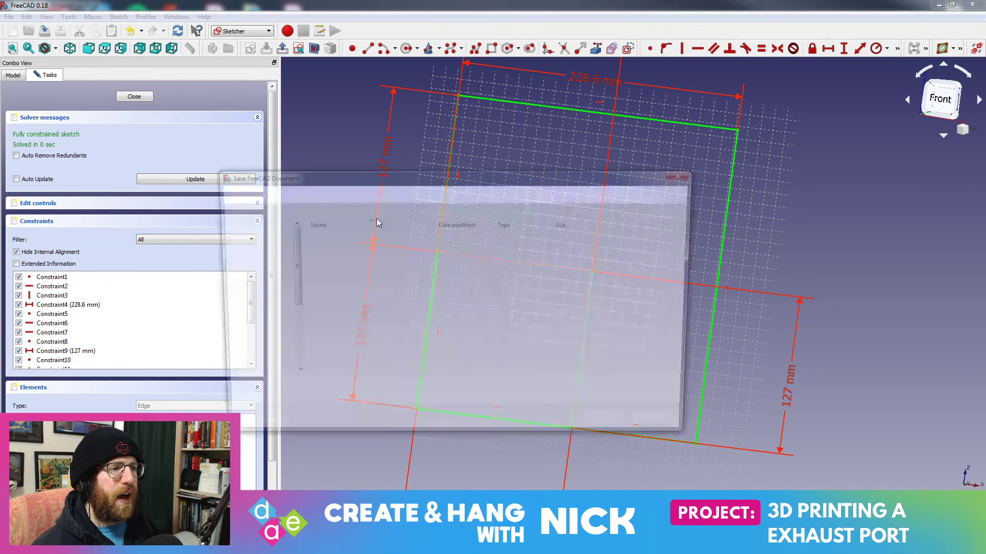
{"action": "type", "text": "E"}
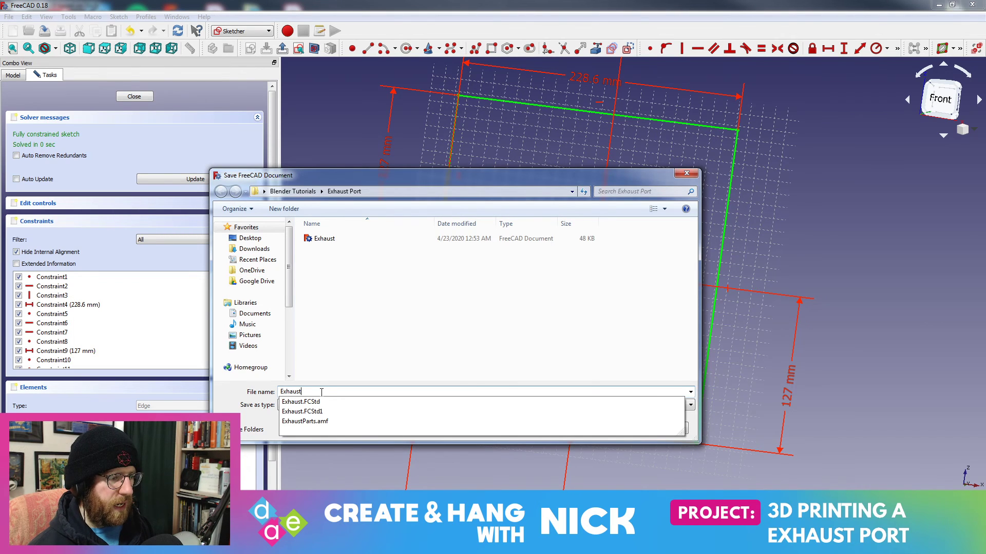
{"action": "type", "text": "xhaust"}
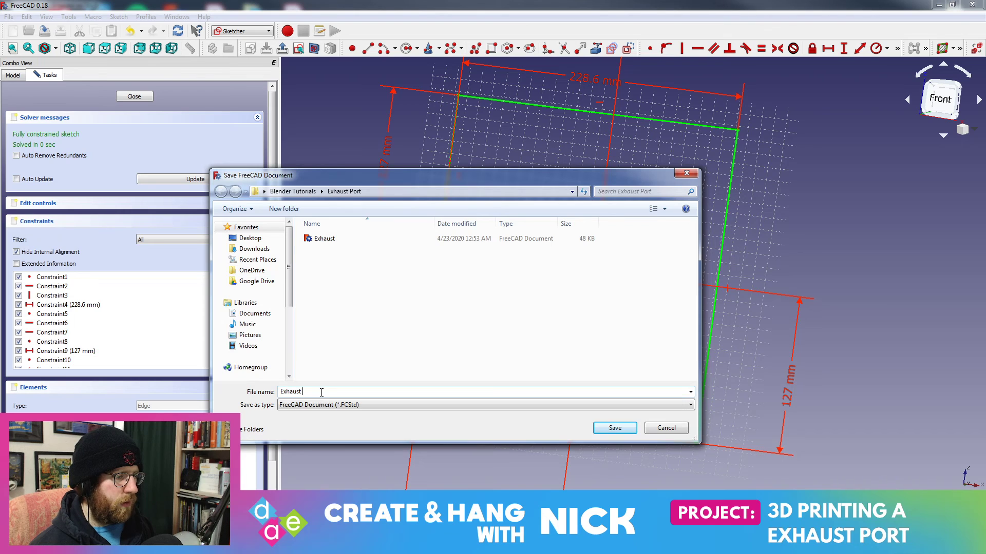
{"action": "type", "text": "-2"}
{"action": "key", "text": "Return"}
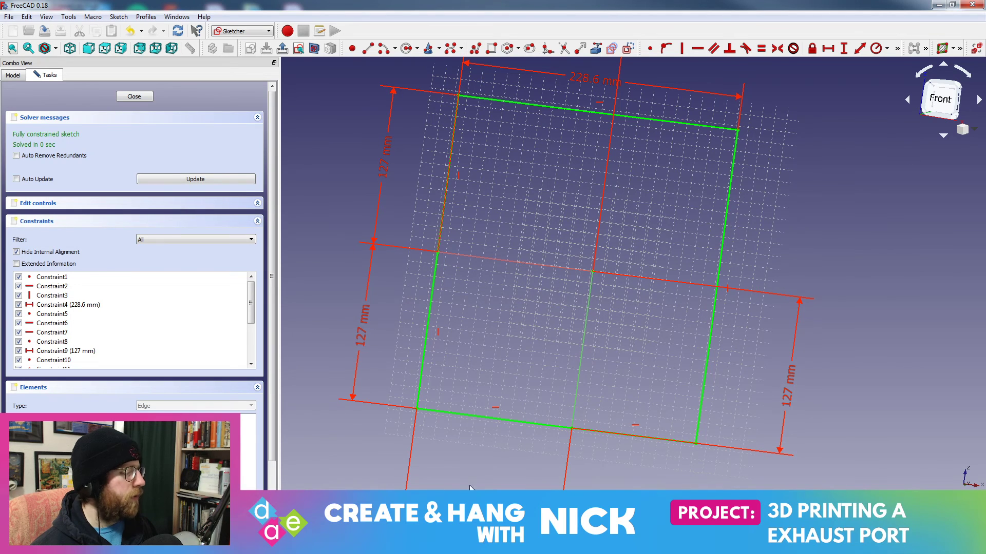
- Switch to the Windows Calculator
{"action": "key", "text": "super"}
{"action": "left_click", "coordinate": [41, 263]}
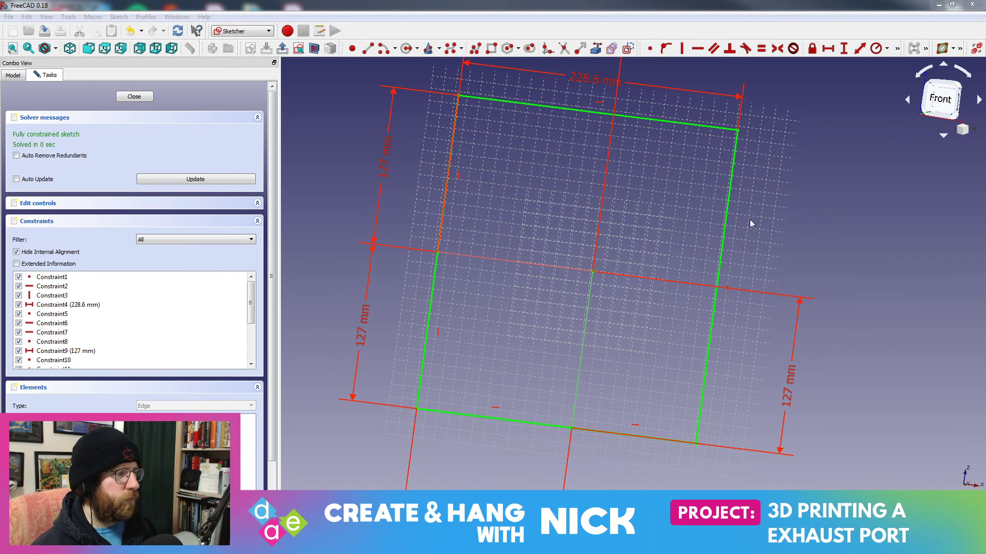
{"action": "left_click", "coordinate": [735, 263]}
{"action": "left_click", "coordinate": [736, 263]}
{"action": "left_click", "coordinate": [735, 229]}
{"action": "left_click", "coordinate": [756, 246]}
{"action": "left_click", "coordinate": [781, 230]}
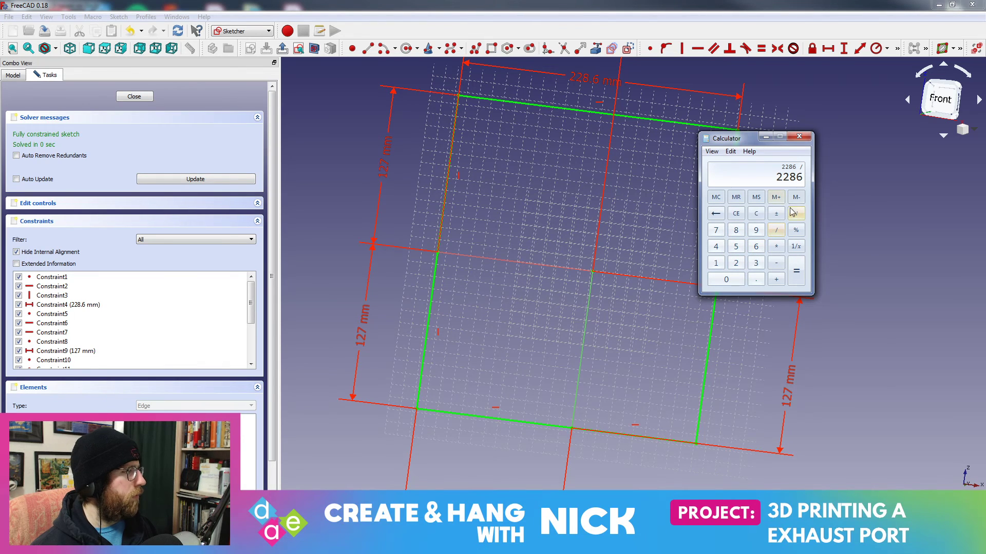
{"action": "left_click", "coordinate": [749, 214]}
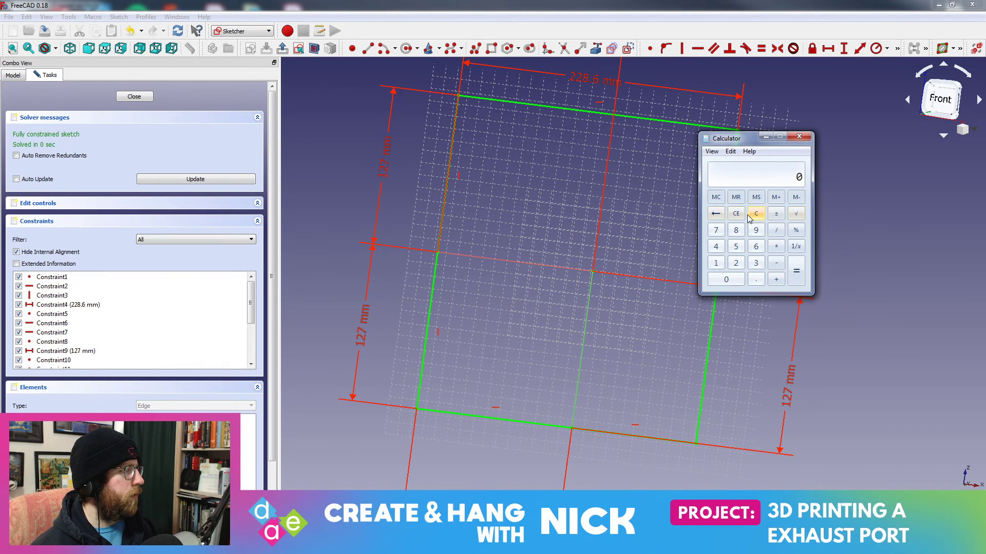
- Calculate 228.6 divided by 2 and move the calculator clear of the sketch
{"action": "left_click", "coordinate": [736, 263]}
{"action": "left_click", "coordinate": [736, 262]}
{"action": "left_click", "coordinate": [736, 230]}
{"action": "left_click", "coordinate": [755, 280]}
{"action": "left_click", "coordinate": [756, 246]}
{"action": "left_click", "coordinate": [775, 230]}
{"action": "left_click", "coordinate": [735, 262]}
{"action": "left_click", "coordinate": [796, 271]}
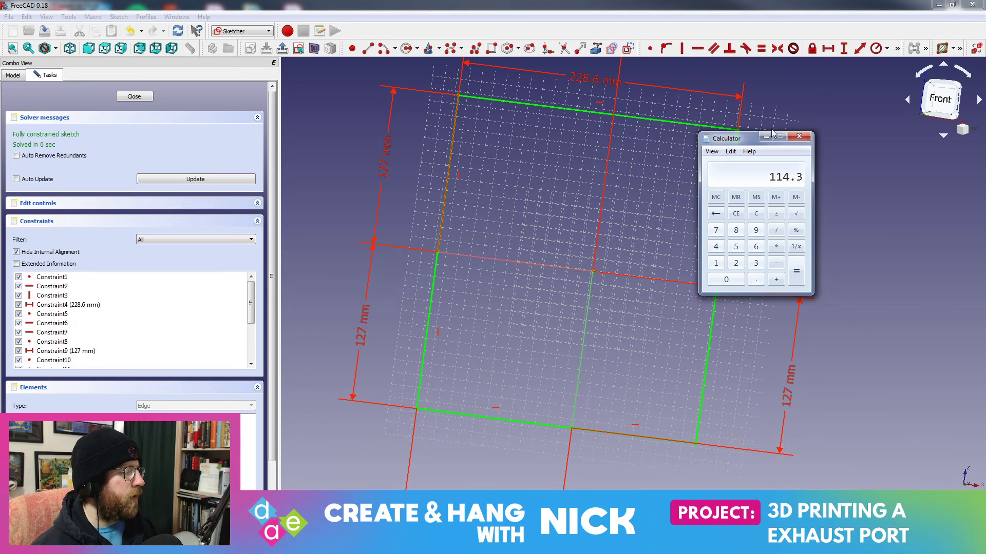
{"action": "left_click_drag", "start_coordinate": [718, 142], "coordinate": [985, 149]}
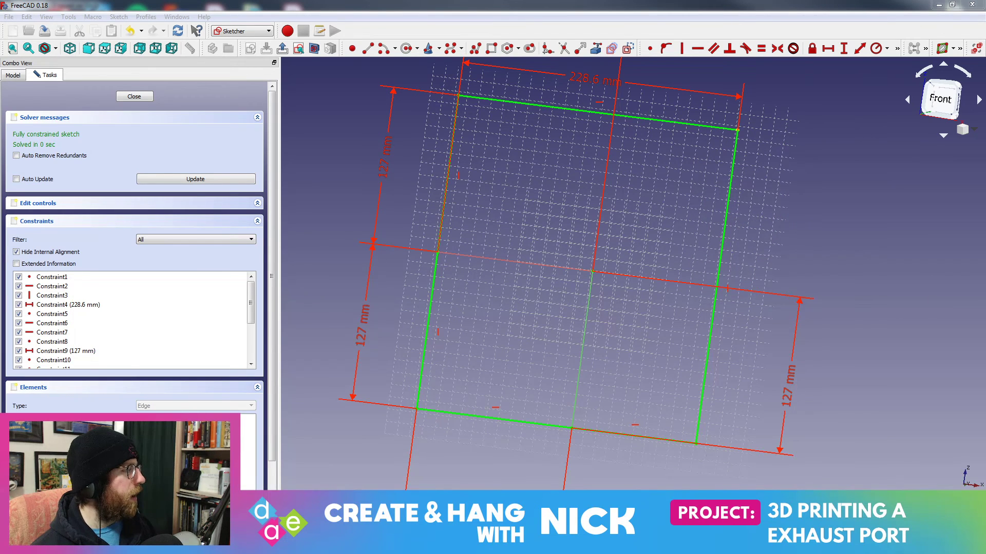
- Set both the upper and lower half-height dimensions along the square's left side to 114.3 mm
{"action": "left_click", "coordinate": [389, 168]}
{"action": "double_click", "coordinate": [383, 170]}
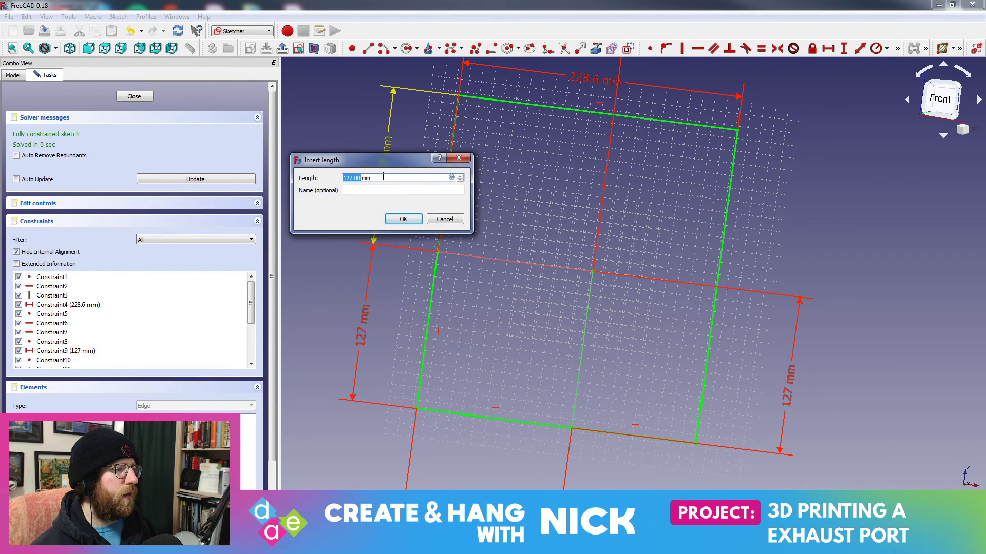
{"action": "type", "text": "114.3"}
{"action": "key", "text": "Return"}
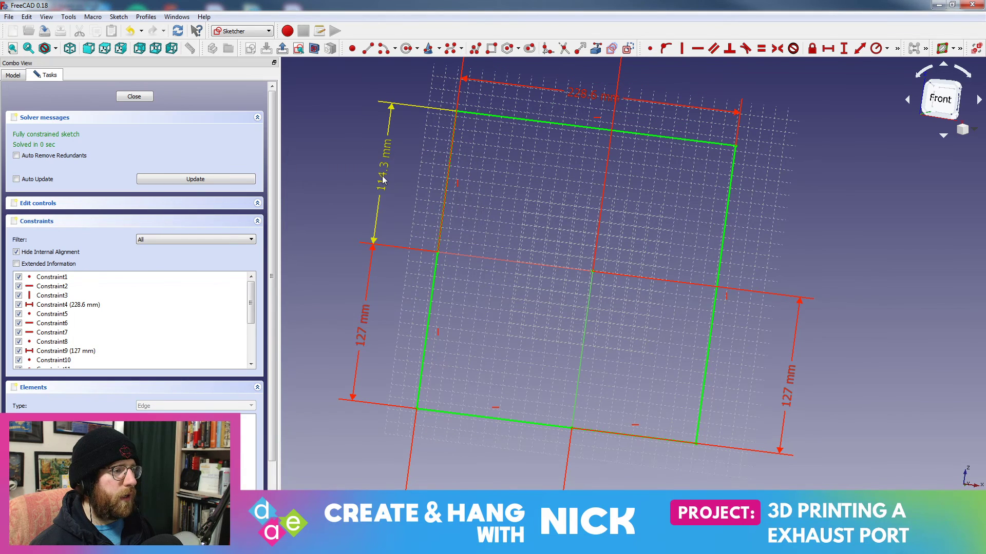
{"action": "double_click", "coordinate": [363, 320]}
{"action": "type", "text": "114"}
{"action": "key", "text": "Return"}
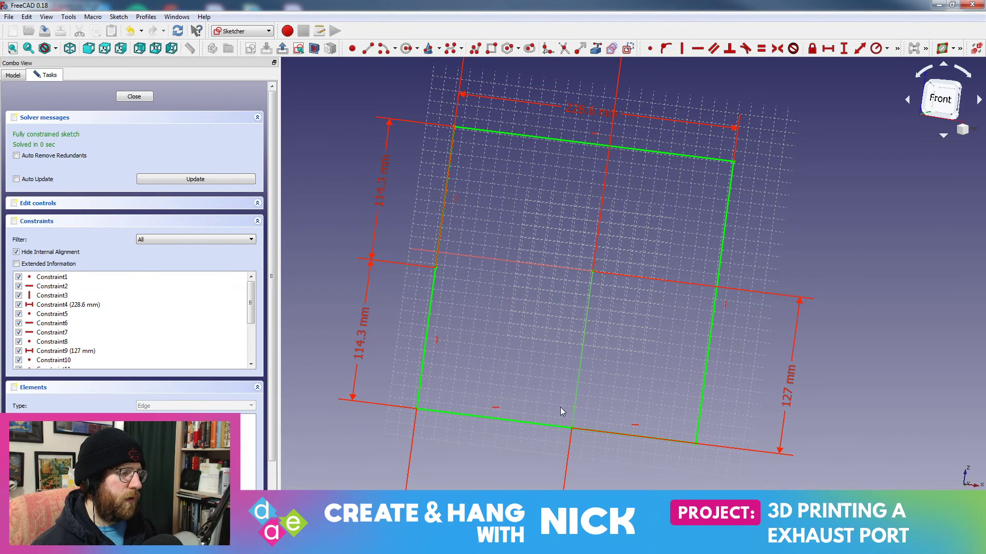
- Set the half-width dimension below the square and the half-height dimension on its right side to 114.3 mm
{"action": "middle_click_drag", "start_coordinate": [561, 412], "coordinate": [575, 358]}
{"action": "left_click", "coordinate": [478, 445]}
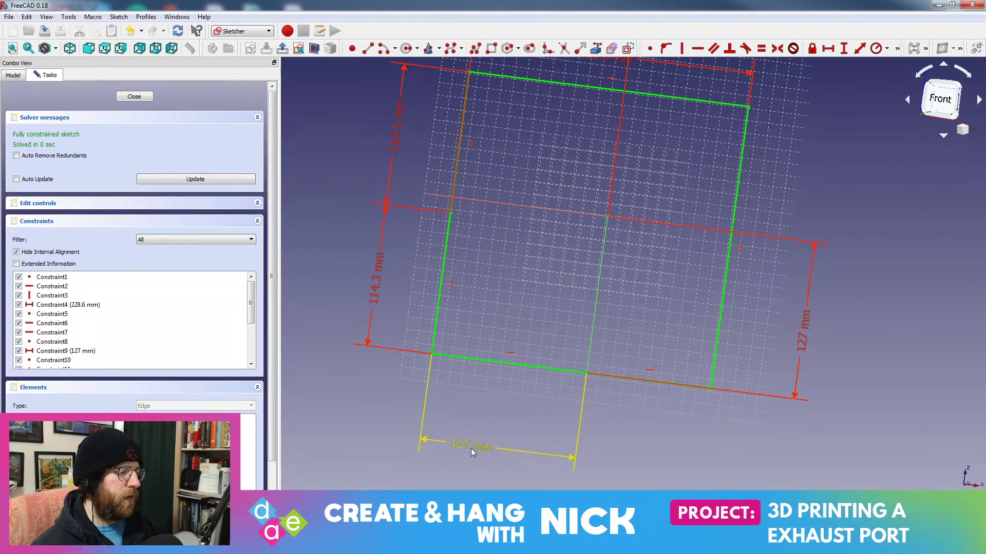
{"action": "double_click", "coordinate": [470, 448]}
{"action": "type", "text": "114."}
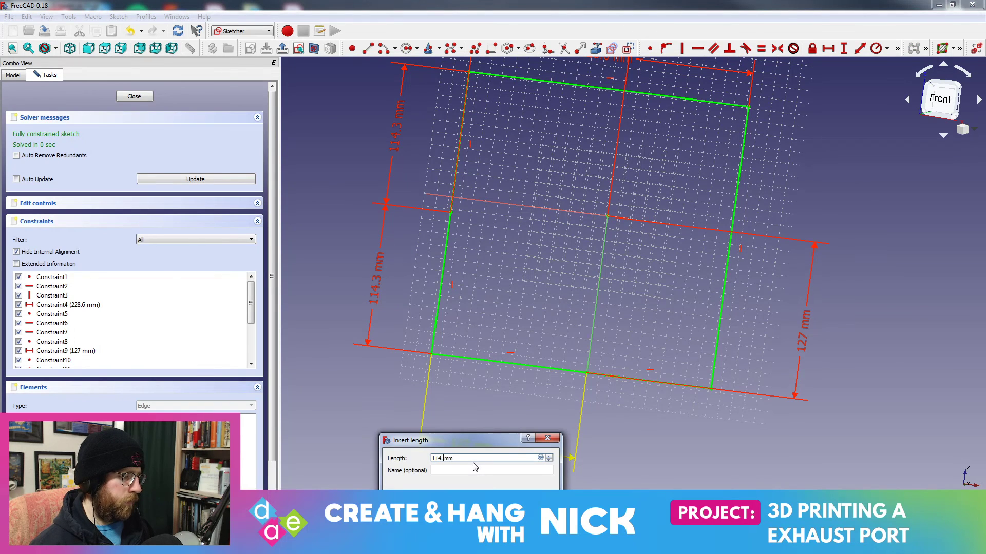
{"action": "type", "text": "3"}
{"action": "key", "text": "Return"}
{"action": "left_click", "coordinate": [805, 325]}
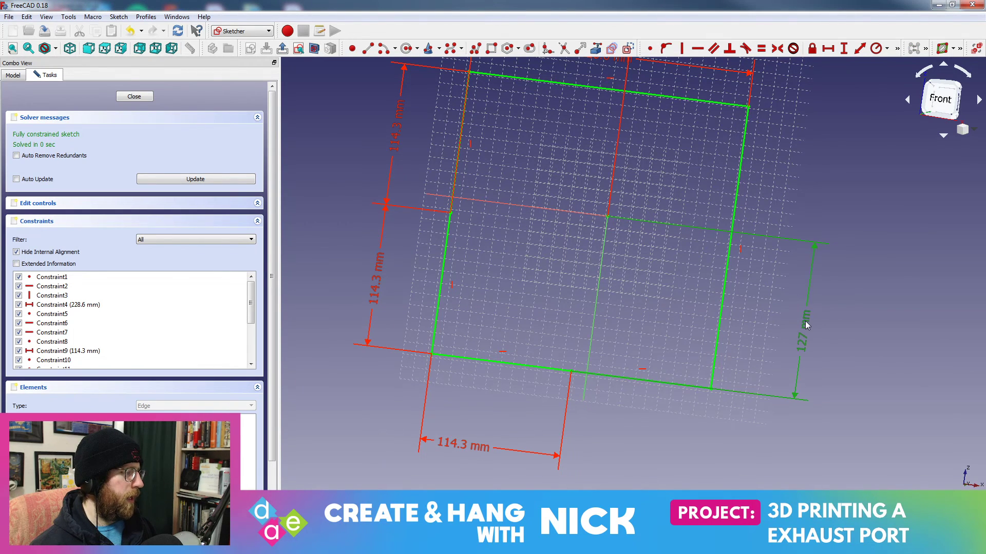
{"action": "double_click", "coordinate": [805, 325]}
{"action": "type", "text": "11mm"}
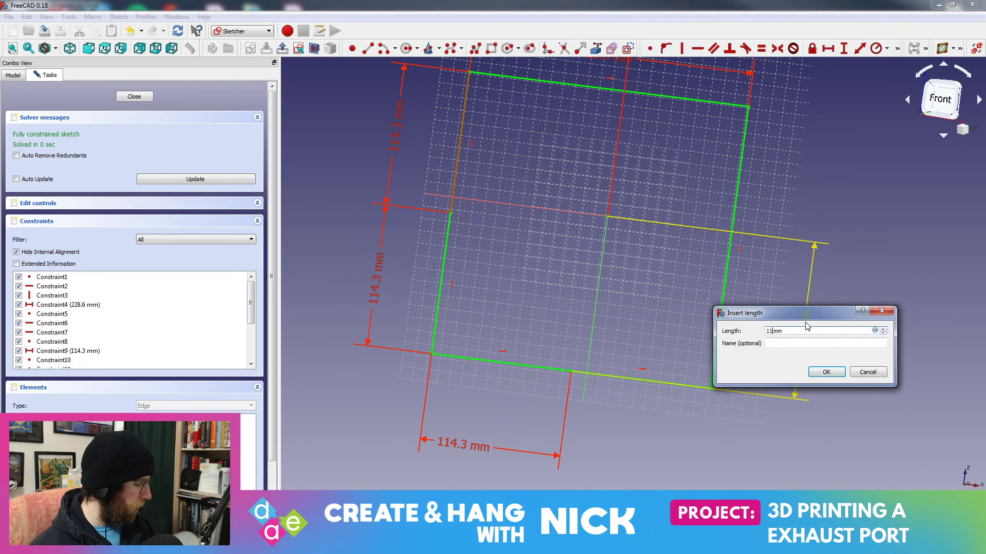
{"action": "key", "text": "Return"}
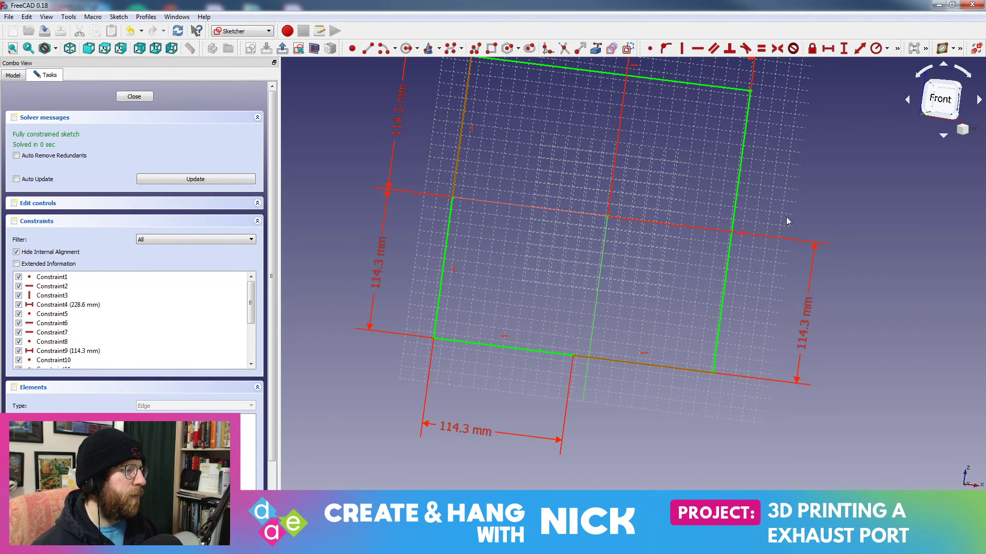
- Close the edited Box sketch and look over the resized doorway
{"action": "scroll", "coordinate": [798, 241], "scroll_direction": "down", "scroll_amount": 5}
{"action": "scroll", "coordinate": [815, 221], "scroll_direction": "up", "scroll_amount": 4}
{"action": "mouse_move", "coordinate": [818, 249]}
{"action": "middle_mouse_down"}
{"action": "mouse_move", "coordinate": [790, 235]}
{"action": "mouse_move", "coordinate": [781, 206]}
{"action": "mouse_move", "coordinate": [841, 234]}
{"action": "middle_mouse_up"}
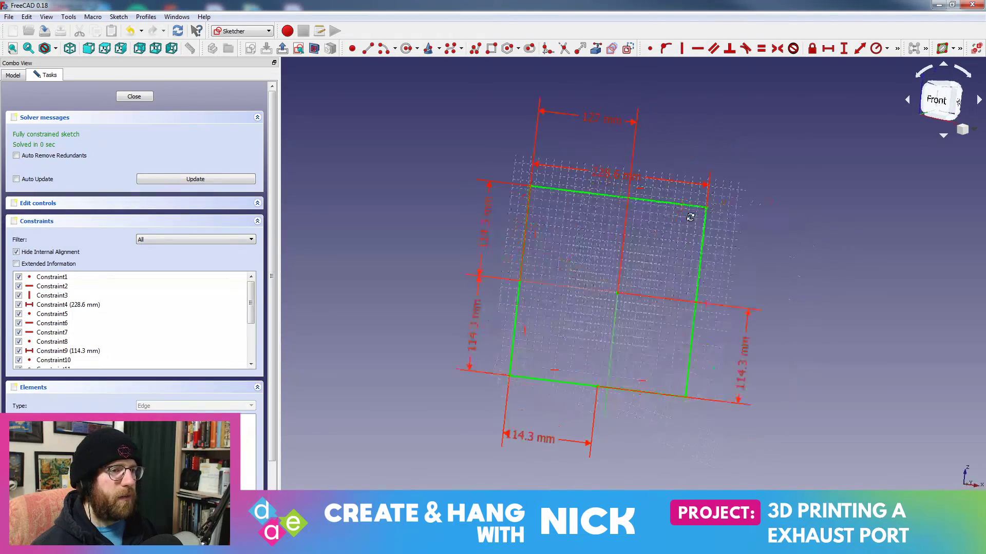
{"action": "left_click", "coordinate": [152, 181]}
{"action": "left_click", "coordinate": [134, 97]}
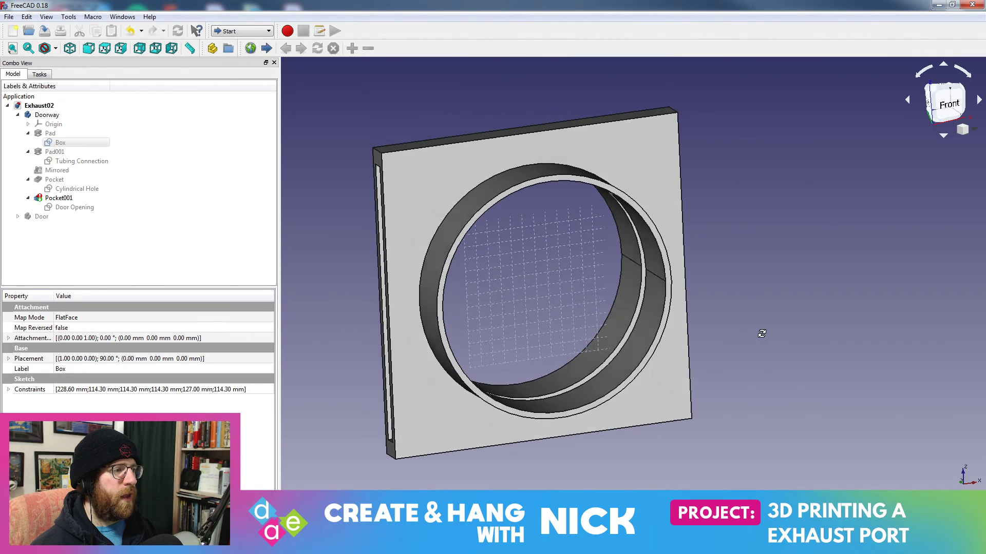
{"action": "mouse_move", "coordinate": [764, 345]}
{"action": "middle_mouse_down"}
{"action": "mouse_move", "coordinate": [699, 330]}
{"action": "mouse_move", "coordinate": [734, 326]}
{"action": "mouse_move", "coordinate": [772, 346]}
{"action": "middle_mouse_up"}
- Reopen the Box sketch to check its dimensions, close it without changes and inspect the doorway from the side and front
{"action": "double_click", "coordinate": [72, 142]}
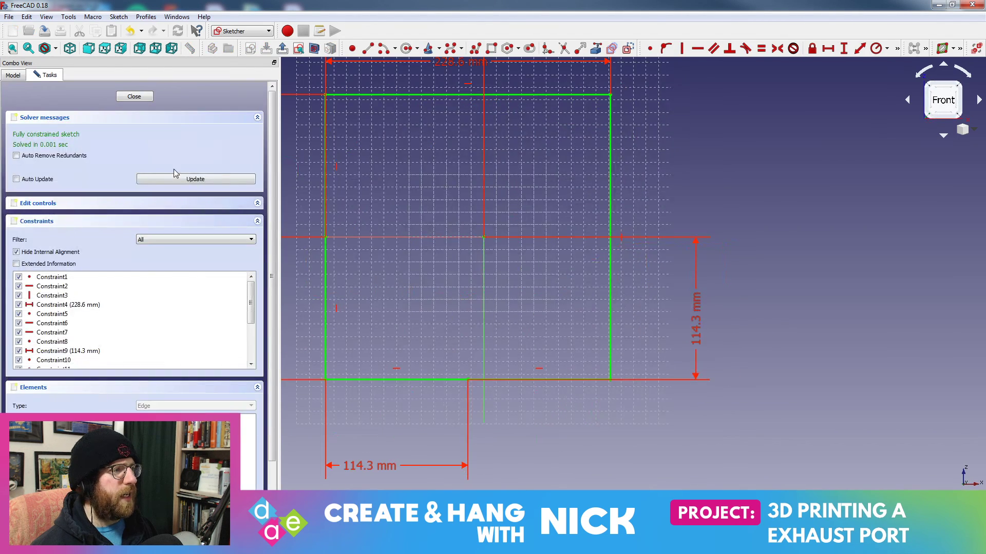
{"action": "middle_click_drag", "start_coordinate": [669, 214], "coordinate": [717, 263]}
{"action": "scroll", "coordinate": [717, 269], "scroll_direction": "down", "scroll_amount": 3}
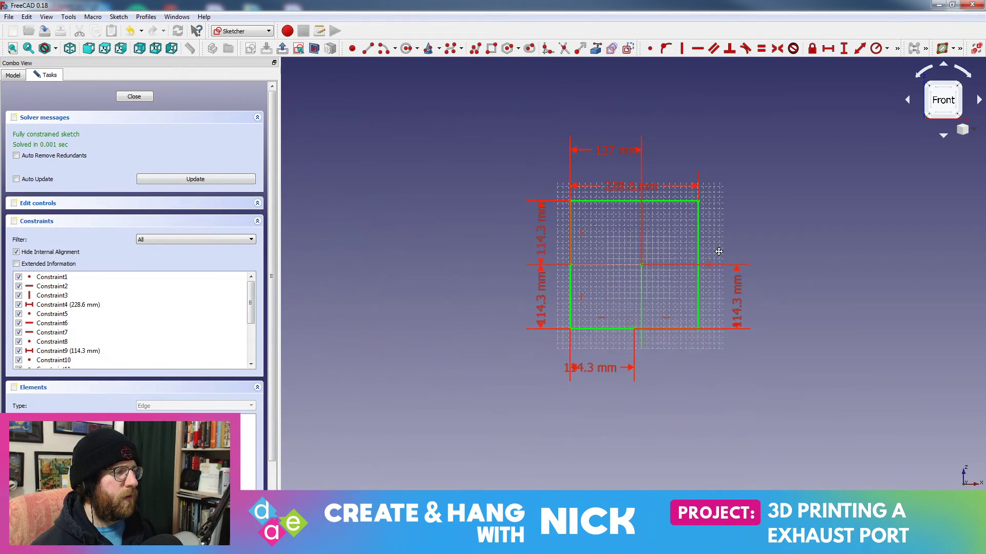
{"action": "left_click", "coordinate": [134, 96]}
{"action": "middle_click_drag", "start_coordinate": [720, 306], "coordinate": [886, 345]}
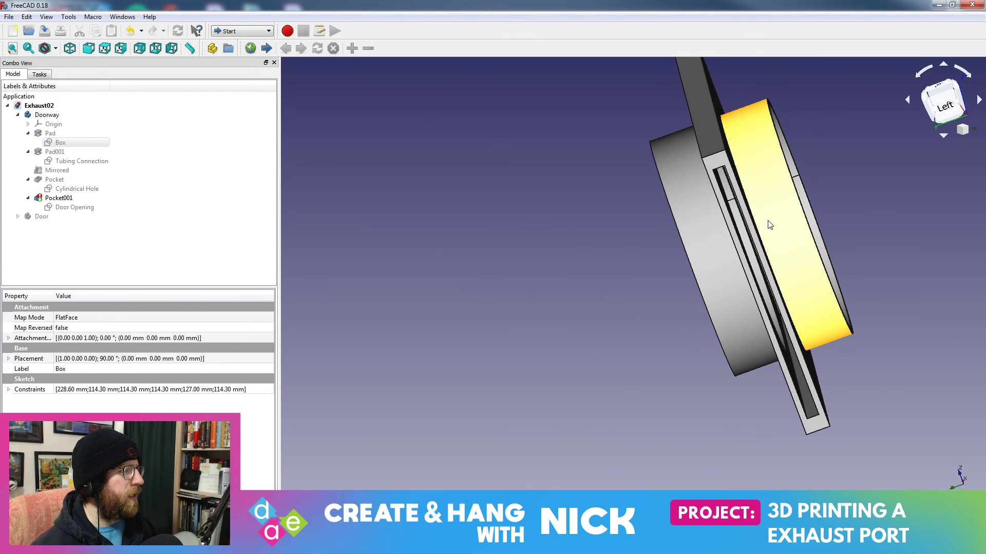
{"action": "middle_click_drag", "start_coordinate": [761, 231], "coordinate": [629, 183]}
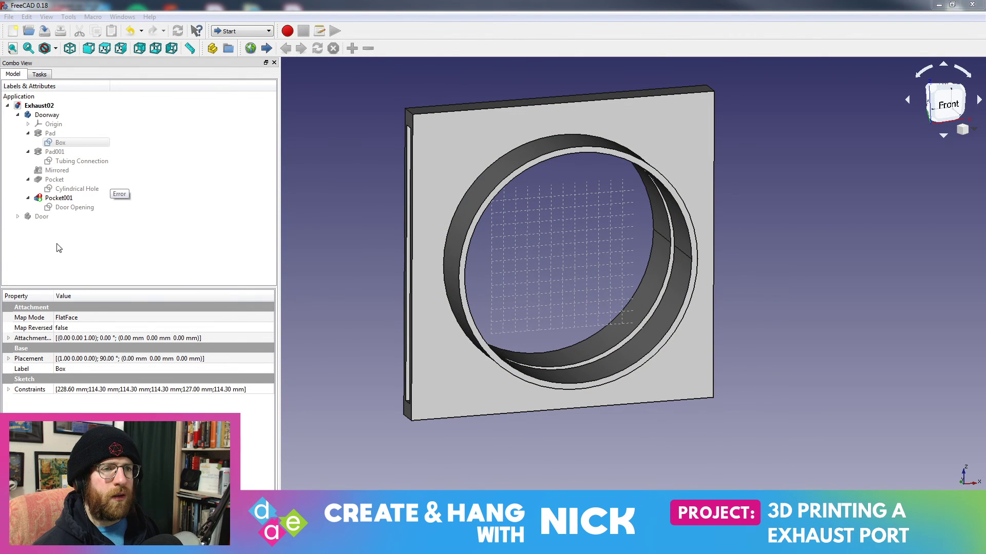
- Set the length of Pad001, the tubing connection's extrusion, to 25 mm
{"action": "left_click", "coordinate": [57, 152]}
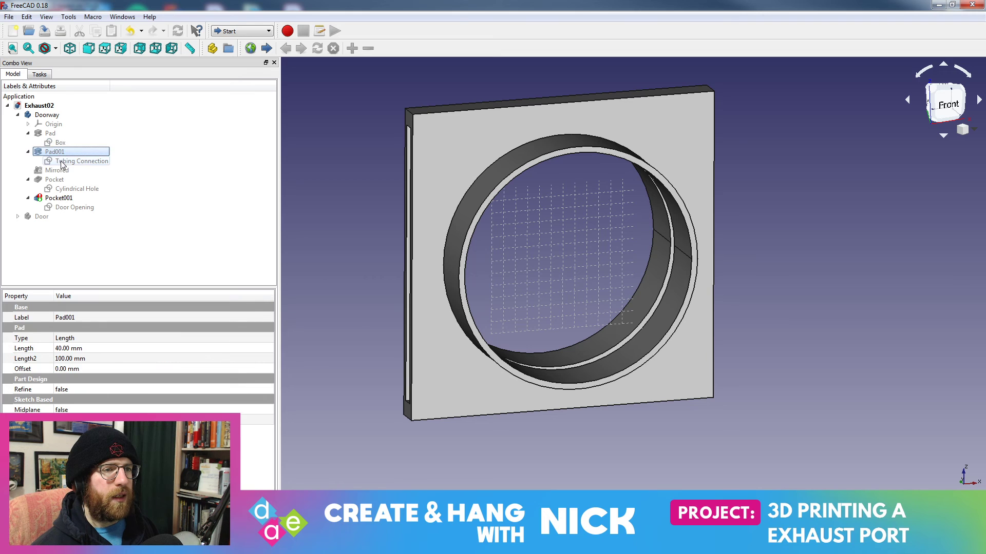
{"action": "left_click", "coordinate": [70, 162]}
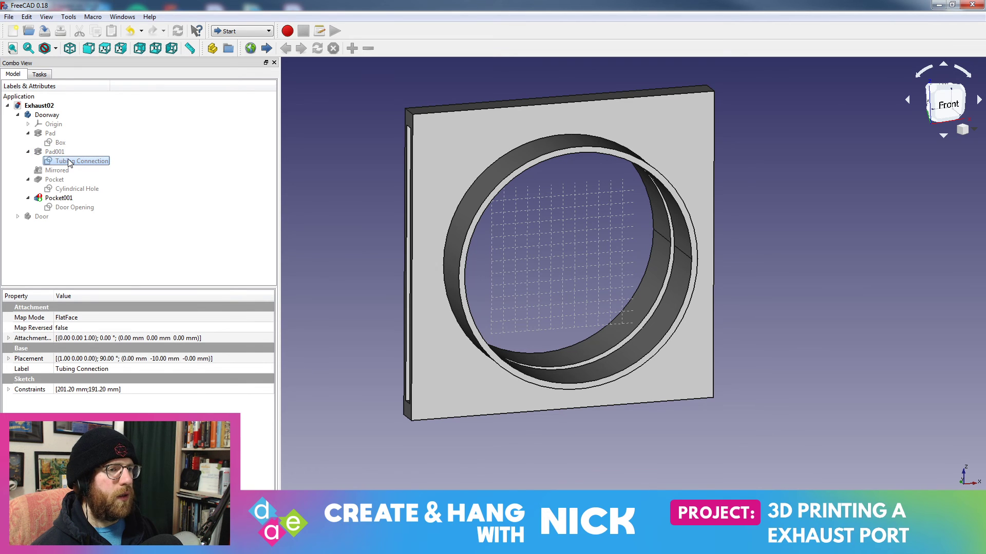
{"action": "left_click", "coordinate": [59, 152]}
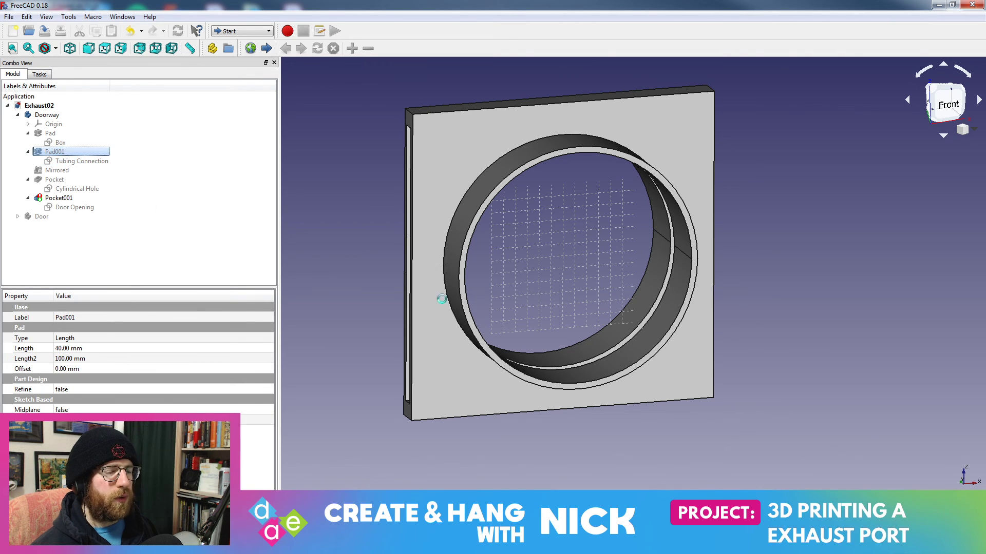
{"action": "middle_click_drag", "start_coordinate": [440, 265], "coordinate": [510, 279]}
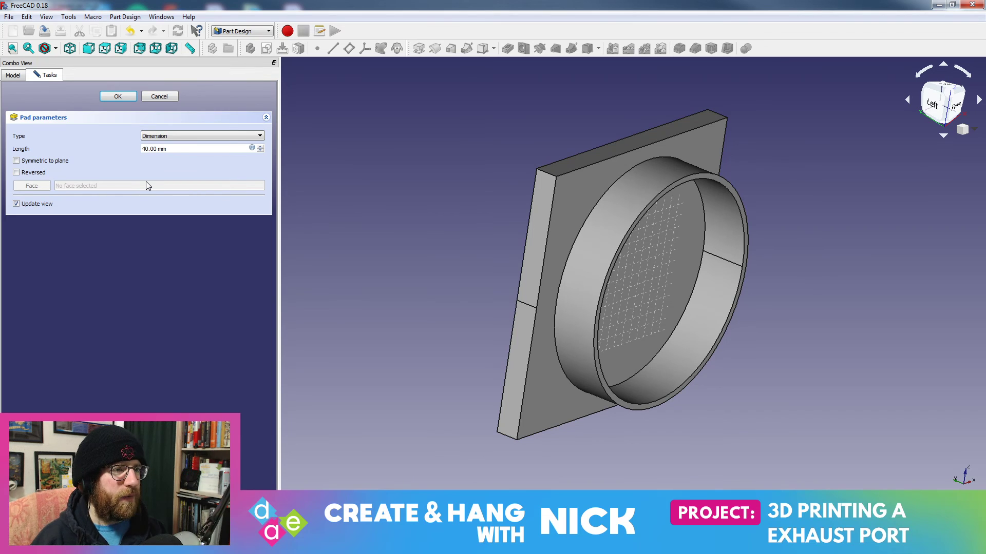
{"action": "left_click_drag", "start_coordinate": [146, 149], "coordinate": [132, 152]}
{"action": "left_click", "coordinate": [147, 149]}
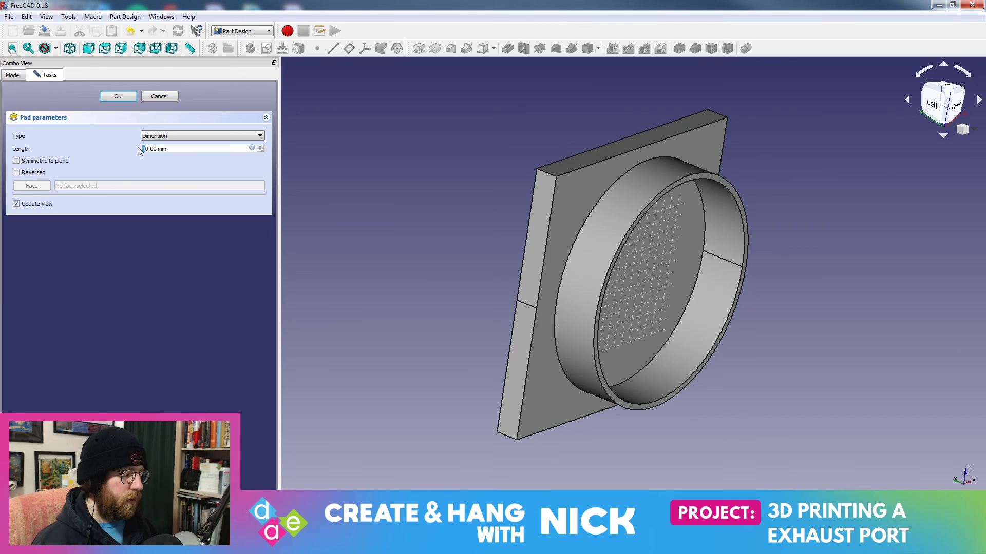
{"action": "key", "text": "Delete"}
{"action": "key", "text": "BackSpace"}
{"action": "type", "text": "25"}
{"action": "key", "text": "Return"}
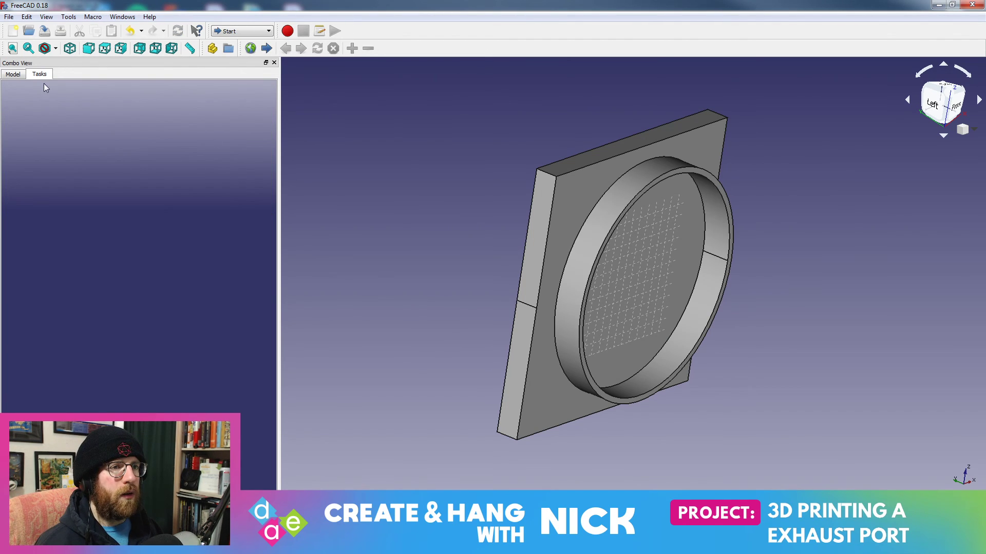
- Hide Pad001 and show Pocket001 so the doorway's final shape is displayed
{"action": "middle_click_drag", "start_coordinate": [411, 271], "coordinate": [513, 298]}
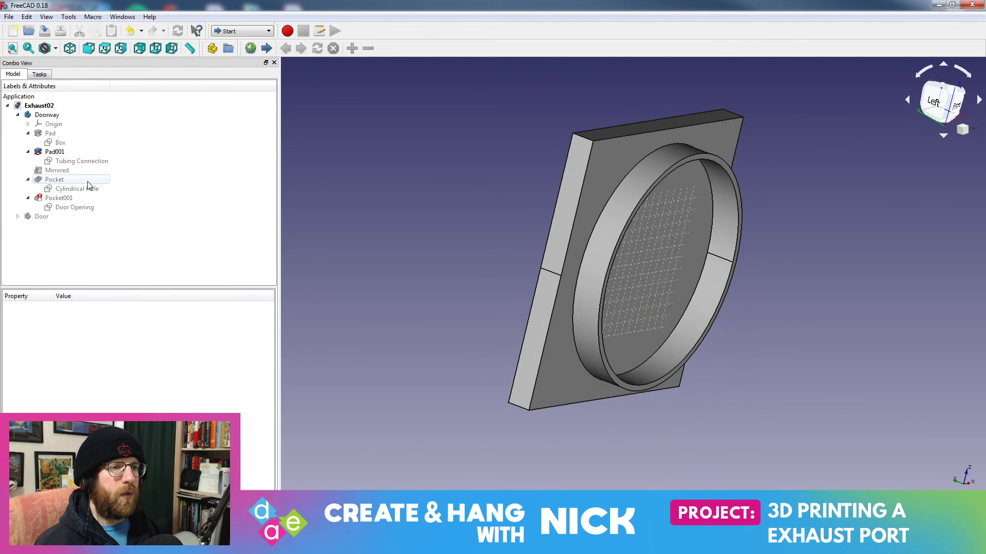
{"action": "left_click", "coordinate": [54, 152]}
{"action": "key", "text": "space"}
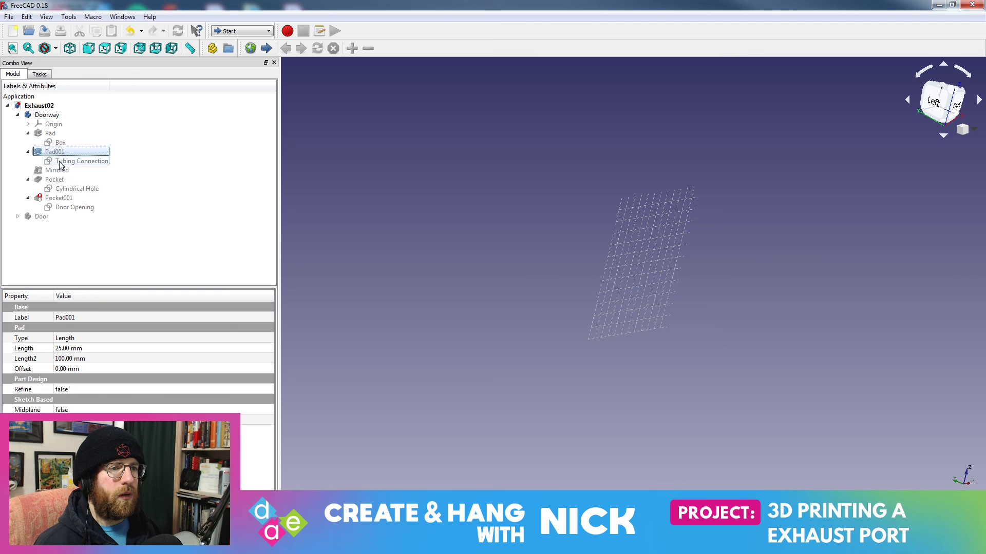
{"action": "left_click", "coordinate": [60, 198]}
{"action": "key", "text": "space"}
{"action": "mouse_move", "coordinate": [390, 280]}
{"action": "middle_mouse_down"}
{"action": "mouse_move", "coordinate": [484, 302]}
{"action": "mouse_move", "coordinate": [433, 288]}
{"action": "middle_mouse_up"}
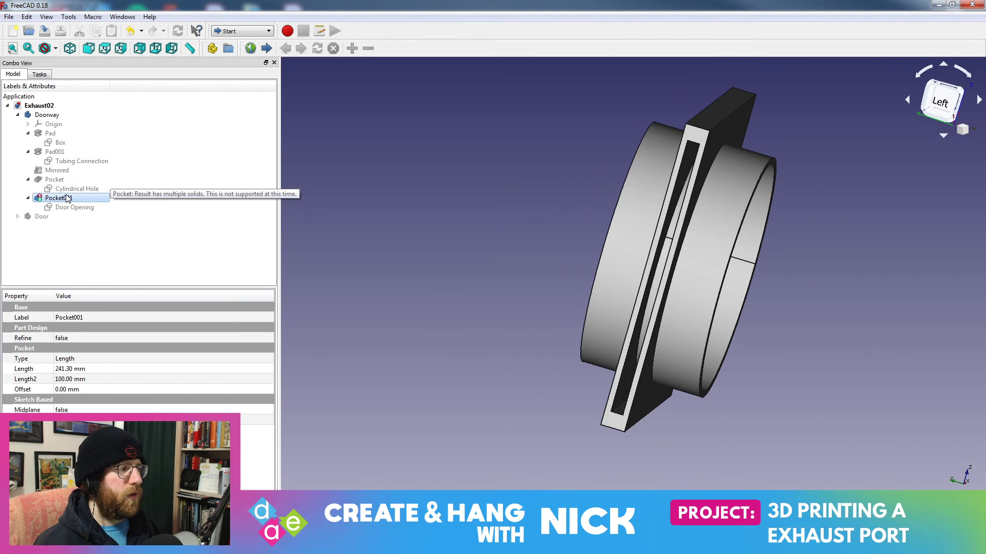
- Review the extrusion parameters of Pad and Pad001, leaving their values as they are
{"action": "double_click", "coordinate": [53, 136]}
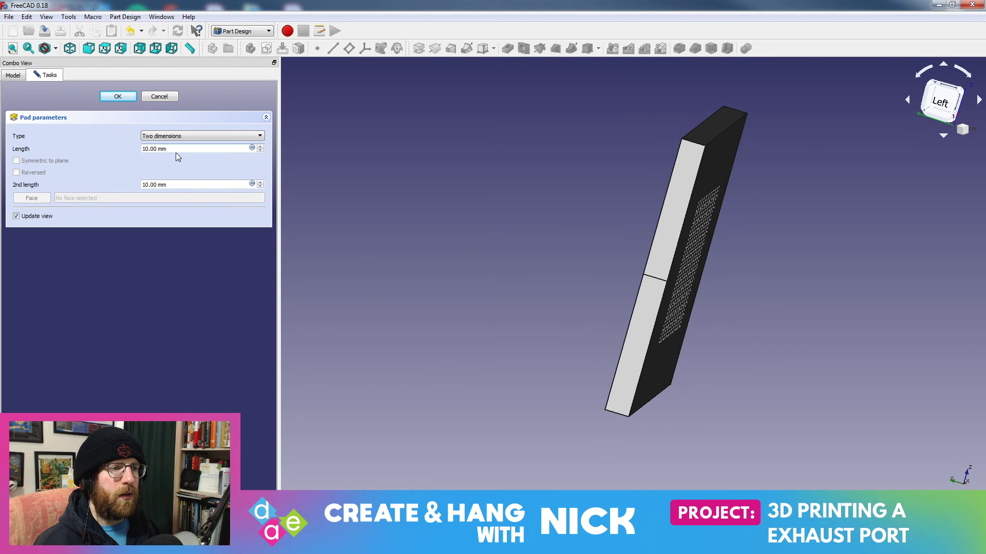
{"action": "left_click", "coordinate": [167, 99]}
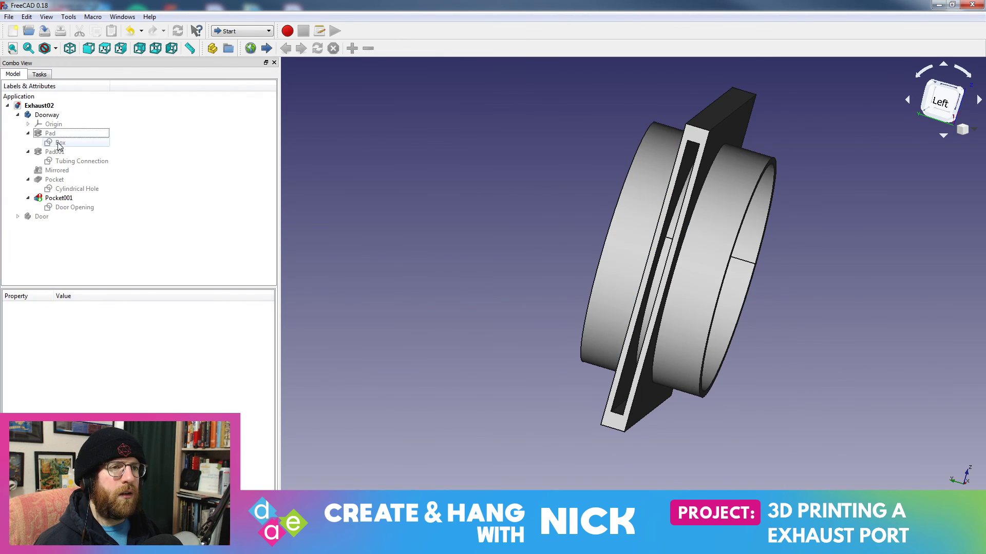
{"action": "double_click", "coordinate": [55, 152]}
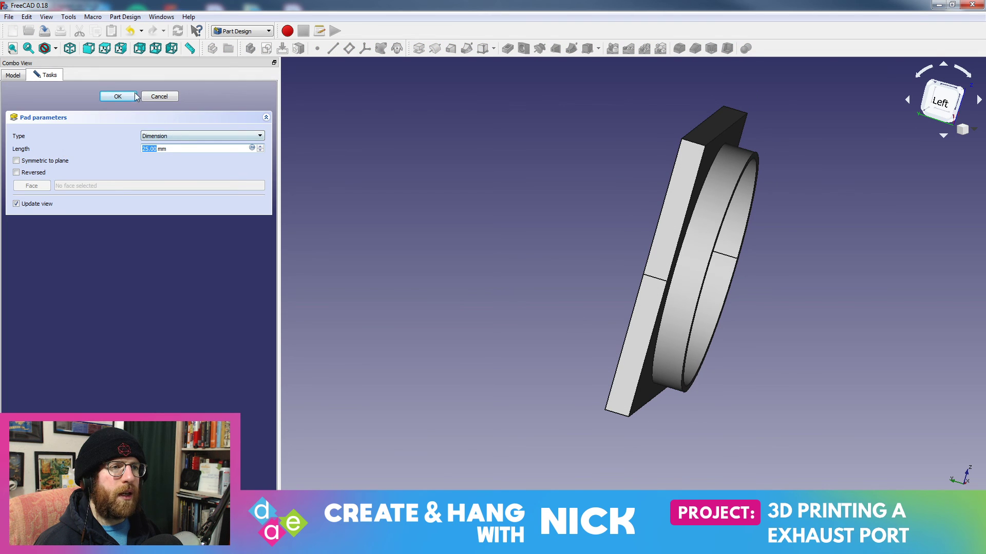
{"action": "left_click", "coordinate": [116, 97]}
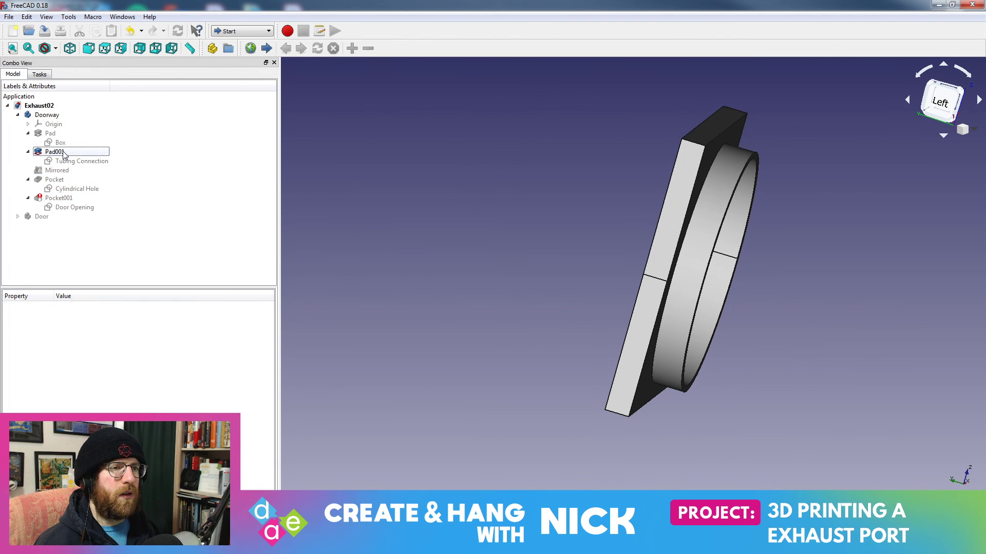
- Turn off Pad001's visibility and display Pocket001 again
{"action": "double_click", "coordinate": [63, 152]}
{"action": "left_click", "coordinate": [71, 189]}
{"action": "left_click", "coordinate": [60, 198]}
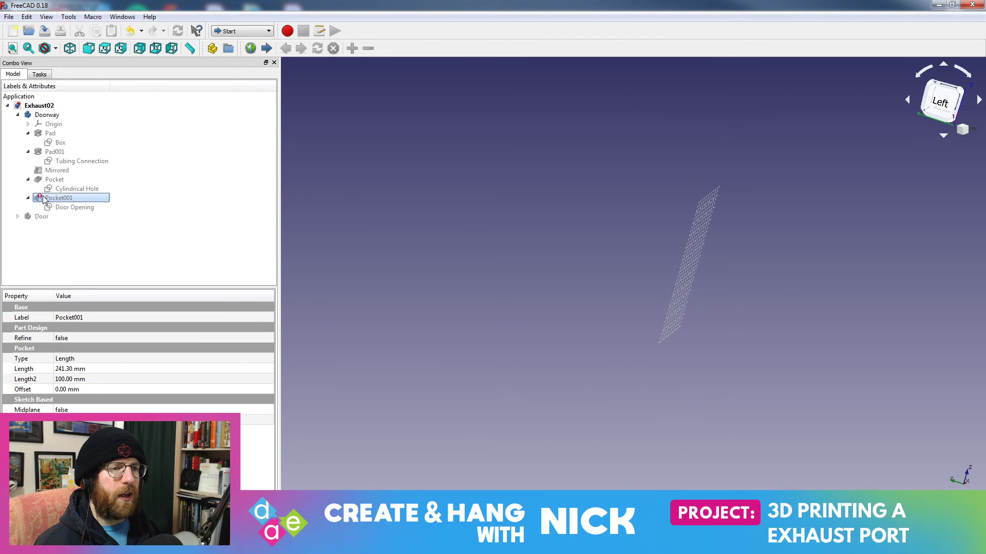
{"action": "key", "text": "space"}
- Review Pocket001's parameters while viewing the doorway from the front, and cancel without changes
{"action": "double_click", "coordinate": [43, 199]}
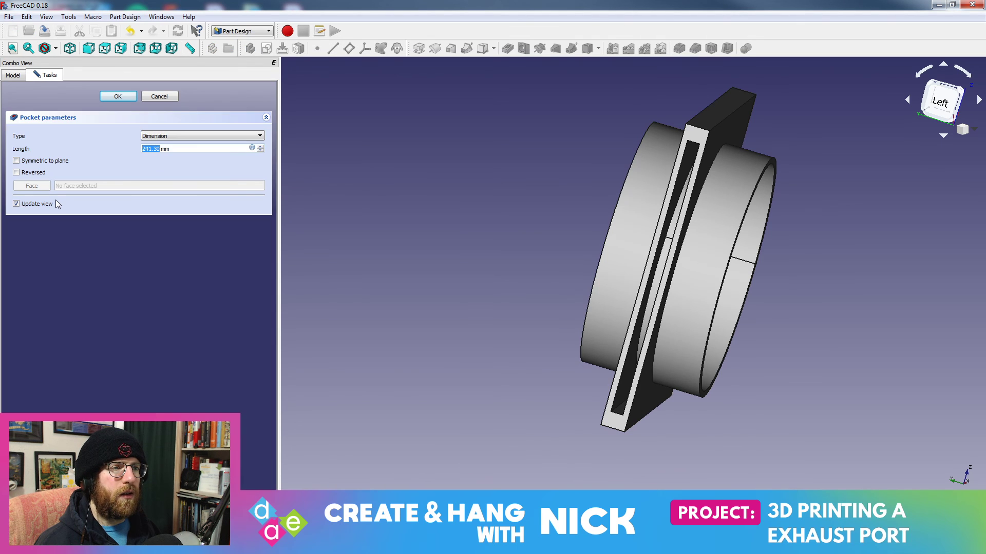
{"action": "middle_click_drag", "start_coordinate": [506, 241], "coordinate": [318, 188]}
{"action": "left_click", "coordinate": [159, 96]}
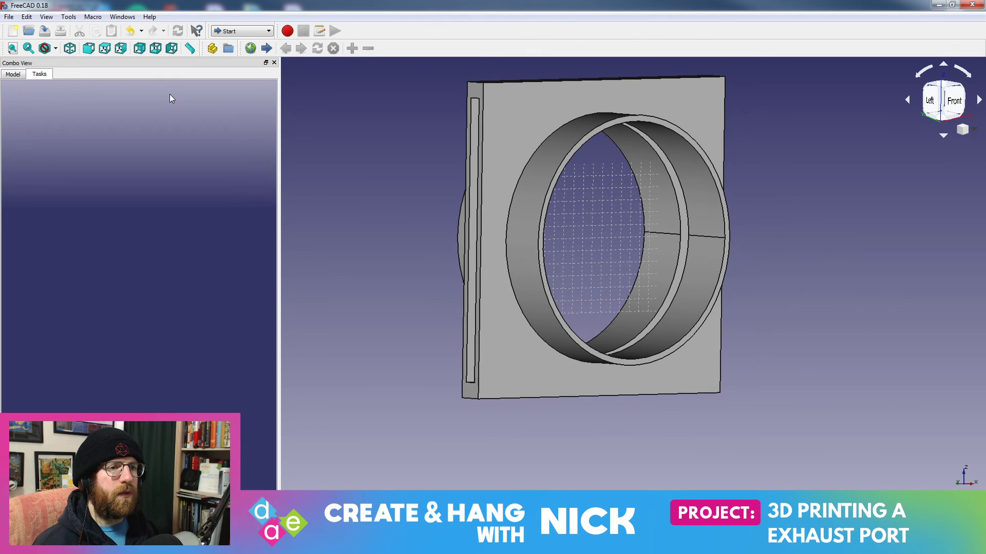
- Open the Door Opening sketch for editing and examine how the slot is dimensioned across the doorway's edge
{"action": "left_click", "coordinate": [73, 208]}
{"action": "double_click", "coordinate": [73, 208]}
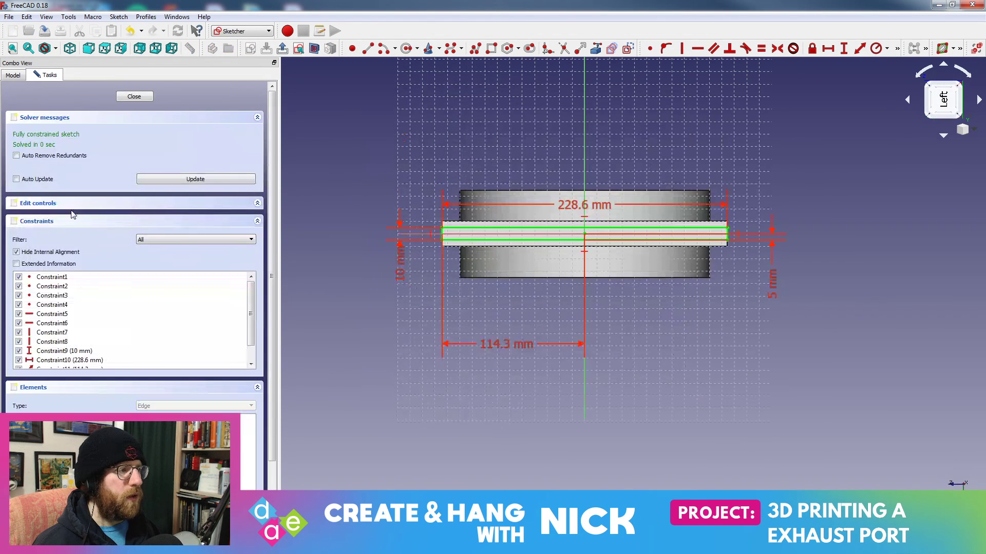
{"action": "scroll", "coordinate": [672, 359], "scroll_direction": "up", "scroll_amount": 5}
{"action": "scroll", "coordinate": [674, 353], "scroll_direction": "down", "scroll_amount": 3}
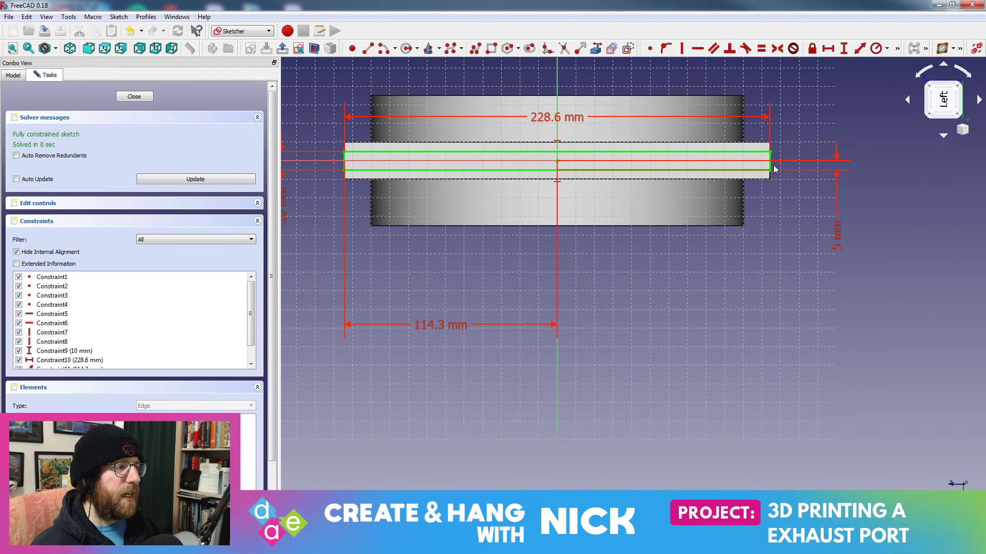
{"action": "middle_click_drag", "start_coordinate": [703, 315], "coordinate": [751, 299]}
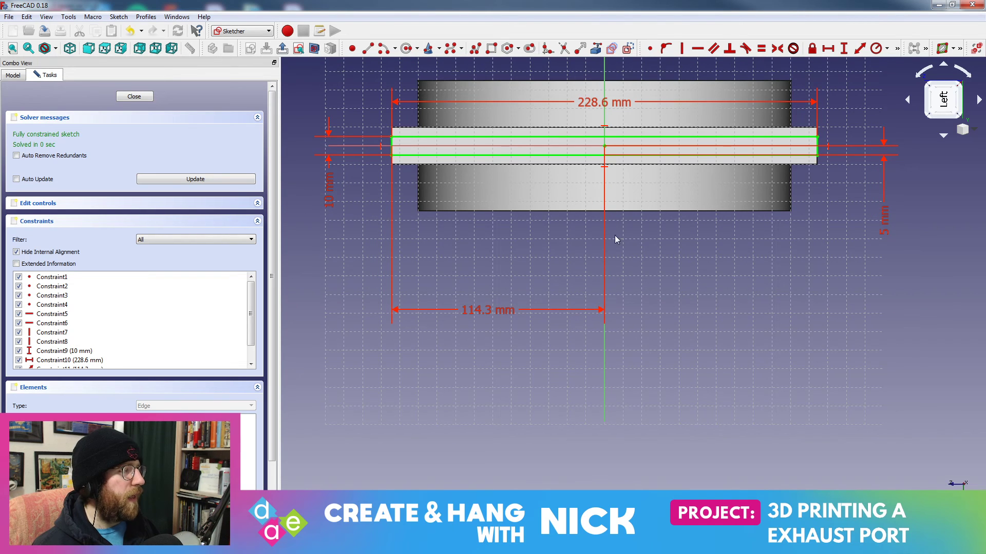
{"action": "middle_click_drag", "start_coordinate": [706, 220], "coordinate": [684, 249]}
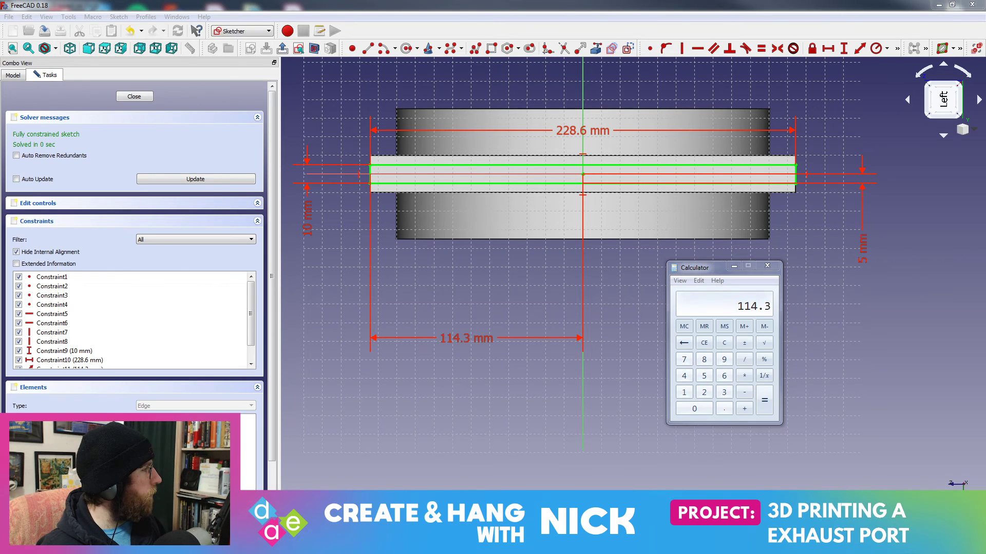
{"action": "mouse_move", "coordinate": [692, 216]}
{"action": "middle_mouse_down"}
{"action": "mouse_move", "coordinate": [667, 211]}
{"action": "mouse_move", "coordinate": [658, 225]}
{"action": "mouse_move", "coordinate": [664, 216]}
{"action": "middle_mouse_up"}
{"action": "middle_click_drag", "start_coordinate": [519, 147], "coordinate": [531, 172]}
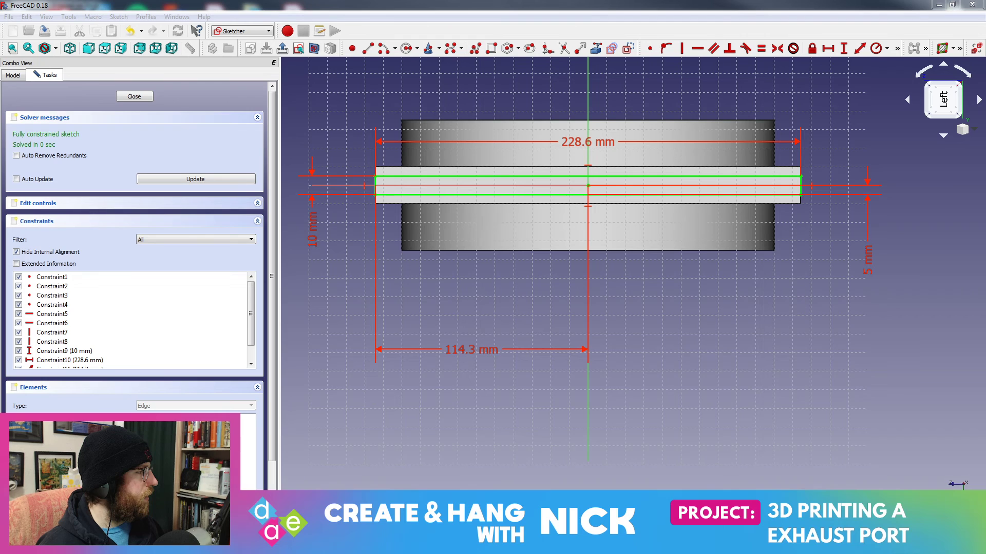
- Switch to the Calculator and subtract 25.4 from the slot's 228.6 mm width
{"action": "key", "text": "alt+Tab"}
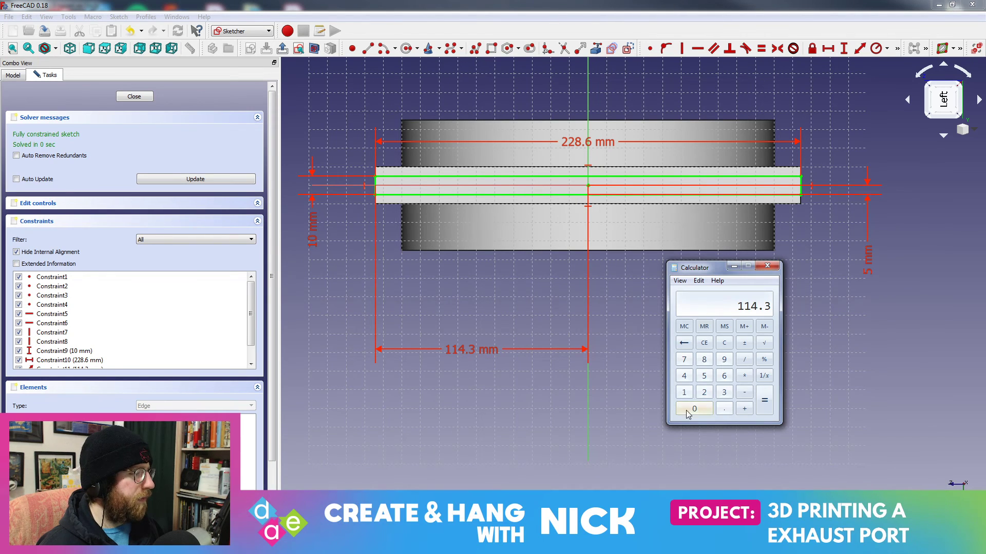
{"action": "left_click", "coordinate": [724, 343]}
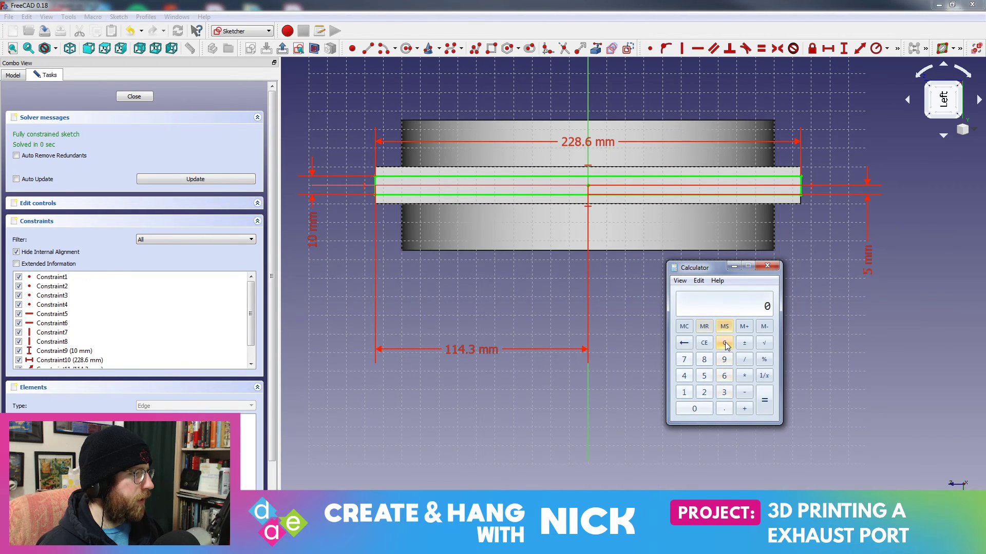
{"action": "type", "text": "2286-"}
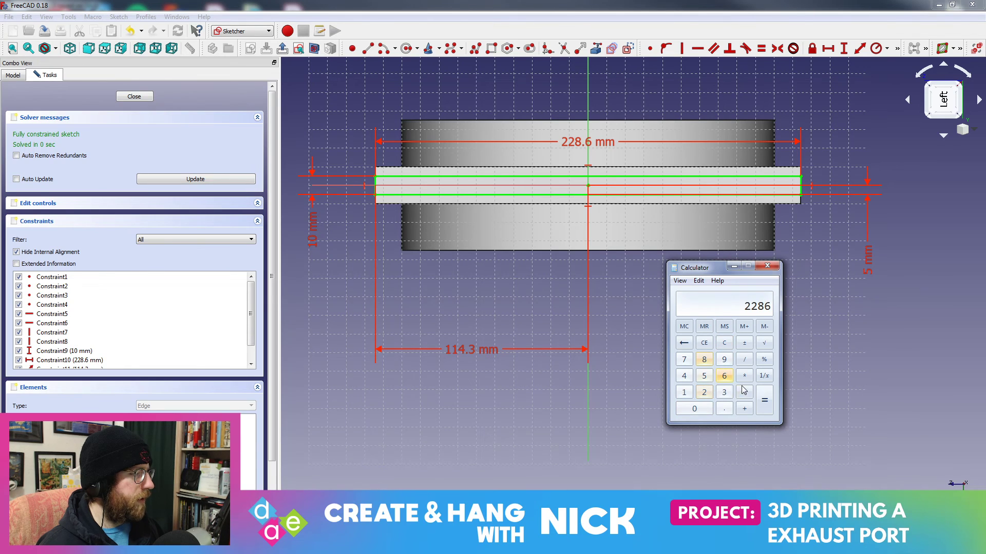
{"action": "left_click", "coordinate": [684, 343]}
{"action": "left_click", "coordinate": [723, 408]}
{"action": "left_click", "coordinate": [724, 375]}
{"action": "type", "text": "-25"}
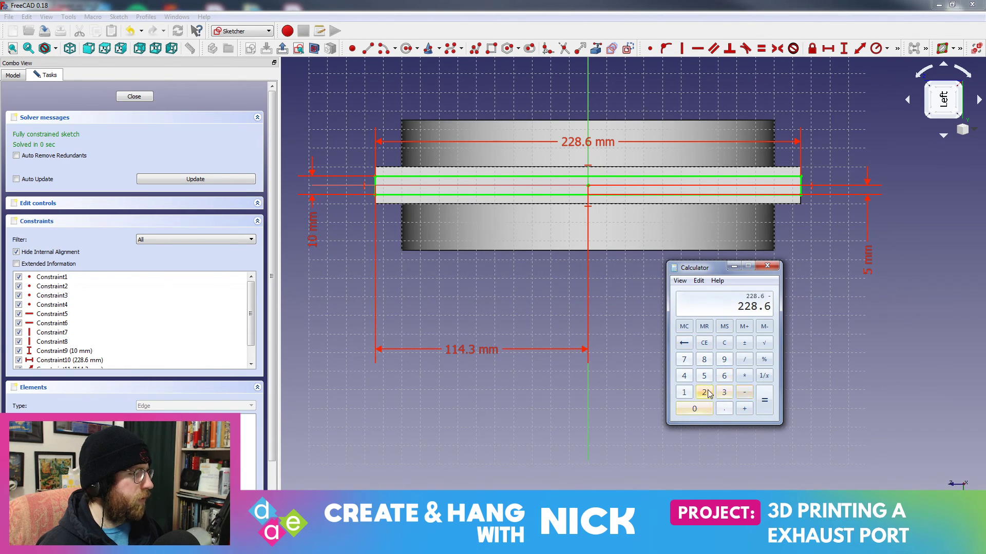
{"action": "type", "text": "2"}
{"action": "key", "text": "BackSpace"}
{"action": "left_click", "coordinate": [723, 407]}
{"action": "left_click", "coordinate": [684, 376]}
{"action": "left_click", "coordinate": [762, 399]}
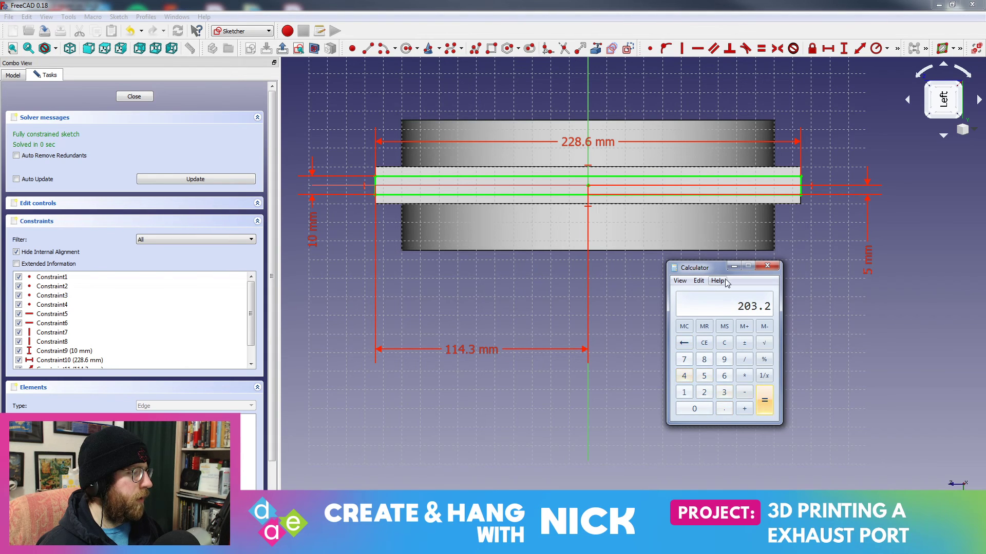
- Move the Calculator out of the way and set the door opening slot's width to 203.2 mm
{"action": "left_click_drag", "start_coordinate": [710, 271], "coordinate": [985, 272]}
{"action": "double_click", "coordinate": [570, 144]}
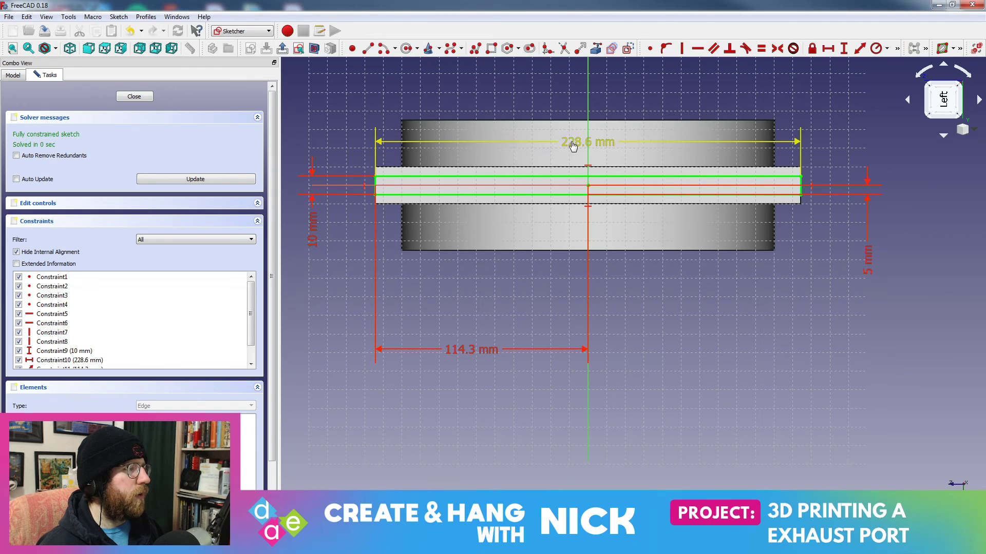
{"action": "type", "text": "203.2"}
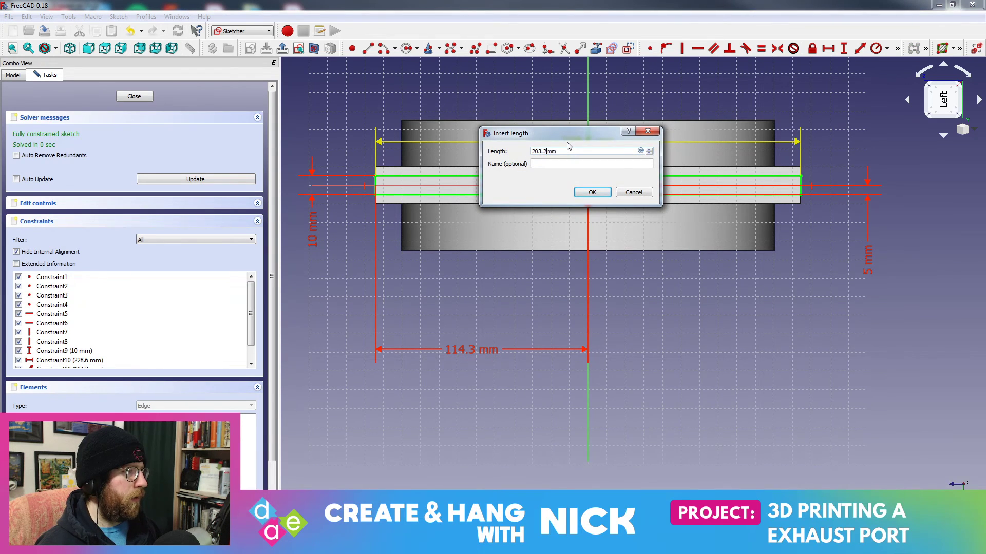
{"action": "key", "text": "Return"}
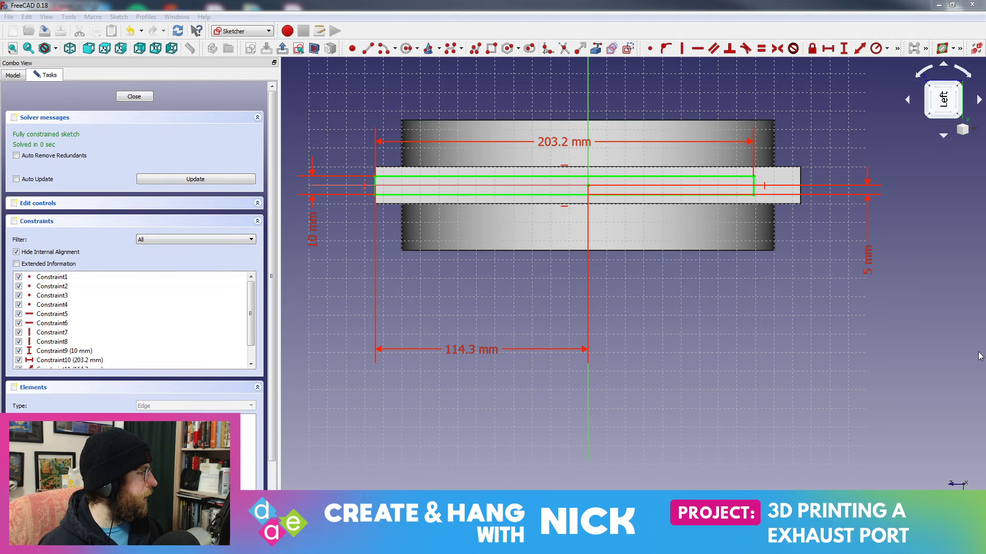
- Set the slot's horizontal offset from the vertical axis to 88.9 mm
{"action": "double_click", "coordinate": [456, 353]}
{"action": "type", "text": "88.9"}
{"action": "key", "text": "Return"}
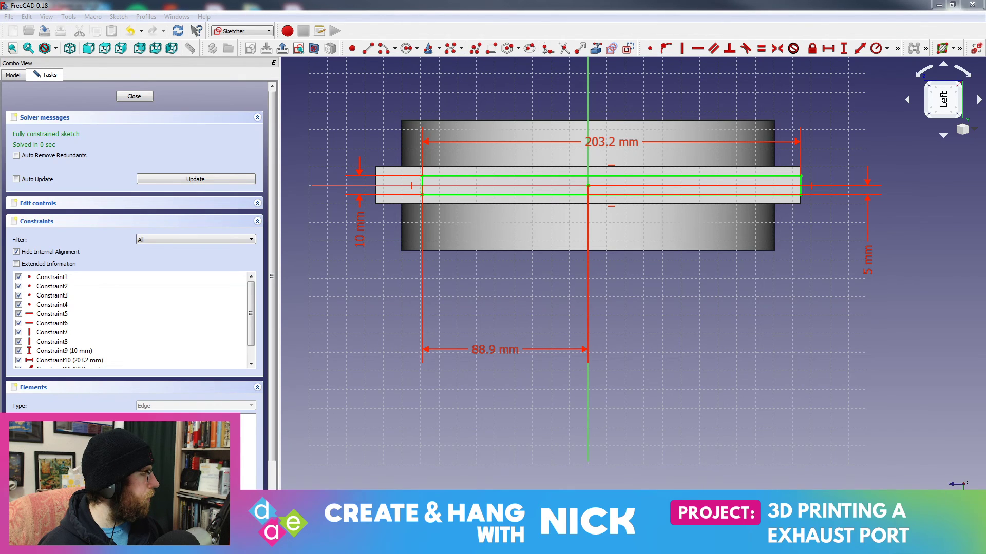
- Set the slot's horizontal offset from the vertical axis to 101.6 mm to centre it on the doorway
{"action": "double_click", "coordinate": [490, 350]}
{"action": "type", "text": "101.6"}
{"action": "key", "text": "Return"}
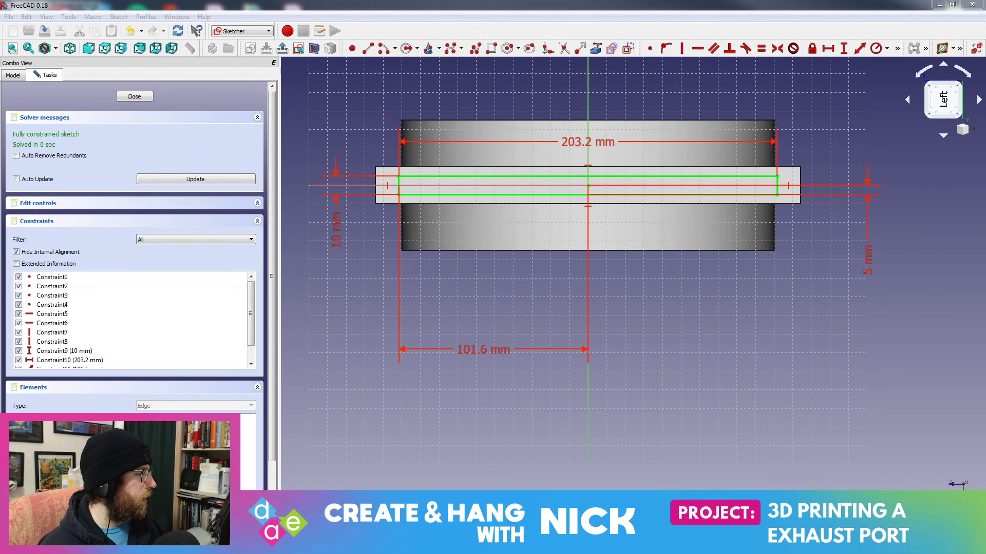
- Try a horizontal offset of 114.3 mm for the slot and undo that change
{"action": "double_click", "coordinate": [482, 348]}
{"action": "type", "text": "114.3"}
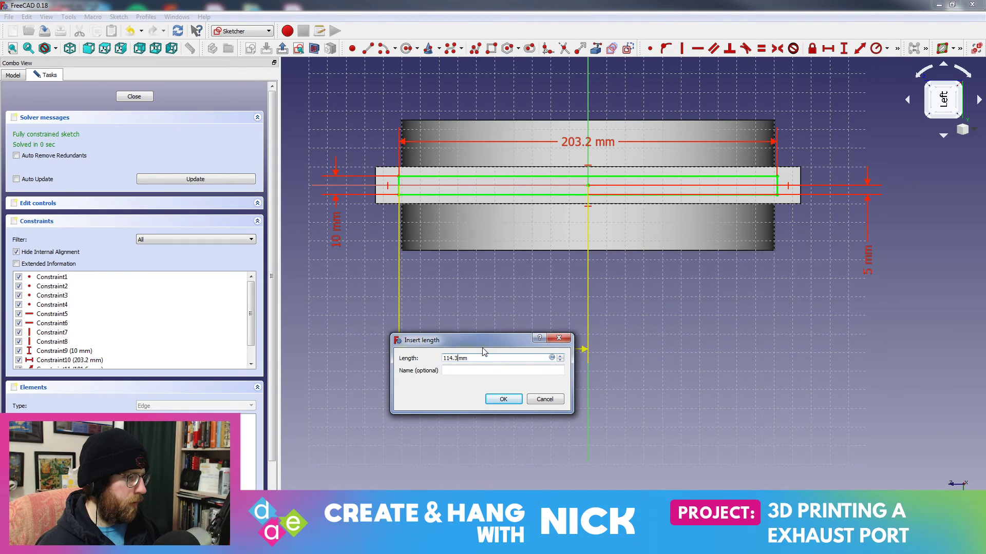
{"action": "key", "text": "Return"}
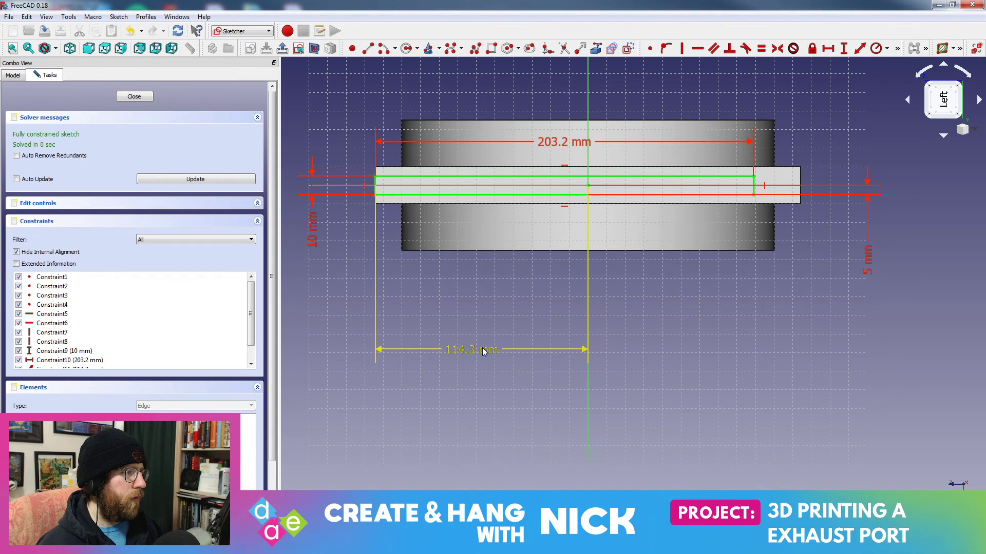
{"action": "key", "text": "ctrl+z"}
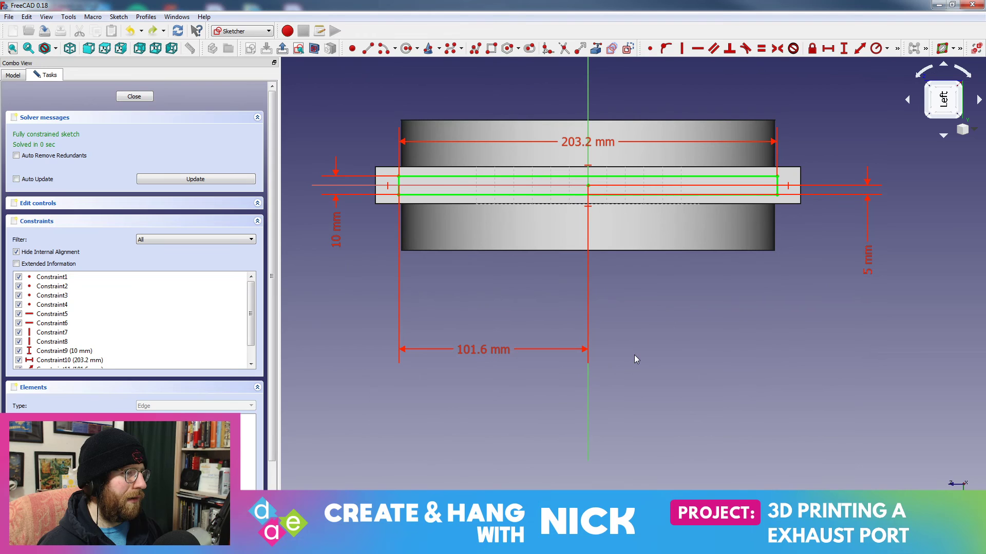
- Close the Door Opening sketch and inspect the slot and doorway from the front and at an angle
{"action": "middle_click_drag", "start_coordinate": [633, 342], "coordinate": [635, 271]}
{"action": "middle_click_drag", "start_coordinate": [542, 272], "coordinate": [576, 304]}
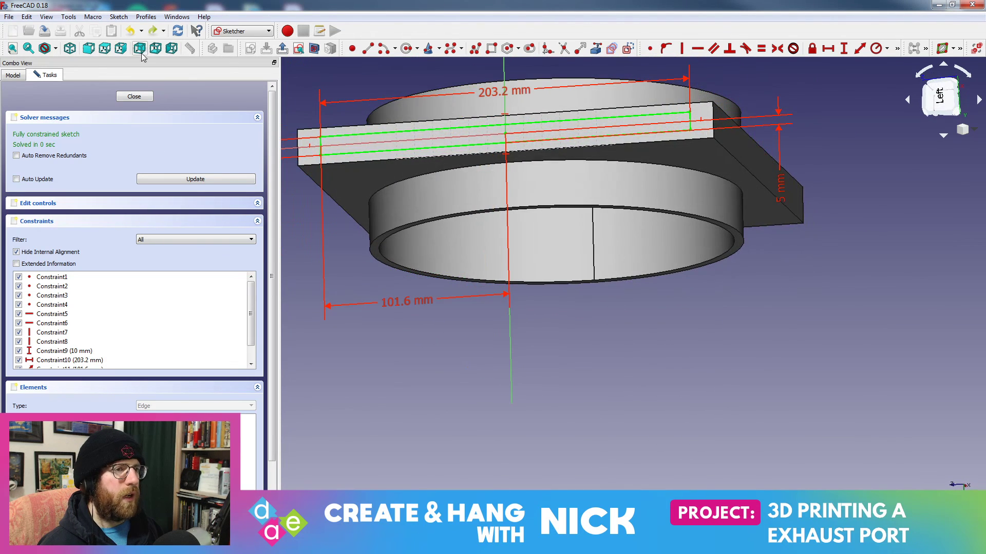
{"action": "left_click", "coordinate": [135, 96]}
{"action": "mouse_move", "coordinate": [575, 213]}
{"action": "middle_mouse_down"}
{"action": "mouse_move", "coordinate": [548, 216]}
{"action": "mouse_move", "coordinate": [571, 204]}
{"action": "mouse_move", "coordinate": [541, 209]}
{"action": "mouse_move", "coordinate": [473, 169]}
{"action": "middle_mouse_up"}
{"action": "middle_click_drag", "start_coordinate": [421, 173], "coordinate": [392, 186]}
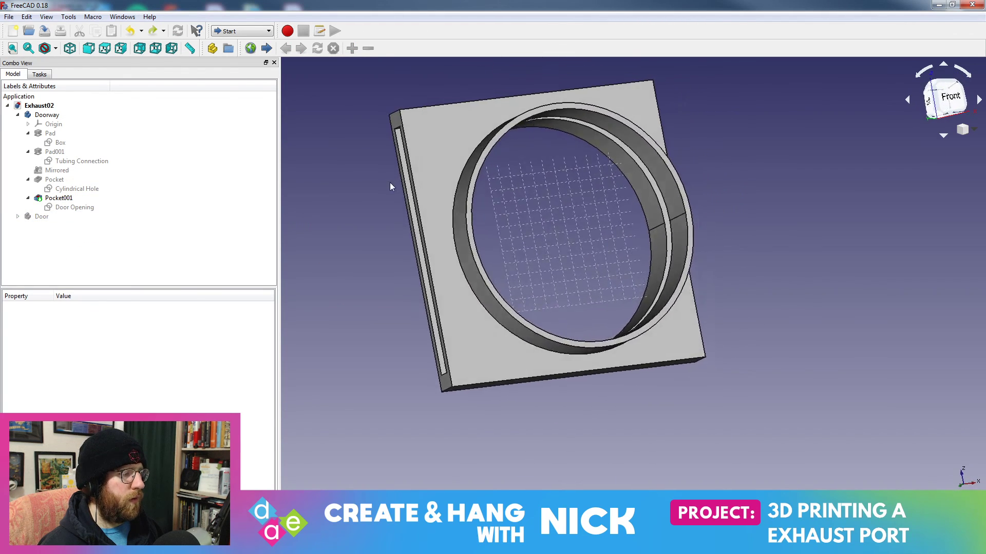
{"action": "left_click", "coordinate": [947, 101]}
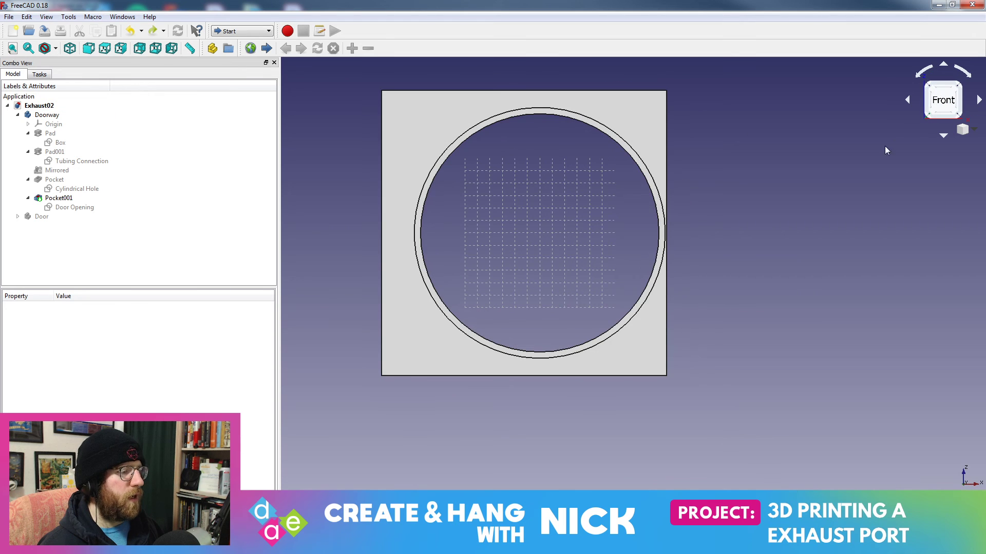
{"action": "middle_click_drag", "start_coordinate": [549, 286], "coordinate": [590, 272]}
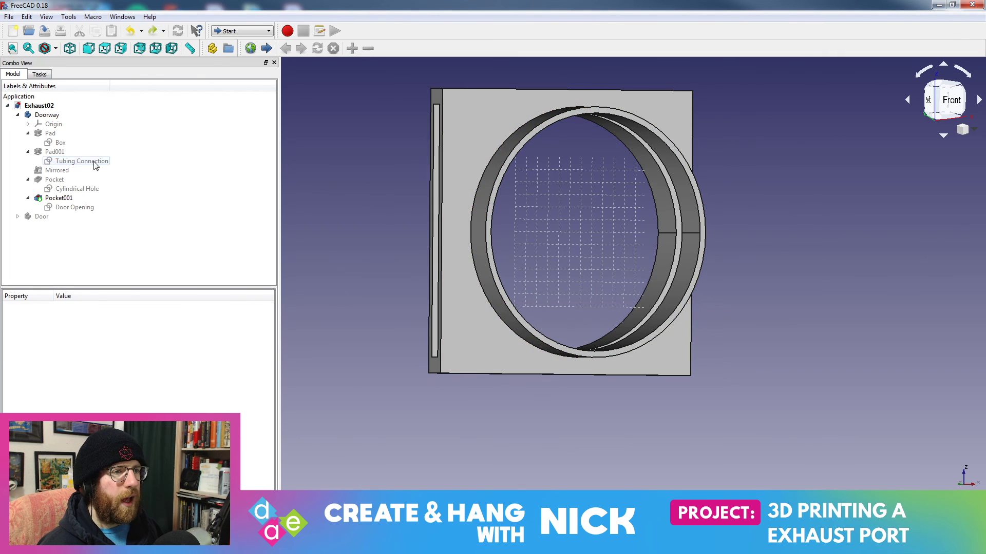
- Reopen the Door Opening sketch and set the slot's width to 215.9 mm
{"action": "double_click", "coordinate": [74, 207]}
{"action": "scroll", "coordinate": [628, 264], "scroll_direction": "up", "scroll_amount": 5}
{"action": "scroll", "coordinate": [627, 284], "scroll_direction": "down", "scroll_amount": 2}
{"action": "scroll", "coordinate": [631, 286], "scroll_direction": "down", "scroll_amount": 2}
{"action": "scroll", "coordinate": [631, 285], "scroll_direction": "up", "scroll_amount": 2}
{"action": "middle_click_drag", "start_coordinate": [630, 286], "coordinate": [661, 272]}
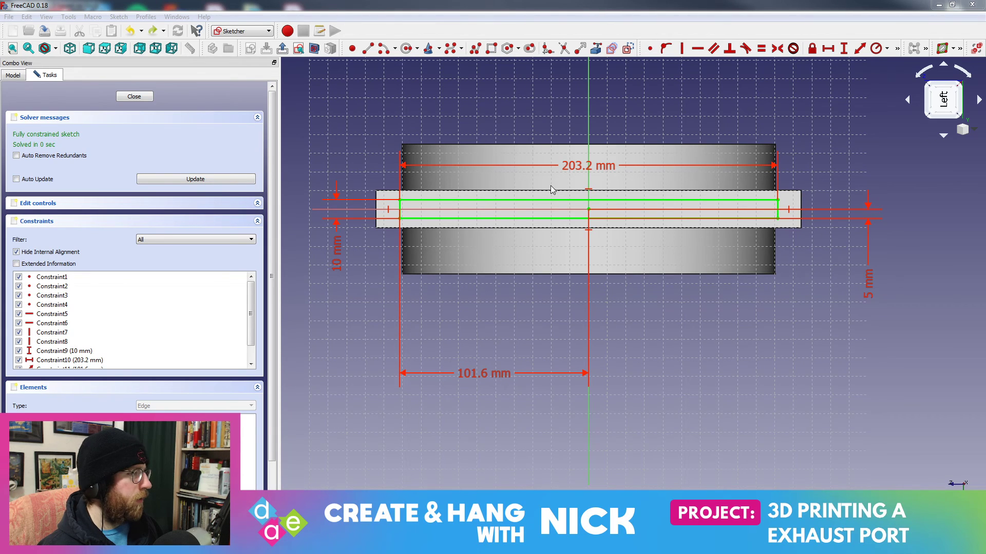
{"action": "double_click", "coordinate": [591, 165]}
{"action": "type", "text": "215."}
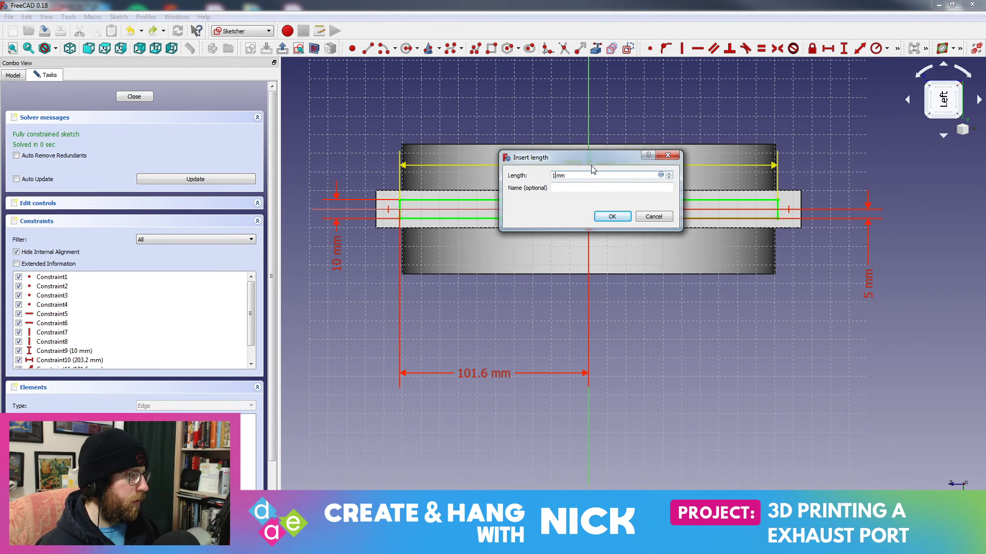
{"action": "type", "text": "9"}
{"action": "key", "text": "Return"}
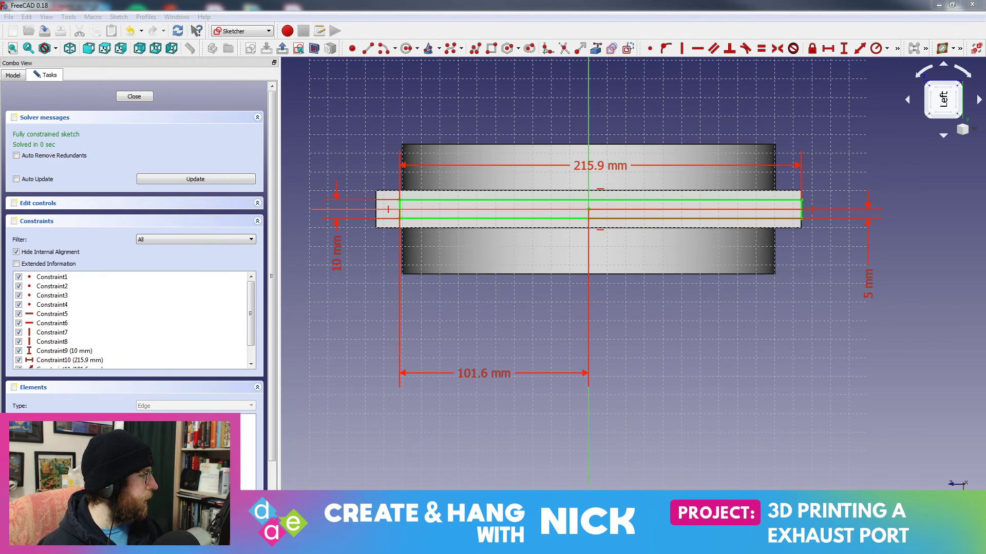
- Set the slot's horizontal offset from the vertical axis to 114.3 mm so it starts at the doorway's outer edge
{"action": "double_click", "coordinate": [498, 373]}
{"action": "type", "text": "114.3"}
{"action": "key", "text": "Return"}
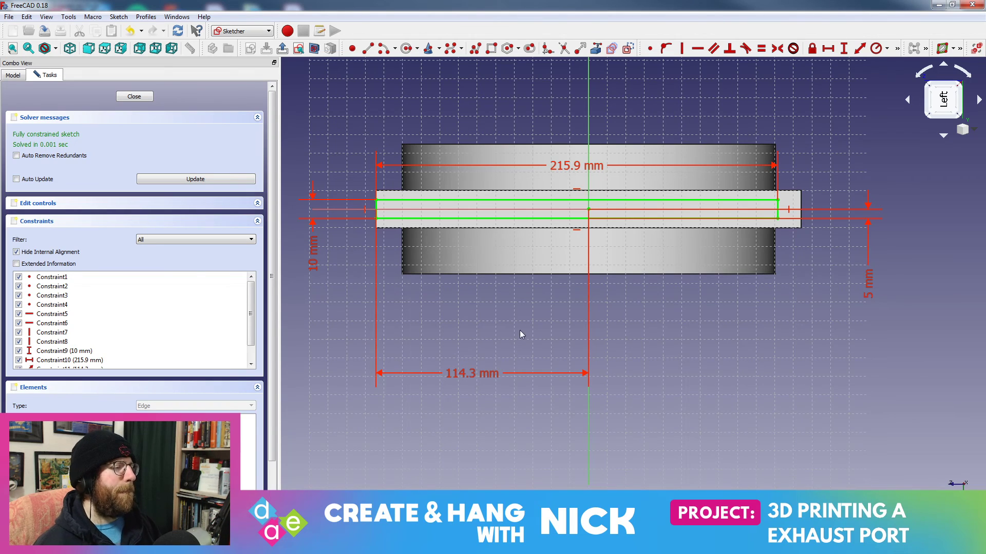
- Delete the slot's horizontal offset constraint from the Door Opening sketch
{"action": "left_click", "coordinate": [490, 377]}
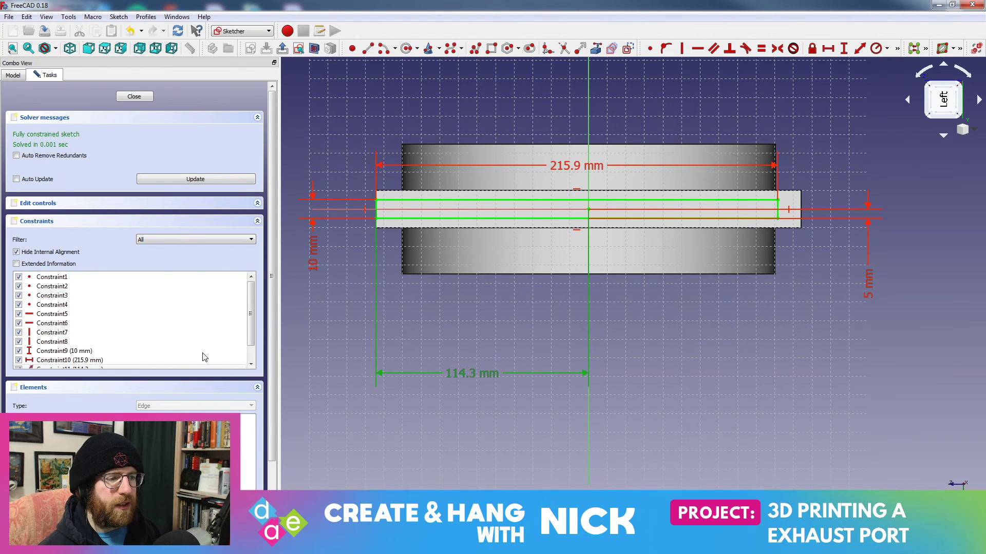
{"action": "key", "text": "Delete"}
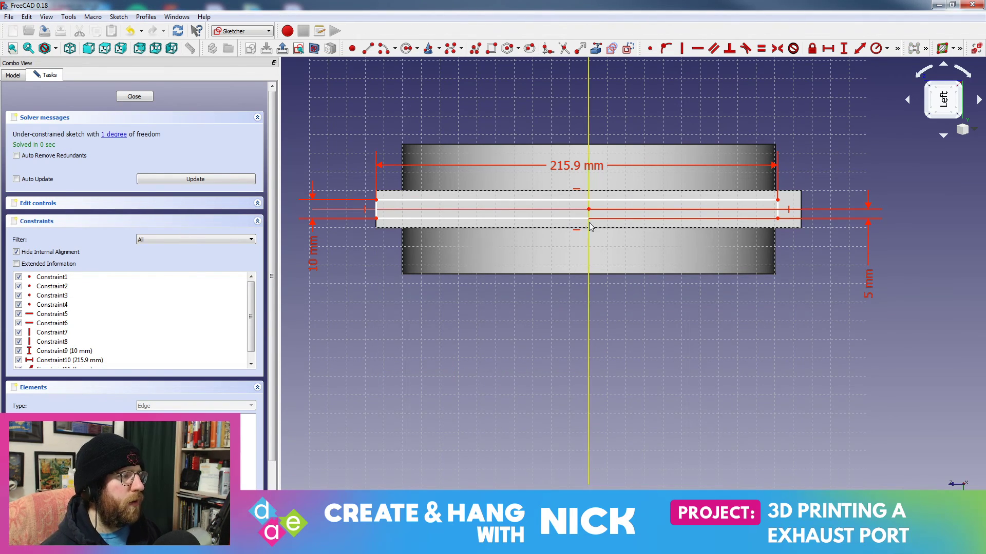
- Project the doorway plate's side edge into the Door Opening sketch as external geometry
{"action": "scroll", "coordinate": [473, 292], "scroll_direction": "up", "scroll_amount": 2}
{"action": "middle_click_drag", "start_coordinate": [675, 274], "coordinate": [547, 300]}
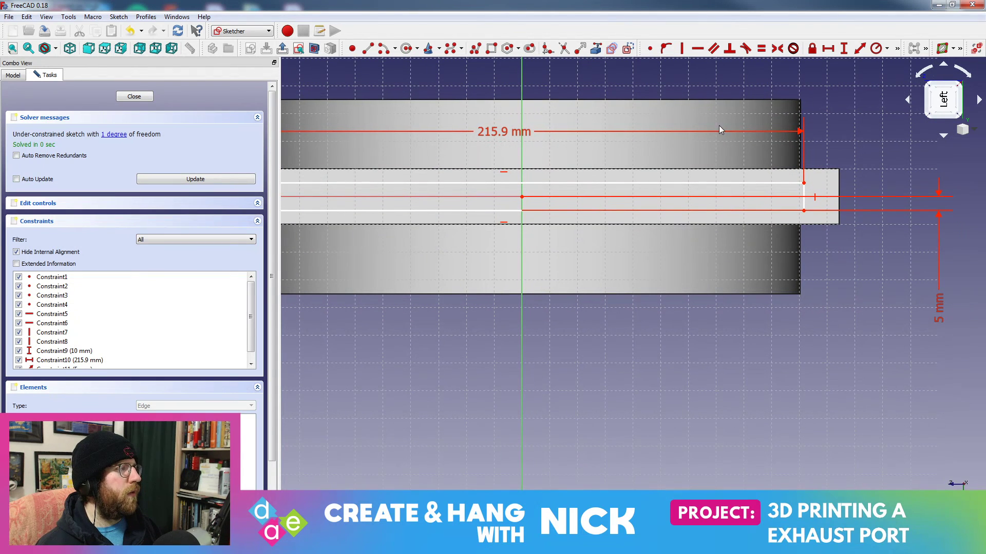
{"action": "left_click", "coordinate": [611, 48]}
{"action": "left_click", "coordinate": [839, 189]}
{"action": "right_click", "coordinate": [809, 340]}
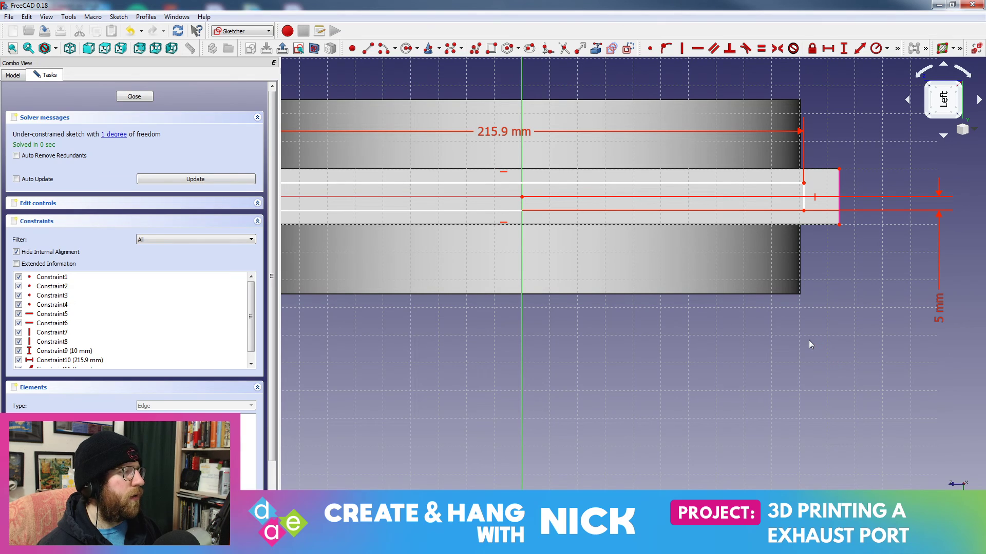
{"action": "left_click", "coordinate": [860, 48]}
{"action": "left_click", "coordinate": [839, 169]}
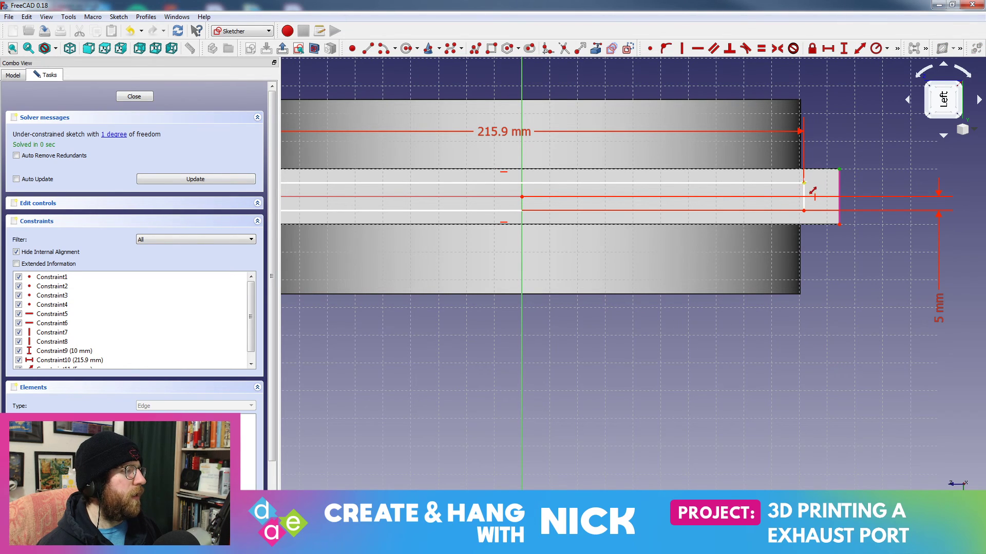
{"action": "left_click", "coordinate": [804, 184]}
{"action": "left_click", "coordinate": [849, 224]}
{"action": "left_click", "coordinate": [570, 290]}
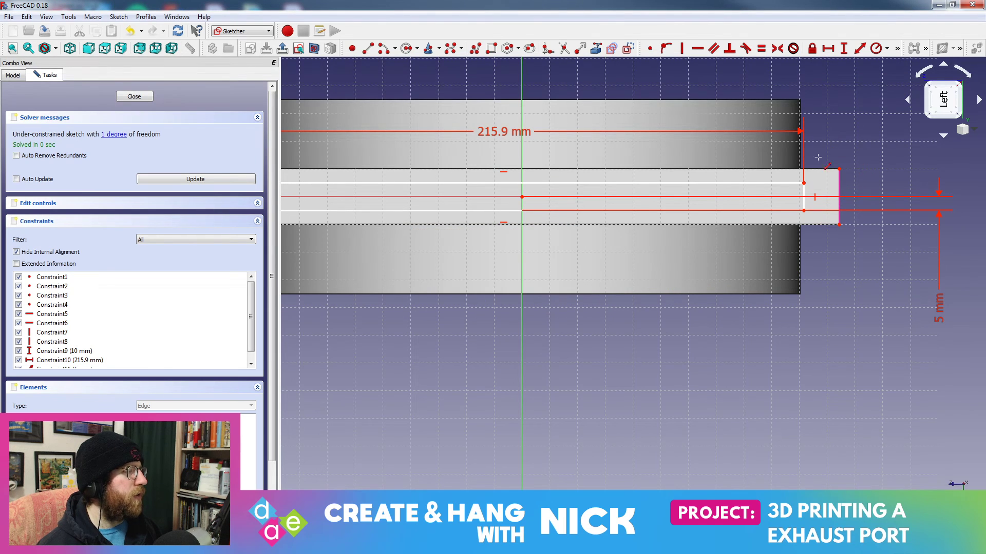
{"action": "left_click", "coordinate": [803, 198]}
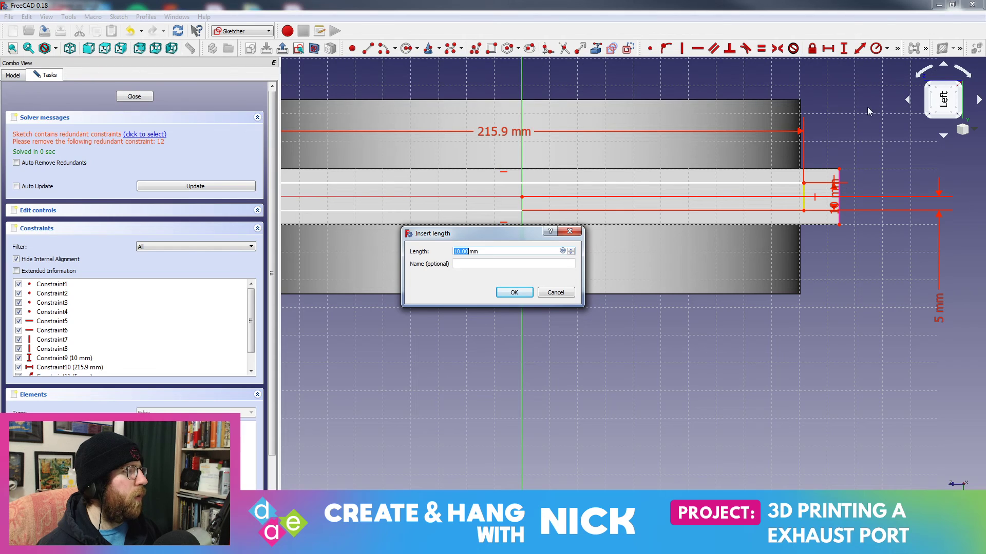
{"action": "left_click", "coordinate": [571, 290]}
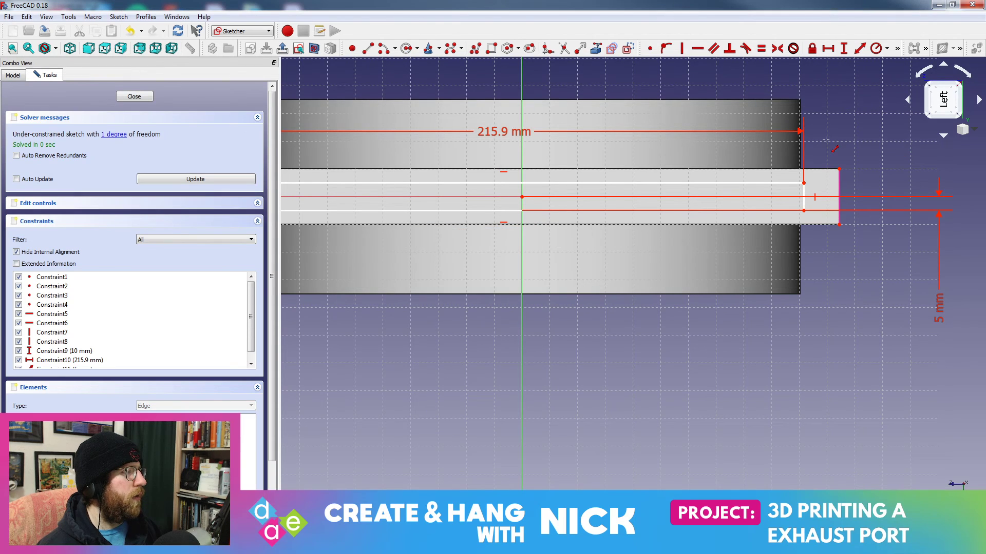
- Add a horizontal distance constraint between the slot's end and the doorway's projected side edge, and move its label below the part
{"action": "left_click", "coordinate": [804, 196]}
{"action": "left_click", "coordinate": [839, 169]}
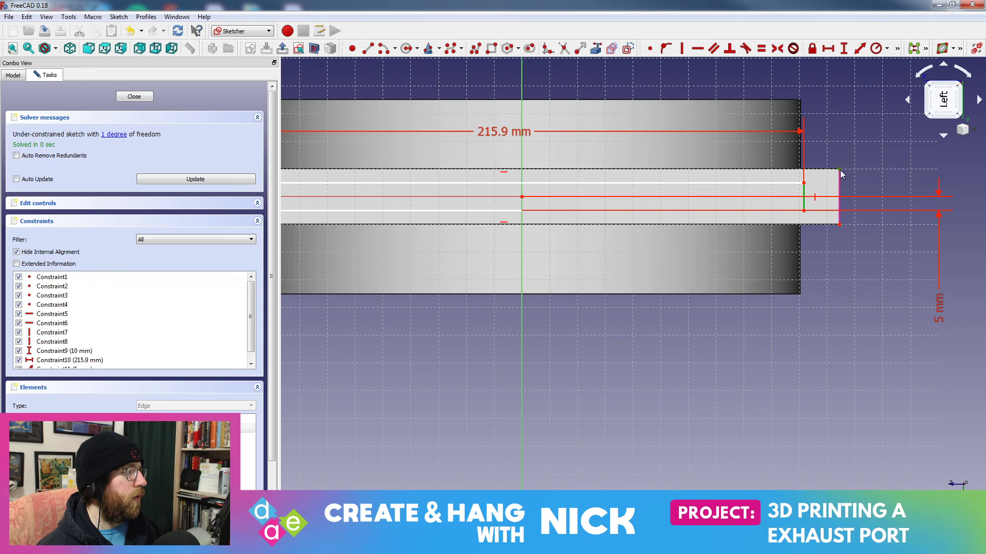
{"action": "left_click", "coordinate": [828, 48]}
{"action": "left_click", "coordinate": [565, 285]}
{"action": "left_click", "coordinate": [843, 48]}
{"action": "key", "text": "Return"}
{"action": "left_click", "coordinate": [860, 48]}
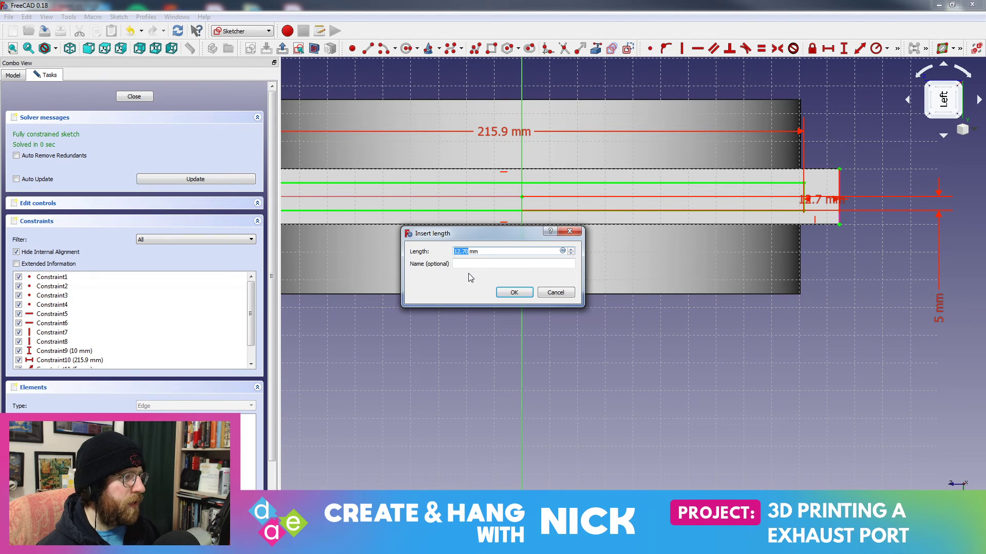
{"action": "left_click", "coordinate": [513, 292]}
{"action": "left_click_drag", "start_coordinate": [823, 202], "coordinate": [824, 340]}
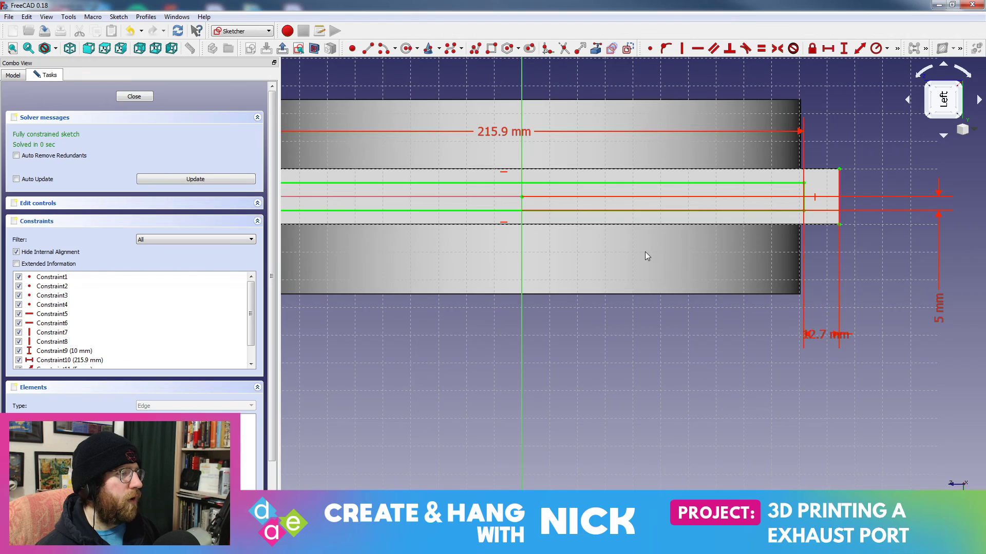
- Set the gap between the slot's end and the doorway's side edge to 6.35 mm, reposition its label and close the sketch
{"action": "scroll", "coordinate": [647, 253], "scroll_direction": "down", "scroll_amount": 2}
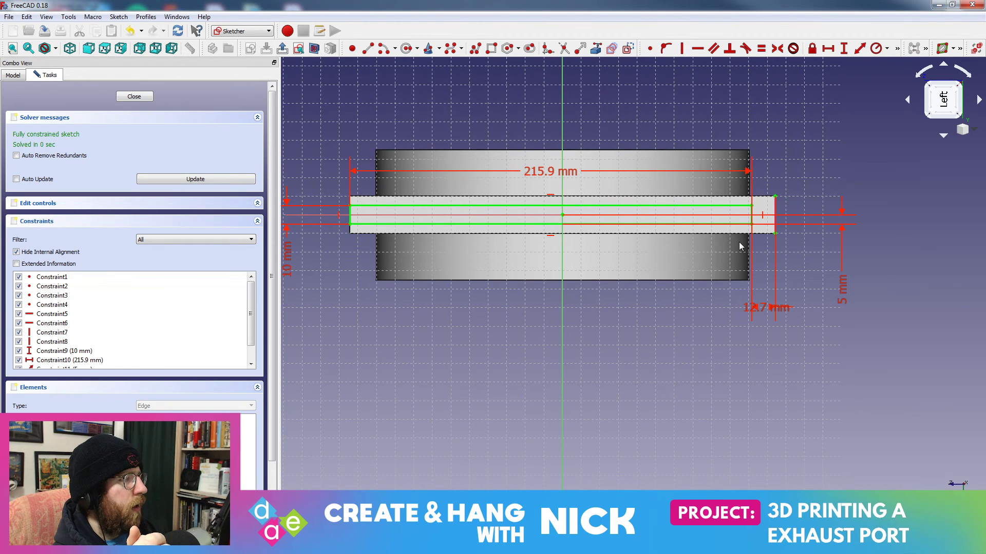
{"action": "scroll", "coordinate": [637, 337], "scroll_direction": "up", "scroll_amount": 3}
{"action": "scroll", "coordinate": [662, 334], "scroll_direction": "down", "scroll_amount": 3}
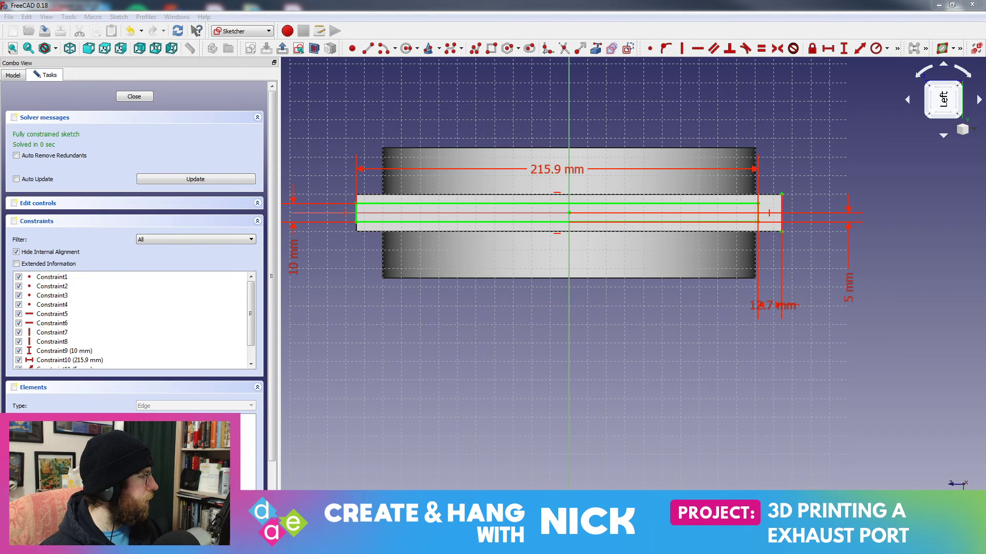
{"action": "left_click", "coordinate": [780, 307]}
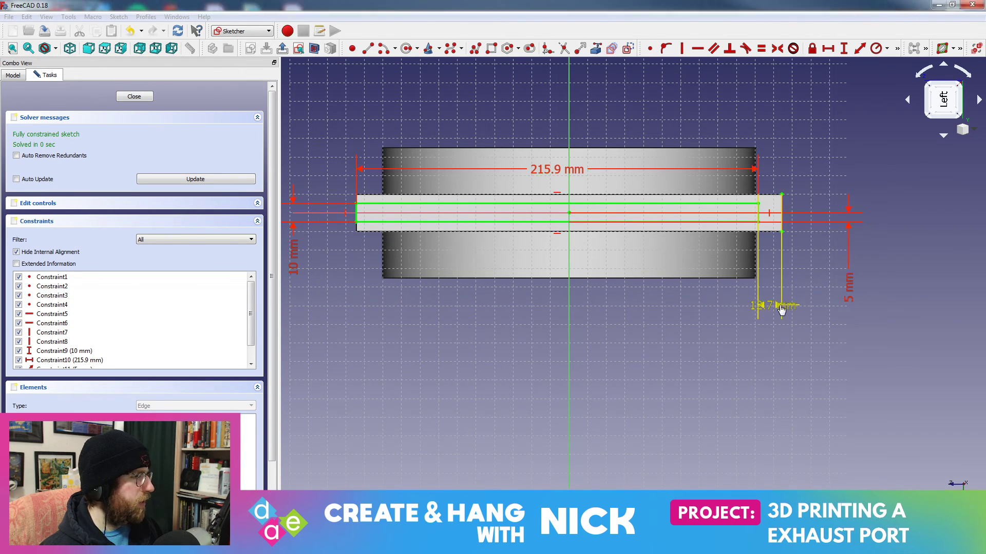
{"action": "double_click", "coordinate": [781, 309]}
{"action": "type", "text": "6.35"}
{"action": "key", "text": "Return"}
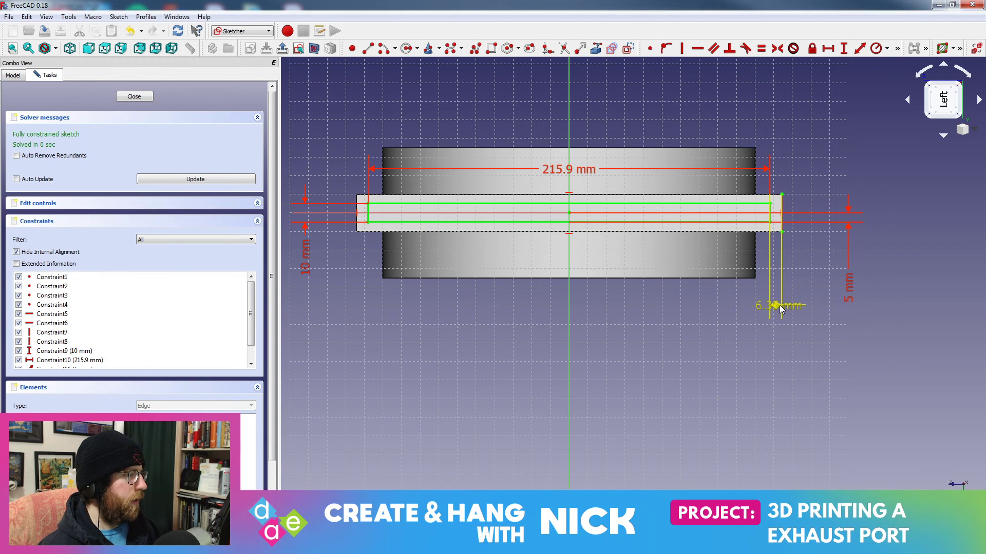
{"action": "left_click_drag", "start_coordinate": [766, 300], "coordinate": [721, 355]}
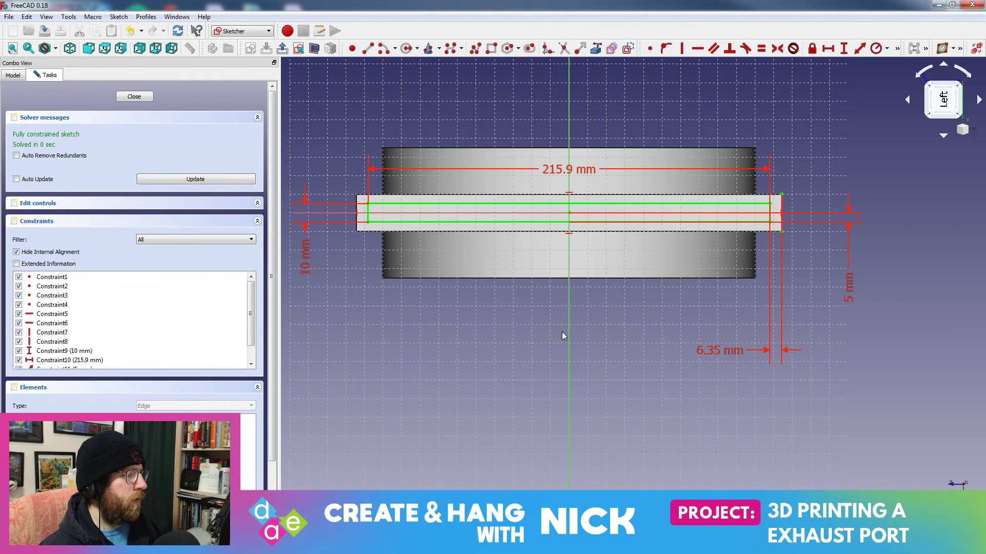
{"action": "scroll", "coordinate": [575, 329], "scroll_direction": "up", "scroll_amount": 5}
{"action": "scroll", "coordinate": [615, 314], "scroll_direction": "down", "scroll_amount": 5}
{"action": "middle_click_drag", "start_coordinate": [618, 314], "coordinate": [638, 335]}
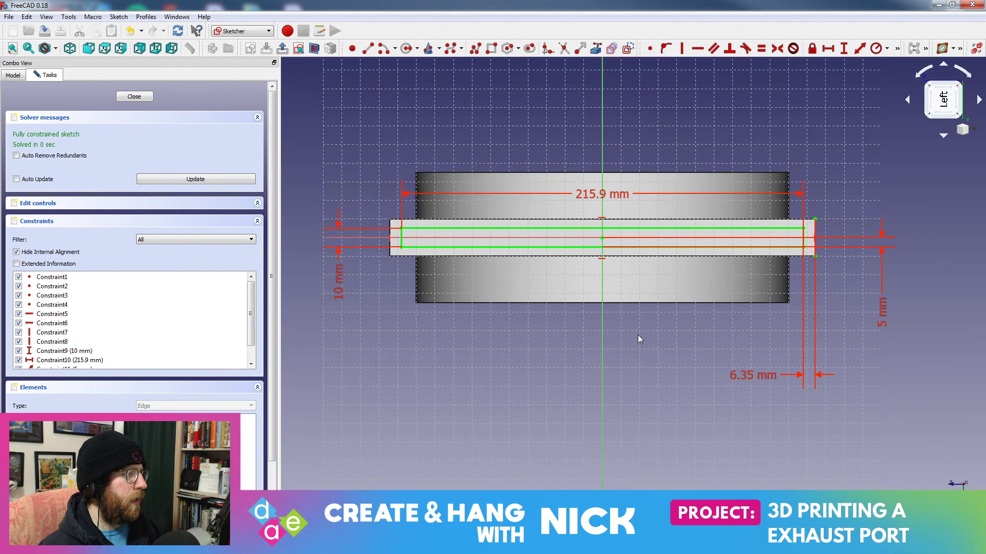
{"action": "left_click", "coordinate": [137, 97]}
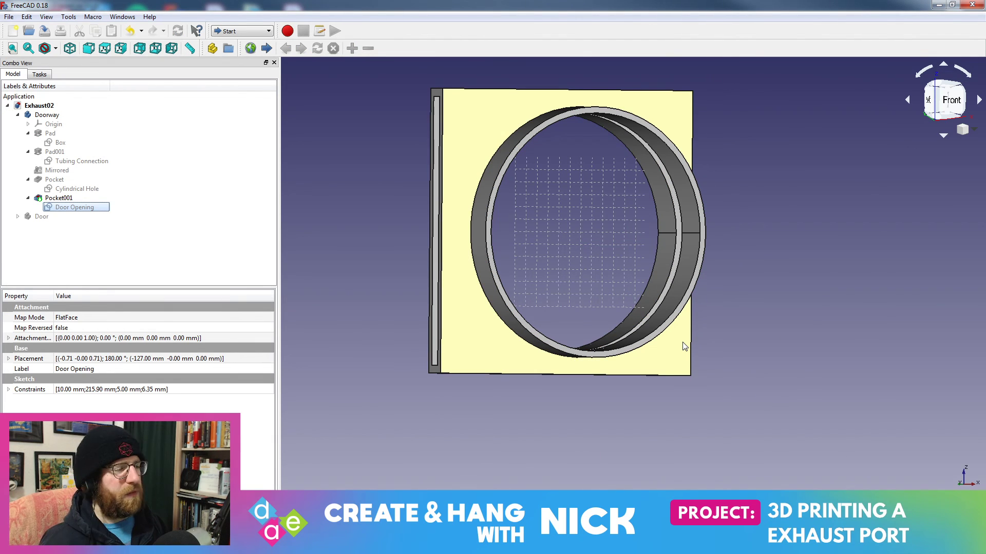
- Open the doorway's Box sketch, set the square's horizontal offset from the vertical axis to 114.3 mm, and close the sketch
{"action": "middle_click_drag", "start_coordinate": [702, 351], "coordinate": [734, 203]}
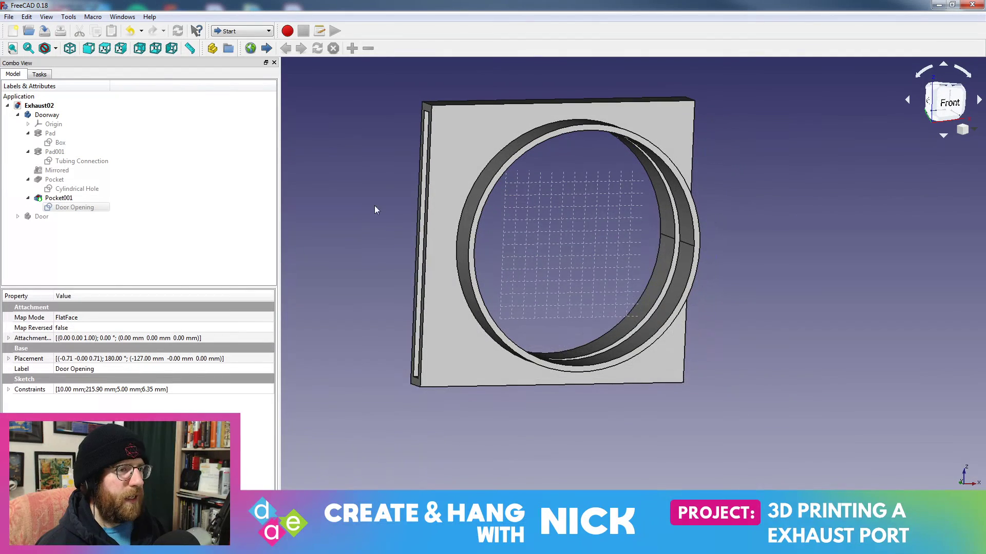
{"action": "middle_click_drag", "start_coordinate": [462, 216], "coordinate": [326, 198]}
{"action": "middle_click", "coordinate": [325, 198]}
{"action": "middle_click_drag", "start_coordinate": [836, 308], "coordinate": [709, 248]}
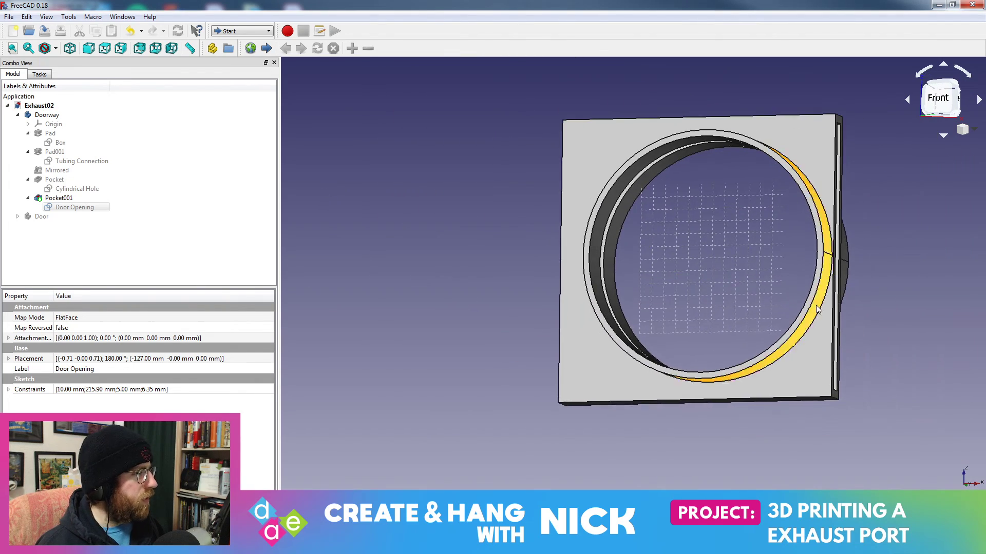
{"action": "middle_click_drag", "start_coordinate": [658, 293], "coordinate": [799, 314]}
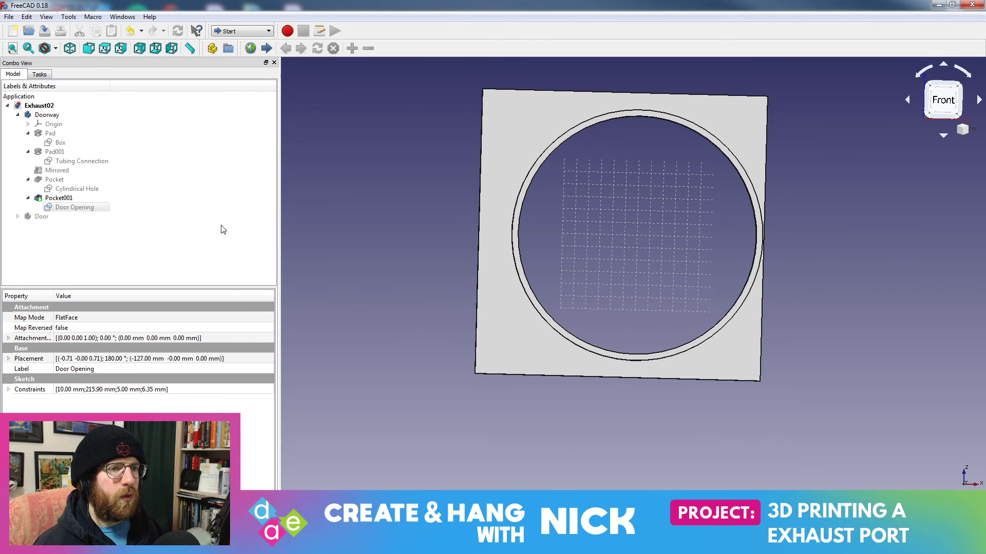
{"action": "double_click", "coordinate": [60, 143]}
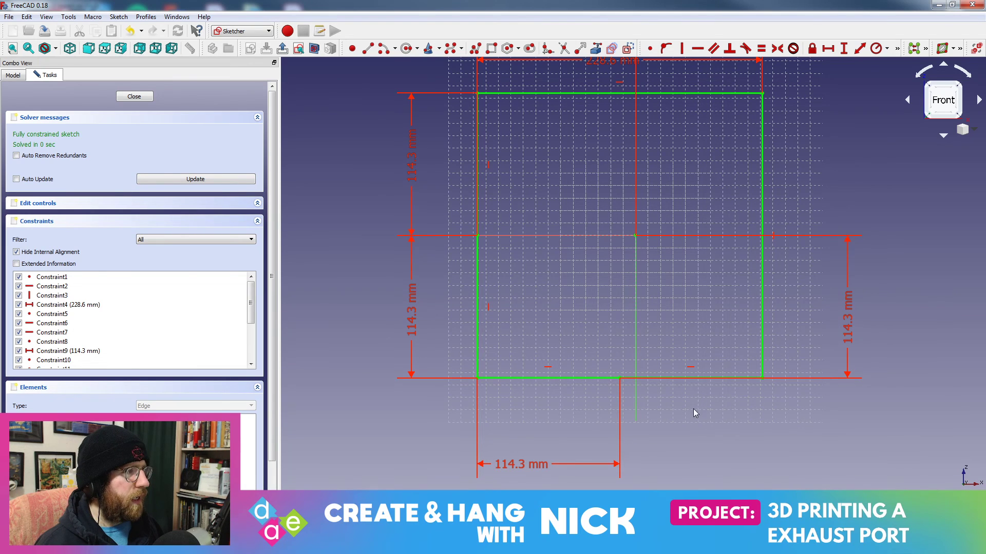
{"action": "scroll", "coordinate": [717, 196], "scroll_direction": "down", "scroll_amount": 3}
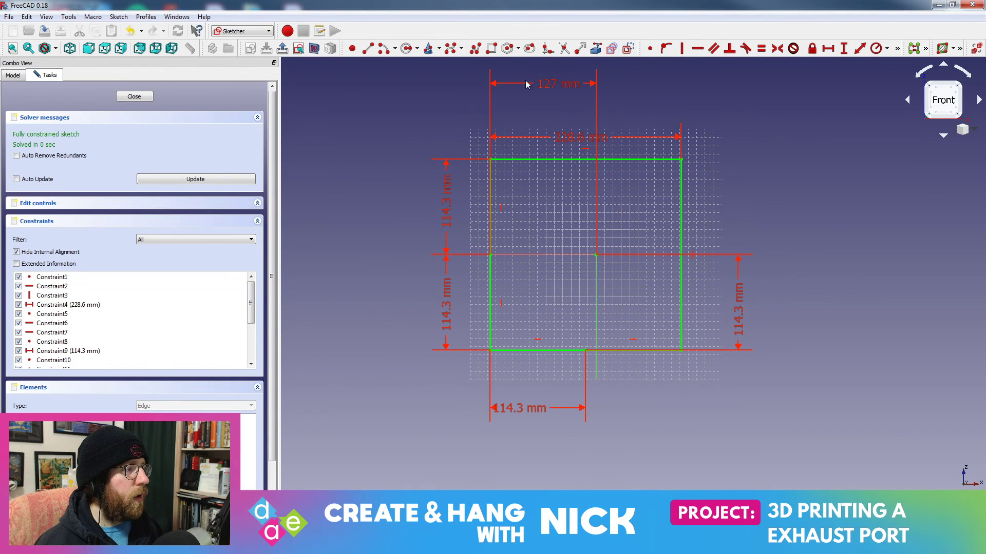
{"action": "double_click", "coordinate": [556, 87]}
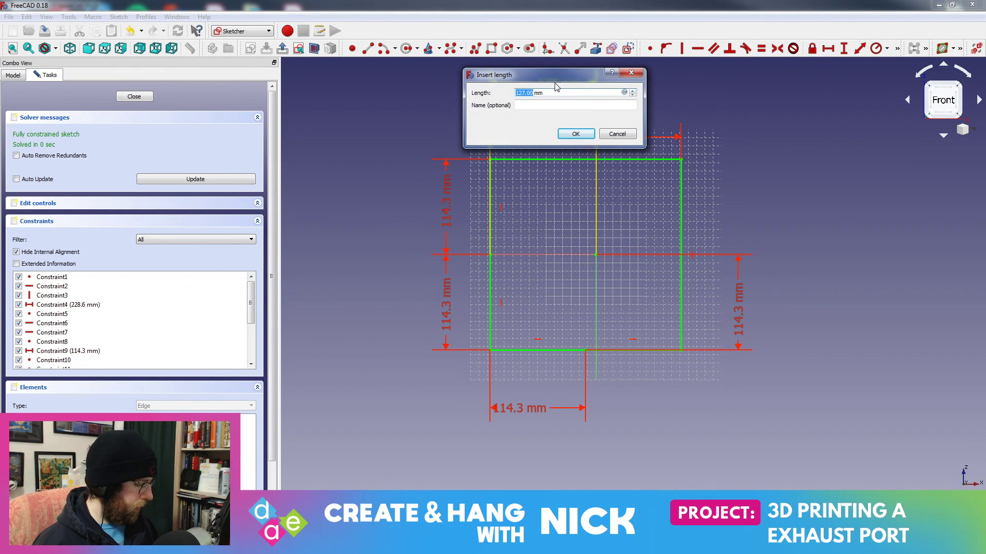
{"action": "key", "text": "Return"}
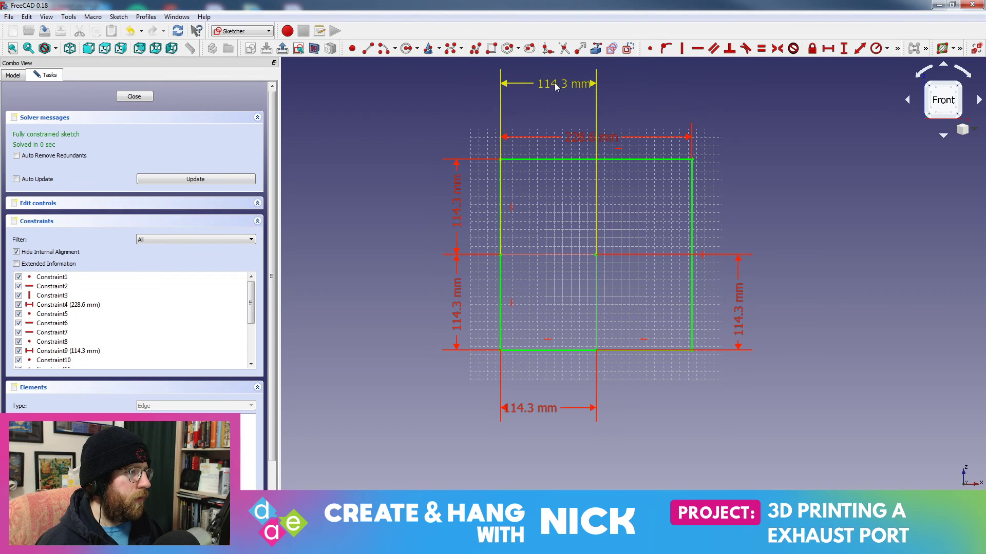
{"action": "left_click", "coordinate": [132, 97]}
{"action": "mouse_move", "coordinate": [828, 239]}
{"action": "middle_mouse_down"}
{"action": "mouse_move", "coordinate": [744, 240]}
{"action": "mouse_move", "coordinate": [804, 268]}
{"action": "mouse_move", "coordinate": [796, 251]}
{"action": "mouse_move", "coordinate": [679, 345]}
{"action": "mouse_move", "coordinate": [805, 345]}
{"action": "mouse_move", "coordinate": [757, 366]}
{"action": "mouse_move", "coordinate": [780, 372]}
{"action": "mouse_move", "coordinate": [805, 362]}
{"action": "mouse_move", "coordinate": [750, 371]}
{"action": "mouse_move", "coordinate": [728, 336]}
{"action": "mouse_move", "coordinate": [754, 302]}
{"action": "mouse_move", "coordinate": [807, 311]}
{"action": "mouse_move", "coordinate": [718, 308]}
{"action": "middle_mouse_up"}
{"action": "double_click", "coordinate": [60, 142]}
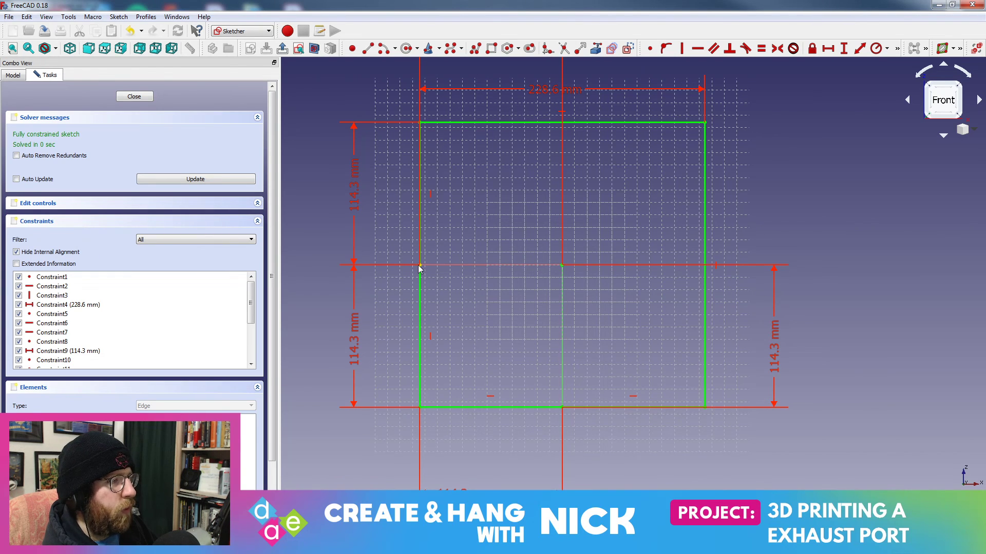
{"action": "left_click", "coordinate": [899, 51]}
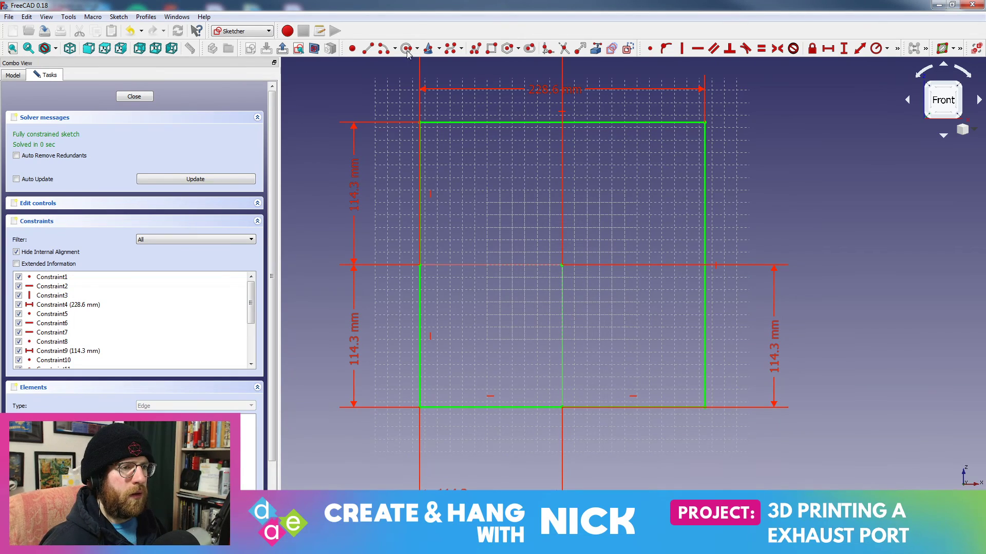
{"action": "left_click", "coordinate": [133, 96]}
{"action": "mouse_move", "coordinate": [770, 226]}
{"action": "middle_mouse_down"}
{"action": "mouse_move", "coordinate": [820, 255]}
{"action": "mouse_move", "coordinate": [607, 180]}
{"action": "mouse_move", "coordinate": [502, 190]}
{"action": "mouse_move", "coordinate": [534, 222]}
{"action": "mouse_move", "coordinate": [591, 239]}
{"action": "mouse_move", "coordinate": [651, 202]}
{"action": "middle_mouse_up"}
{"action": "key", "text": "1"}
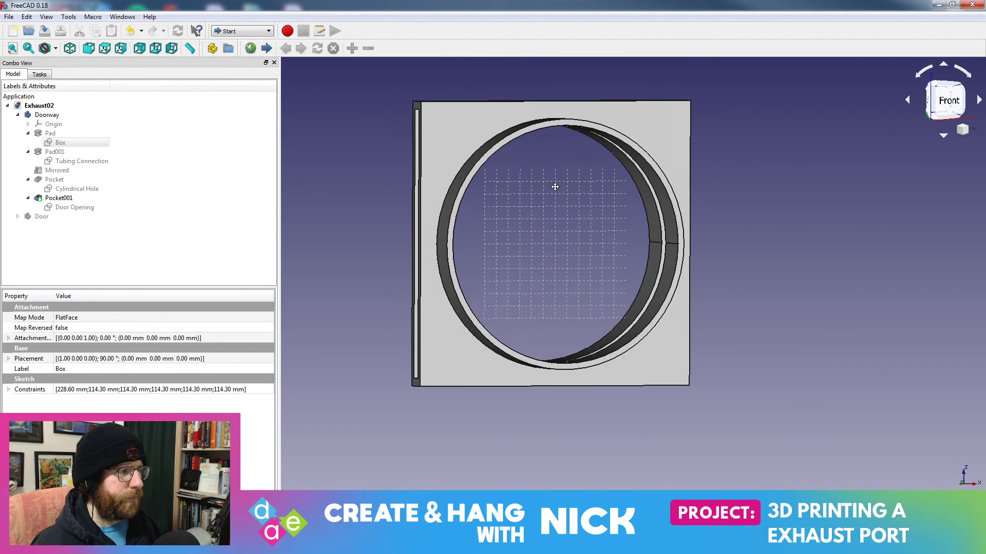
- Collapse the Exhaust02 tree and export to Doorway.amf in the Exhaust Port folder, replacing the existing file
{"action": "left_click", "coordinate": [10, 17]}
{"action": "key", "text": "Escape"}
{"action": "left_click", "coordinate": [8, 105]}
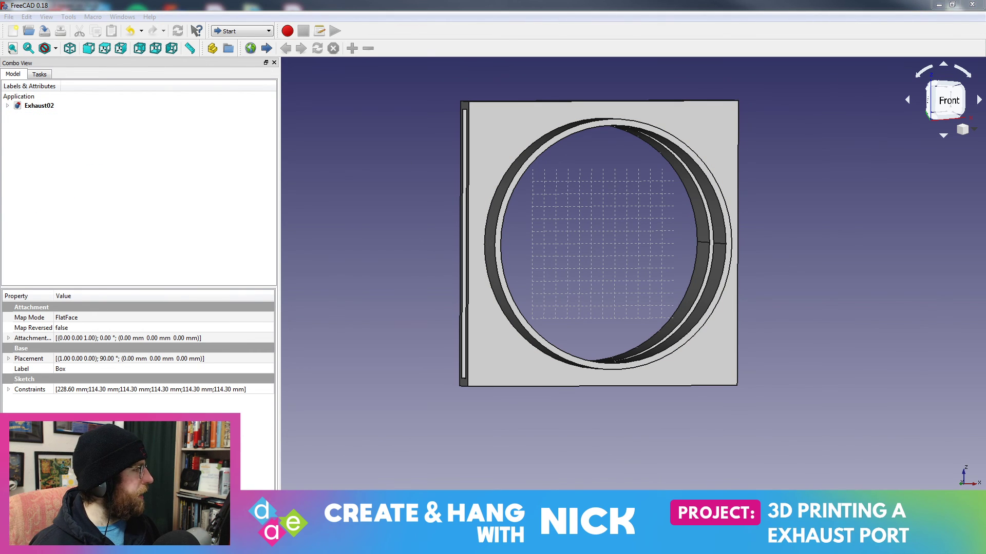
{"action": "middle_click_drag", "start_coordinate": [789, 263], "coordinate": [568, 202]}
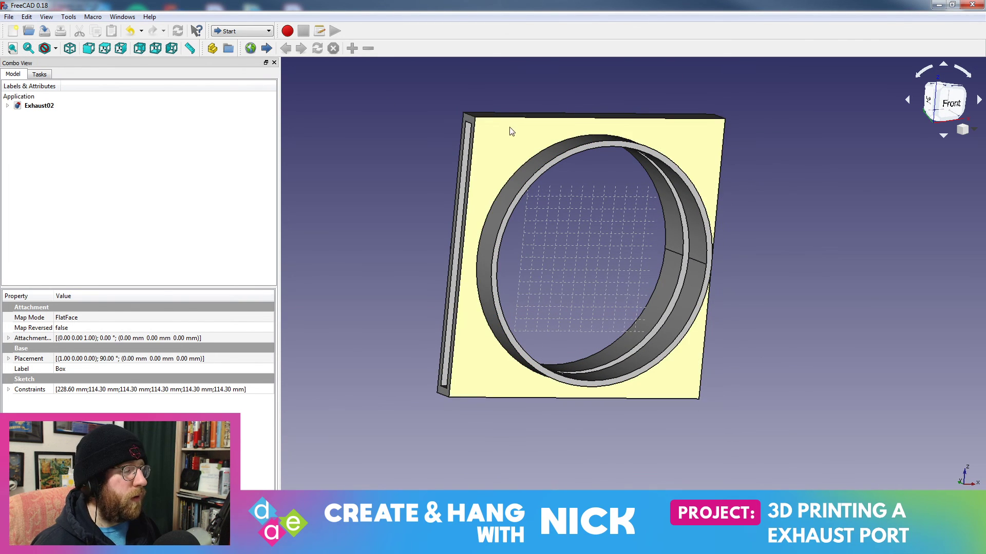
{"action": "middle_click_drag", "start_coordinate": [510, 127], "coordinate": [493, 124]}
{"action": "middle_click_drag", "start_coordinate": [370, 237], "coordinate": [420, 248]}
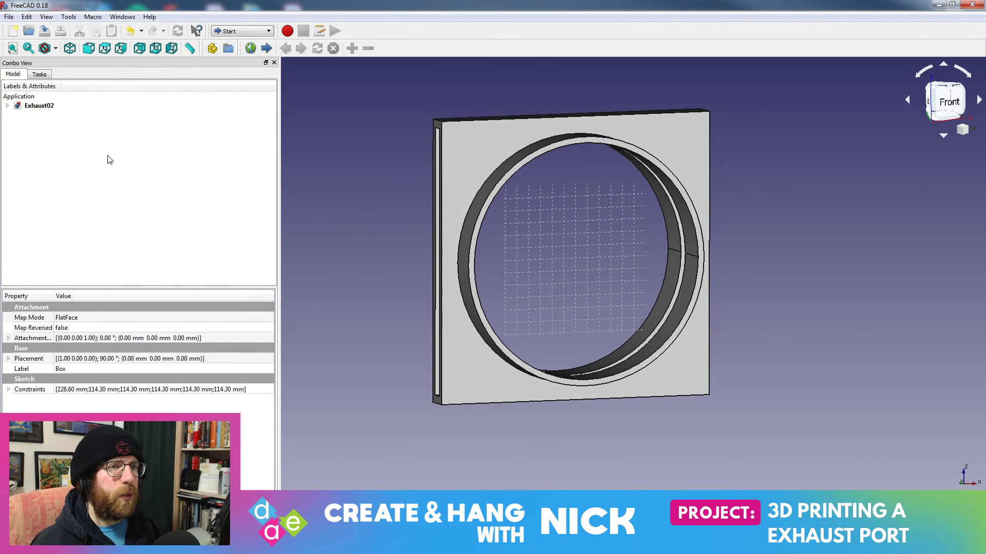
{"action": "left_click", "coordinate": [9, 17]}
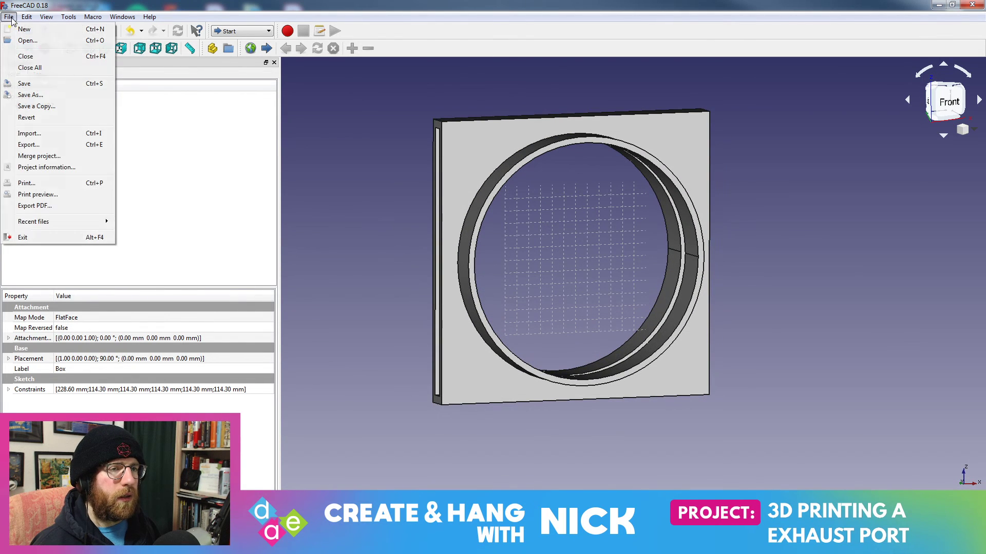
{"action": "left_click", "coordinate": [65, 147]}
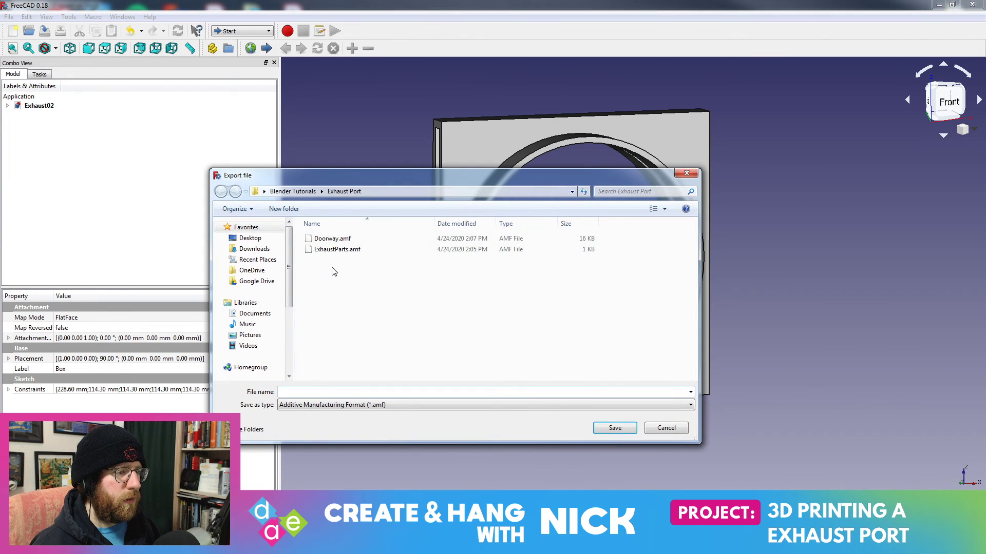
{"action": "left_click", "coordinate": [334, 239]}
{"action": "left_click", "coordinate": [603, 429]}
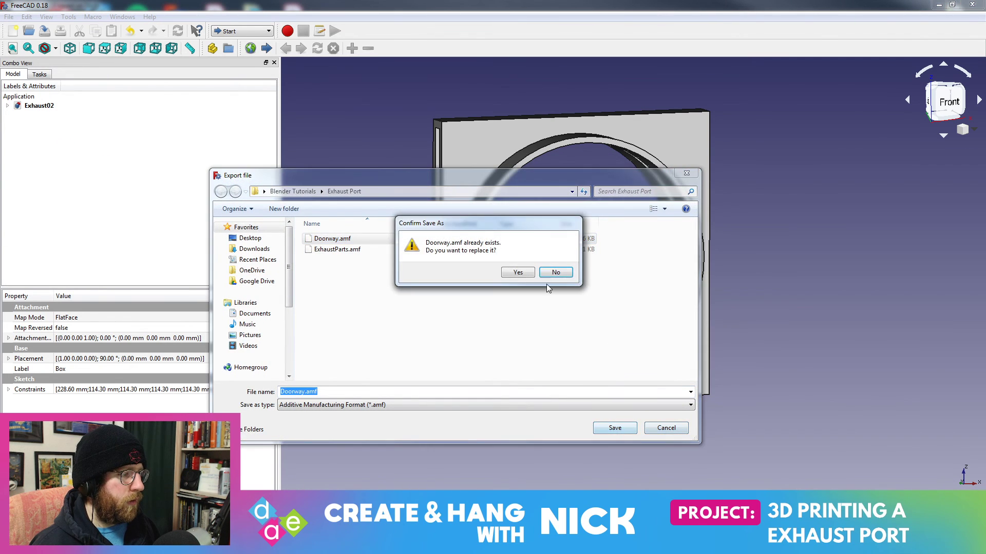
{"action": "left_click", "coordinate": [518, 273]}
- Switch to PrusaSlicer and try to import Doorway.amf onto the print bed
{"action": "key", "text": "alt+Tab"}
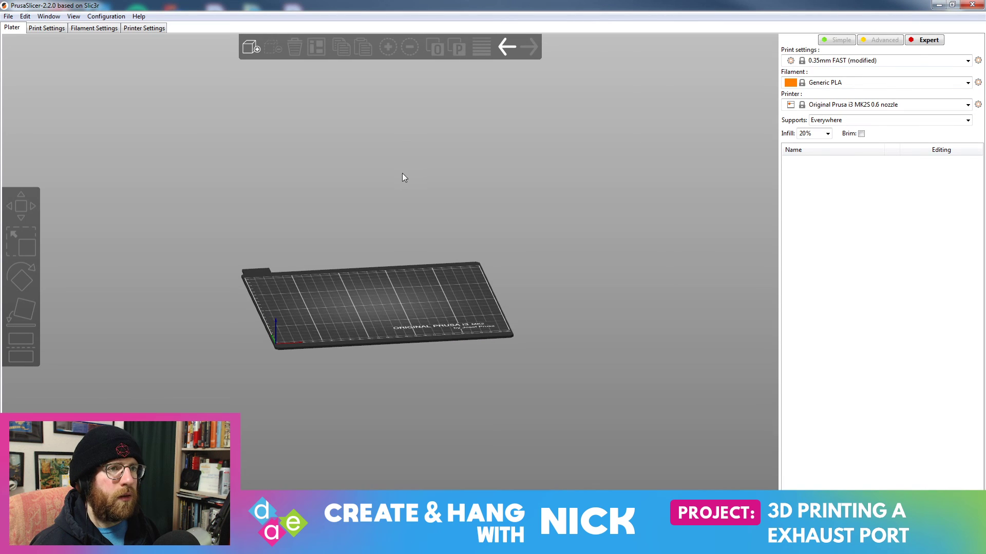
{"action": "left_click", "coordinate": [8, 16]}
{"action": "mouse_move", "coordinate": [103, 89]}
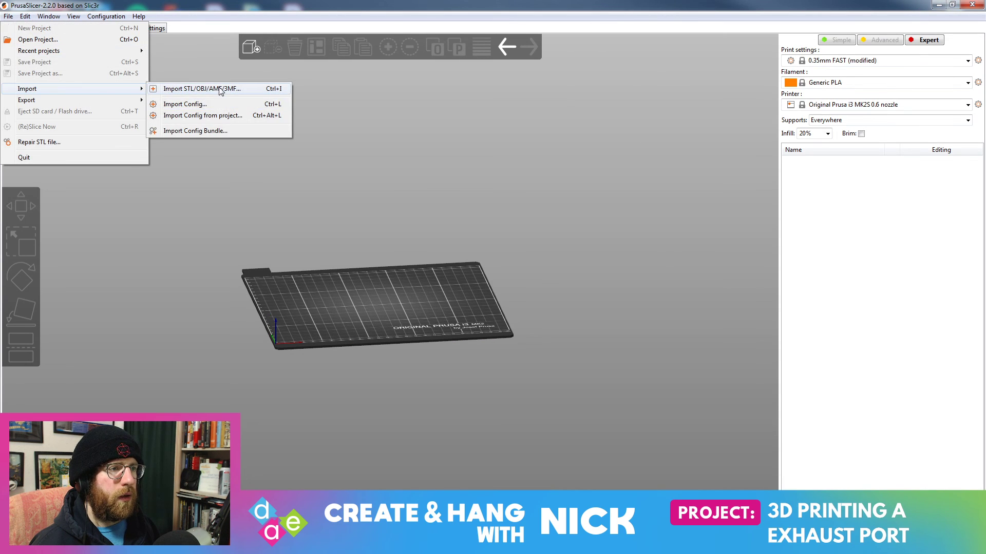
{"action": "left_click", "coordinate": [170, 89]}
{"action": "double_click", "coordinate": [302, 146]}
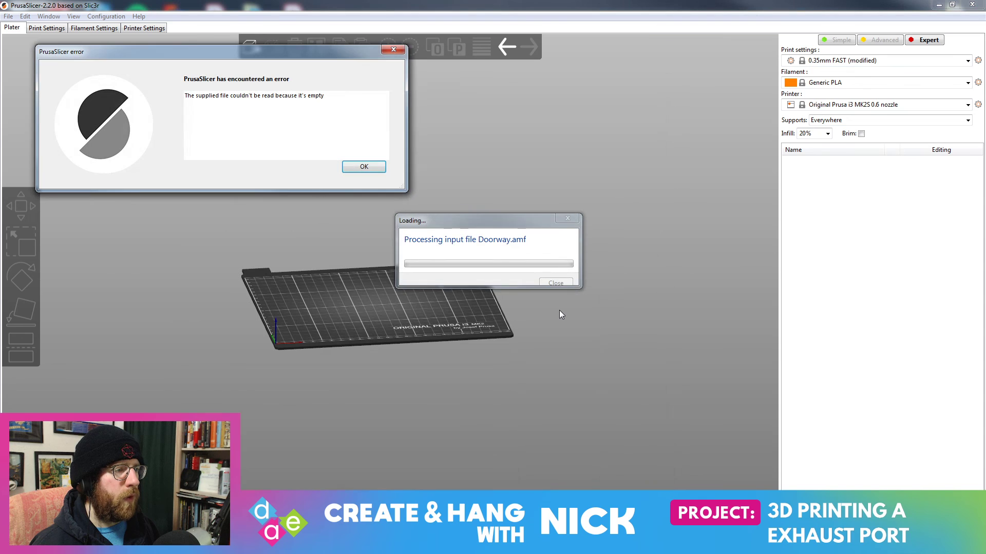
- Dismiss the import error and check the size of Doorway.amf in the Exhaust Port folder
{"action": "left_click", "coordinate": [365, 173]}
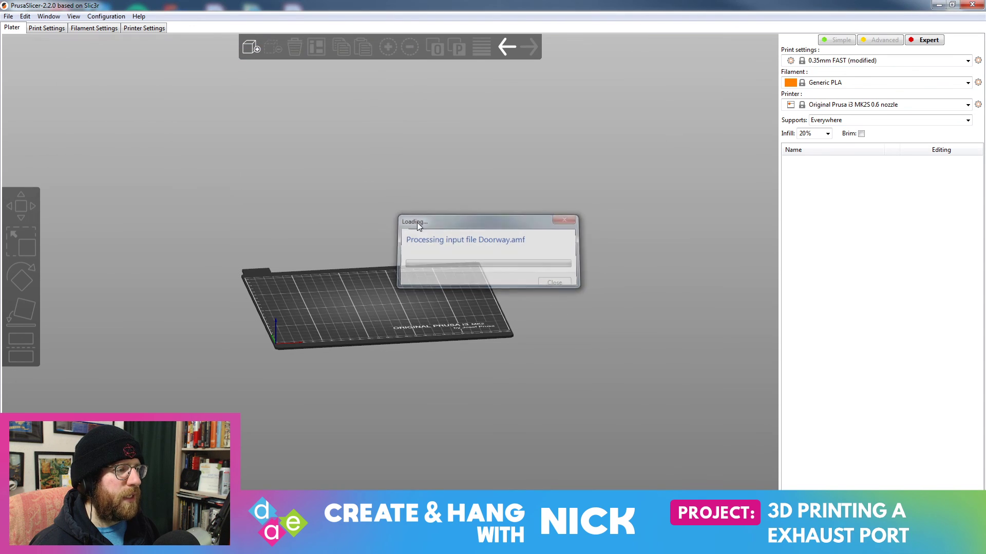
{"action": "key", "text": "alt+Tab"}
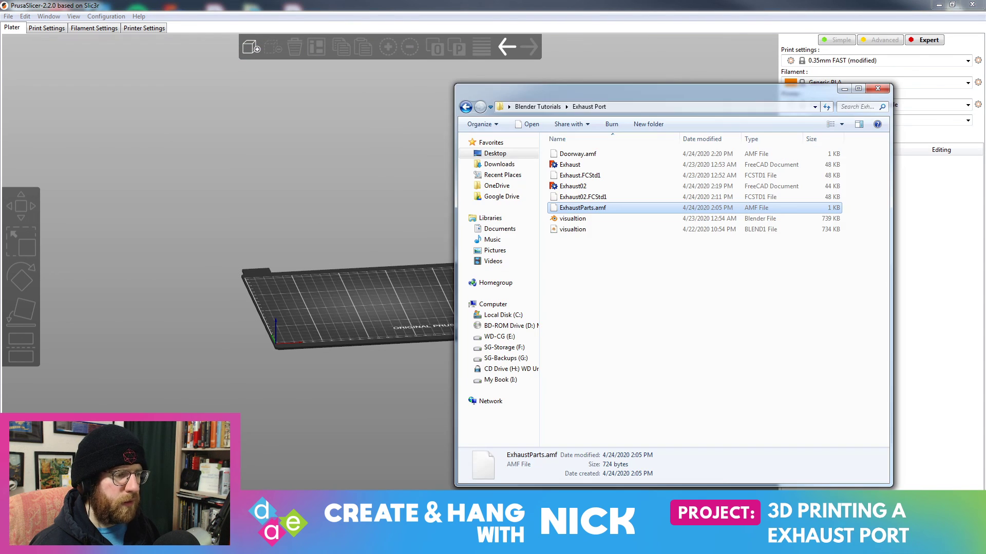
{"action": "left_click", "coordinate": [724, 334]}
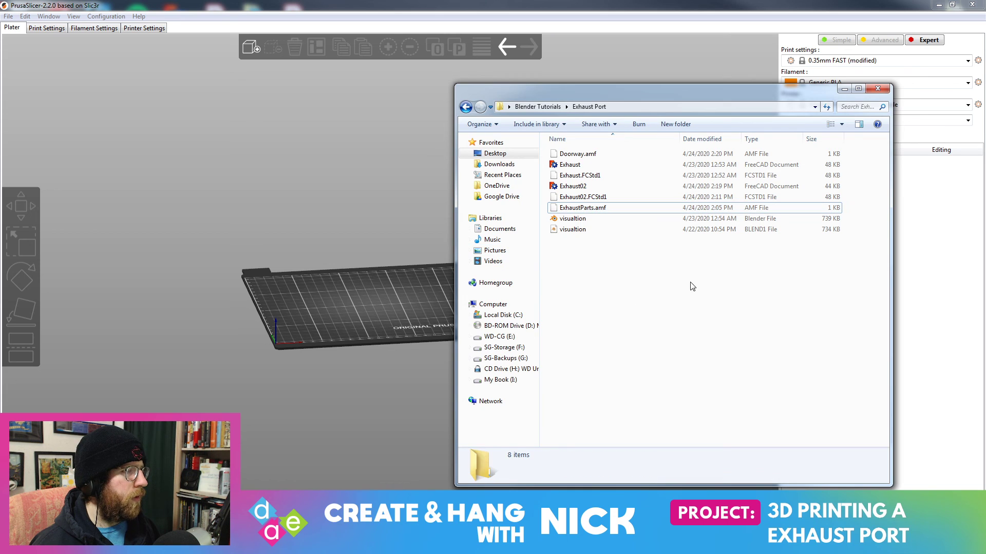
{"action": "left_click", "coordinate": [586, 154]}
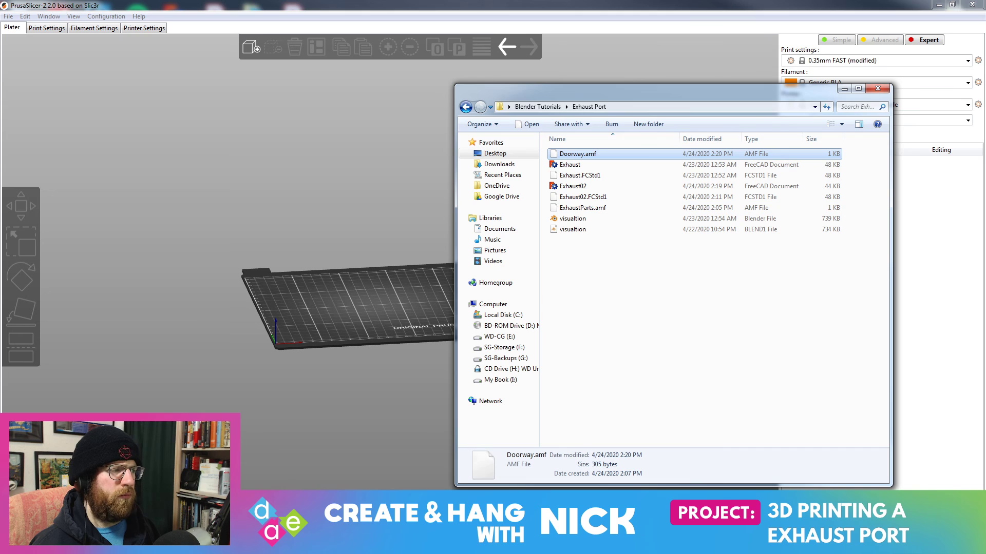
- Switch to FreeCAD, select the Doorway body, and export it as Doorway.amf in the Exhaust Port folder, replacing the existing file
{"action": "key", "text": "alt+Tab"}
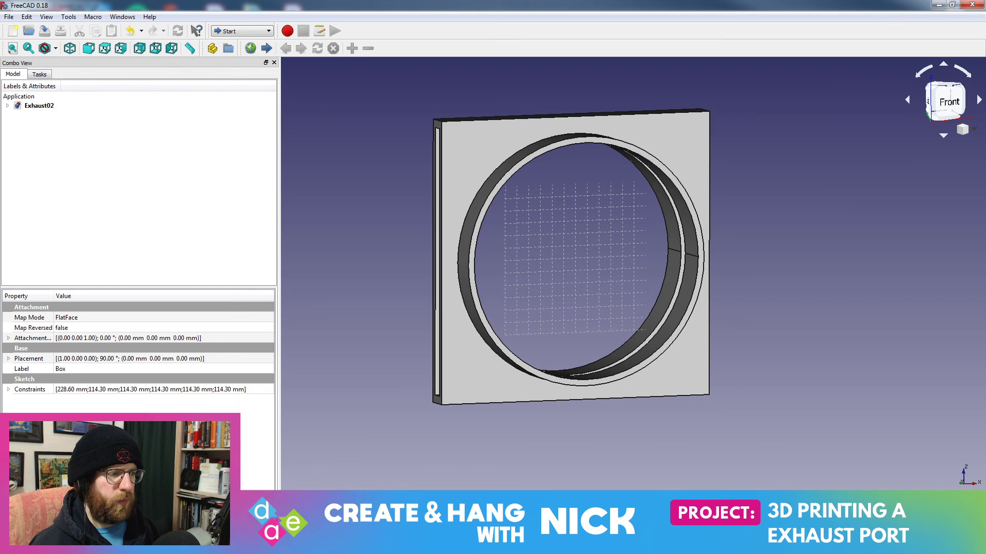
{"action": "left_click", "coordinate": [14, 19]}
{"action": "left_click", "coordinate": [35, 78]}
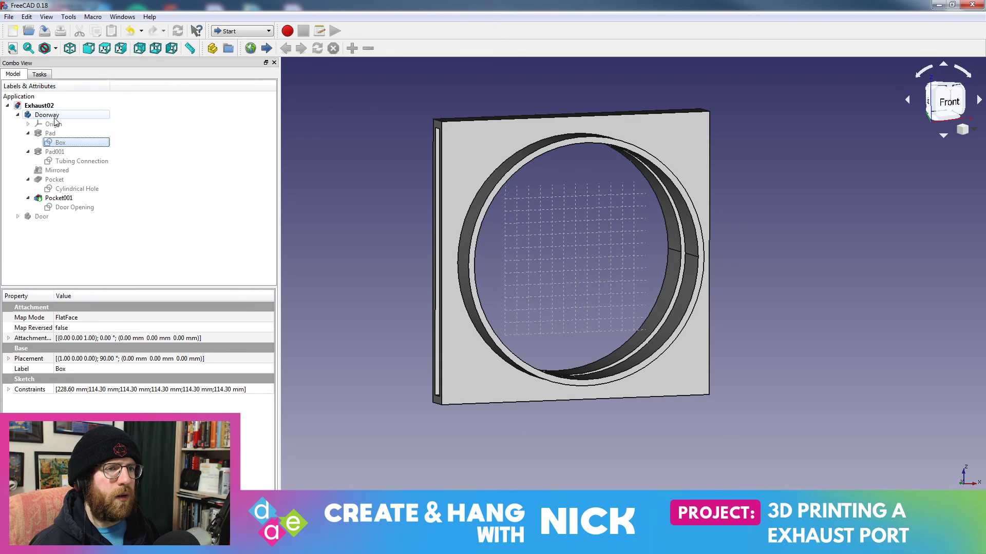
{"action": "left_click", "coordinate": [47, 115]}
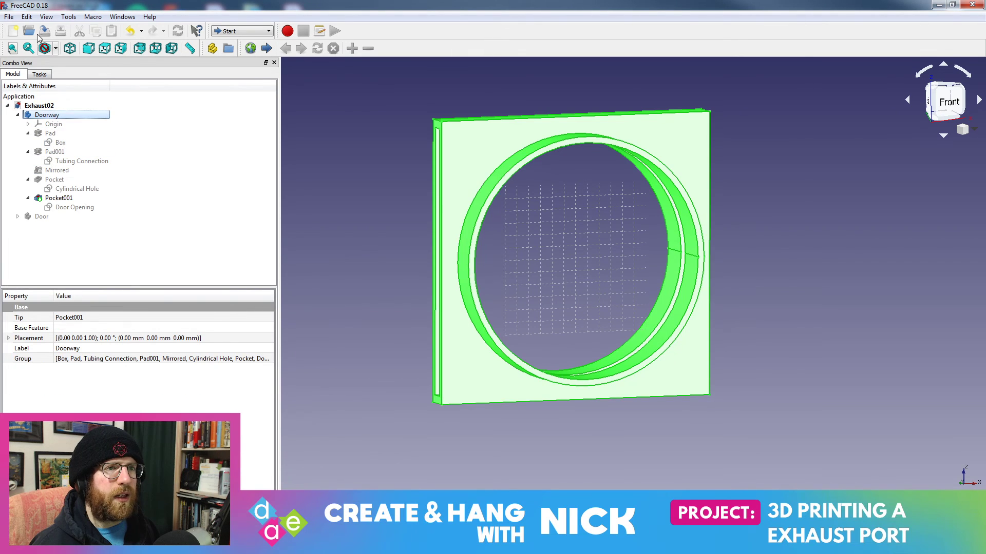
{"action": "left_click", "coordinate": [9, 17]}
{"action": "left_click", "coordinate": [30, 148]}
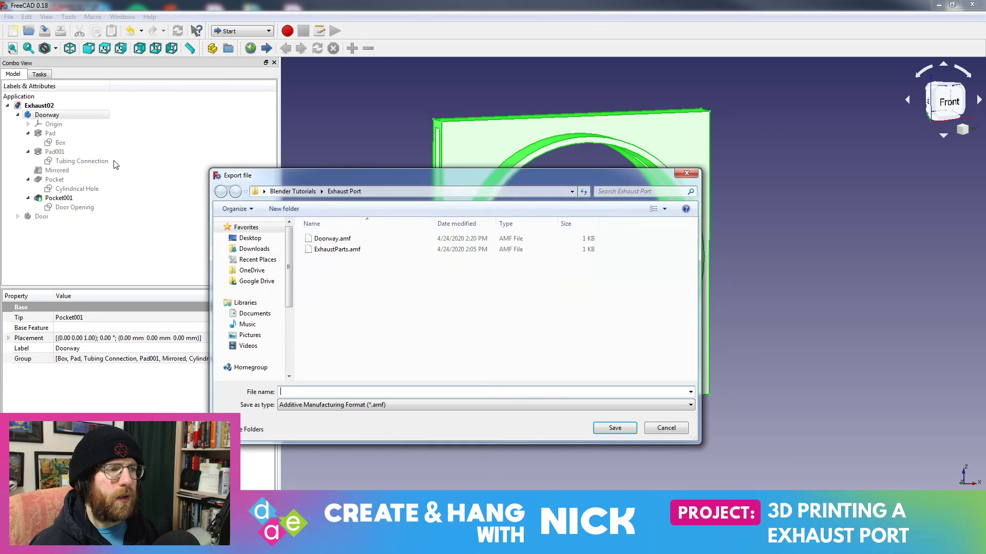
{"action": "left_click", "coordinate": [332, 239]}
{"action": "key", "text": "Return"}
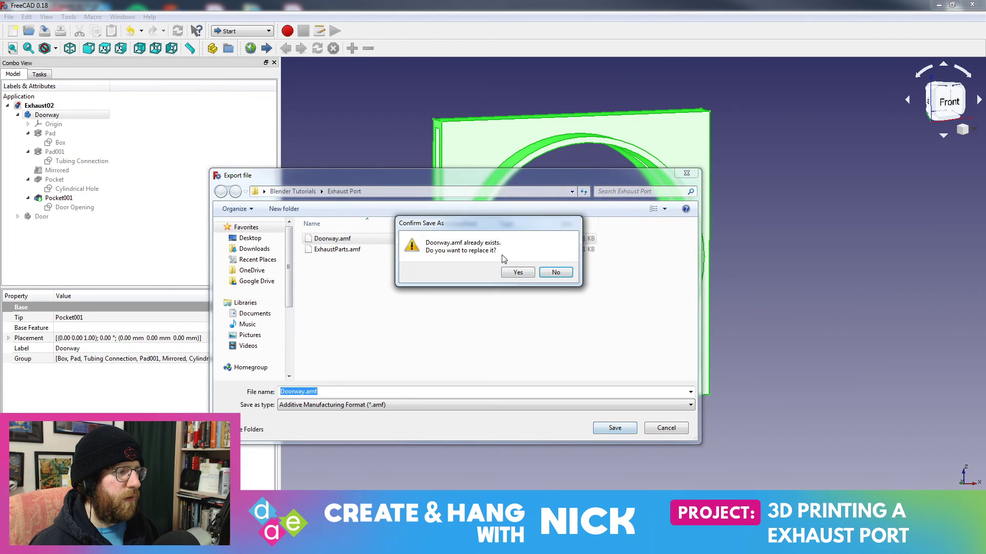
{"action": "left_click", "coordinate": [518, 273]}
- Switch to PrusaSlicer and load Doorway.amf from the Exhaust Port folder onto the print bed
{"action": "key", "text": "alt+Tab"}
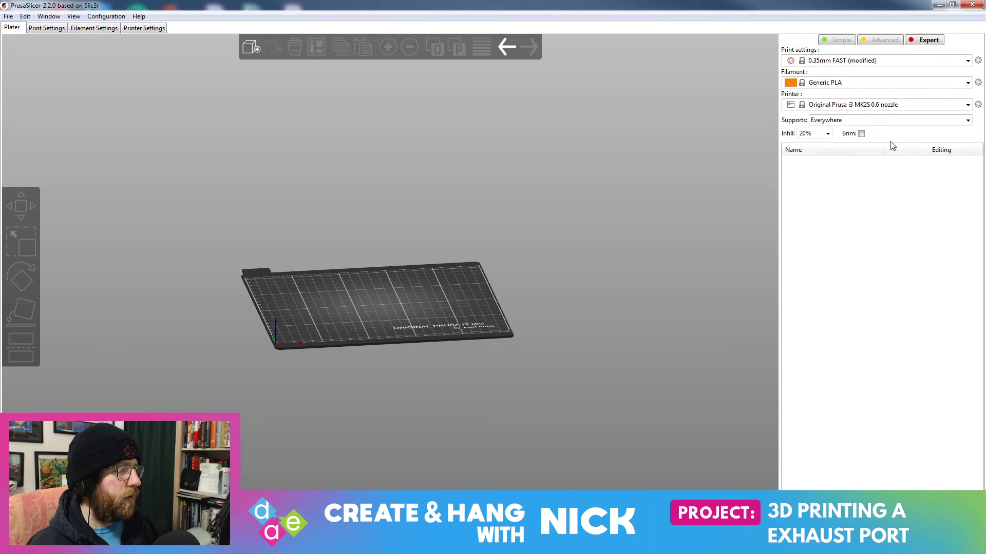
{"action": "left_click_drag", "start_coordinate": [667, 231], "coordinate": [557, 257]}
{"action": "key", "text": "alt+Tab"}
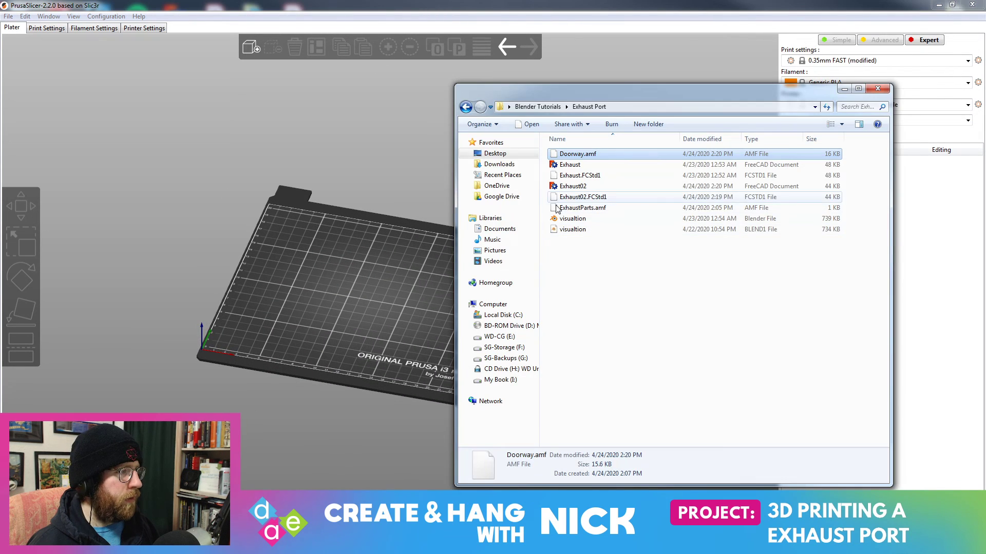
{"action": "left_click_drag", "start_coordinate": [594, 154], "coordinate": [354, 308]}
- Cut the upright doorway horizontally at mid-height, keeping both the upper and lower halves
{"action": "left_click_drag", "start_coordinate": [304, 155], "coordinate": [437, 139]}
{"action": "left_click_drag", "start_coordinate": [482, 362], "coordinate": [517, 308]}
{"action": "left_click_drag", "start_coordinate": [338, 333], "coordinate": [333, 319]}
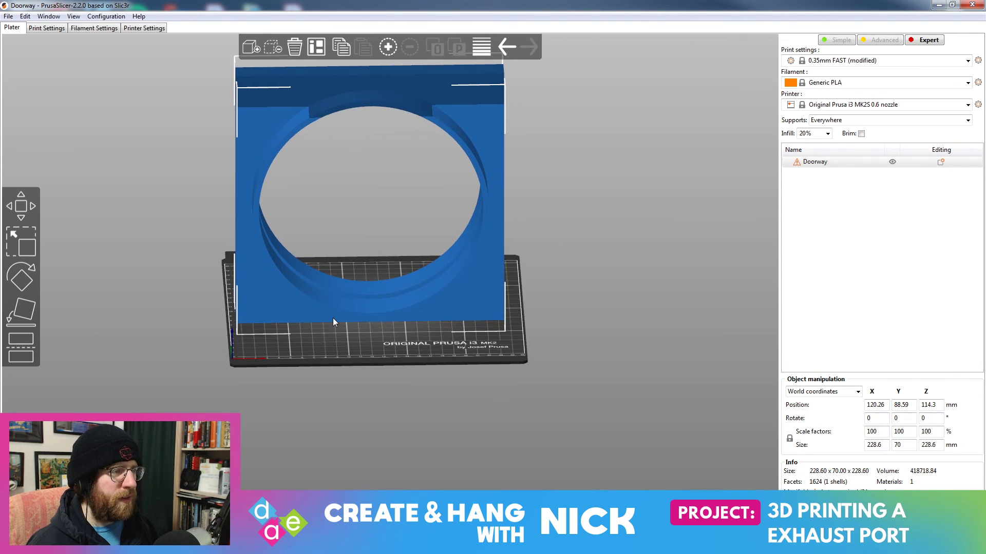
{"action": "left_click_drag", "start_coordinate": [576, 390], "coordinate": [558, 386]}
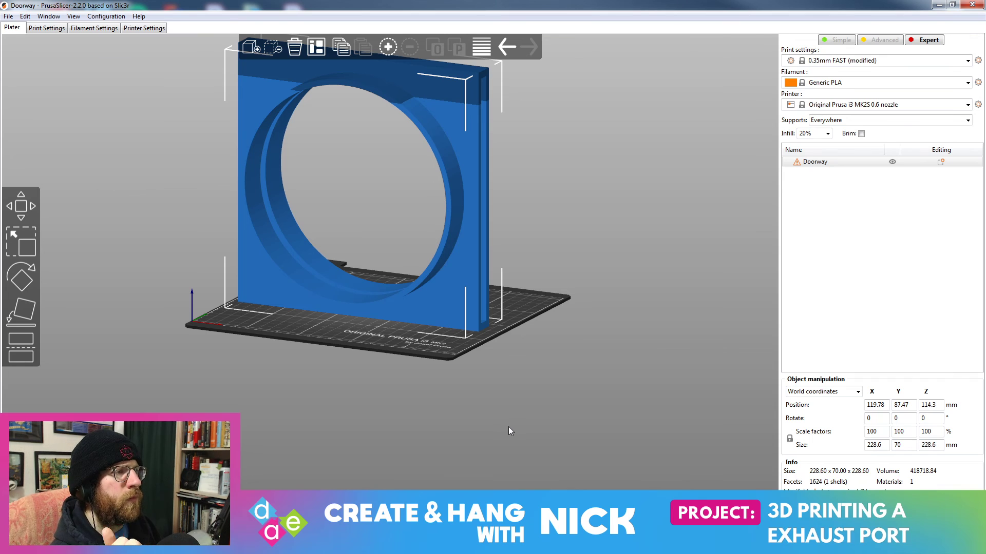
{"action": "left_click", "coordinate": [21, 339]}
{"action": "left_click", "coordinate": [61, 407]}
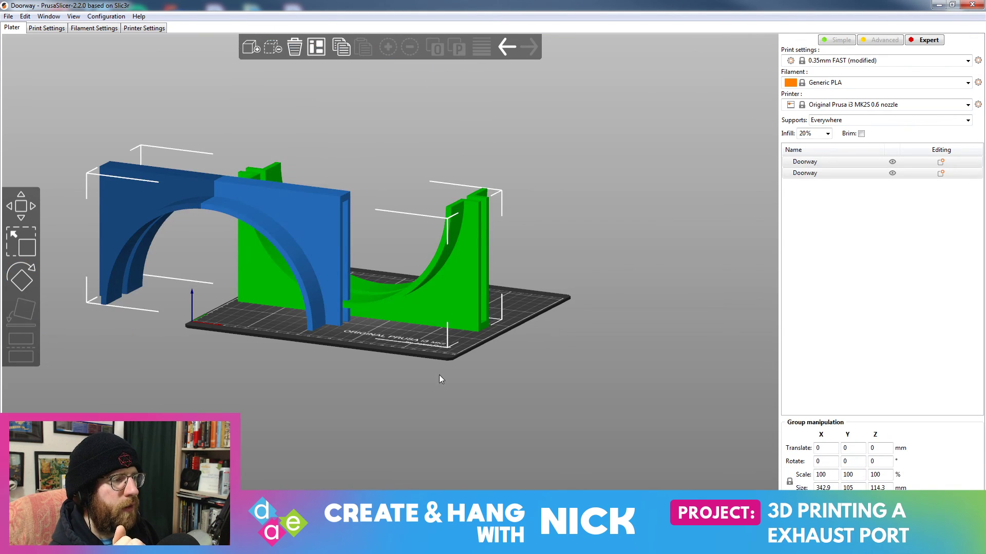
- Move the doorway's upper half onto the bed, rotate it upside down, and arrange it beside the lower half
{"action": "left_click_drag", "start_coordinate": [651, 387], "coordinate": [504, 285]}
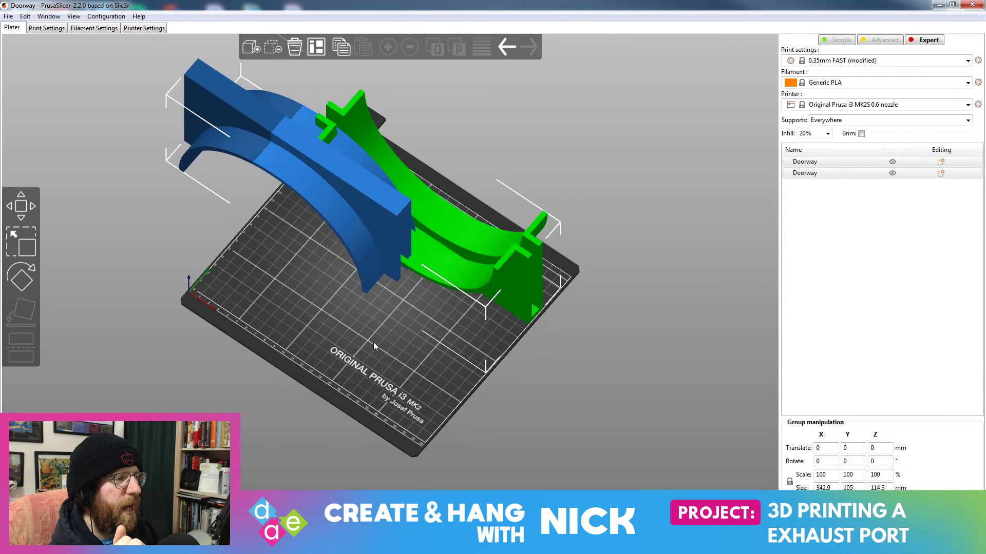
{"action": "left_click_drag", "start_coordinate": [369, 204], "coordinate": [354, 220]}
{"action": "left_click", "coordinate": [404, 289]}
{"action": "left_click_drag", "start_coordinate": [268, 127], "coordinate": [331, 232]}
{"action": "left_click", "coordinate": [14, 282]}
{"action": "left_click_drag", "start_coordinate": [229, 390], "coordinate": [240, 382]}
{"action": "left_click_drag", "start_coordinate": [355, 179], "coordinate": [355, 329]}
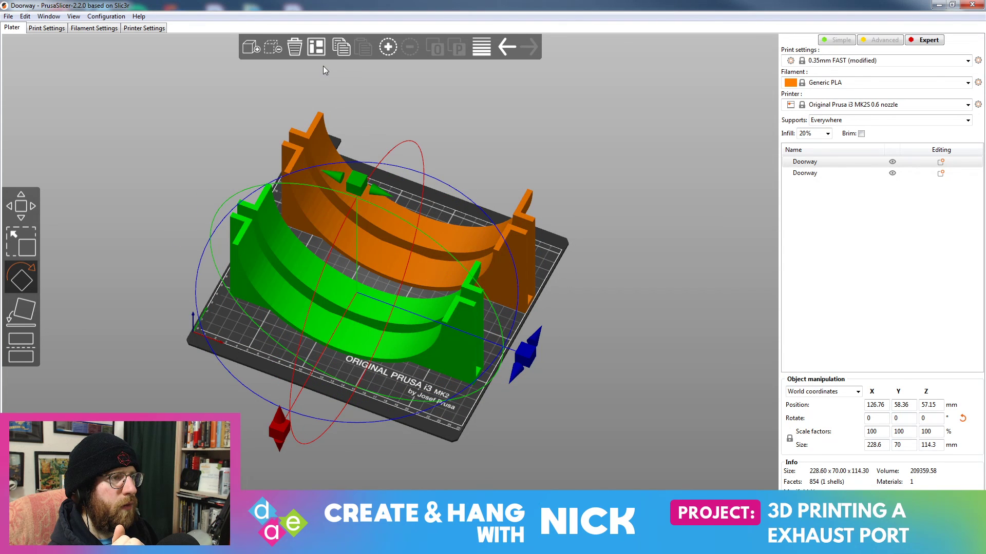
- Slice both doorway halves with supports set to Everywhere
{"action": "left_click_drag", "start_coordinate": [391, 95], "coordinate": [706, 187]}
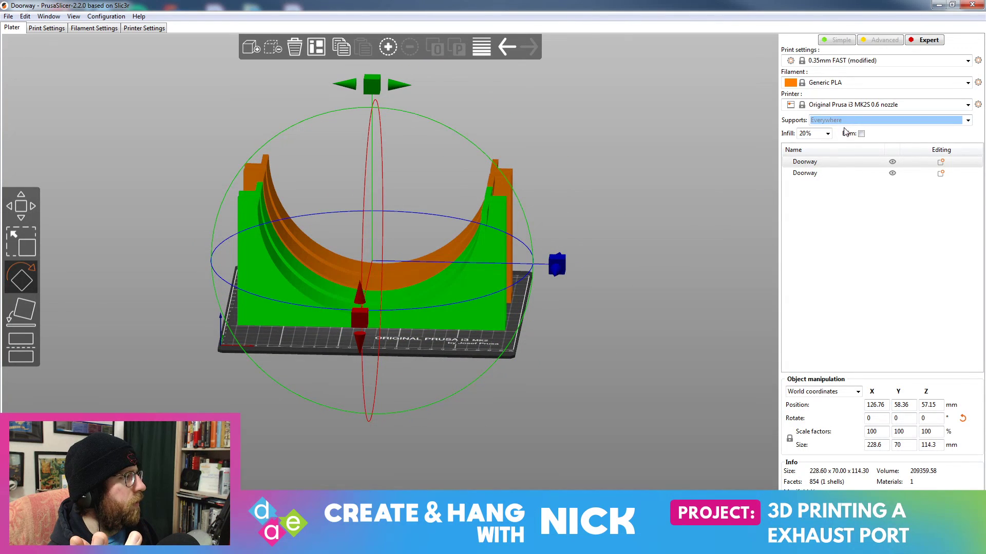
{"action": "left_click", "coordinate": [869, 317]}
{"action": "left_click", "coordinate": [882, 515]}
{"action": "left_click_drag", "start_coordinate": [683, 226], "coordinate": [543, 300]}
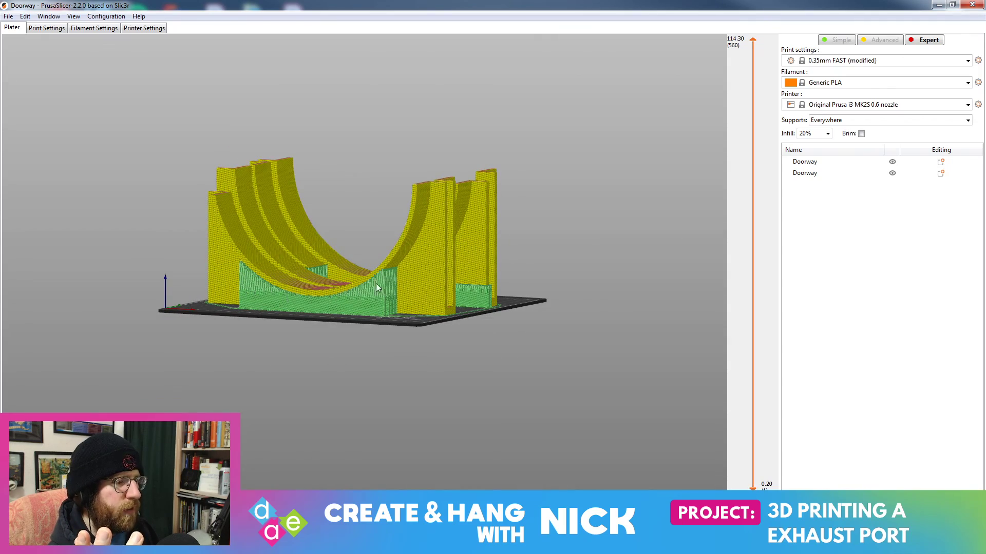
- Examine the support material generated under the curved tubing connections and around the door slots in the sliced preview
{"action": "left_click_drag", "start_coordinate": [344, 315], "coordinate": [442, 343]}
{"action": "scroll", "coordinate": [442, 343], "scroll_direction": "up", "scroll_amount": 5}
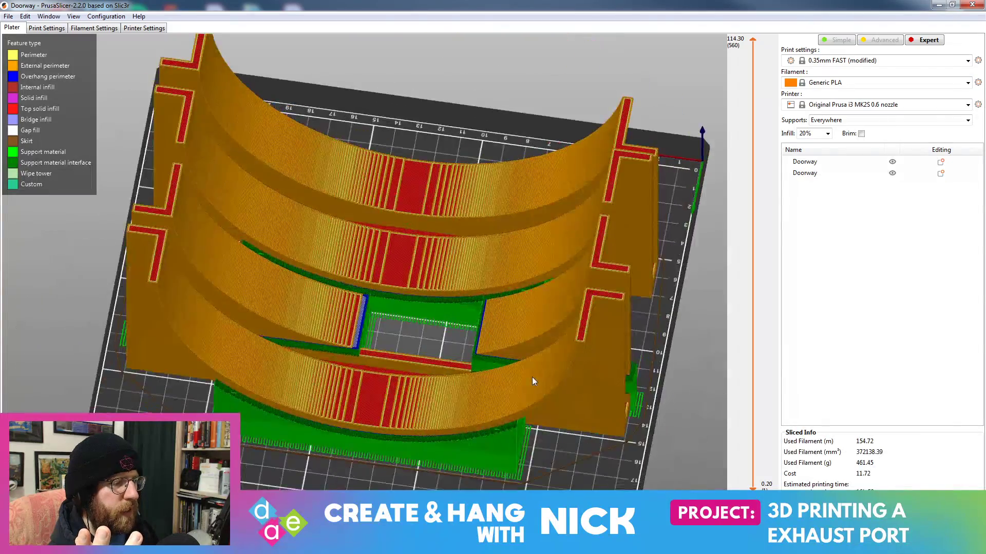
{"action": "left_click_drag", "start_coordinate": [531, 380], "coordinate": [501, 362]}
{"action": "scroll", "coordinate": [500, 362], "scroll_direction": "up", "scroll_amount": 1}
{"action": "scroll", "coordinate": [364, 210], "scroll_direction": "up", "scroll_amount": 3}
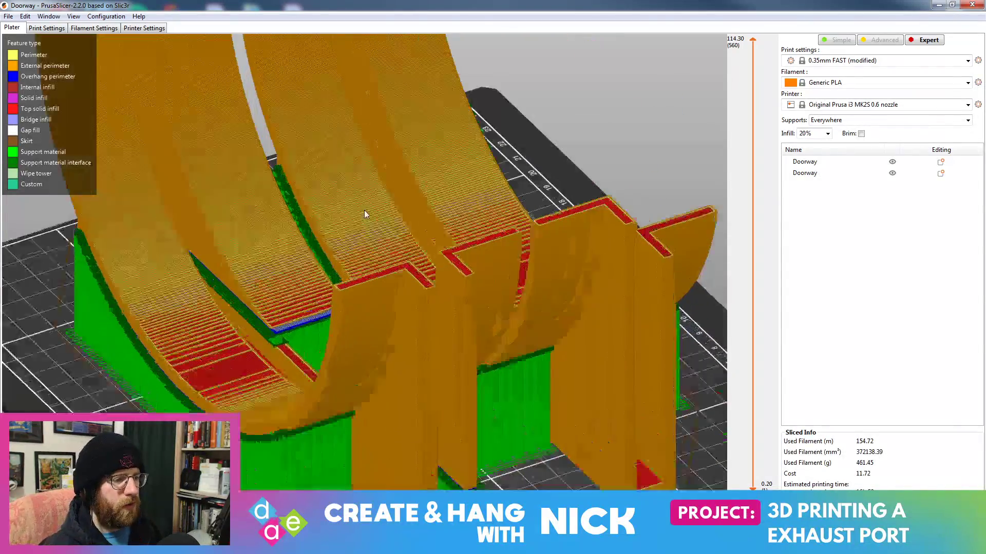
{"action": "scroll", "coordinate": [280, 245], "scroll_direction": "up", "scroll_amount": 2}
{"action": "left_click_drag", "start_coordinate": [280, 246], "coordinate": [405, 323]}
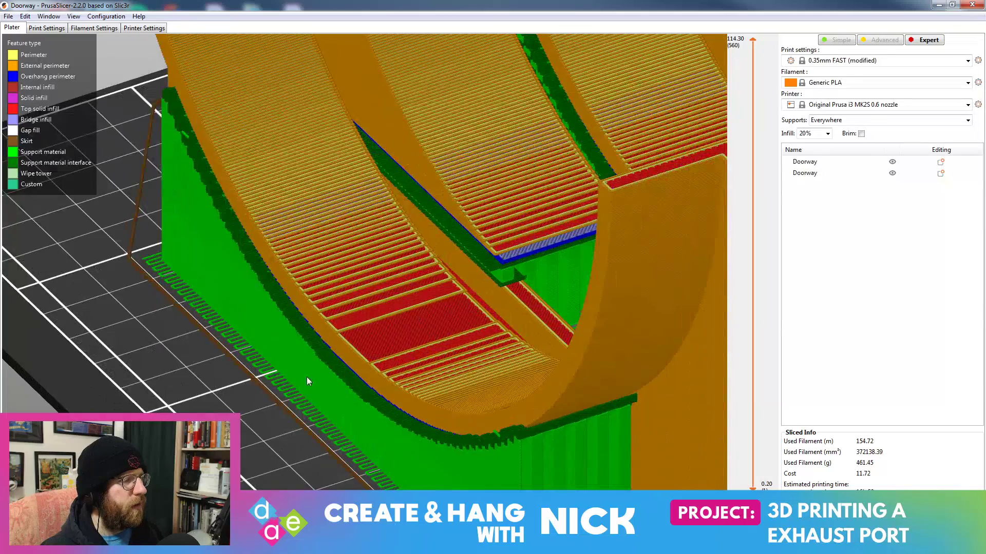
{"action": "scroll", "coordinate": [313, 372], "scroll_direction": "up", "scroll_amount": 3}
{"action": "mouse_move", "coordinate": [316, 365]}
{"action": "left_mouse_down"}
{"action": "mouse_move", "coordinate": [325, 378]}
{"action": "mouse_move", "coordinate": [314, 380]}
{"action": "left_mouse_up"}
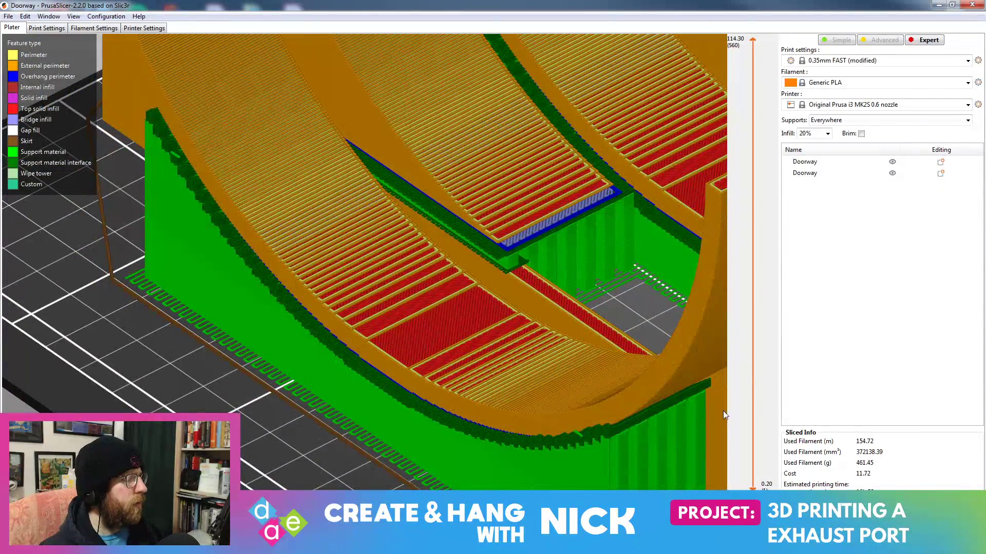
- Inspect the slotted ends of both halves in the unsliced model and in the sliced preview
{"action": "left_click", "coordinate": [19, 498]}
{"action": "left_click_drag", "start_coordinate": [403, 377], "coordinate": [329, 383]}
{"action": "key", "text": "Tab"}
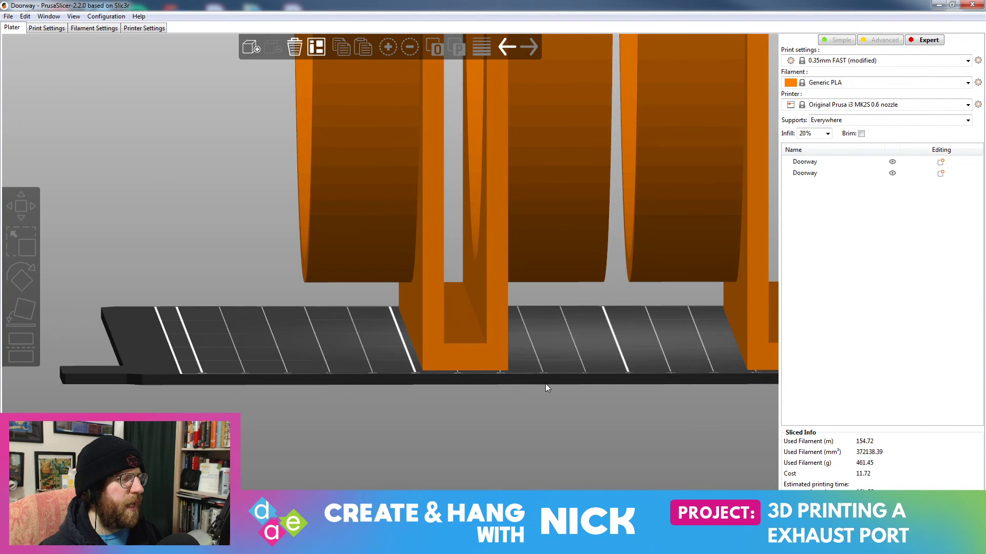
{"action": "left_click_drag", "start_coordinate": [611, 341], "coordinate": [518, 344]}
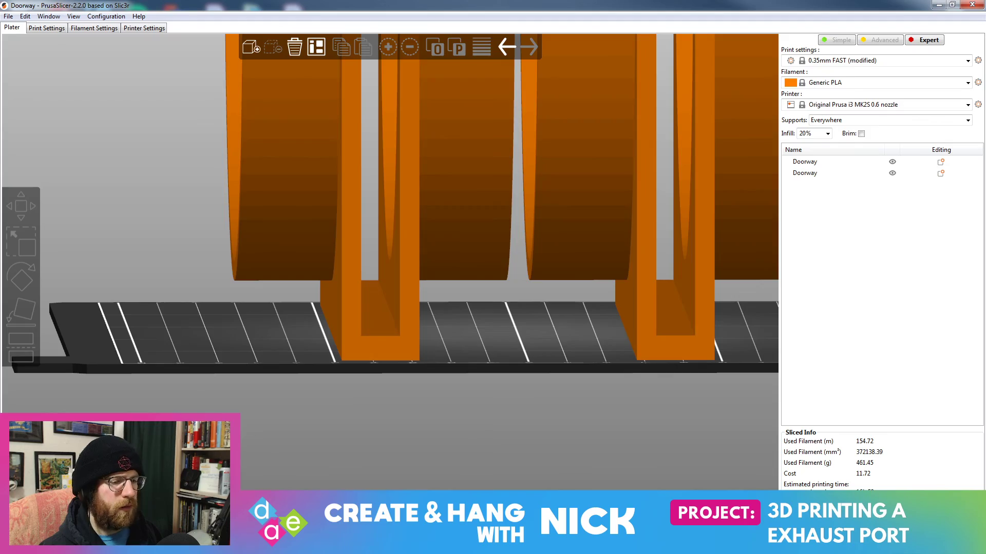
{"action": "key", "text": "Tab"}
{"action": "scroll", "coordinate": [462, 390], "scroll_direction": "up", "scroll_amount": 3}
{"action": "left_click_drag", "start_coordinate": [437, 424], "coordinate": [444, 389]}
- Set supports to Support on build plate only and review the sliced door slots for support material
{"action": "left_click", "coordinate": [832, 121]}
{"action": "left_click", "coordinate": [846, 138]}
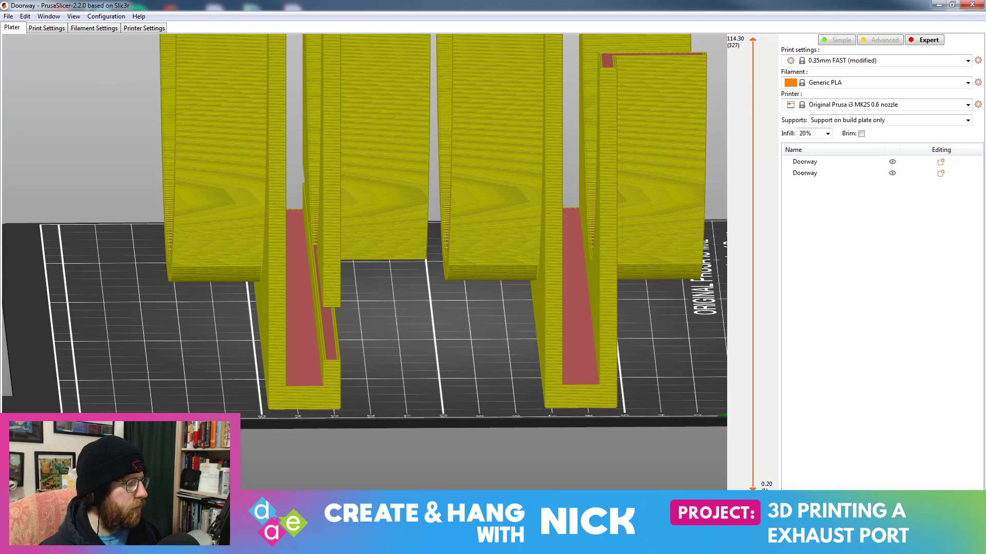
{"action": "left_click_drag", "start_coordinate": [486, 359], "coordinate": [447, 391]}
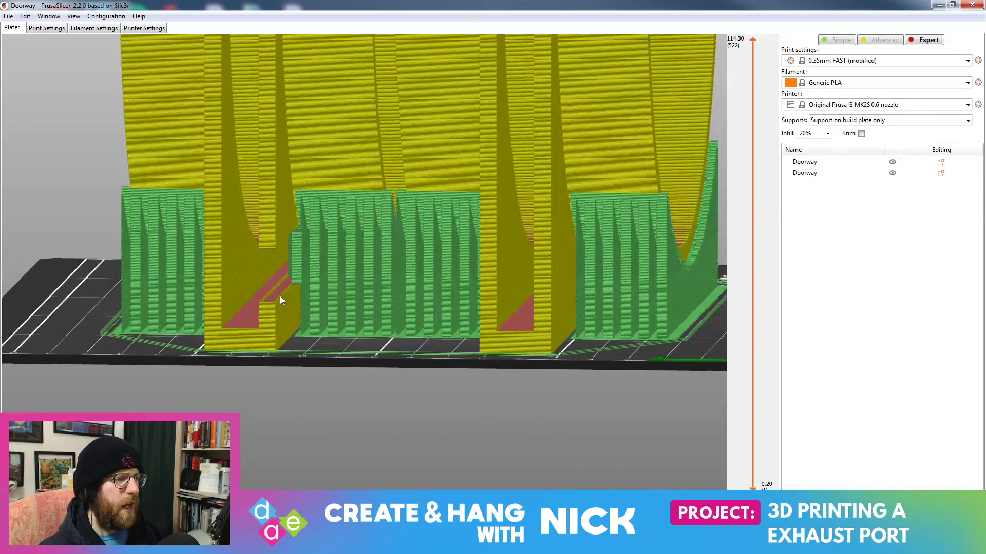
{"action": "scroll", "coordinate": [423, 393], "scroll_direction": "down", "scroll_amount": 8}
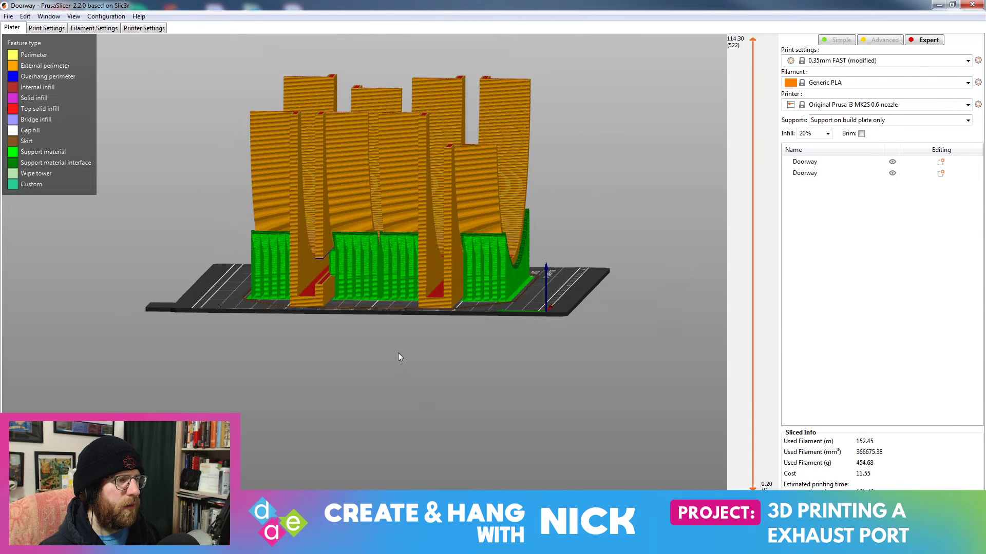
- Delete the doorway's lower half from the print bed
{"action": "key", "text": "Tab"}
{"action": "left_click", "coordinate": [325, 220]}
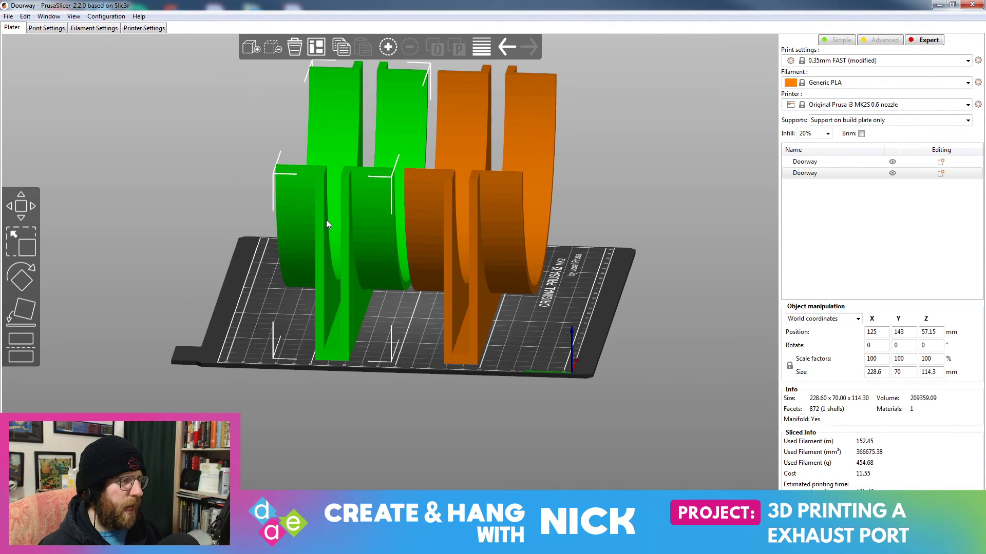
{"action": "key", "text": "Delete"}
- Add a second instance of the remaining doorway half and arrange both copies on the bed
{"action": "left_click", "coordinate": [467, 303]}
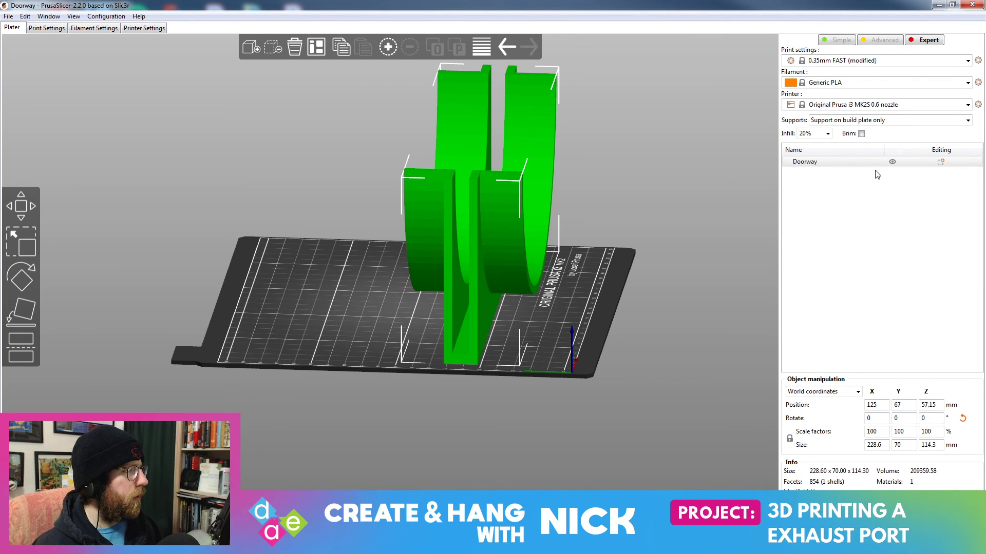
{"action": "left_click", "coordinate": [390, 47]}
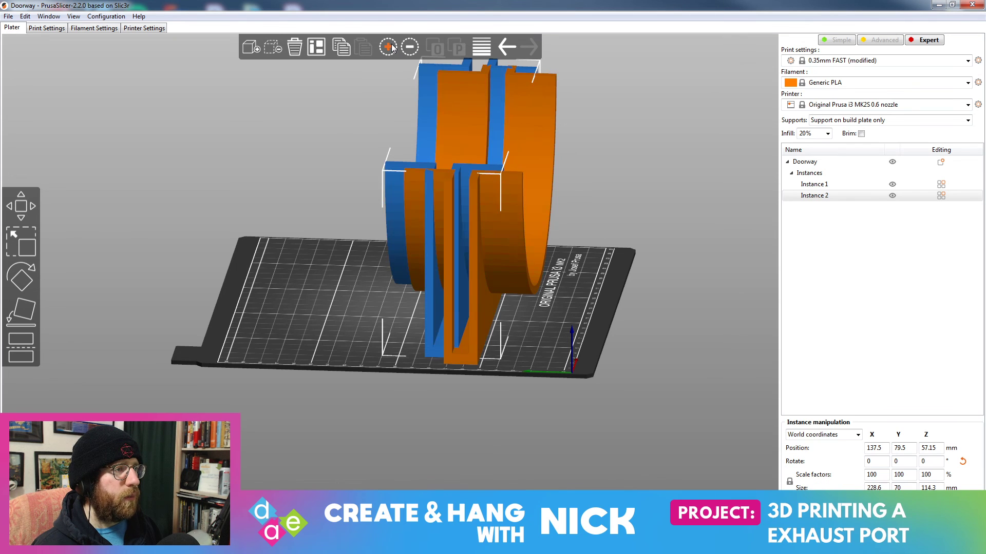
{"action": "left_click", "coordinate": [309, 47]}
{"action": "mouse_move", "coordinate": [555, 403]}
{"action": "left_mouse_down"}
{"action": "mouse_move", "coordinate": [563, 392]}
{"action": "mouse_move", "coordinate": [549, 393]}
{"action": "mouse_move", "coordinate": [550, 382]}
{"action": "mouse_move", "coordinate": [557, 405]}
{"action": "mouse_move", "coordinate": [561, 395]}
{"action": "left_mouse_up"}
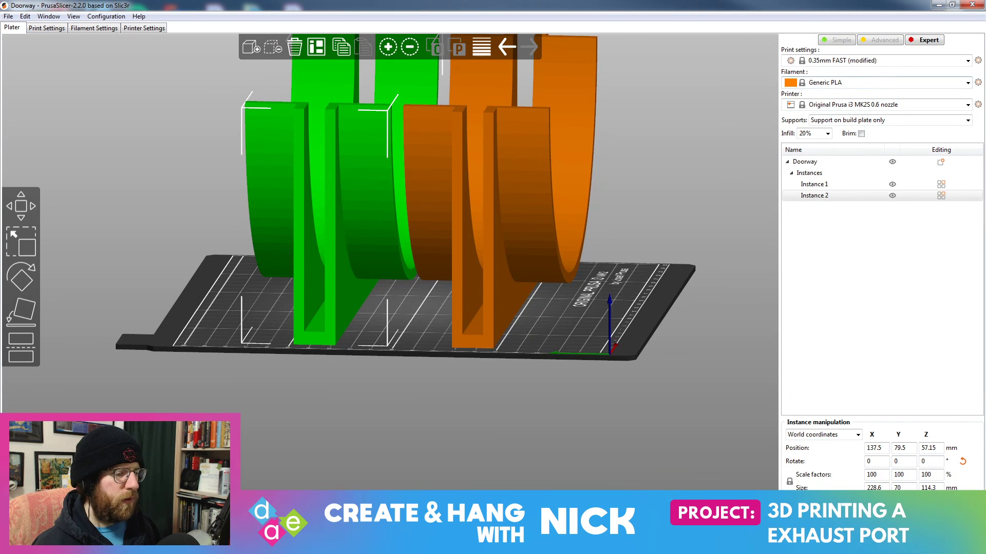
- Set supports to Everywhere for the two copies and review their sliced preview, including the slots and support material
{"action": "left_click", "coordinate": [842, 122]}
{"action": "left_click", "coordinate": [842, 122]}
{"action": "left_click", "coordinate": [841, 124]}
{"action": "left_click", "coordinate": [825, 155]}
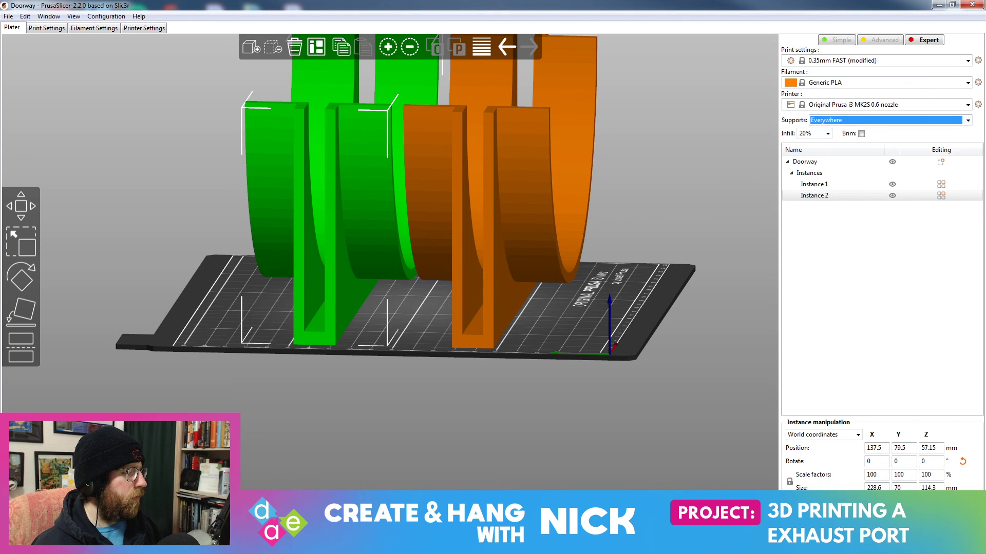
{"action": "key", "text": "Tab"}
{"action": "scroll", "coordinate": [516, 411], "scroll_direction": "up", "scroll_amount": 5}
{"action": "left_click_drag", "start_coordinate": [506, 425], "coordinate": [455, 406]}
{"action": "left_click_drag", "start_coordinate": [513, 355], "coordinate": [532, 366]}
{"action": "scroll", "coordinate": [306, 380], "scroll_direction": "down", "scroll_amount": 5}
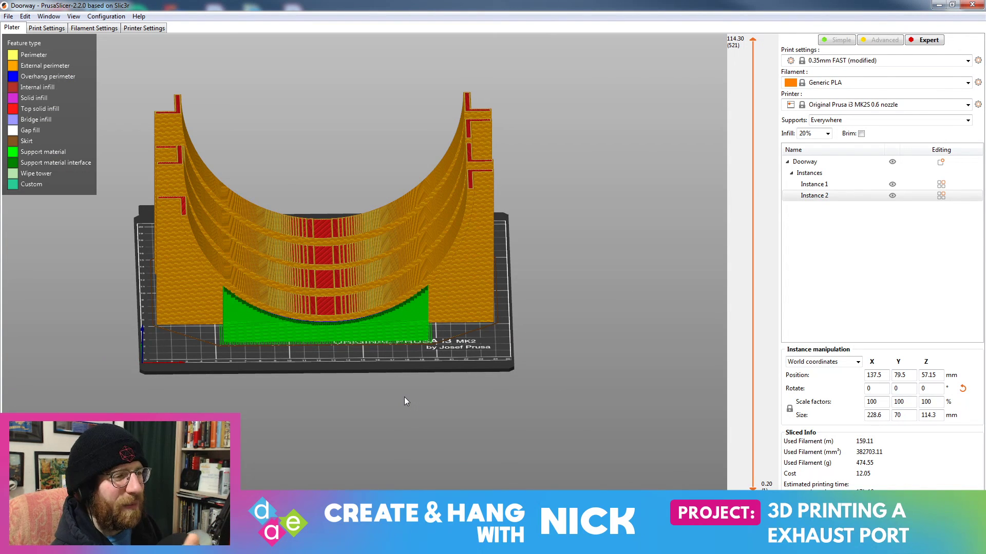
{"action": "left_click_drag", "start_coordinate": [466, 397], "coordinate": [531, 398]}
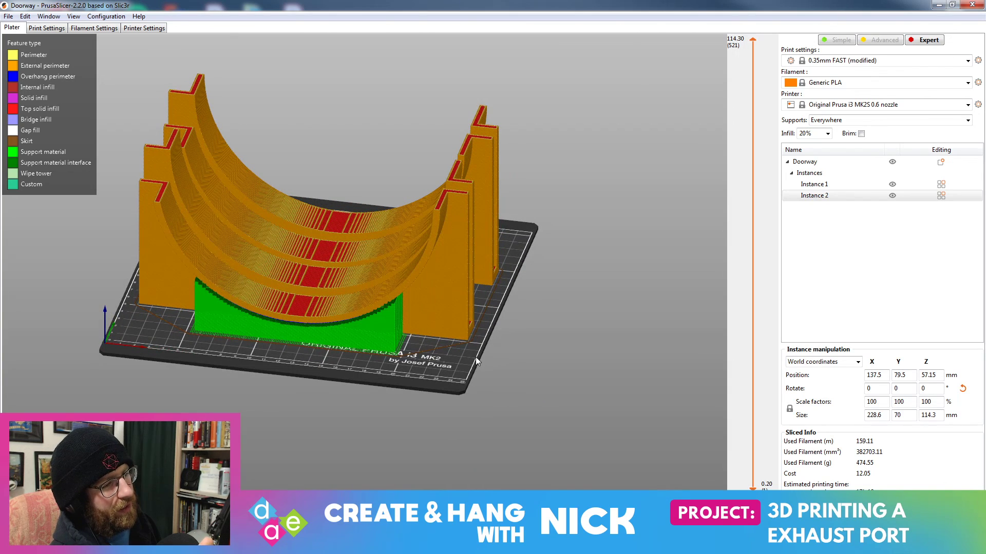
{"action": "left_click_drag", "start_coordinate": [463, 362], "coordinate": [411, 376]}
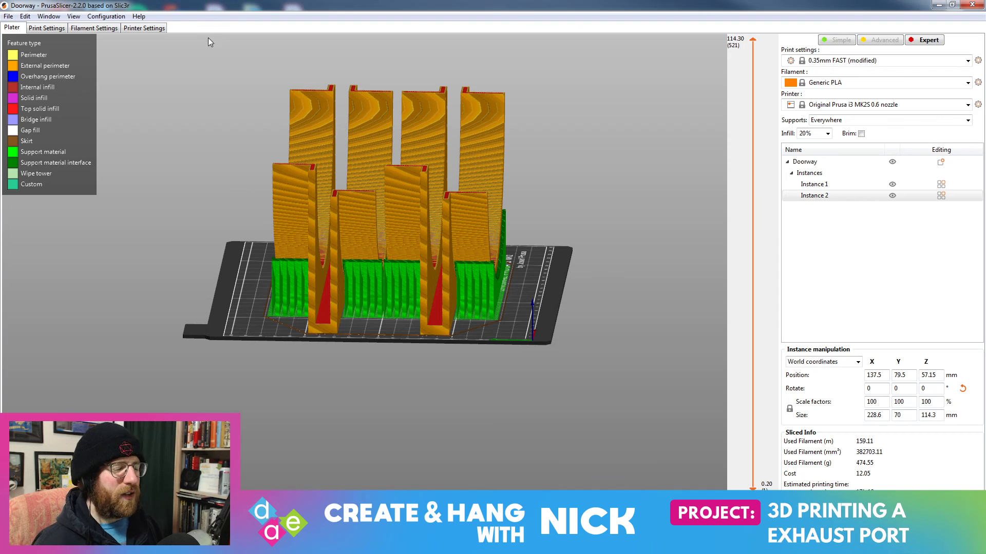
- Switch to FreeCAD and inspect the Doorway body from its front face and its slotted side
{"action": "key", "text": "alt+Tab"}
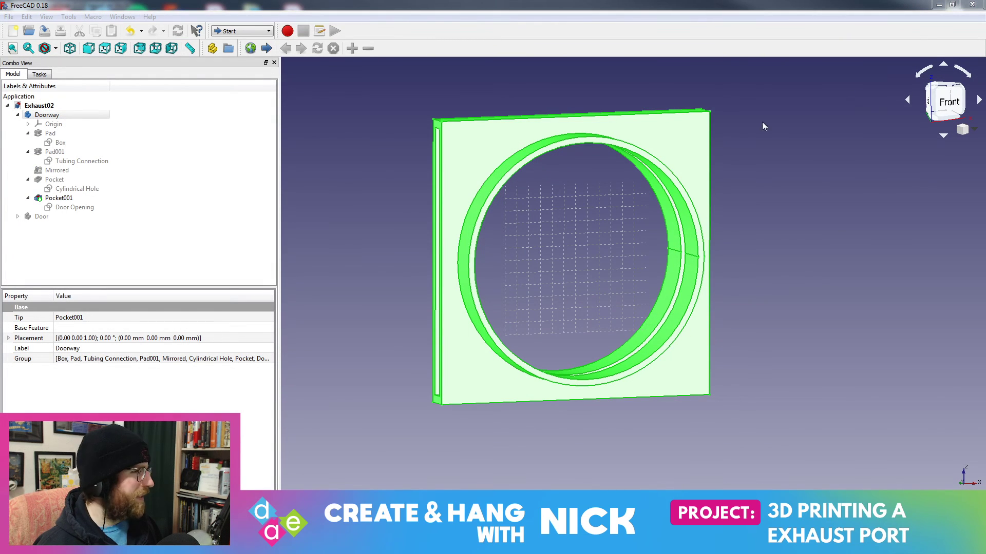
{"action": "left_click", "coordinate": [772, 276]}
{"action": "middle_click_drag", "start_coordinate": [772, 276], "coordinate": [792, 282]}
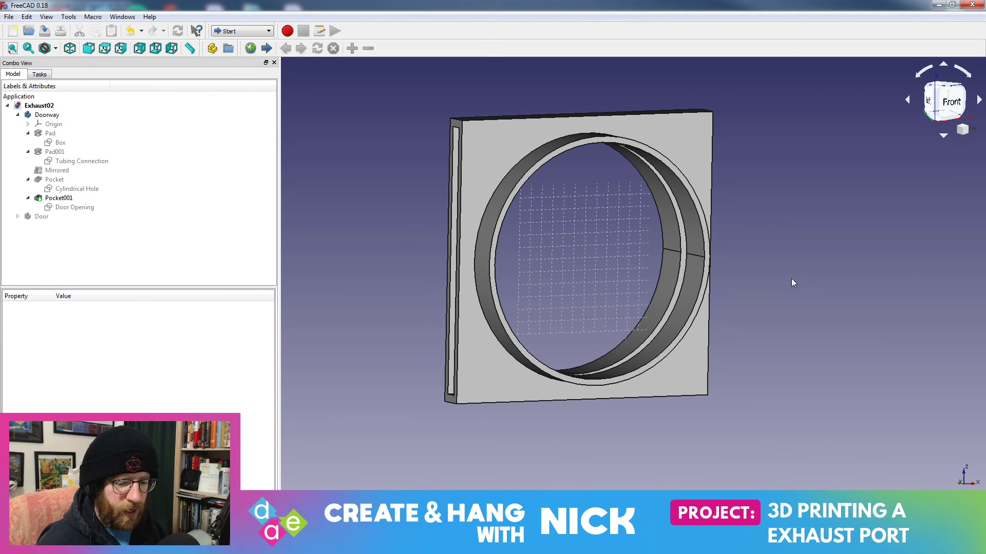
{"action": "middle_click_drag", "start_coordinate": [532, 263], "coordinate": [726, 248]}
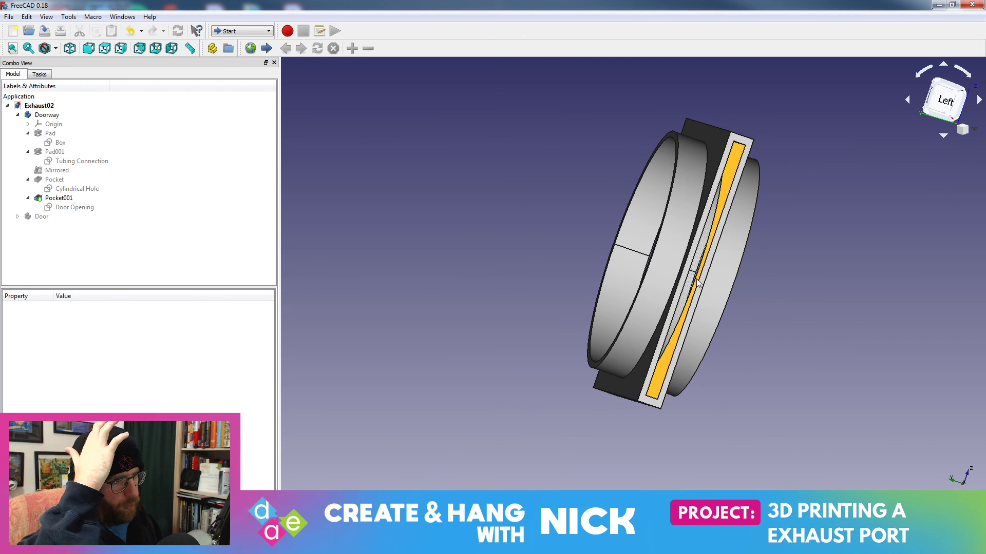
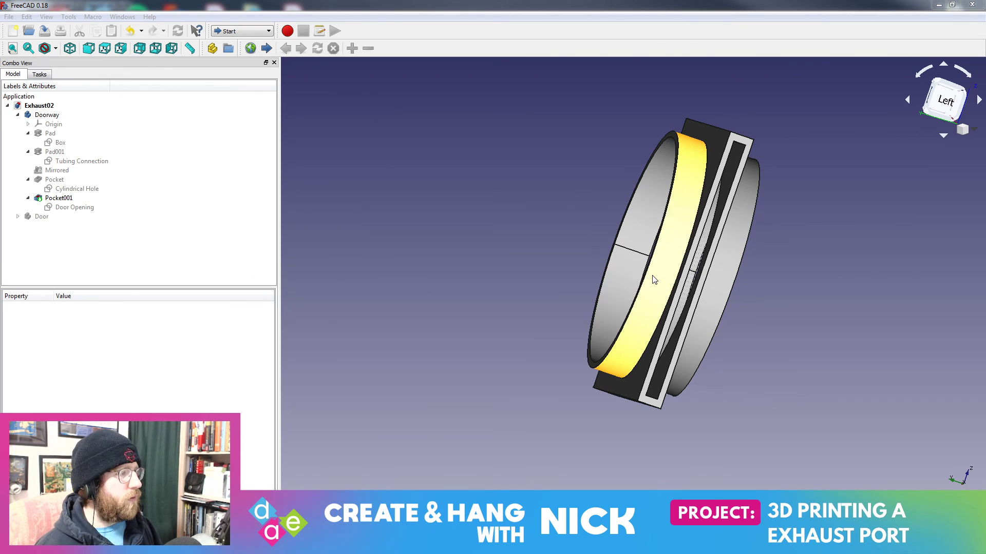
{"action": "middle_click_drag", "start_coordinate": [657, 278], "coordinate": [541, 228]}
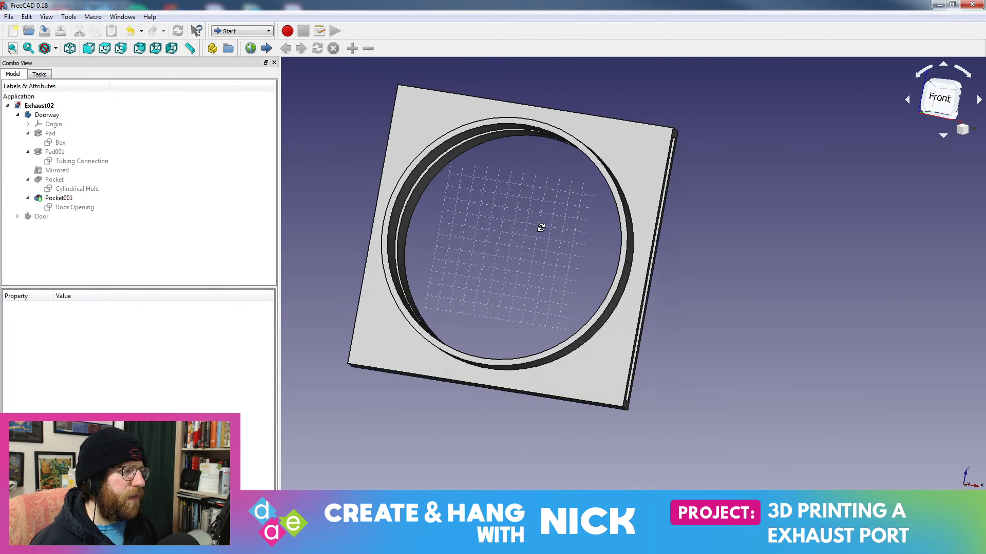
{"action": "scroll", "coordinate": [549, 228], "scroll_direction": "up", "scroll_amount": 5}
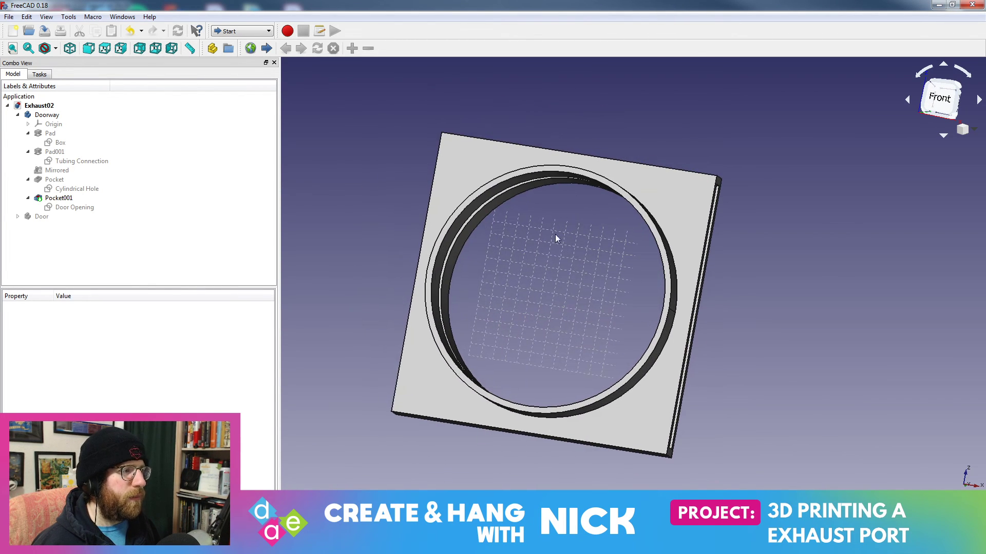
{"action": "left_click", "coordinate": [241, 31]}
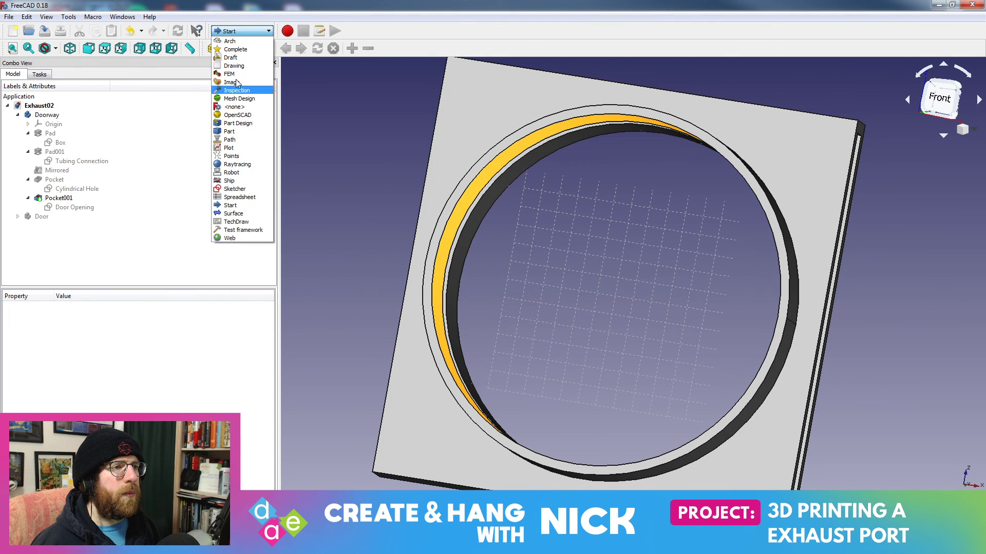
{"action": "left_click", "coordinate": [238, 124]}
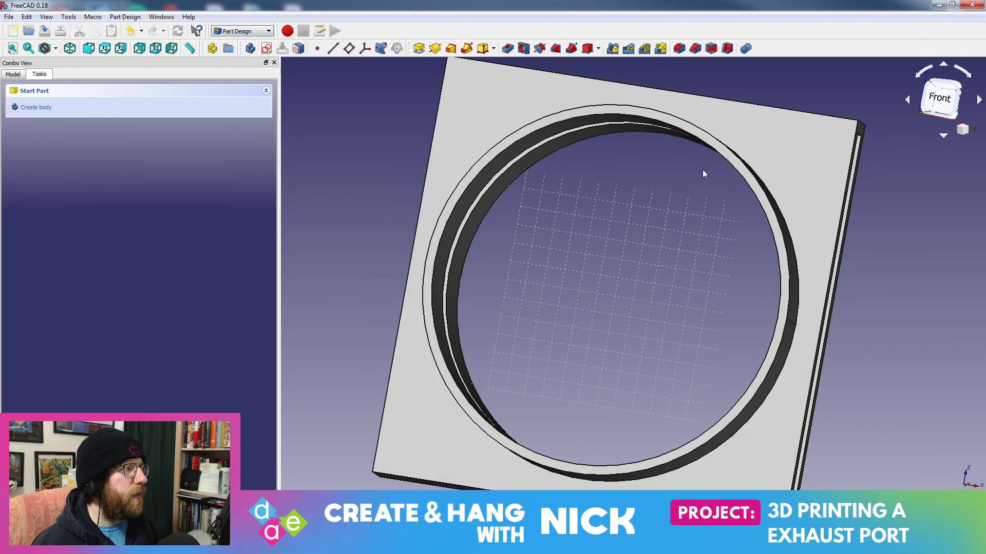
{"action": "left_click", "coordinate": [241, 31]}
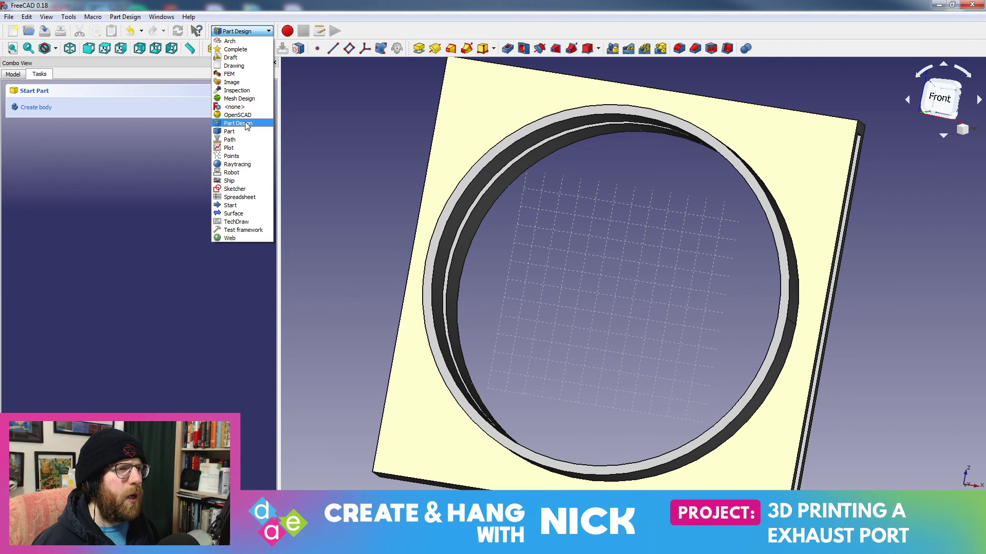
{"action": "left_click", "coordinate": [241, 189]}
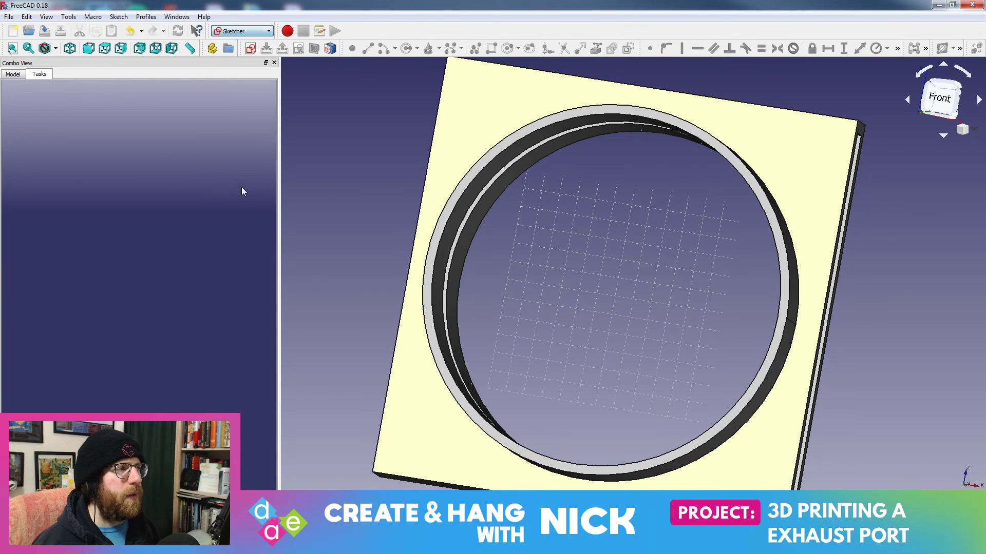
{"action": "left_click", "coordinate": [13, 75]}
{"action": "middle_click_drag", "start_coordinate": [356, 214], "coordinate": [319, 118]}
- Switch to the Part workbench and measure the linear distance between the two ends of the doorway's upper front edge
{"action": "left_click", "coordinate": [252, 31]}
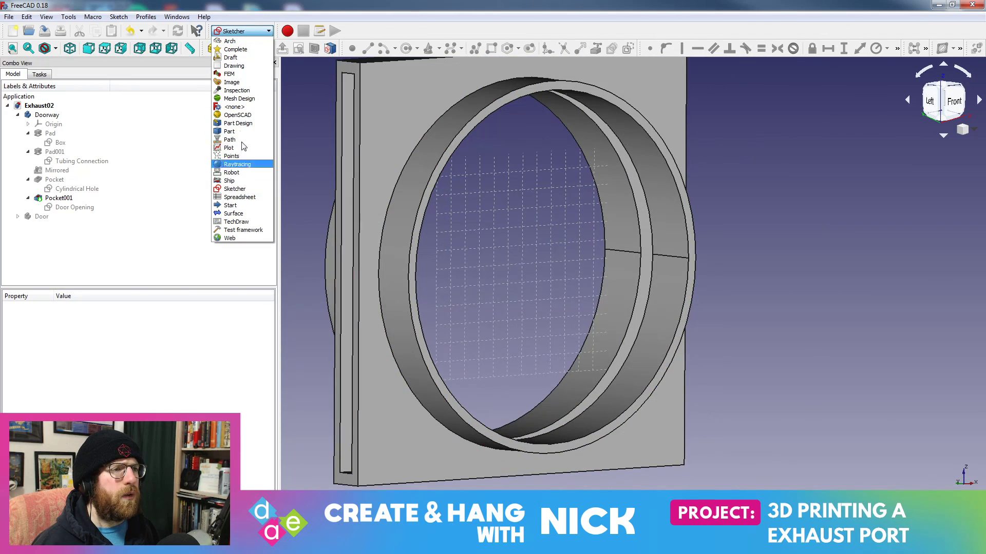
{"action": "left_click", "coordinate": [242, 131]}
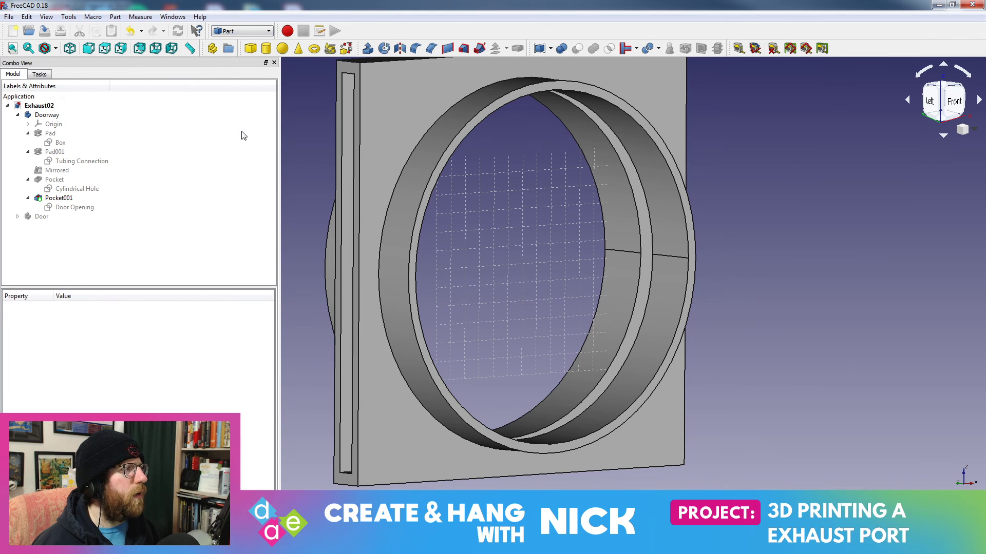
{"action": "left_click", "coordinate": [746, 51]}
{"action": "mouse_move", "coordinate": [712, 98]}
{"action": "middle_mouse_down"}
{"action": "mouse_move", "coordinate": [751, 156]}
{"action": "mouse_move", "coordinate": [673, 159]}
{"action": "mouse_move", "coordinate": [714, 105]}
{"action": "middle_mouse_up"}
{"action": "left_click", "coordinate": [714, 104]}
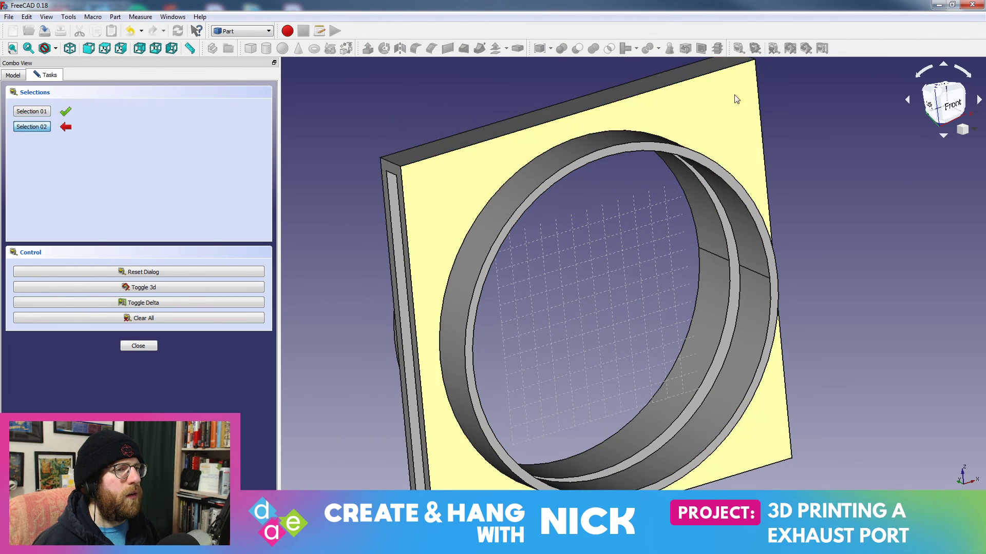
{"action": "left_click", "coordinate": [754, 61]}
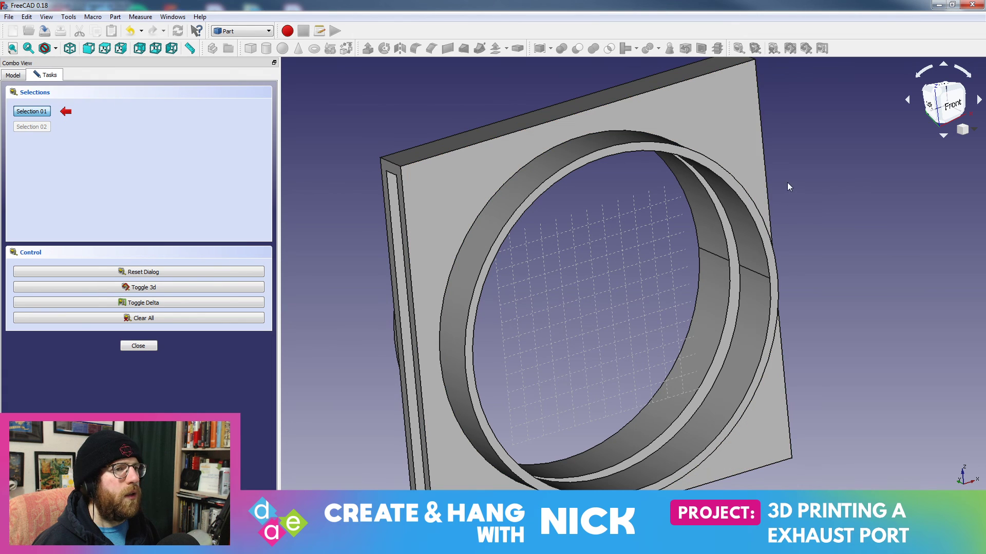
{"action": "middle_click_drag", "start_coordinate": [837, 138], "coordinate": [770, 197]}
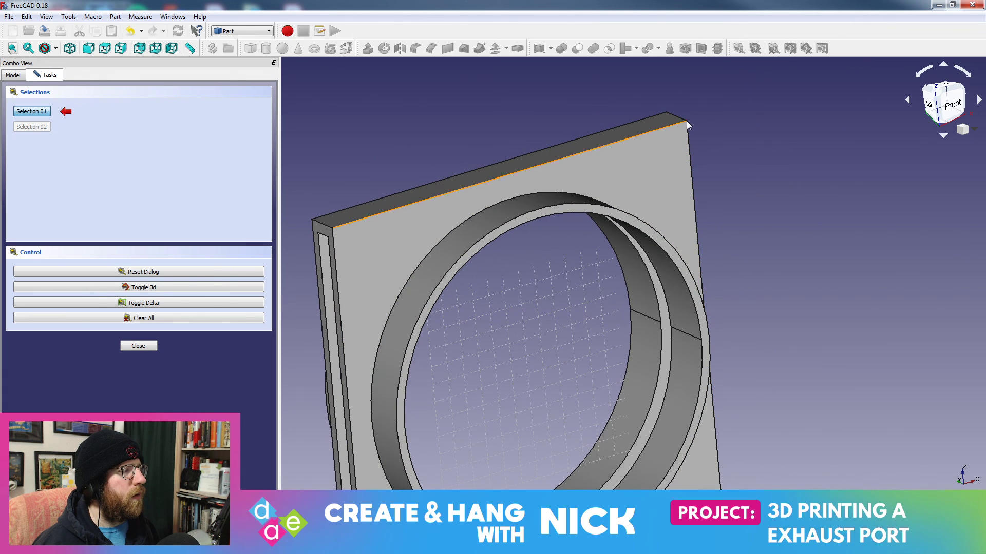
{"action": "left_click", "coordinate": [688, 120]}
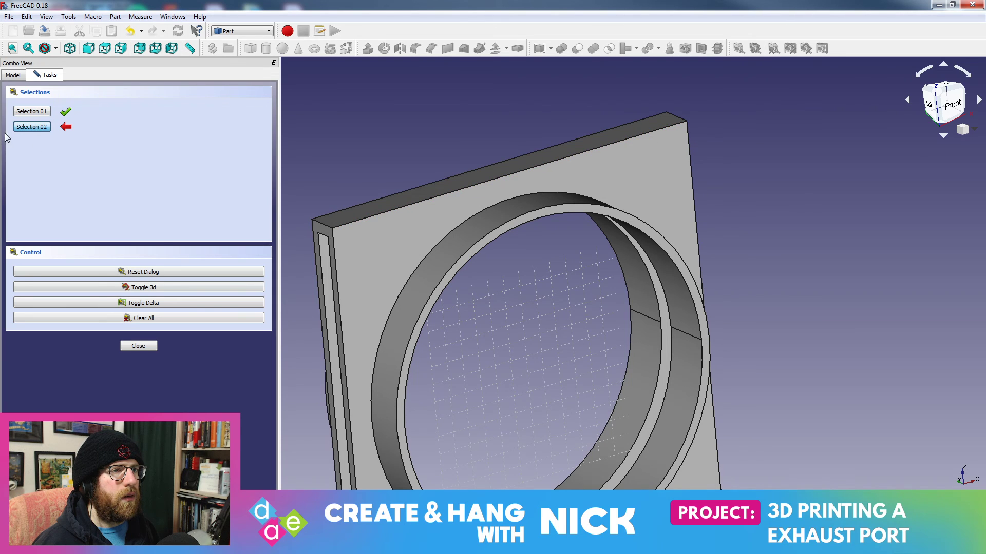
{"action": "left_click", "coordinate": [333, 226]}
{"action": "middle_click_drag", "start_coordinate": [708, 231], "coordinate": [688, 224]}
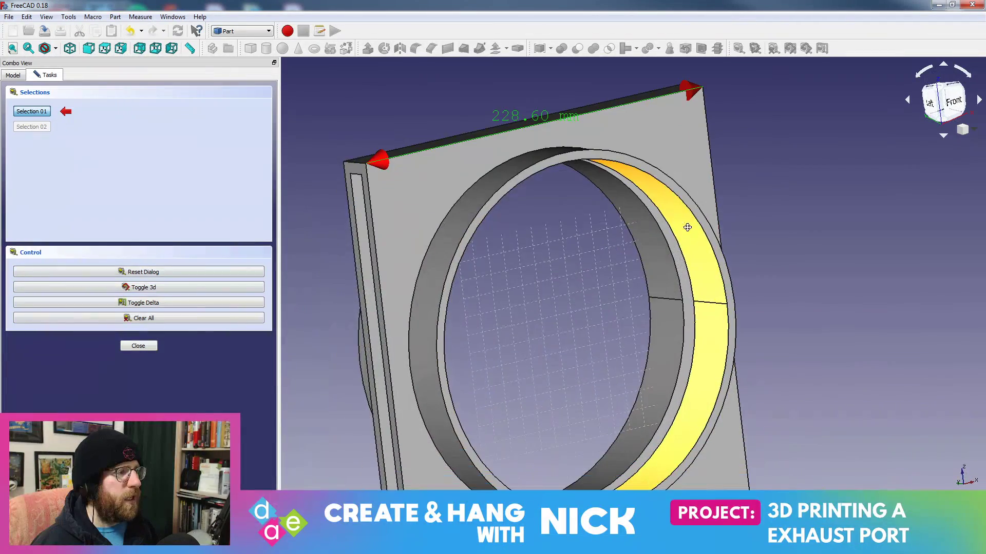
- Measure the distance from the doorway's upper front edge to the outer edge of the tubing ring
{"action": "scroll", "coordinate": [697, 302], "scroll_direction": "down", "scroll_amount": 5}
{"action": "key", "text": "1"}
{"action": "scroll", "coordinate": [652, 272], "scroll_direction": "up", "scroll_amount": 5}
{"action": "scroll", "coordinate": [565, 356], "scroll_direction": "down", "scroll_amount": 6}
{"action": "middle_click_drag", "start_coordinate": [570, 323], "coordinate": [644, 359]}
{"action": "scroll", "coordinate": [644, 360], "scroll_direction": "up", "scroll_amount": 4}
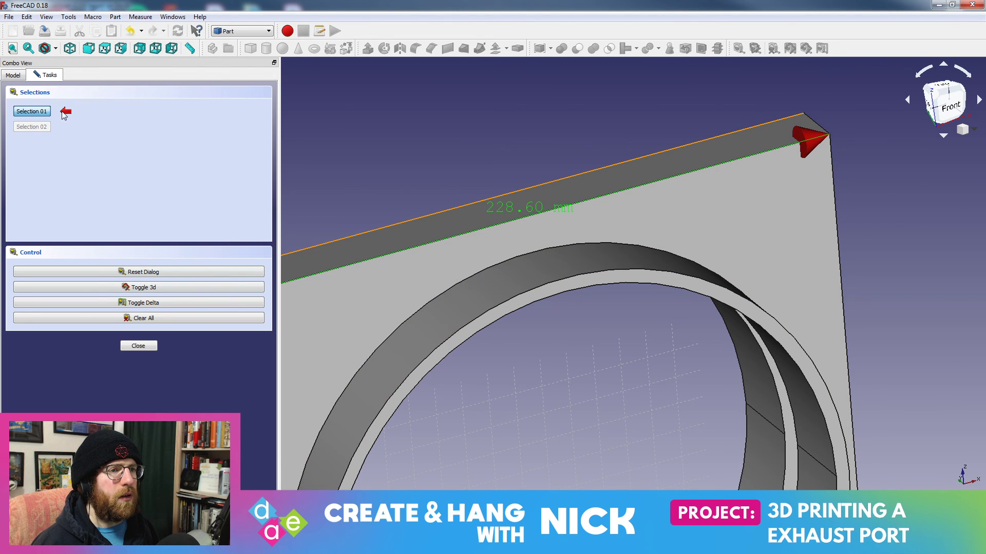
{"action": "left_click", "coordinate": [506, 226]}
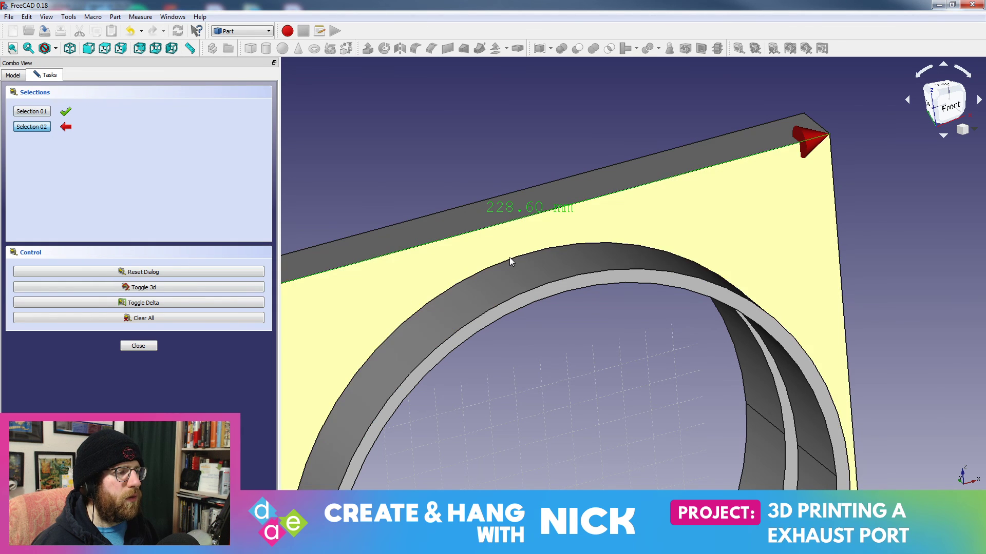
{"action": "left_click", "coordinate": [527, 253]}
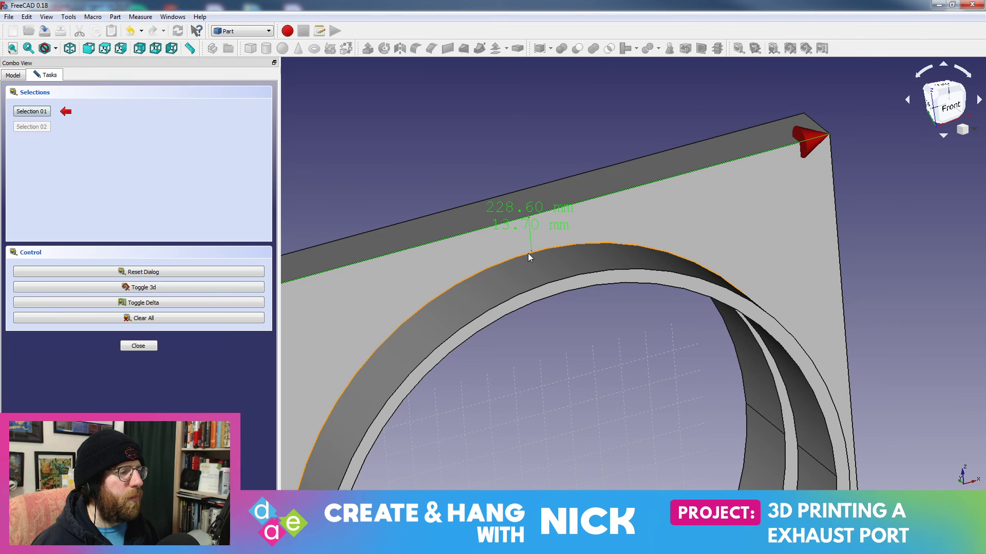
- Examine the tubing ring's position on the doorway plate from the front, the slotted side and above
{"action": "mouse_move", "coordinate": [562, 300]}
{"action": "middle_mouse_down"}
{"action": "mouse_move", "coordinate": [623, 337]}
{"action": "mouse_move", "coordinate": [556, 319]}
{"action": "middle_mouse_up"}
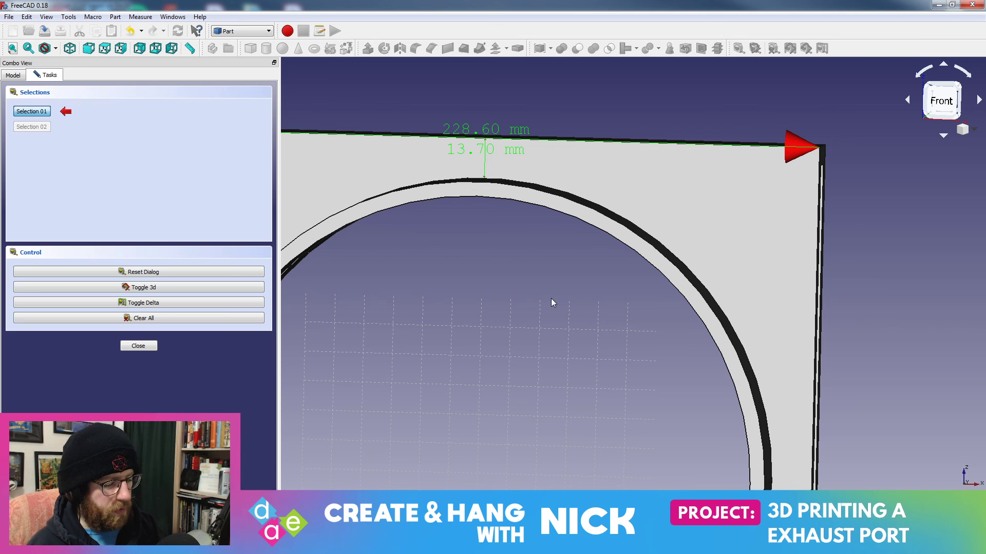
{"action": "scroll", "coordinate": [431, 375], "scroll_direction": "down", "scroll_amount": 6}
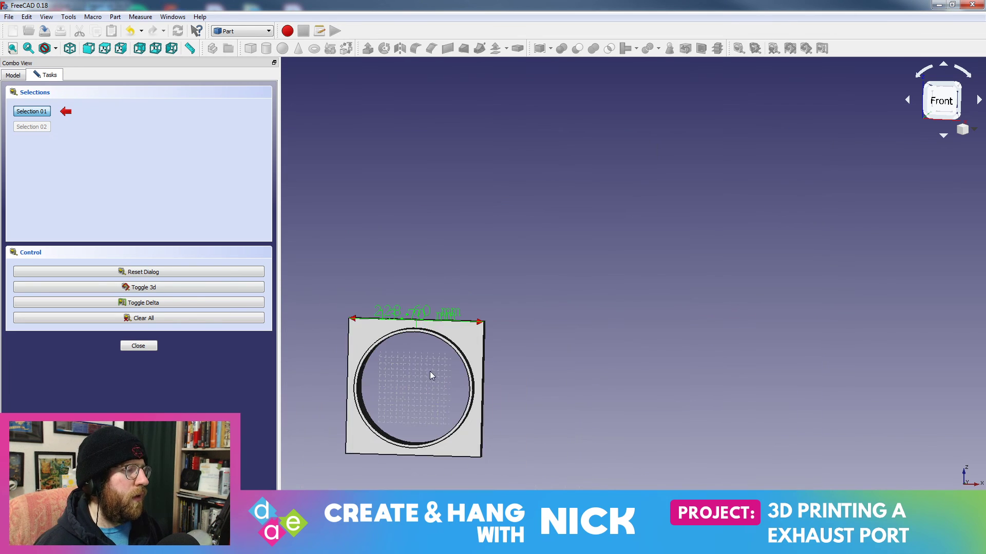
{"action": "scroll", "coordinate": [460, 383], "scroll_direction": "up", "scroll_amount": 5}
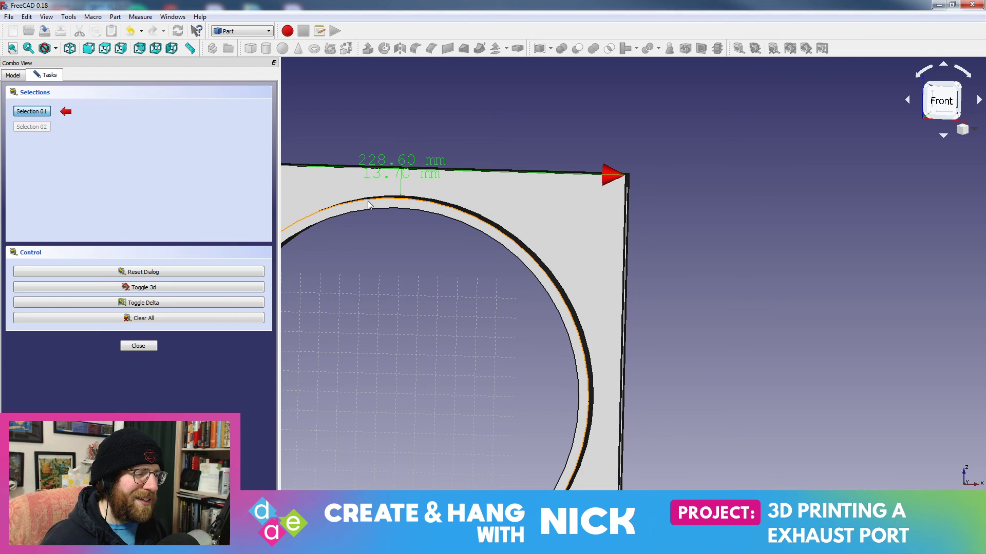
{"action": "scroll", "coordinate": [390, 205], "scroll_direction": "down", "scroll_amount": 2}
{"action": "middle_click_drag", "start_coordinate": [421, 206], "coordinate": [462, 198]}
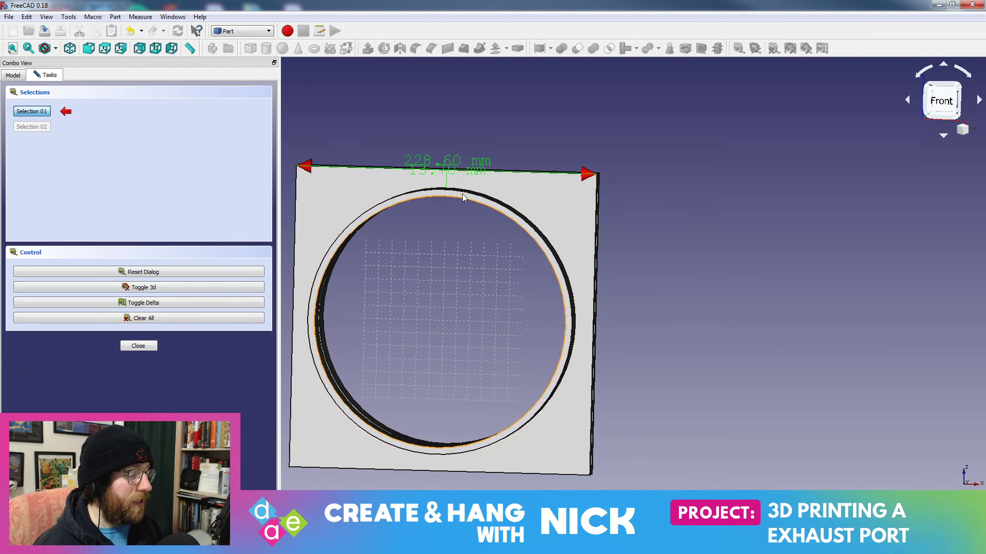
{"action": "middle_click_drag", "start_coordinate": [417, 289], "coordinate": [596, 322]}
{"action": "middle_click_drag", "start_coordinate": [688, 412], "coordinate": [569, 304]}
{"action": "scroll", "coordinate": [589, 283], "scroll_direction": "up", "scroll_amount": 3}
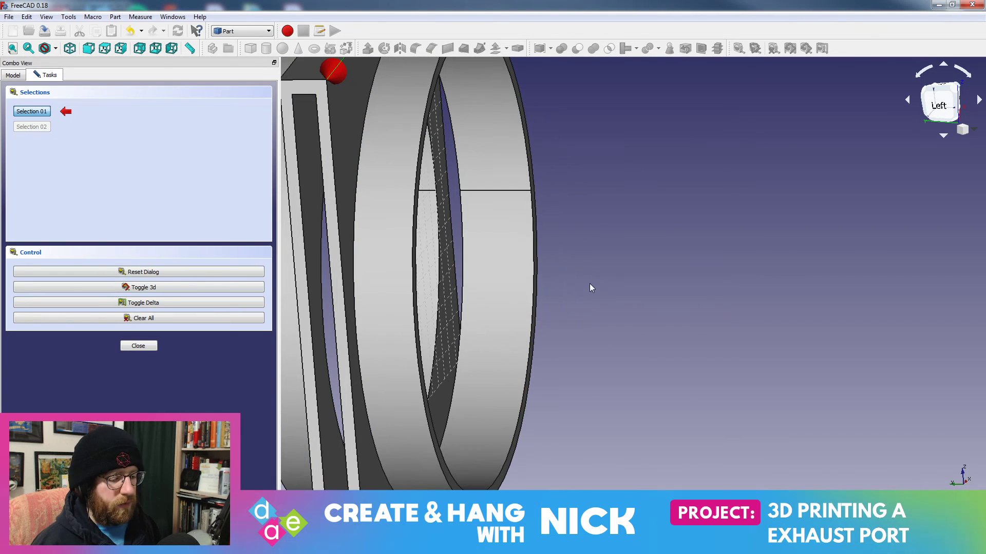
{"action": "middle_click_drag", "start_coordinate": [536, 266], "coordinate": [562, 202]}
{"action": "scroll", "coordinate": [572, 284], "scroll_direction": "up", "scroll_amount": 4}
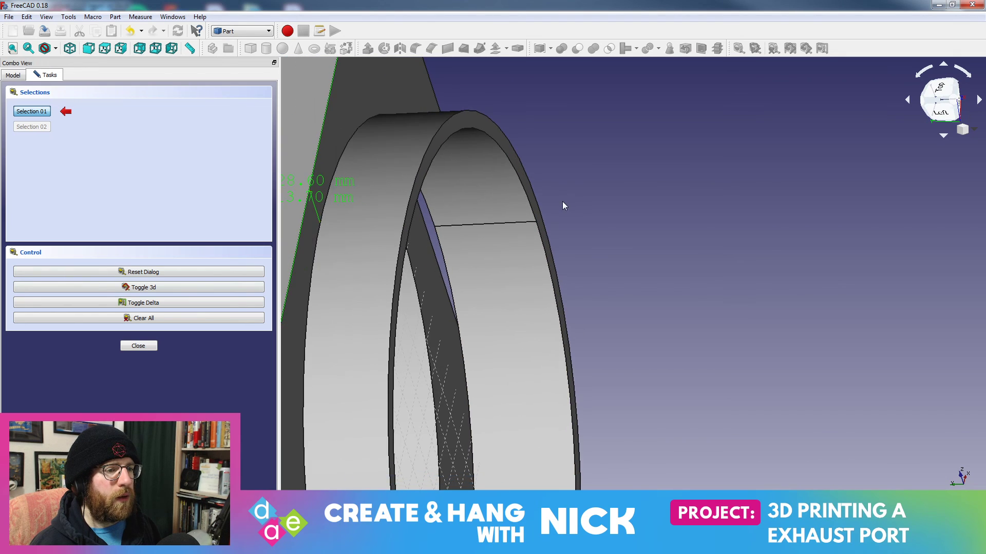
- Clear the existing measurements and measure how far the tubing ring projects from the doorway's face
{"action": "left_click", "coordinate": [140, 318]}
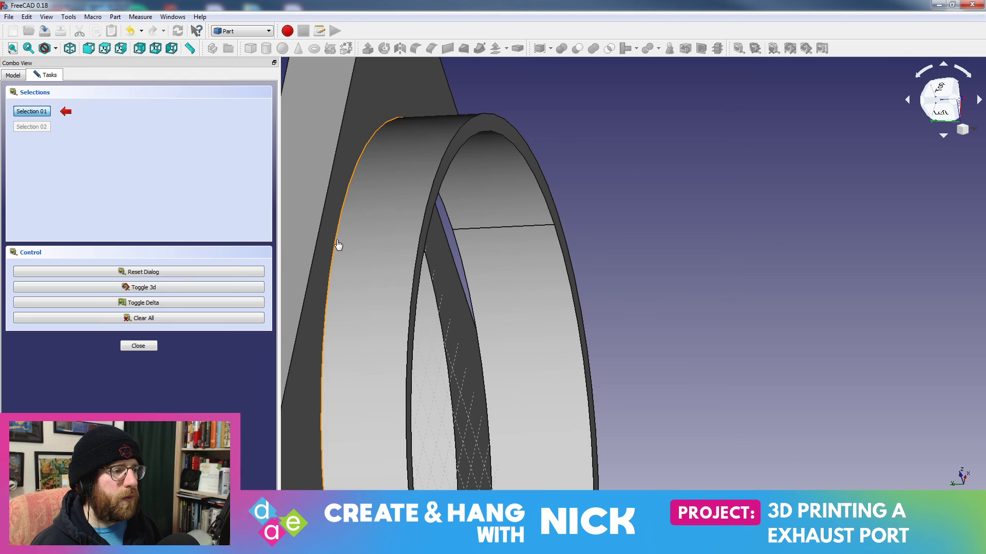
{"action": "left_click", "coordinate": [425, 240]}
{"action": "middle_click_drag", "start_coordinate": [611, 266], "coordinate": [394, 342]}
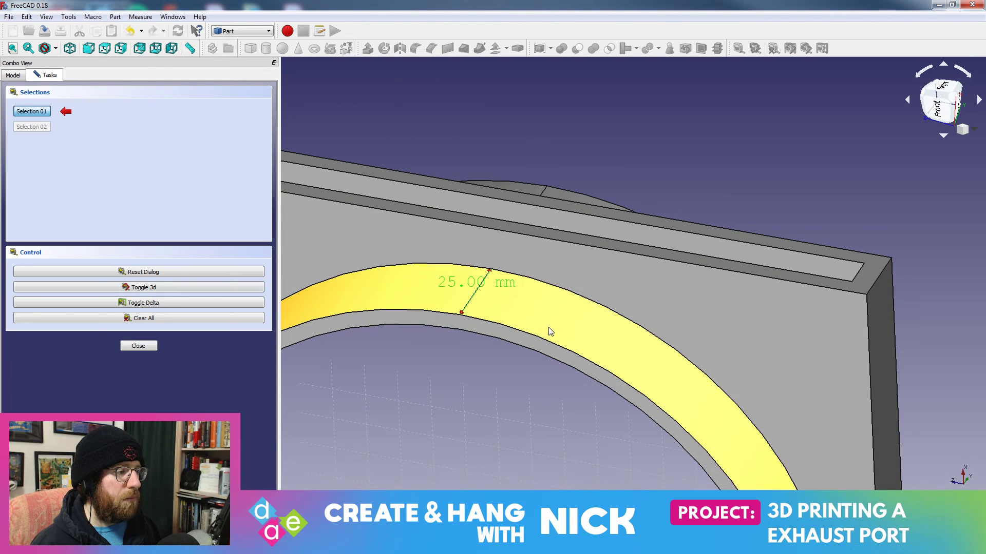
{"action": "scroll", "coordinate": [550, 330], "scroll_direction": "down", "scroll_amount": 5}
{"action": "scroll", "coordinate": [559, 394], "scroll_direction": "up", "scroll_amount": 1}
{"action": "middle_click_drag", "start_coordinate": [559, 394], "coordinate": [605, 396]}
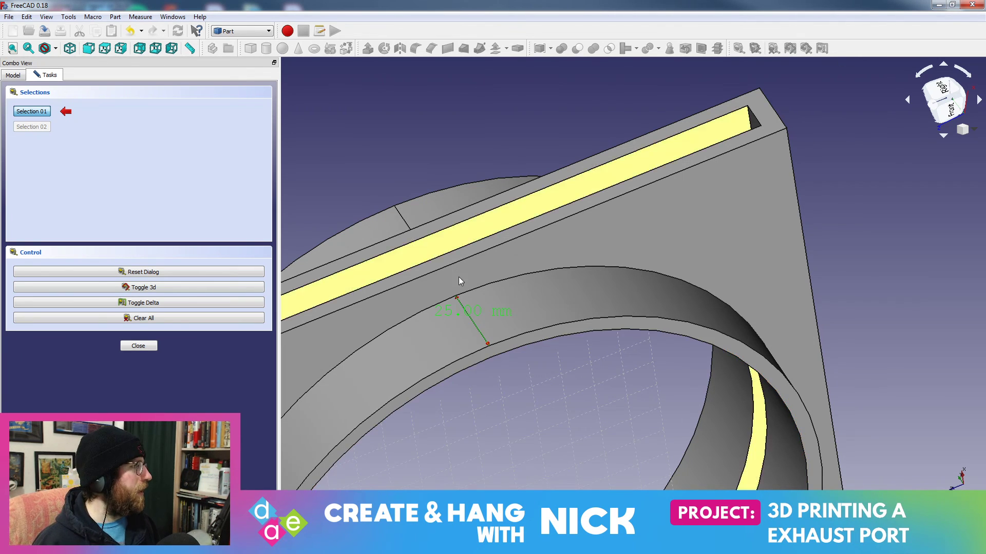
- Clear all measurements from the doorway and close the linear measuring task
{"action": "left_click", "coordinate": [14, 75]}
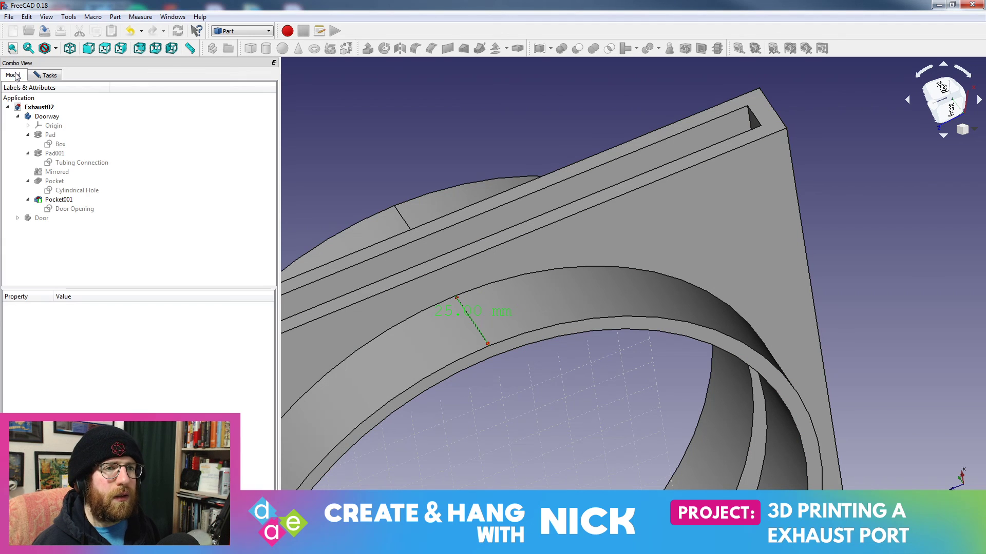
{"action": "scroll", "coordinate": [444, 168], "scroll_direction": "down", "scroll_amount": 5}
{"action": "scroll", "coordinate": [539, 226], "scroll_direction": "up", "scroll_amount": 10}
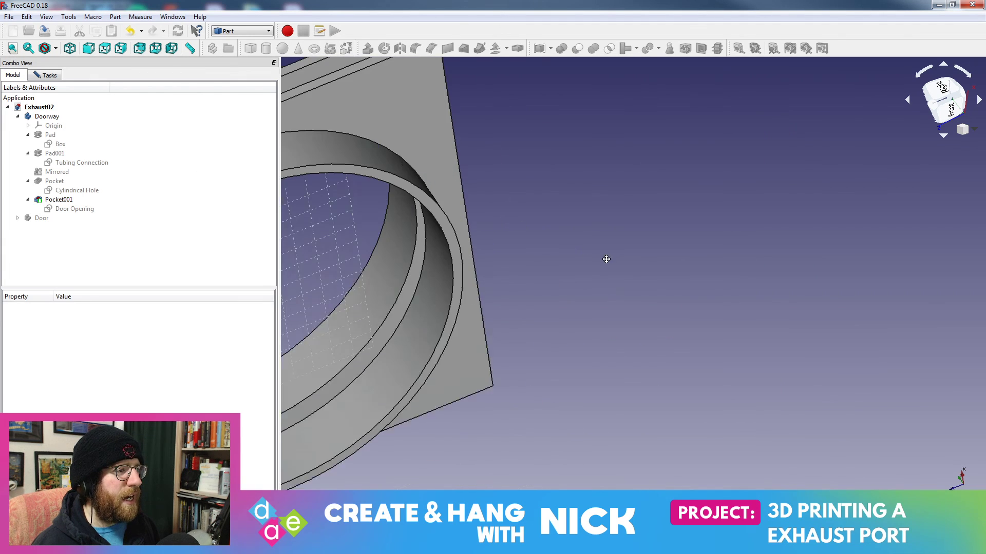
{"action": "left_click", "coordinate": [50, 76]}
{"action": "left_click", "coordinate": [149, 318]}
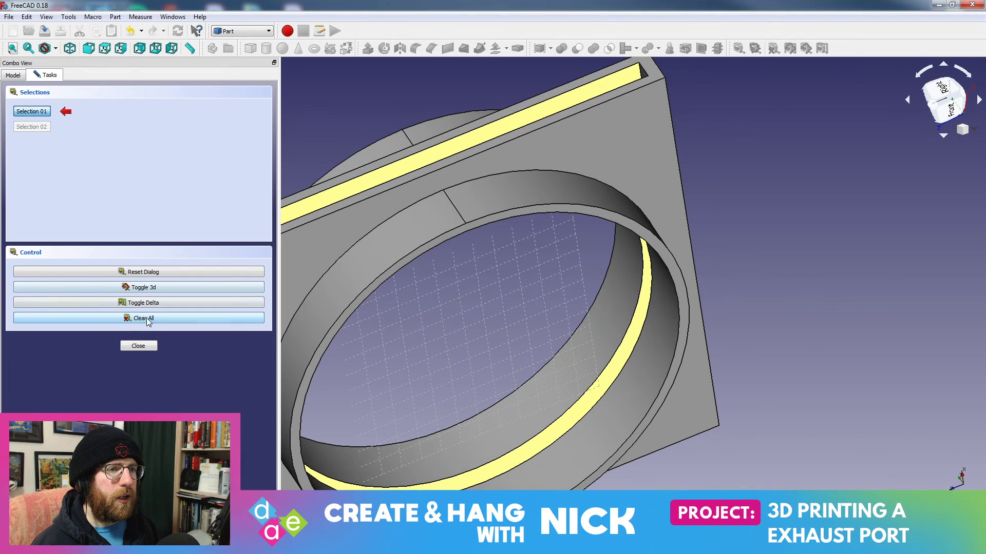
{"action": "left_click", "coordinate": [137, 345]}
{"action": "middle_click_drag", "start_coordinate": [631, 260], "coordinate": [703, 161]}
- Measure how far the tubing ring projects from the doorway's face and close the linear measuring task
{"action": "left_click", "coordinate": [740, 48]}
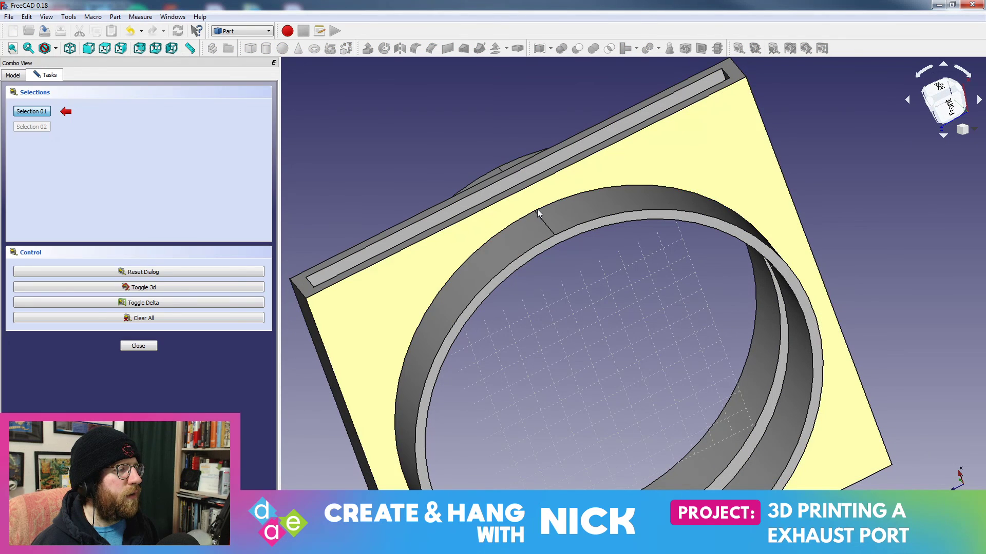
{"action": "left_click", "coordinate": [543, 220]}
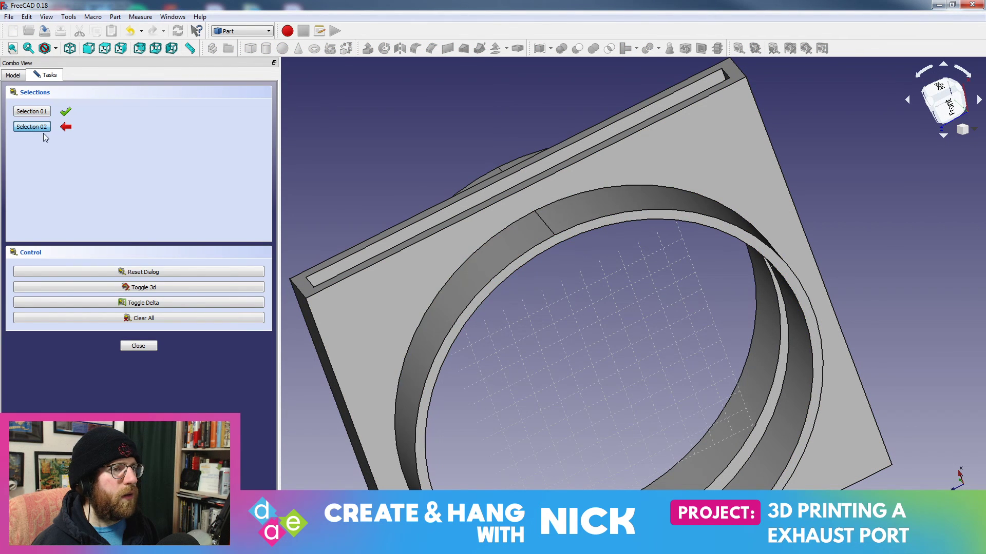
{"action": "left_click", "coordinate": [546, 221]}
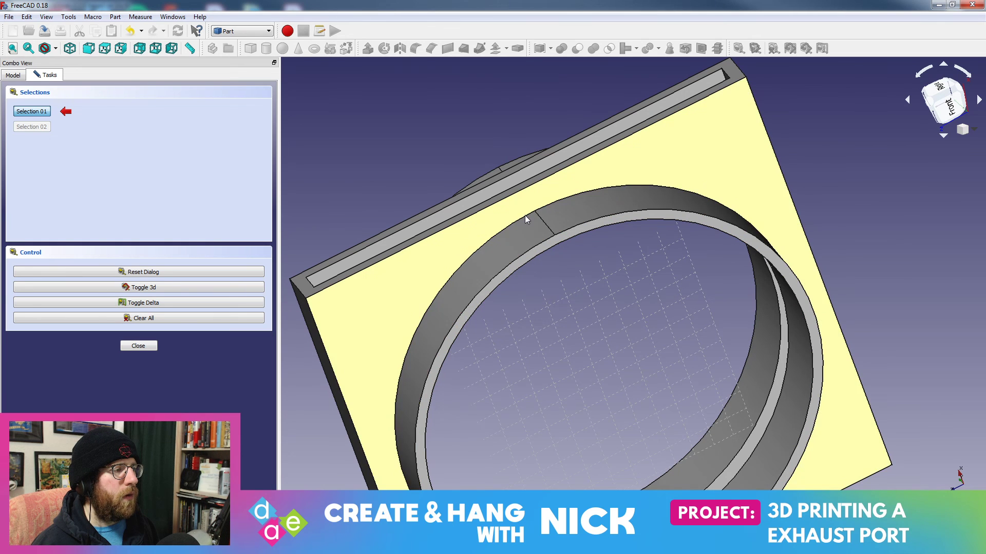
{"action": "scroll", "coordinate": [524, 219], "scroll_direction": "up", "scroll_amount": 3}
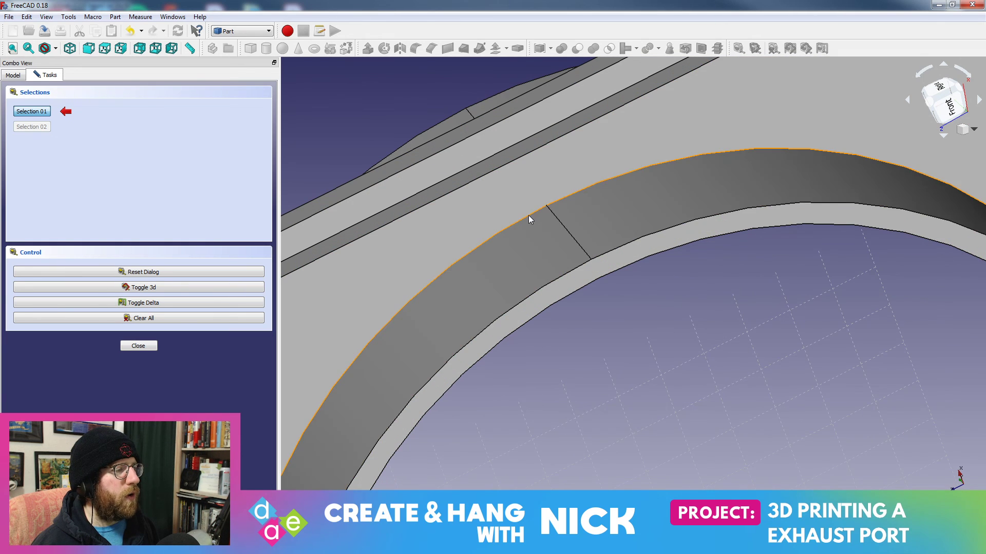
{"action": "left_click", "coordinate": [528, 216]}
{"action": "left_click", "coordinate": [573, 270]}
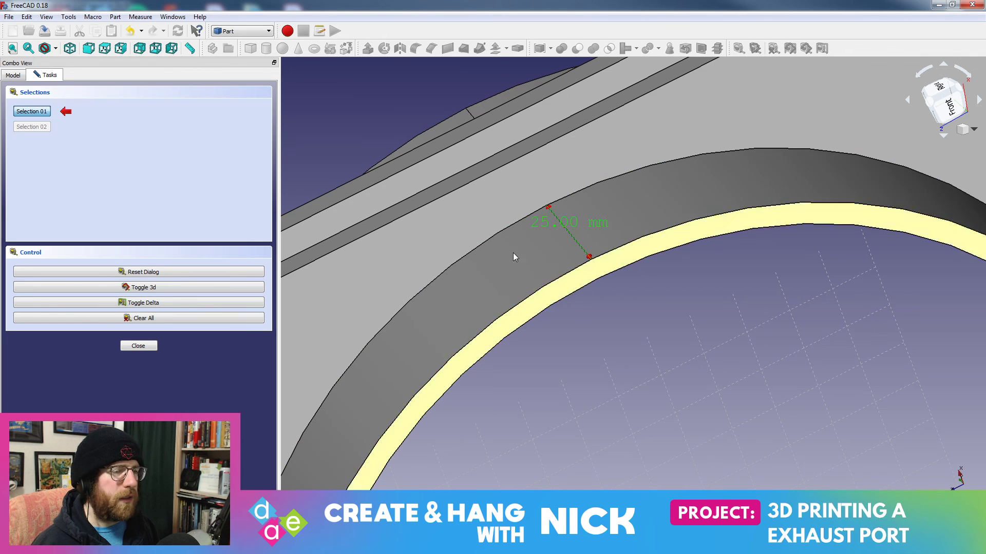
{"action": "left_click", "coordinate": [140, 346]}
- Set the pad length of the doorway's tubing connection (Pad001) to 20 mm
{"action": "scroll", "coordinate": [618, 318], "scroll_direction": "down", "scroll_amount": 5}
{"action": "scroll", "coordinate": [619, 318], "scroll_direction": "up", "scroll_amount": 1}
{"action": "left_click", "coordinate": [74, 153]}
{"action": "middle_click_drag", "start_coordinate": [556, 291], "coordinate": [545, 227]}
{"action": "middle_click_drag", "start_coordinate": [599, 190], "coordinate": [462, 308]}
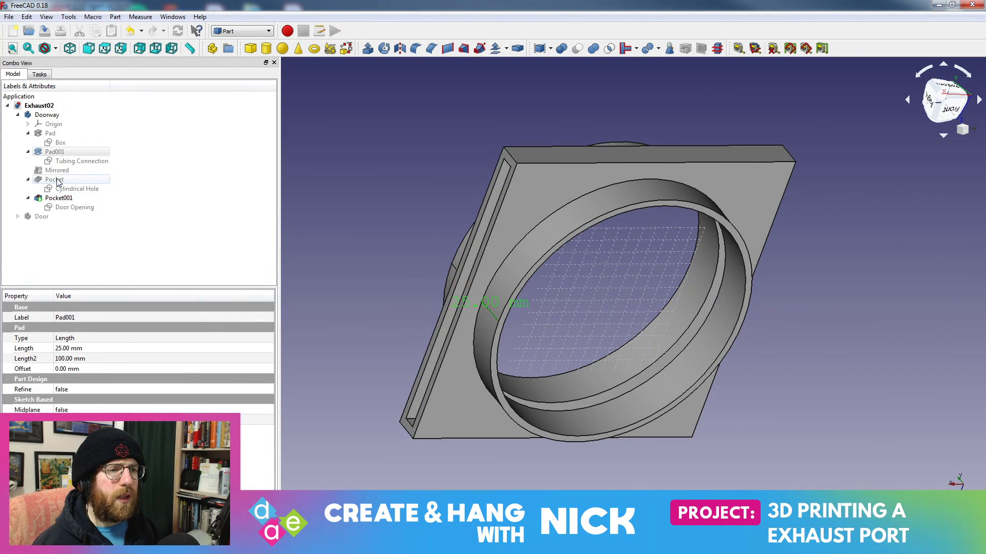
{"action": "left_click", "coordinate": [83, 153]}
{"action": "double_click", "coordinate": [83, 154]}
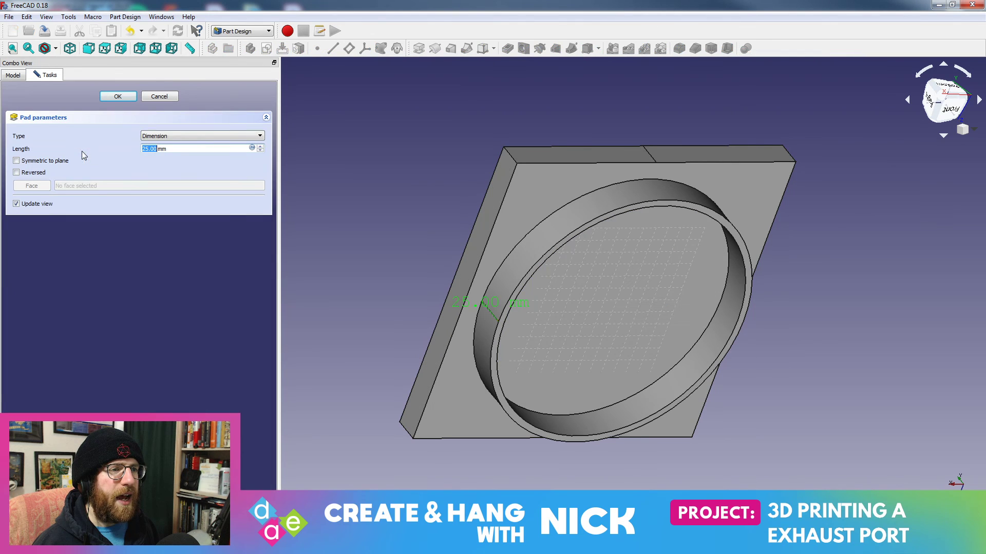
{"action": "left_click", "coordinate": [148, 149]}
{"action": "key", "text": "BackSpace"}
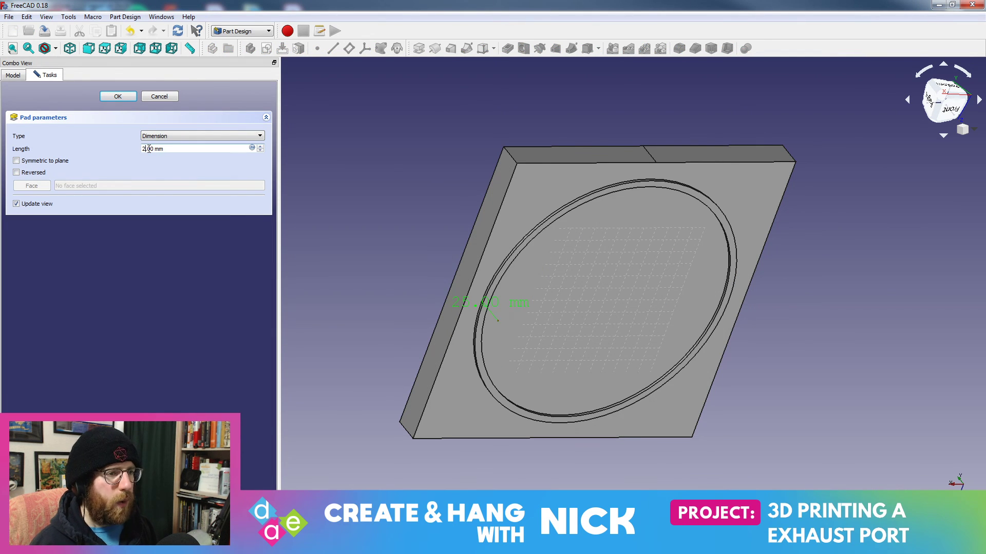
{"action": "type", "text": "0"}
{"action": "key", "text": "Return"}
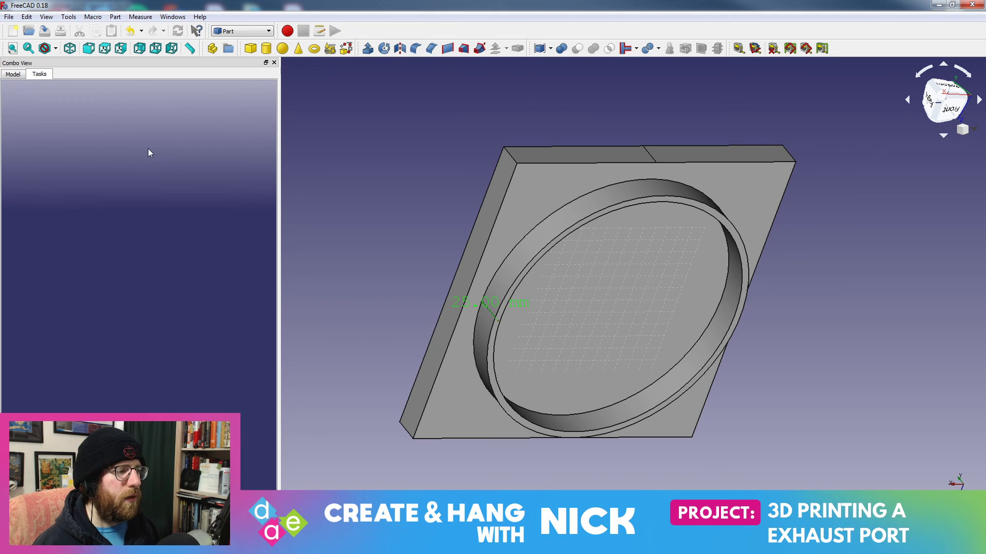
- Make the doorway's final pocket feature, Pocket001, visible again in the model
{"action": "left_click", "coordinate": [23, 76]}
{"action": "middle_click_drag", "start_coordinate": [530, 220], "coordinate": [633, 354]}
{"action": "mouse_move", "coordinate": [567, 308]}
{"action": "middle_mouse_down"}
{"action": "mouse_move", "coordinate": [632, 317]}
{"action": "mouse_move", "coordinate": [557, 302]}
{"action": "middle_mouse_up"}
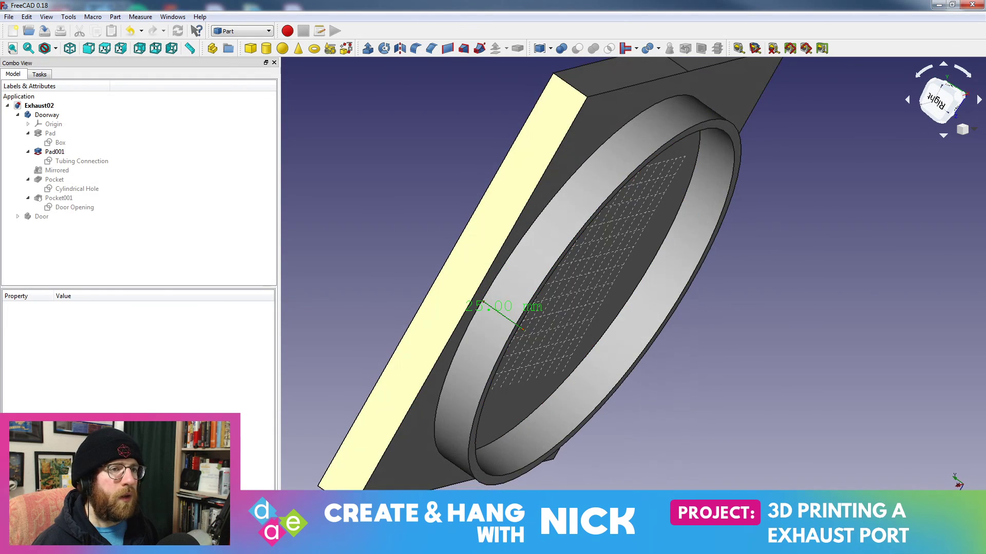
{"action": "left_click", "coordinate": [59, 199]}
{"action": "key", "text": "space"}
- Clear the remaining measurement from the tubing ring and close the linear measuring task
{"action": "middle_click_drag", "start_coordinate": [577, 220], "coordinate": [359, 170]}
{"action": "left_click", "coordinate": [39, 74]}
{"action": "left_click", "coordinate": [13, 75]}
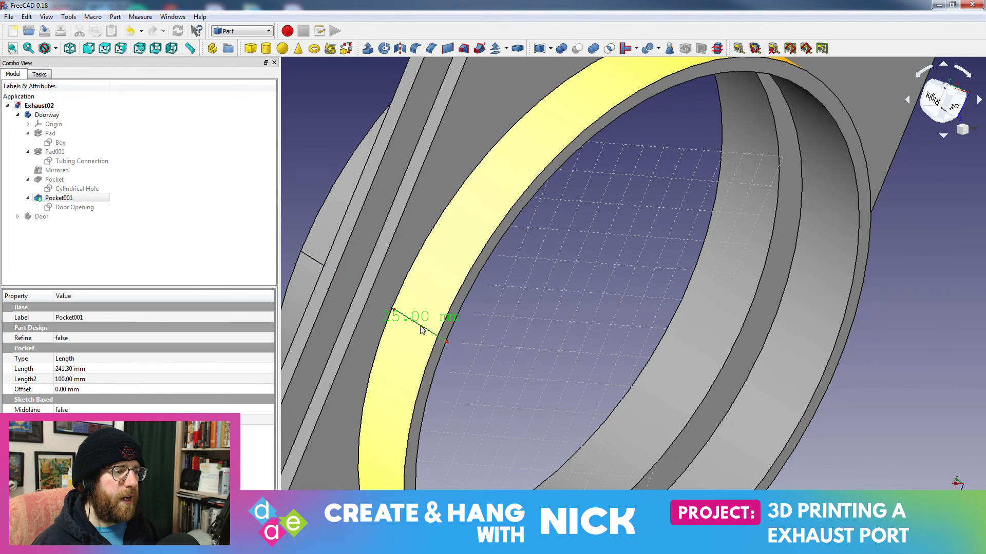
{"action": "left_click", "coordinate": [738, 47]}
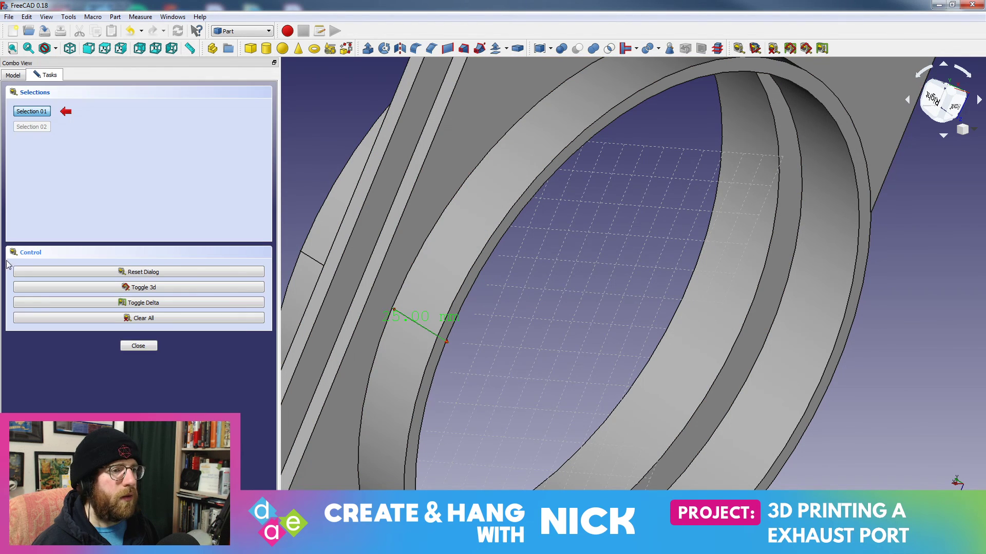
{"action": "left_click", "coordinate": [110, 319]}
{"action": "left_click", "coordinate": [141, 347]}
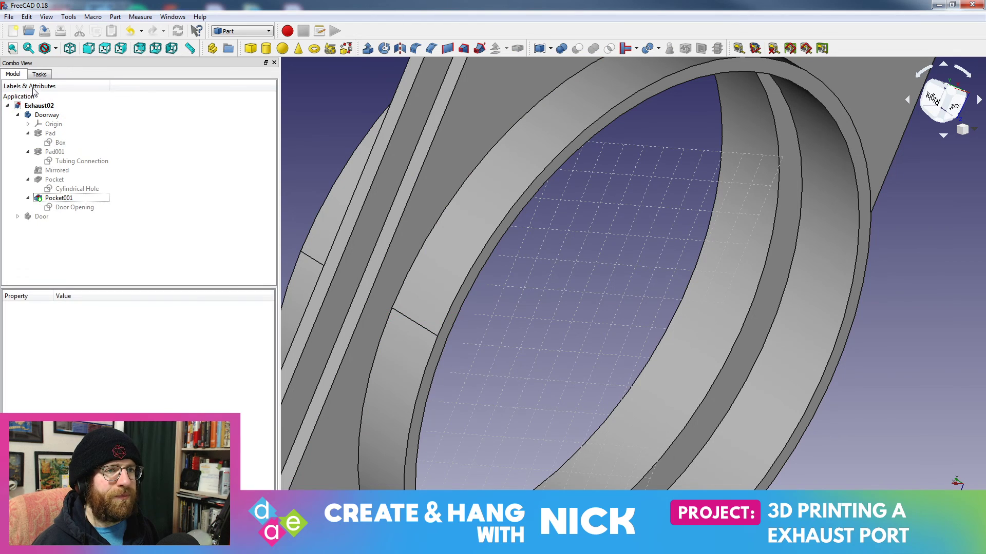
- Review the whole doorway from the front and save the Exhaust02 document
{"action": "scroll", "coordinate": [627, 257], "scroll_direction": "down", "scroll_amount": 8}
{"action": "scroll", "coordinate": [641, 231], "scroll_direction": "up", "scroll_amount": 5}
{"action": "middle_click_drag", "start_coordinate": [608, 236], "coordinate": [488, 261]}
{"action": "scroll", "coordinate": [552, 273], "scroll_direction": "up", "scroll_amount": 3}
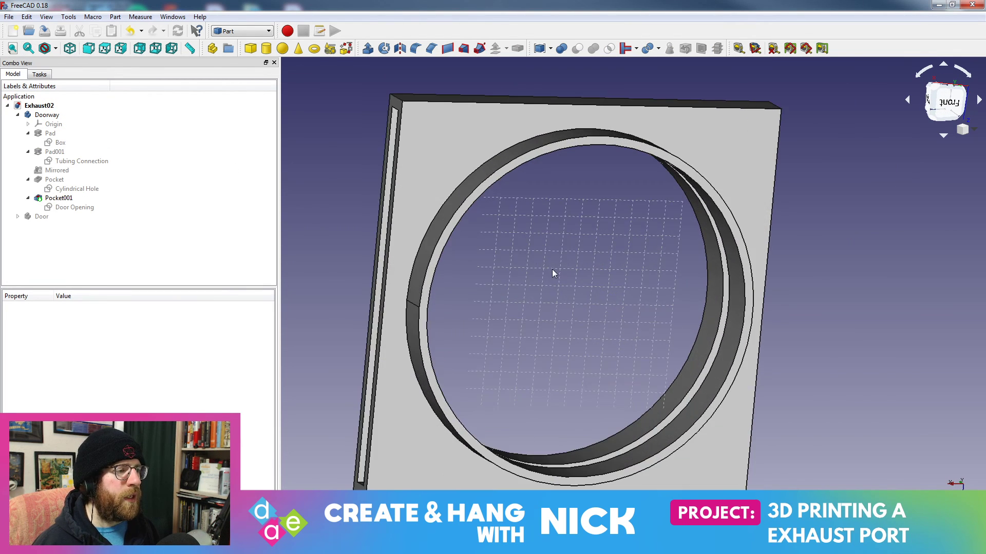
{"action": "left_click", "coordinate": [9, 17]}
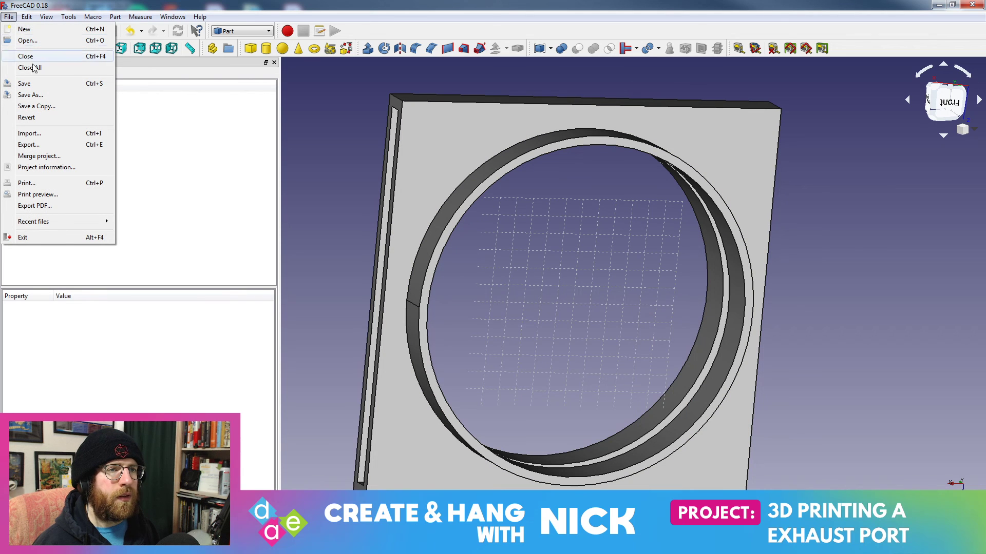
{"action": "left_click", "coordinate": [24, 84]}
{"action": "left_click", "coordinate": [9, 16]}
{"action": "left_click", "coordinate": [37, 148]}
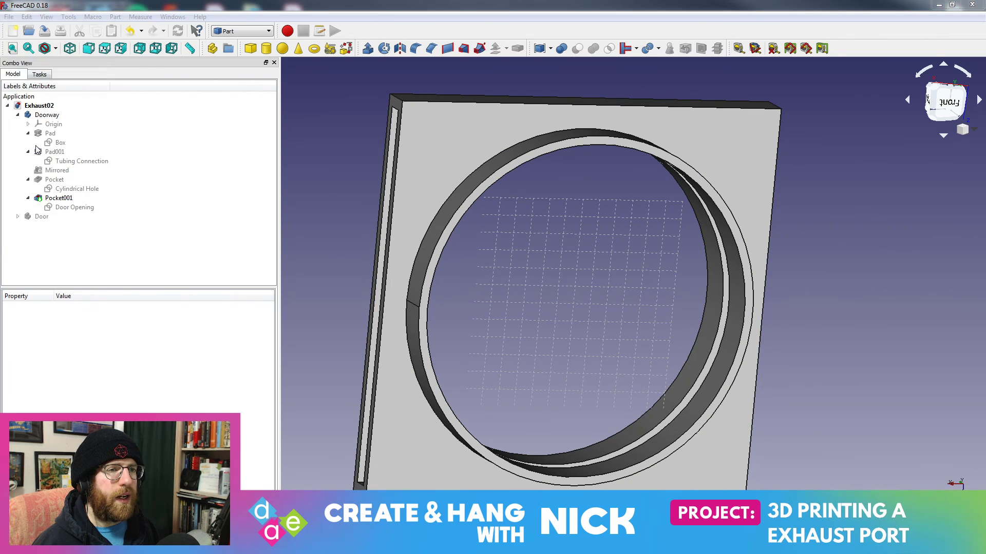
{"action": "left_click", "coordinate": [552, 284]}
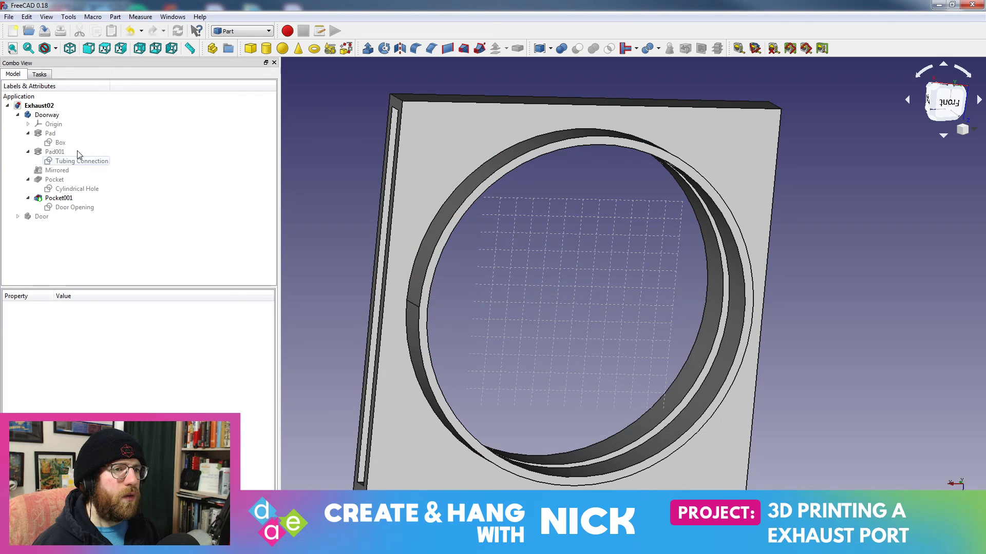
- Export the Doorway body as Doorway.amf in Additive Manufacturing Format, replacing the existing file in the Exhaust Port folder
{"action": "left_click", "coordinate": [45, 116]}
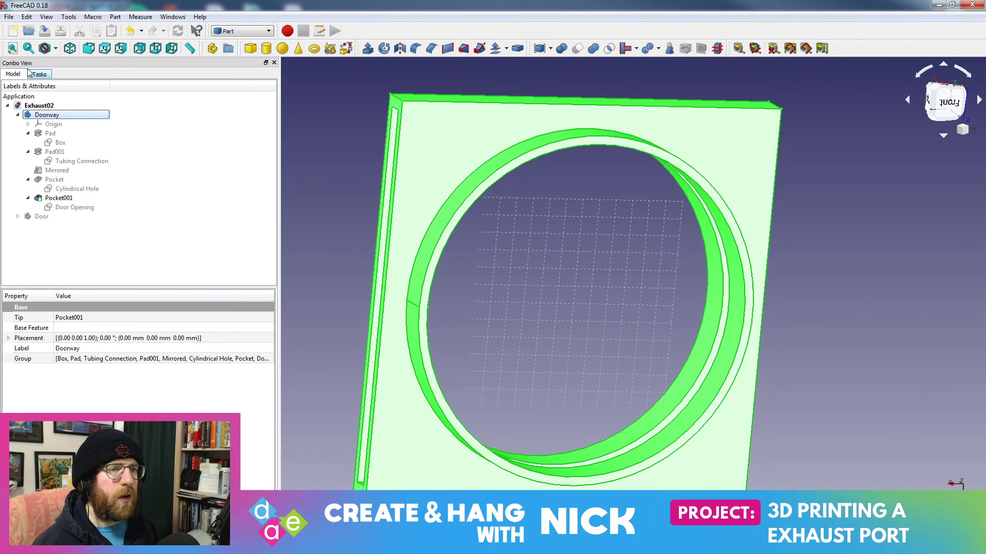
{"action": "left_click", "coordinate": [9, 16]}
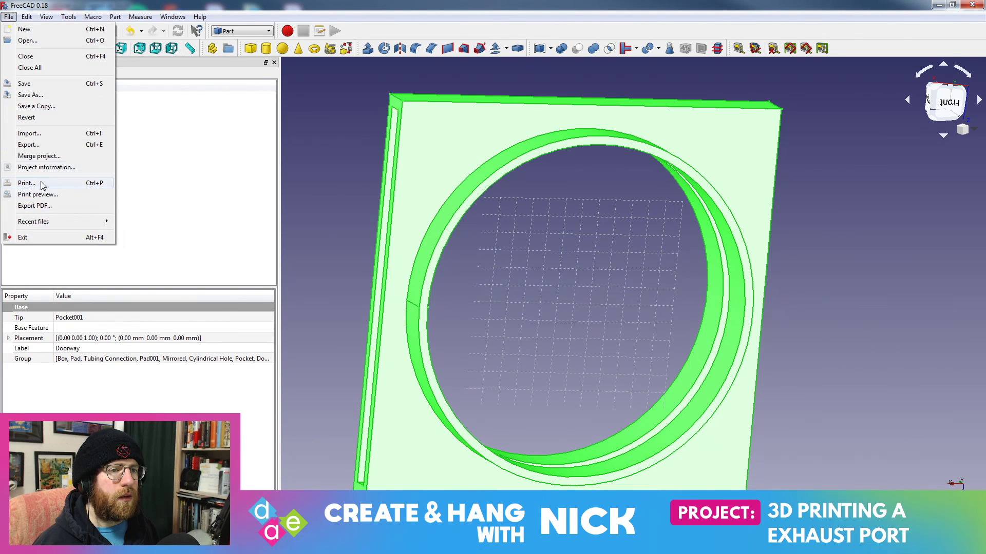
{"action": "left_click", "coordinate": [32, 144]}
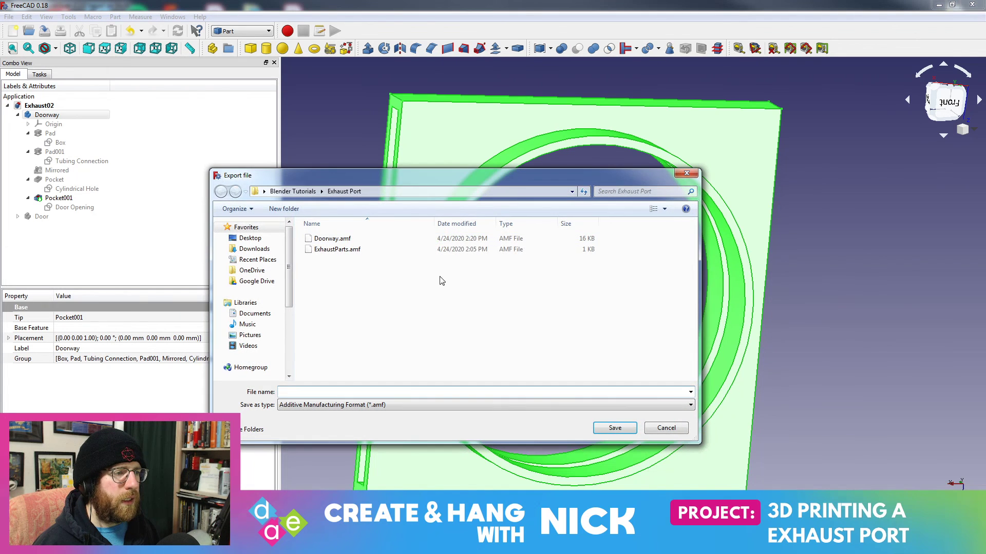
{"action": "left_click", "coordinate": [339, 238]}
{"action": "left_click", "coordinate": [617, 432]}
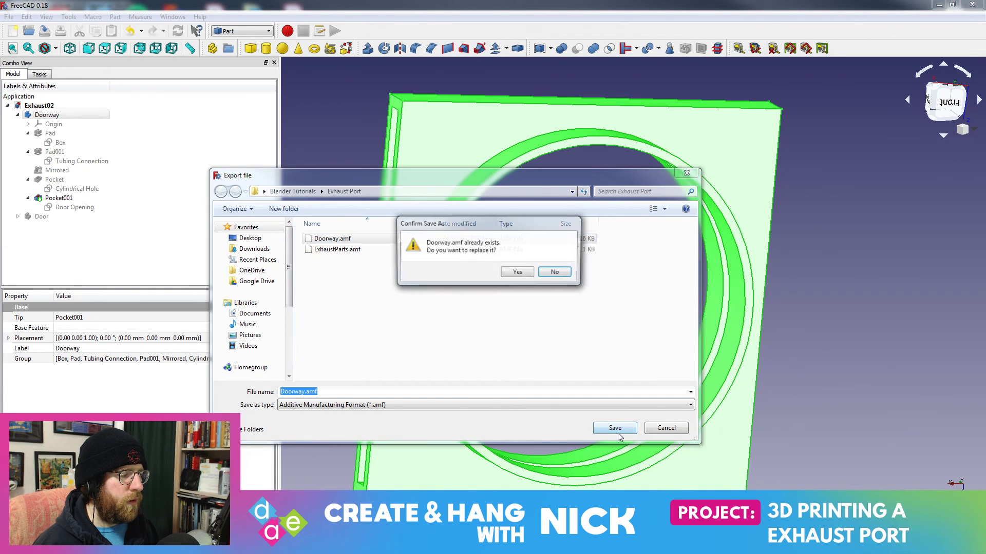
{"action": "left_click", "coordinate": [519, 272]}
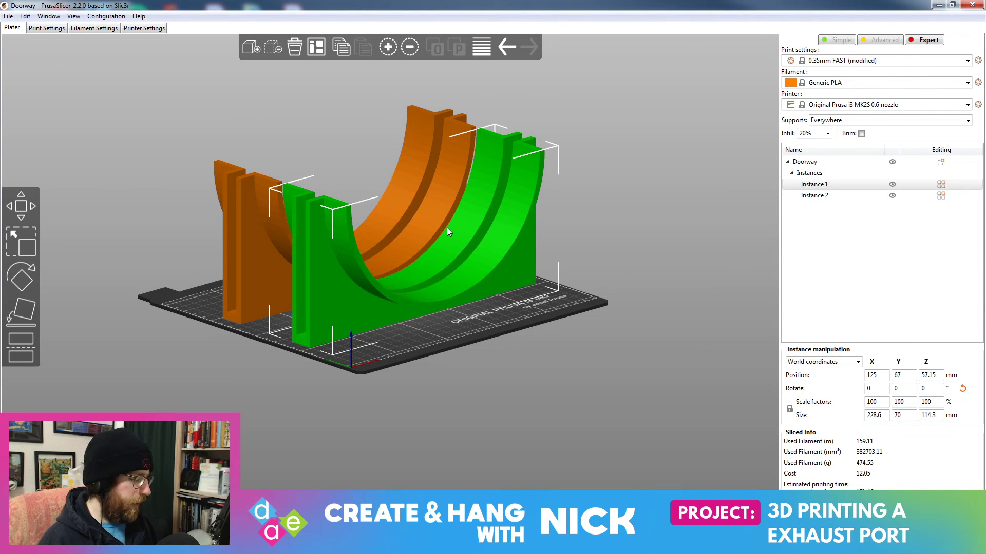
- Switch to PrusaSlicer, delete the existing doorway object from the plate and load the re-exported Doorway.amf
{"action": "key", "text": "Delete"}
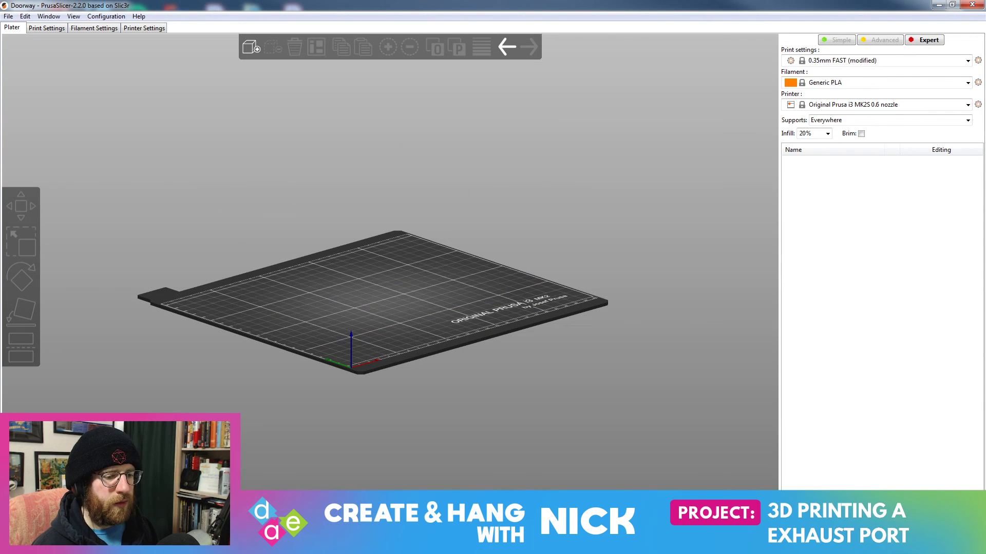
{"action": "key", "text": "ctrl+i"}
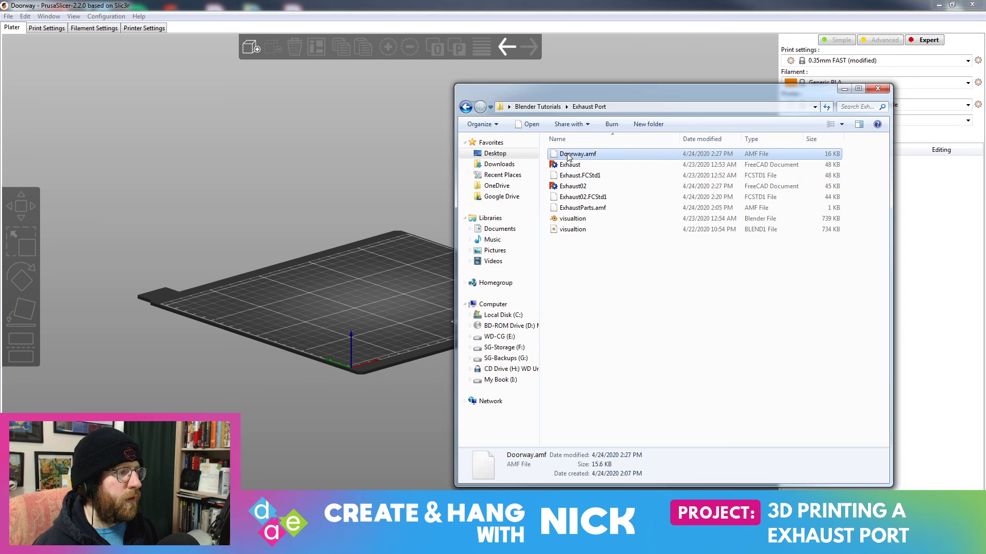
{"action": "left_click_drag", "start_coordinate": [437, 195], "coordinate": [385, 267]}
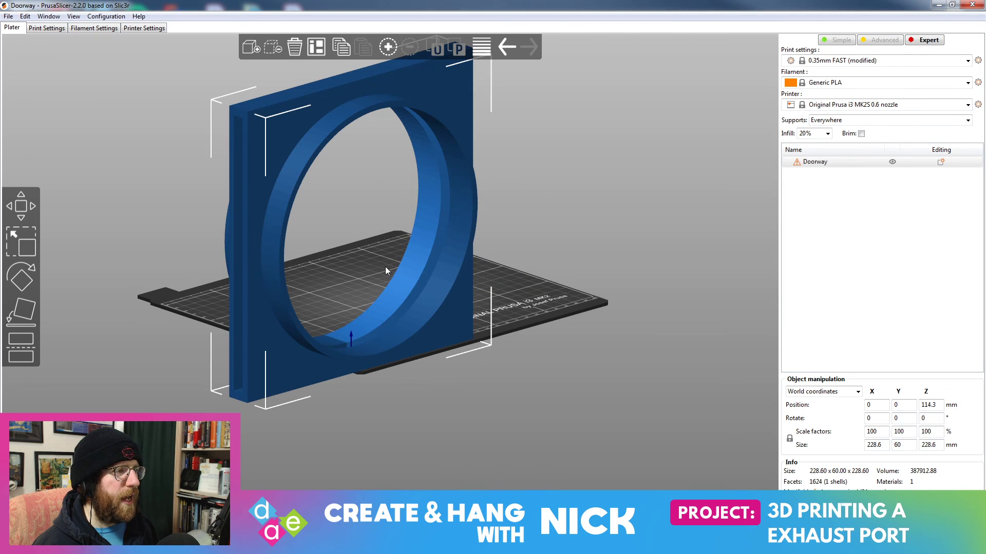
- Arrange the doorway on the print bed and cut it horizontally into two halves, keeping both parts
{"action": "left_click", "coordinate": [323, 50]}
{"action": "left_click_drag", "start_coordinate": [550, 344], "coordinate": [529, 348]}
{"action": "left_click", "coordinate": [23, 346]}
{"action": "left_click", "coordinate": [62, 406]}
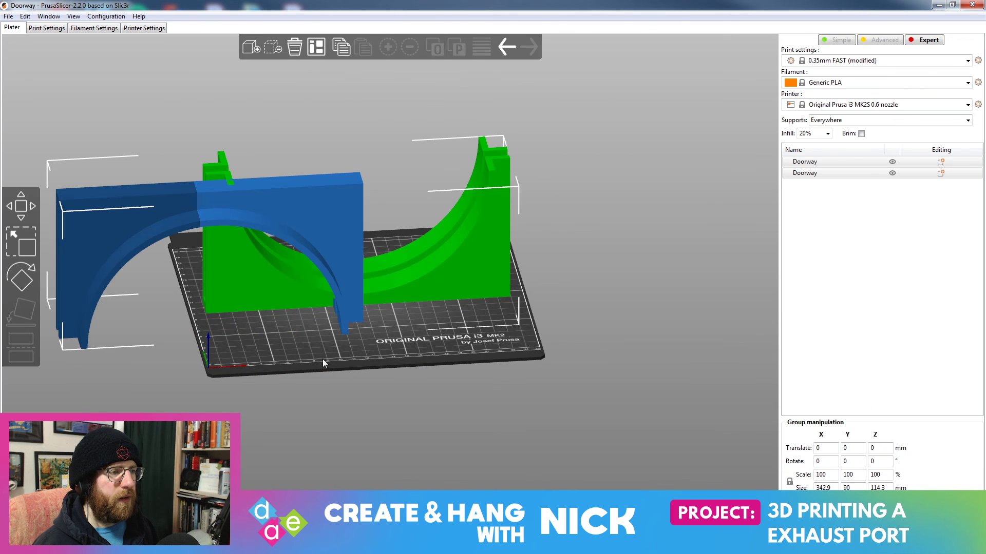
- Move the upper doorway half clear of the lower one, to about X 118 mm and Y 10 mm
{"action": "left_click_drag", "start_coordinate": [480, 379], "coordinate": [530, 359]}
{"action": "mouse_move", "coordinate": [476, 191]}
{"action": "left_mouse_down"}
{"action": "mouse_move", "coordinate": [496, 194]}
{"action": "mouse_move", "coordinate": [484, 193]}
{"action": "left_mouse_up"}
{"action": "left_click", "coordinate": [547, 312]}
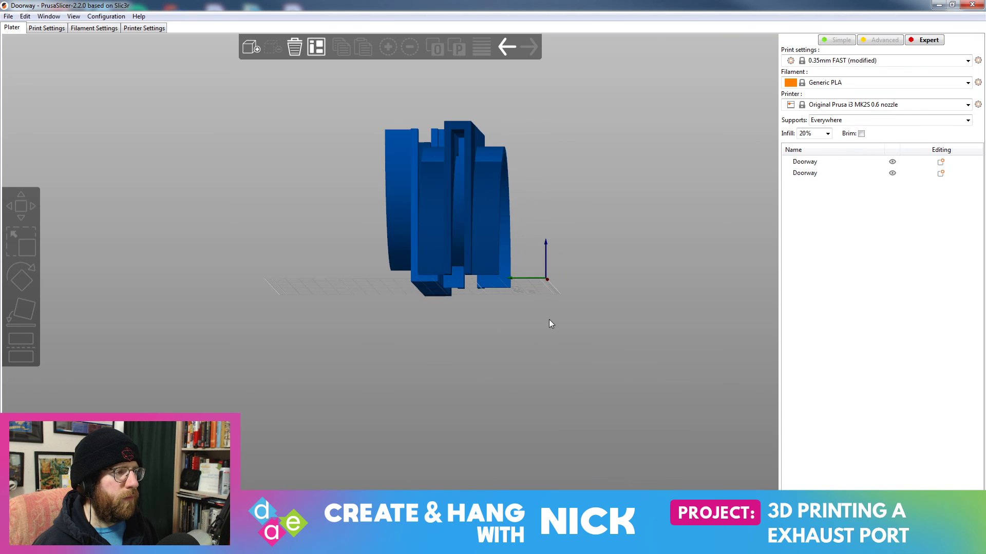
{"action": "left_click_drag", "start_coordinate": [547, 312], "coordinate": [549, 324]}
{"action": "left_click_drag", "start_coordinate": [510, 235], "coordinate": [577, 222]}
{"action": "mouse_move", "coordinate": [635, 291]}
{"action": "left_mouse_down"}
{"action": "mouse_move", "coordinate": [532, 319]}
{"action": "mouse_move", "coordinate": [523, 289]}
{"action": "mouse_move", "coordinate": [591, 285]}
{"action": "mouse_move", "coordinate": [634, 296]}
{"action": "left_mouse_up"}
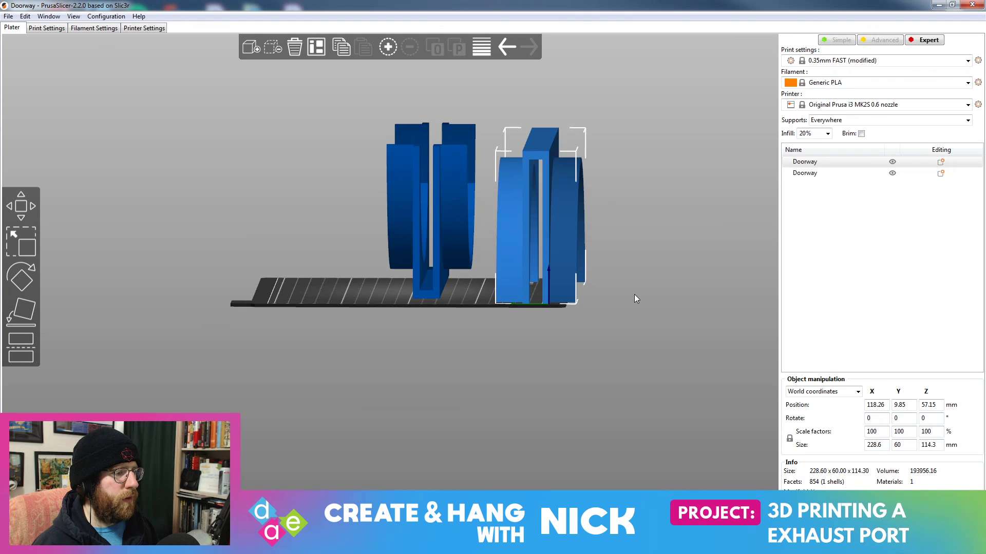
- Rotate the upper doorway half upside down so its semicircular opening faces upward like the other half
{"action": "left_click", "coordinate": [29, 289]}
{"action": "left_click_drag", "start_coordinate": [350, 423], "coordinate": [332, 161]}
{"action": "left_click_drag", "start_coordinate": [341, 57], "coordinate": [341, 350]}
{"action": "left_click_drag", "start_coordinate": [501, 377], "coordinate": [684, 365]}
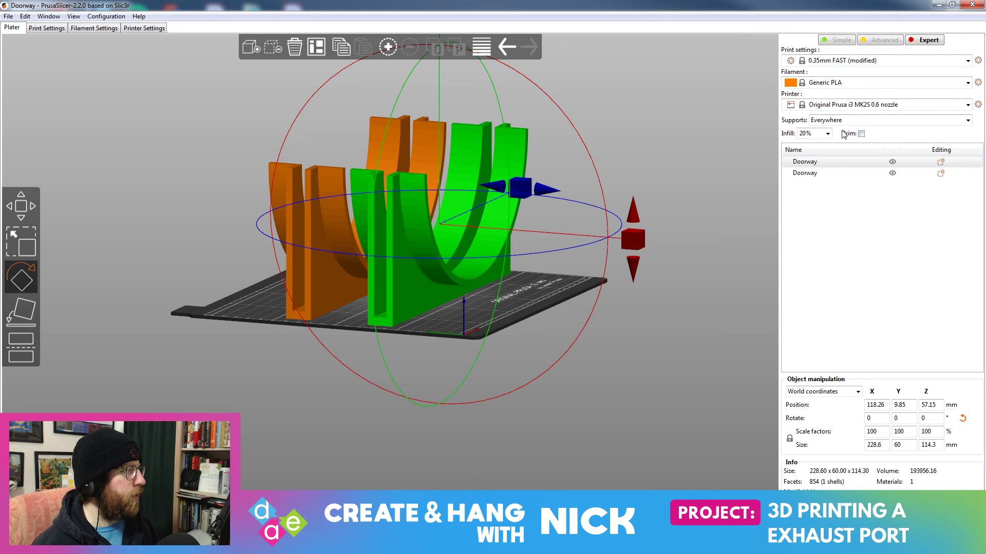
- Slice the two doorway halves and examine the support material generated beneath the tubing rings
{"action": "left_click", "coordinate": [882, 525]}
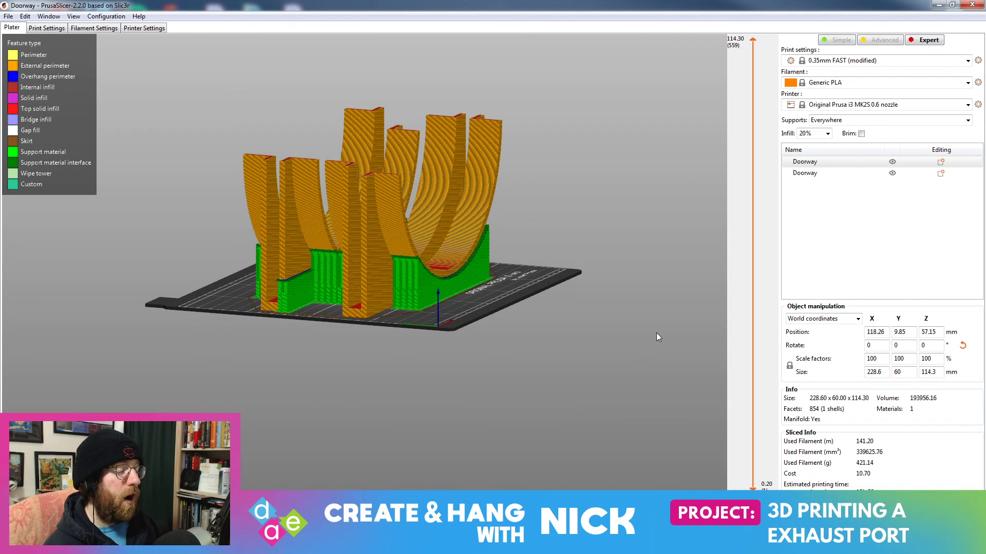
{"action": "middle_click_drag", "start_coordinate": [539, 340], "coordinate": [549, 338]}
{"action": "scroll", "coordinate": [550, 338], "scroll_direction": "up", "scroll_amount": 2}
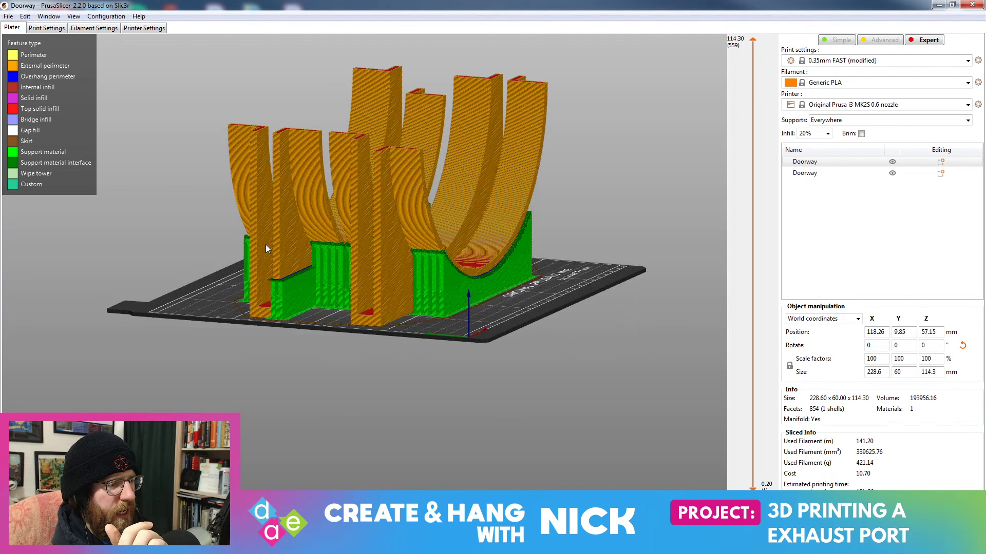
- Return to the model editor, delete the rear doorway half and add a second instance of the remaining half
{"action": "key", "text": "Tab"}
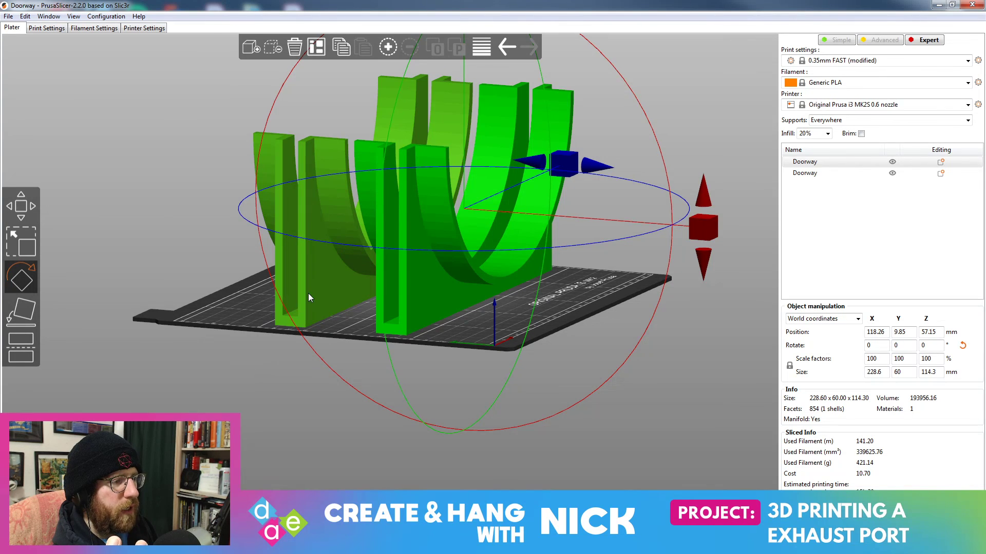
{"action": "left_click", "coordinate": [307, 294]}
{"action": "key", "text": "Delete"}
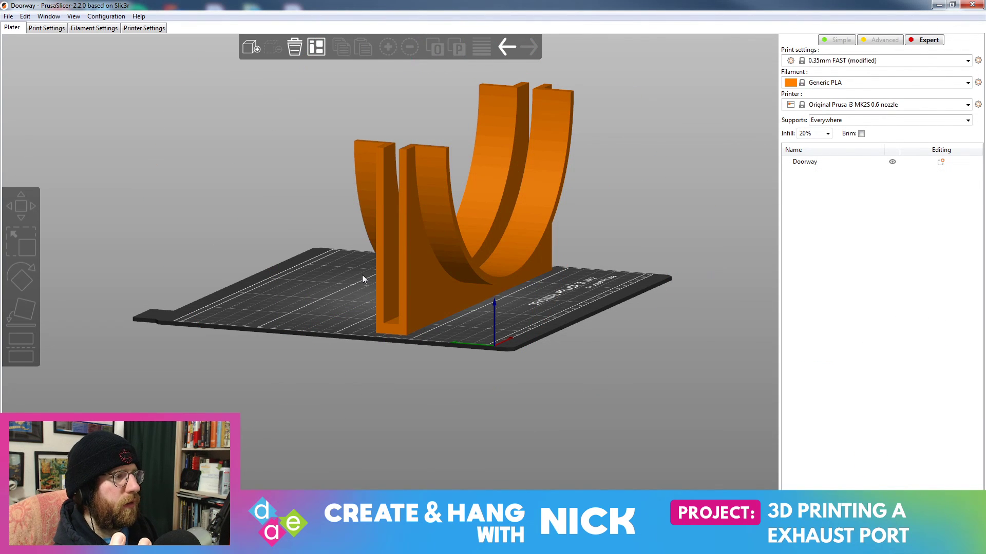
{"action": "left_click", "coordinate": [414, 254]}
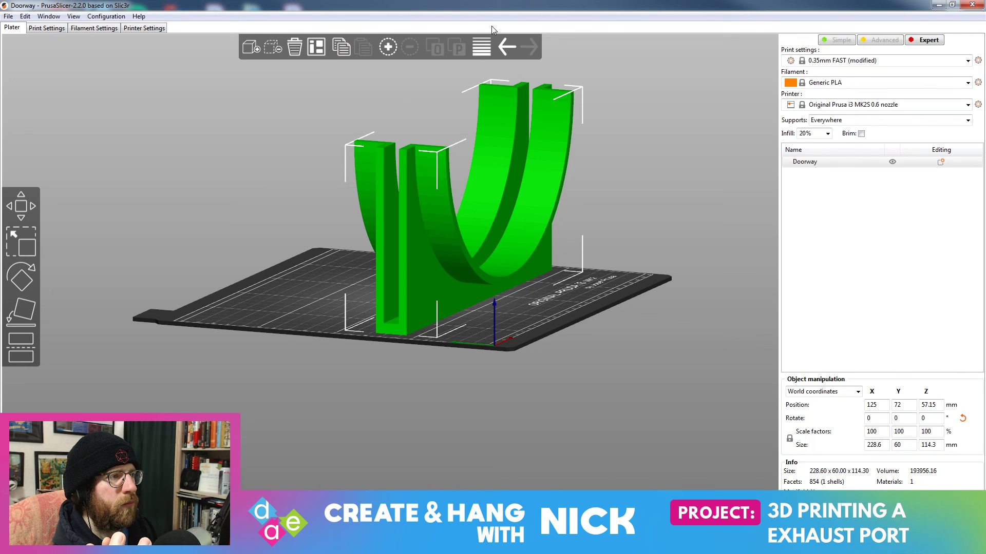
{"action": "left_click", "coordinate": [389, 46]}
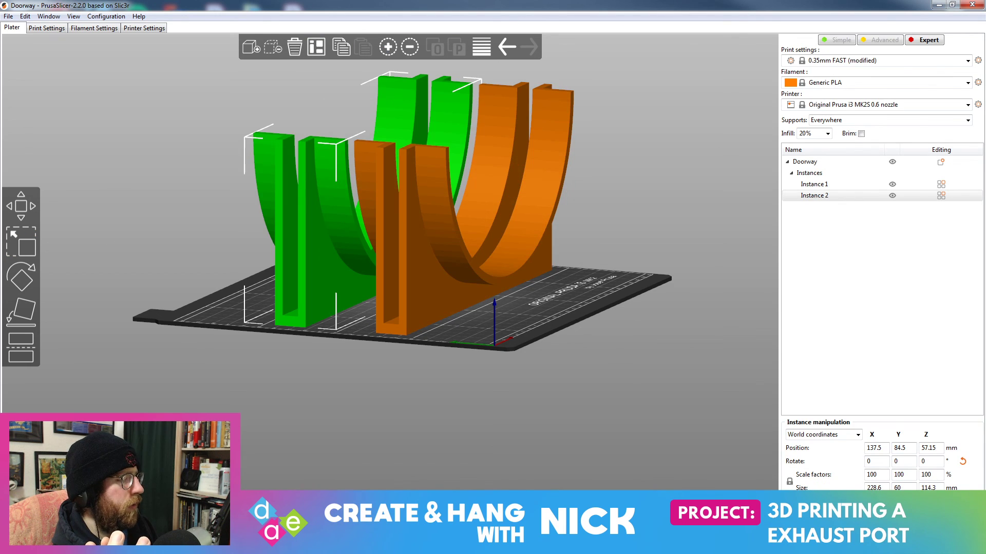
- Slice the two doorway instances and inspect the support material beneath their tubing rings from the side
{"action": "key", "text": "Tab"}
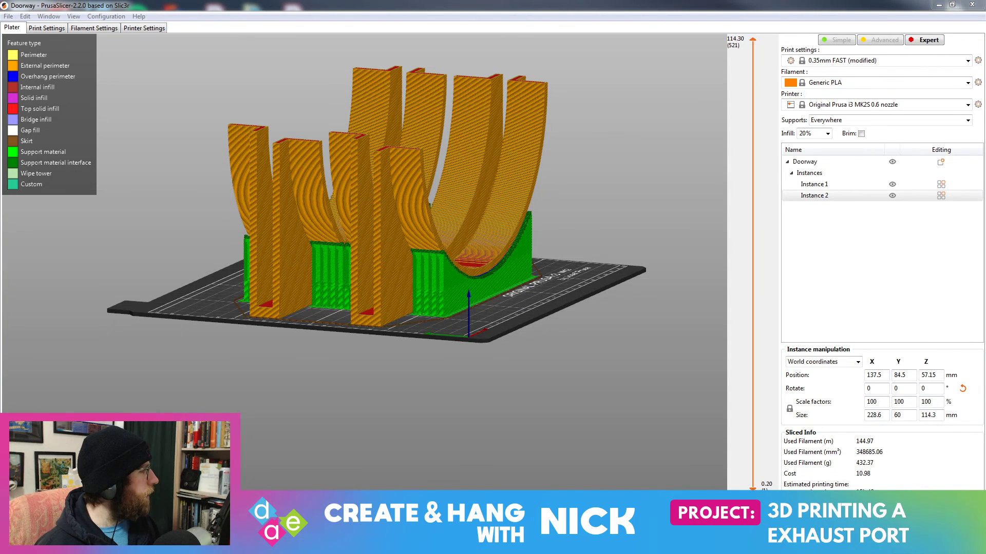
{"action": "left_click_drag", "start_coordinate": [559, 115], "coordinate": [479, 191]}
{"action": "left_click_drag", "start_coordinate": [583, 209], "coordinate": [536, 380]}
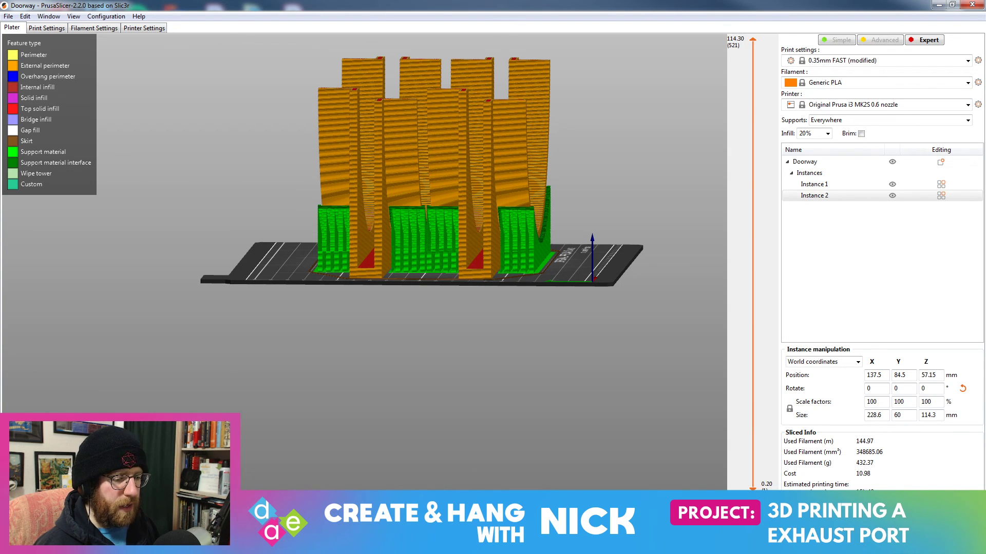
- Switch to FreeCAD and examine the door slot and wall edges along the side of the Doorway body
{"action": "key", "text": "alt+Tab"}
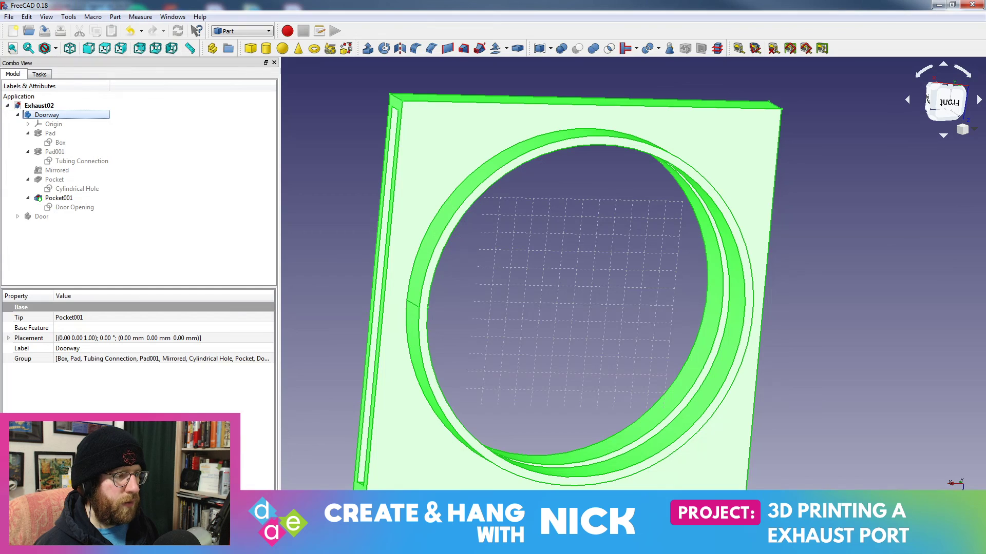
{"action": "scroll", "coordinate": [598, 160], "scroll_direction": "down", "scroll_amount": 5}
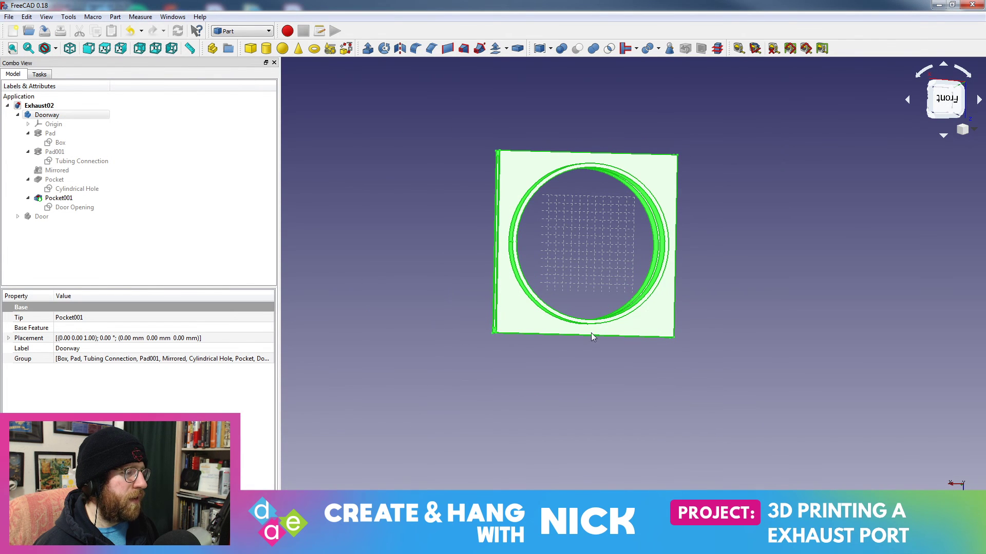
{"action": "left_click", "coordinate": [454, 347]}
{"action": "middle_click_drag", "start_coordinate": [453, 347], "coordinate": [482, 248]}
{"action": "scroll", "coordinate": [489, 304], "scroll_direction": "up", "scroll_amount": 5}
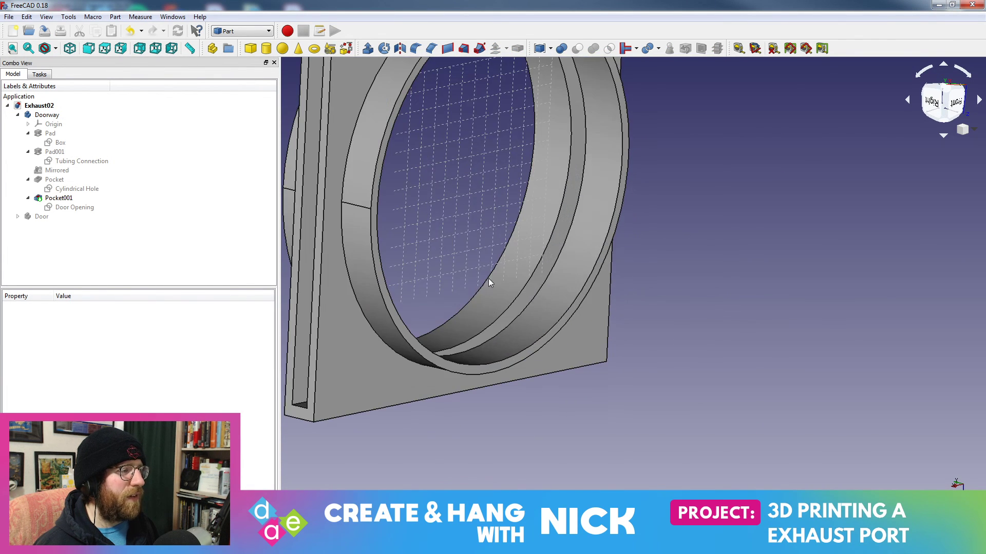
{"action": "middle_click_drag", "start_coordinate": [406, 131], "coordinate": [512, 194]}
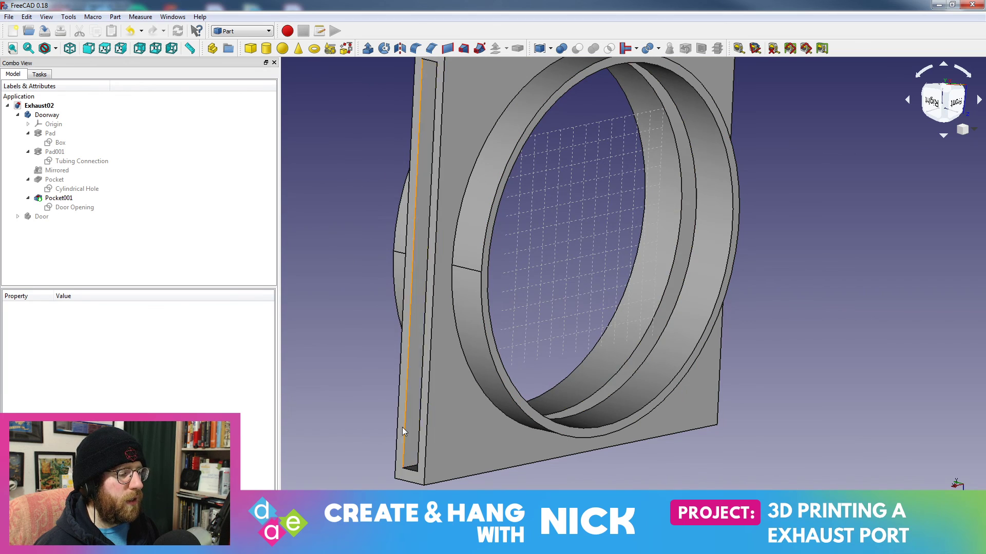
{"action": "middle_click_drag", "start_coordinate": [590, 452], "coordinate": [514, 401]}
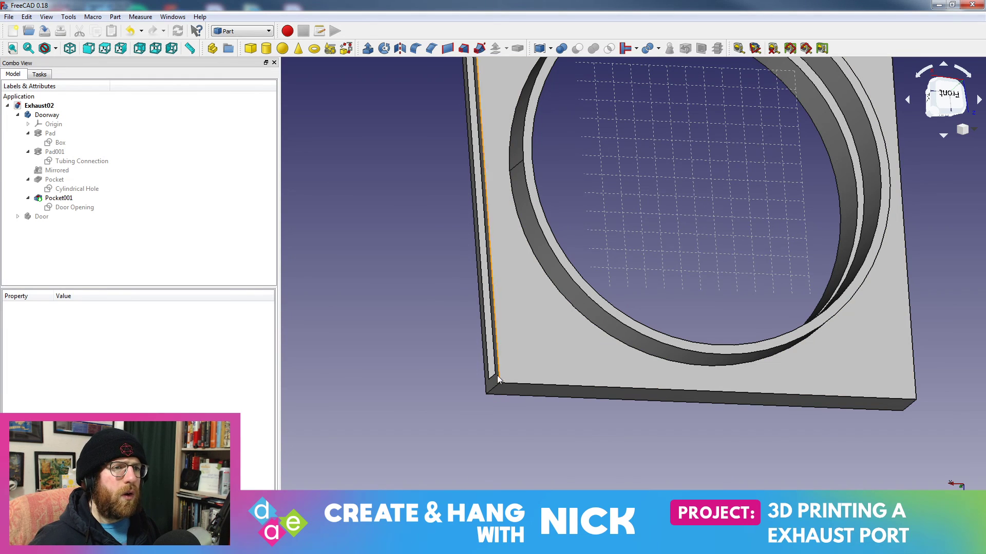
- Check the pad parameters of the doorway's base box and of the door's handle, leaving both unchanged
{"action": "double_click", "coordinate": [50, 134]}
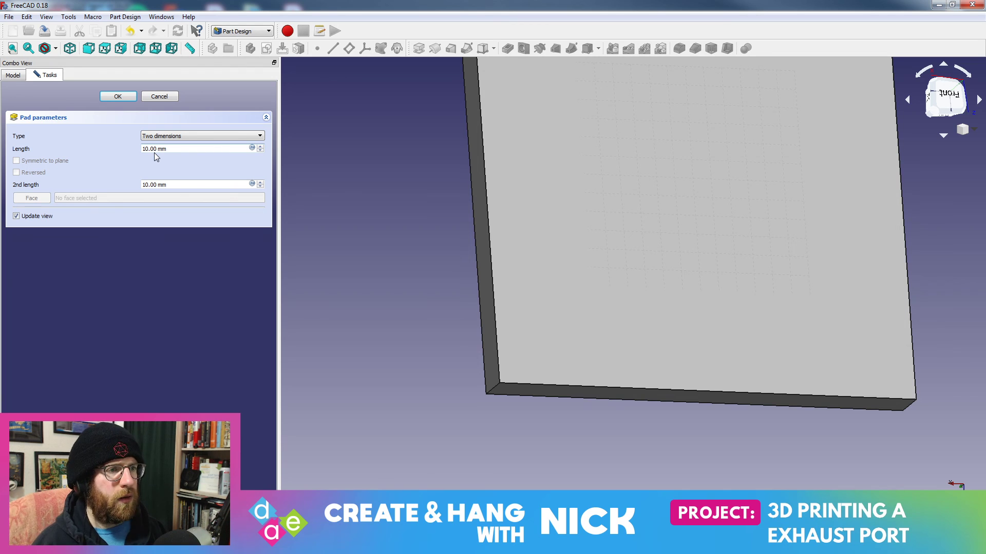
{"action": "scroll", "coordinate": [428, 230], "scroll_direction": "down", "scroll_amount": 4}
{"action": "middle_click_drag", "start_coordinate": [430, 231], "coordinate": [509, 245]}
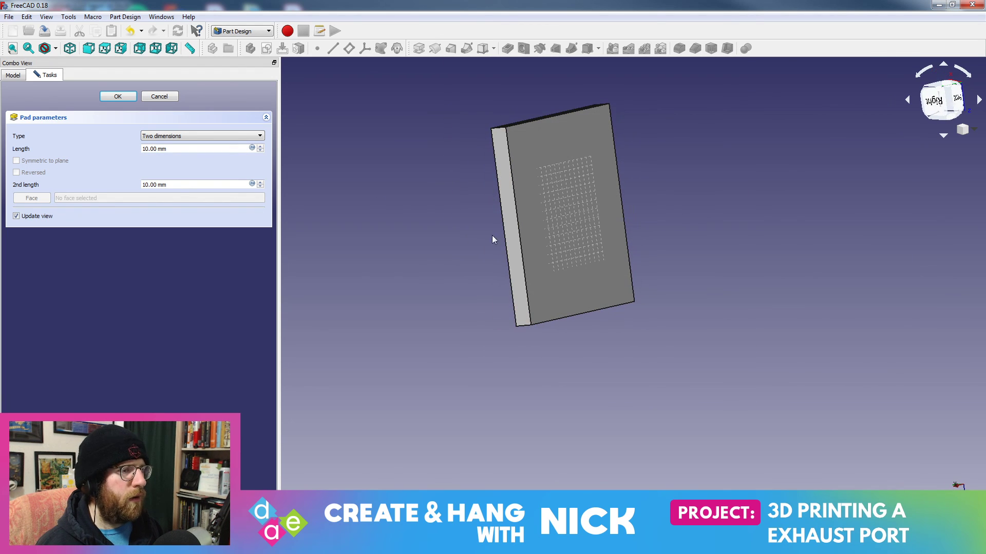
{"action": "left_click", "coordinate": [172, 98]}
{"action": "scroll", "coordinate": [430, 241], "scroll_direction": "up", "scroll_amount": 2}
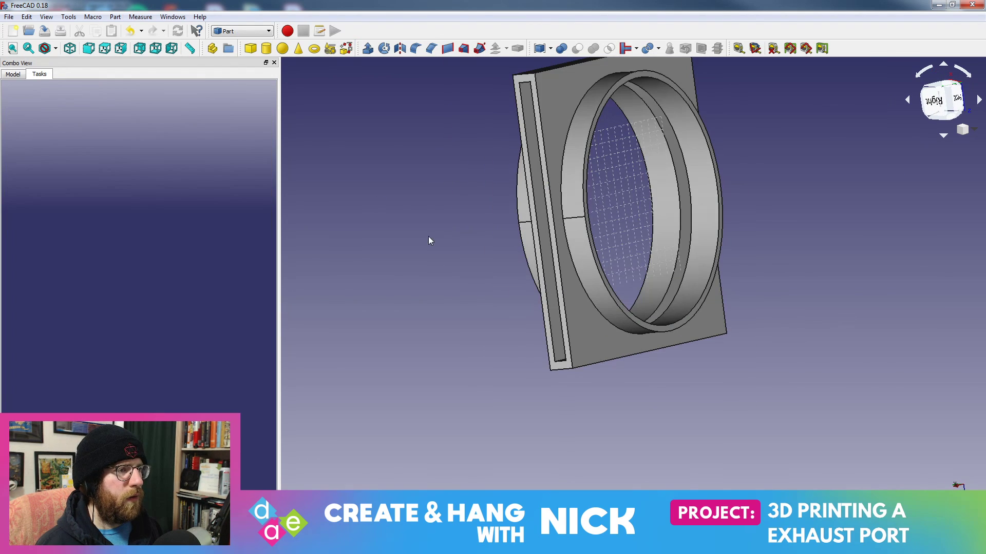
{"action": "left_click", "coordinate": [13, 75]}
{"action": "left_click", "coordinate": [18, 216]}
{"action": "double_click", "coordinate": [55, 253]}
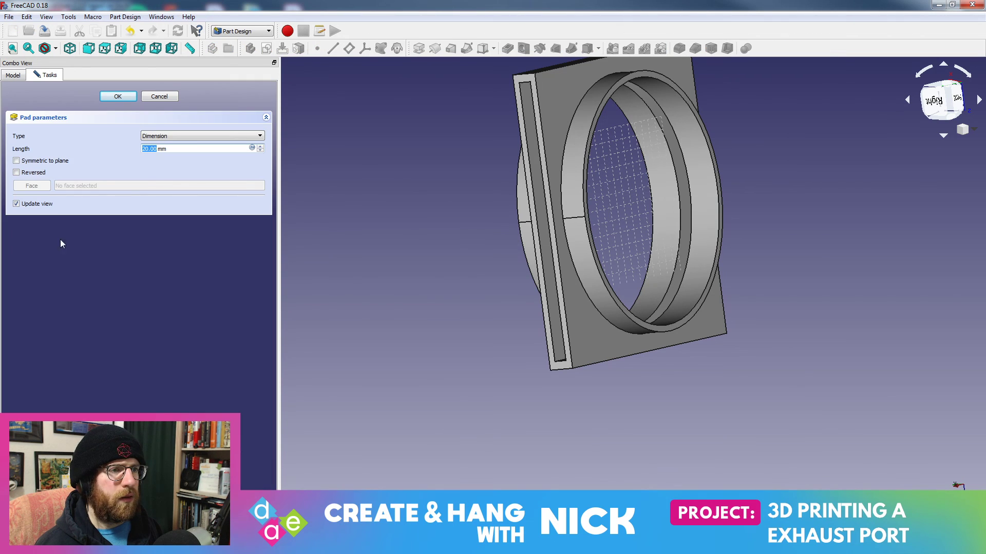
{"action": "left_click", "coordinate": [159, 97]}
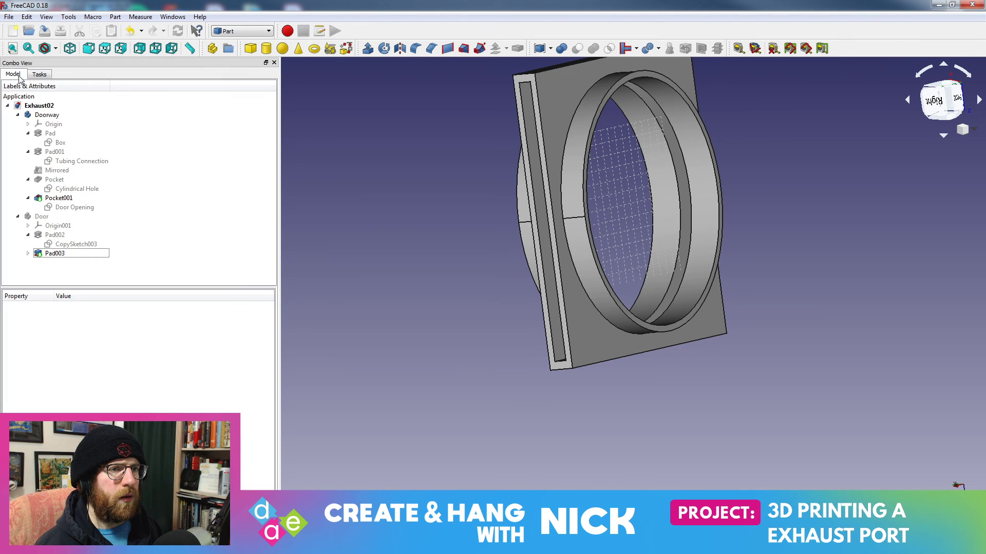
- Open the Door Opening sketch to examine the slot's constraints against the doorway, and close it again
{"action": "left_click", "coordinate": [75, 208]}
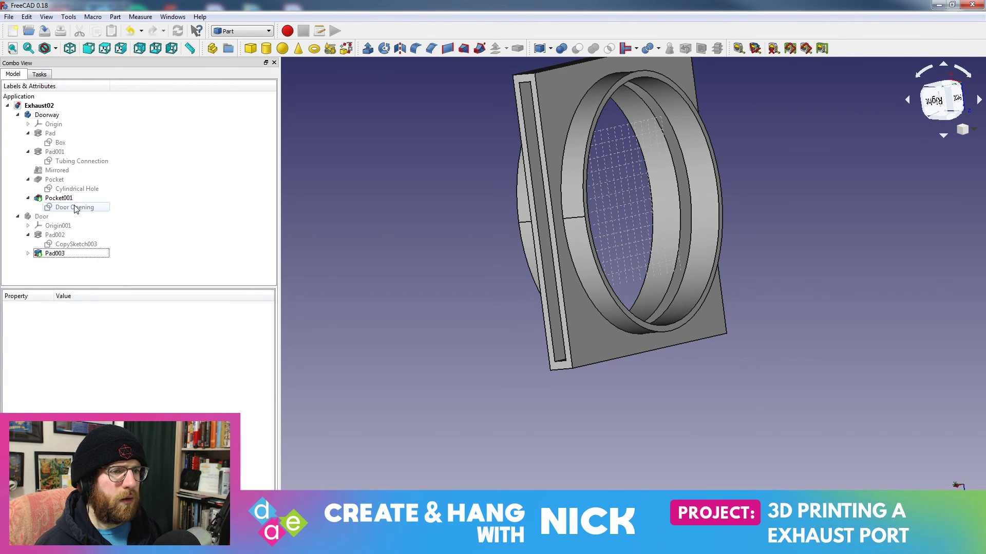
{"action": "double_click", "coordinate": [71, 209]}
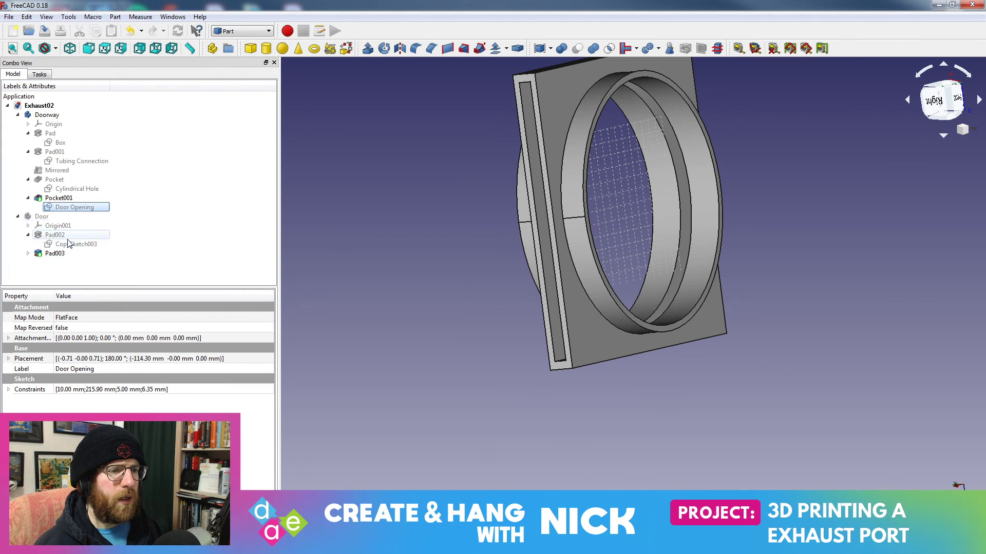
{"action": "middle_click_drag", "start_coordinate": [611, 133], "coordinate": [556, 153]}
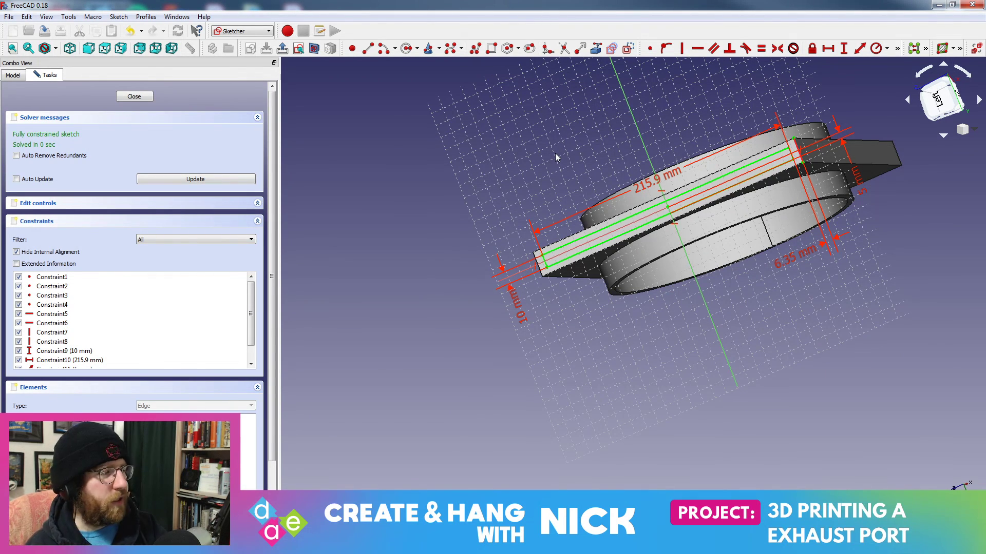
{"action": "left_click", "coordinate": [134, 97]}
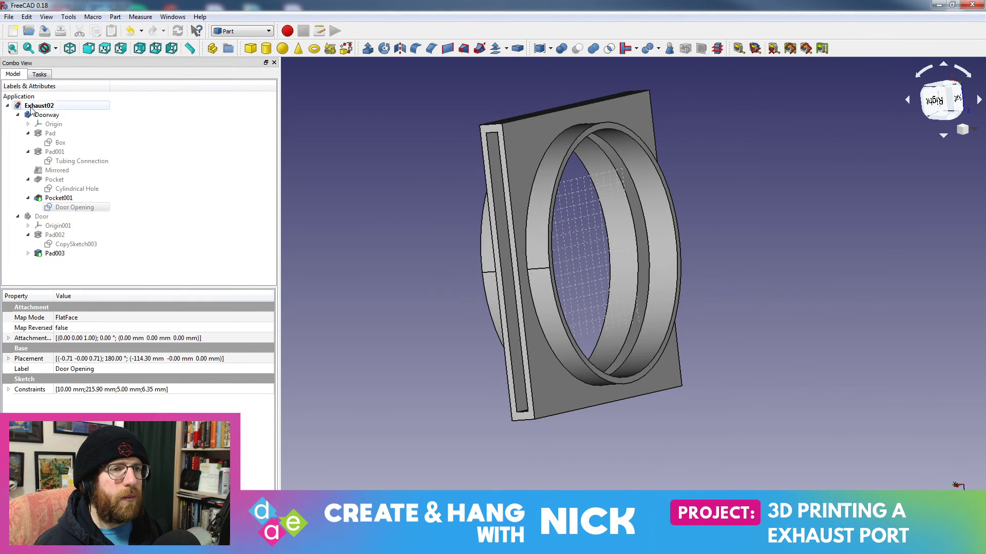
- Collapse the Doorway body's feature tree and save the Exhaust02 document
{"action": "left_click", "coordinate": [18, 115]}
{"action": "middle_click_drag", "start_coordinate": [440, 286], "coordinate": [391, 272]}
{"action": "left_click", "coordinate": [10, 17]}
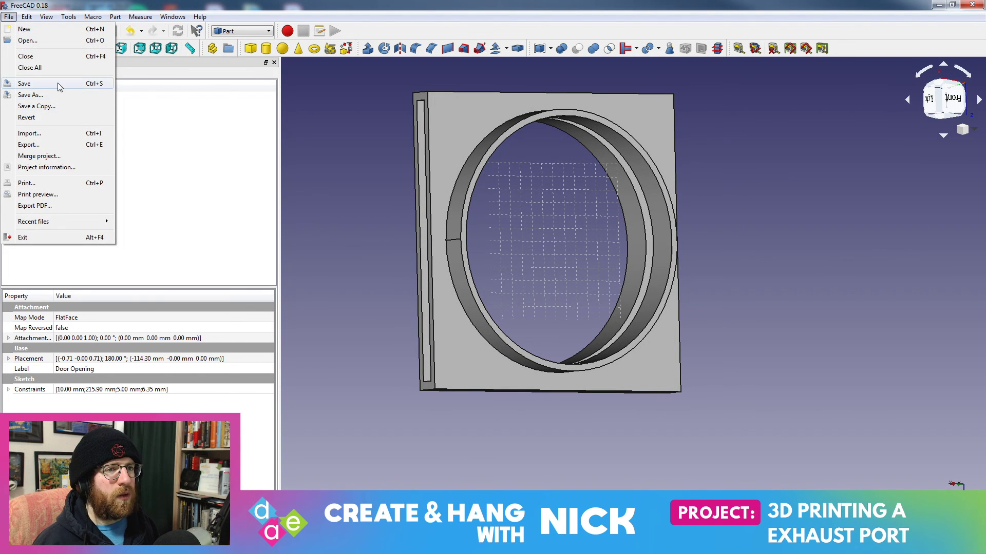
{"action": "left_click", "coordinate": [58, 83]}
- Make the Door body visible inside the doorway and inspect how its panel and handle sit in the slot
{"action": "middle_click_drag", "start_coordinate": [462, 262], "coordinate": [638, 275]}
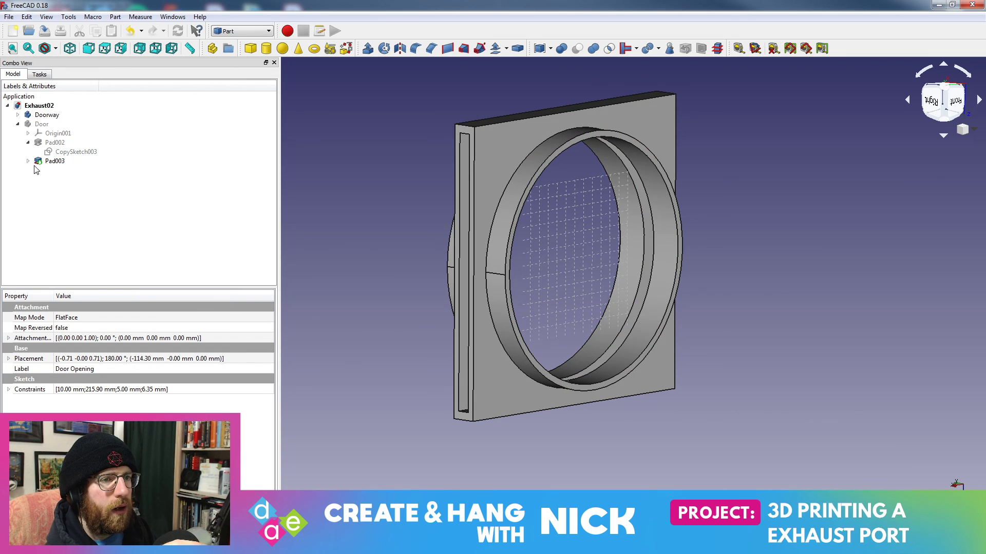
{"action": "left_click", "coordinate": [60, 163]}
{"action": "left_click", "coordinate": [17, 124]}
{"action": "left_click", "coordinate": [42, 124]}
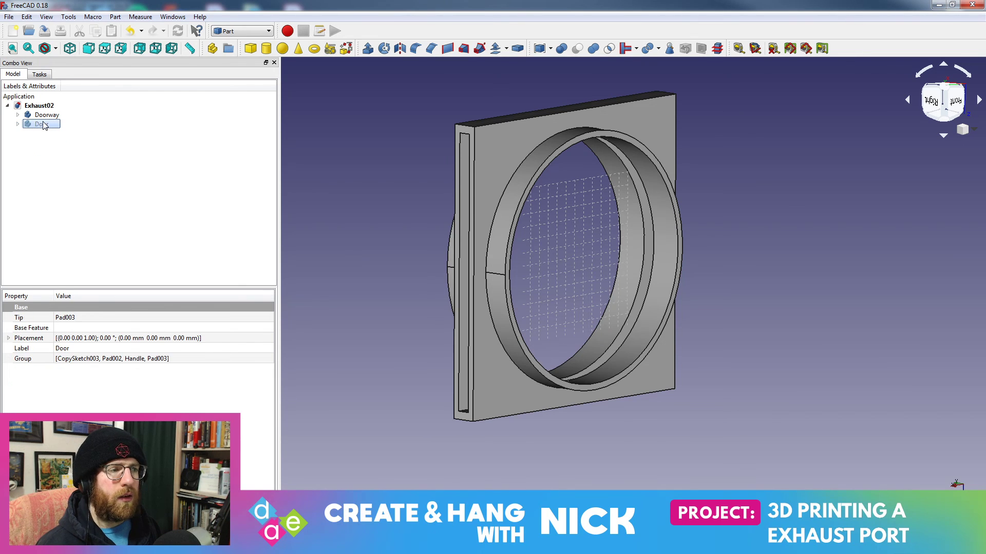
{"action": "key", "text": "space"}
{"action": "middle_click_drag", "start_coordinate": [391, 181], "coordinate": [201, 196]}
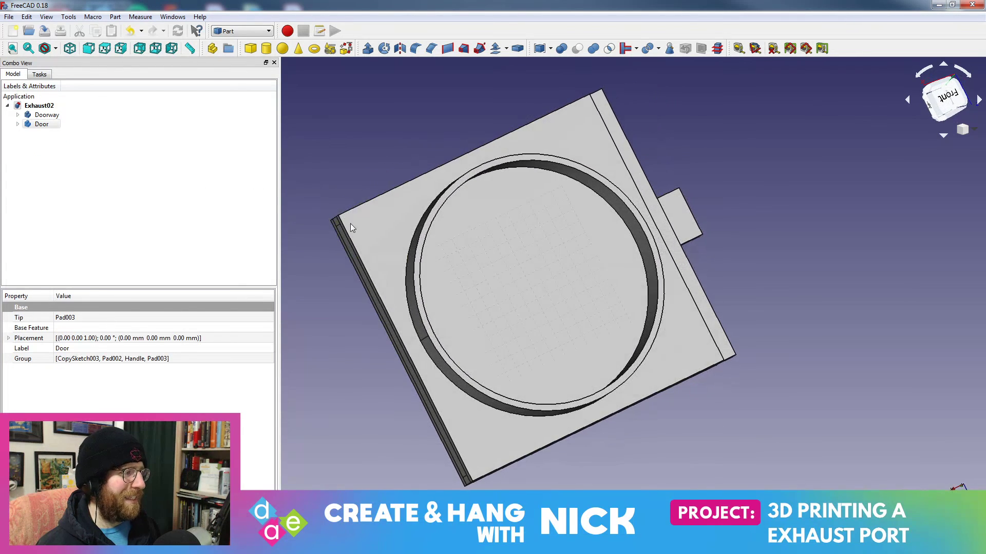
{"action": "middle_click_drag", "start_coordinate": [774, 238], "coordinate": [587, 111]}
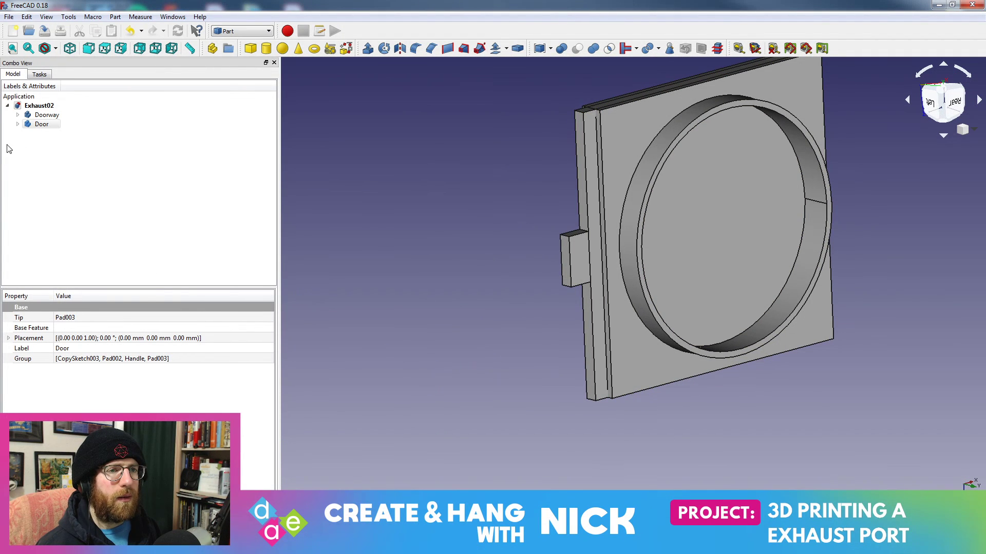
- Expand both bodies and show the Door Opening sketch and the door's CopySketch003 profile sketch
{"action": "left_click", "coordinate": [18, 124]}
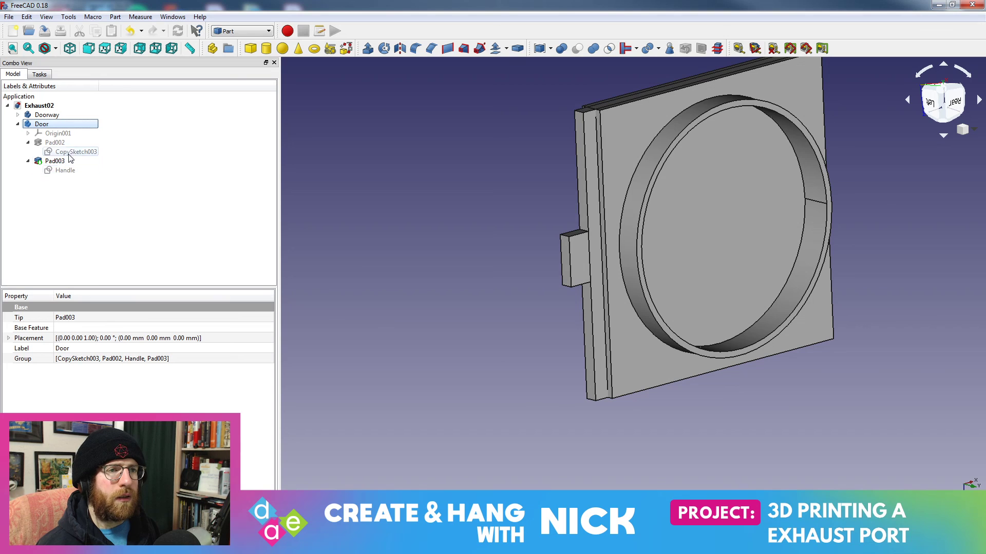
{"action": "left_click", "coordinate": [17, 115]}
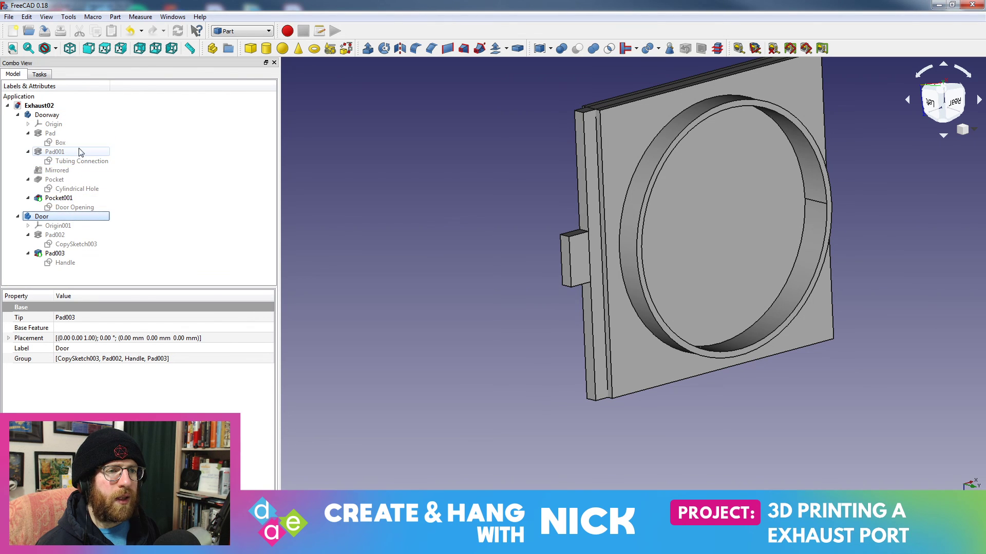
{"action": "left_click", "coordinate": [83, 207]}
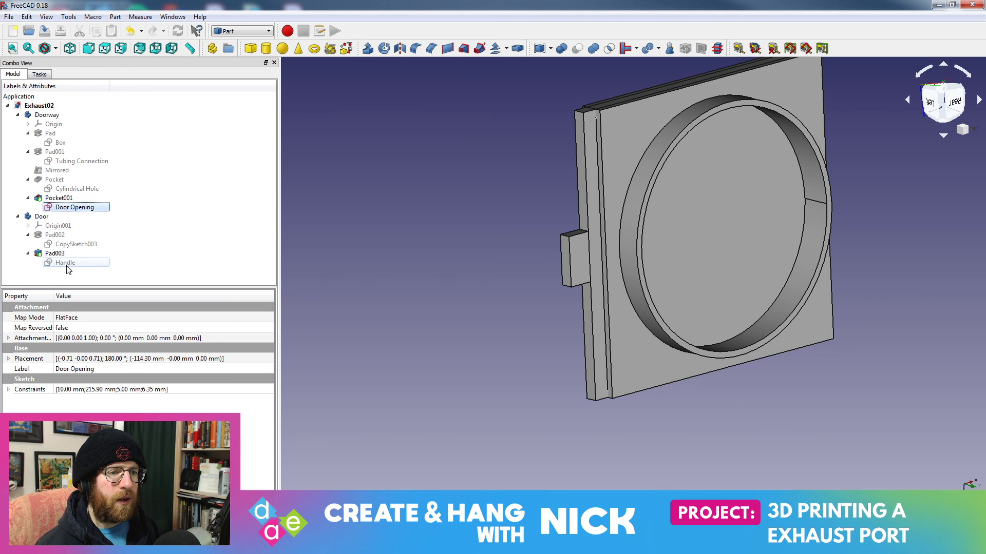
{"action": "left_click", "coordinate": [83, 245]}
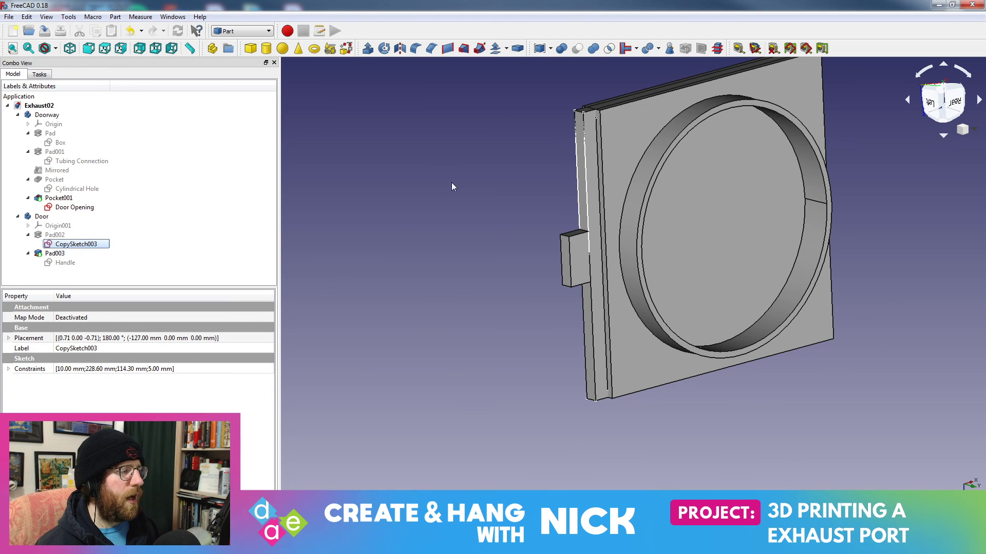
{"action": "middle_click_drag", "start_coordinate": [452, 186], "coordinate": [396, 245]}
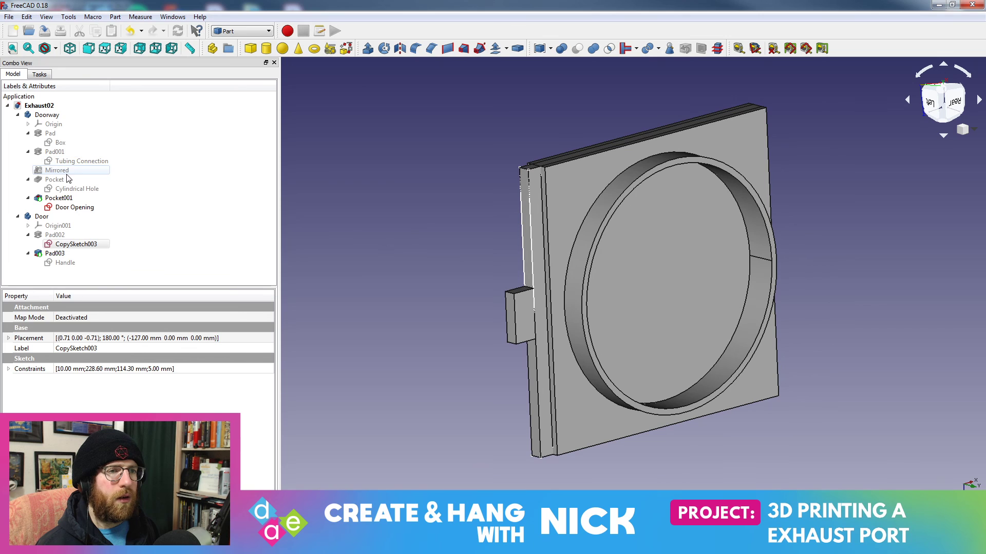
- Hide the Doorway body and its Pocket001 feature while keeping the Door Opening sketch switched on
{"action": "left_click", "coordinate": [57, 117]}
{"action": "key", "text": "space"}
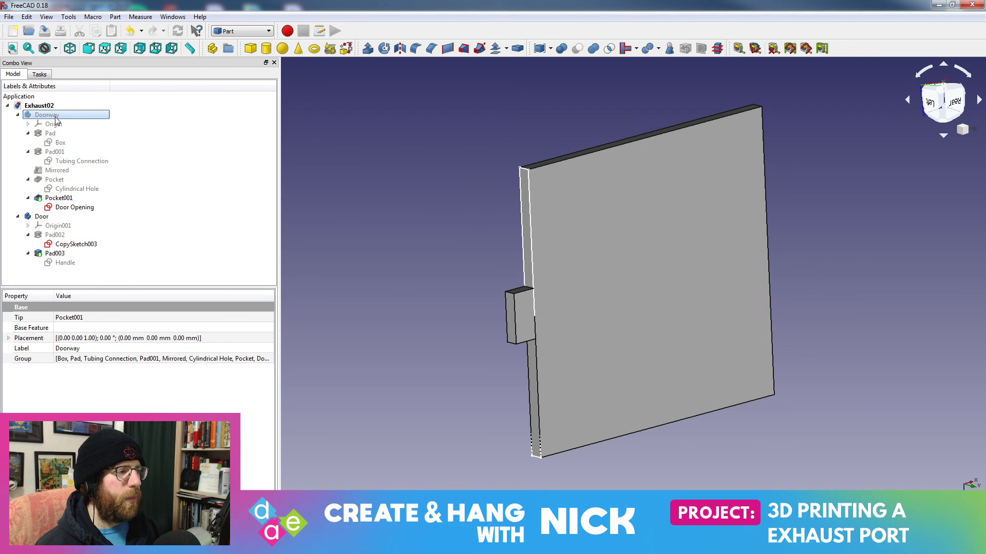
{"action": "left_click", "coordinate": [60, 198]}
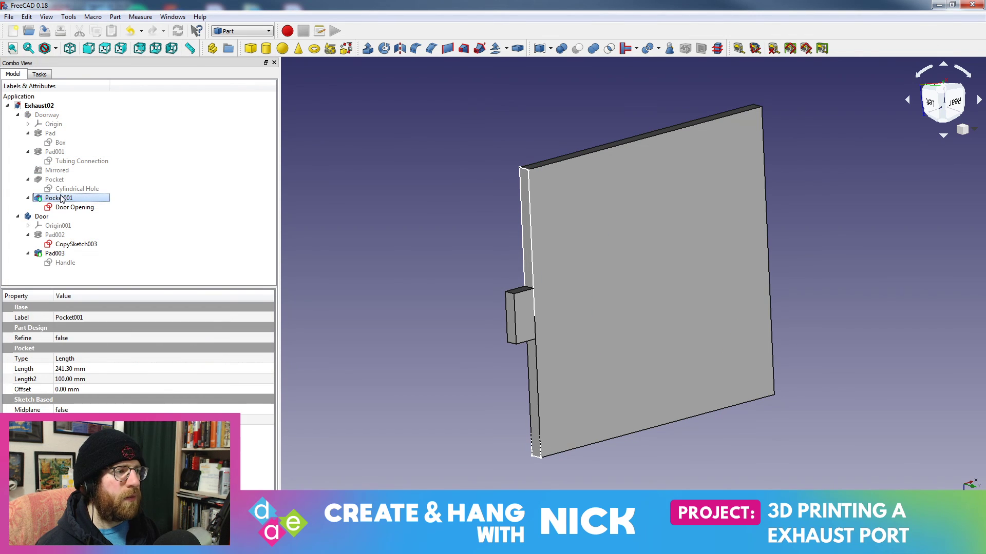
{"action": "left_click", "coordinate": [77, 207]}
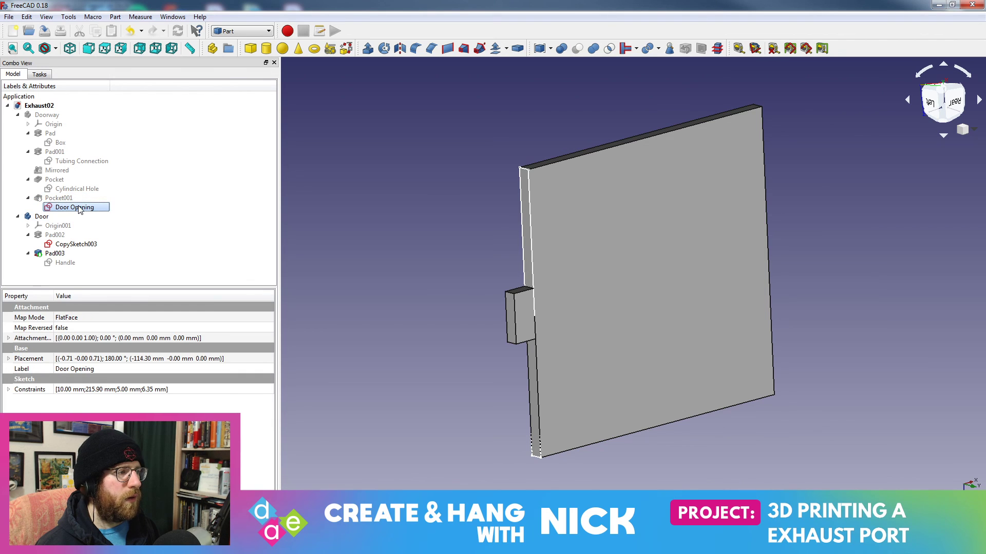
- Open the door's CopySketch003 profile sketch to examine its dimensions, and close it without changes
{"action": "left_click", "coordinate": [69, 245]}
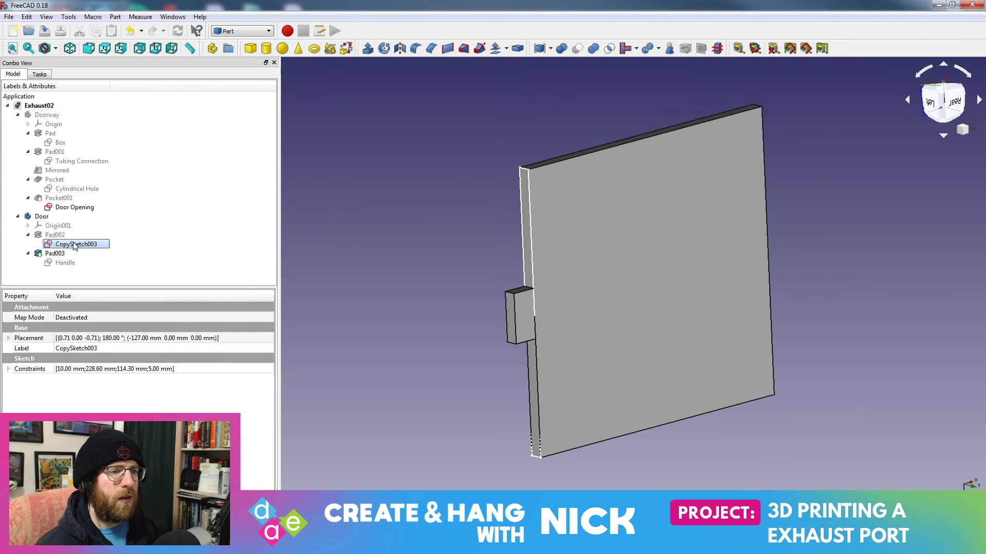
{"action": "double_click", "coordinate": [70, 244]}
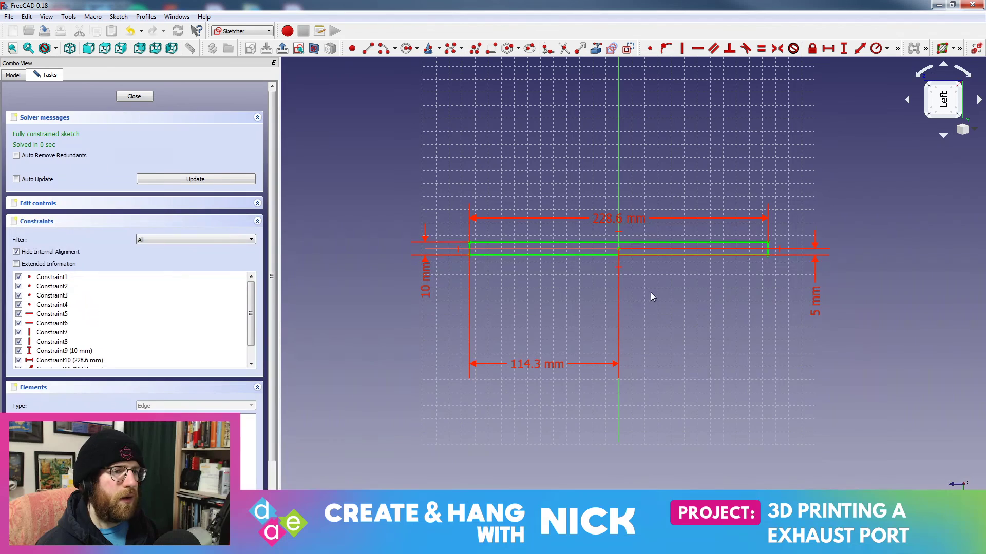
{"action": "left_click", "coordinate": [134, 97]}
{"action": "scroll", "coordinate": [561, 282], "scroll_direction": "up", "scroll_amount": 5}
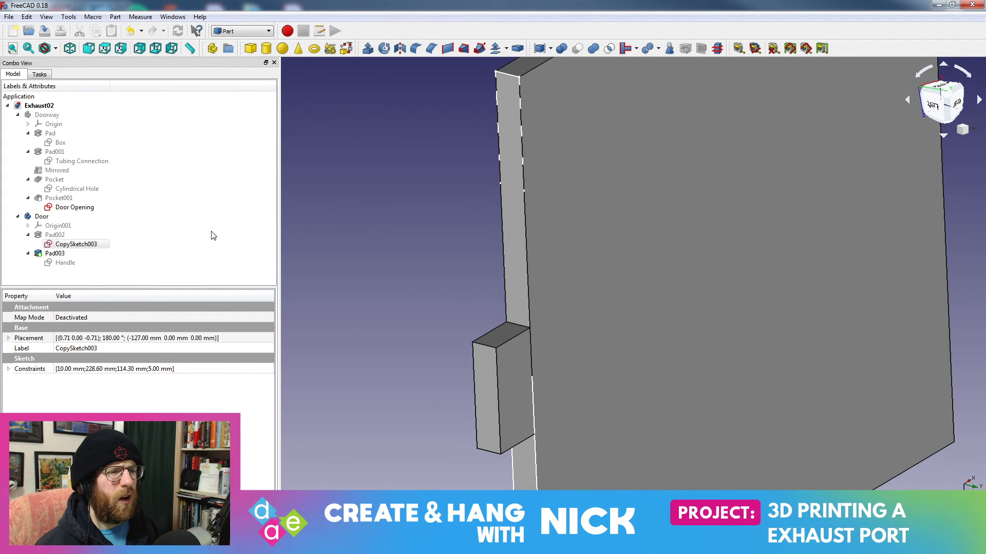
- Hide the door's handle pad and toggle the visibility of its base pad to isolate the door's profile sketch
{"action": "left_click", "coordinate": [55, 254]}
{"action": "key", "text": "space"}
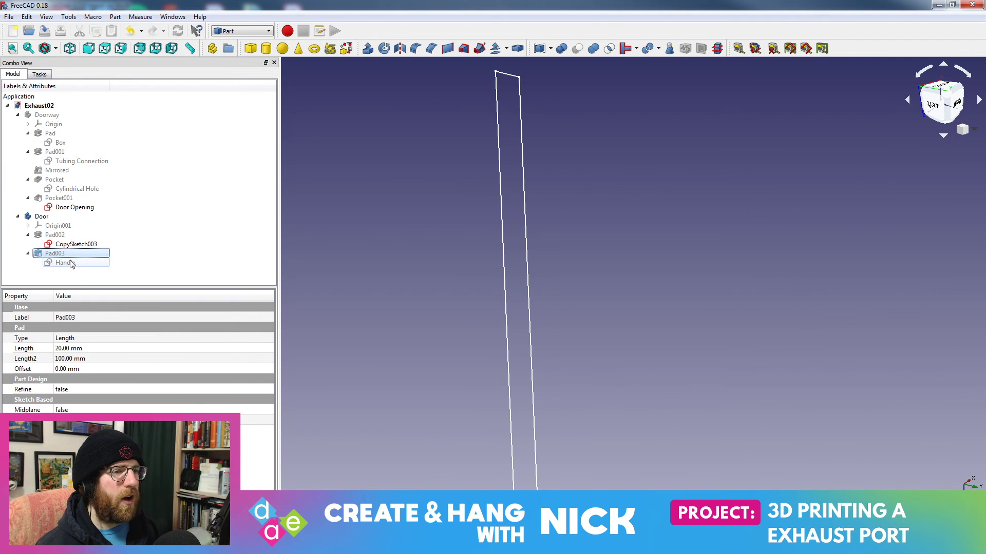
{"action": "left_click", "coordinate": [56, 235]}
{"action": "key", "text": "space"}
{"action": "key", "text": "space"}
{"action": "left_click", "coordinate": [56, 254]}
{"action": "key", "text": "space"}
{"action": "key", "text": "space"}
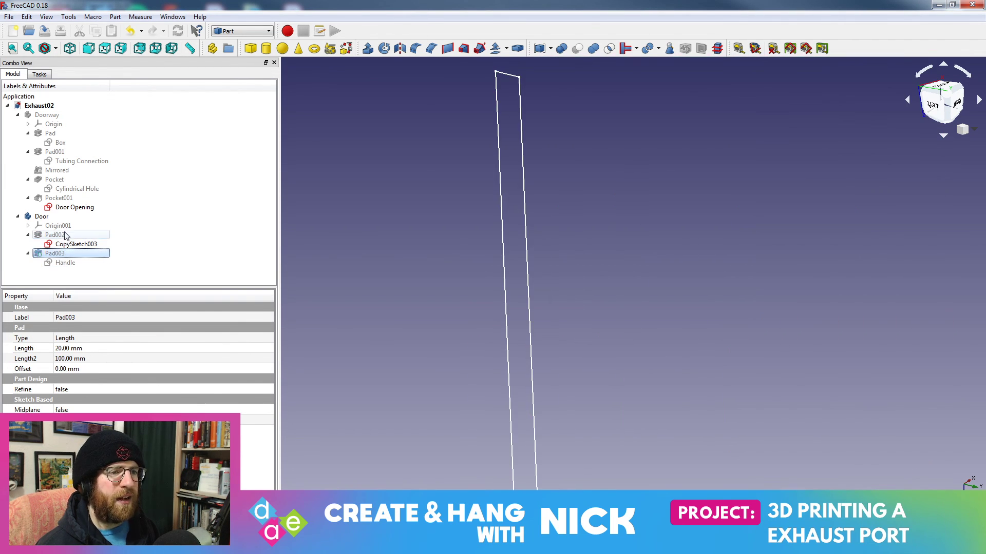
{"action": "left_click", "coordinate": [66, 236]}
{"action": "scroll", "coordinate": [484, 227], "scroll_direction": "down", "scroll_amount": 6}
{"action": "scroll", "coordinate": [513, 273], "scroll_direction": "up", "scroll_amount": 4}
{"action": "mouse_move", "coordinate": [490, 235]}
{"action": "middle_mouse_down"}
{"action": "mouse_move", "coordinate": [526, 217]}
{"action": "mouse_move", "coordinate": [431, 314]}
{"action": "mouse_move", "coordinate": [420, 308]}
{"action": "mouse_move", "coordinate": [477, 288]}
{"action": "mouse_move", "coordinate": [488, 194]}
{"action": "mouse_move", "coordinate": [484, 218]}
{"action": "middle_mouse_up"}
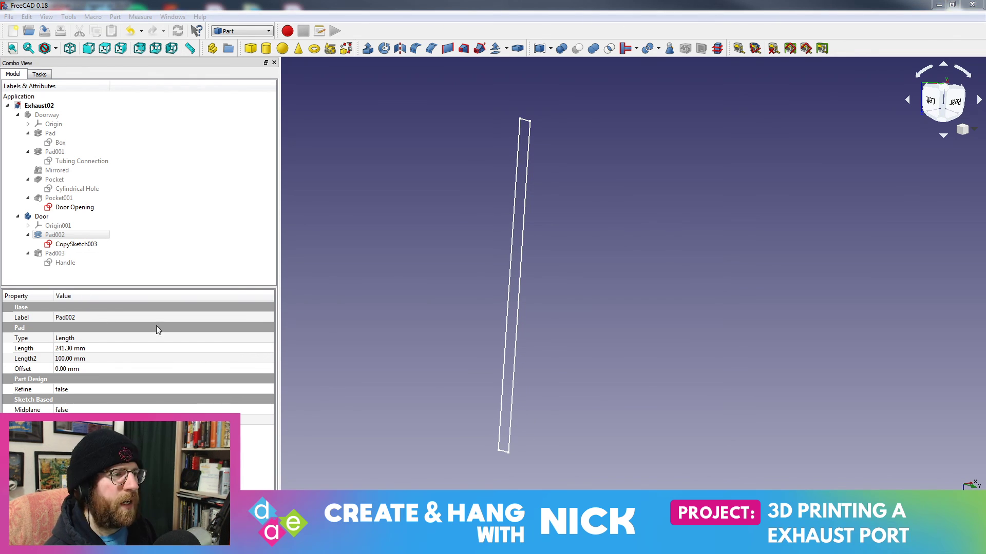
- Inspect the Door Opening sketch, and switch to PrusaSlicer to examine the door slots in the sliced doorway halves
{"action": "left_click", "coordinate": [77, 208]}
{"action": "middle_click_drag", "start_coordinate": [539, 219], "coordinate": [610, 252]}
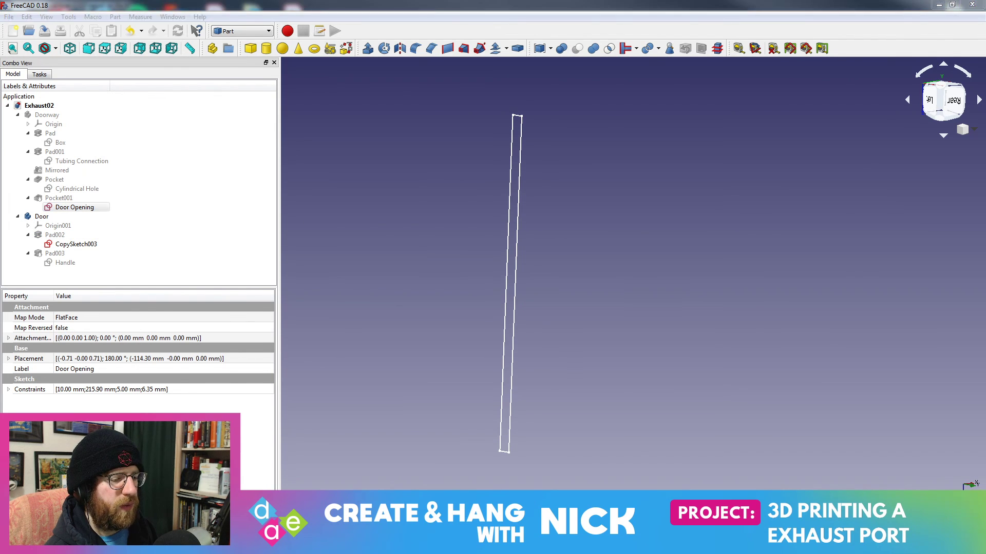
{"action": "key", "text": "alt+Tab"}
{"action": "middle_click_drag", "start_coordinate": [493, 325], "coordinate": [441, 356]}
{"action": "left_click_drag", "start_coordinate": [503, 373], "coordinate": [552, 386]}
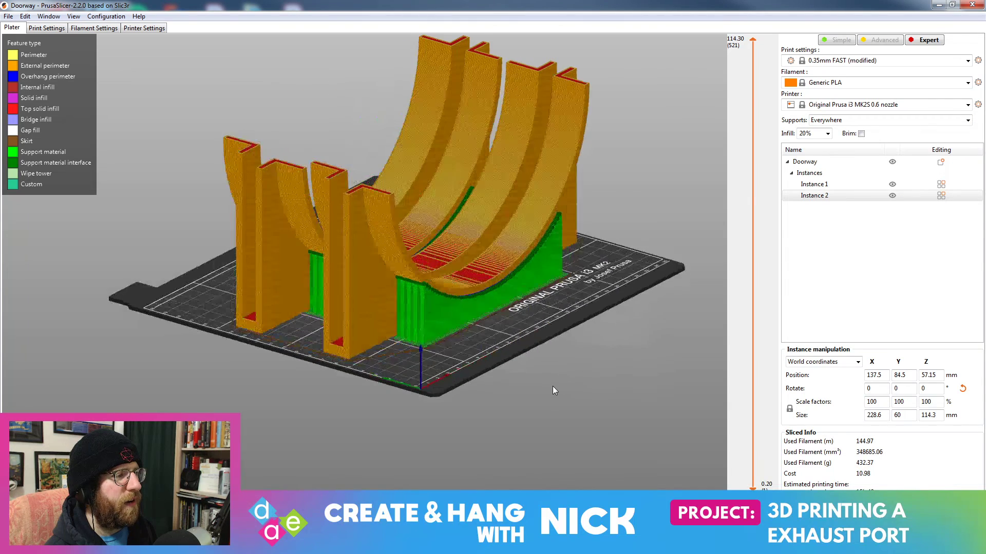
{"action": "middle_click_drag", "start_coordinate": [578, 302], "coordinate": [577, 331]}
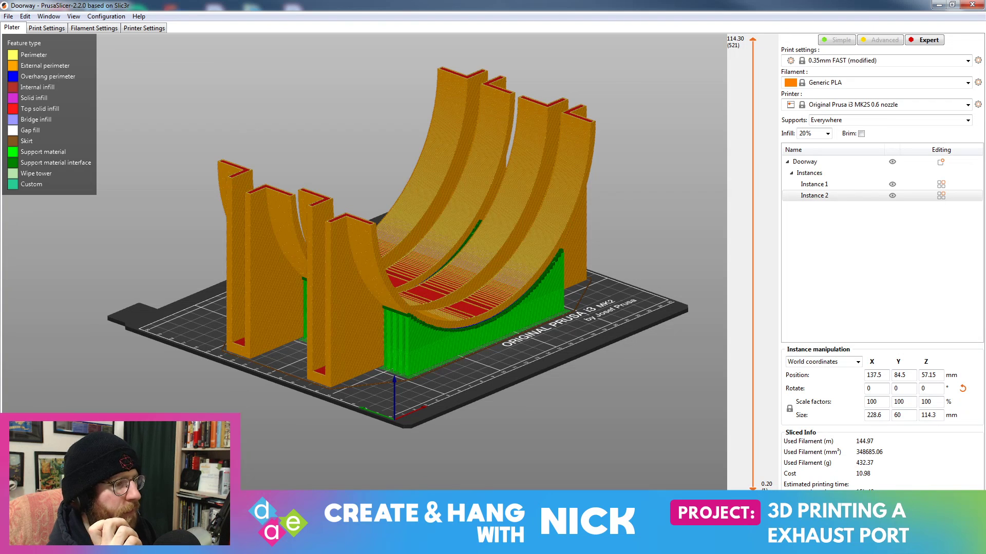
- Switch back to FreeCAD, open the Door Opening sketch to examine its outline, and close it without changes
{"action": "key", "text": "alt+Tab"}
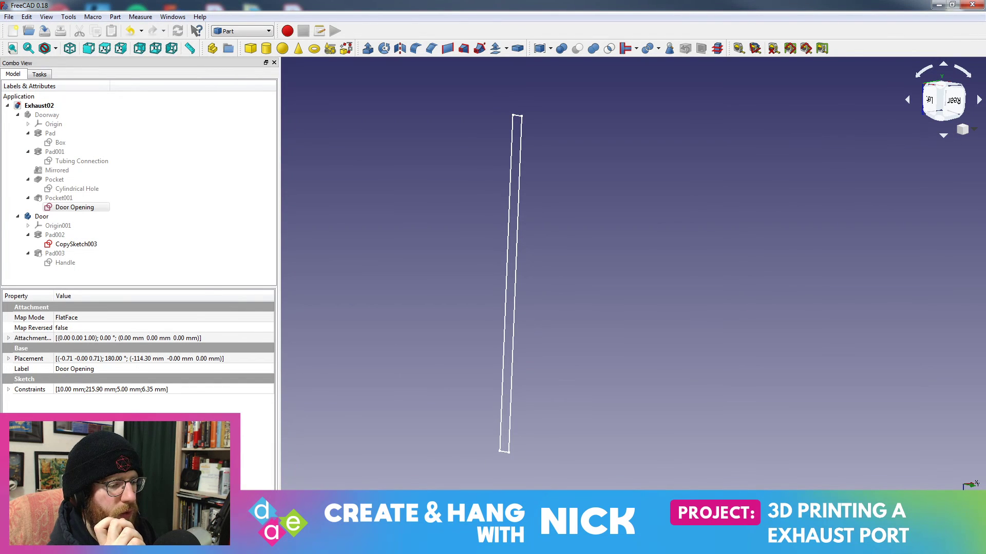
{"action": "double_click", "coordinate": [70, 207]}
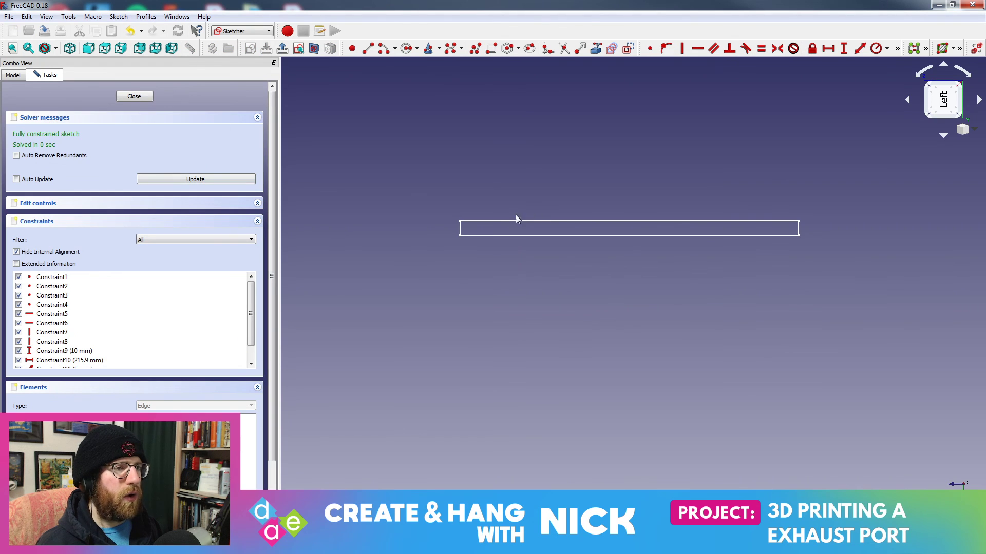
{"action": "left_click", "coordinate": [134, 97]}
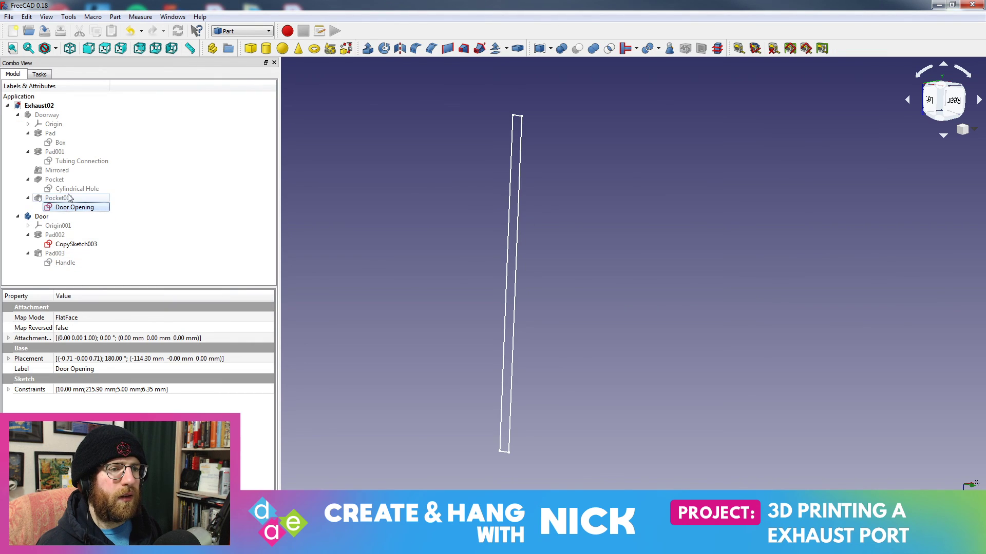
{"action": "left_click", "coordinate": [46, 217]}
{"action": "left_click", "coordinate": [54, 115]}
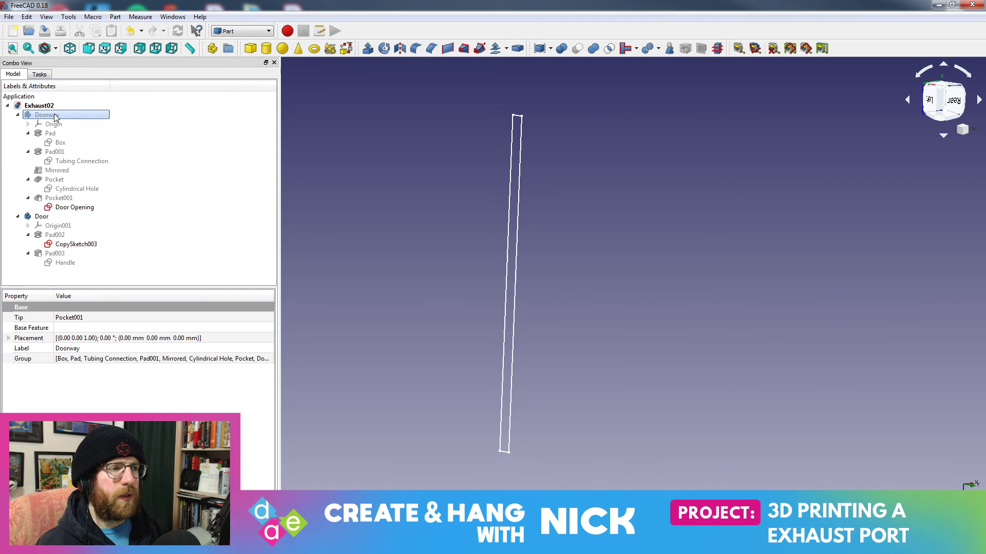
{"action": "middle_click_drag", "start_coordinate": [538, 270], "coordinate": [554, 250]}
- Open the door's CopySketch003 profile sketch, compare its ends with the door opening, and delete the 228.6 mm overall length constraint
{"action": "double_click", "coordinate": [70, 244]}
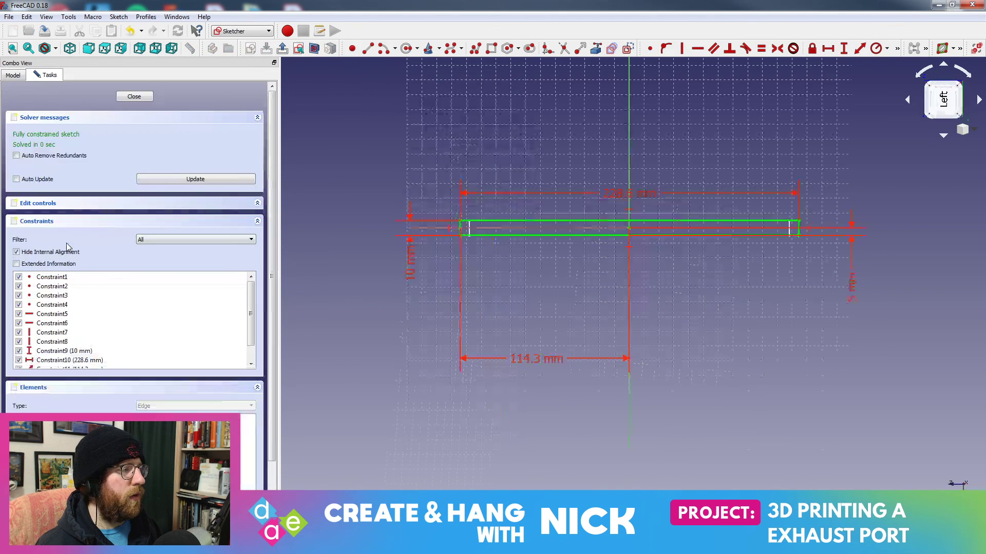
{"action": "scroll", "coordinate": [703, 280], "scroll_direction": "up", "scroll_amount": 4}
{"action": "middle_click_drag", "start_coordinate": [759, 297], "coordinate": [668, 354]}
{"action": "scroll", "coordinate": [863, 268], "scroll_direction": "down", "scroll_amount": 4}
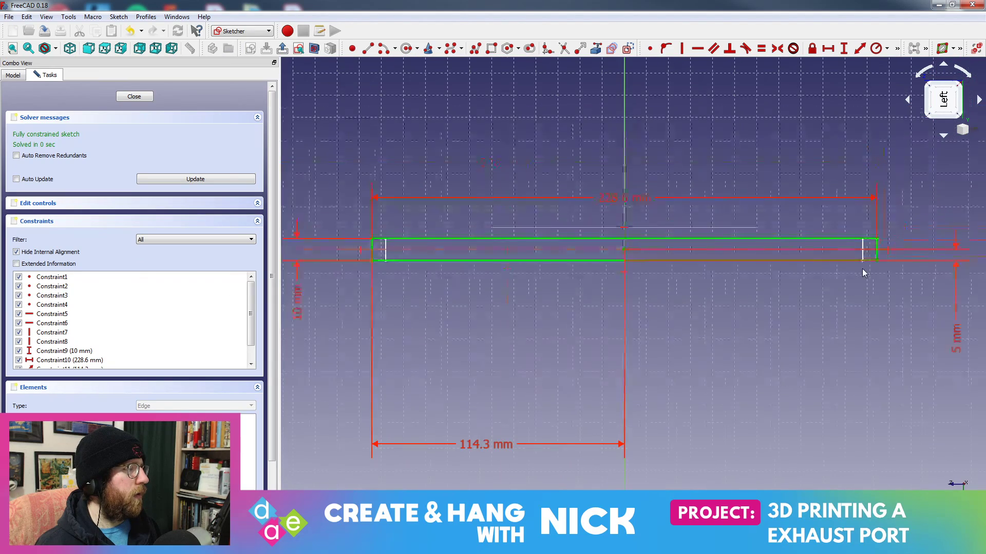
{"action": "middle_click_drag", "start_coordinate": [849, 295], "coordinate": [745, 342]}
{"action": "scroll", "coordinate": [773, 230], "scroll_direction": "up", "scroll_amount": 3}
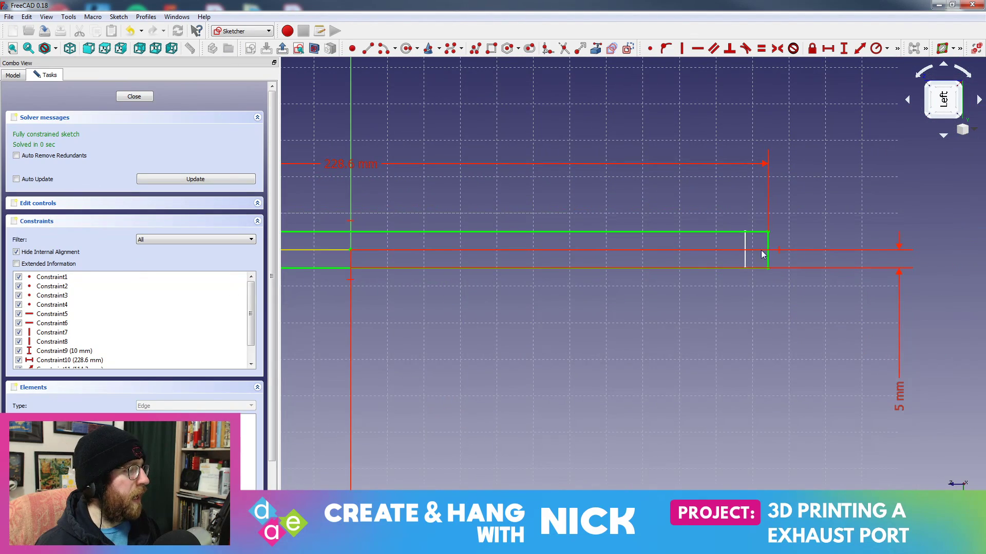
{"action": "scroll", "coordinate": [714, 349], "scroll_direction": "down", "scroll_amount": 4}
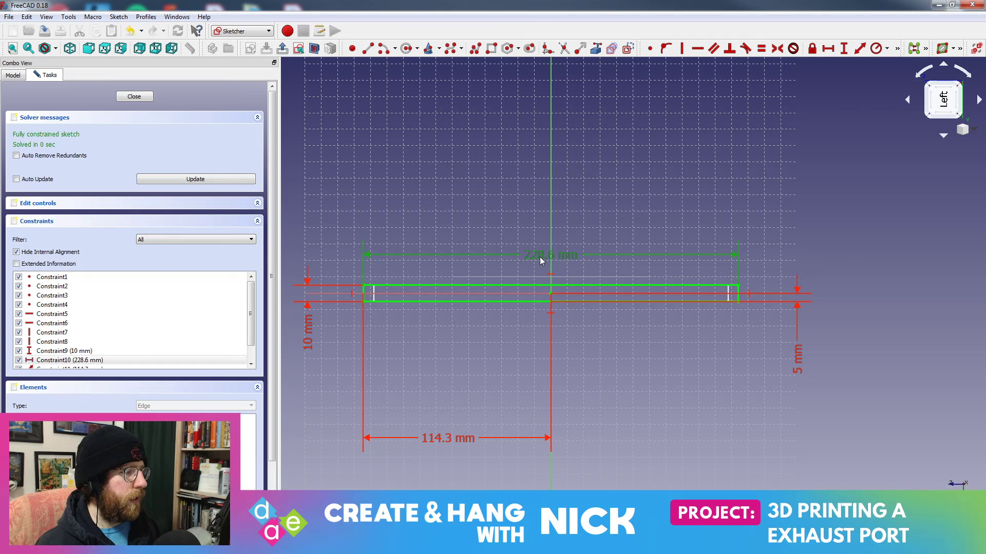
{"action": "key", "text": "Delete"}
- Select the door profile's unconstrained right end edge, just beyond the end of the Door Opening outline
{"action": "scroll", "coordinate": [573, 236], "scroll_direction": "up", "scroll_amount": 4}
{"action": "middle_click_drag", "start_coordinate": [773, 299], "coordinate": [584, 215]}
{"action": "left_click", "coordinate": [751, 274]}
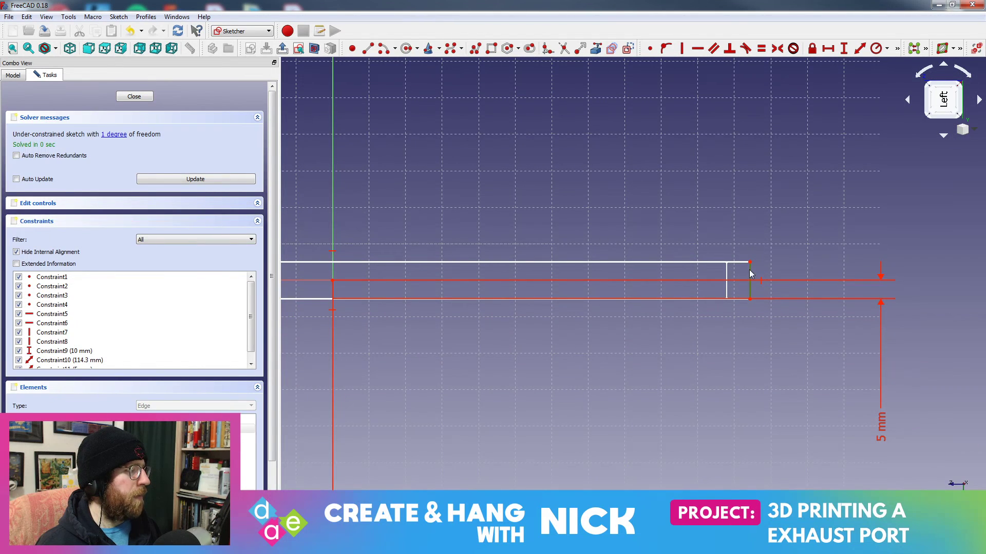
{"action": "left_click", "coordinate": [744, 262]}
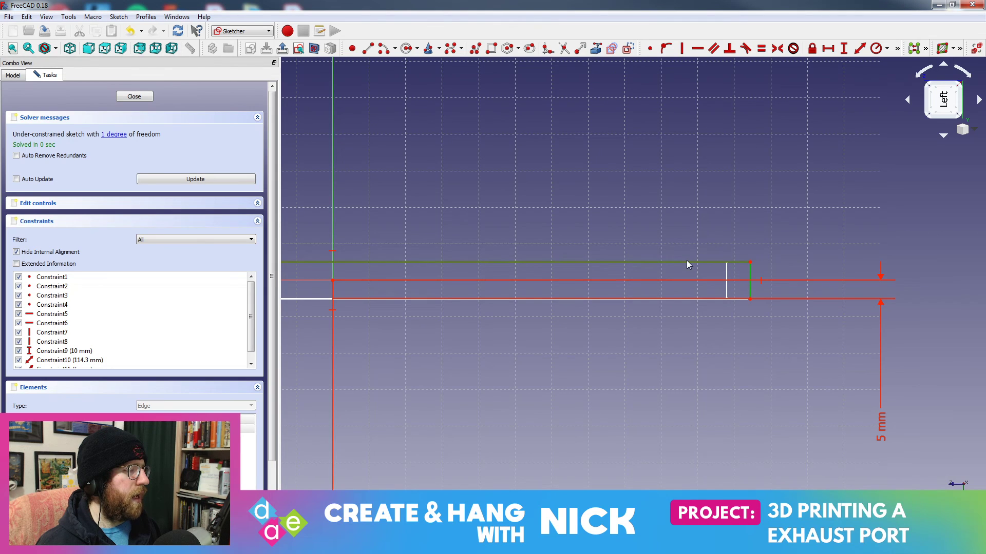
{"action": "left_click", "coordinate": [676, 348]}
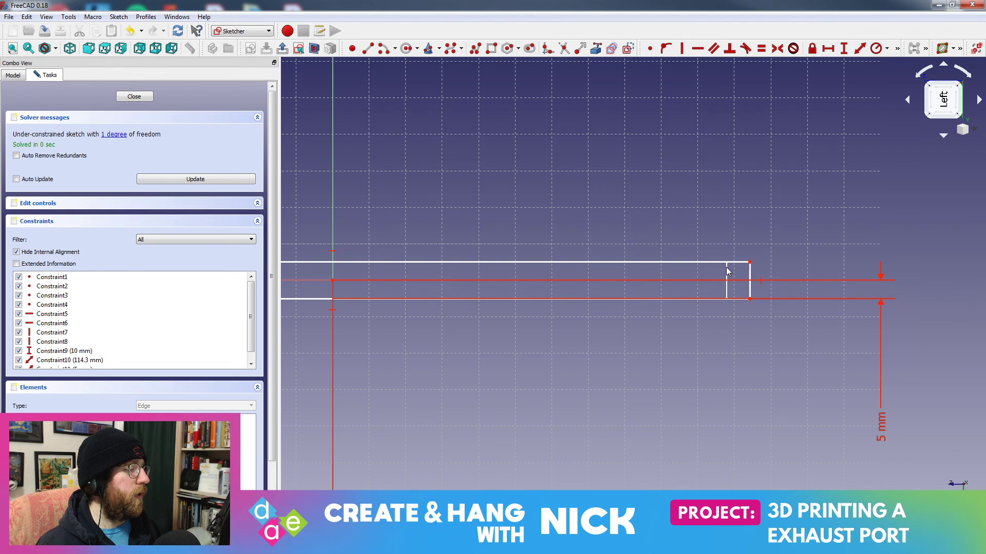
{"action": "scroll", "coordinate": [722, 294], "scroll_direction": "up", "scroll_amount": 5}
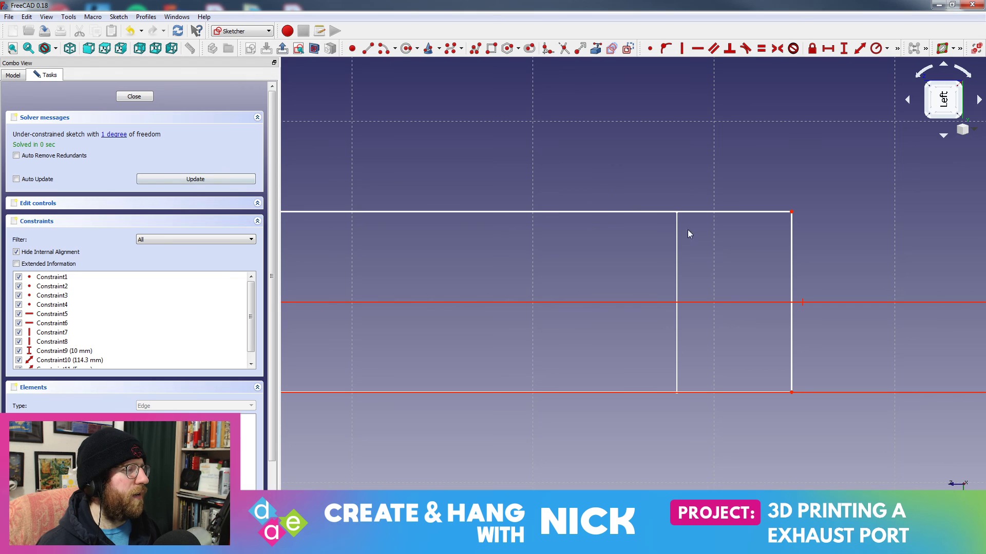
{"action": "middle_click_drag", "start_coordinate": [766, 243], "coordinate": [662, 309]}
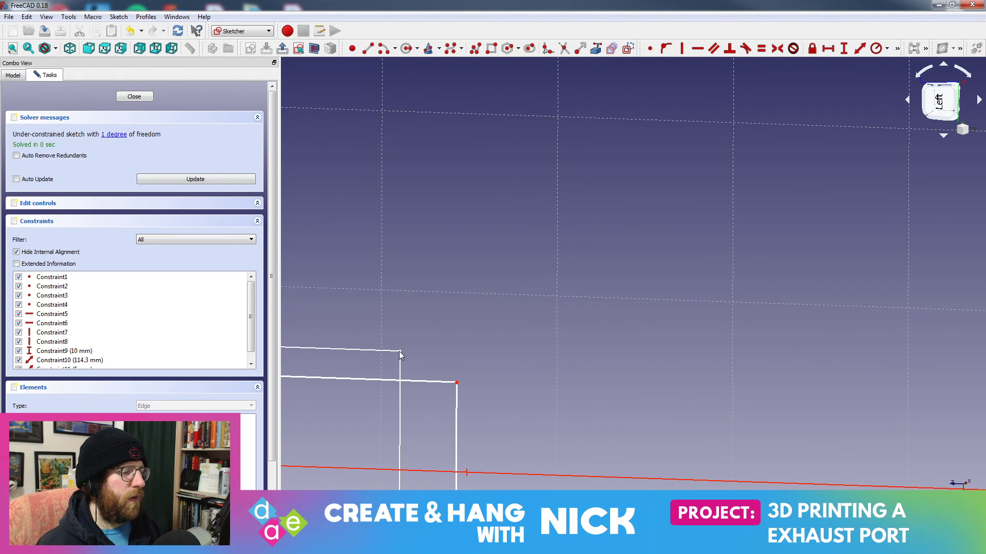
{"action": "middle_click_drag", "start_coordinate": [471, 220], "coordinate": [690, 159]}
{"action": "left_click", "coordinate": [596, 49]}
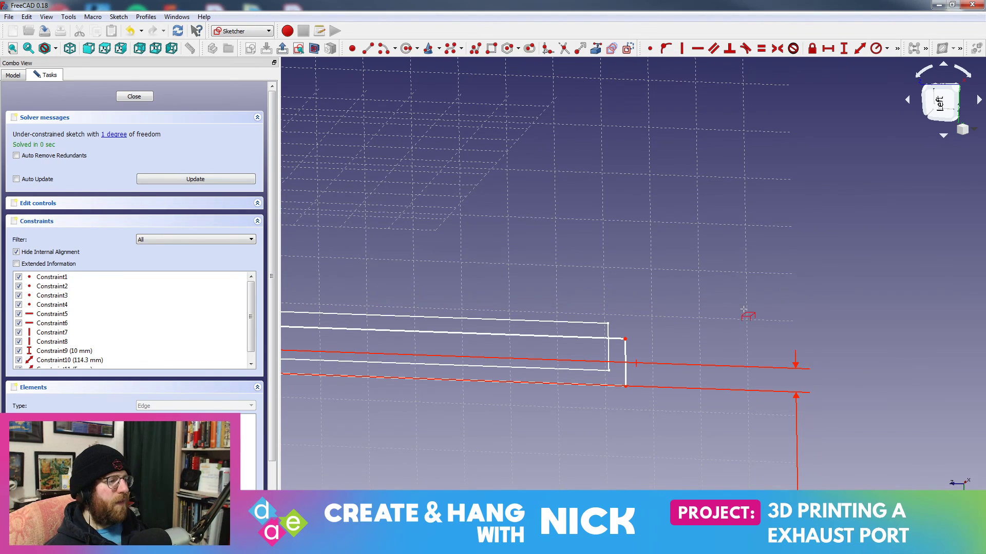
{"action": "scroll", "coordinate": [709, 290], "scroll_direction": "down", "scroll_amount": 4}
{"action": "mouse_move", "coordinate": [667, 331]}
{"action": "middle_mouse_down"}
{"action": "mouse_move", "coordinate": [681, 347]}
{"action": "mouse_move", "coordinate": [670, 351]}
{"action": "middle_mouse_up"}
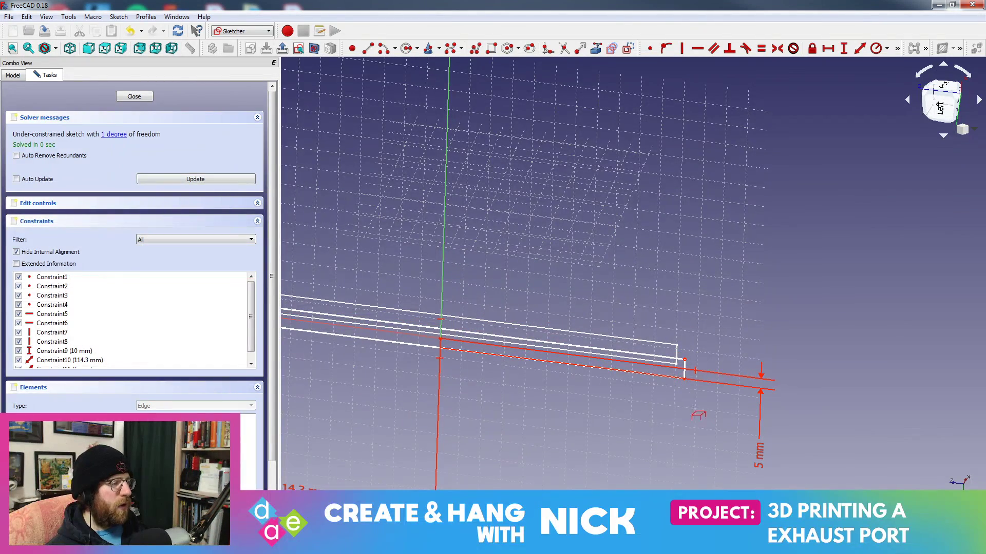
{"action": "middle_click_drag", "start_coordinate": [696, 410], "coordinate": [678, 346]}
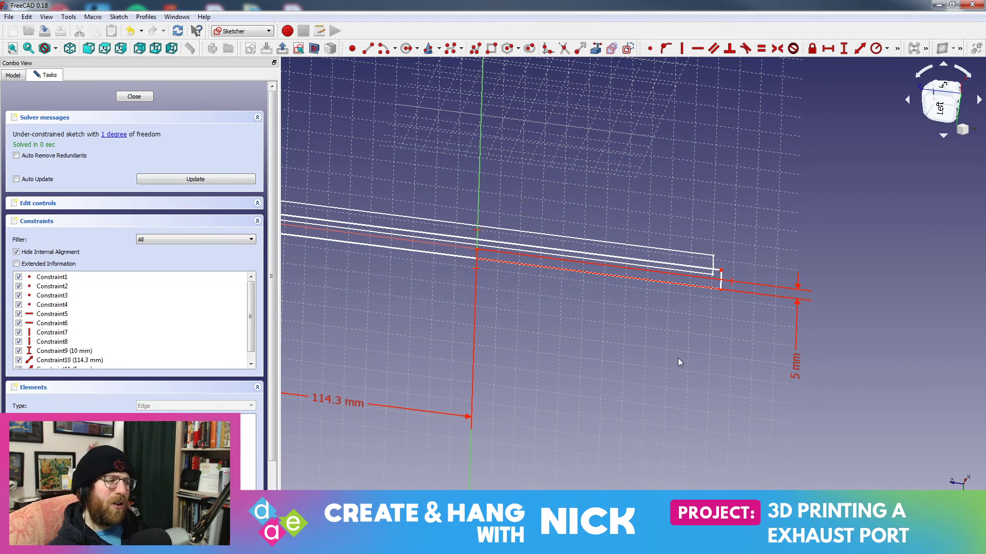
- Undo the recent changes to the overall length constraint in the copied door sketch and close the sketch
{"action": "key", "text": "ctrl+z"}
{"action": "middle_click_drag", "start_coordinate": [674, 363], "coordinate": [751, 364]}
{"action": "middle_click_drag", "start_coordinate": [681, 336], "coordinate": [585, 322]}
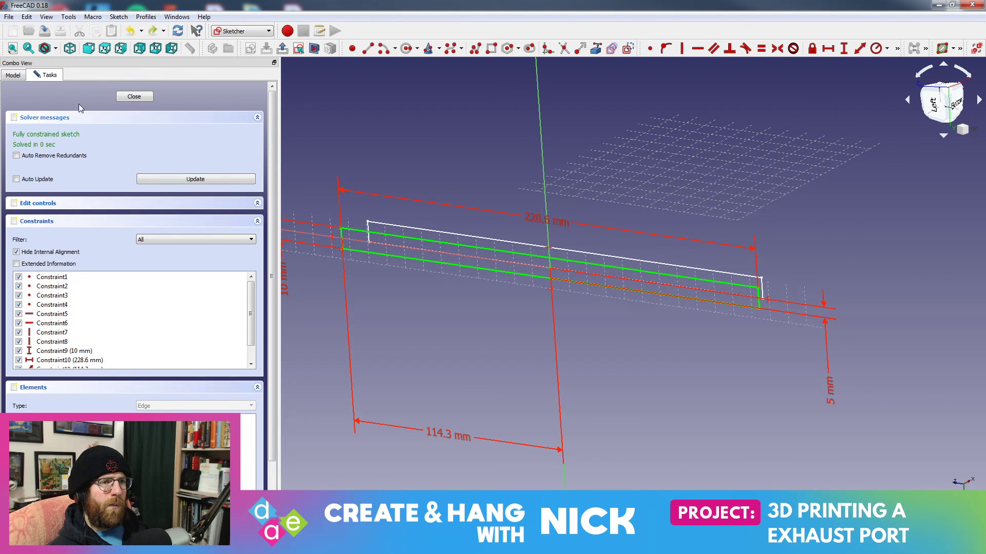
{"action": "left_click", "coordinate": [131, 97]}
{"action": "left_click", "coordinate": [82, 208]}
{"action": "left_click", "coordinate": [84, 245], "text": "shift"}
{"action": "left_click", "coordinate": [148, 237]}
{"action": "left_click", "coordinate": [83, 208]}
{"action": "left_click", "coordinate": [92, 248], "text": "ctrl"}
{"action": "right_click", "coordinate": [94, 252]}
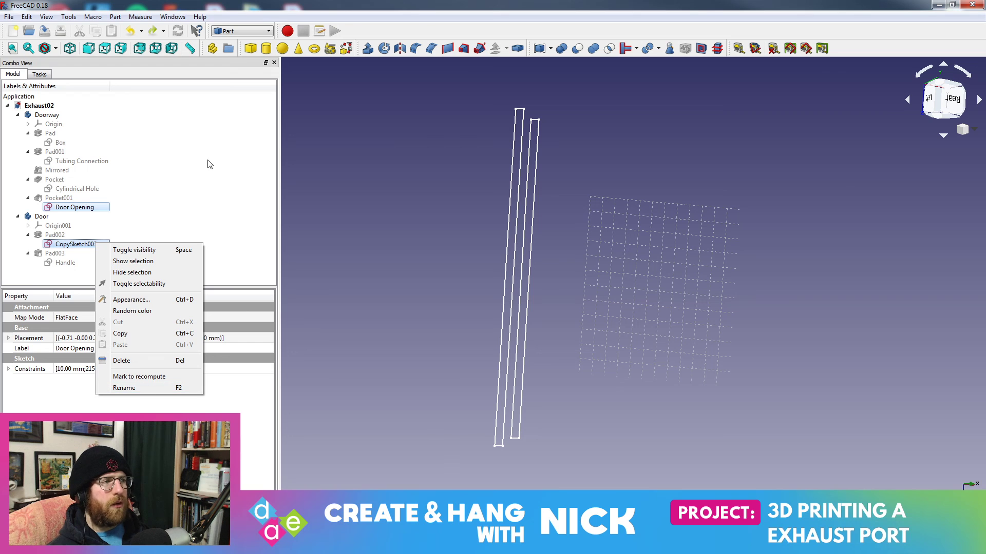
{"action": "left_click", "coordinate": [225, 165]}
{"action": "left_click", "coordinate": [115, 17]}
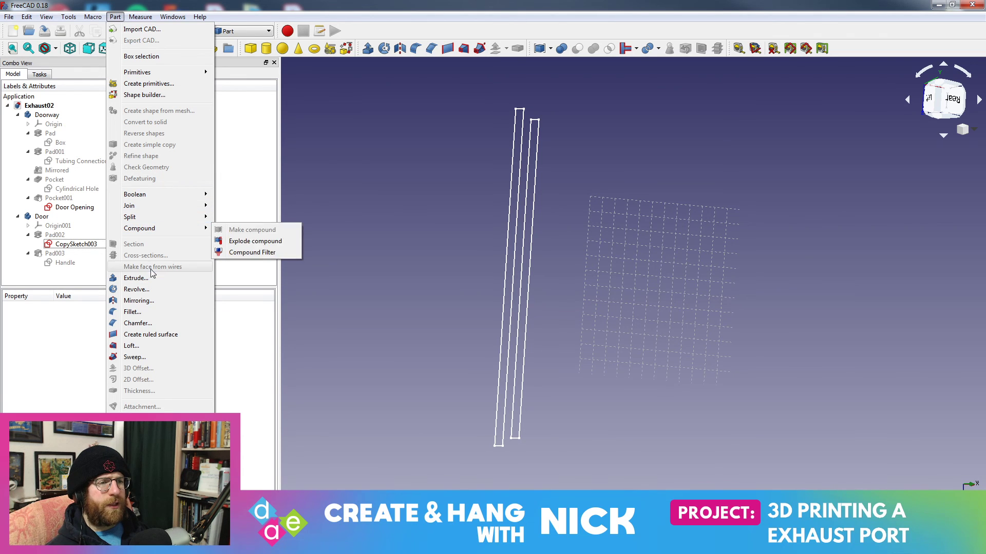
{"action": "mouse_move", "coordinate": [163, 237]}
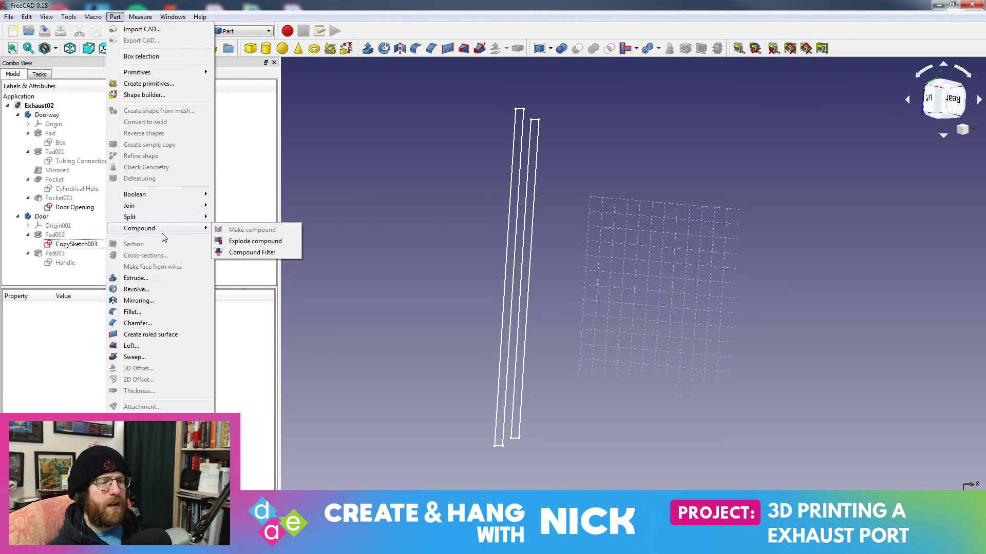
{"action": "left_click", "coordinate": [408, 309]}
- Open CopySketch003 in the Door body, examine how its ends line up with the Door Opening outline, and close it
{"action": "middle_click_drag", "start_coordinate": [532, 230], "coordinate": [580, 277]}
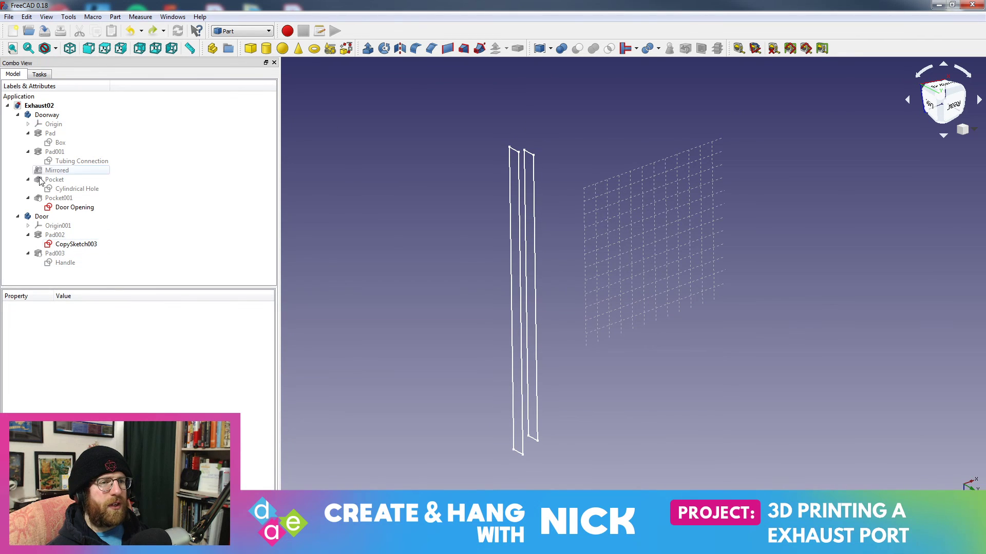
{"action": "left_click", "coordinate": [49, 219]}
{"action": "middle_click_drag", "start_coordinate": [862, 255], "coordinate": [683, 324]}
{"action": "scroll", "coordinate": [683, 323], "scroll_direction": "up", "scroll_amount": 3}
{"action": "left_click", "coordinate": [76, 245]}
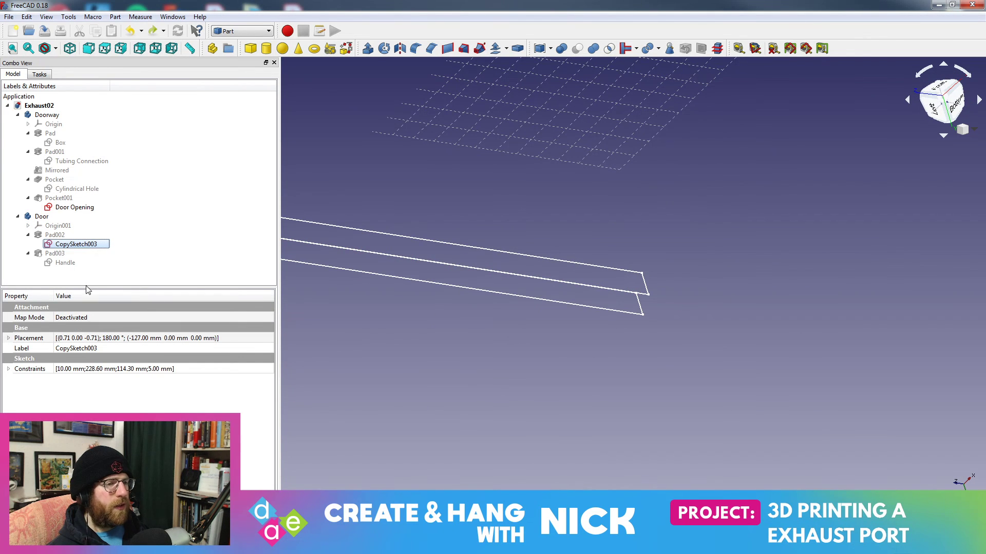
{"action": "double_click", "coordinate": [86, 245]}
{"action": "middle_click_drag", "start_coordinate": [633, 198], "coordinate": [517, 322]}
{"action": "scroll", "coordinate": [614, 347], "scroll_direction": "up", "scroll_amount": 3}
{"action": "middle_click_drag", "start_coordinate": [618, 317], "coordinate": [721, 340]}
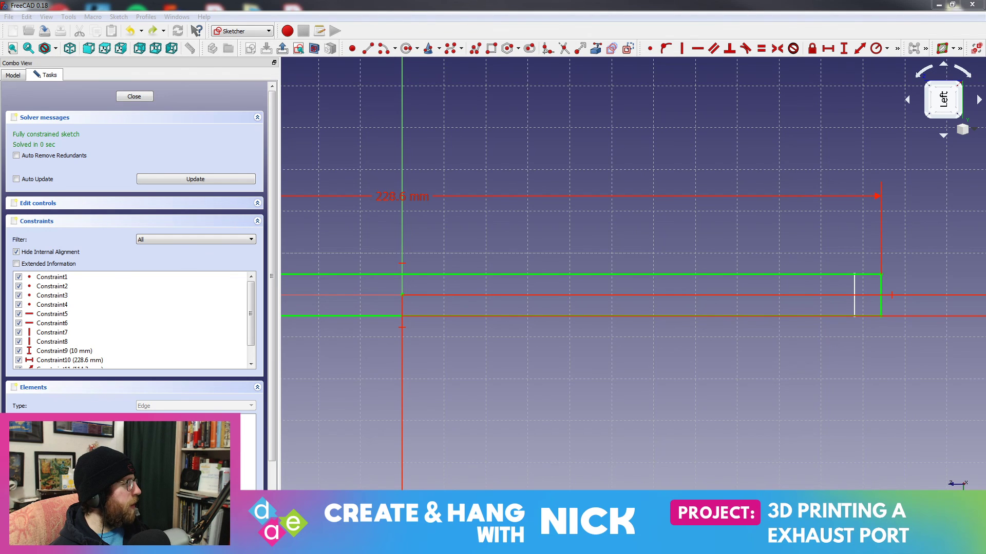
{"action": "middle_click_drag", "start_coordinate": [771, 149], "coordinate": [646, 154]}
{"action": "scroll", "coordinate": [861, 322], "scroll_direction": "up", "scroll_amount": 3}
{"action": "scroll", "coordinate": [721, 279], "scroll_direction": "down", "scroll_amount": 7}
{"action": "middle_click_drag", "start_coordinate": [713, 336], "coordinate": [687, 318]}
{"action": "middle_click_drag", "start_coordinate": [626, 324], "coordinate": [766, 355]}
{"action": "scroll", "coordinate": [707, 385], "scroll_direction": "down", "scroll_amount": 1}
{"action": "scroll", "coordinate": [709, 362], "scroll_direction": "up", "scroll_amount": 2}
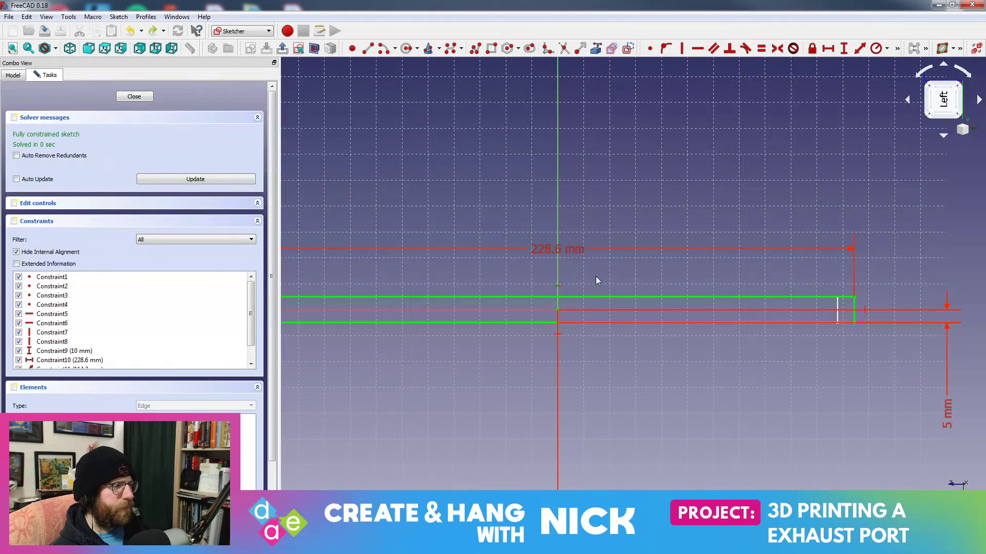
{"action": "middle_click_drag", "start_coordinate": [590, 277], "coordinate": [639, 306]}
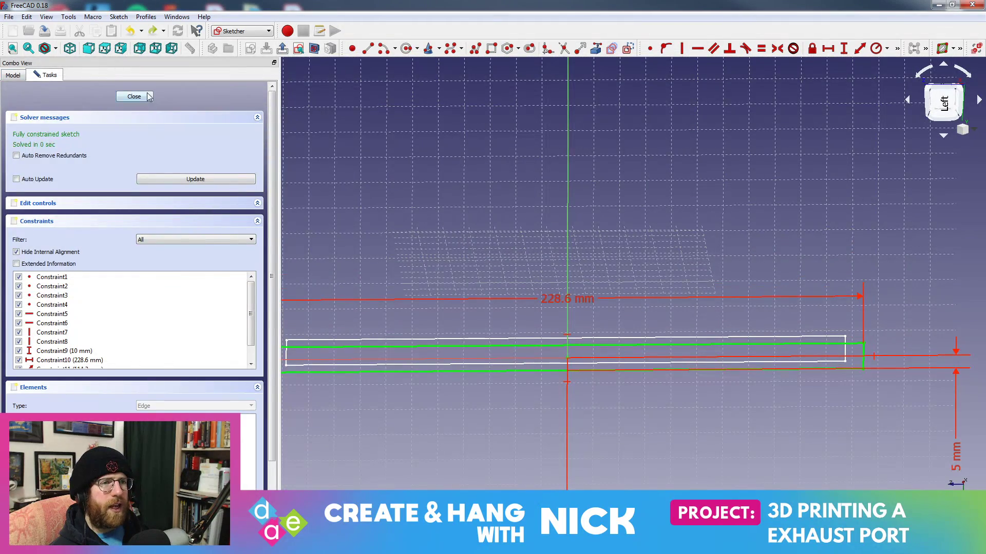
{"action": "left_click", "coordinate": [148, 97]}
- Check the overall length dimension in the Door Opening sketch and close the sketch
{"action": "double_click", "coordinate": [87, 215]}
{"action": "middle_click_drag", "start_coordinate": [710, 182], "coordinate": [776, 282]}
{"action": "scroll", "coordinate": [759, 222], "scroll_direction": "down", "scroll_amount": 1}
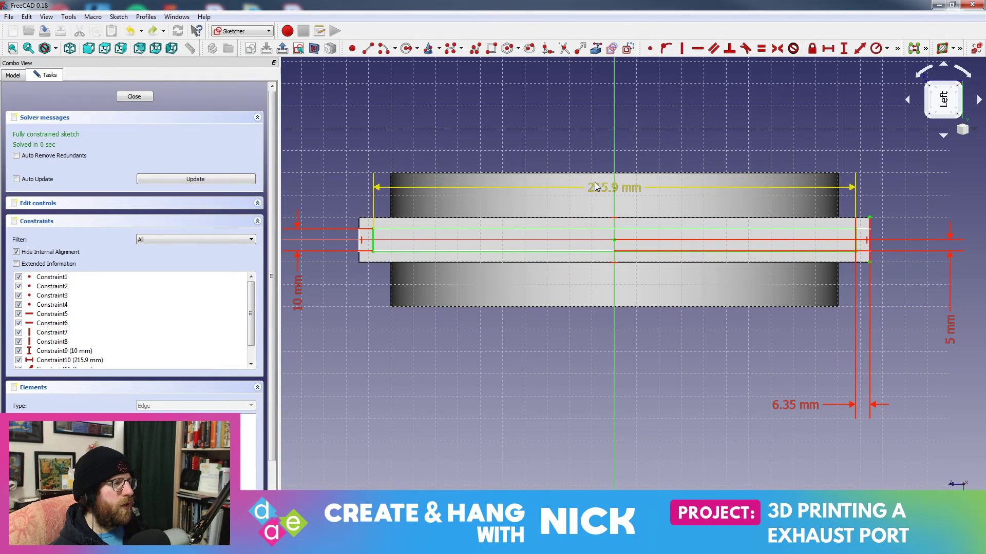
{"action": "left_click", "coordinate": [133, 96]}
- Set the overall length of the rectangle in CopySketch003 to 215.9 mm and close the sketch
{"action": "left_click", "coordinate": [73, 236]}
{"action": "double_click", "coordinate": [74, 243]}
{"action": "mouse_move", "coordinate": [440, 208]}
{"action": "middle_mouse_down"}
{"action": "mouse_move", "coordinate": [455, 254]}
{"action": "mouse_move", "coordinate": [450, 324]}
{"action": "middle_mouse_up"}
{"action": "left_click", "coordinate": [544, 190]}
{"action": "double_click", "coordinate": [544, 189]}
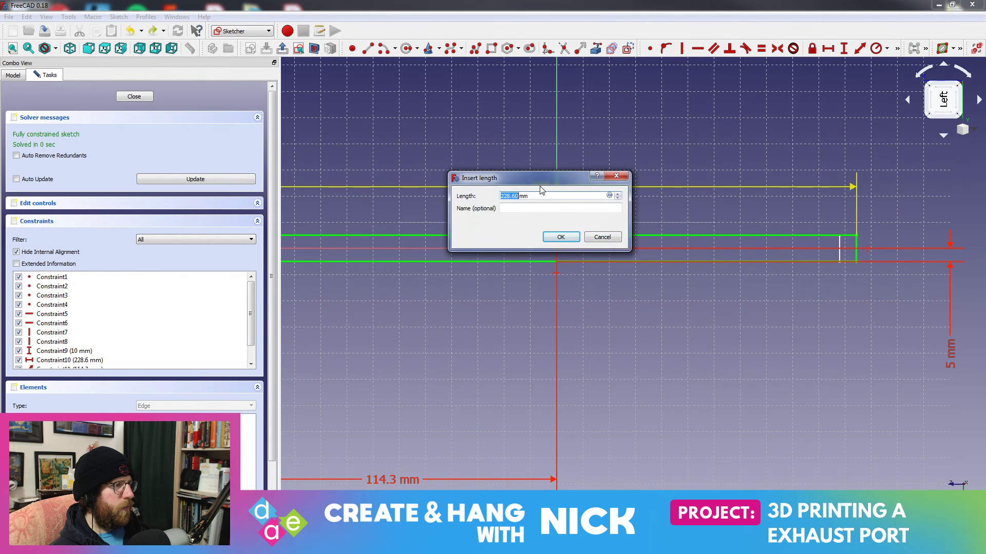
{"action": "type", "text": "215.9"}
{"action": "key", "text": "Return"}
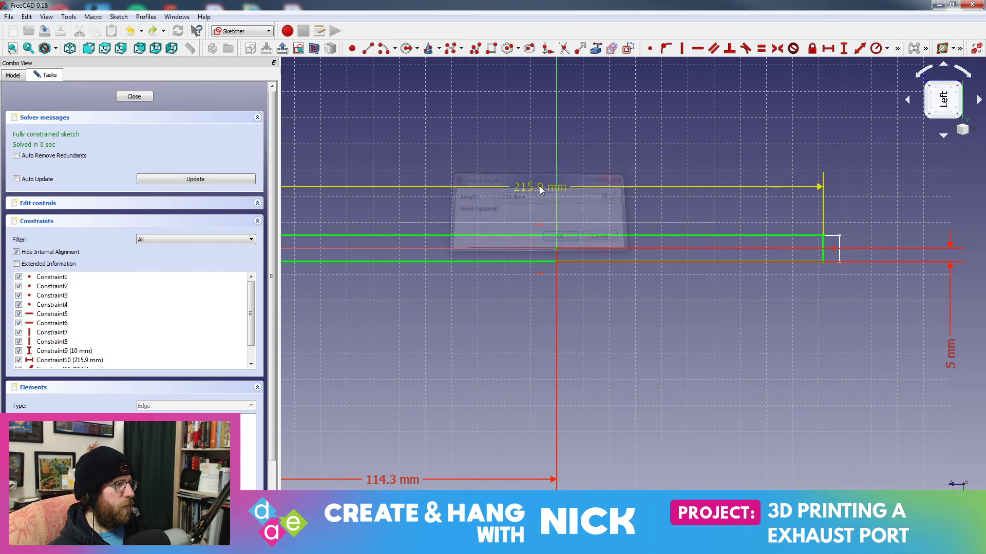
{"action": "scroll", "coordinate": [611, 285], "scroll_direction": "down", "scroll_amount": 2}
{"action": "middle_click_drag", "start_coordinate": [611, 285], "coordinate": [656, 286]}
{"action": "scroll", "coordinate": [657, 285], "scroll_direction": "up", "scroll_amount": 1}
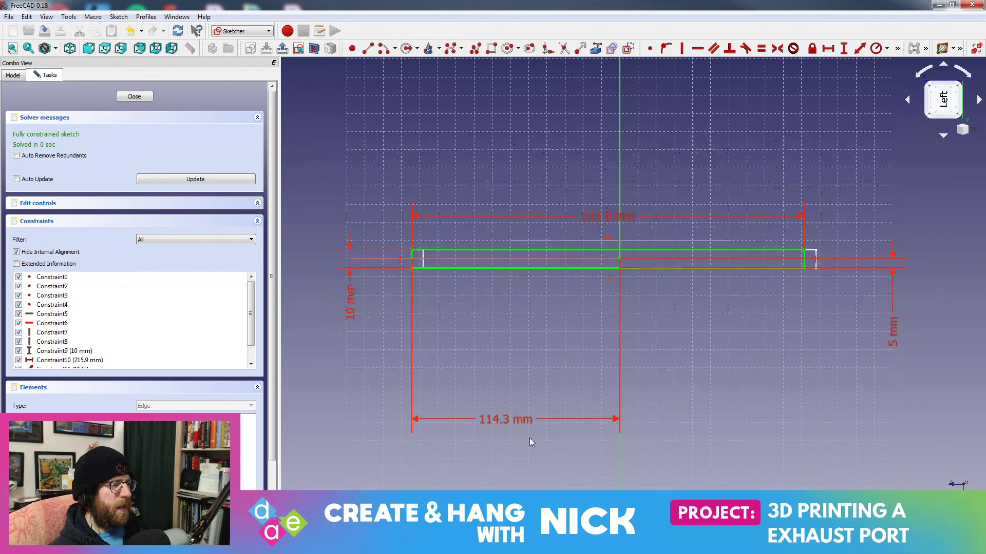
{"action": "left_click", "coordinate": [126, 97]}
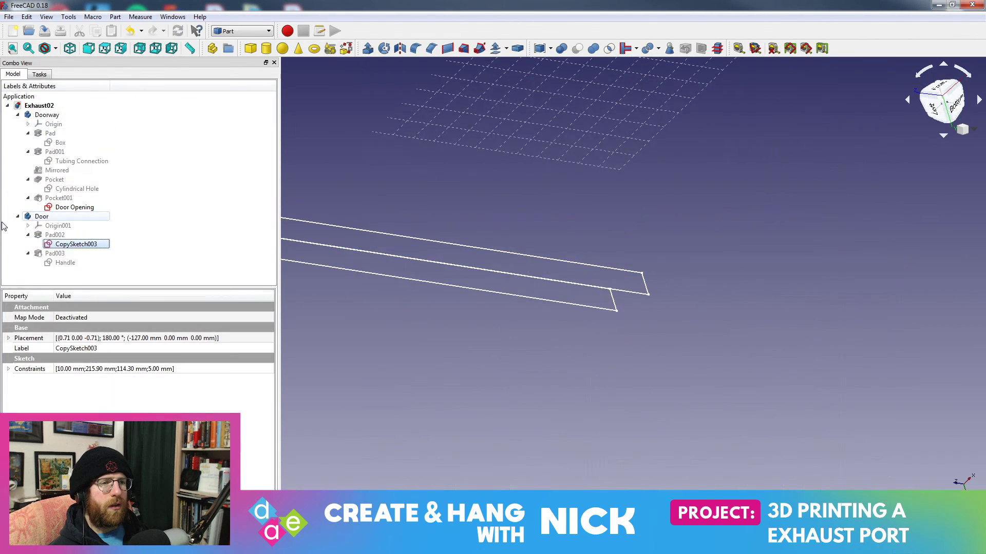
- Review the dimensions that size and position the rectangle in the Door Opening sketch
{"action": "double_click", "coordinate": [78, 213]}
{"action": "scroll", "coordinate": [627, 262], "scroll_direction": "down", "scroll_amount": 5}
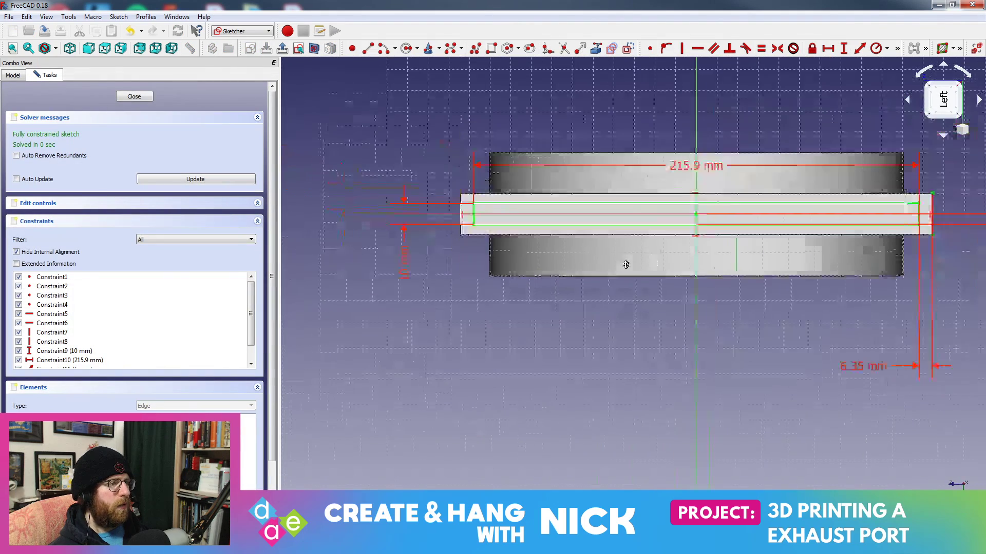
{"action": "middle_click_drag", "start_coordinate": [646, 265], "coordinate": [596, 254]}
{"action": "scroll", "coordinate": [632, 303], "scroll_direction": "up", "scroll_amount": 5}
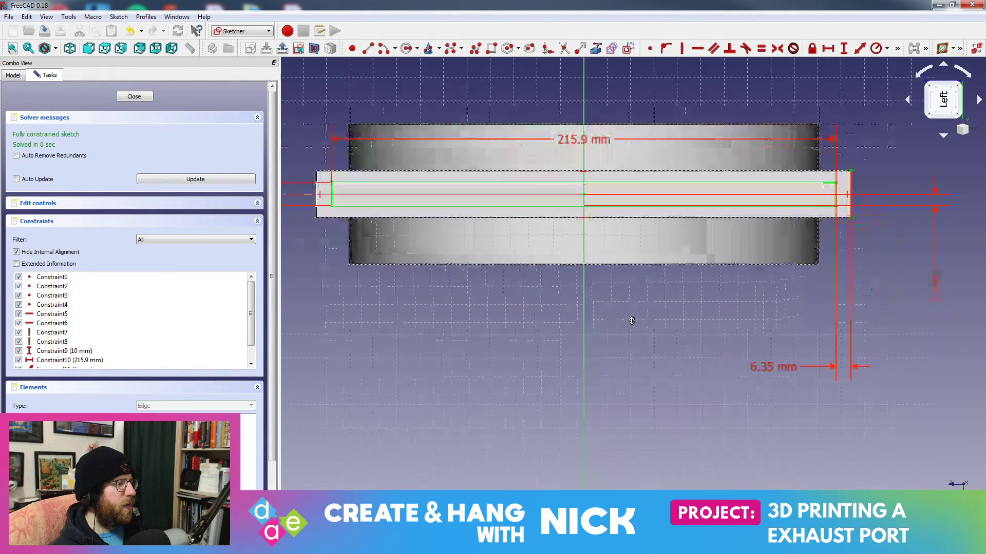
{"action": "middle_click_drag", "start_coordinate": [730, 266], "coordinate": [711, 272]}
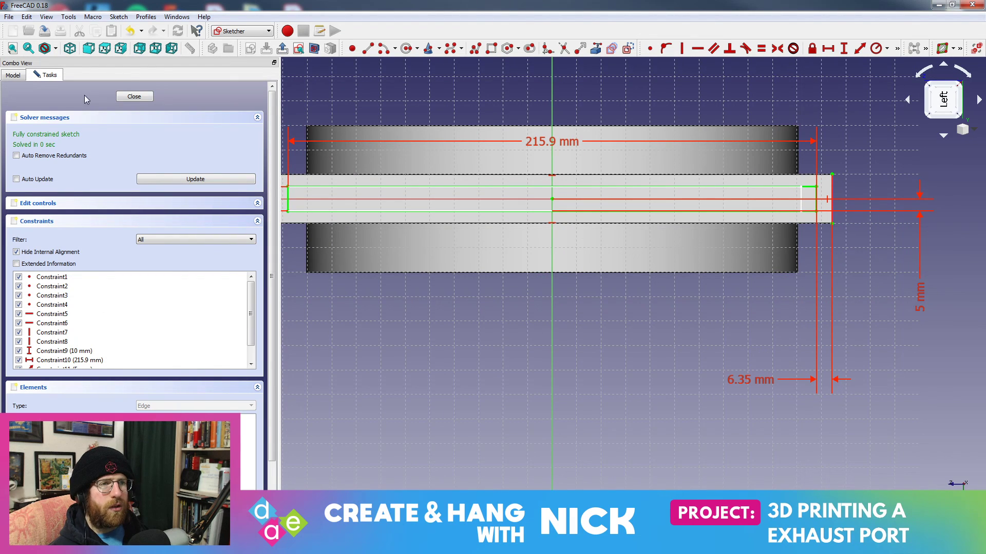
{"action": "left_click", "coordinate": [134, 97]}
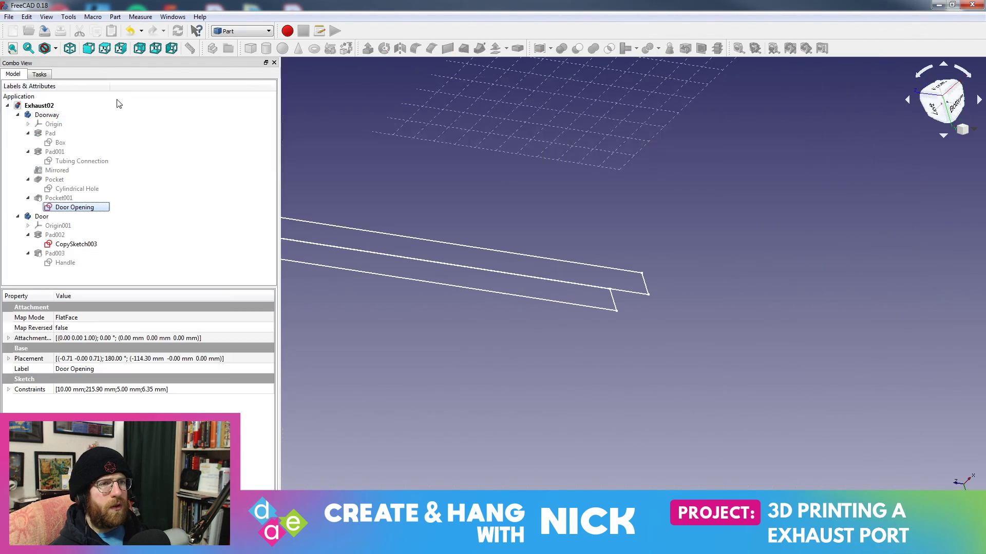
- Set the distance from the left end of CopySketch003's rectangle to the vertical axis to 107.95 mm and compare it with the Door Opening outline
{"action": "double_click", "coordinate": [77, 251]}
{"action": "mouse_move", "coordinate": [666, 177]}
{"action": "middle_mouse_down"}
{"action": "mouse_move", "coordinate": [515, 313]}
{"action": "mouse_move", "coordinate": [703, 328]}
{"action": "mouse_move", "coordinate": [796, 310]}
{"action": "middle_mouse_up"}
{"action": "scroll", "coordinate": [594, 334], "scroll_direction": "up", "scroll_amount": 3}
{"action": "mouse_move", "coordinate": [600, 303]}
{"action": "middle_mouse_down"}
{"action": "mouse_move", "coordinate": [559, 372]}
{"action": "mouse_move", "coordinate": [633, 338]}
{"action": "middle_mouse_up"}
{"action": "middle_click_drag", "start_coordinate": [607, 405], "coordinate": [615, 384]}
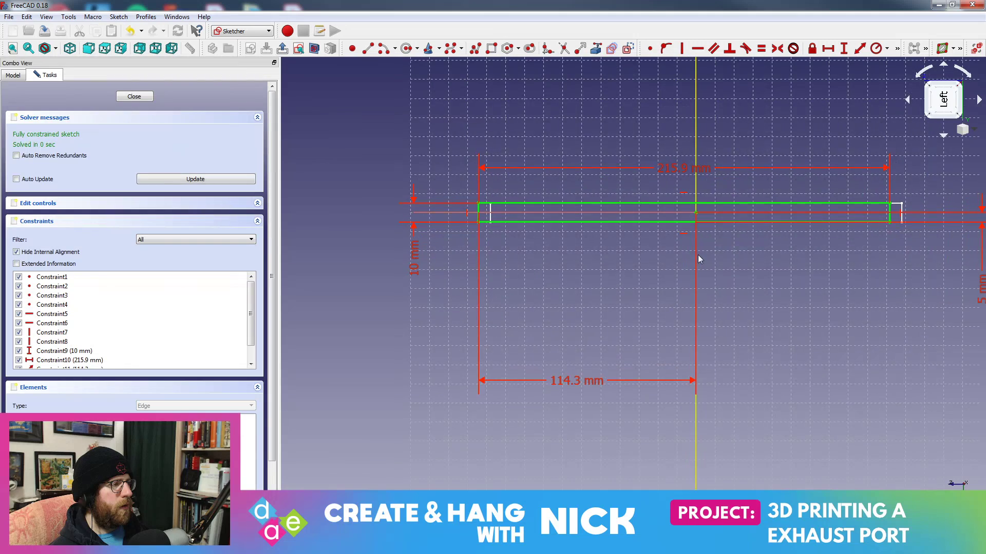
{"action": "middle_click_drag", "start_coordinate": [665, 266], "coordinate": [550, 316]}
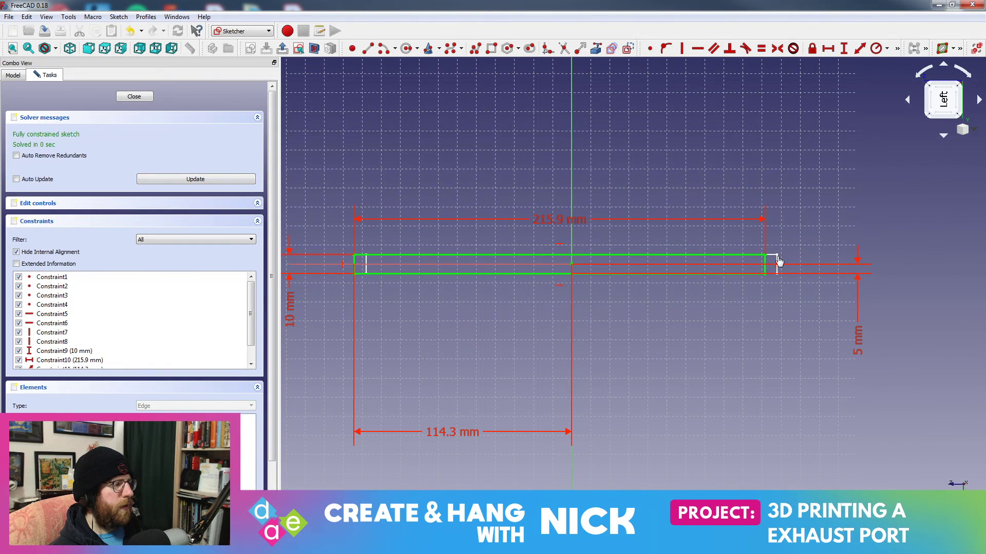
{"action": "middle_click_drag", "start_coordinate": [762, 281], "coordinate": [628, 250]}
{"action": "middle_click_drag", "start_coordinate": [650, 332], "coordinate": [646, 318]}
{"action": "middle_click_drag", "start_coordinate": [595, 301], "coordinate": [642, 292]}
{"action": "middle_click_drag", "start_coordinate": [596, 312], "coordinate": [767, 316]}
{"action": "middle_click_drag", "start_coordinate": [630, 278], "coordinate": [717, 263]}
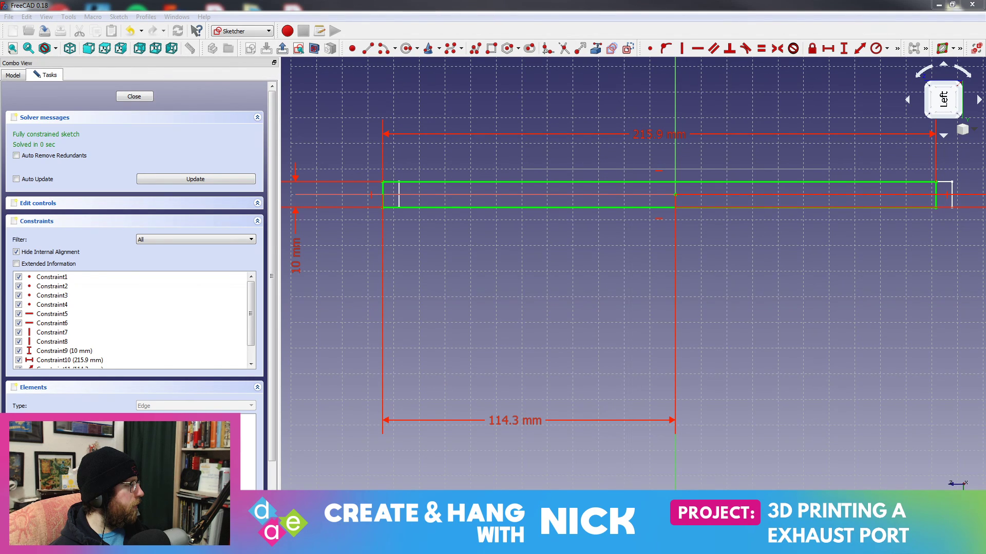
{"action": "double_click", "coordinate": [497, 416]}
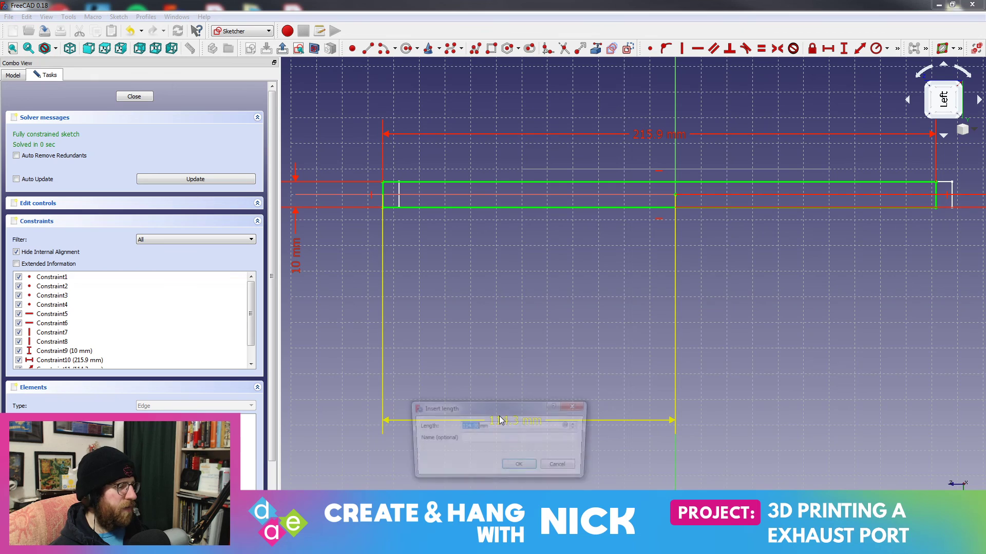
{"action": "type", "text": "107"}
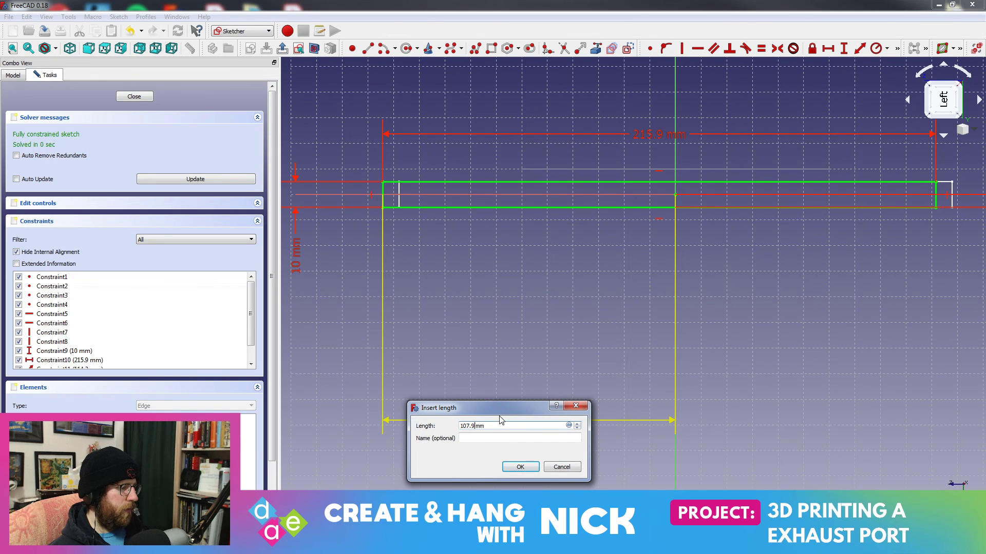
{"action": "key", "text": "Return"}
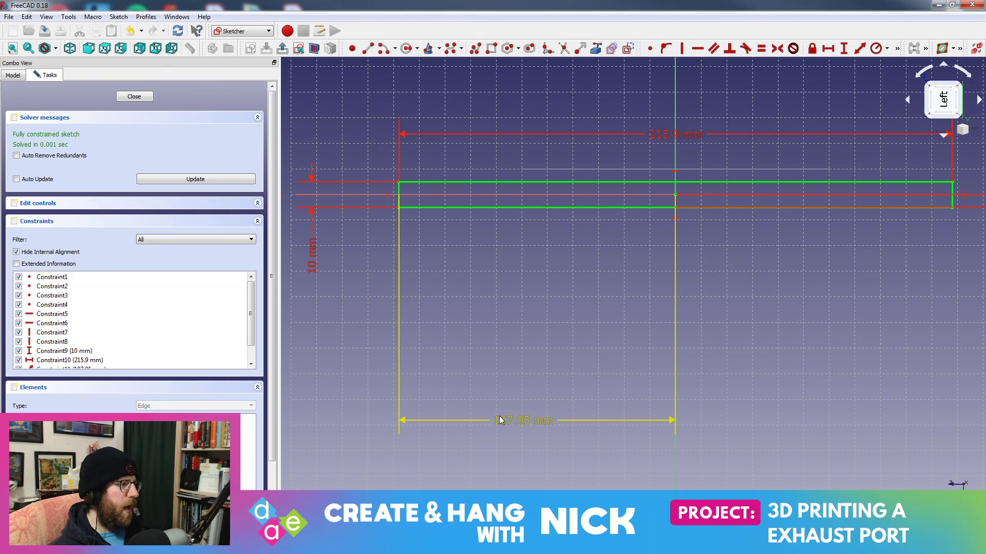
{"action": "scroll", "coordinate": [533, 293], "scroll_direction": "down", "scroll_amount": 3}
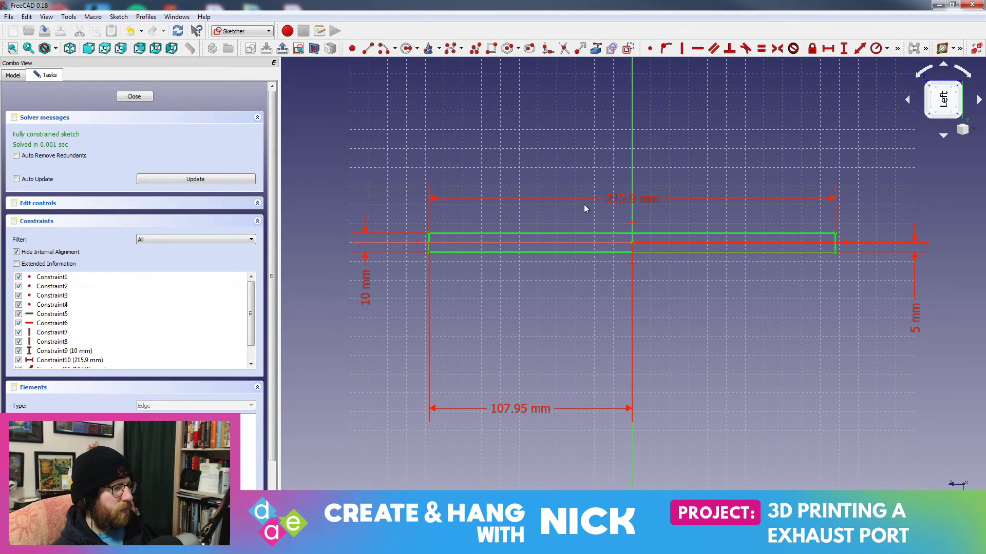
{"action": "mouse_move", "coordinate": [741, 214]}
{"action": "middle_mouse_down"}
{"action": "mouse_move", "coordinate": [666, 150]}
{"action": "mouse_move", "coordinate": [598, 198]}
{"action": "middle_mouse_up"}
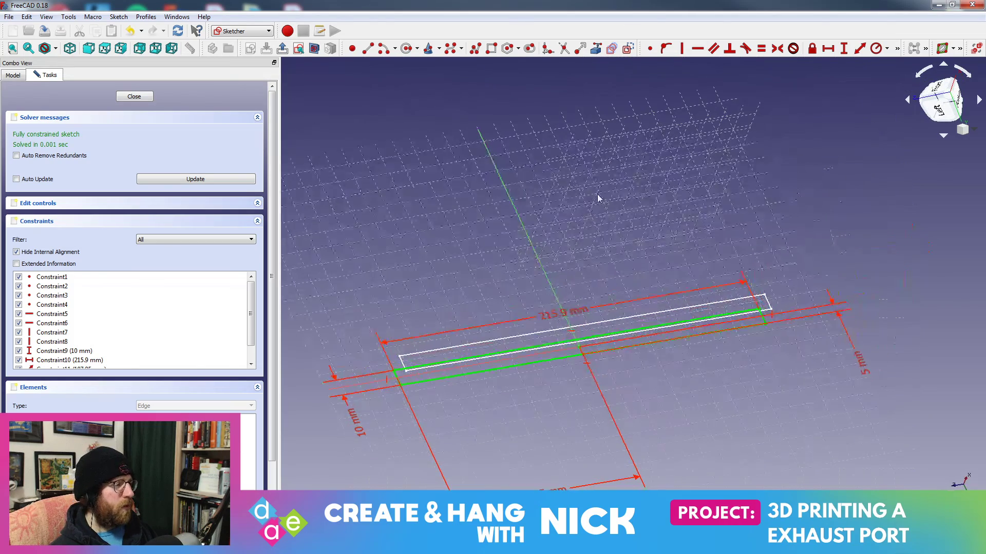
{"action": "middle_click_drag", "start_coordinate": [763, 265], "coordinate": [773, 223]}
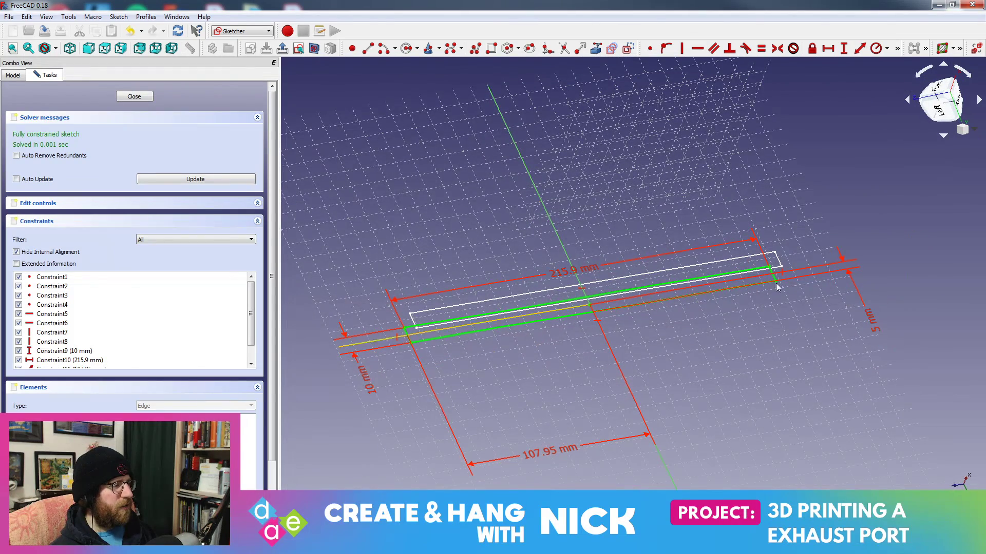
{"action": "left_click", "coordinate": [13, 74]}
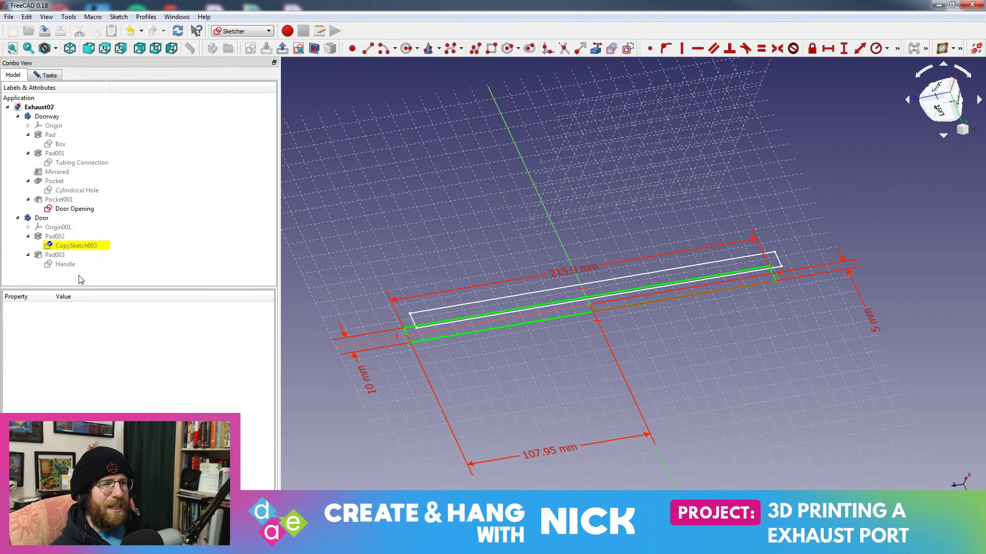
- Compare the Door Opening outline with CopySketch003 from several angles, toggling the Doorway body's visibility off and on
{"action": "left_click", "coordinate": [76, 209]}
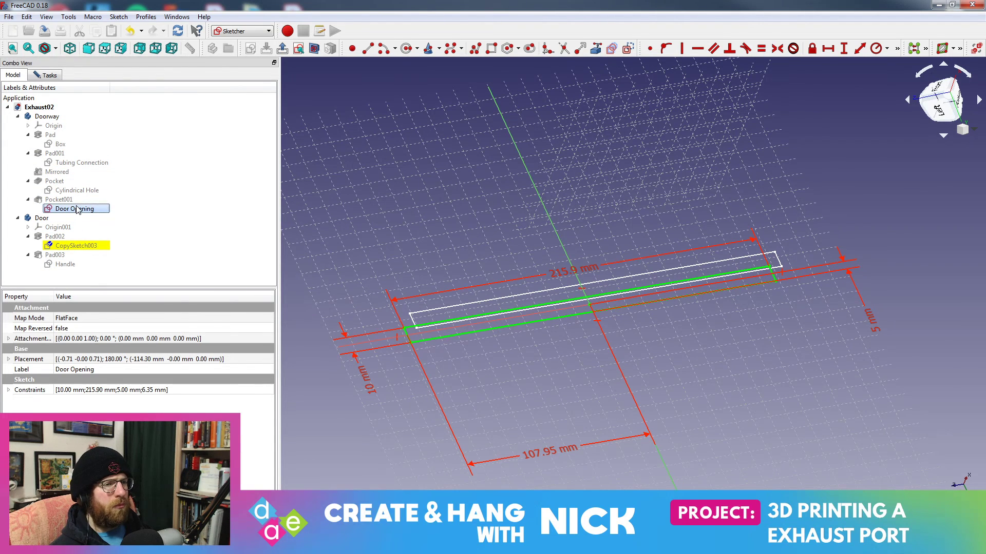
{"action": "right_click", "coordinate": [77, 210]}
{"action": "left_click", "coordinate": [385, 4]}
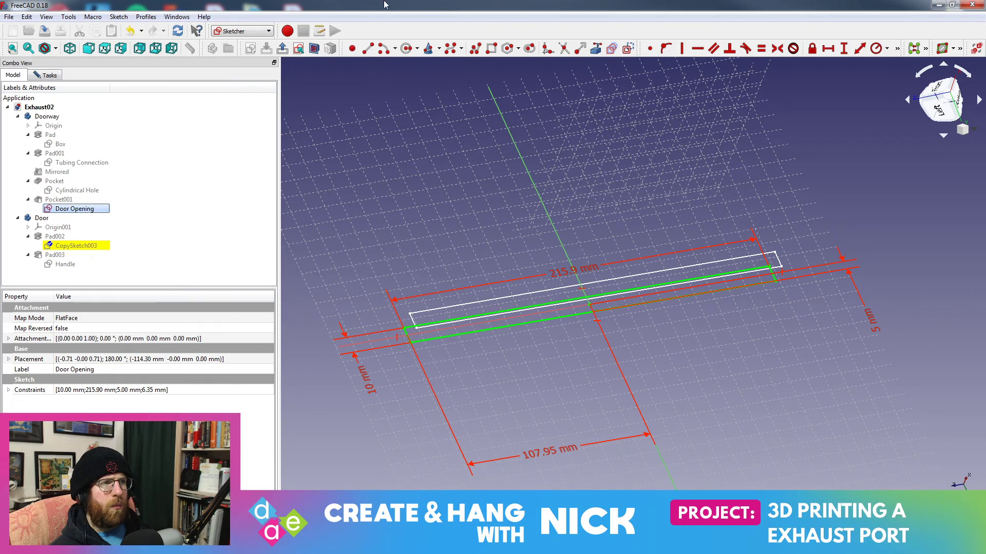
{"action": "mouse_move", "coordinate": [659, 324]}
{"action": "middle_mouse_down"}
{"action": "mouse_move", "coordinate": [611, 178]}
{"action": "mouse_move", "coordinate": [638, 246]}
{"action": "mouse_move", "coordinate": [730, 358]}
{"action": "middle_mouse_up"}
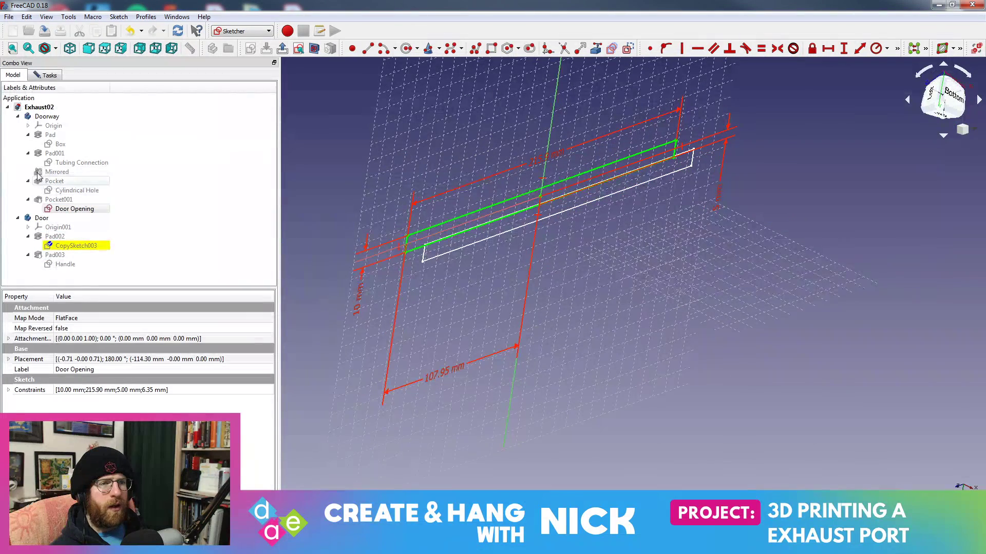
{"action": "left_click", "coordinate": [56, 117]}
{"action": "key", "text": "space"}
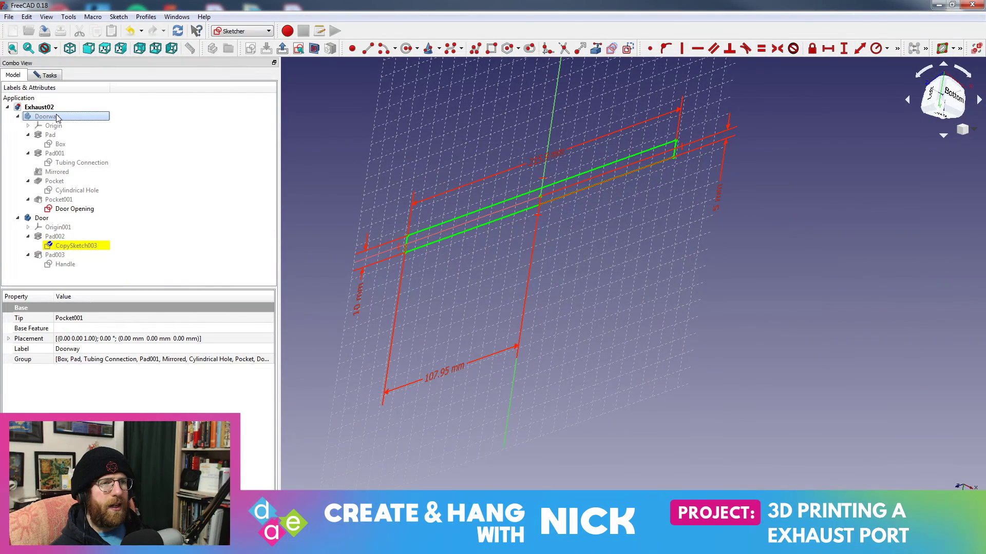
{"action": "key", "text": "space"}
{"action": "mouse_move", "coordinate": [468, 263]}
{"action": "middle_mouse_down"}
{"action": "mouse_move", "coordinate": [485, 277]}
{"action": "mouse_move", "coordinate": [654, 227]}
{"action": "mouse_move", "coordinate": [653, 238]}
{"action": "middle_mouse_up"}
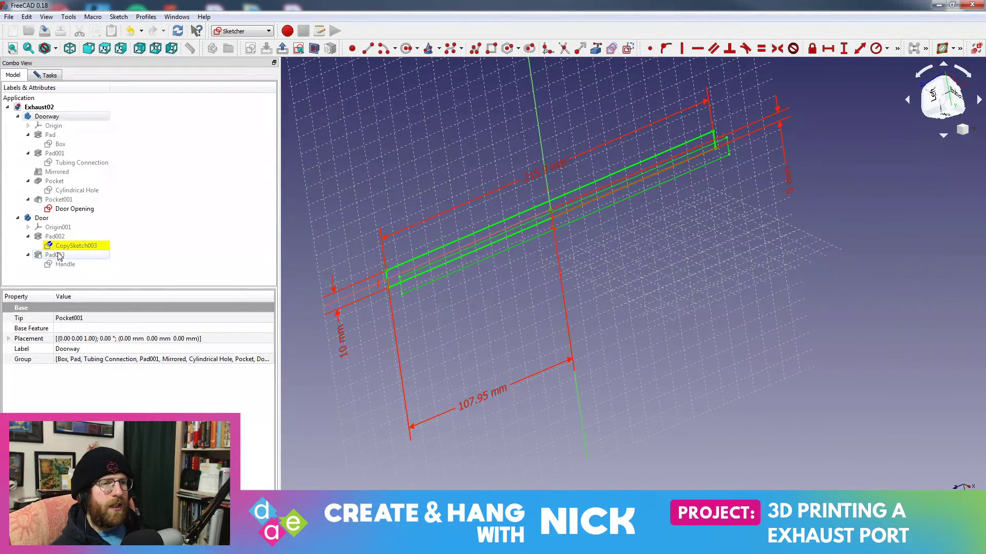
- Close CopySketch003 and show the doorway's Pocket001 solid
{"action": "left_click", "coordinate": [54, 255]}
{"action": "left_click", "coordinate": [75, 247]}
{"action": "middle_click_drag", "start_coordinate": [462, 236], "coordinate": [370, 170]}
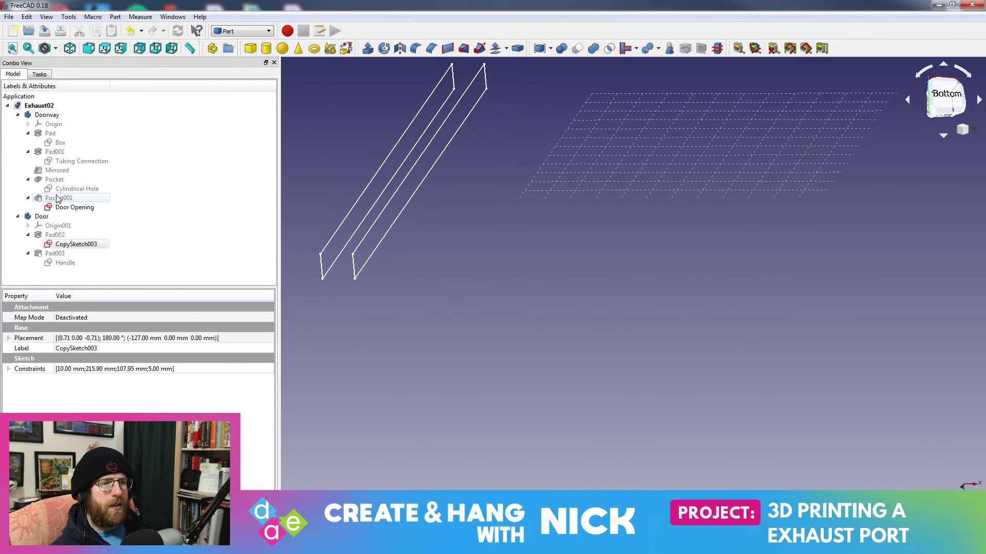
{"action": "left_click", "coordinate": [72, 199]}
{"action": "middle_click_drag", "start_coordinate": [417, 244], "coordinate": [488, 239]}
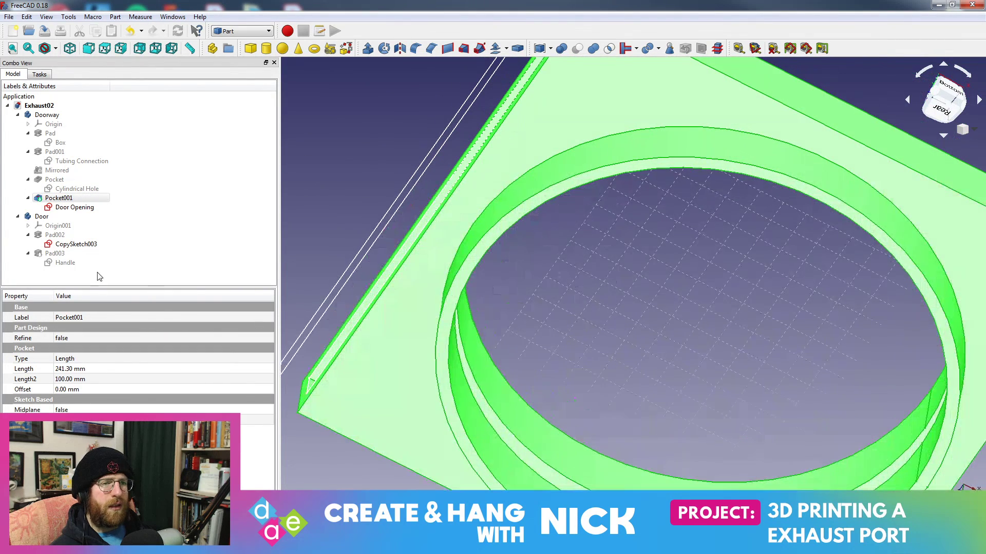
- Show the door's Pad003 solid and inspect how the door sits in the doorway's slot
{"action": "left_click", "coordinate": [55, 254]}
{"action": "key", "text": "space"}
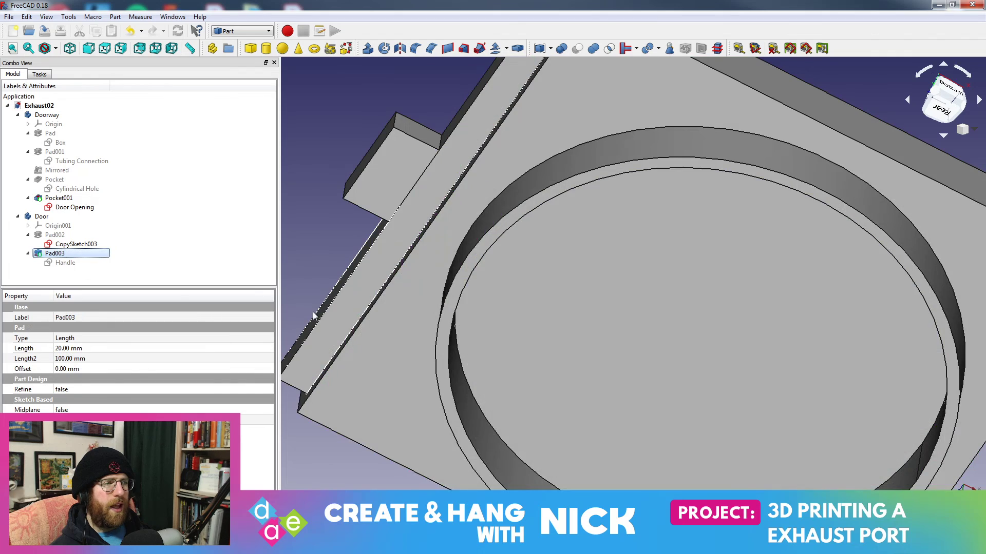
{"action": "scroll", "coordinate": [429, 220], "scroll_direction": "down", "scroll_amount": 5}
{"action": "middle_click_drag", "start_coordinate": [429, 219], "coordinate": [582, 334]}
{"action": "middle_click_drag", "start_coordinate": [563, 421], "coordinate": [604, 303]}
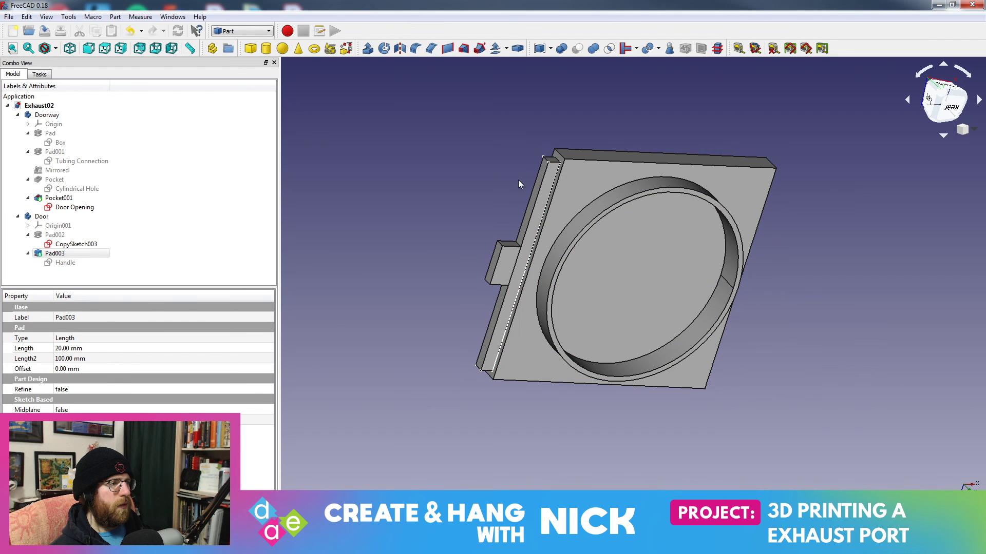
- Hide the Door body to expose the slot in the doorway
{"action": "left_click", "coordinate": [54, 199]}
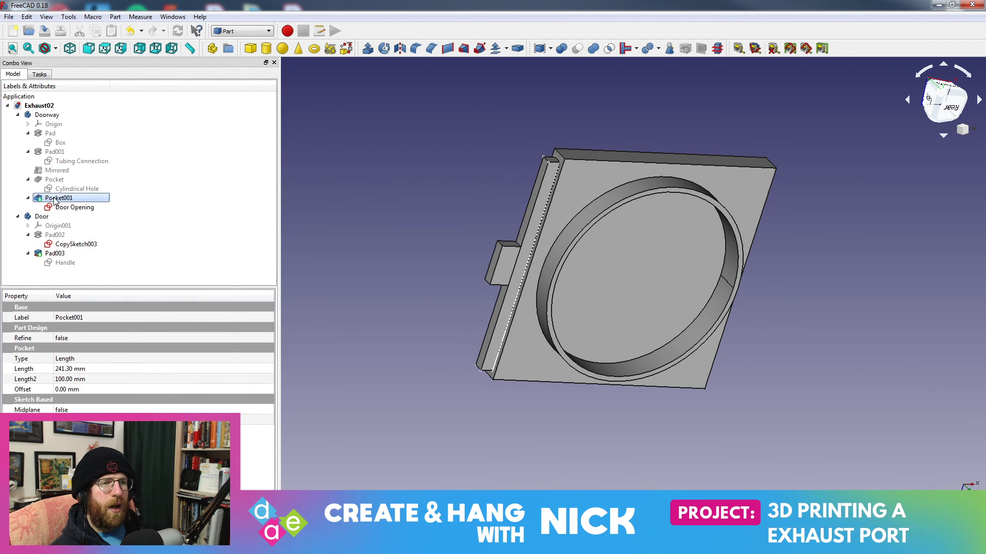
{"action": "double_click", "coordinate": [55, 200]}
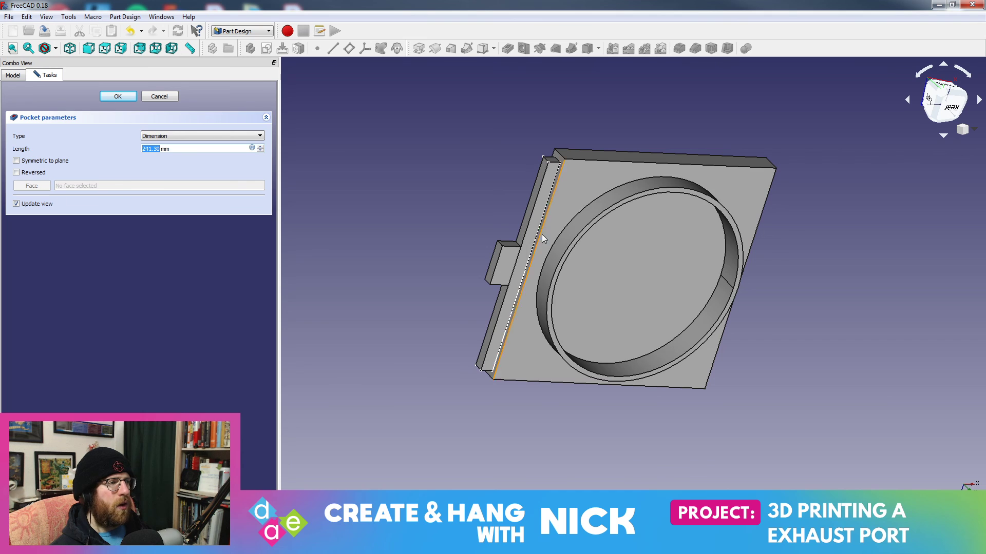
{"action": "left_click", "coordinate": [14, 77]}
{"action": "left_click", "coordinate": [41, 217]}
{"action": "middle_click_drag", "start_coordinate": [494, 264], "coordinate": [402, 268]}
{"action": "double_click", "coordinate": [58, 199]}
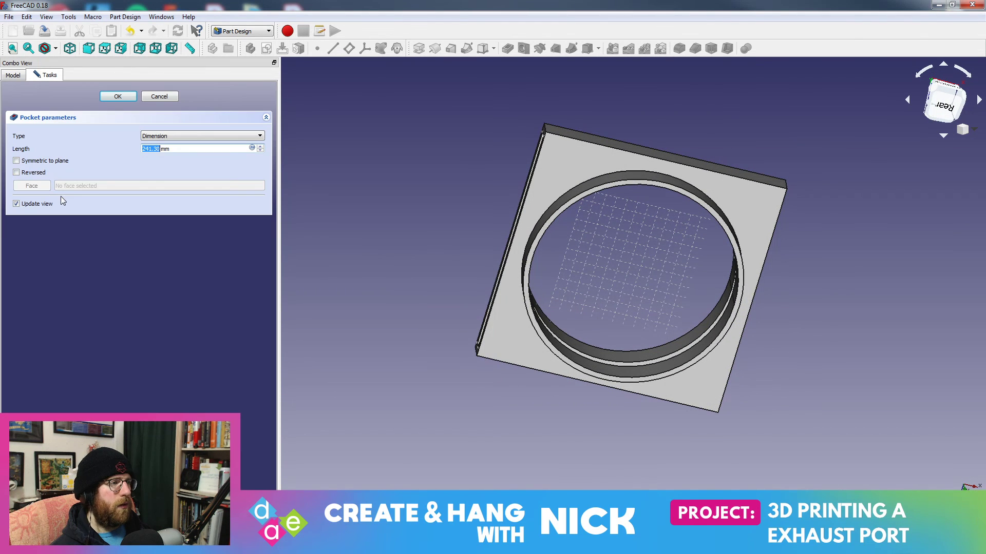
{"action": "left_click", "coordinate": [168, 136]}
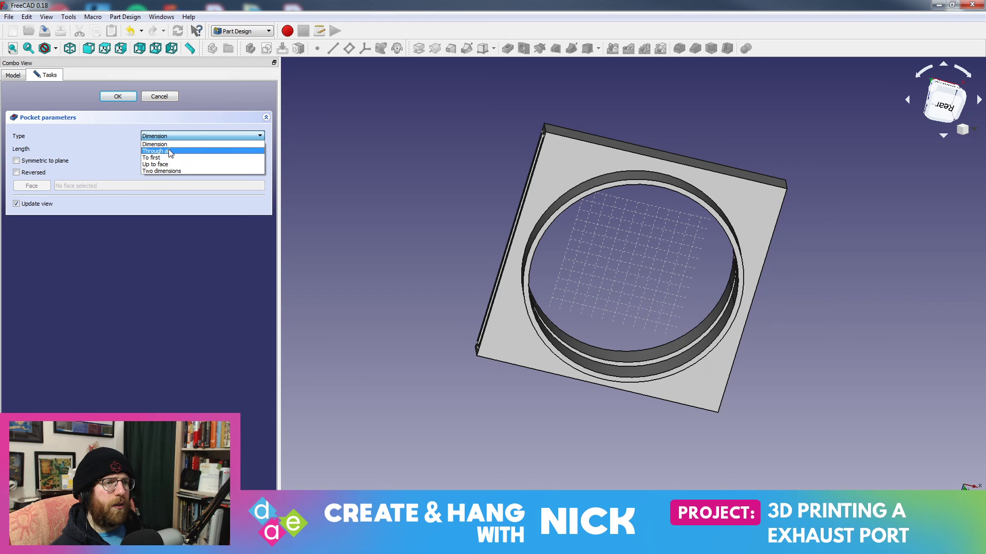
{"action": "left_click", "coordinate": [169, 142]}
{"action": "middle_click_drag", "start_coordinate": [486, 276], "coordinate": [436, 242]}
{"action": "left_click", "coordinate": [168, 97]}
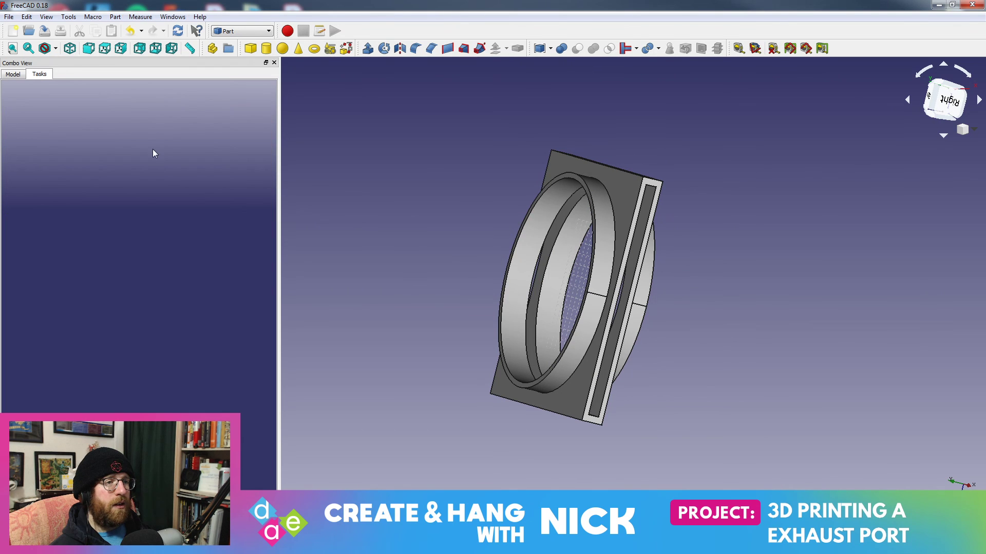
{"action": "left_click", "coordinate": [21, 74]}
{"action": "middle_click_drag", "start_coordinate": [565, 231], "coordinate": [639, 260]}
{"action": "middle_click_drag", "start_coordinate": [627, 227], "coordinate": [636, 399]}
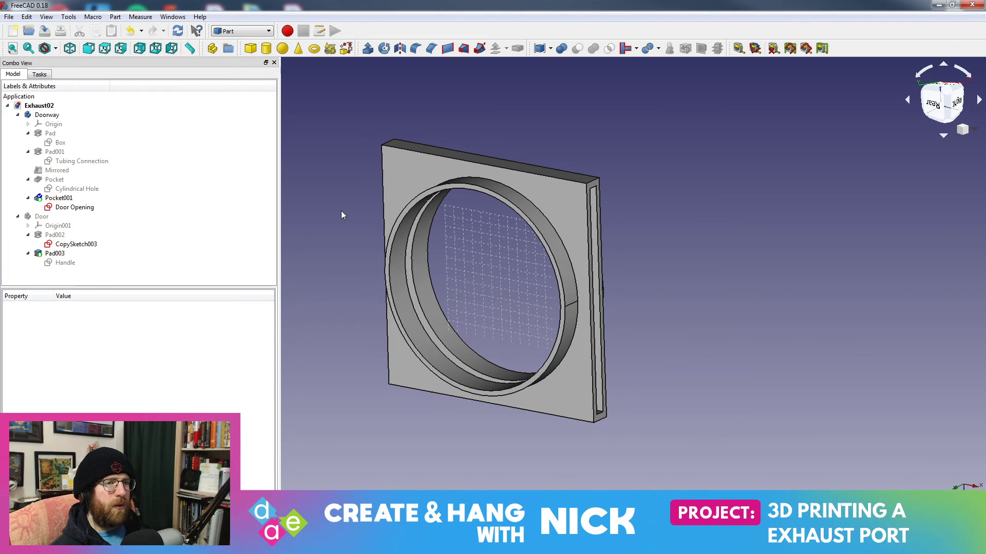
{"action": "left_click", "coordinate": [40, 75]}
{"action": "left_click", "coordinate": [14, 73]}
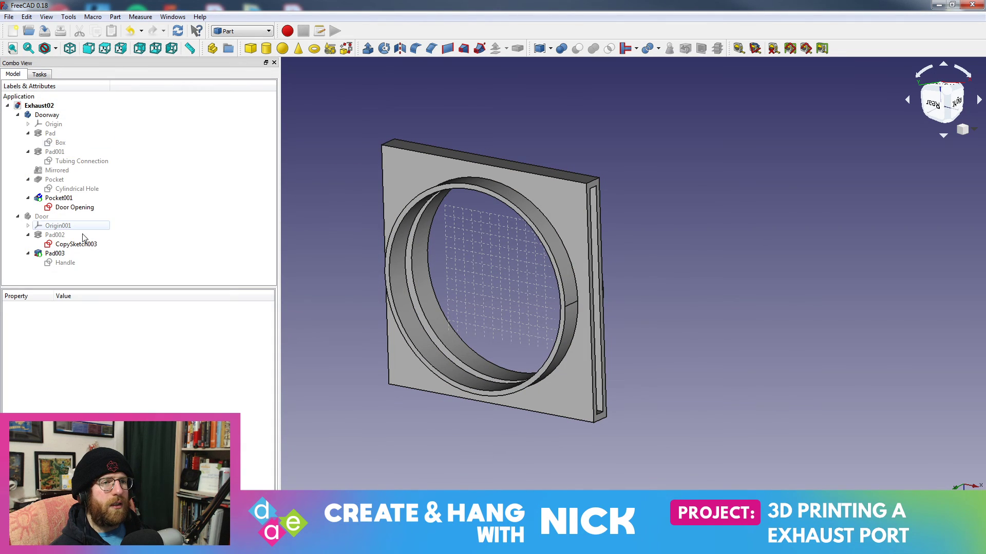
- Open Pocket001's parameters and subtract 12.7 from 241.3 in the Calculator to work out a shorter pocket length
{"action": "double_click", "coordinate": [73, 200]}
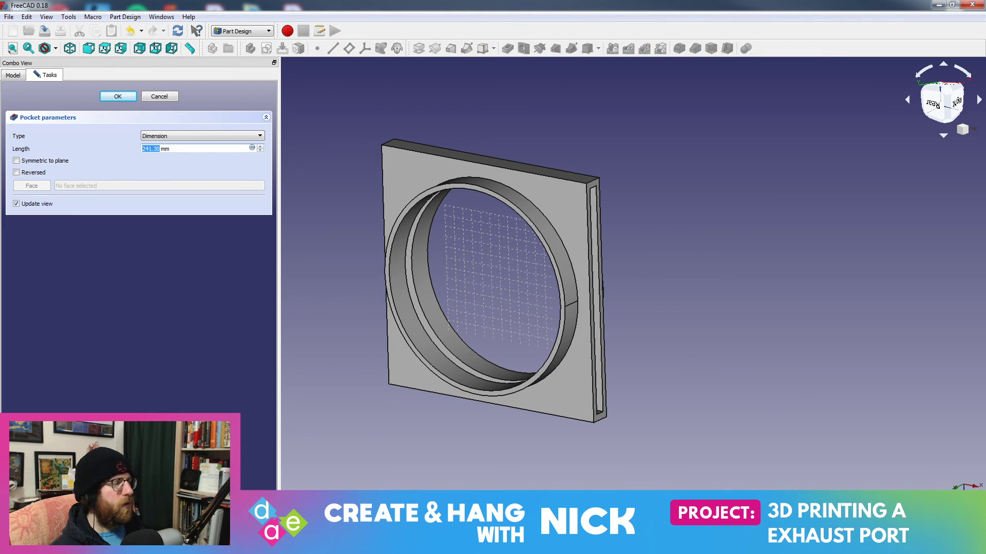
{"action": "key", "text": "alt+Tab"}
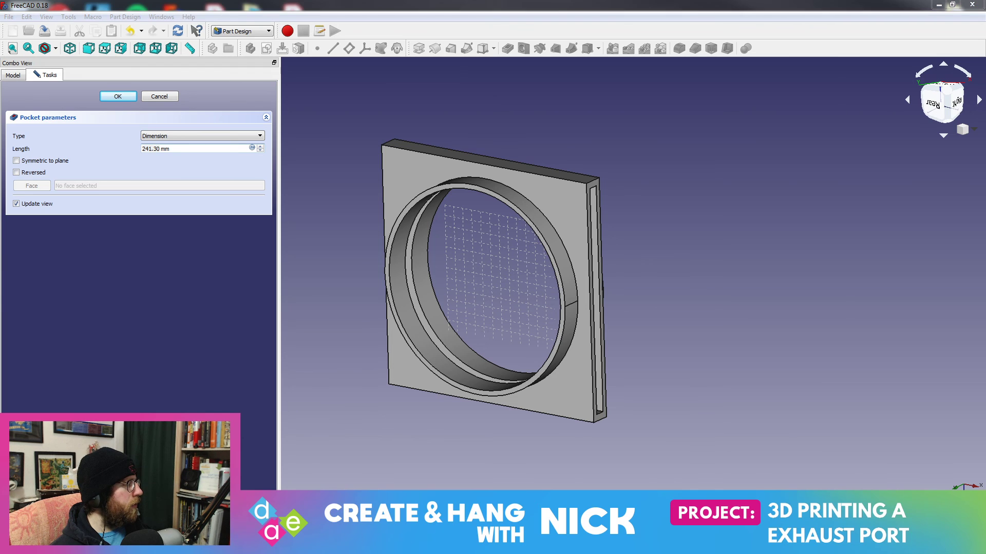
{"action": "left_click", "coordinate": [615, 260]}
{"action": "type", "text": "2"}
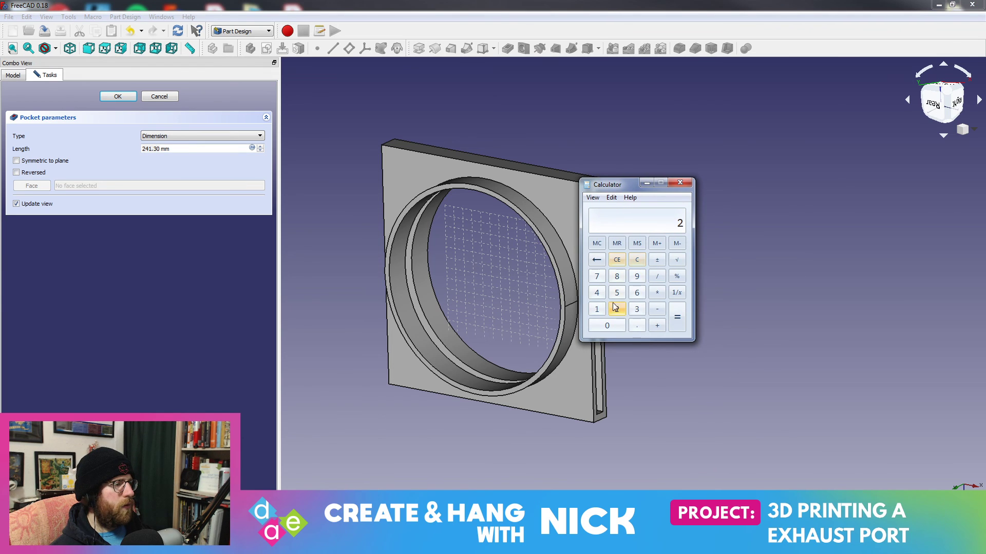
{"action": "type", "text": "41.3"}
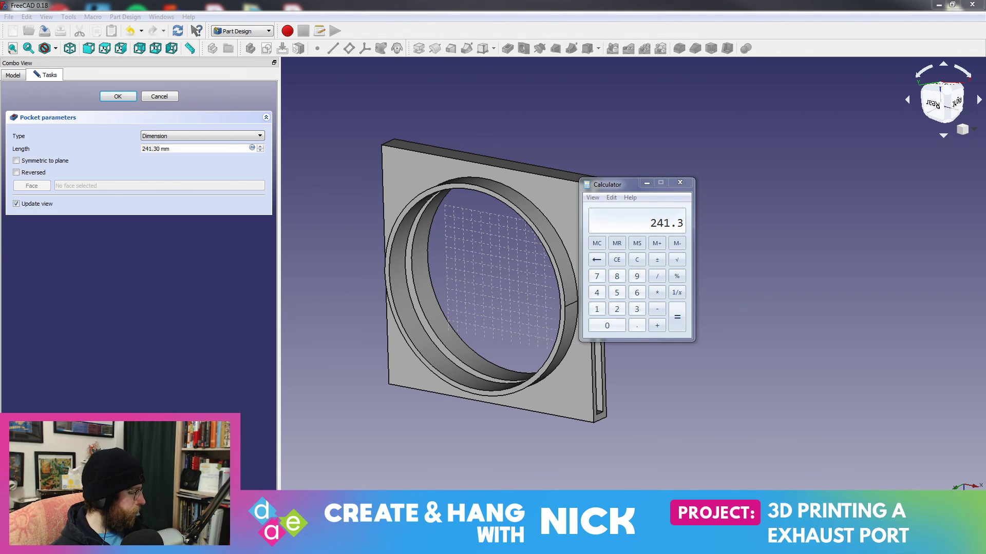
{"action": "left_click", "coordinate": [657, 309]}
{"action": "type", "text": "12"}
{"action": "left_click", "coordinate": [633, 326]}
{"action": "type", "text": "7"}
{"action": "left_click", "coordinate": [680, 318]}
{"action": "key", "text": "alt+Tab"}
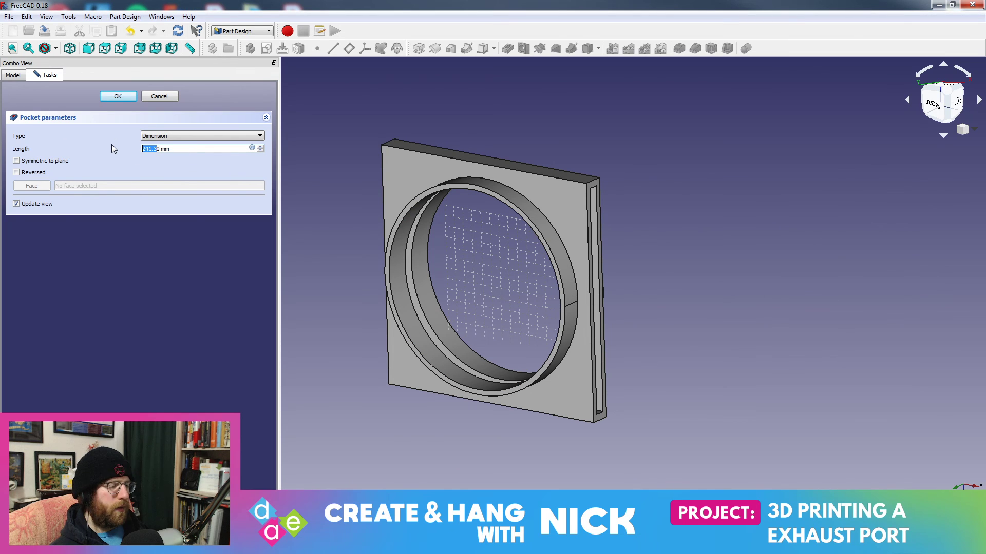
- Try a length of 228.6 mm for Pocket001, inspect the slot from several sides and cancel the edit
{"action": "type", "text": "2"}
{"action": "key", "text": "Delete"}
{"action": "key", "text": "Delete"}
{"action": "key", "text": "Delete"}
{"action": "key", "text": "BackSpace"}
{"action": "key", "text": "BackSpace"}
{"action": "type", "text": "28.6"}
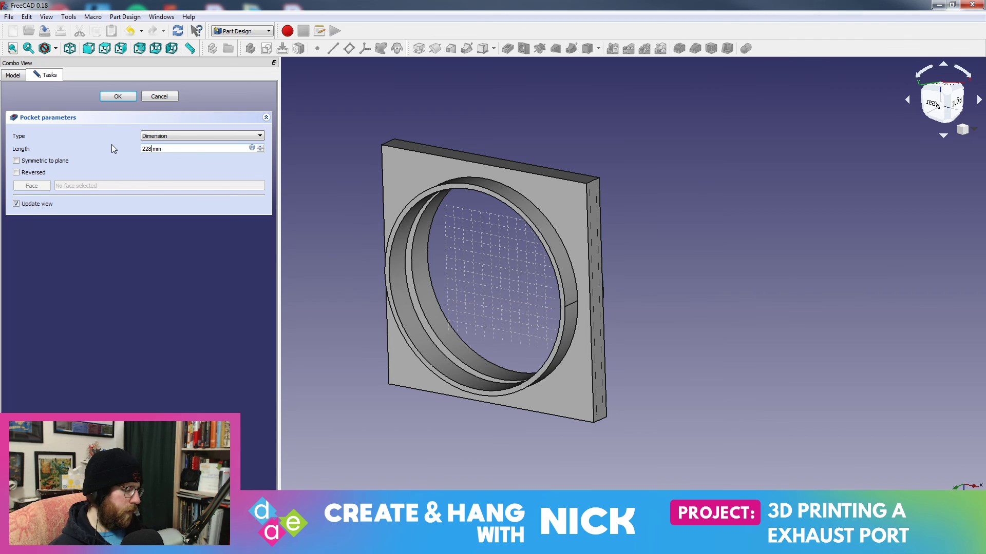
{"action": "middle_click_drag", "start_coordinate": [509, 390], "coordinate": [606, 381]}
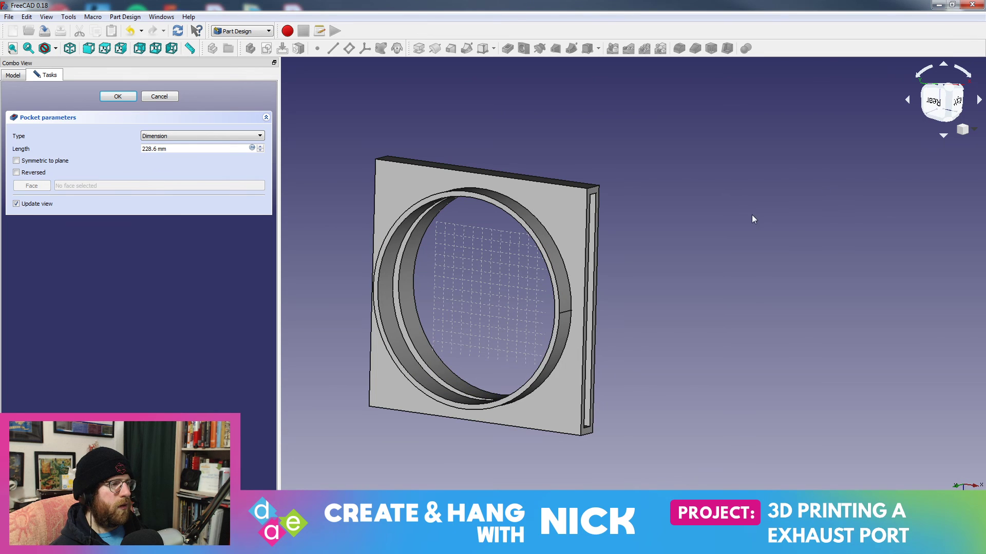
{"action": "middle_click_drag", "start_coordinate": [597, 436], "coordinate": [585, 321]}
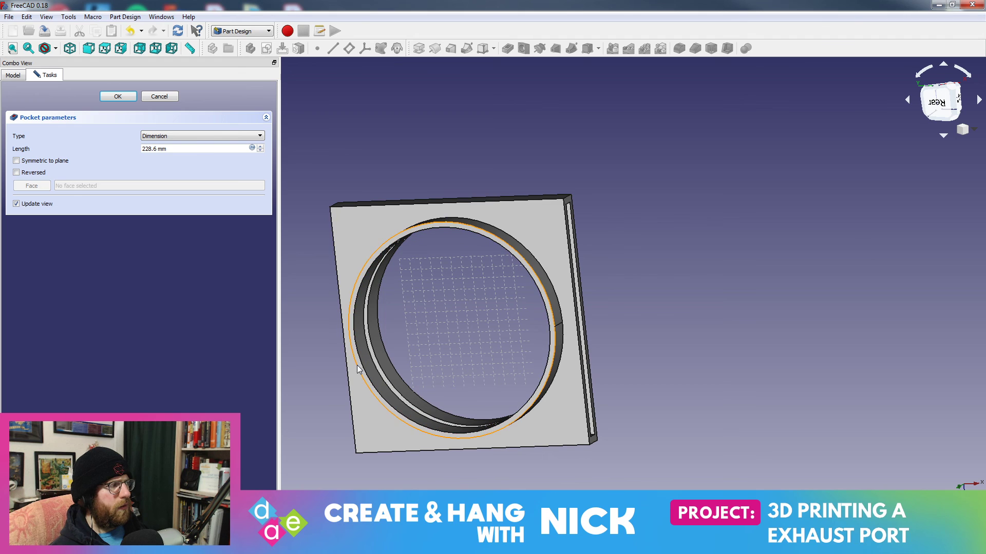
{"action": "middle_click_drag", "start_coordinate": [342, 356], "coordinate": [592, 331]}
{"action": "left_click", "coordinate": [170, 98]}
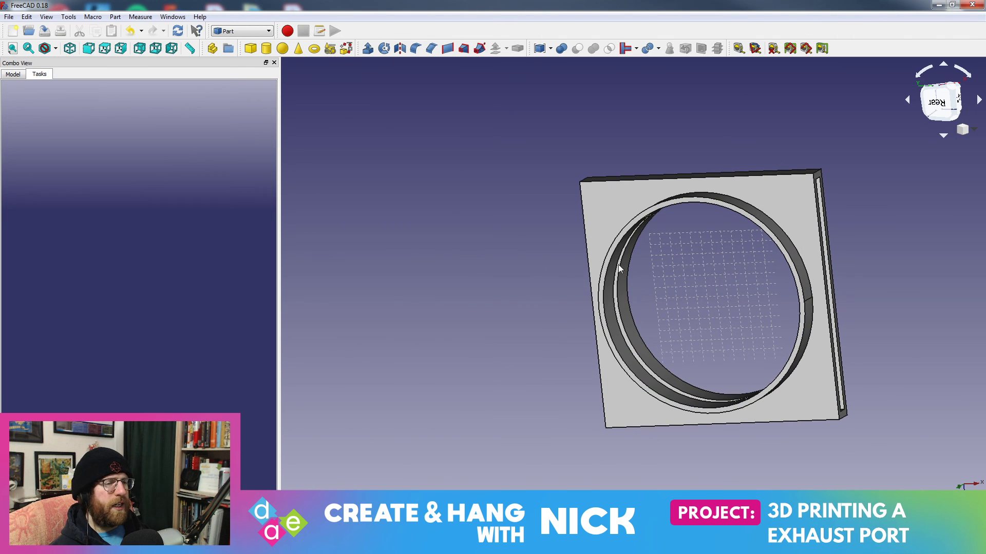
- Check the dimensions of the doorway's Box sketch and close the sketch
{"action": "left_click", "coordinate": [12, 74]}
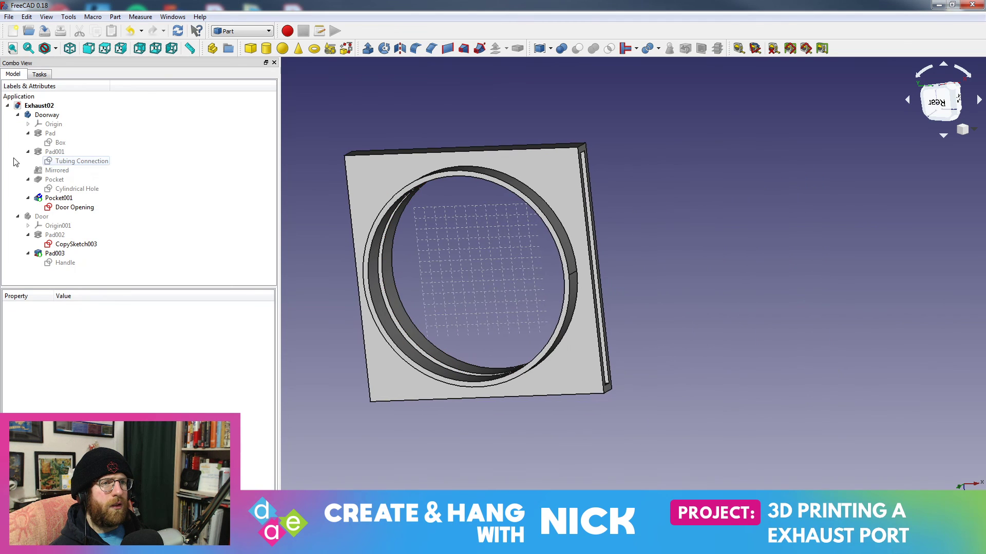
{"action": "double_click", "coordinate": [60, 143]}
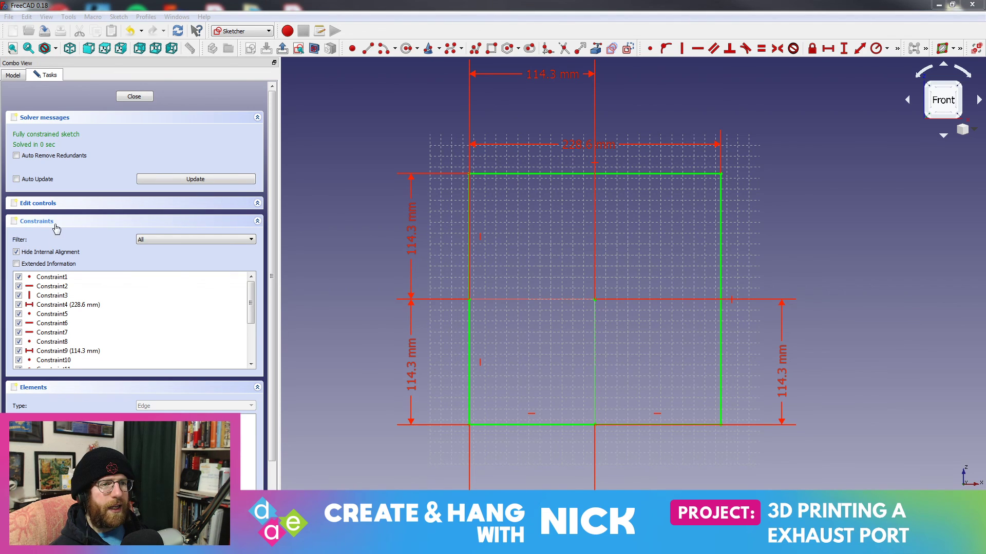
{"action": "left_click", "coordinate": [132, 97]}
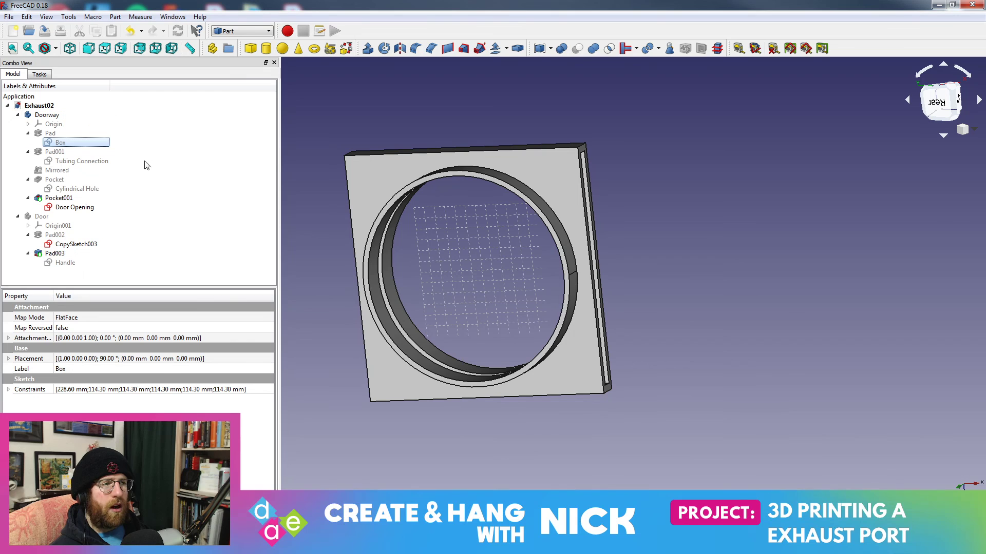
- Set Pocket001's length to 215.9 mm and inspect the slot from the opposite side
{"action": "left_click", "coordinate": [72, 190]}
{"action": "double_click", "coordinate": [72, 197]}
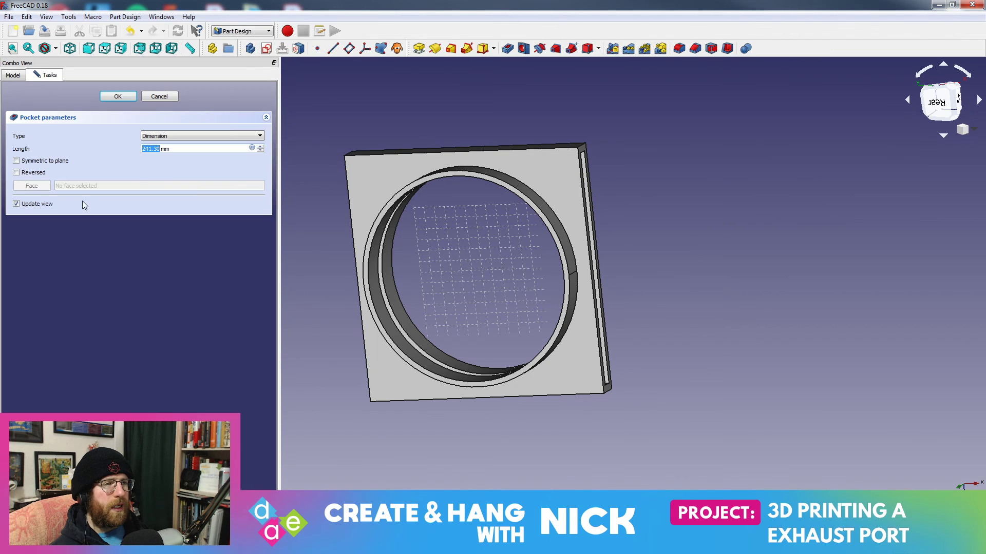
{"action": "left_click", "coordinate": [159, 149]}
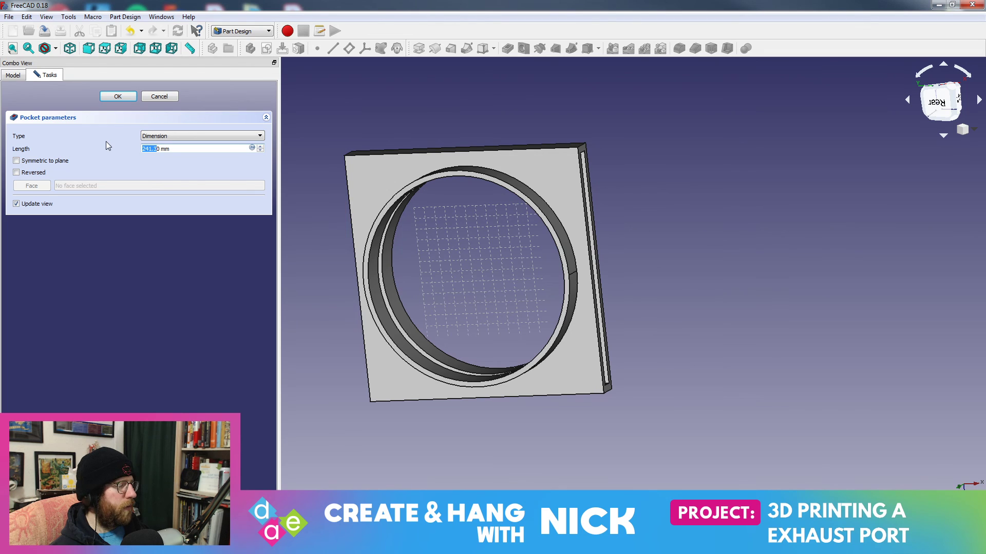
{"action": "type", "text": "215.9"}
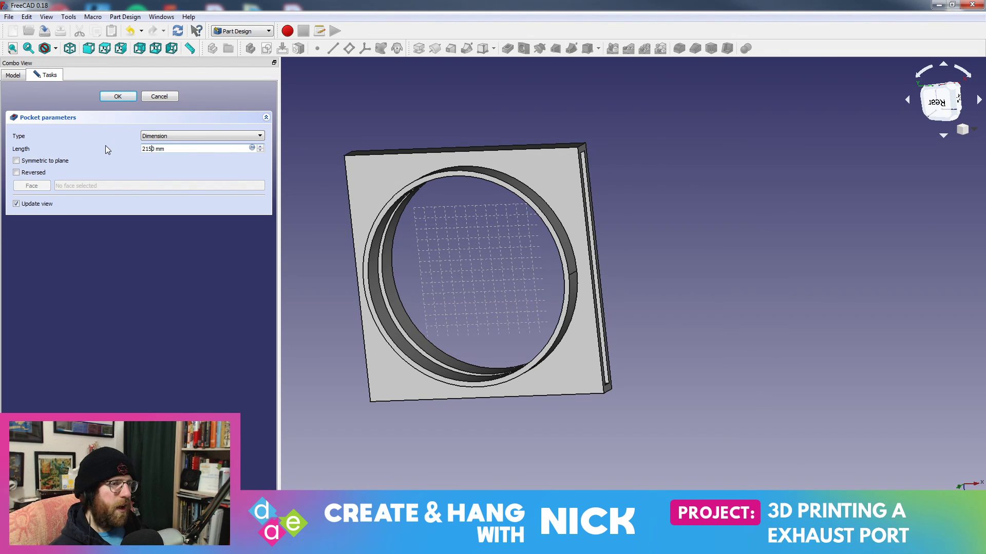
{"action": "middle_click_drag", "start_coordinate": [318, 213], "coordinate": [506, 270]}
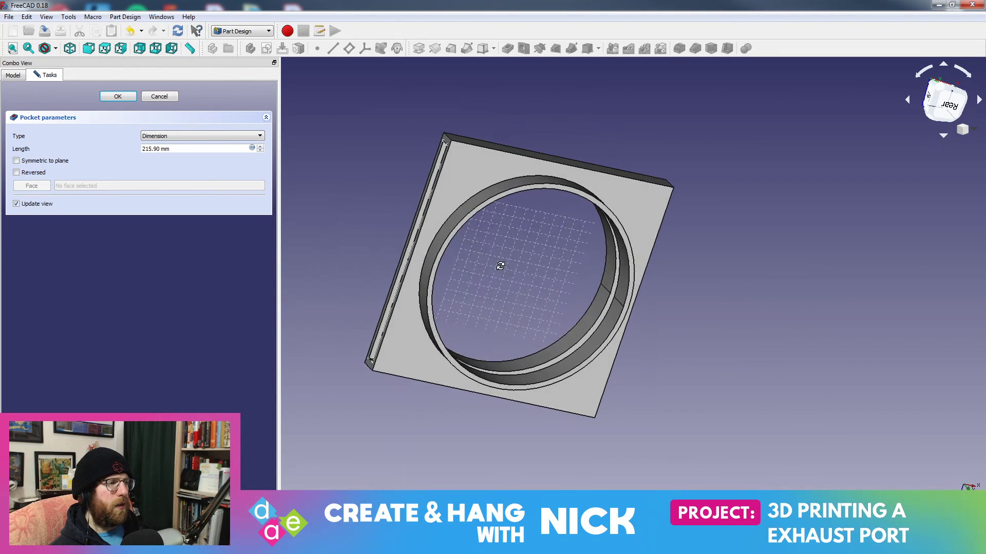
- Switch the draw style to Wireframe and inspect the slot pocket's reach through the doorway from the rear
{"action": "left_click", "coordinate": [26, 16]}
{"action": "mouse_move", "coordinate": [46, 16]}
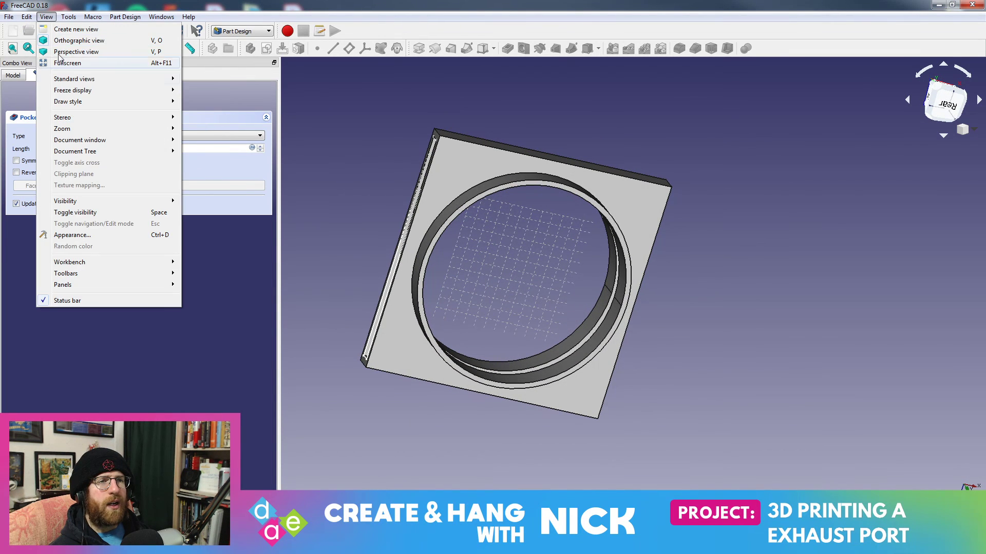
{"action": "mouse_move", "coordinate": [91, 80]}
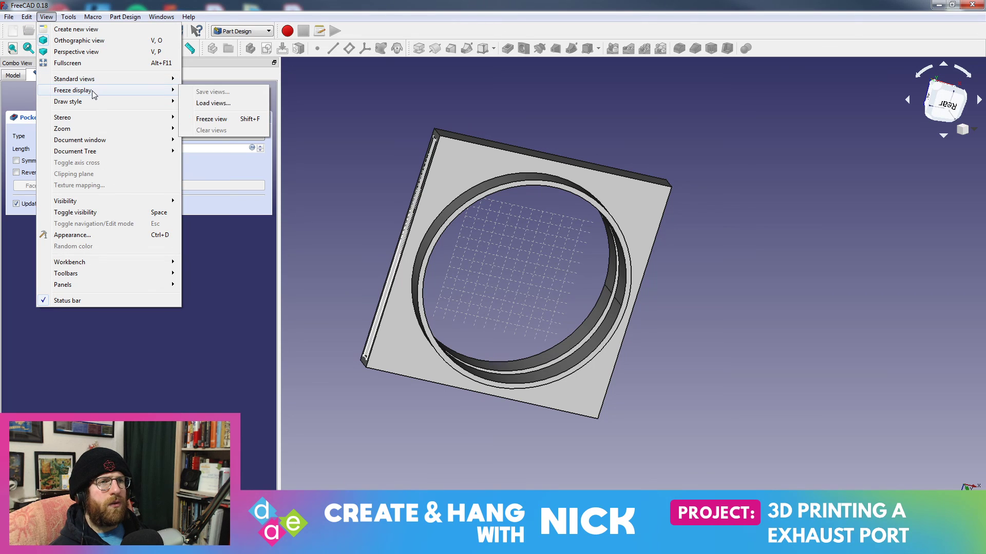
{"action": "mouse_move", "coordinate": [93, 106]}
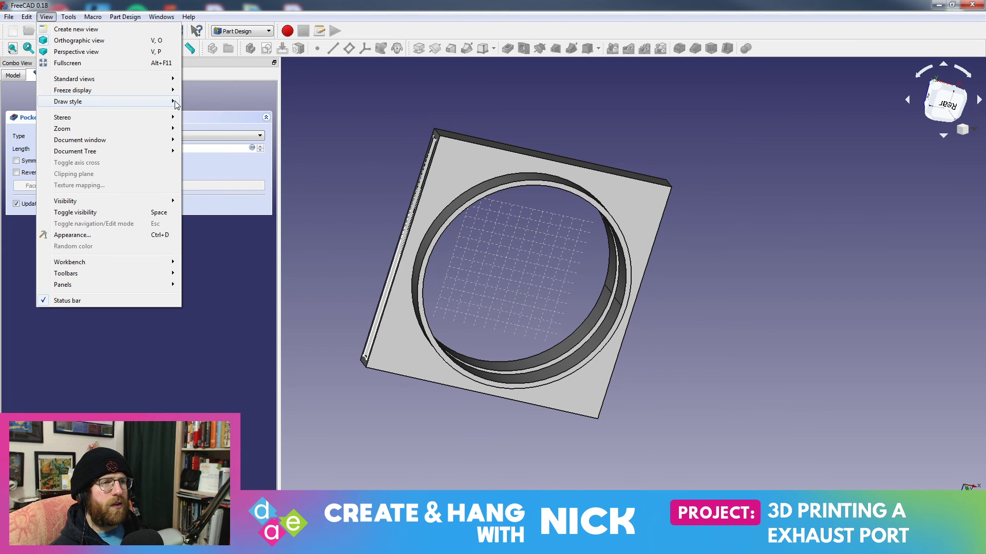
{"action": "left_click", "coordinate": [213, 137]}
{"action": "middle_click_drag", "start_coordinate": [652, 182], "coordinate": [675, 179]}
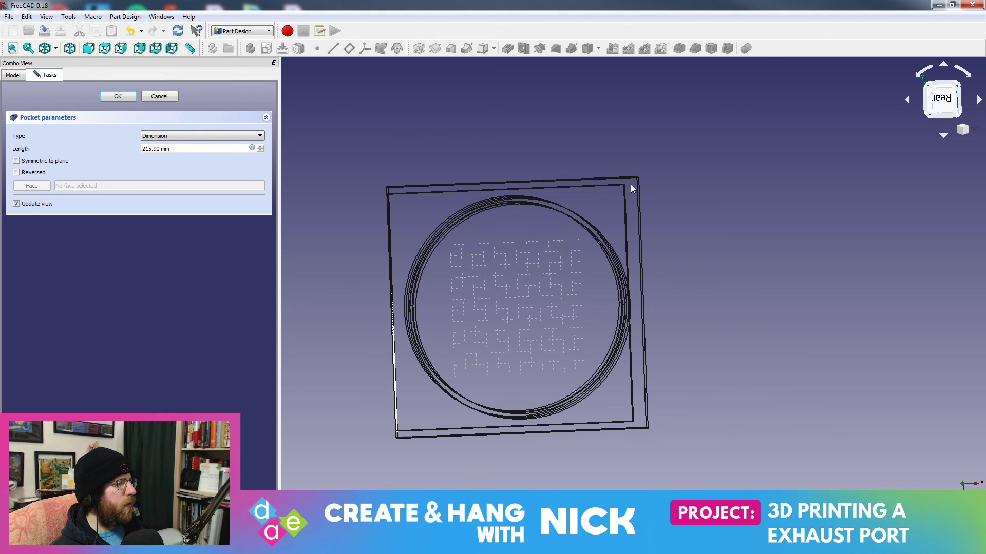
{"action": "middle_click_drag", "start_coordinate": [682, 259], "coordinate": [715, 234]}
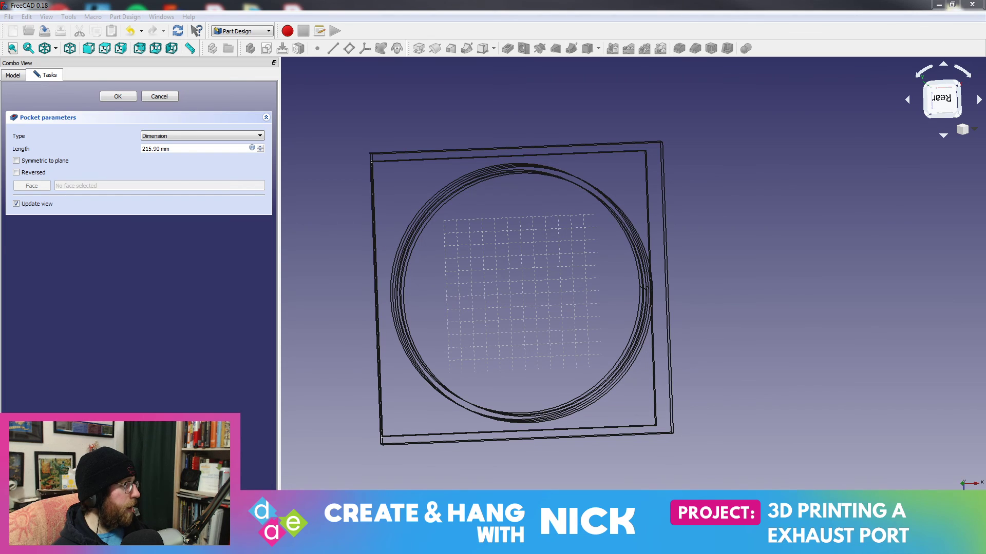
- Set Pocket001's length to 222.3 mm, confirm the pocket and view it from the rear
{"action": "left_click", "coordinate": [158, 150]}
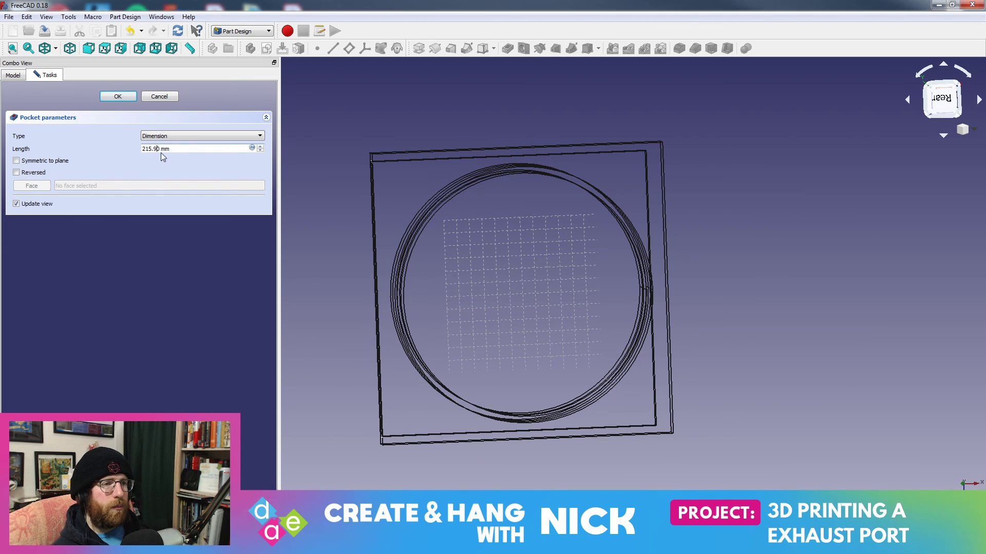
{"action": "double_click", "coordinate": [158, 149]}
{"action": "type", "text": "0"}
{"action": "key", "text": "BackSpace"}
{"action": "type", "text": "2"}
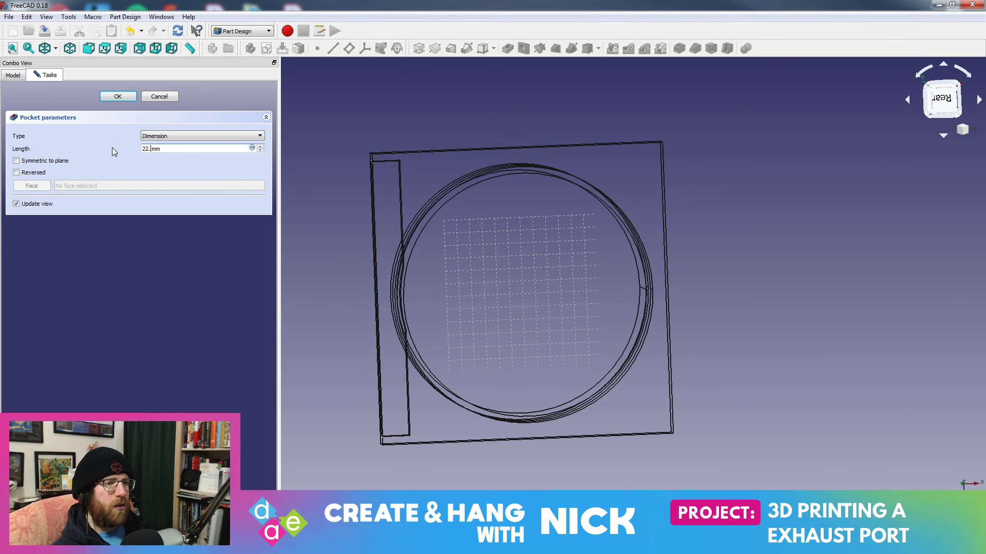
{"action": "type", "text": "2.3"}
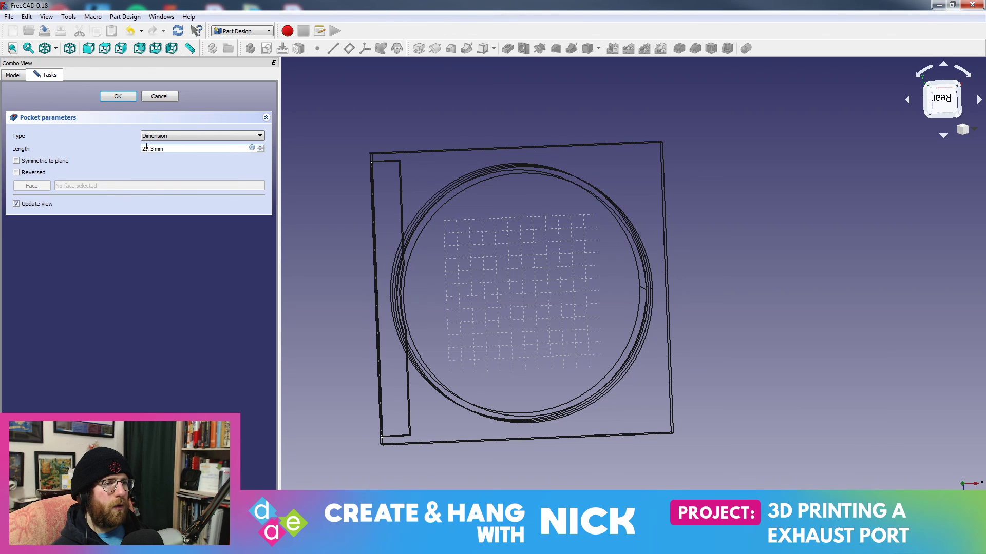
{"action": "type", "text": "2"}
{"action": "middle_click_drag", "start_coordinate": [616, 273], "coordinate": [531, 234]}
{"action": "key", "text": "Return"}
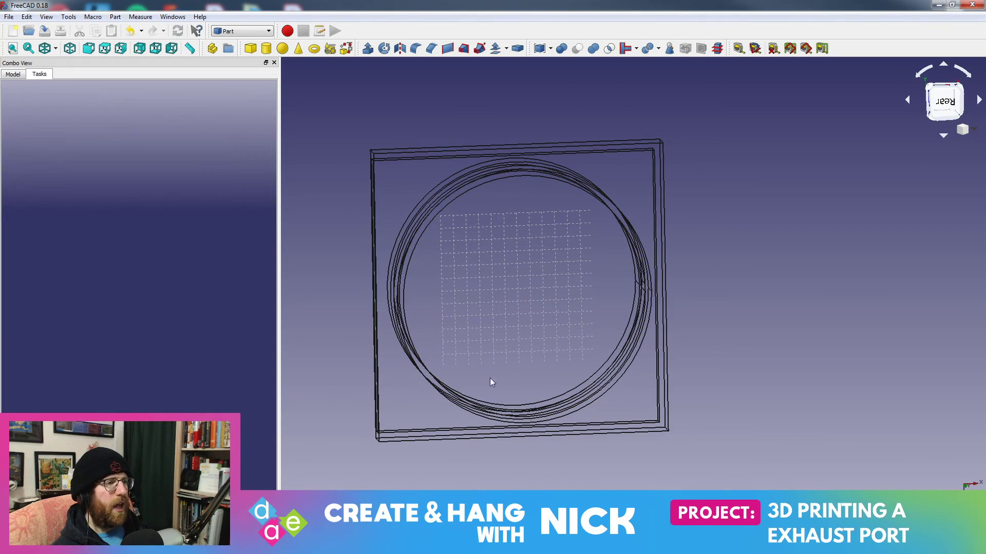
{"action": "middle_click_drag", "start_coordinate": [464, 263], "coordinate": [482, 234]}
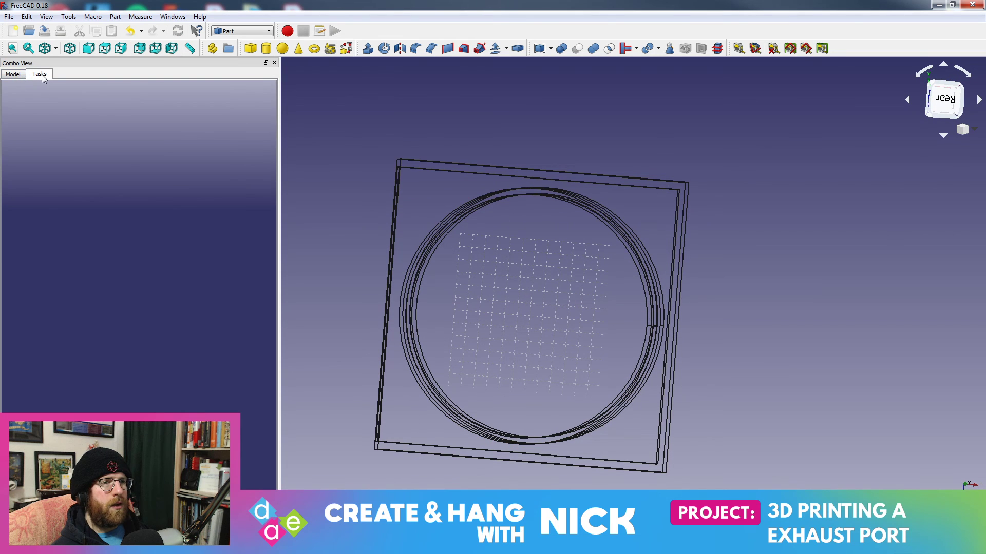
- Show the Door body and reopen Pocket001's parameters to compare the door with the slot
{"action": "left_click", "coordinate": [13, 75]}
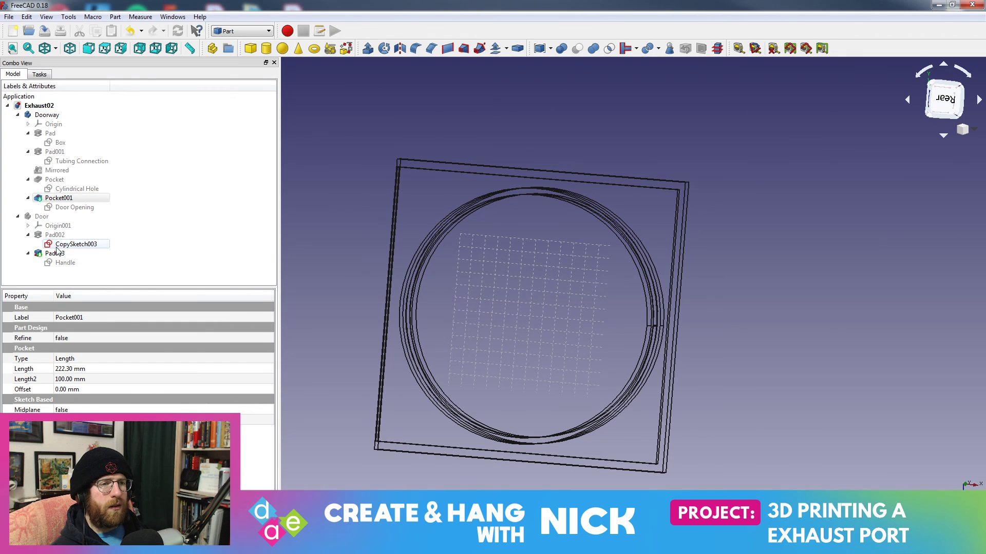
{"action": "left_click", "coordinate": [42, 216]}
{"action": "middle_click_drag", "start_coordinate": [526, 179], "coordinate": [448, 178]}
{"action": "middle_click_drag", "start_coordinate": [340, 210], "coordinate": [438, 187]}
{"action": "double_click", "coordinate": [82, 198]}
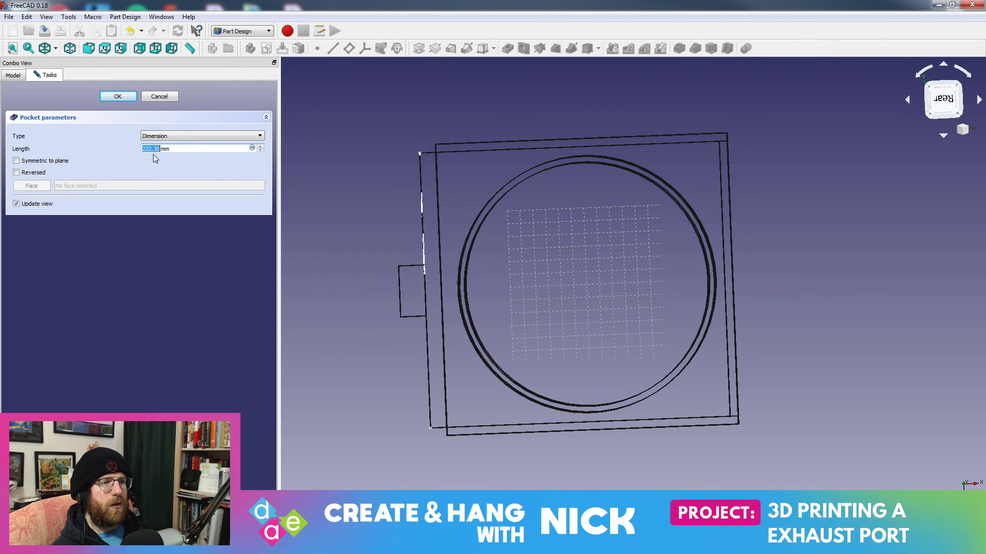
{"action": "left_click", "coordinate": [14, 75]}
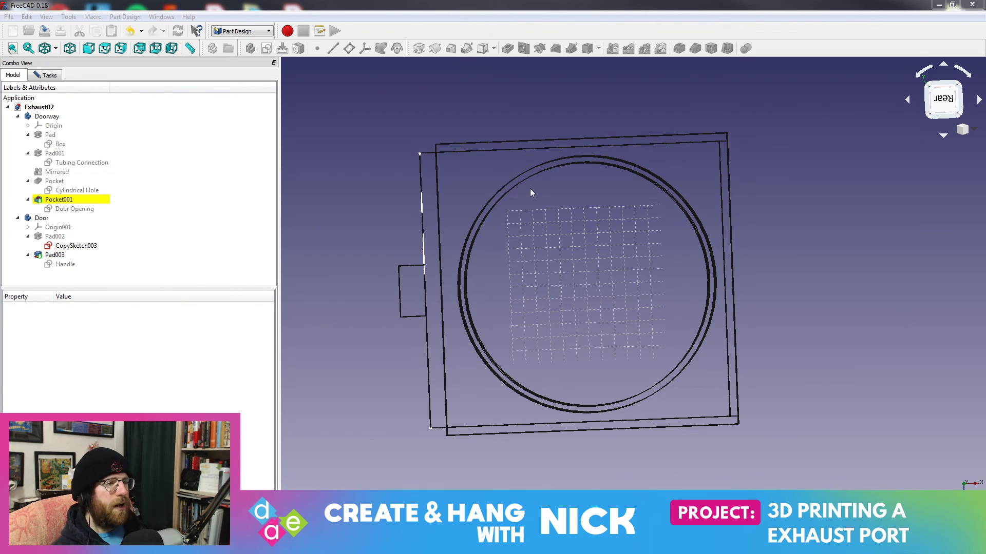
{"action": "middle_click_drag", "start_coordinate": [572, 171], "coordinate": [493, 149]}
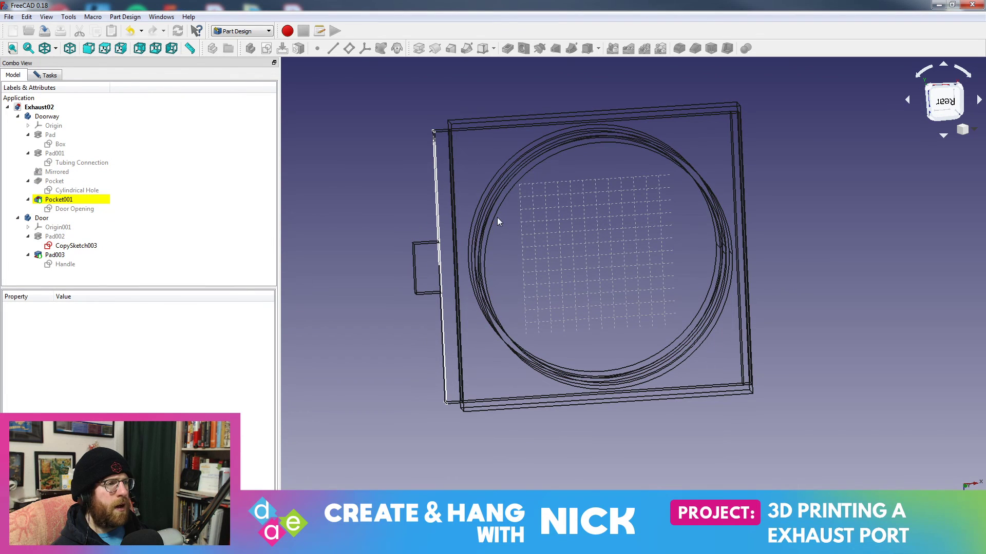
- Check the length of the handle's Pad003 and cancel the edit
{"action": "left_click", "coordinate": [57, 256]}
{"action": "double_click", "coordinate": [57, 256]}
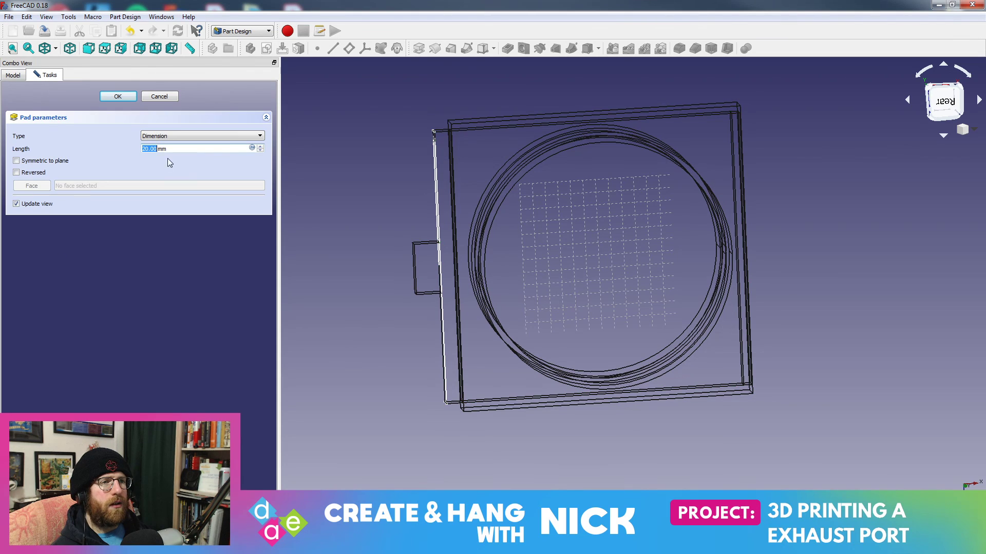
{"action": "middle_click_drag", "start_coordinate": [386, 190], "coordinate": [408, 223]}
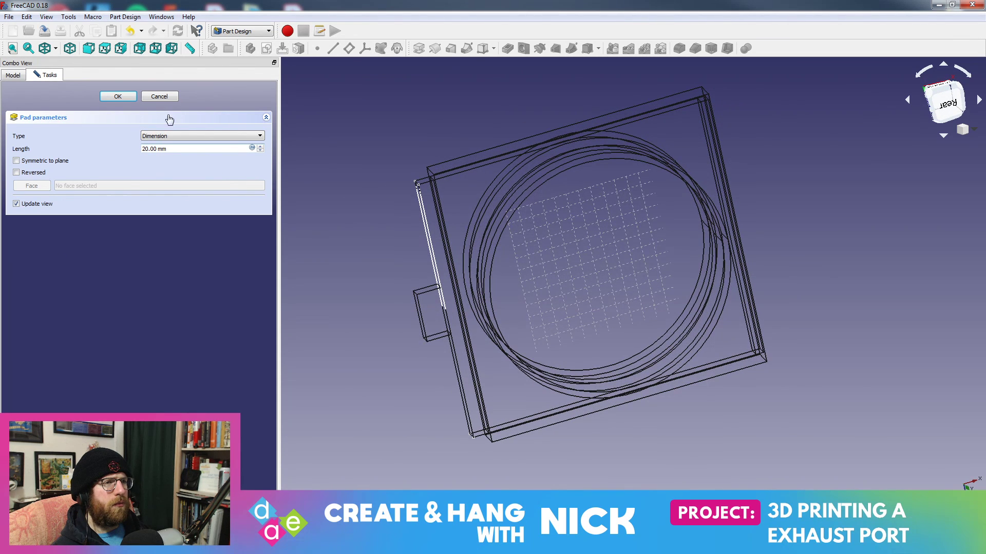
{"action": "left_click", "coordinate": [169, 98]}
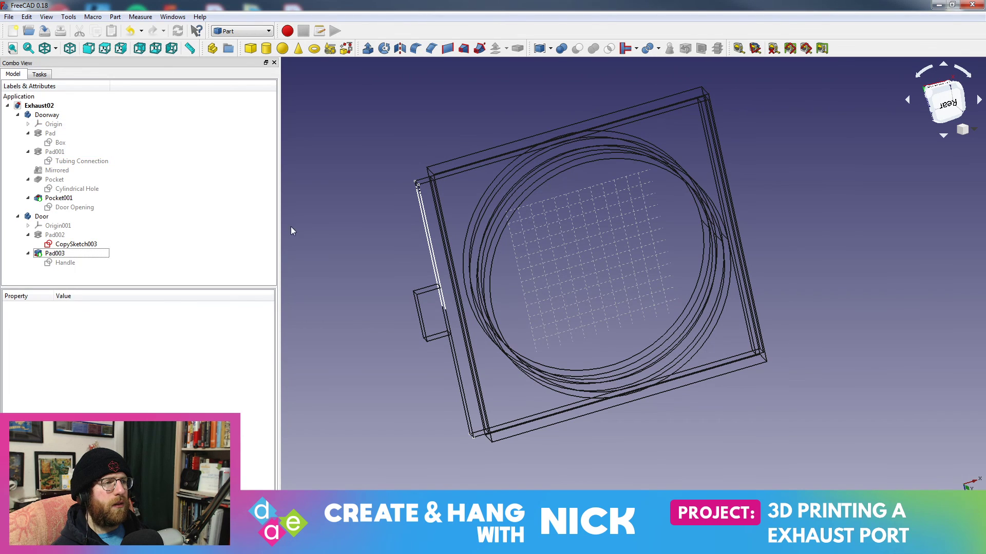
- Return the draw style to As is and inspect the door's edge where it protrudes beside the handle
{"action": "left_click", "coordinate": [69, 17]}
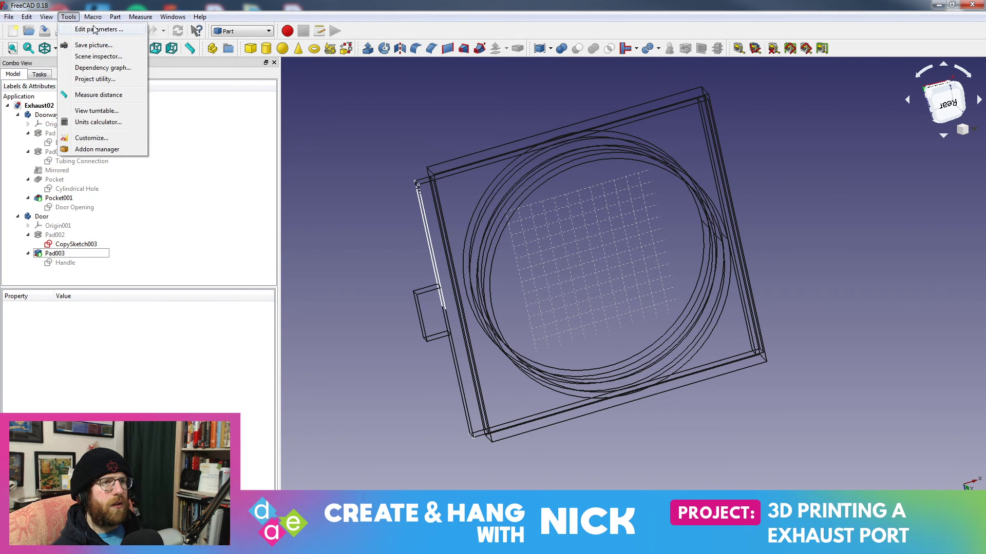
{"action": "mouse_move", "coordinate": [46, 17]}
{"action": "mouse_move", "coordinate": [100, 103]}
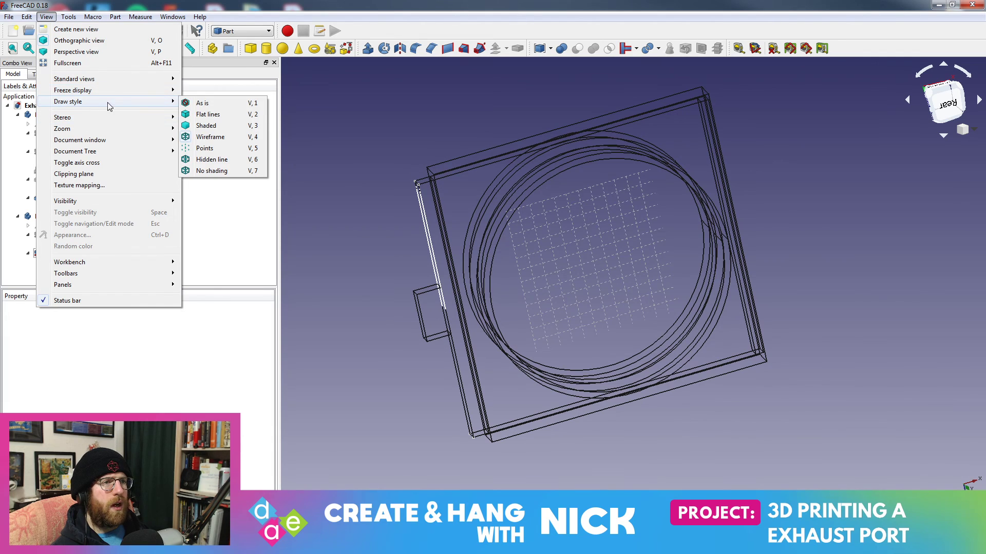
{"action": "left_click", "coordinate": [232, 102]}
{"action": "mouse_move", "coordinate": [408, 310]}
{"action": "middle_mouse_down"}
{"action": "mouse_move", "coordinate": [501, 291]}
{"action": "mouse_move", "coordinate": [479, 276]}
{"action": "mouse_move", "coordinate": [499, 282]}
{"action": "middle_mouse_up"}
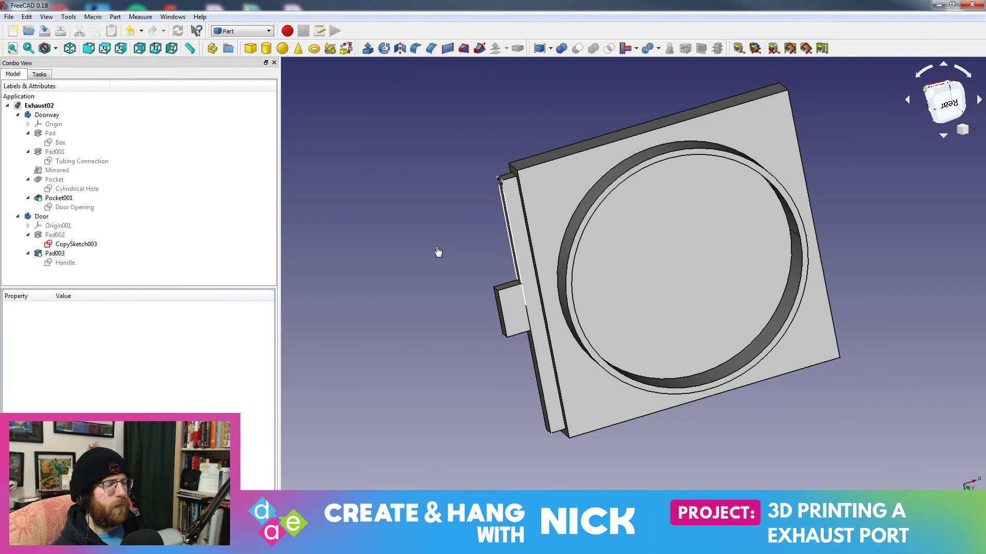
{"action": "middle_click_drag", "start_coordinate": [451, 244], "coordinate": [500, 173]}
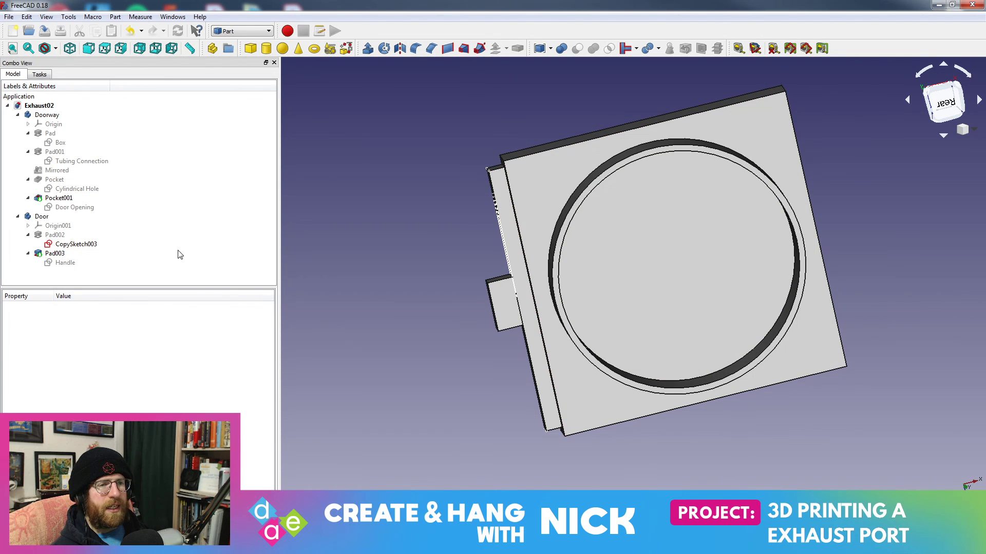
{"action": "scroll", "coordinate": [462, 215], "scroll_direction": "up", "scroll_amount": 5}
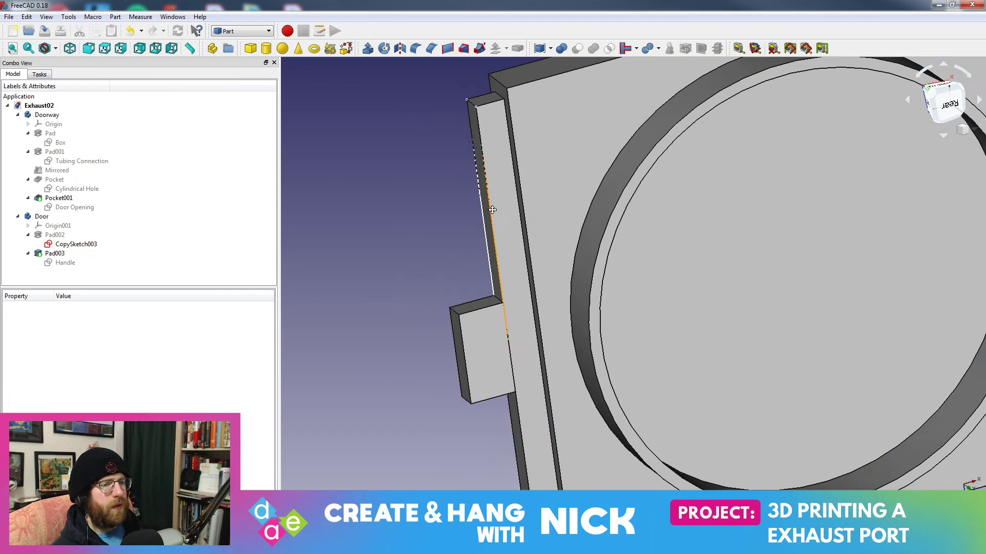
- Check the dimensions of the door's CopySketch003 and close the sketch
{"action": "double_click", "coordinate": [67, 245]}
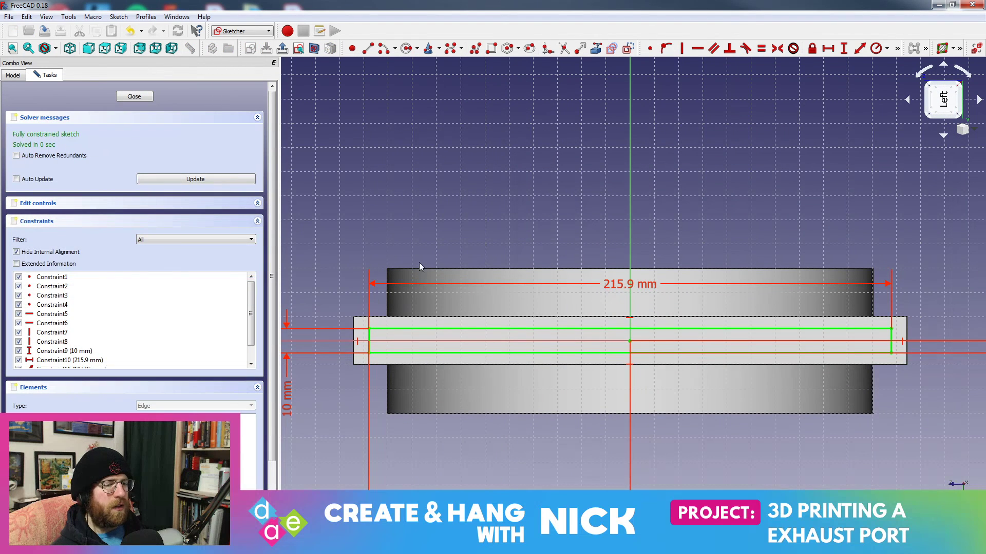
{"action": "left_click", "coordinate": [134, 96]}
{"action": "right_click", "coordinate": [71, 245]}
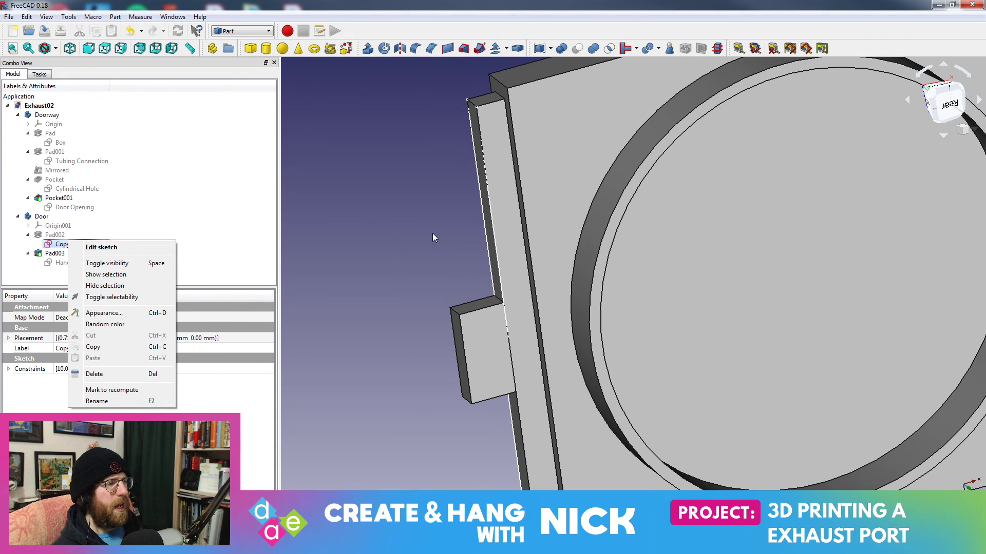
{"action": "left_click", "coordinate": [54, 245]}
- Hide the door's pads, leaving CopySketch003 displayed, and compare the sketch's position with the doorway slot
{"action": "left_click", "coordinate": [55, 234]}
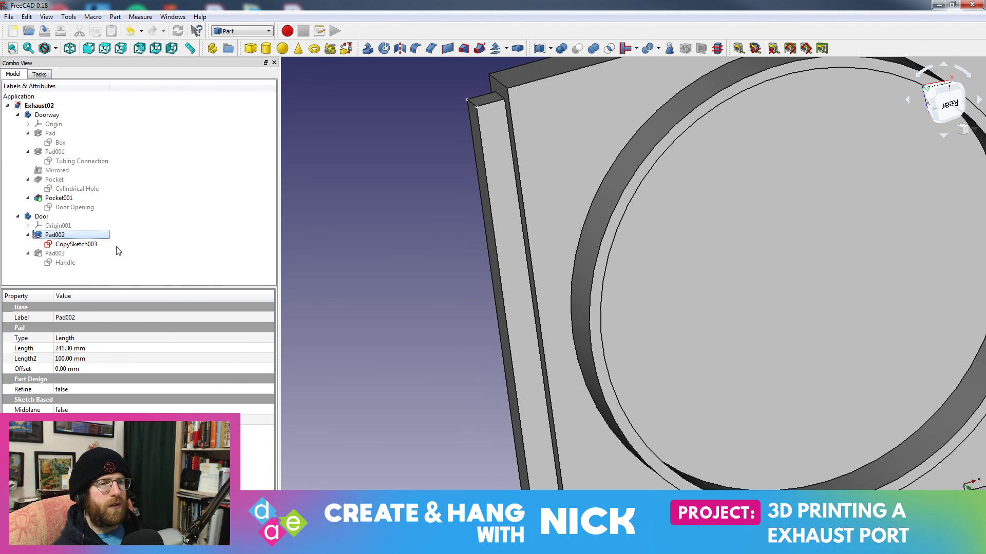
{"action": "left_click", "coordinate": [69, 245]}
{"action": "left_click", "coordinate": [54, 235]}
{"action": "key", "text": "space"}
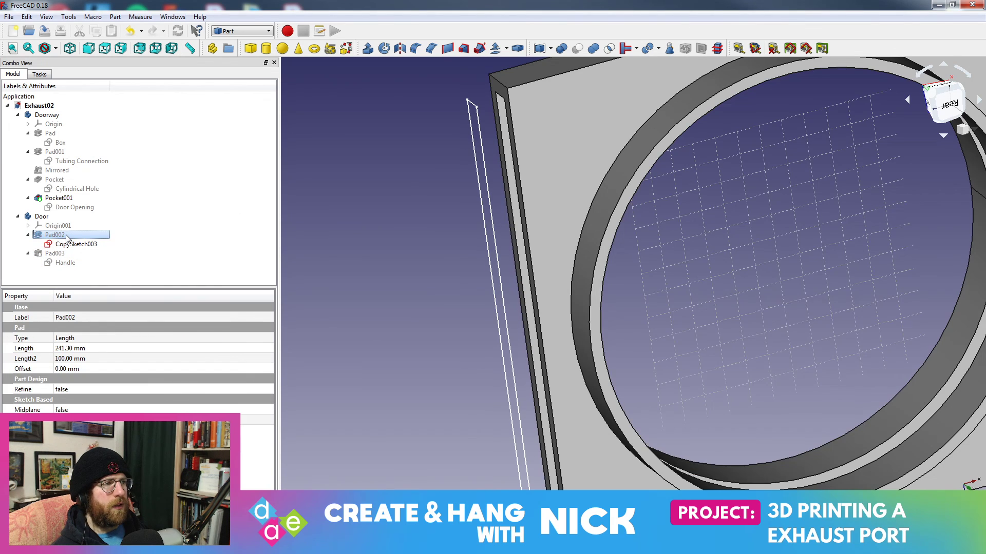
{"action": "left_click", "coordinate": [97, 244]}
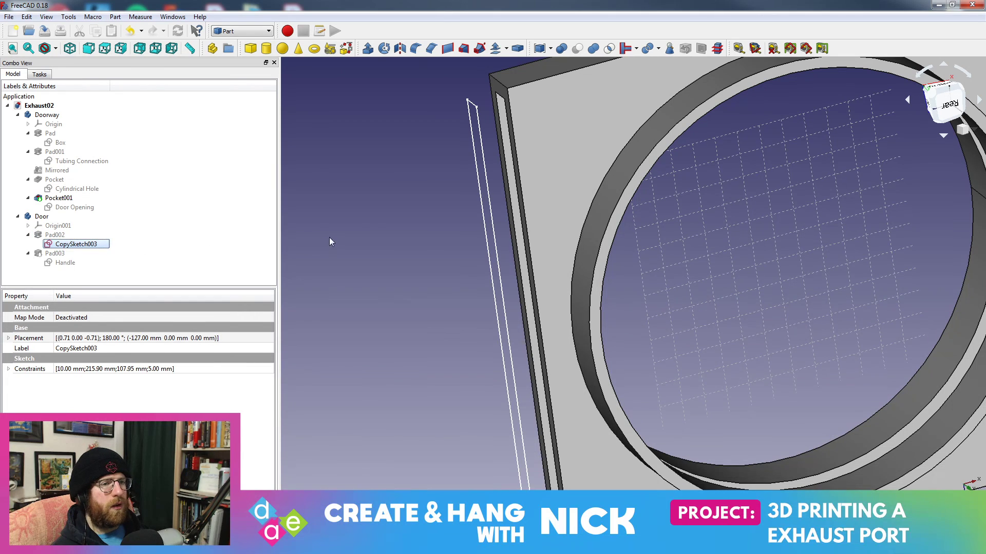
{"action": "middle_click_drag", "start_coordinate": [420, 214], "coordinate": [39, 230]}
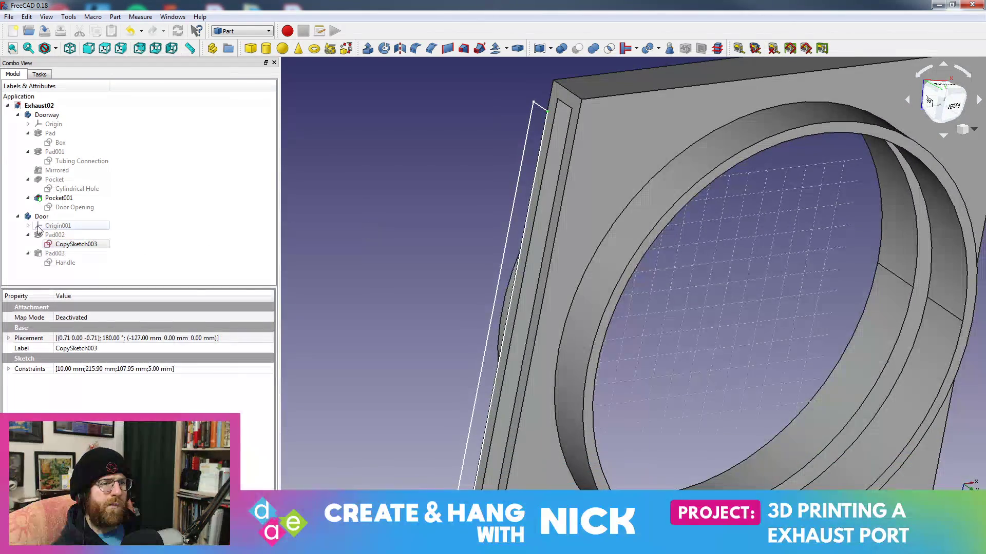
{"action": "right_click", "coordinate": [64, 247]}
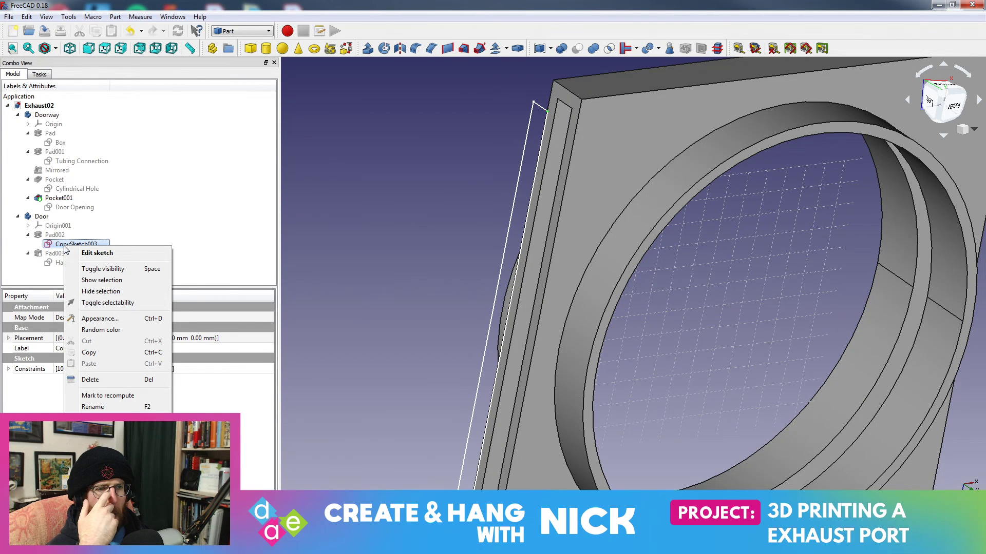
{"action": "left_click", "coordinate": [151, 221]}
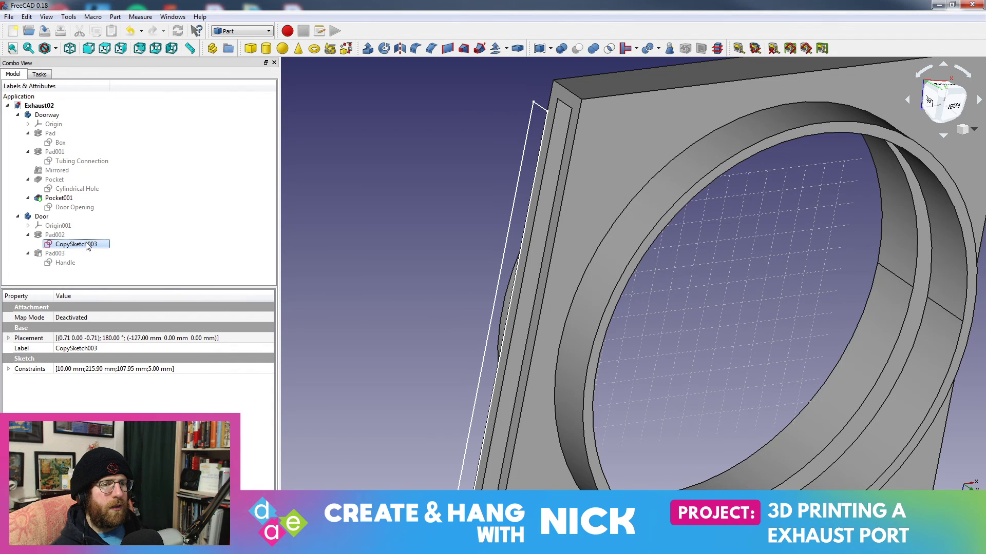
{"action": "right_click", "coordinate": [87, 247]}
{"action": "left_click", "coordinate": [8, 17]}
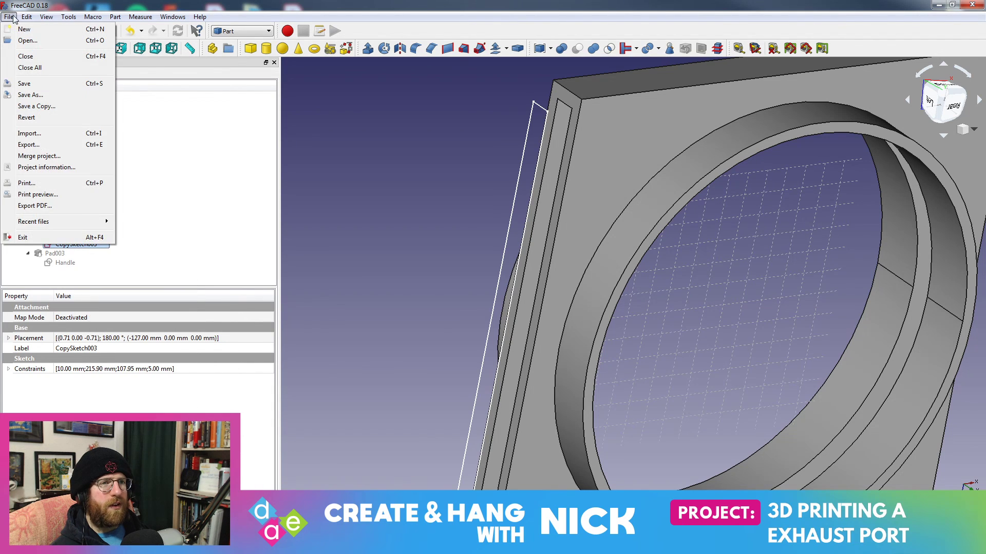
{"action": "key", "text": "Escape"}
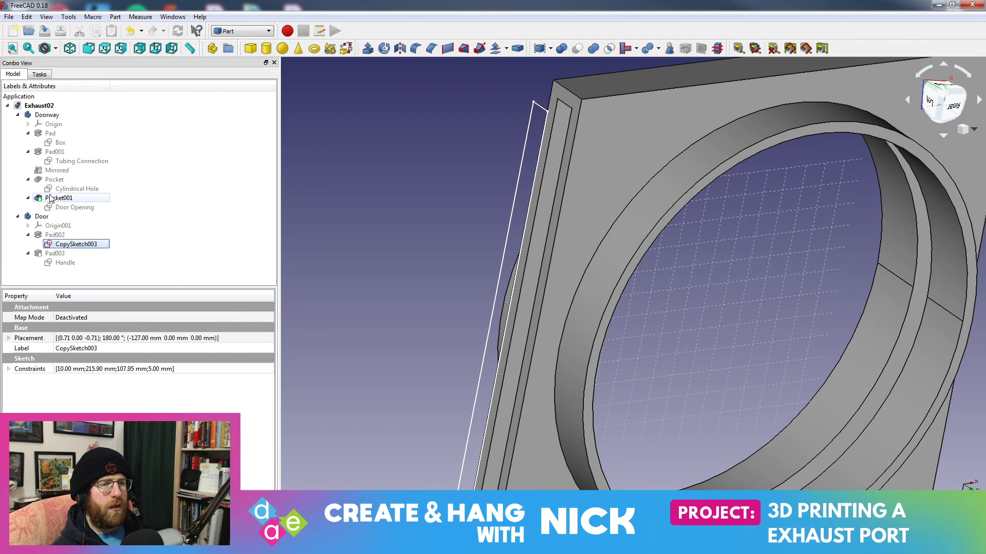
- Check the dimensions of the Door Opening sketch, close it and select it under Pocket001
{"action": "left_click", "coordinate": [80, 209]}
{"action": "double_click", "coordinate": [81, 210]}
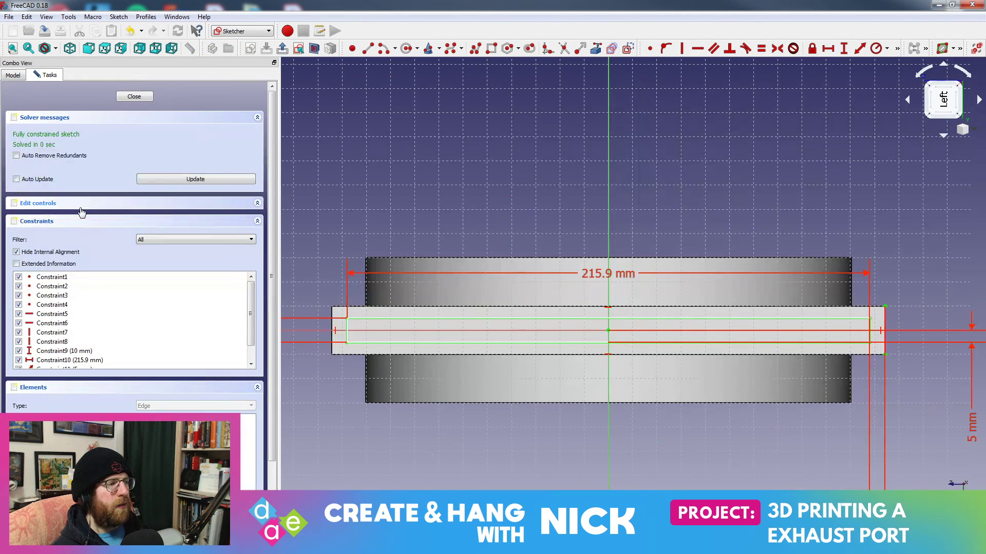
{"action": "left_click", "coordinate": [142, 96]}
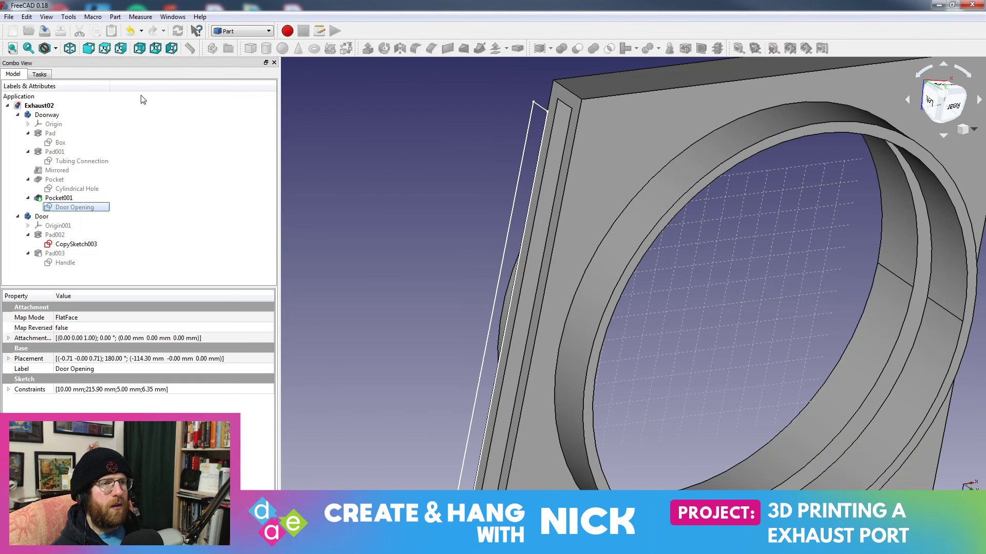
{"action": "middle_click_drag", "start_coordinate": [374, 177], "coordinate": [359, 178]}
{"action": "left_click", "coordinate": [82, 208]}
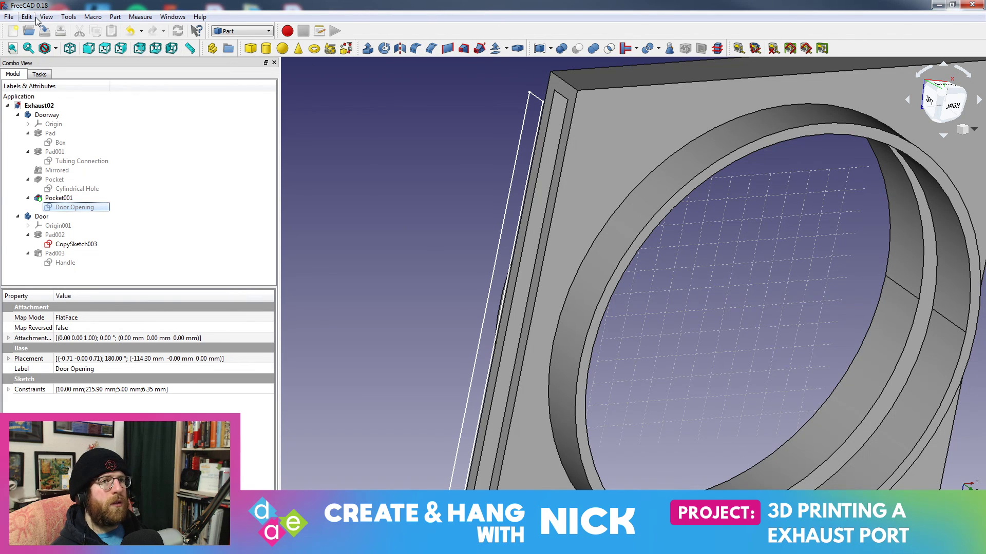
- Switch to the Part Design workbench and try to pad the Door Opening sketch
{"action": "left_click", "coordinate": [8, 16]}
{"action": "left_click", "coordinate": [32, 87]}
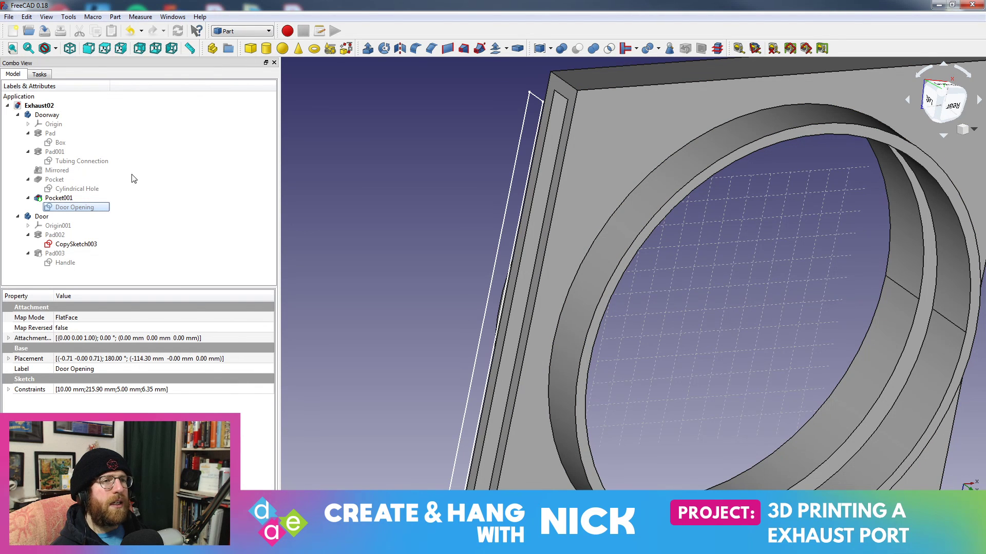
{"action": "left_click", "coordinate": [242, 31]}
{"action": "left_click", "coordinate": [238, 123]}
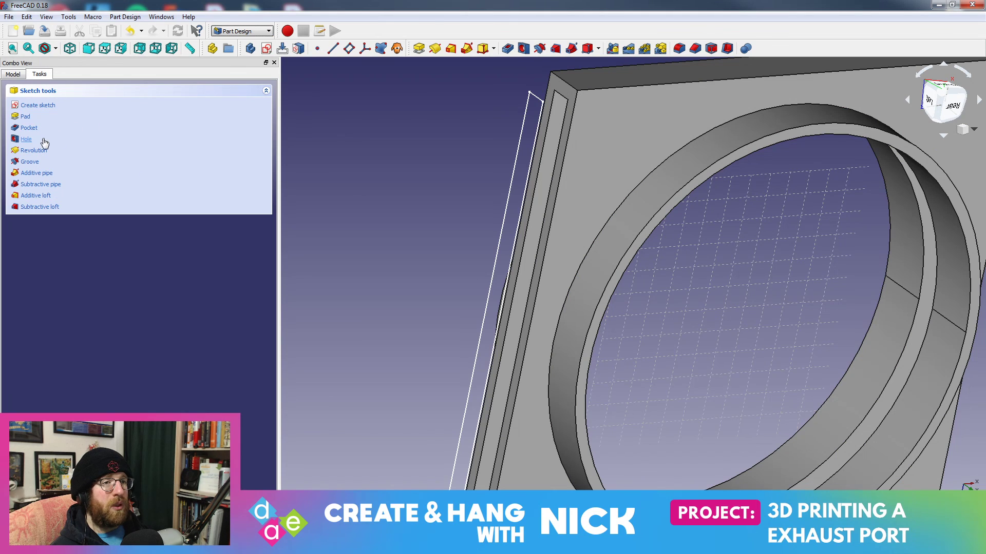
{"action": "left_click", "coordinate": [31, 115]}
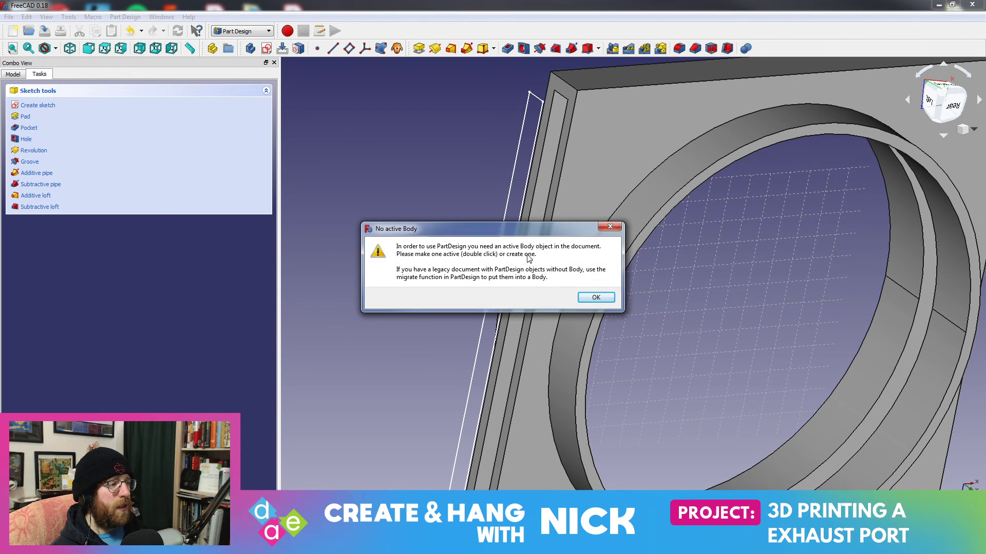
{"action": "left_click", "coordinate": [601, 300]}
- Make Doorway the active body, then check the Door Opening sketch's dimensions and close the sketch
{"action": "left_click", "coordinate": [13, 74]}
{"action": "left_click", "coordinate": [46, 115]}
{"action": "key", "text": "space"}
{"action": "key", "text": "space"}
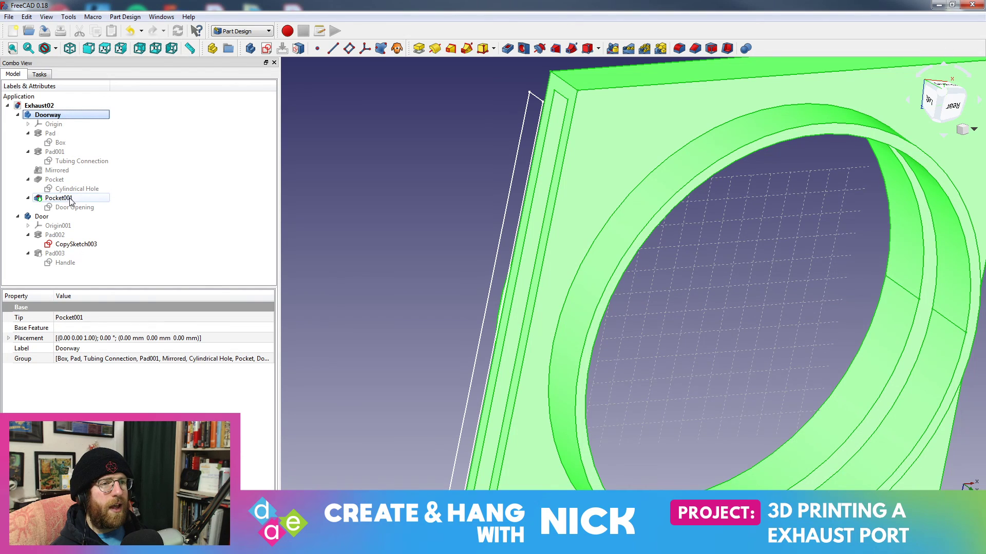
{"action": "left_click", "coordinate": [84, 209]}
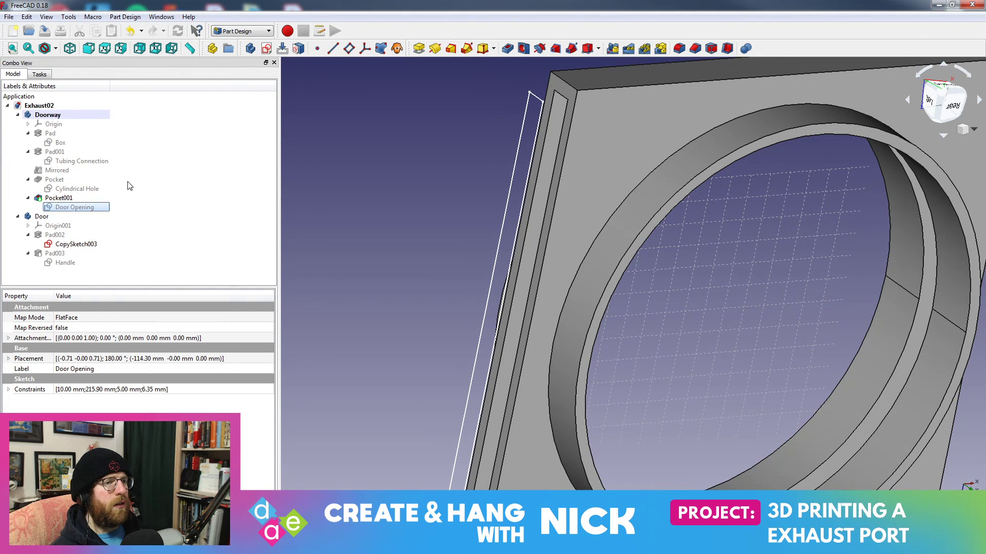
{"action": "double_click", "coordinate": [77, 207]}
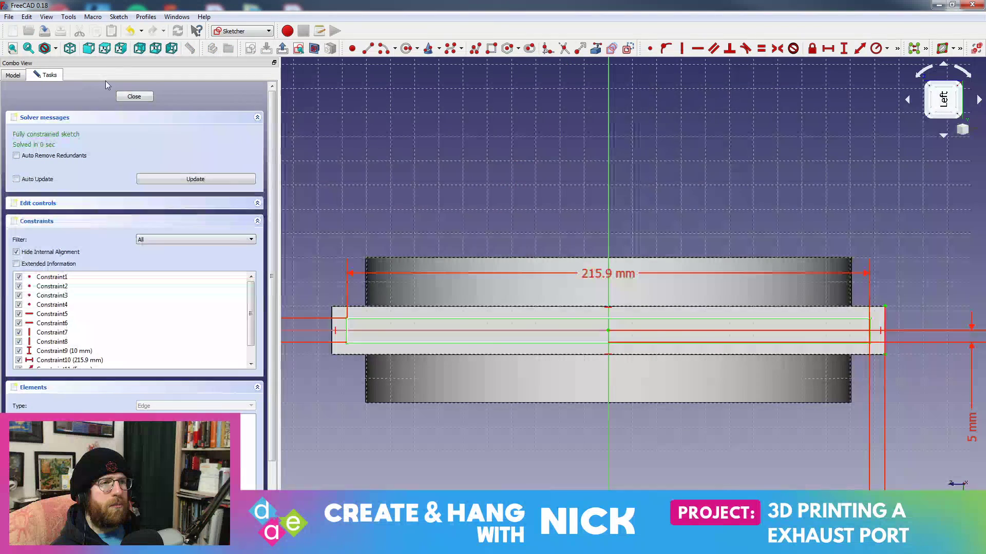
{"action": "left_click", "coordinate": [131, 96]}
- Switch to the Part workbench, check the Extrude options with the Door Opening sketch selected and close them without extruding
{"action": "left_click", "coordinate": [262, 32]}
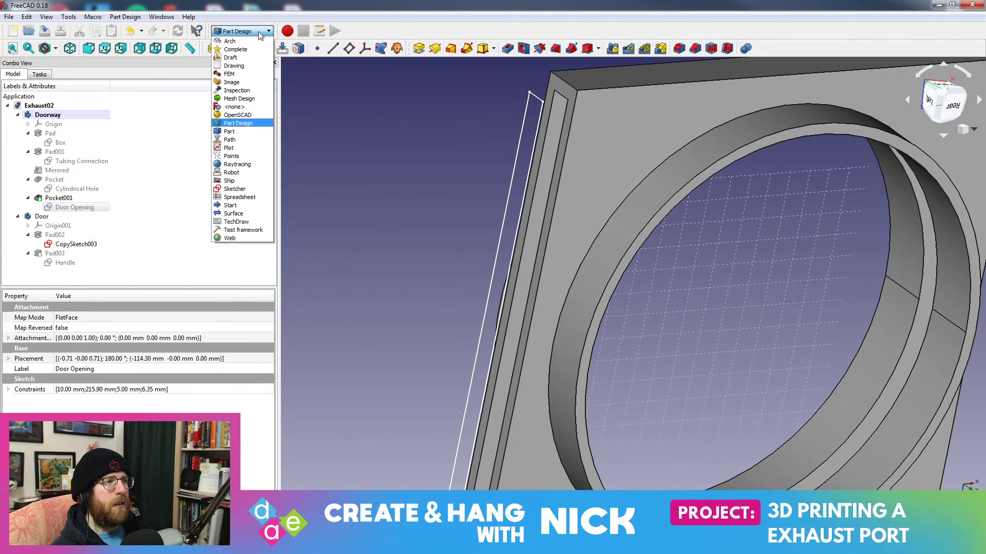
{"action": "left_click", "coordinate": [236, 126]}
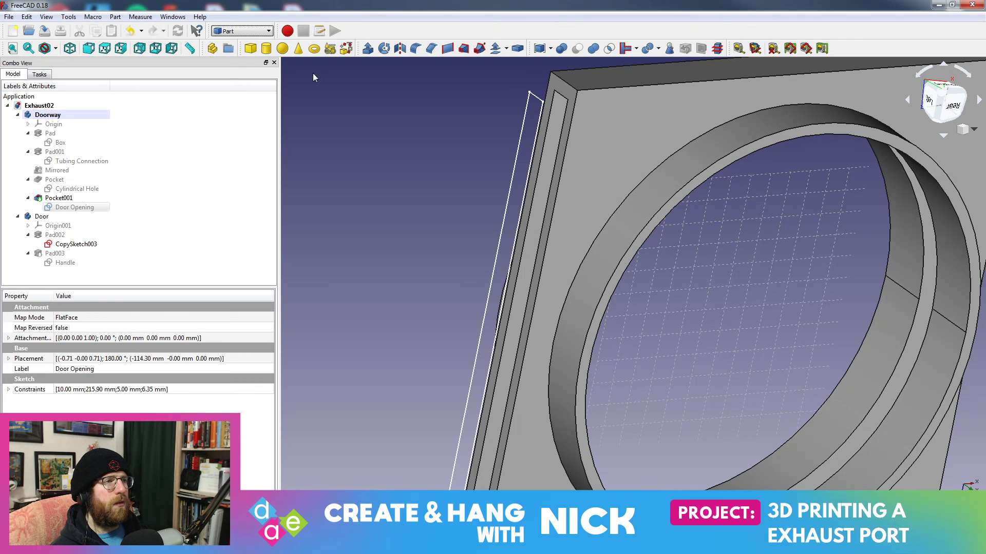
{"action": "left_click", "coordinate": [367, 49]}
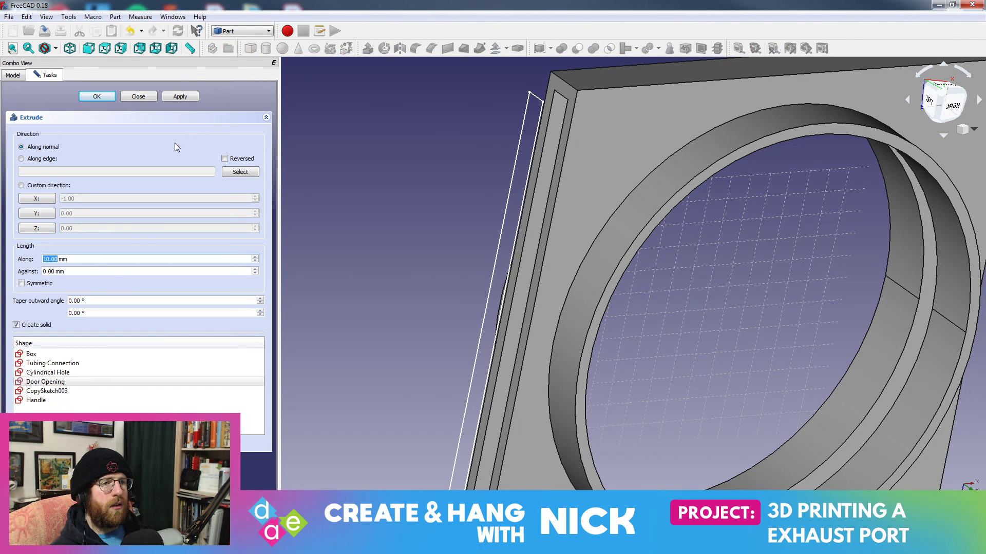
{"action": "left_click", "coordinate": [138, 97]}
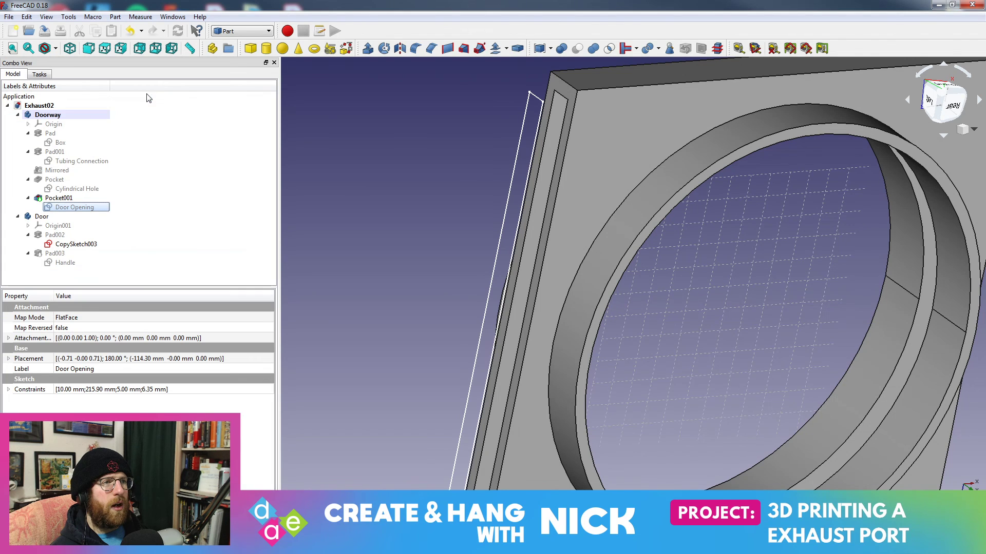
- Examine which commands are offered for Pocket001, the Doorway body and the Door Opening sketch
{"action": "left_click", "coordinate": [41, 75]}
{"action": "left_click", "coordinate": [14, 74]}
{"action": "left_click", "coordinate": [59, 198]}
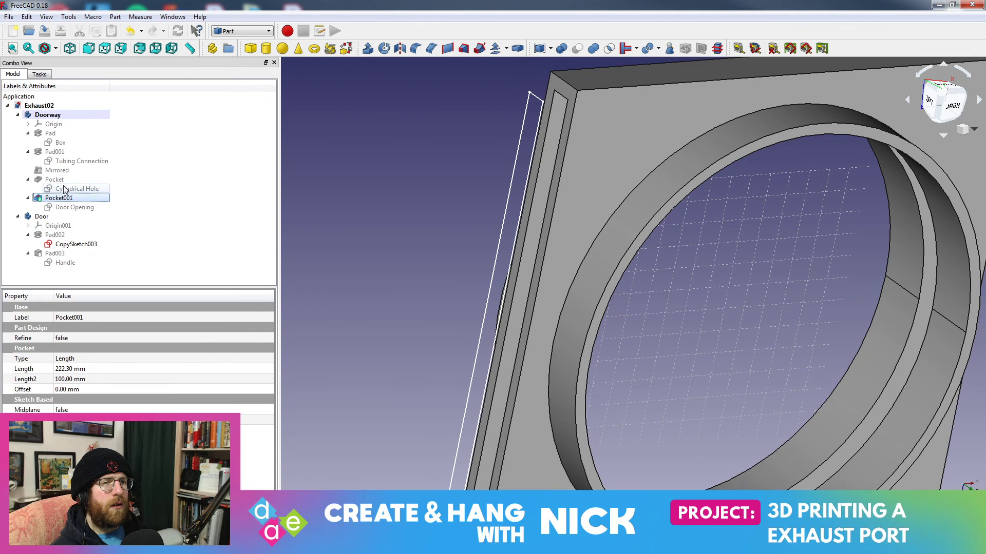
{"action": "left_click", "coordinate": [40, 74]}
{"action": "left_click", "coordinate": [13, 75]}
{"action": "left_click", "coordinate": [48, 115]}
{"action": "left_click", "coordinate": [45, 75]}
{"action": "left_click", "coordinate": [16, 75]}
{"action": "left_click", "coordinate": [61, 198]}
{"action": "double_click", "coordinate": [74, 207]}
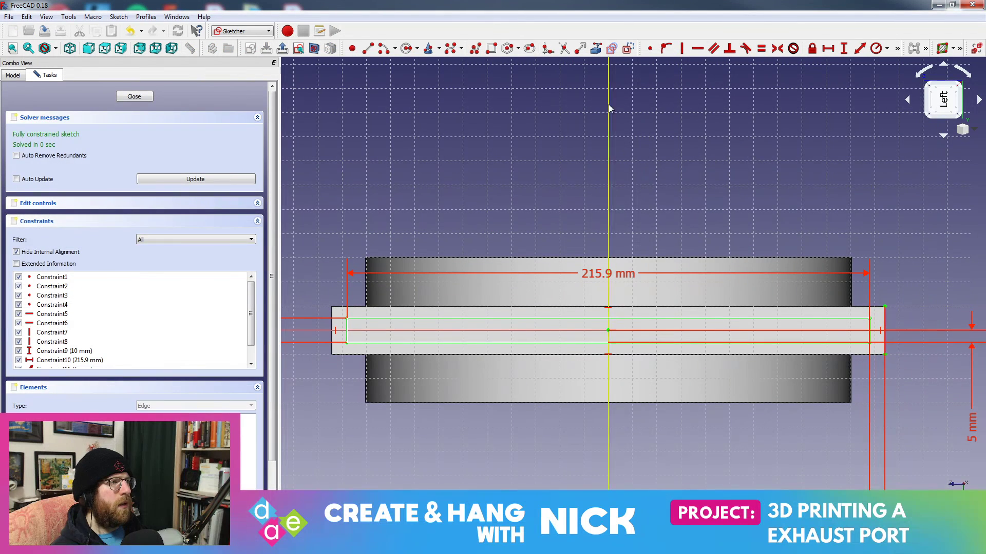
{"action": "left_click", "coordinate": [134, 96]}
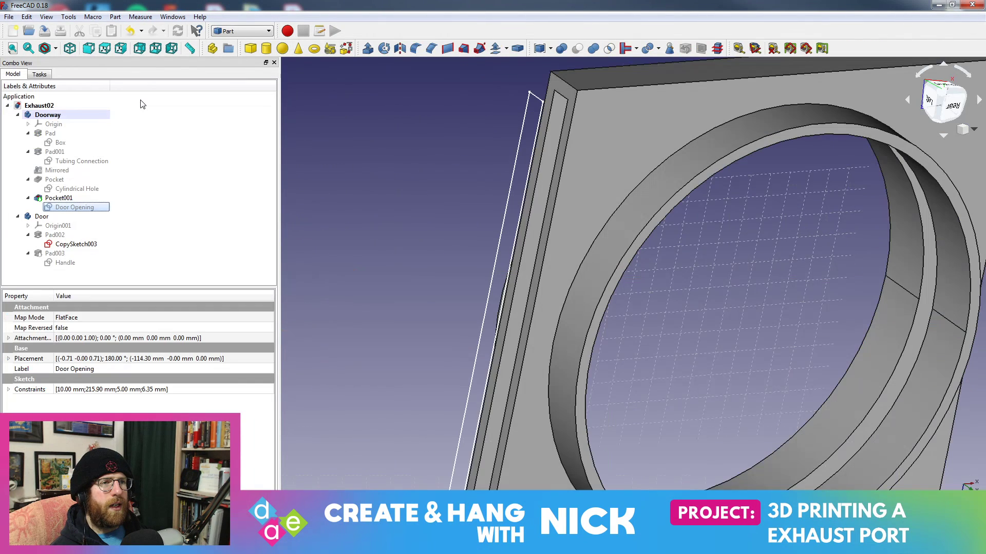
{"action": "right_click", "coordinate": [77, 208]}
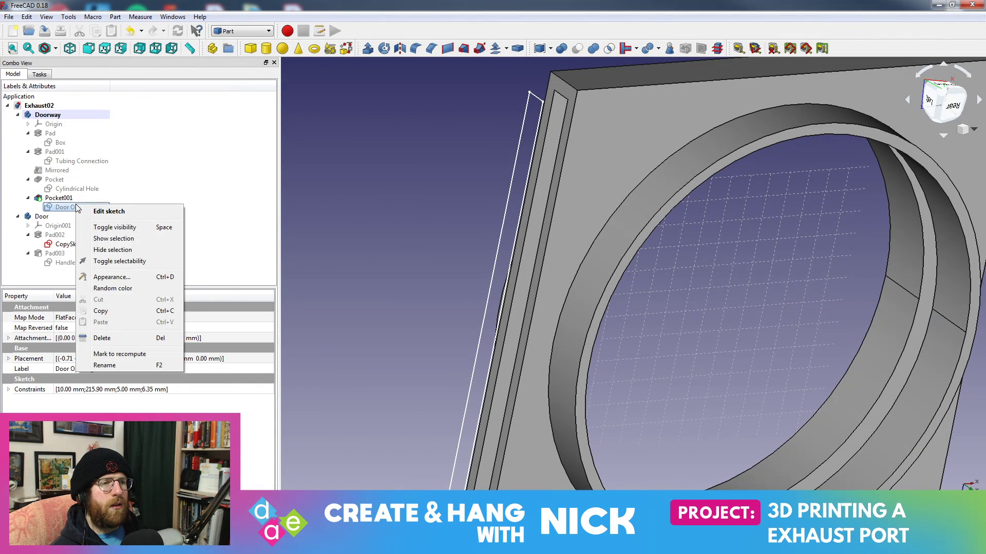
{"action": "left_click", "coordinate": [391, 30]}
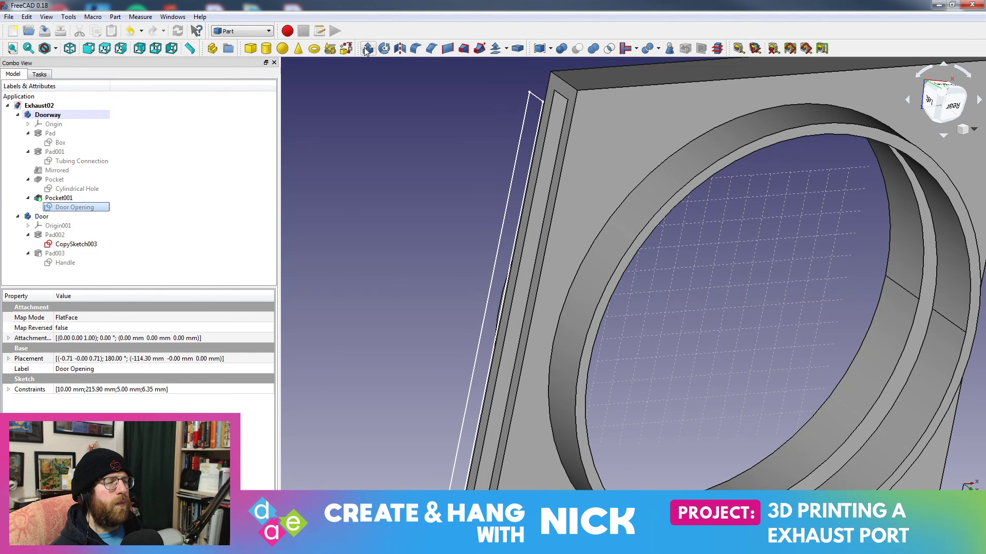
- Hide the door's CopySketch003 and show the Door Opening sketch on the doorway's slotted edge
{"action": "middle_click_drag", "start_coordinate": [497, 222], "coordinate": [457, 209]}
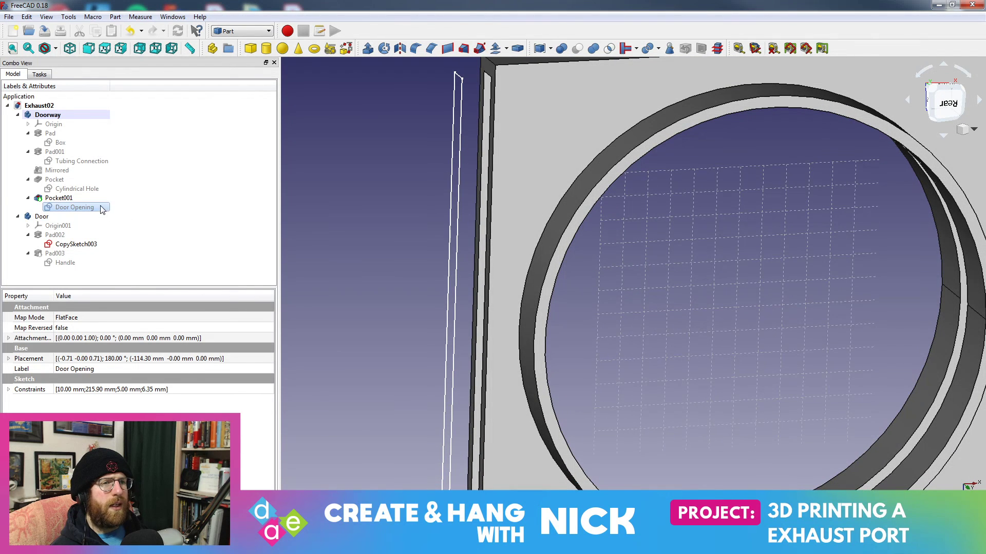
{"action": "left_click", "coordinate": [76, 244]}
{"action": "key", "text": "space"}
{"action": "left_click", "coordinate": [79, 208]}
{"action": "key", "text": "space"}
{"action": "mouse_move", "coordinate": [450, 157]}
{"action": "middle_mouse_down"}
{"action": "mouse_move", "coordinate": [484, 160]}
{"action": "mouse_move", "coordinate": [451, 153]}
{"action": "middle_mouse_up"}
{"action": "middle_click_drag", "start_coordinate": [334, 215], "coordinate": [569, 322]}
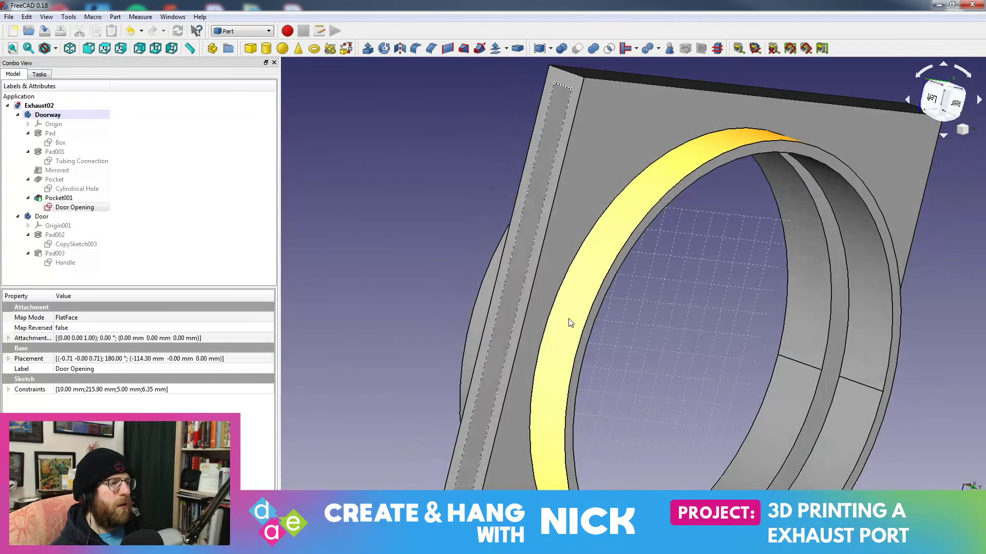
- Open Pocket001's parameters and examine which operations its Door Opening sketch offers while the pocket is being edited
{"action": "right_click", "coordinate": [87, 208]}
{"action": "left_click", "coordinate": [269, 171]}
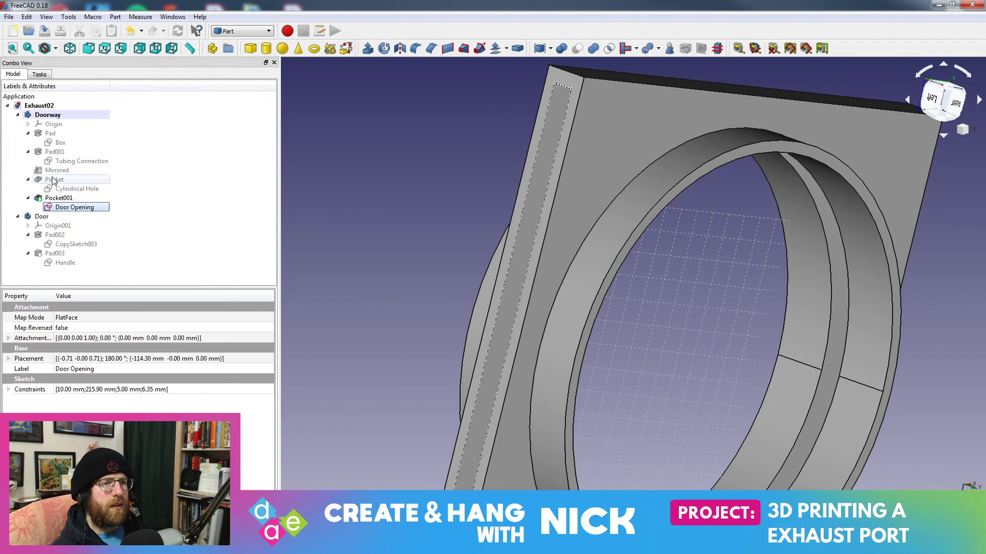
{"action": "double_click", "coordinate": [65, 199]}
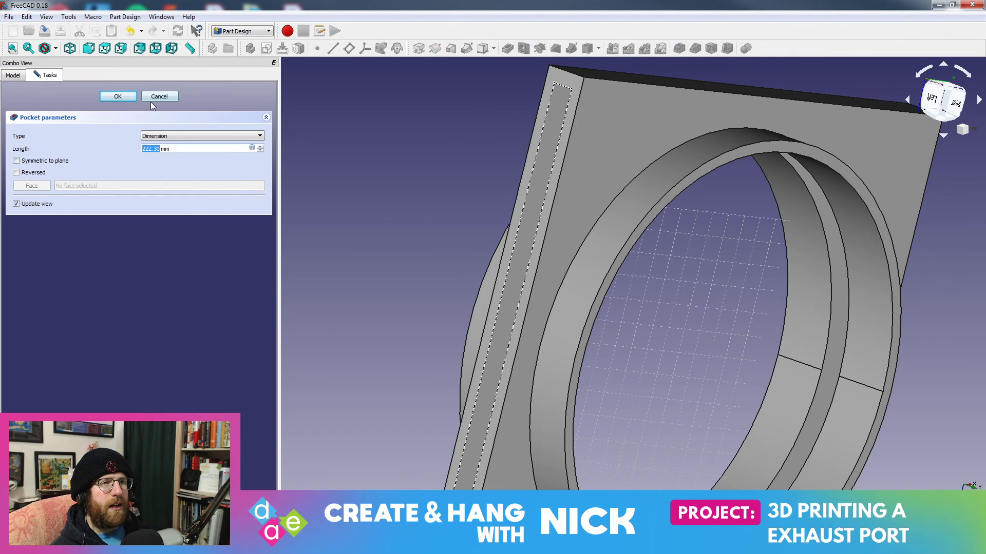
{"action": "left_click", "coordinate": [266, 117]}
{"action": "left_click", "coordinate": [266, 116]}
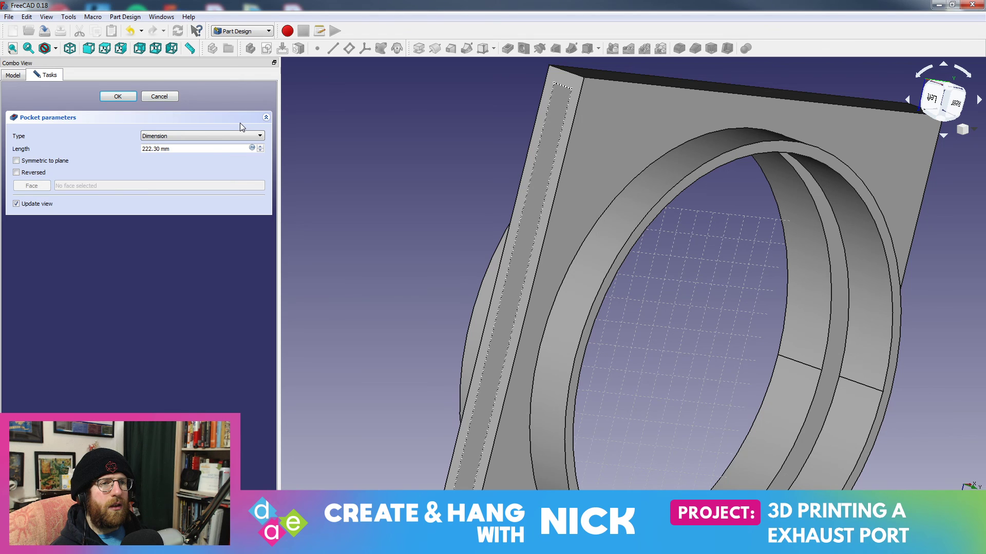
{"action": "left_click", "coordinate": [20, 75]}
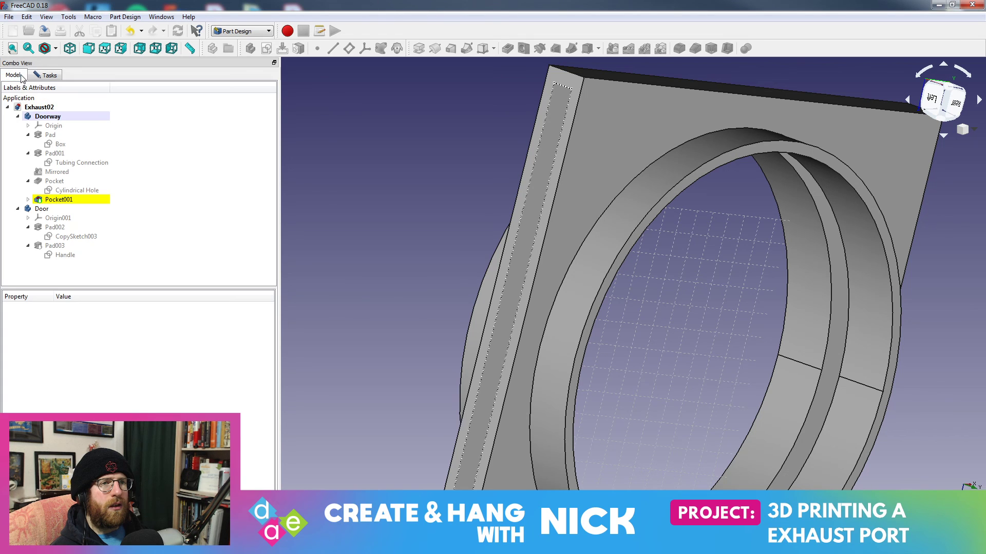
{"action": "left_click", "coordinate": [29, 200]}
{"action": "left_click", "coordinate": [58, 209]}
{"action": "right_click", "coordinate": [70, 209]}
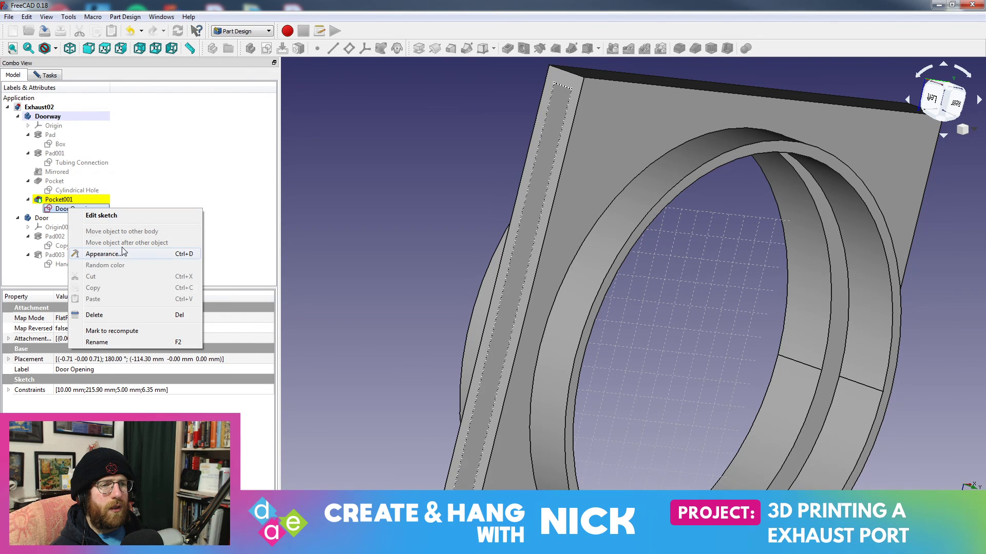
{"action": "key", "text": "Escape"}
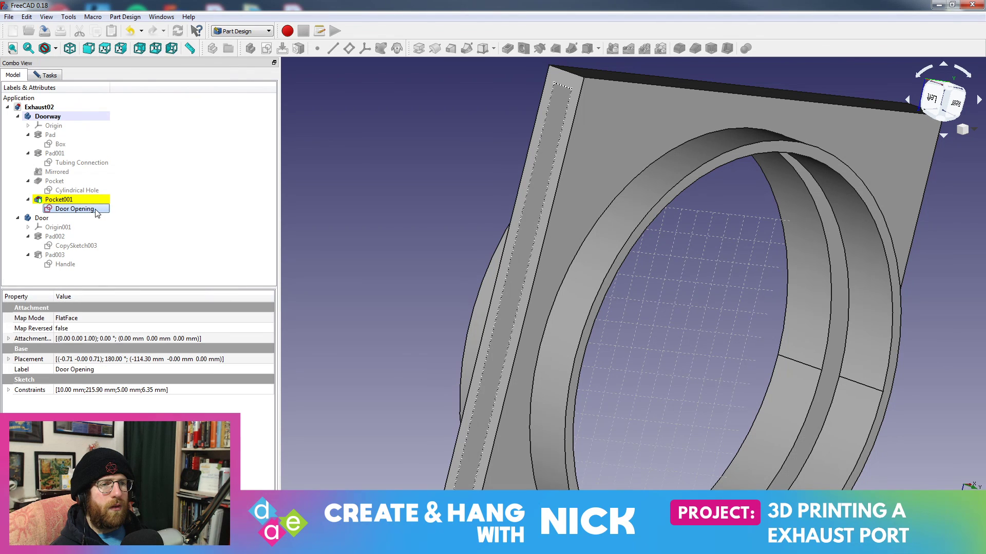
{"action": "right_click", "coordinate": [97, 212]}
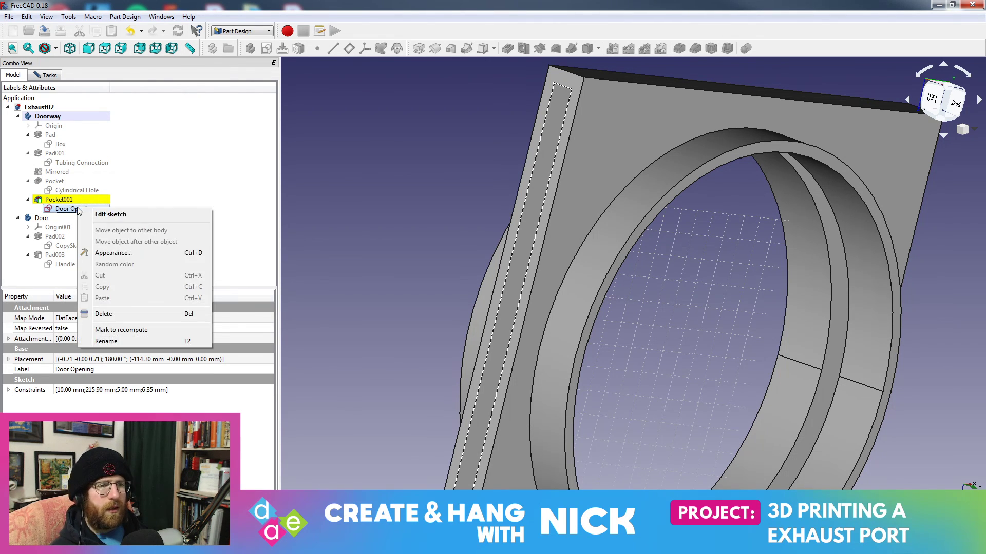
{"action": "left_click", "coordinate": [159, 161]}
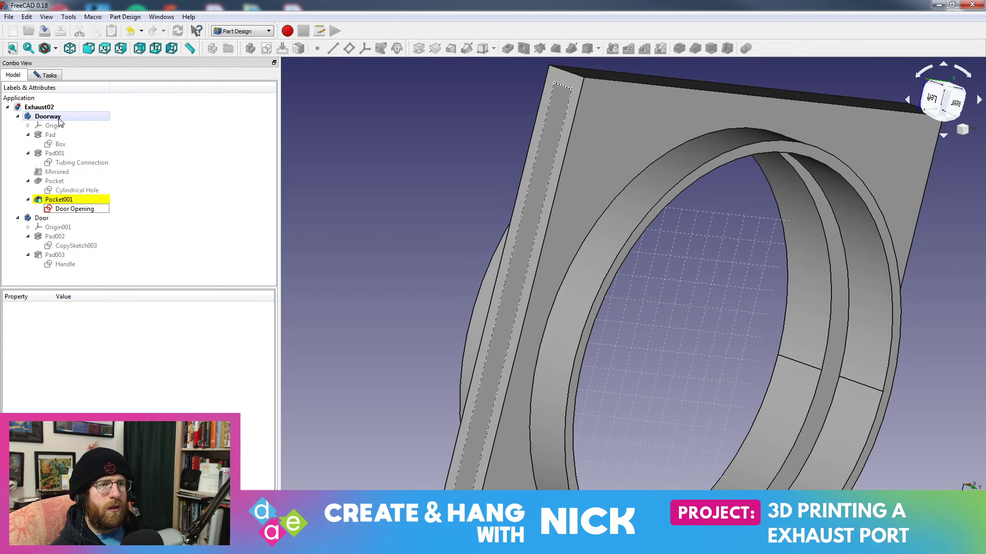
- Hide Pocket001, leaving the Door Opening sketch displayed, and check the sketch's available operations
{"action": "left_click", "coordinate": [62, 200]}
{"action": "left_click", "coordinate": [64, 210]}
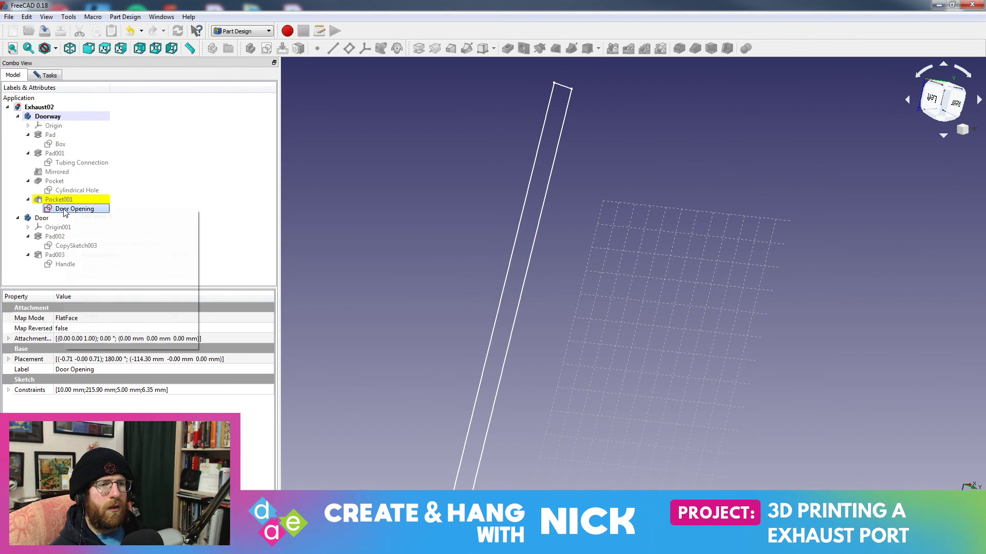
{"action": "right_click", "coordinate": [65, 210]}
{"action": "left_click", "coordinate": [164, 193]}
- Activate the Door body, check the operations available for the Door Opening sketch, and return to the Doorway body
{"action": "left_click", "coordinate": [55, 219]}
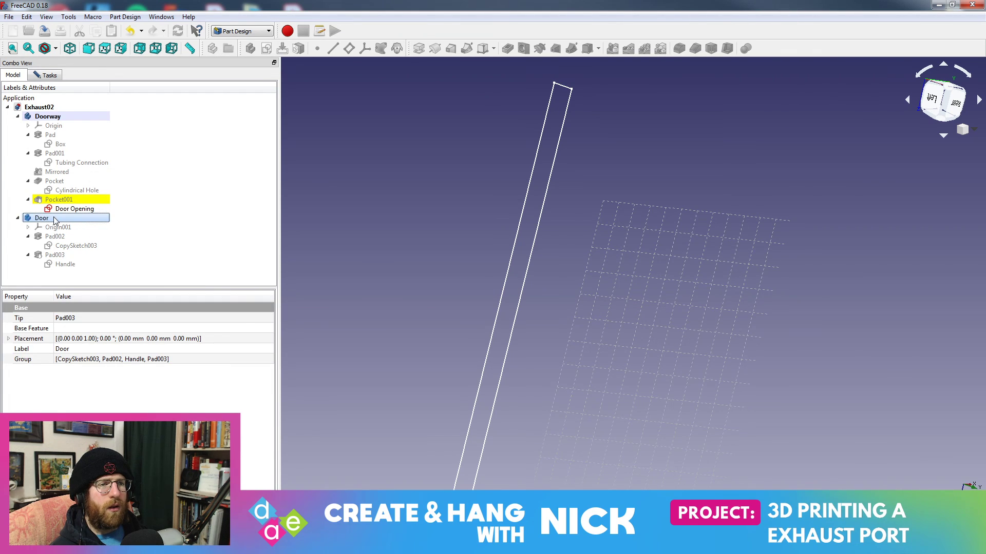
{"action": "double_click", "coordinate": [56, 219]}
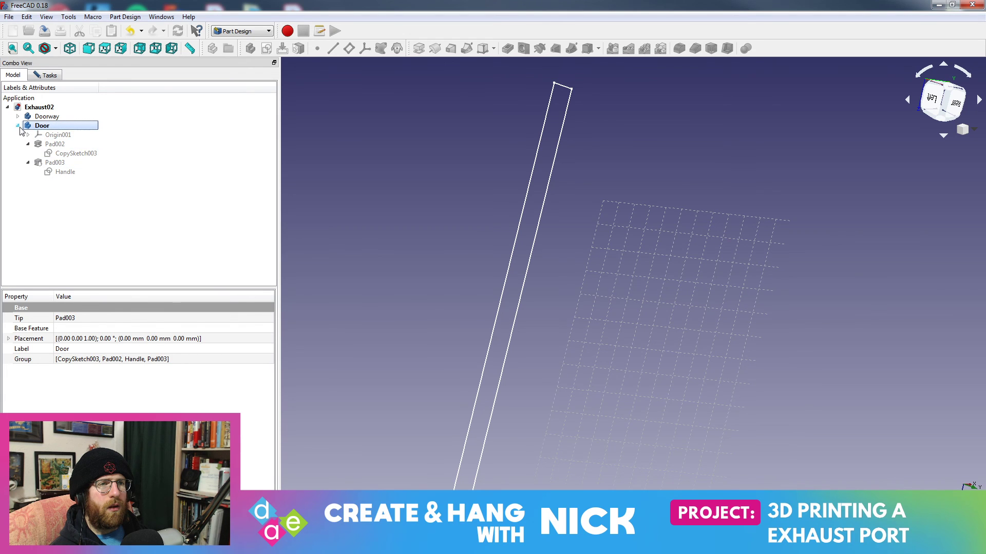
{"action": "left_click", "coordinate": [17, 116]}
{"action": "left_click", "coordinate": [60, 208]}
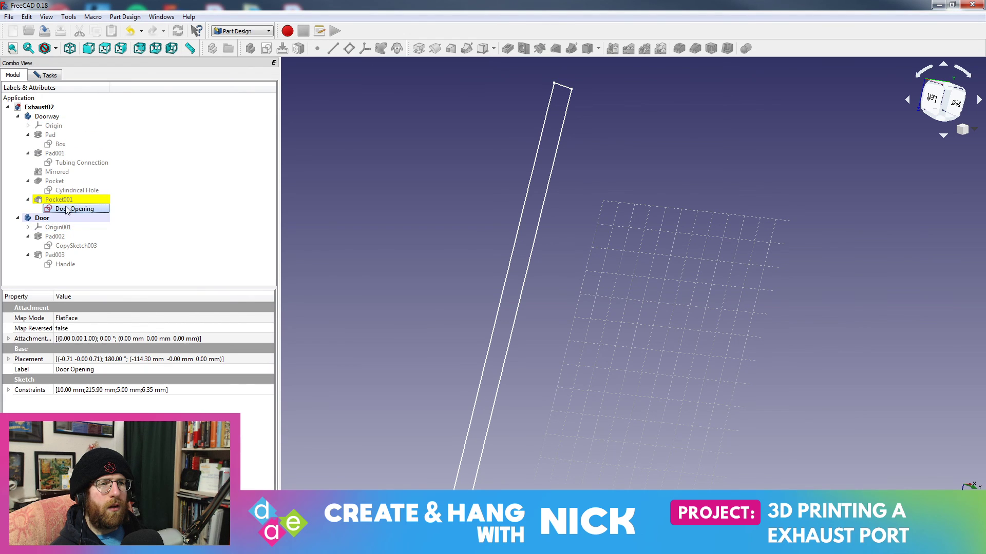
{"action": "right_click", "coordinate": [66, 210]}
{"action": "left_click", "coordinate": [54, 227]}
{"action": "double_click", "coordinate": [48, 116]}
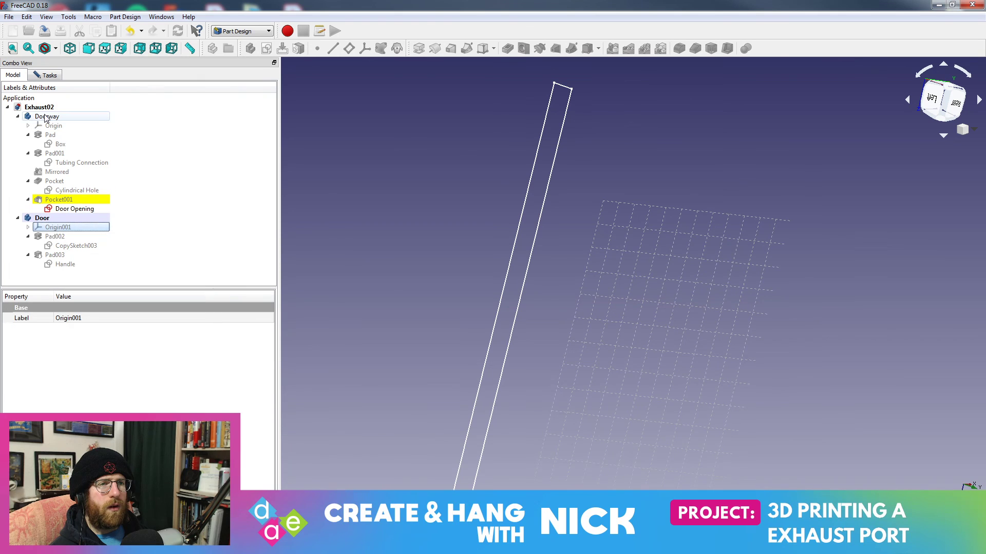
- Cancel the open Pocket001 edit, reopen the pocket's parameters and accept them unchanged
{"action": "left_click", "coordinate": [75, 209]}
{"action": "left_click", "coordinate": [58, 200]}
{"action": "double_click", "coordinate": [58, 199]}
{"action": "left_click", "coordinate": [172, 99]}
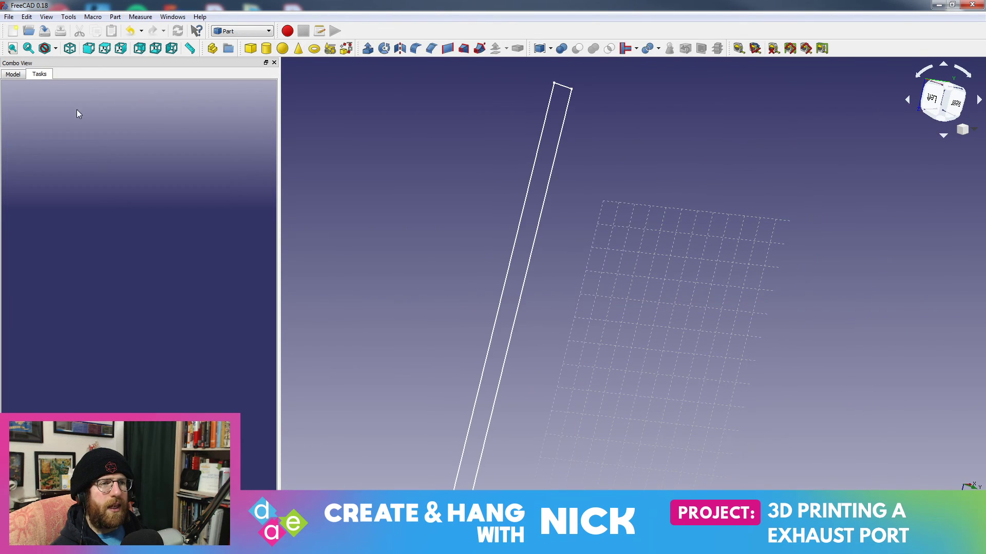
{"action": "left_click", "coordinate": [14, 75]}
{"action": "left_click", "coordinate": [72, 198]}
{"action": "double_click", "coordinate": [72, 198]}
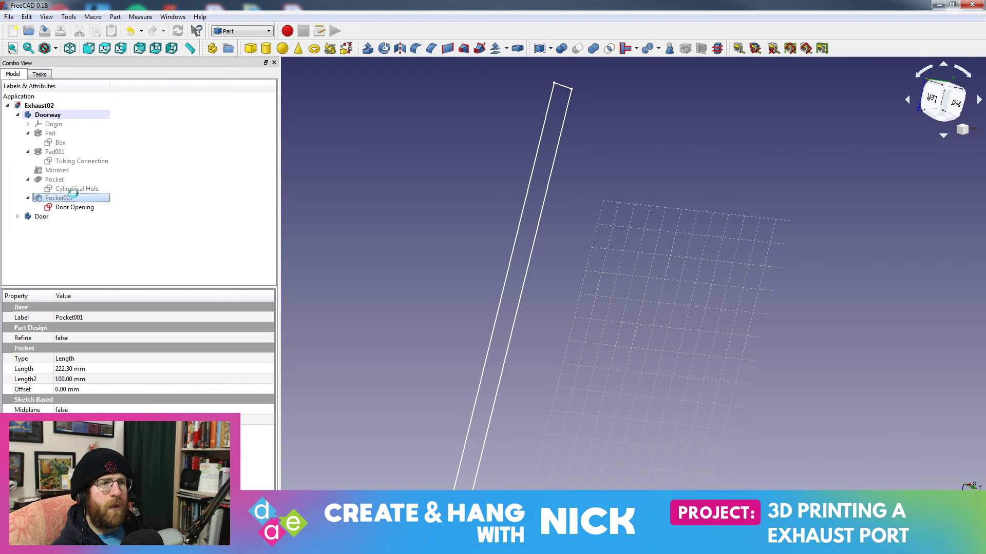
{"action": "left_click", "coordinate": [116, 97]}
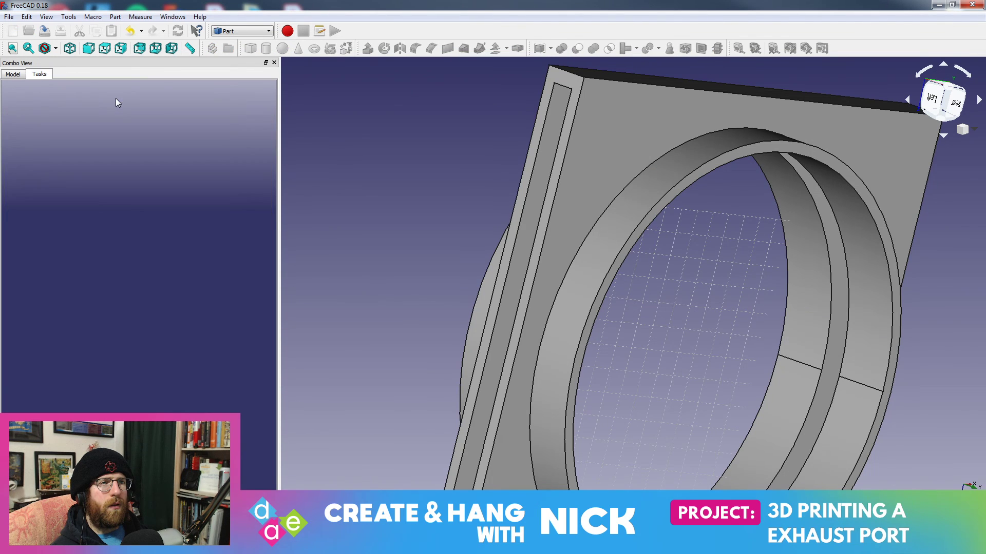
- Hide Pocket001, show its Door Opening sketch, and copy the sketch together with its dependencies
{"action": "left_click", "coordinate": [13, 75]}
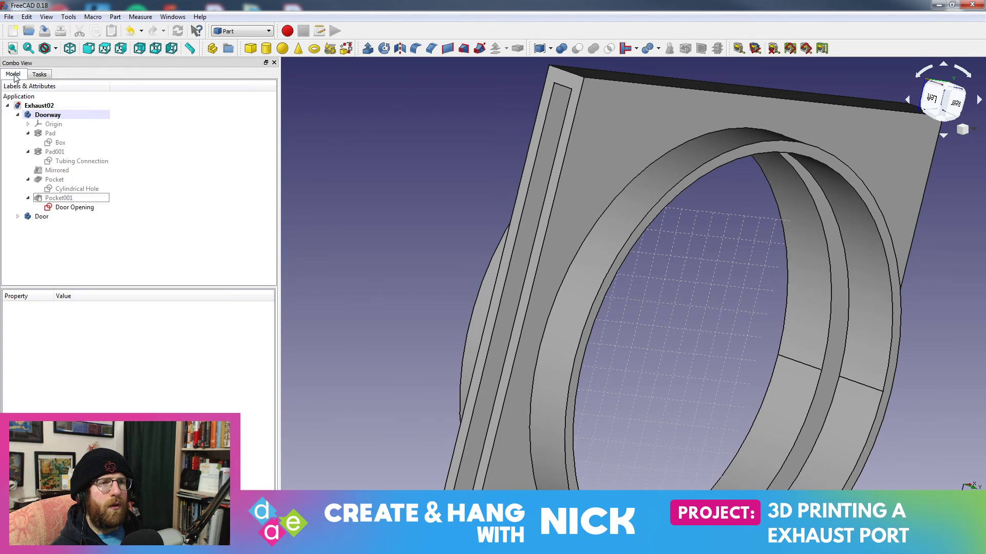
{"action": "left_click", "coordinate": [77, 199]}
{"action": "key", "text": "space"}
{"action": "left_click", "coordinate": [76, 207]}
{"action": "key", "text": "space"}
{"action": "right_click", "coordinate": [76, 209]}
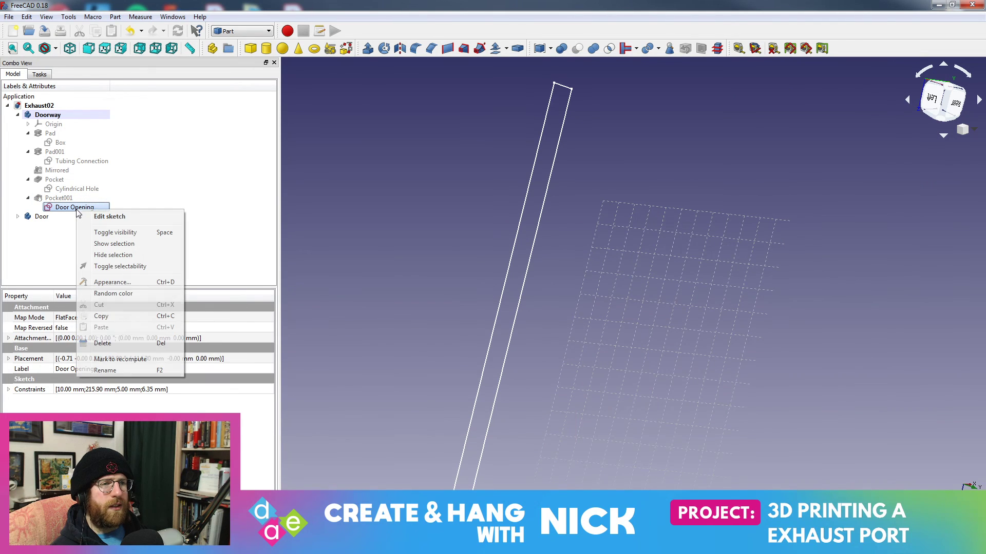
{"action": "left_click", "coordinate": [101, 316]}
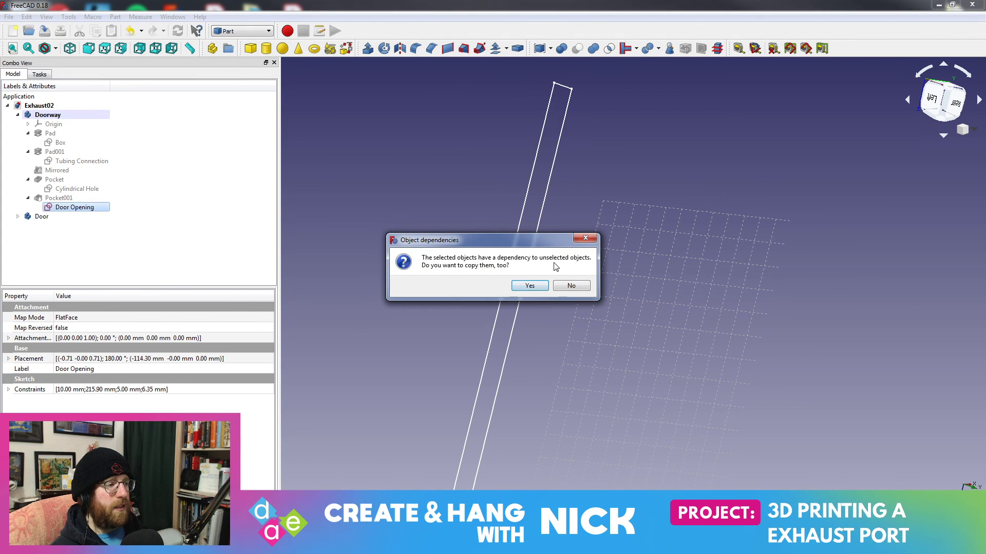
{"action": "left_click", "coordinate": [529, 286]}
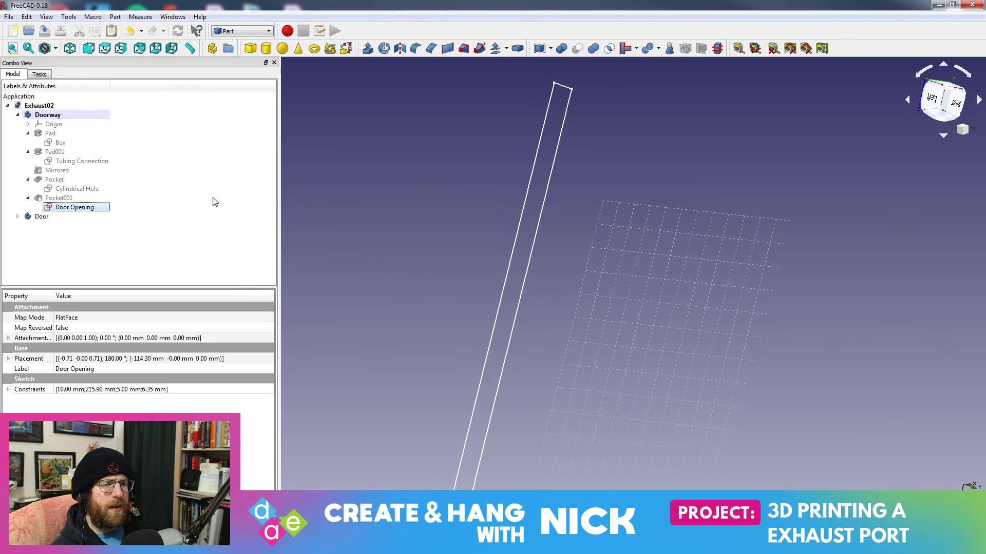
- Make the Door body the active body and return to the model tree
{"action": "left_click", "coordinate": [18, 216]}
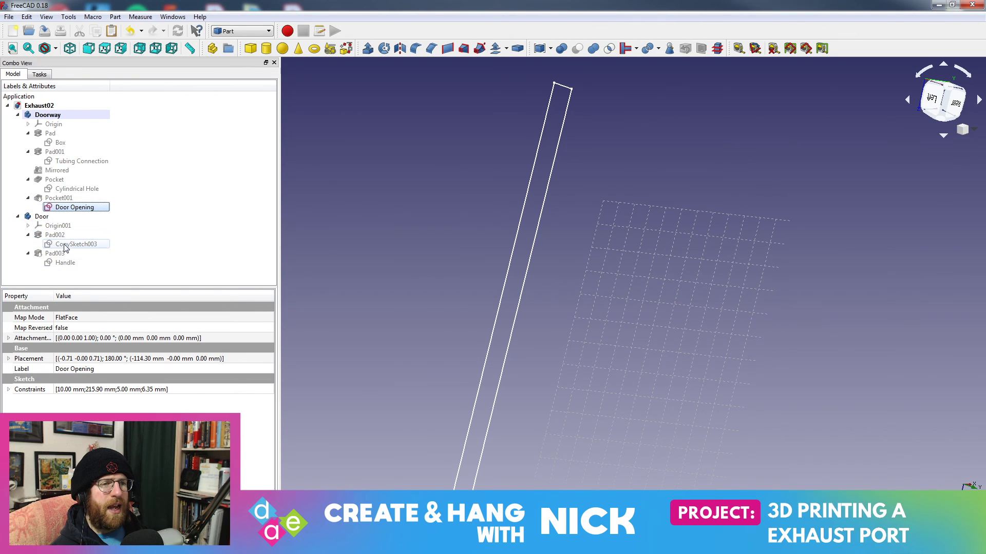
{"action": "left_click", "coordinate": [37, 218]}
{"action": "double_click", "coordinate": [40, 217]}
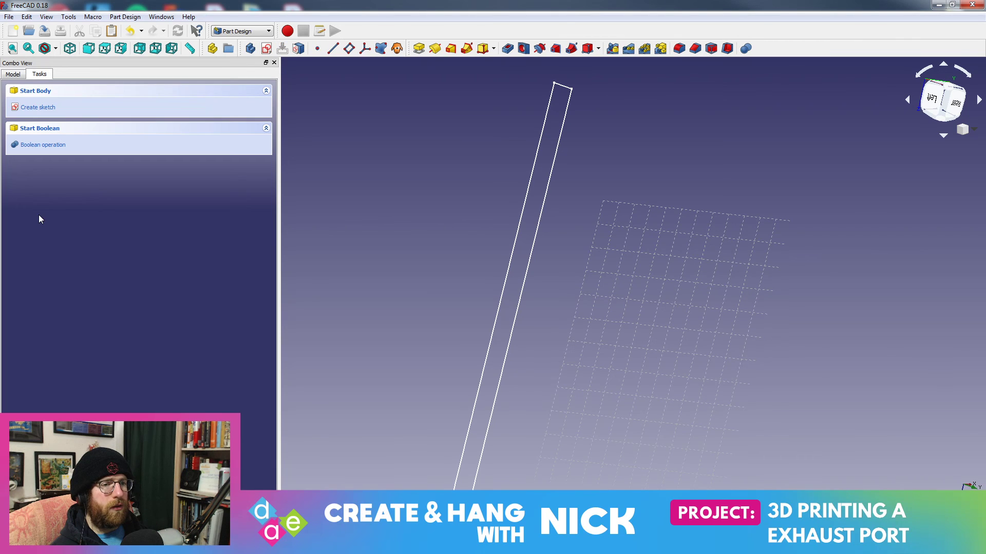
{"action": "left_click", "coordinate": [4, 76]}
{"action": "left_click", "coordinate": [57, 194]}
- Paste the copied sketch and its dependencies onto the Door body, inspect the pasted objects, and undo the paste
{"action": "left_click", "coordinate": [42, 125]}
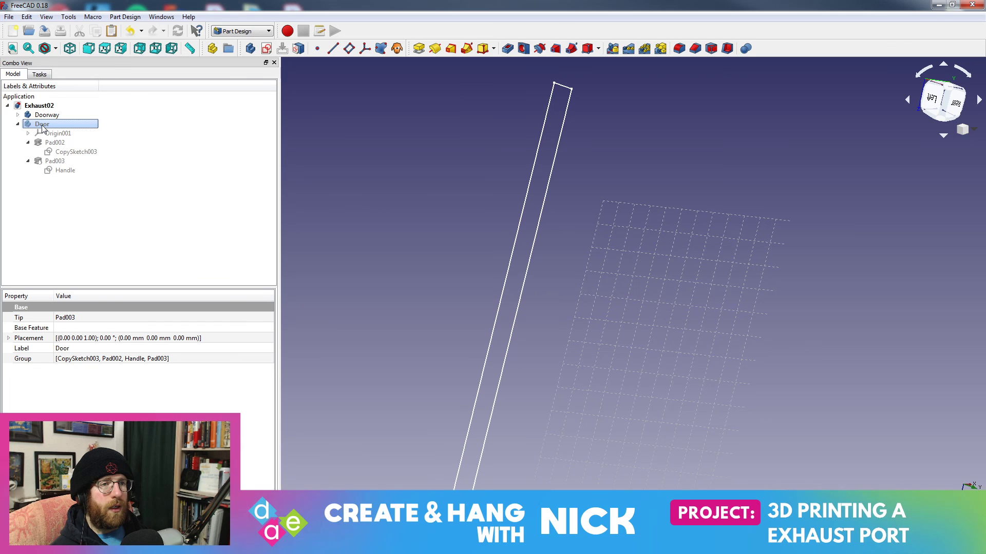
{"action": "right_click", "coordinate": [45, 127]}
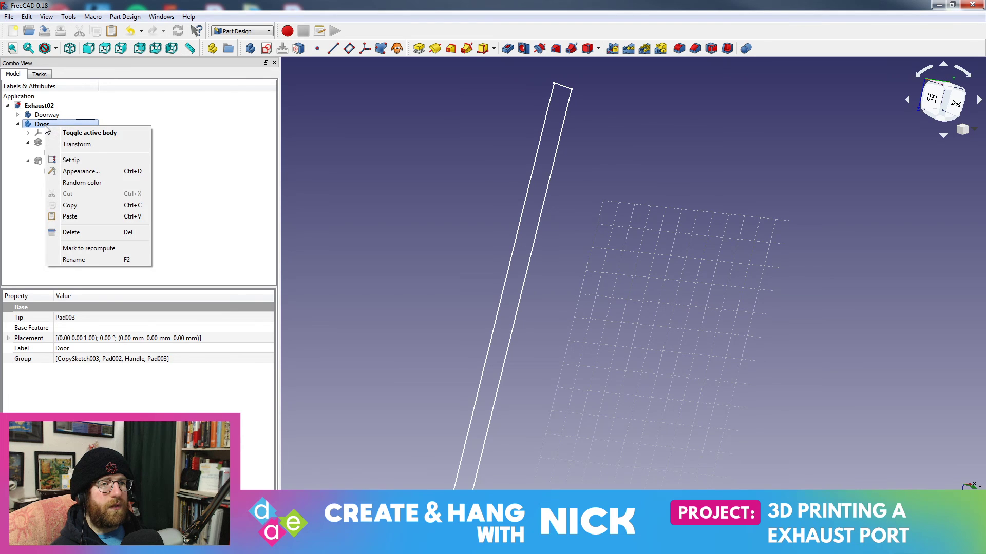
{"action": "left_click", "coordinate": [77, 215]}
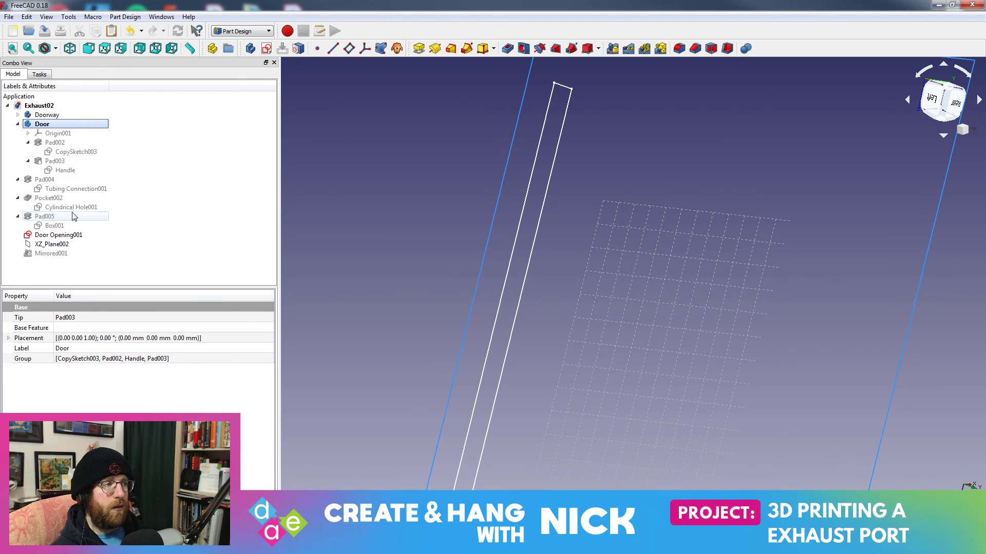
{"action": "scroll", "coordinate": [727, 263], "scroll_direction": "down", "scroll_amount": 5}
{"action": "scroll", "coordinate": [603, 293], "scroll_direction": "up", "scroll_amount": 5}
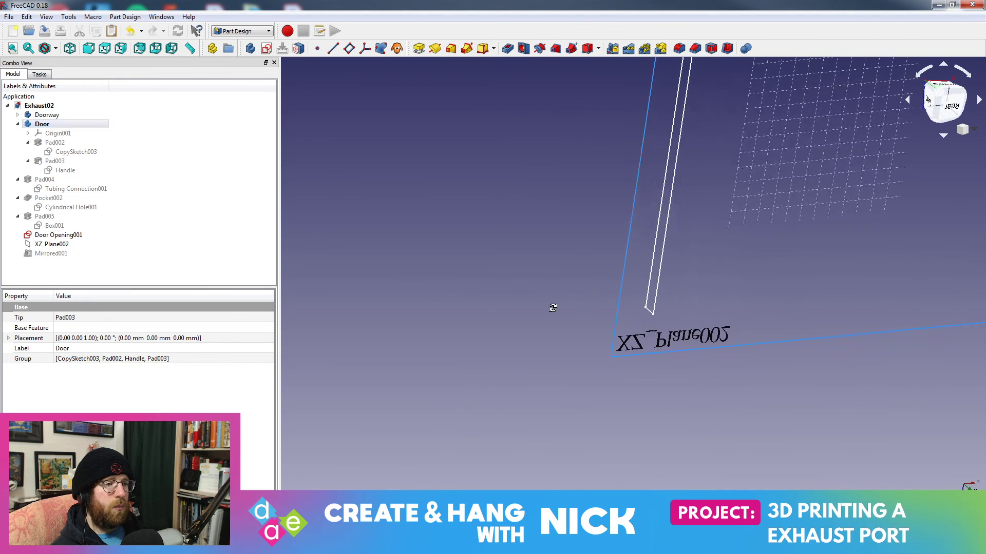
{"action": "key", "text": "ctrl+z"}
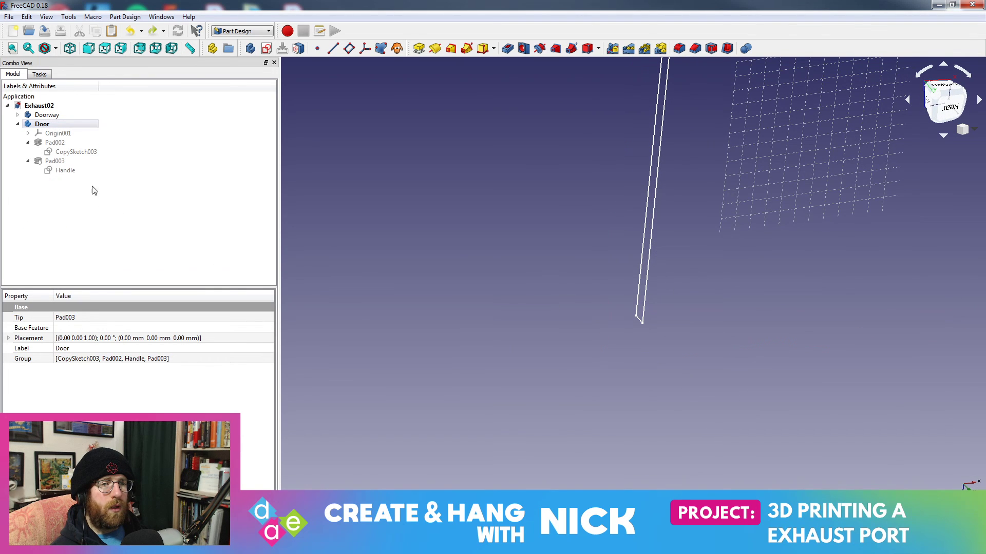
- Create a new, separate body with no other body selected as its base
{"action": "left_click", "coordinate": [18, 124]}
{"action": "left_click", "coordinate": [45, 156]}
{"action": "left_click", "coordinate": [42, 125]}
{"action": "left_click", "coordinate": [18, 124]}
{"action": "left_click", "coordinate": [17, 124]}
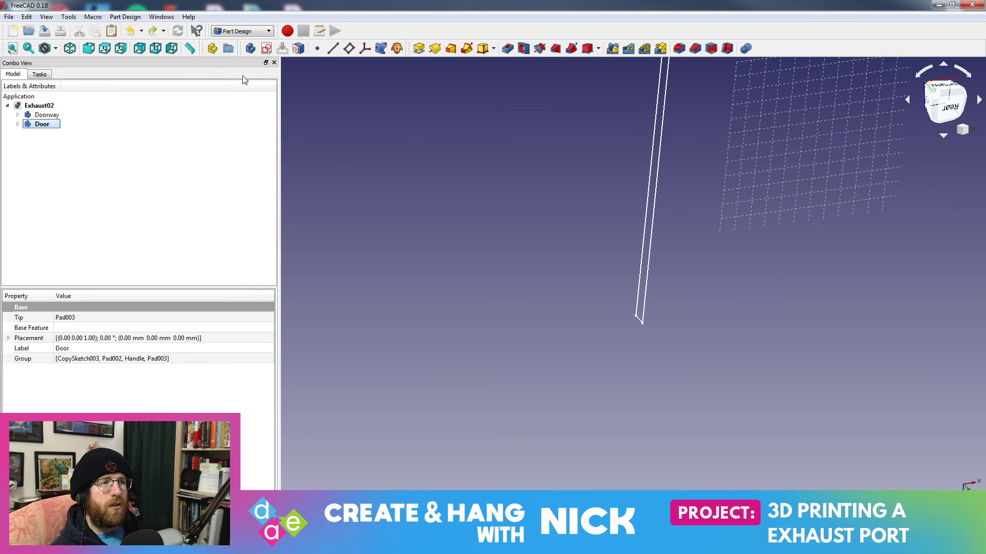
{"action": "left_click", "coordinate": [250, 50]}
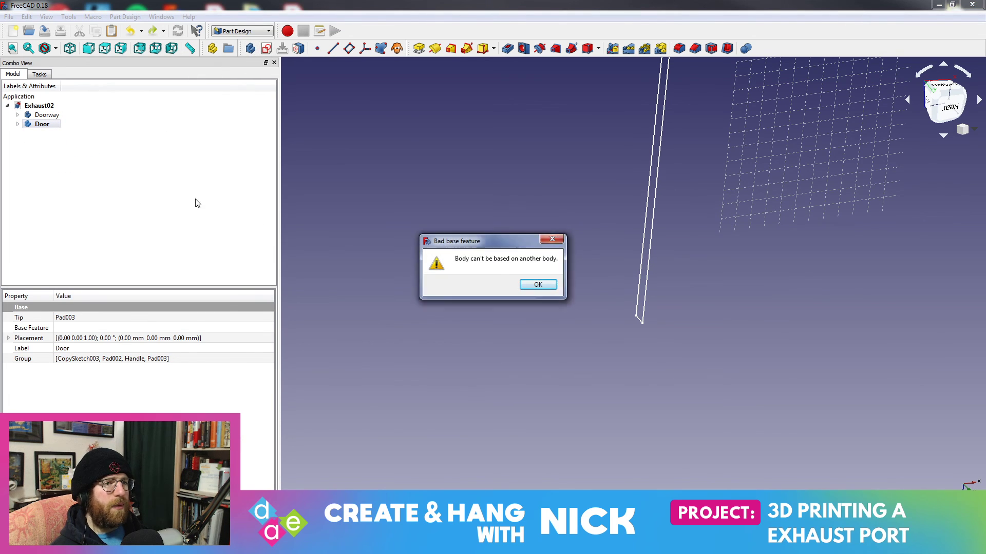
{"action": "left_click", "coordinate": [538, 285]}
{"action": "left_click", "coordinate": [154, 171]}
{"action": "left_click", "coordinate": [47, 127]}
{"action": "left_click", "coordinate": [50, 133]}
- Paste the copied sketch and its dependencies onto the new Body002, and undo the paste
{"action": "right_click", "coordinate": [52, 133]}
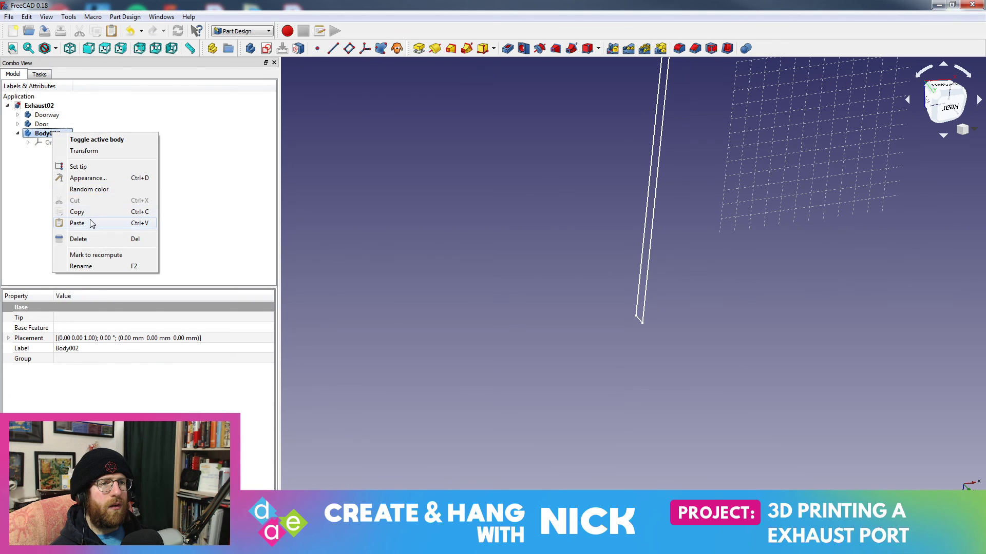
{"action": "left_click", "coordinate": [77, 224]}
{"action": "mouse_move", "coordinate": [510, 141]}
{"action": "middle_mouse_down"}
{"action": "mouse_move", "coordinate": [415, 215]}
{"action": "mouse_move", "coordinate": [452, 221]}
{"action": "mouse_move", "coordinate": [495, 202]}
{"action": "mouse_move", "coordinate": [403, 181]}
{"action": "mouse_move", "coordinate": [389, 194]}
{"action": "middle_mouse_up"}
{"action": "key", "text": "ctrl+z"}
{"action": "left_click", "coordinate": [28, 134]}
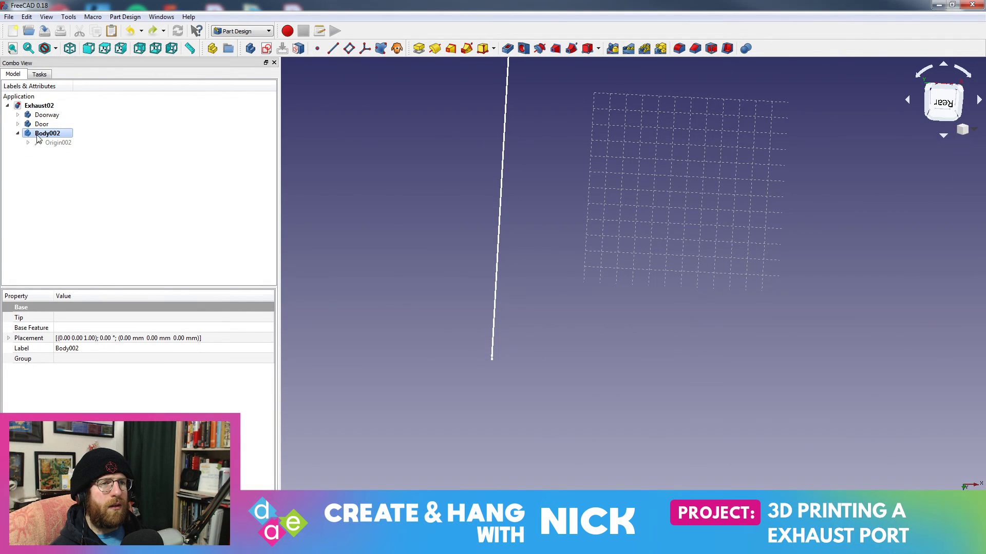
- Copy the Doorway's Door Opening sketch again, including the objects it depends on
{"action": "left_click", "coordinate": [17, 133]}
{"action": "left_click", "coordinate": [17, 124]}
{"action": "left_click", "coordinate": [18, 114]}
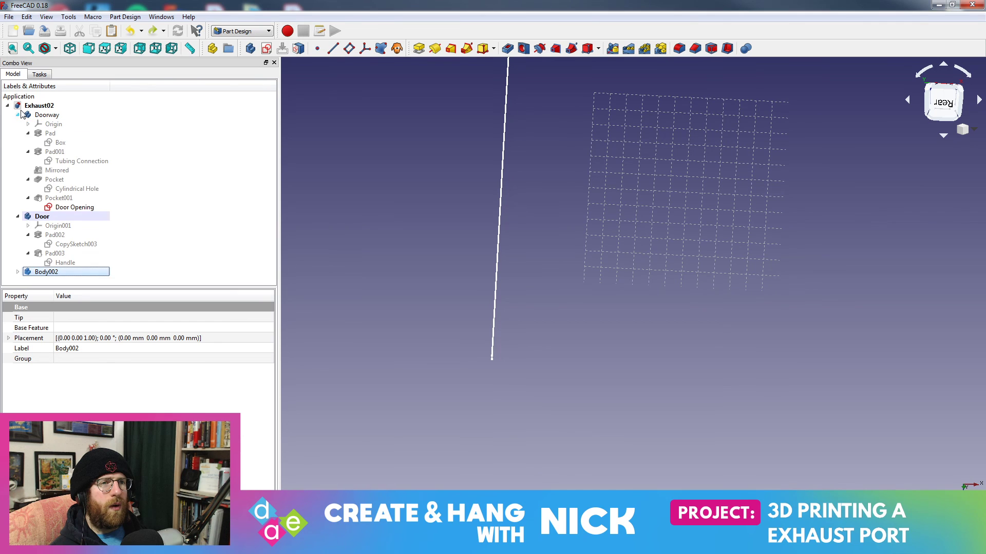
{"action": "left_click", "coordinate": [82, 208]}
{"action": "right_click", "coordinate": [82, 208]}
{"action": "left_click", "coordinate": [142, 282]}
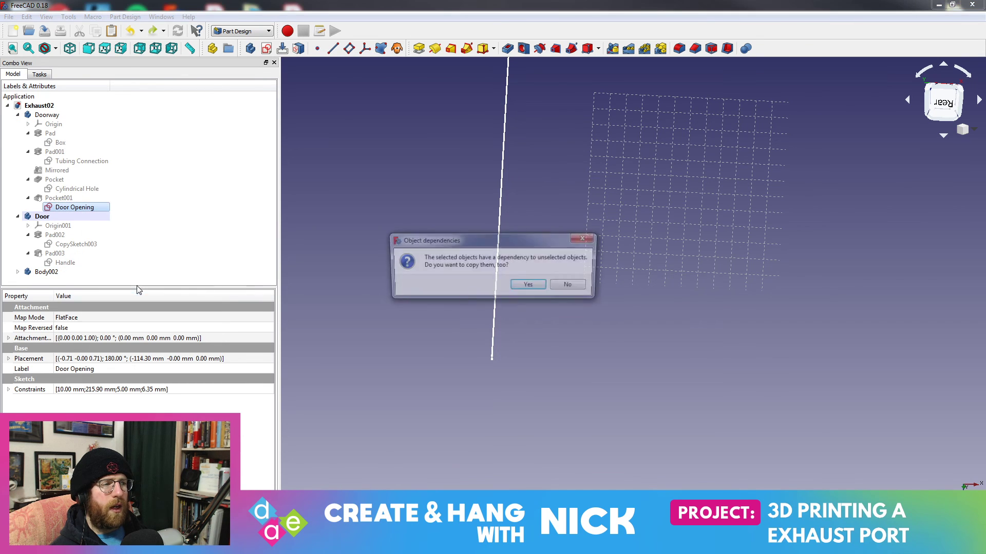
{"action": "left_click", "coordinate": [536, 285]}
- Paste the fresh copy onto Body002, inspect the pasted objects in the tree, and undo the paste
{"action": "left_click", "coordinate": [18, 217]}
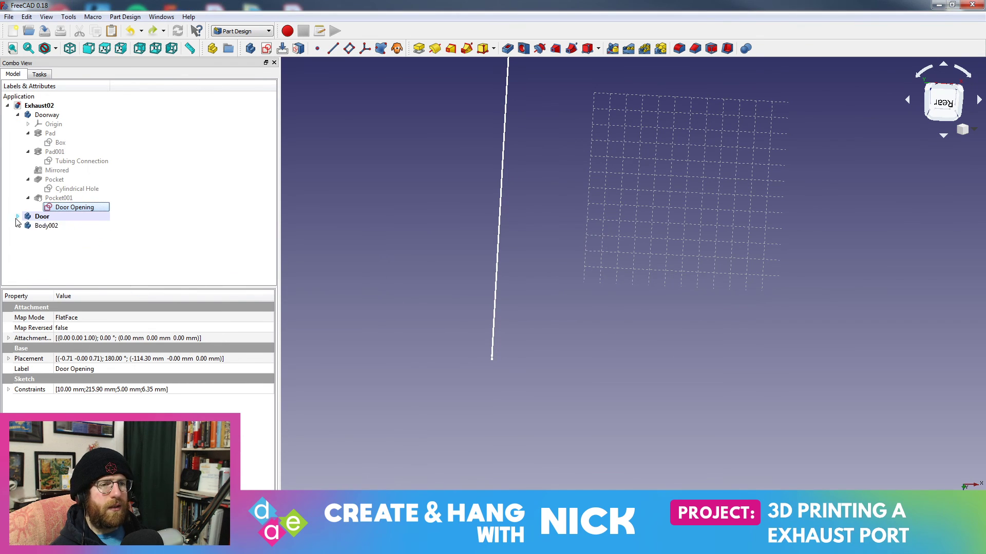
{"action": "left_click", "coordinate": [45, 227]}
{"action": "left_click", "coordinate": [17, 226]}
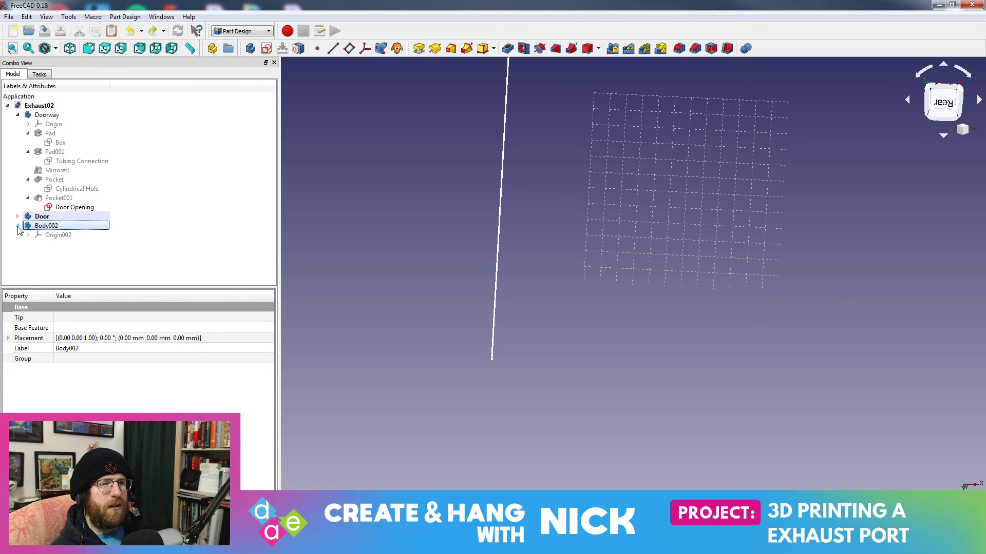
{"action": "right_click", "coordinate": [57, 229]}
{"action": "left_click", "coordinate": [81, 319]}
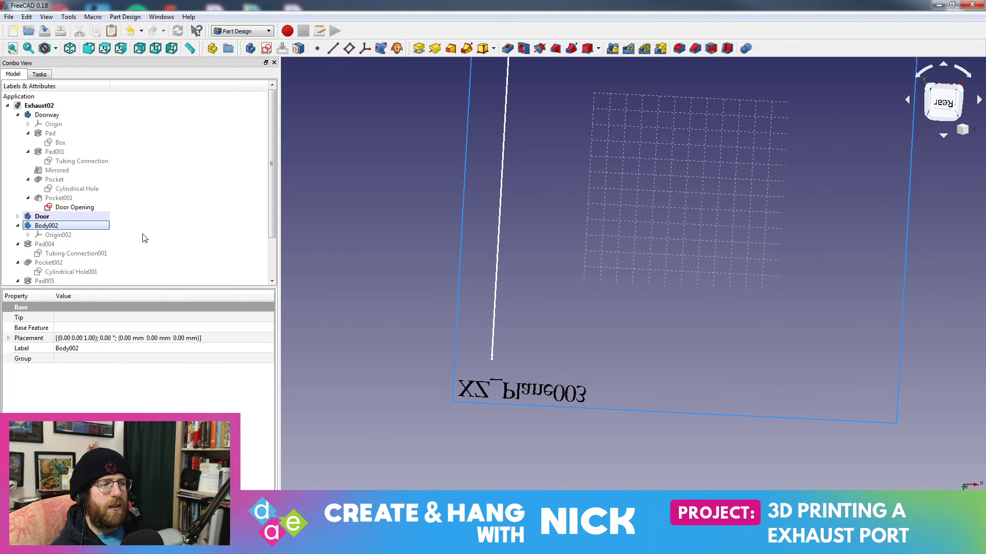
{"action": "scroll", "coordinate": [79, 216], "scroll_direction": "down", "scroll_amount": 2}
{"action": "middle_click_drag", "start_coordinate": [472, 189], "coordinate": [502, 205]}
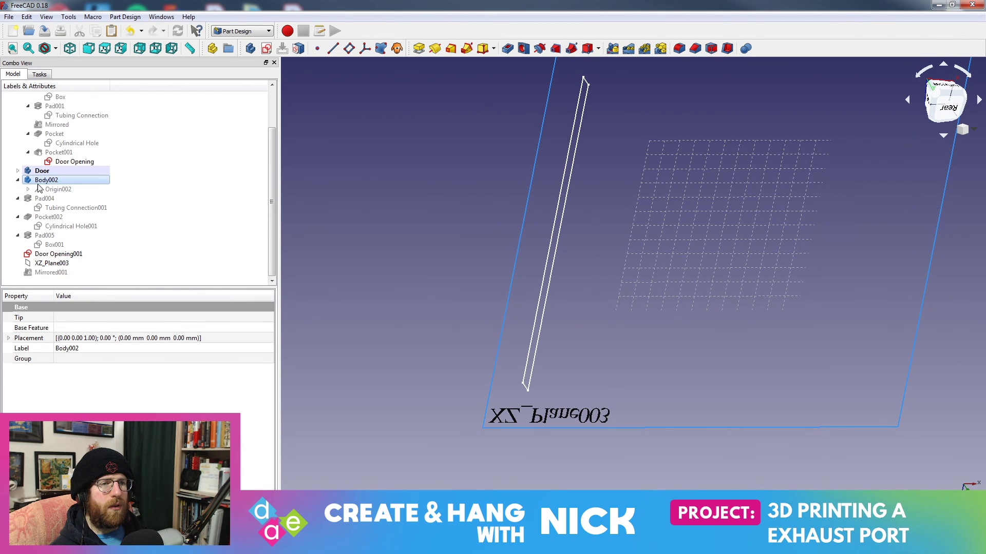
{"action": "left_click", "coordinate": [18, 181]}
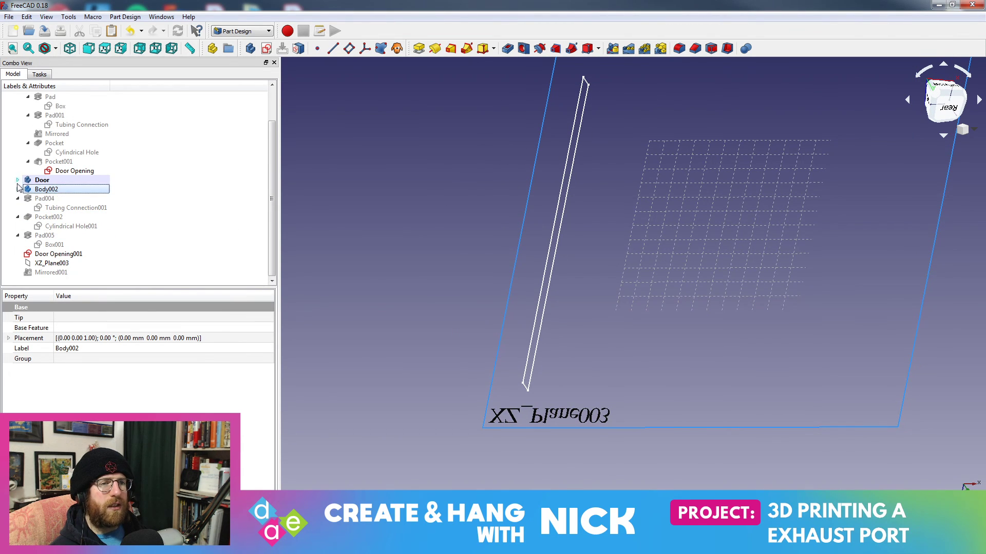
{"action": "left_click", "coordinate": [18, 189]}
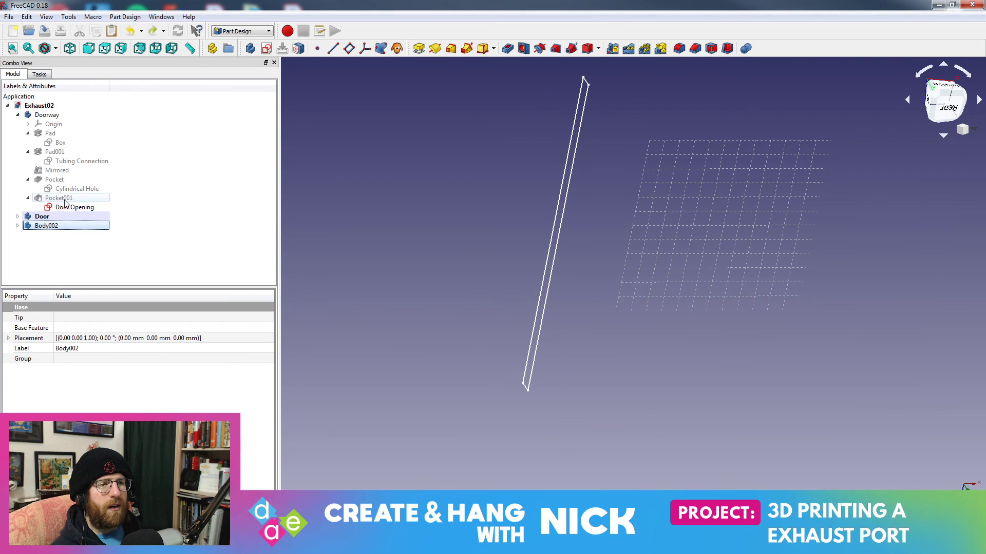
- Paste the copied Door Opening sketch and its dependencies with Body002's origin selected
{"action": "left_click", "coordinate": [18, 226]}
{"action": "left_click", "coordinate": [65, 237]}
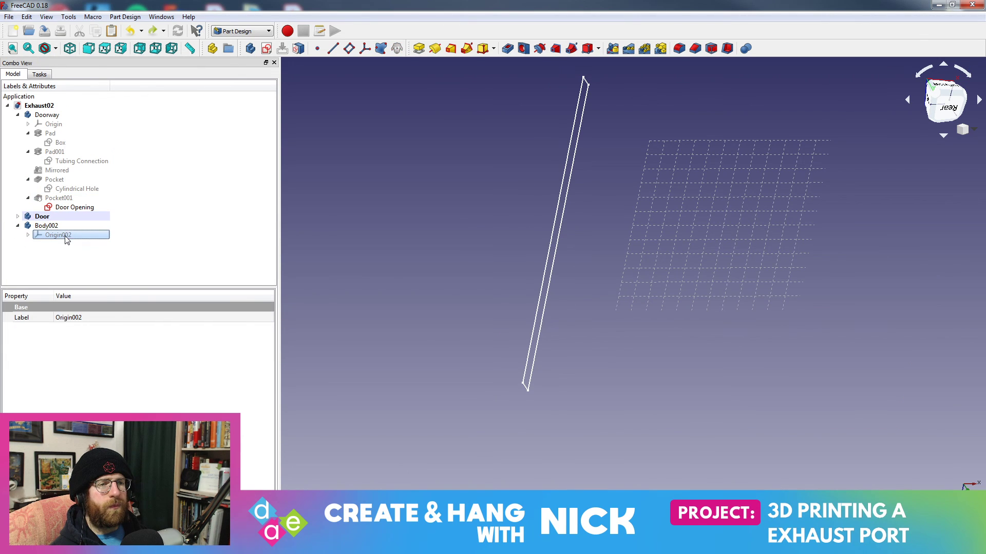
{"action": "right_click", "coordinate": [66, 241]}
{"action": "left_click", "coordinate": [87, 297]}
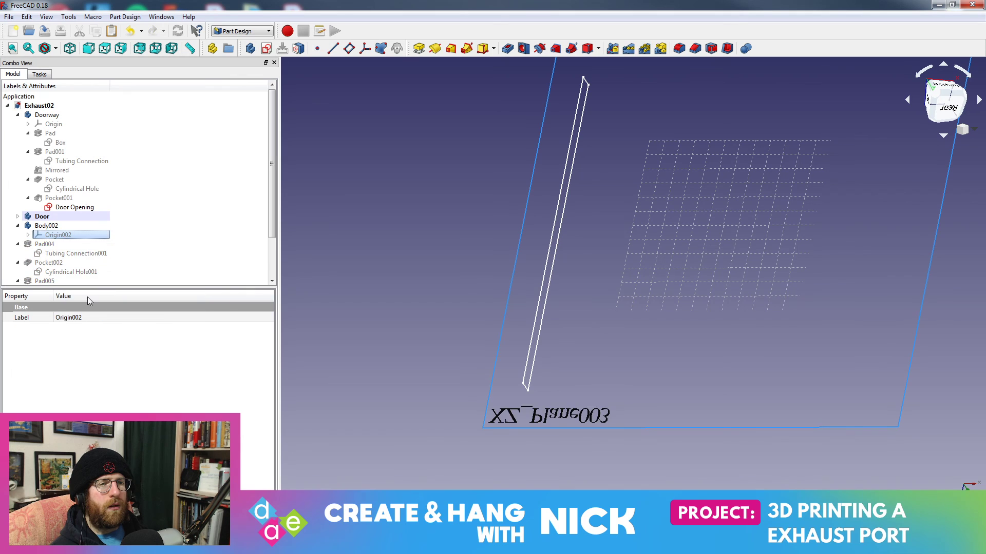
{"action": "scroll", "coordinate": [70, 257], "scroll_direction": "down", "scroll_amount": 2}
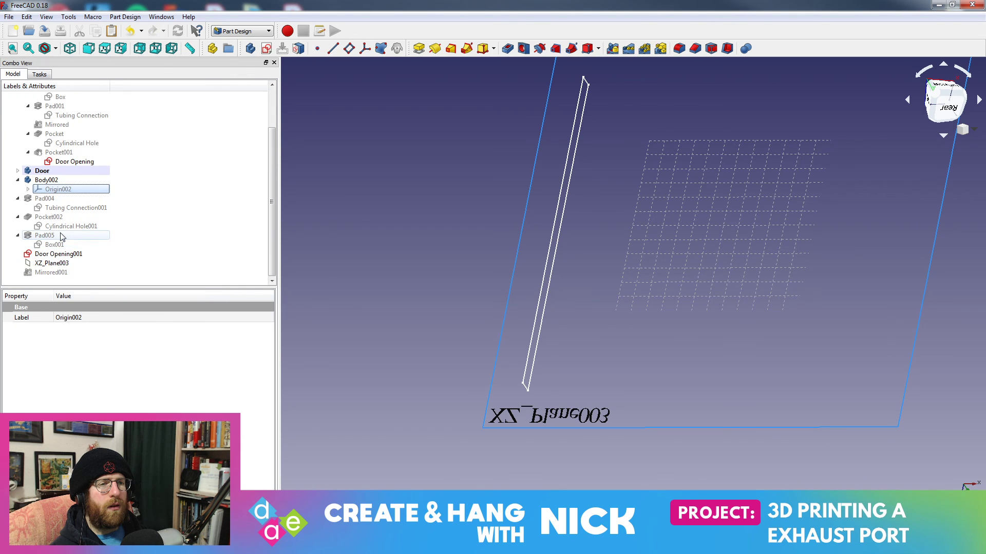
- Try to move the pasted Pad004 into Body002, and delete Body002
{"action": "left_click", "coordinate": [51, 199]}
{"action": "left_click_drag", "start_coordinate": [51, 200], "coordinate": [50, 273]}
{"action": "left_click_drag", "start_coordinate": [51, 205], "coordinate": [62, 180]}
{"action": "left_click", "coordinate": [188, 214]}
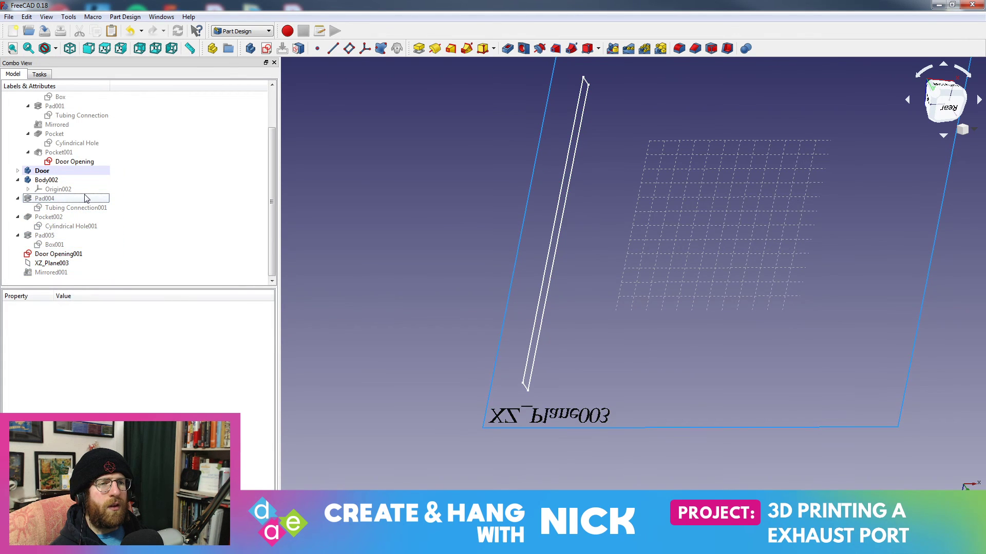
{"action": "left_click", "coordinate": [47, 180]}
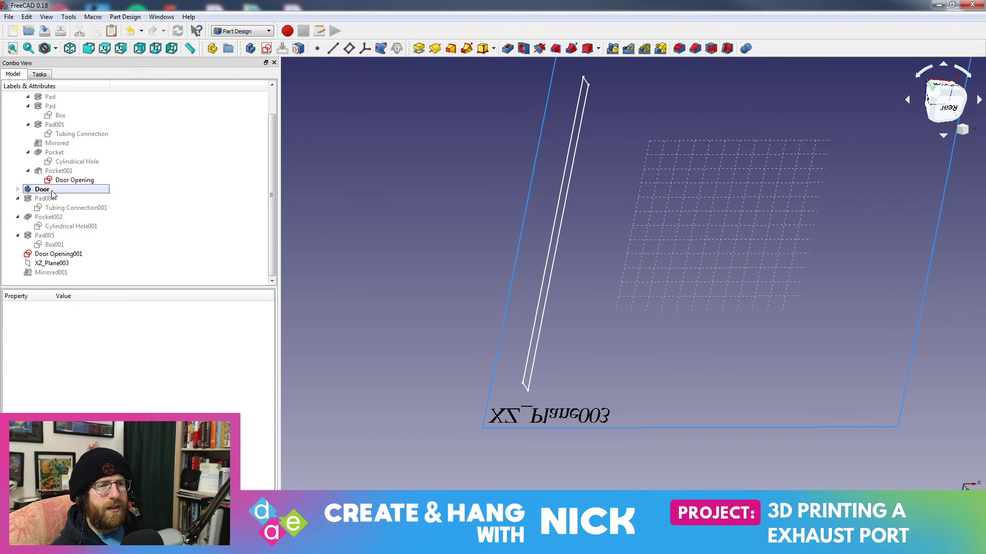
- Compare the pasted Door Opening001 sketch with the original Door Opening sketch in the 3D view
{"action": "left_click", "coordinate": [59, 255]}
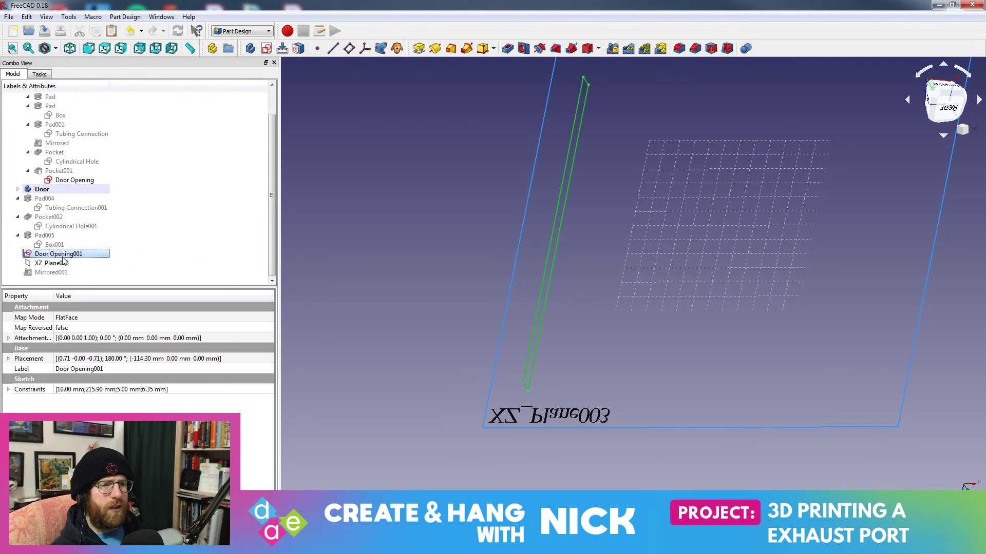
{"action": "mouse_move", "coordinate": [333, 226]}
{"action": "middle_mouse_down"}
{"action": "mouse_move", "coordinate": [418, 198]}
{"action": "mouse_move", "coordinate": [436, 216]}
{"action": "mouse_move", "coordinate": [404, 212]}
{"action": "middle_mouse_up"}
{"action": "left_click", "coordinate": [73, 181]}
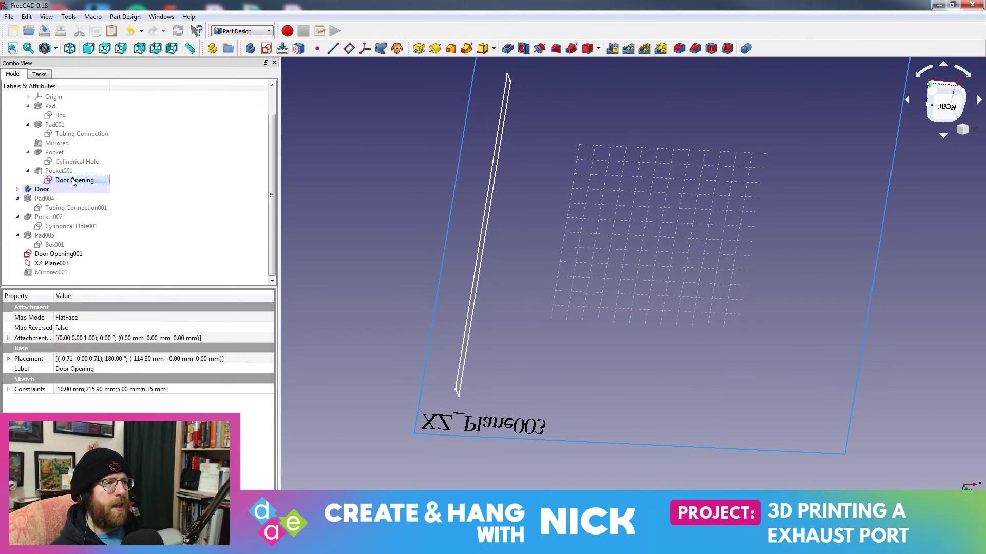
{"action": "middle_click_drag", "start_coordinate": [484, 140], "coordinate": [503, 191]}
- Delete the pasted XZ_Plane003 and Mirrored001 objects despite their linked items
{"action": "left_click_drag", "start_coordinate": [97, 152], "coordinate": [62, 264]}
{"action": "left_click", "coordinate": [62, 264]}
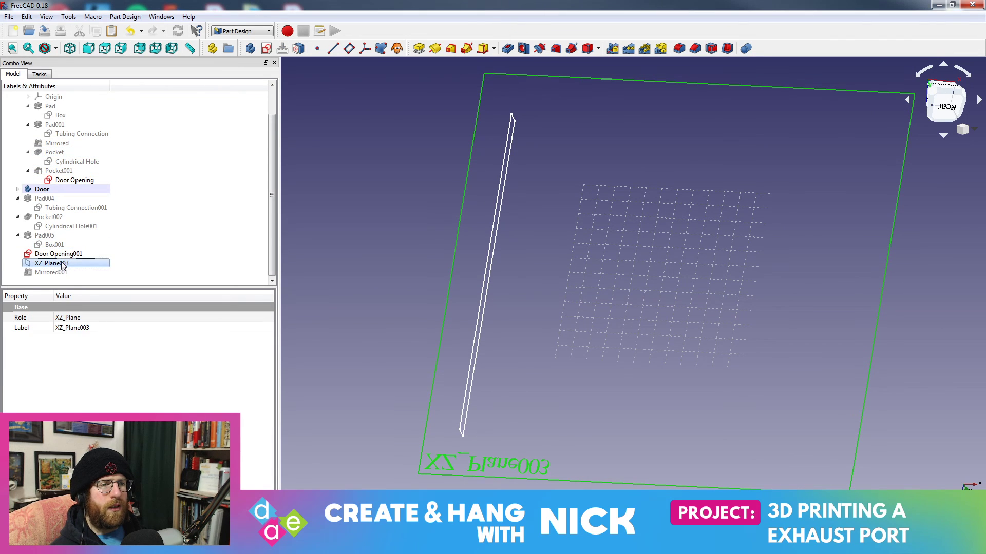
{"action": "key", "text": "Delete"}
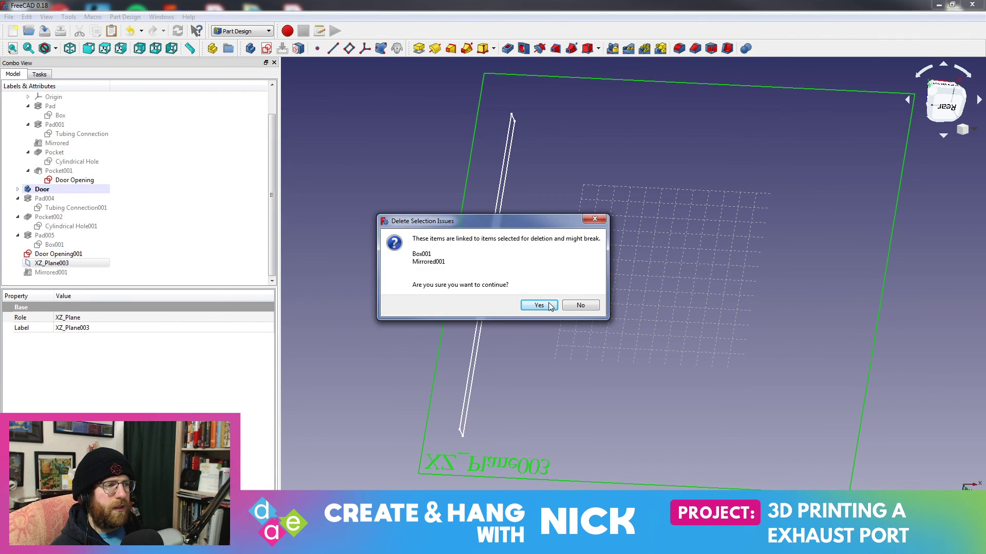
{"action": "left_click", "coordinate": [539, 305]}
{"action": "left_click", "coordinate": [39, 274]}
{"action": "key", "text": "Delete"}
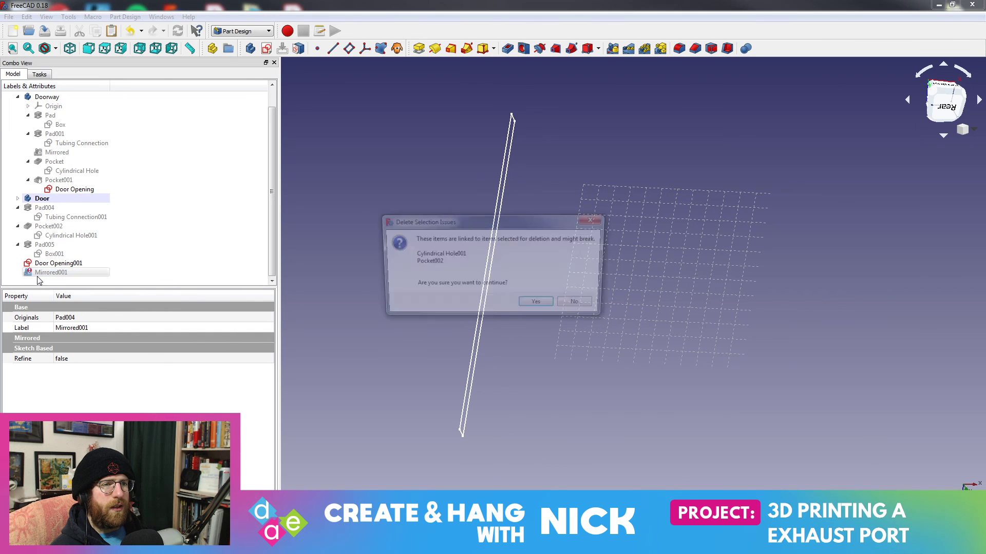
{"action": "left_click", "coordinate": [536, 305]}
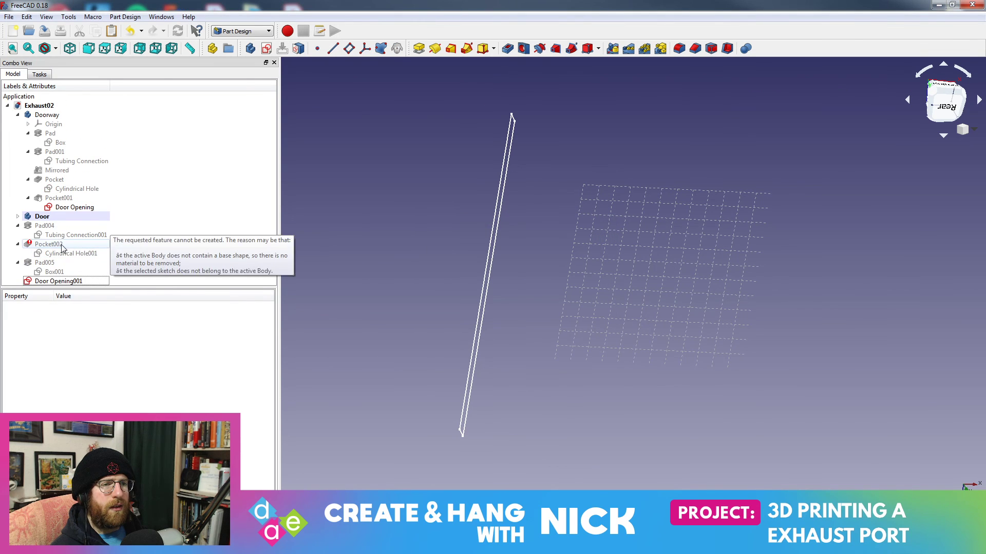
- Delete the pasted Pocket002, Pad004 and Tubing Connection001 despite their linked items
{"action": "left_click", "coordinate": [61, 245]}
{"action": "key", "text": "Delete"}
{"action": "left_click", "coordinate": [539, 301]}
{"action": "left_click", "coordinate": [72, 236]}
{"action": "left_click", "coordinate": [46, 226]}
{"action": "left_click", "coordinate": [59, 235]}
{"action": "key", "text": "Delete"}
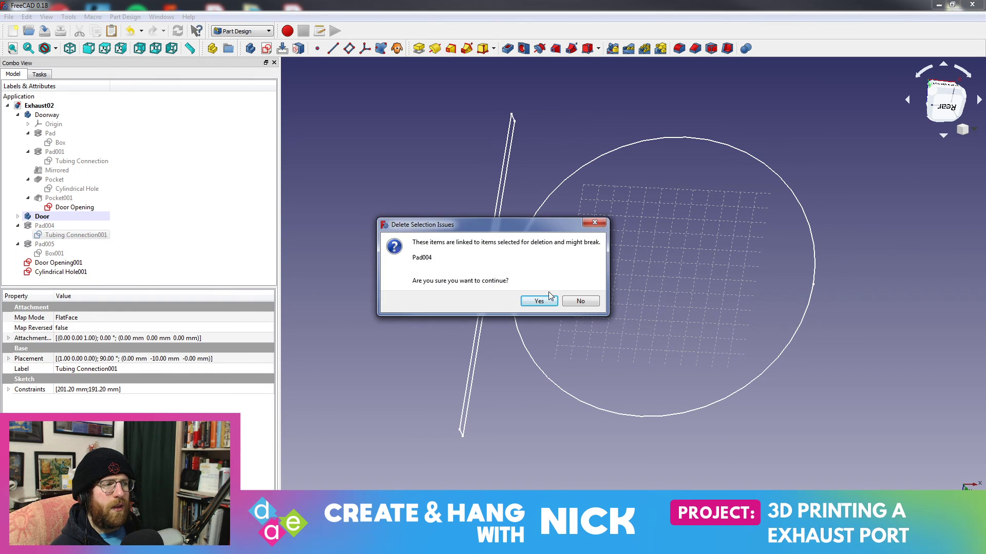
{"action": "left_click", "coordinate": [545, 301]}
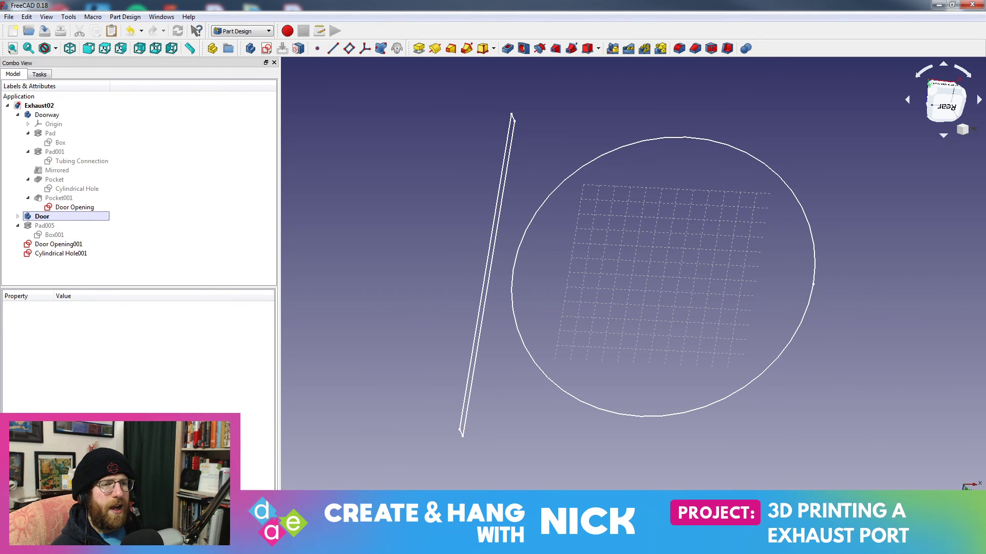
- Delete the pasted Pad005 and the Cylindrical Hole001 sketch
{"action": "left_click", "coordinate": [57, 238]}
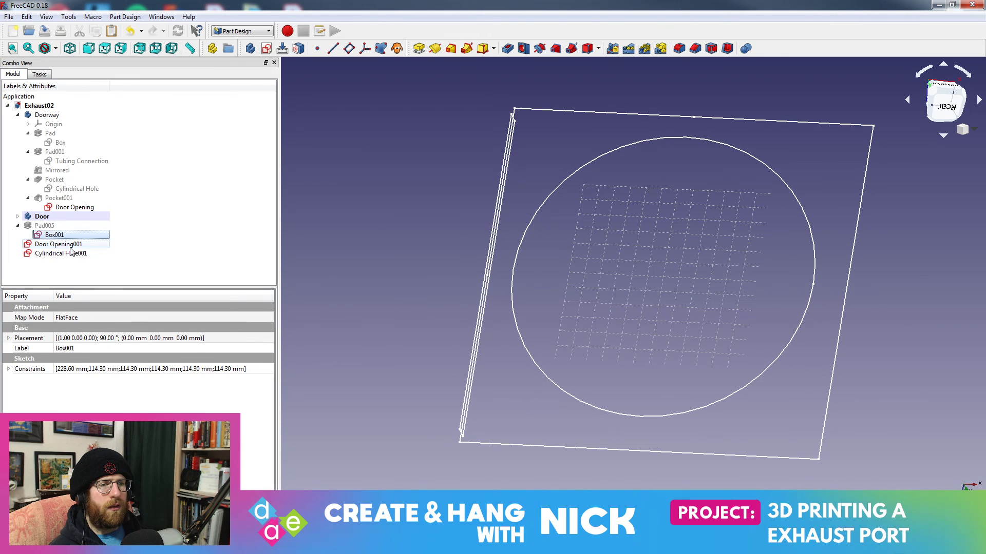
{"action": "left_click", "coordinate": [50, 226]}
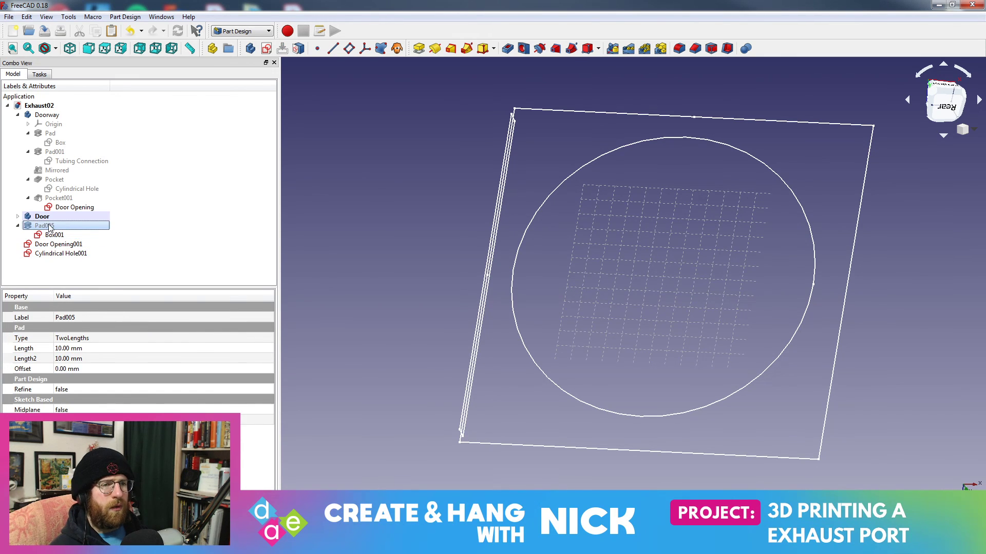
{"action": "key", "text": "Delete"}
{"action": "left_click", "coordinate": [68, 227]}
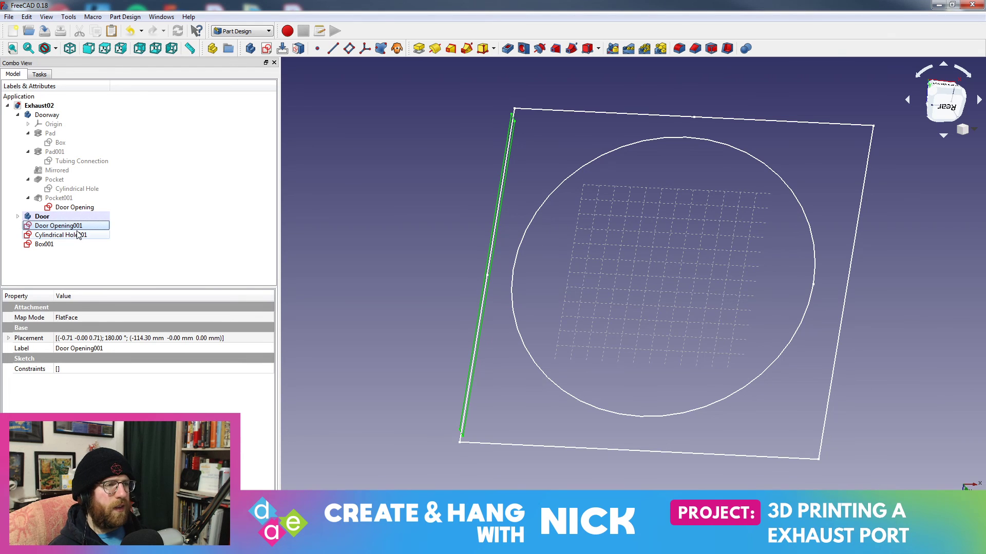
{"action": "left_click", "coordinate": [78, 236]}
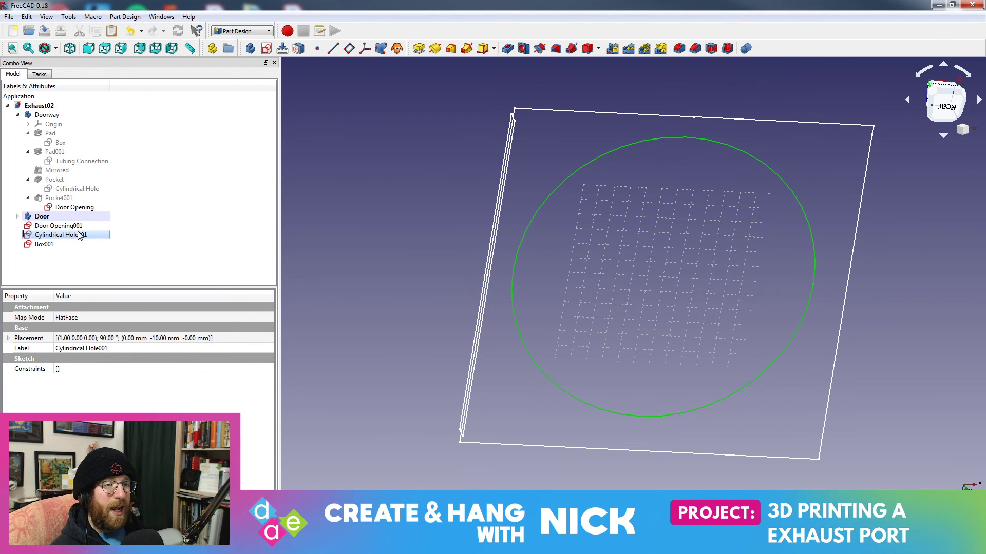
{"action": "key", "text": "Delete"}
- Examine how the pasted Door Opening001 sketch lines up with the corner of the Box001 sketch
{"action": "middle_click_drag", "start_coordinate": [576, 188], "coordinate": [304, 229]}
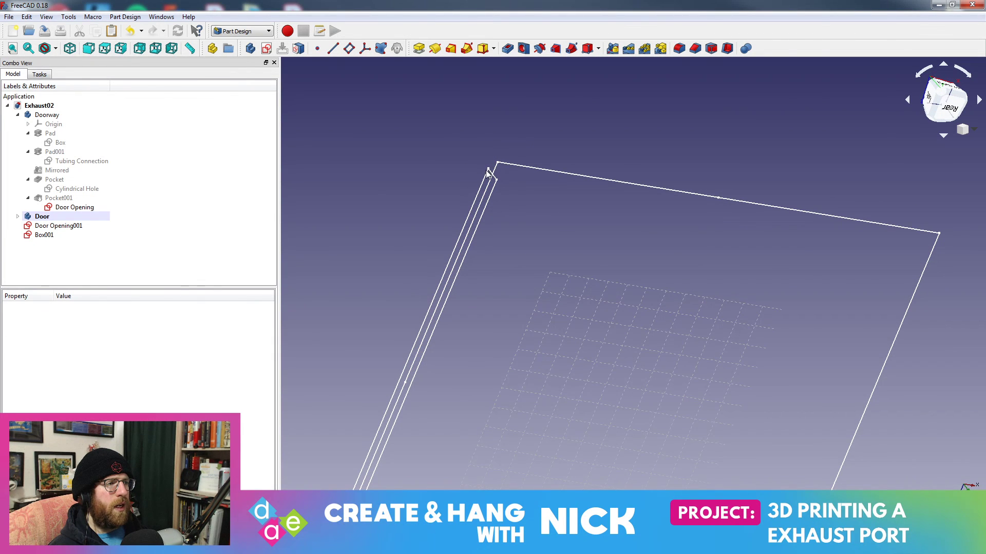
{"action": "left_click", "coordinate": [499, 181]}
{"action": "mouse_move", "coordinate": [464, 194]}
{"action": "middle_mouse_down"}
{"action": "mouse_move", "coordinate": [401, 216]}
{"action": "mouse_move", "coordinate": [479, 277]}
{"action": "mouse_move", "coordinate": [487, 233]}
{"action": "mouse_move", "coordinate": [614, 238]}
{"action": "mouse_move", "coordinate": [429, 201]}
{"action": "middle_mouse_up"}
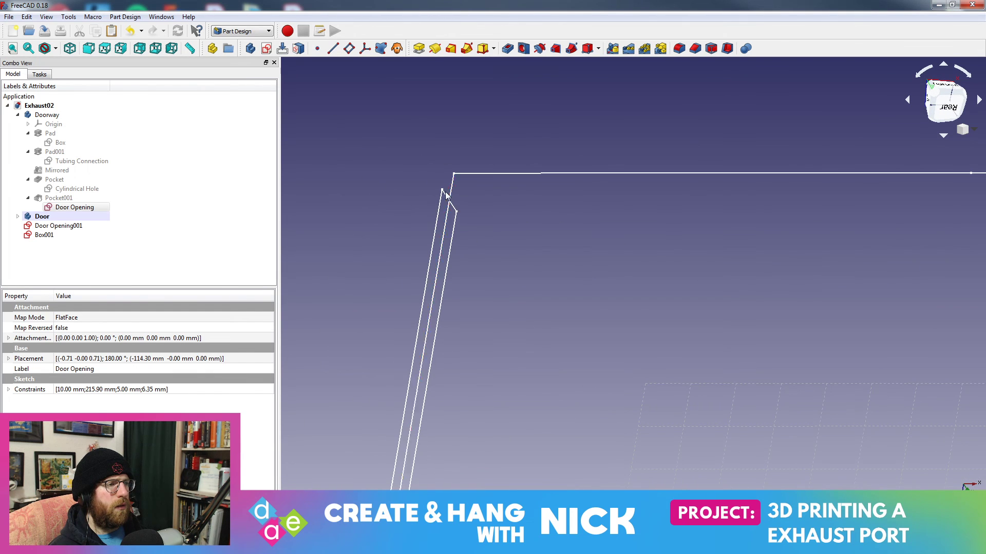
{"action": "left_click", "coordinate": [454, 175]}
{"action": "left_click", "coordinate": [60, 225]}
{"action": "left_click", "coordinate": [410, 224]}
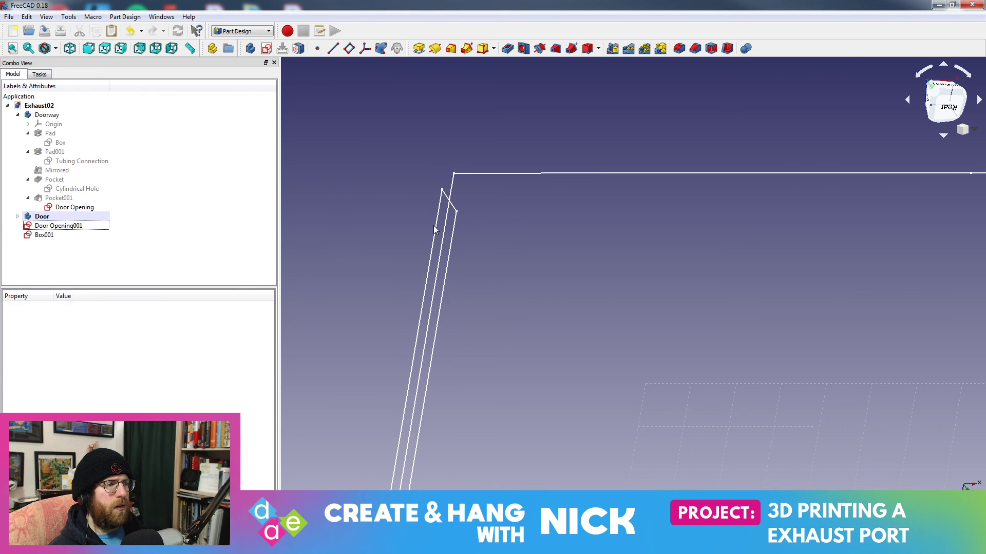
{"action": "left_click", "coordinate": [454, 176]}
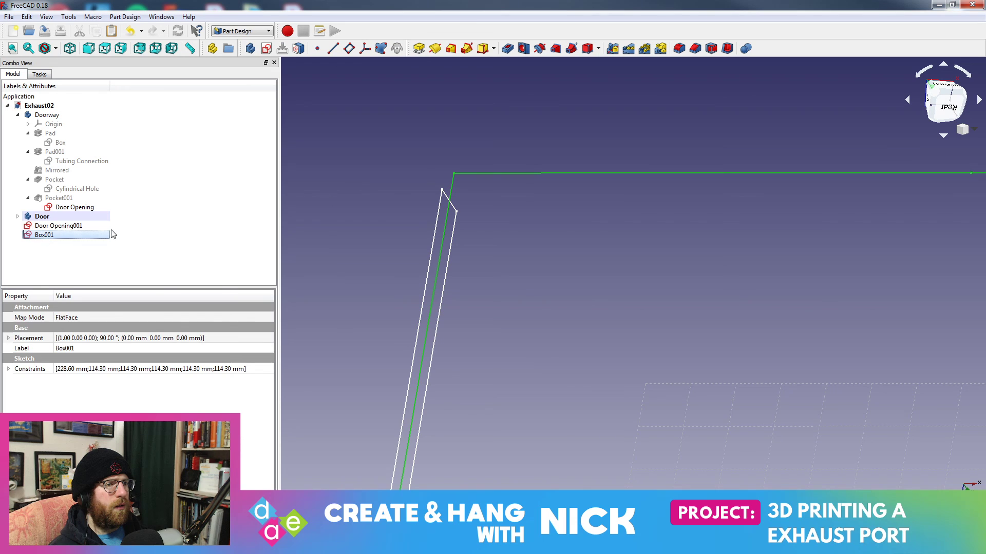
{"action": "left_click", "coordinate": [454, 175]}
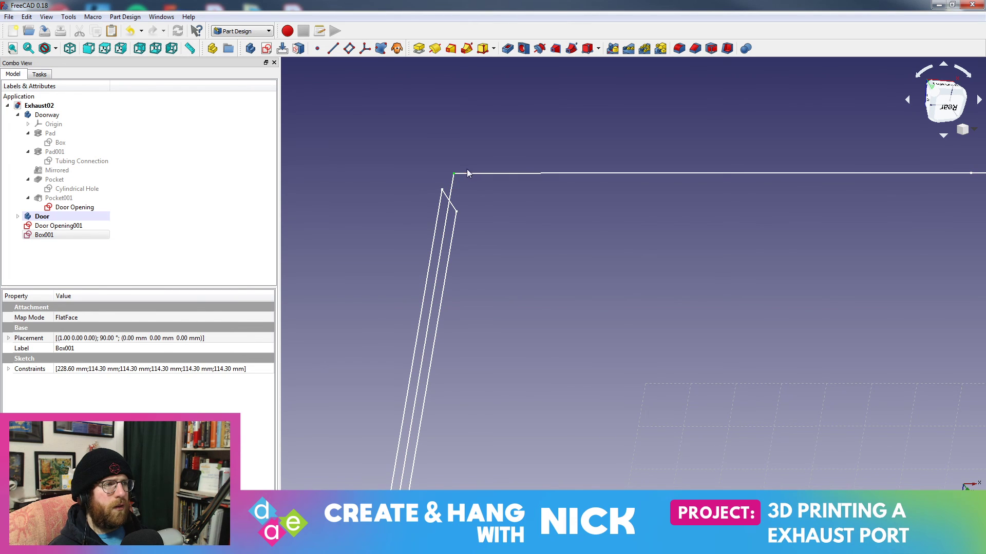
- Try to open the Door Opening001 sketch for editing, declining the sketch validation tool
{"action": "double_click", "coordinate": [51, 225]}
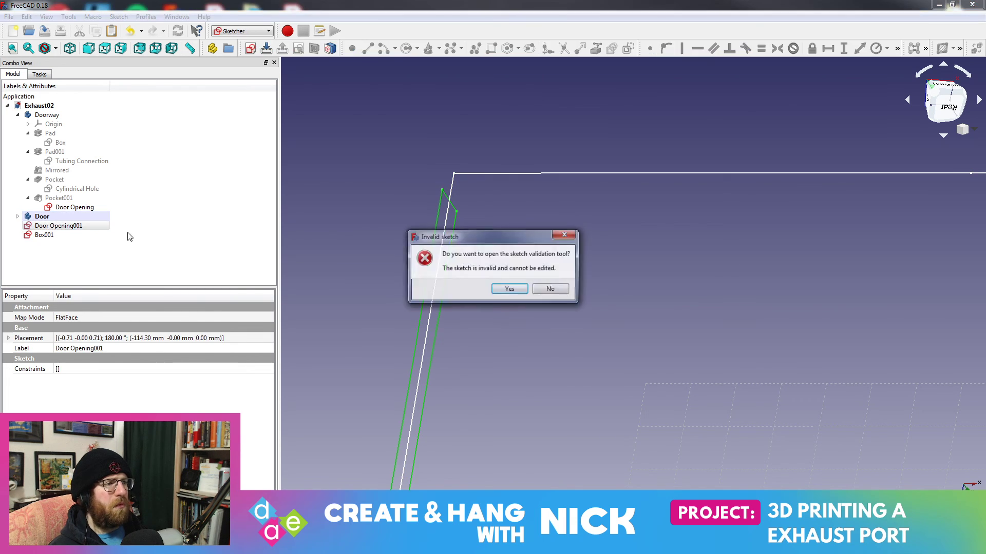
{"action": "left_click", "coordinate": [549, 290]}
{"action": "double_click", "coordinate": [88, 227]}
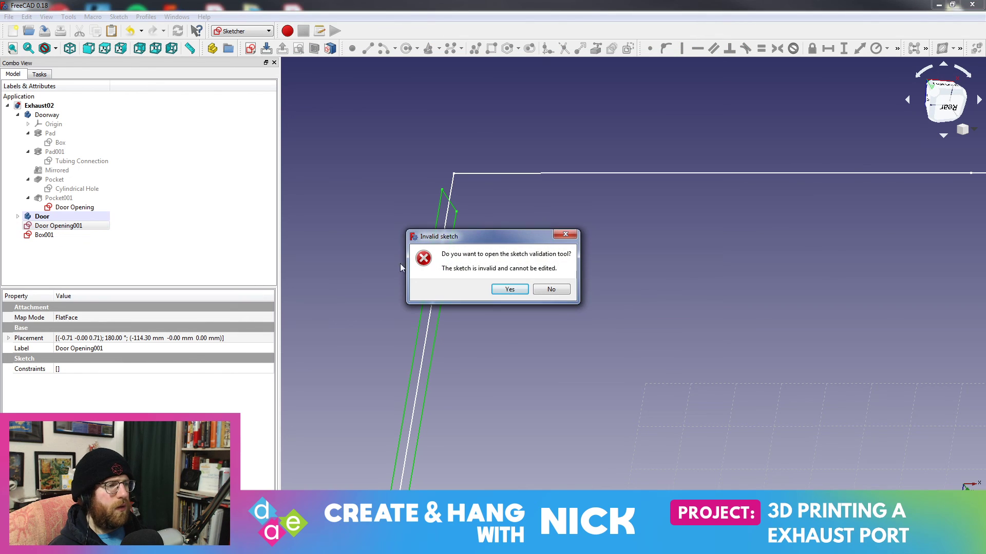
{"action": "left_click", "coordinate": [551, 290]}
- Delete the remaining pasted Door Opening001 and Box001 sketches together
{"action": "left_click", "coordinate": [49, 236]}
{"action": "left_click", "coordinate": [55, 227], "text": "ctrl"}
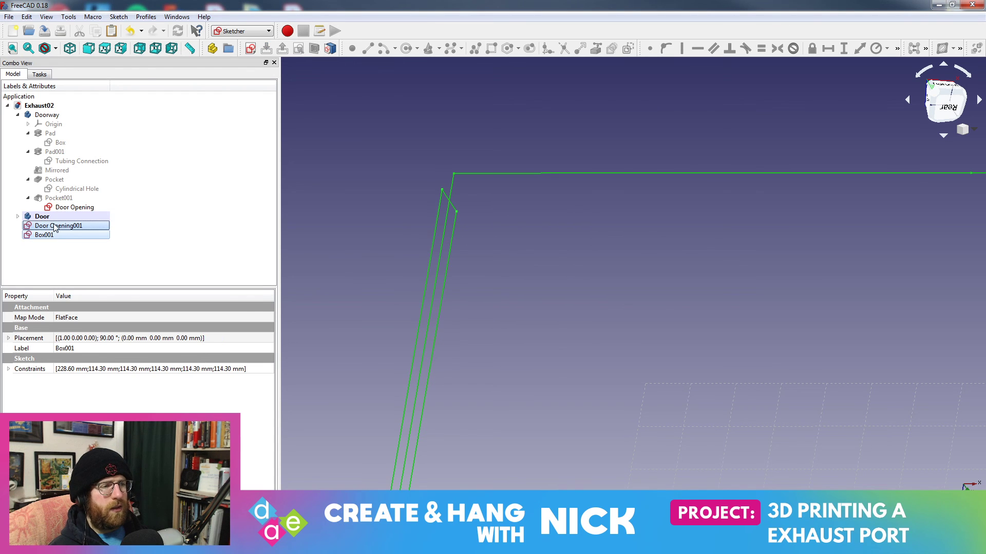
{"action": "key", "text": "Delete"}
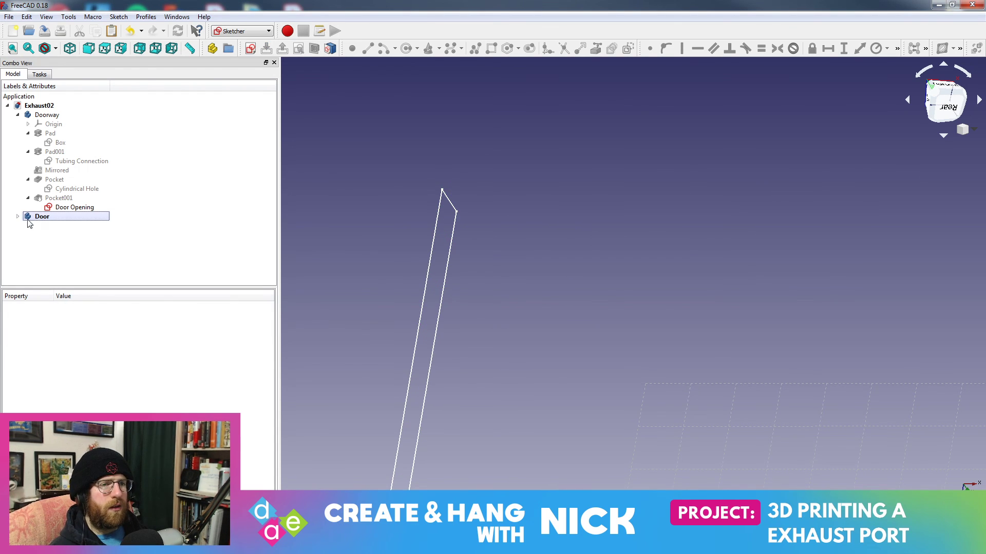
- Expand the Door body and examine its Pad003, Pad002 and CopySketch003 alongside the Door Opening sketch
{"action": "left_click", "coordinate": [32, 220]}
{"action": "left_click", "coordinate": [73, 209], "text": "ctrl"}
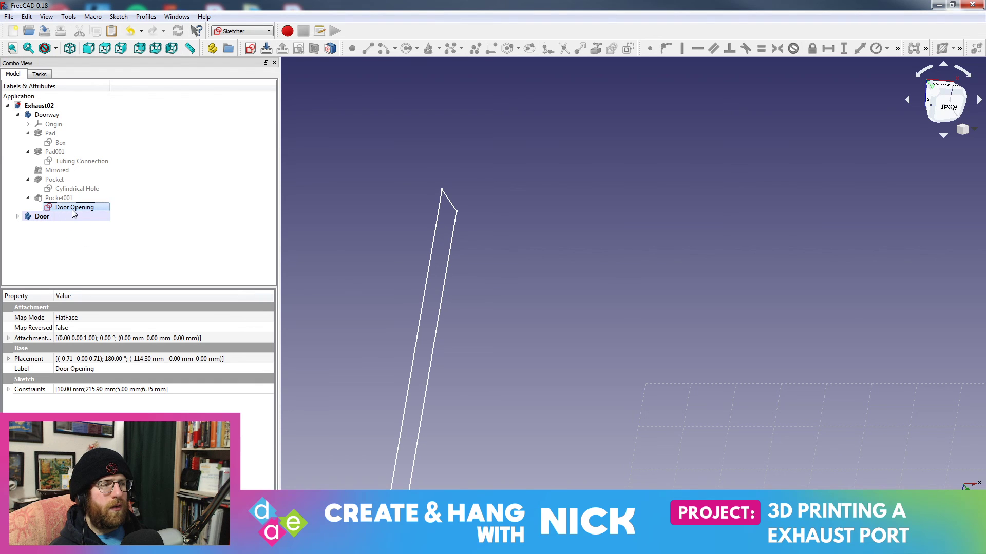
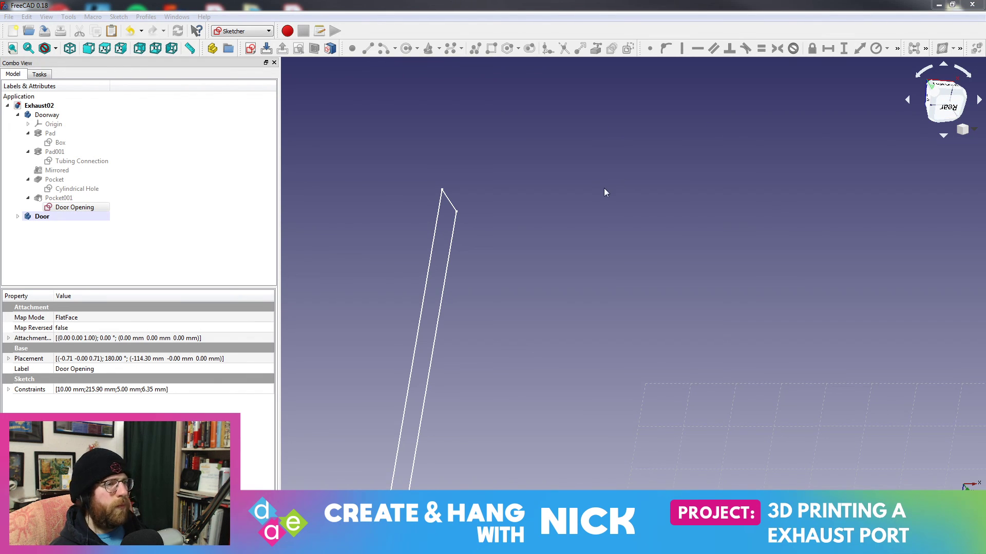
{"action": "left_click", "coordinate": [545, 283]}
{"action": "scroll", "coordinate": [544, 283], "scroll_direction": "down", "scroll_amount": 8}
{"action": "middle_click_drag", "start_coordinate": [645, 328], "coordinate": [630, 280]}
{"action": "left_click", "coordinate": [18, 216]}
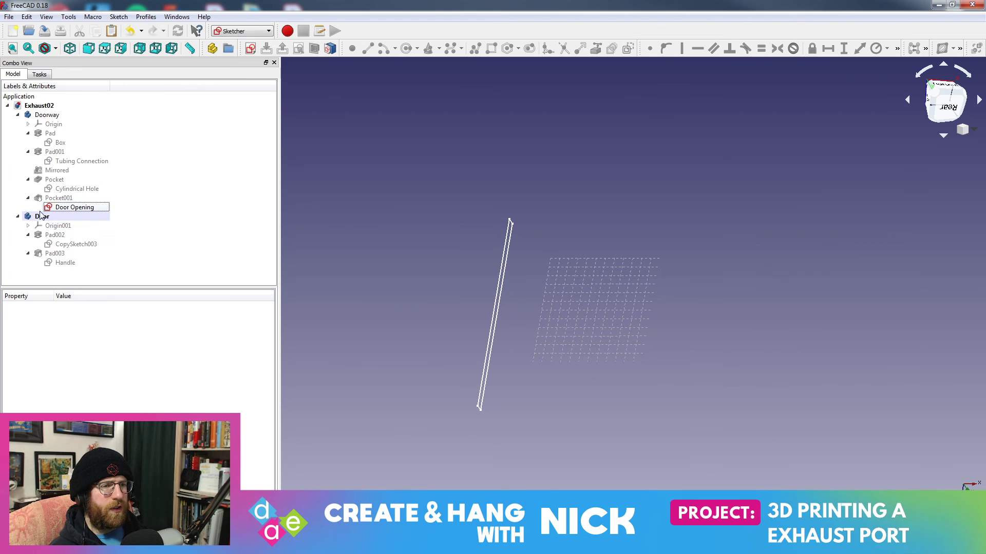
{"action": "left_click", "coordinate": [71, 255]}
{"action": "key", "text": "space"}
{"action": "key", "text": "space"}
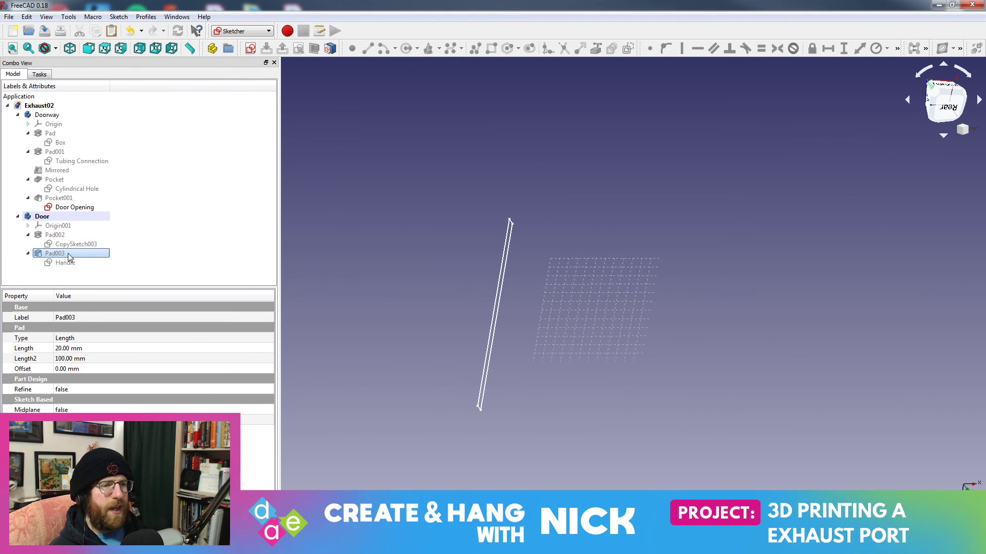
{"action": "left_click", "coordinate": [71, 245]}
{"action": "left_click", "coordinate": [66, 236]}
{"action": "left_click", "coordinate": [73, 246]}
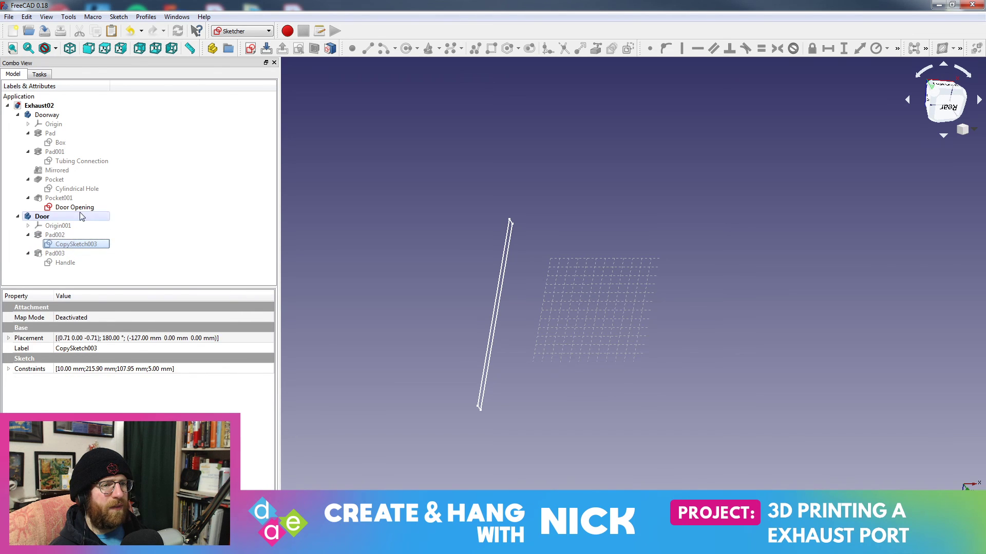
- Copy the Door Opening sketch without its dependencies and paste it with CopySketch003 selected
{"action": "left_click", "coordinate": [84, 208]}
{"action": "key", "text": "ctrl+c"}
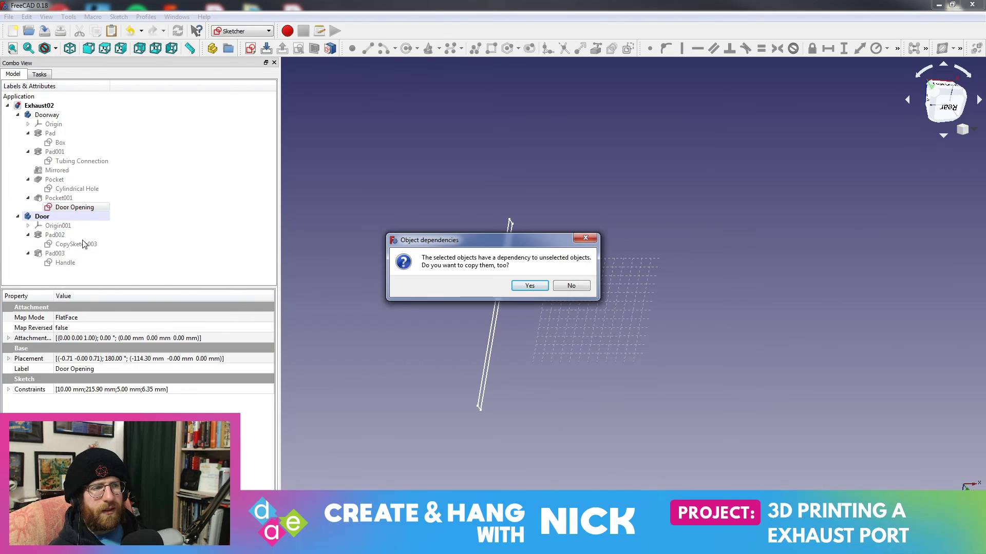
{"action": "left_click", "coordinate": [571, 286]}
{"action": "left_click", "coordinate": [87, 245]}
{"action": "right_click", "coordinate": [88, 248]}
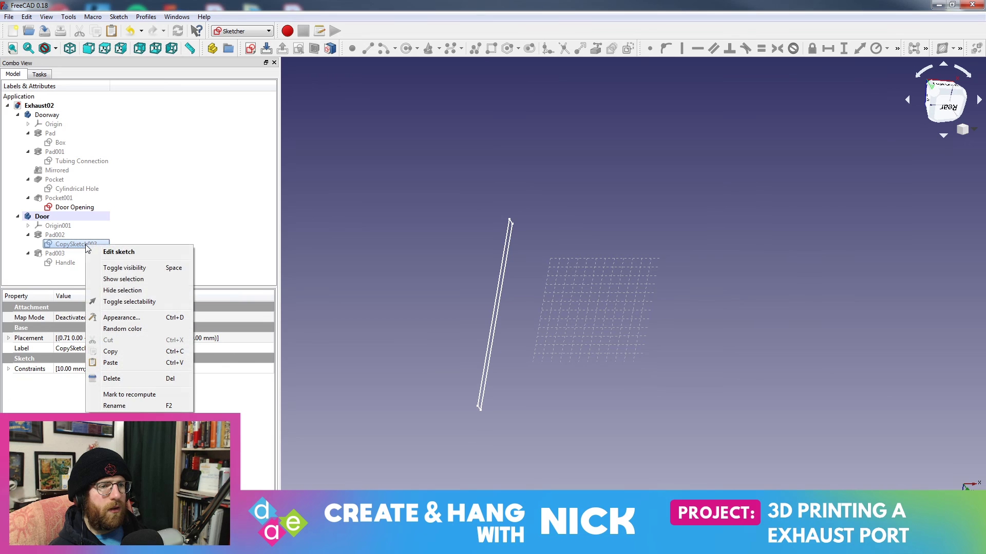
{"action": "left_click", "coordinate": [116, 363]}
{"action": "left_click", "coordinate": [72, 272]}
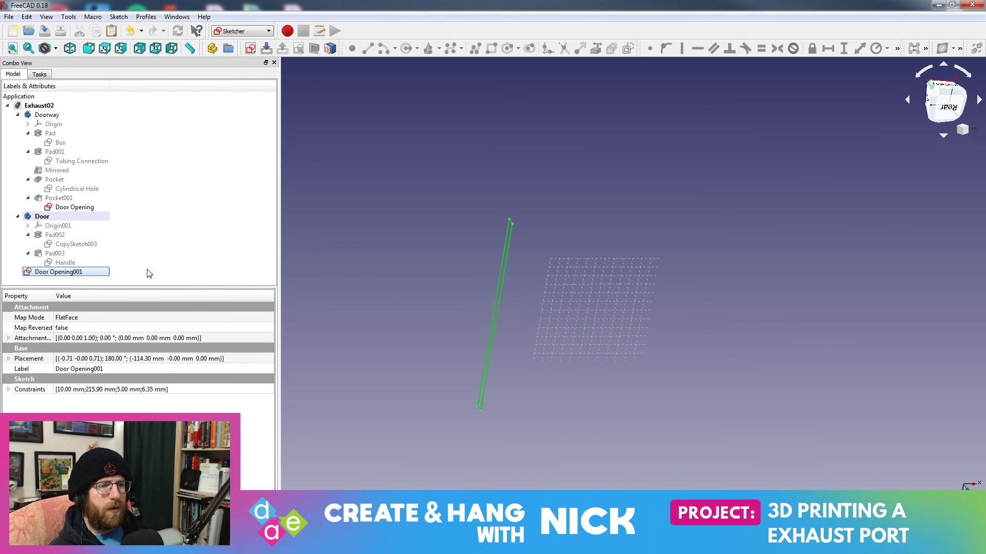
- Try to move Door Opening001 onto Pad002, and delete CopySketch003 despite its linked pad
{"action": "left_click", "coordinate": [77, 253]}
{"action": "left_click", "coordinate": [84, 245]}
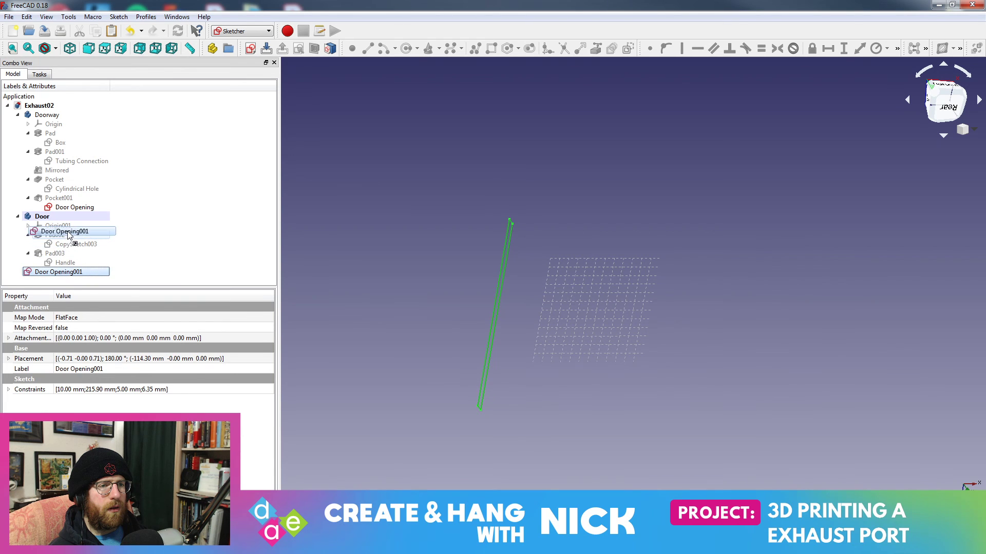
{"action": "left_click", "coordinate": [86, 246]}
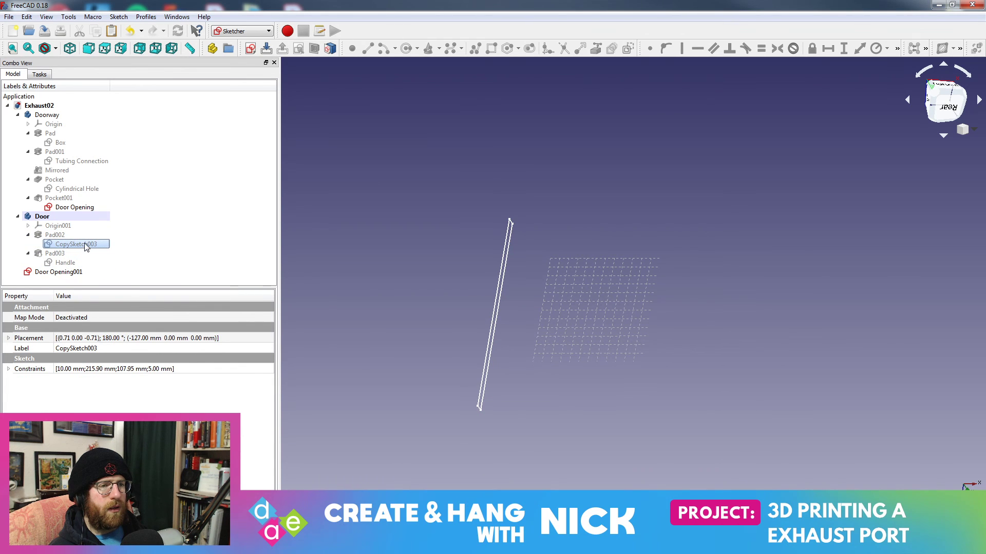
{"action": "right_click", "coordinate": [86, 245]}
{"action": "left_click", "coordinate": [118, 377]}
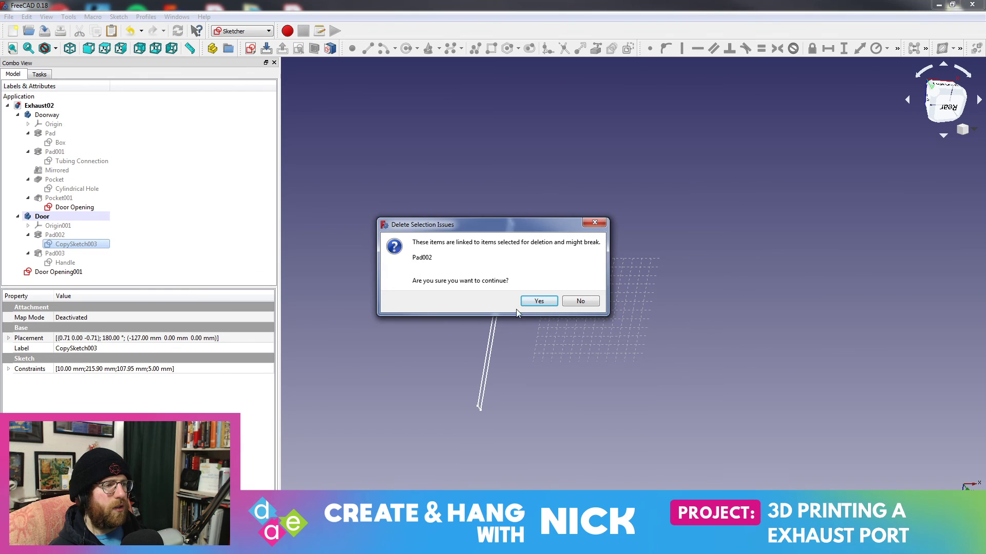
{"action": "left_click", "coordinate": [538, 301]}
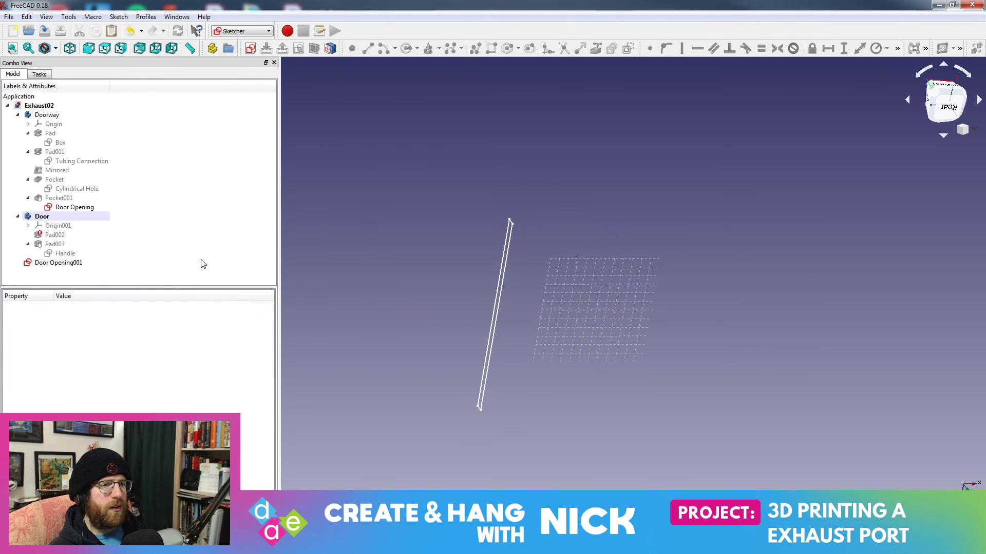
- Try to place the Door Opening001 sketch under Pad002 in the Door body as its replacement profile
{"action": "left_click", "coordinate": [58, 264]}
{"action": "left_click_drag", "start_coordinate": [59, 266], "coordinate": [56, 234]}
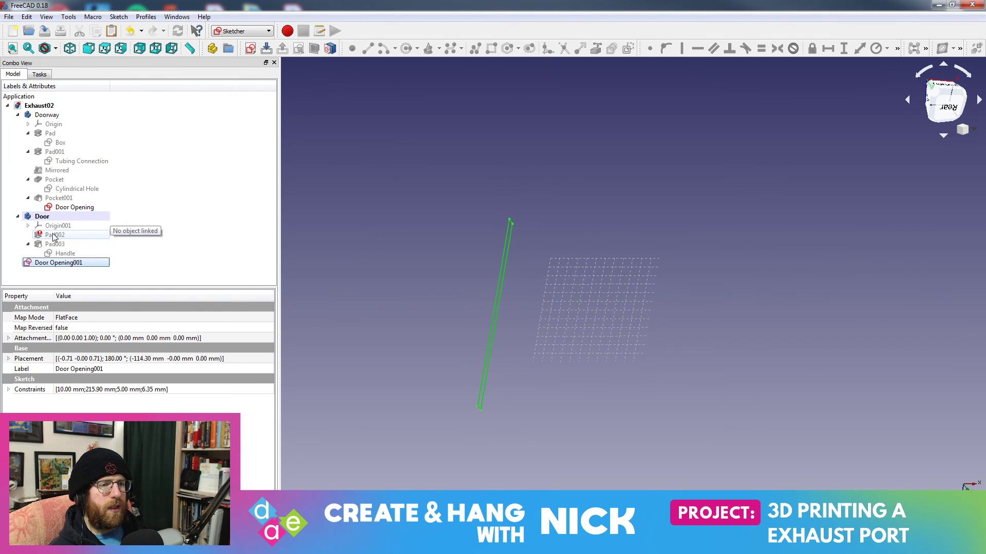
{"action": "left_click", "coordinate": [60, 236]}
{"action": "left_click", "coordinate": [58, 263]}
{"action": "left_click", "coordinate": [57, 236]}
{"action": "left_click", "coordinate": [49, 277]}
{"action": "left_click", "coordinate": [44, 265]}
{"action": "left_click_drag", "start_coordinate": [44, 270], "coordinate": [67, 236]}
{"action": "left_click", "coordinate": [68, 263]}
{"action": "left_click", "coordinate": [451, 274]}
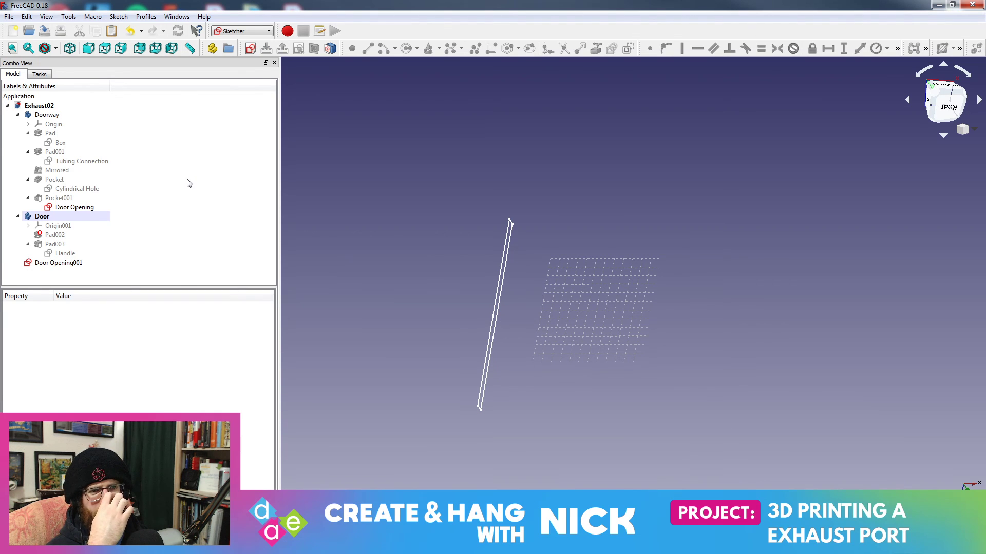
- Delete the whole Door body and the pasted Door Opening001 sketch
{"action": "left_click", "coordinate": [18, 216]}
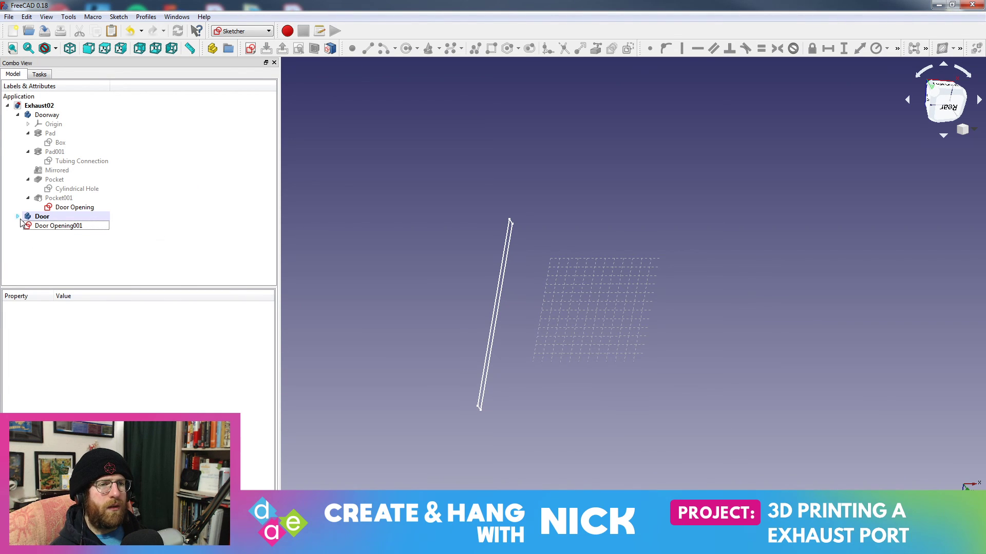
{"action": "left_click", "coordinate": [37, 218]}
{"action": "key", "text": "Delete"}
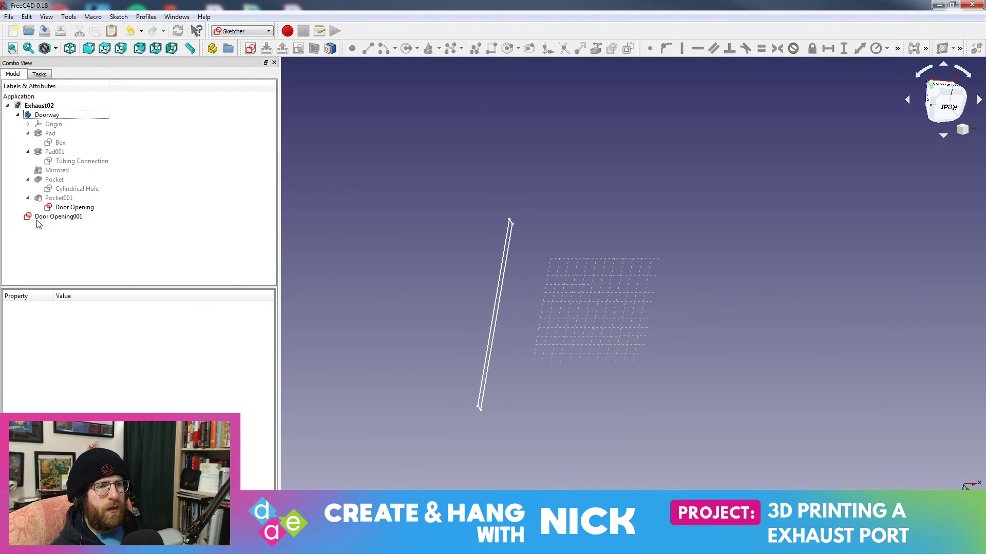
{"action": "left_click", "coordinate": [85, 218]}
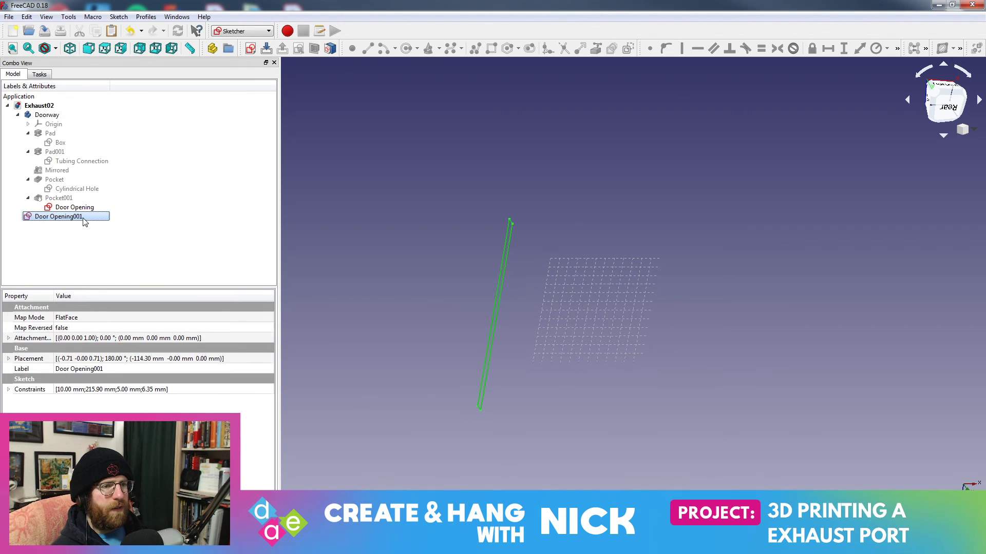
{"action": "key", "text": "Delete"}
- Copy the Door Opening sketch under Pocket001 without its dependencies
{"action": "double_click", "coordinate": [77, 211]}
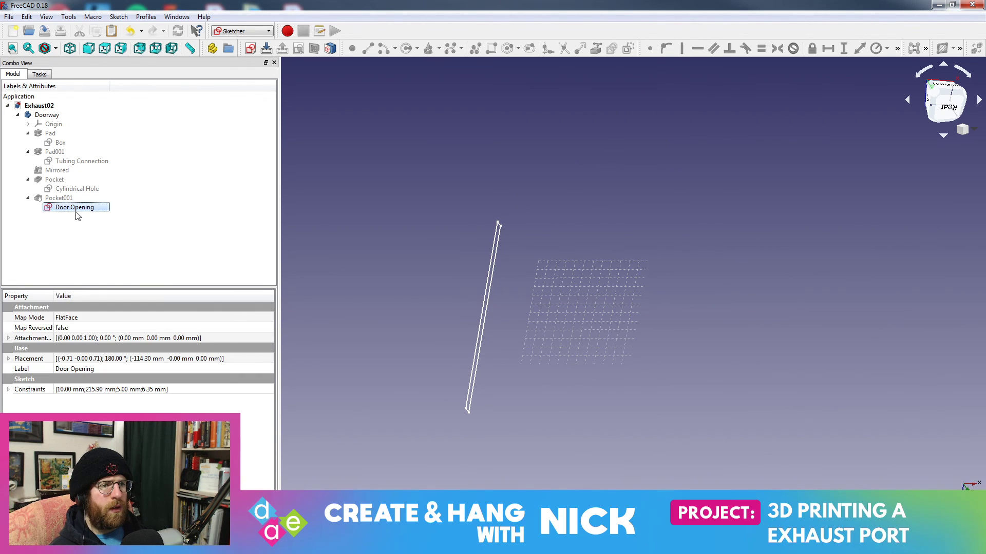
{"action": "right_click", "coordinate": [78, 213]}
{"action": "left_click", "coordinate": [134, 98]}
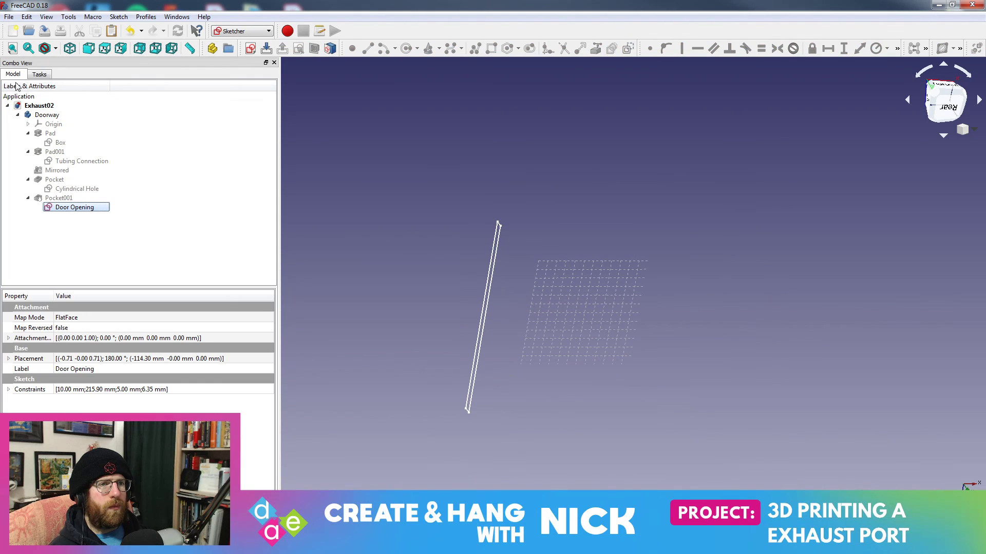
{"action": "right_click", "coordinate": [69, 212]}
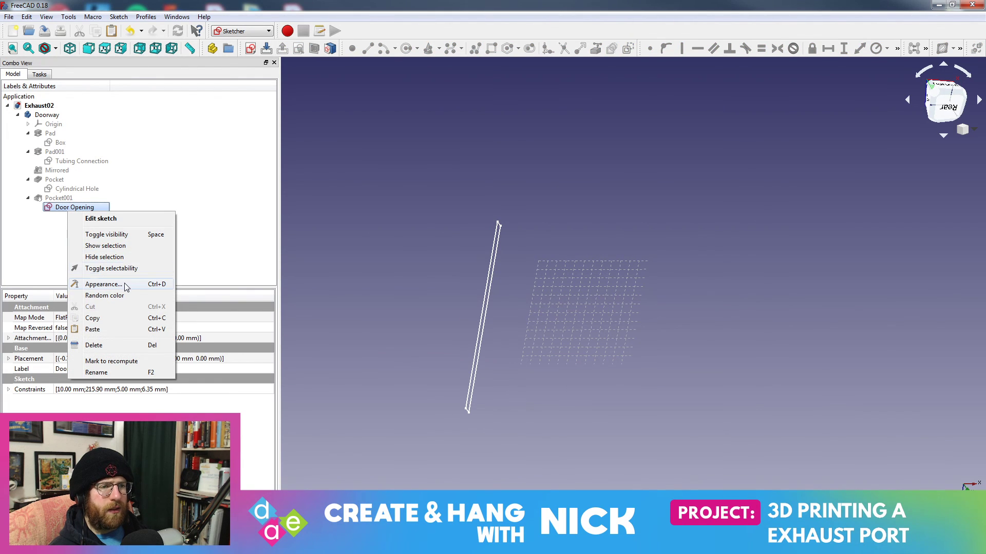
{"action": "left_click", "coordinate": [24, 246]}
{"action": "left_click", "coordinate": [73, 209]}
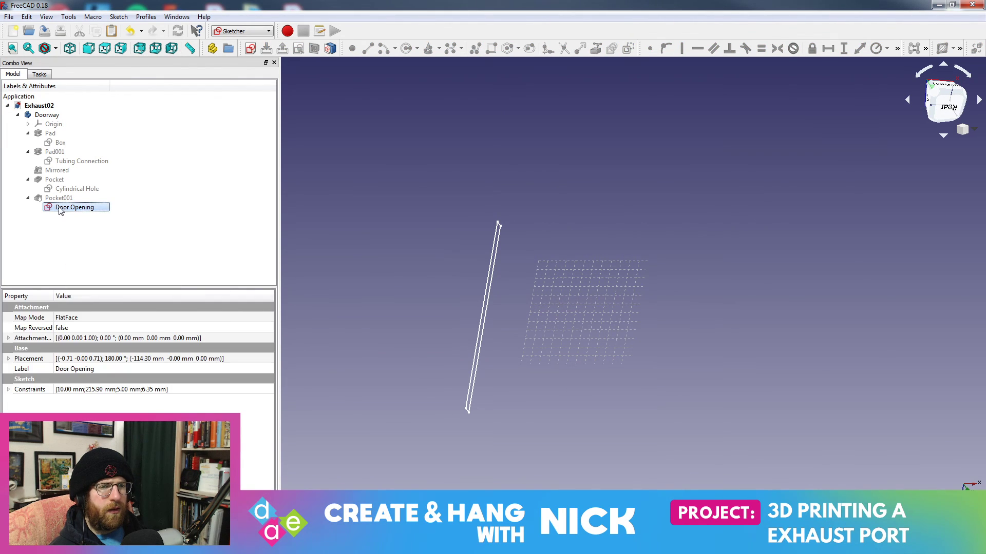
{"action": "right_click", "coordinate": [73, 210]}
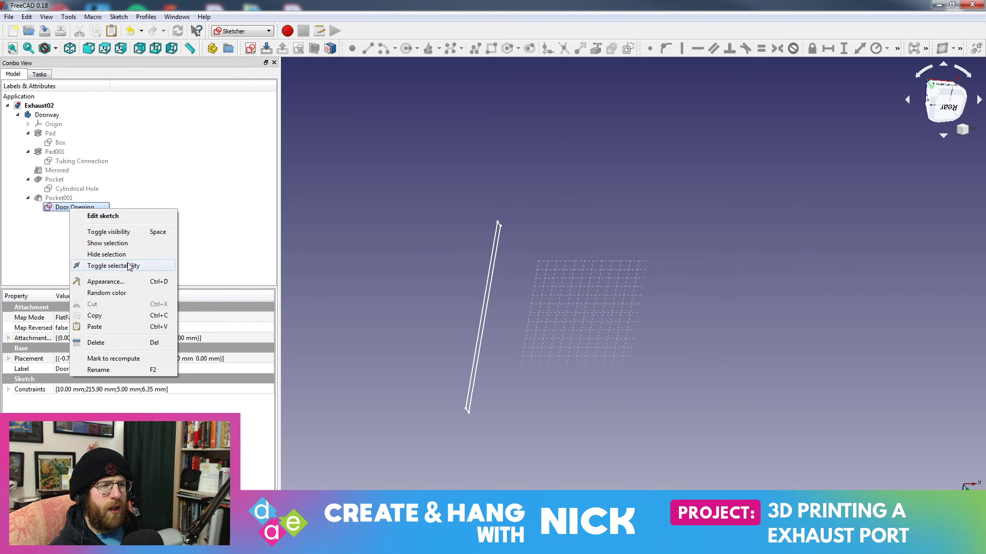
{"action": "left_click", "coordinate": [108, 317]}
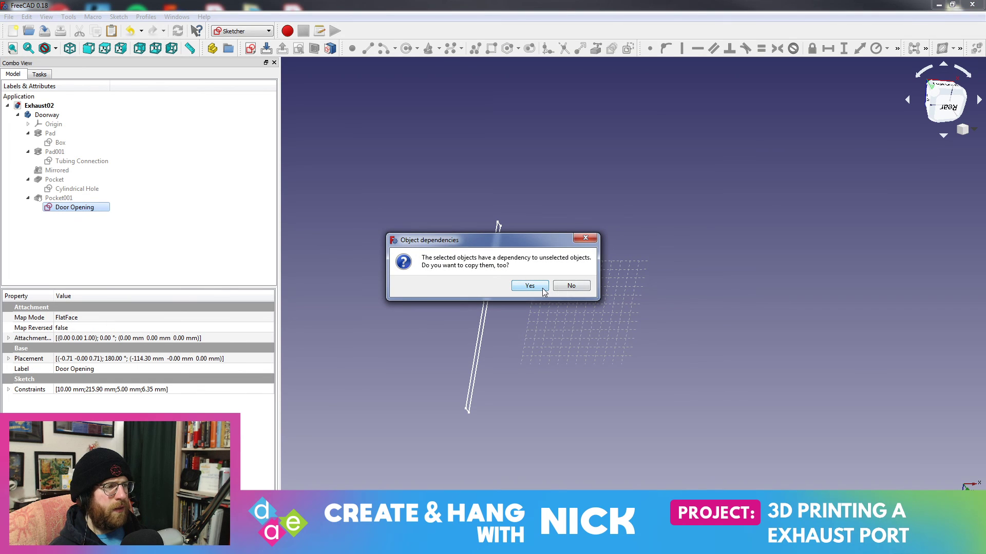
{"action": "left_click", "coordinate": [566, 288]}
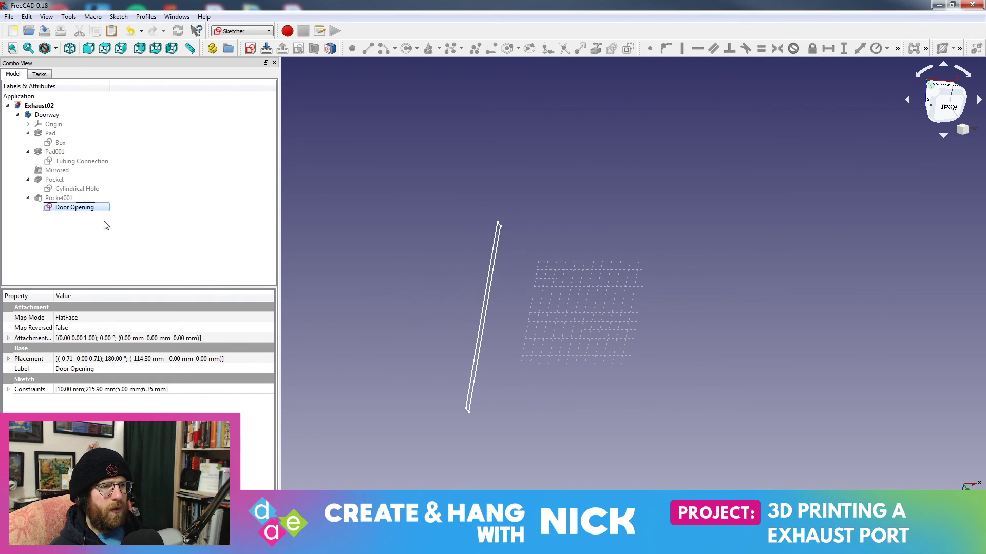
- Activate the Doorway body and paste the copied Door Opening sketch into it
{"action": "left_click", "coordinate": [86, 228]}
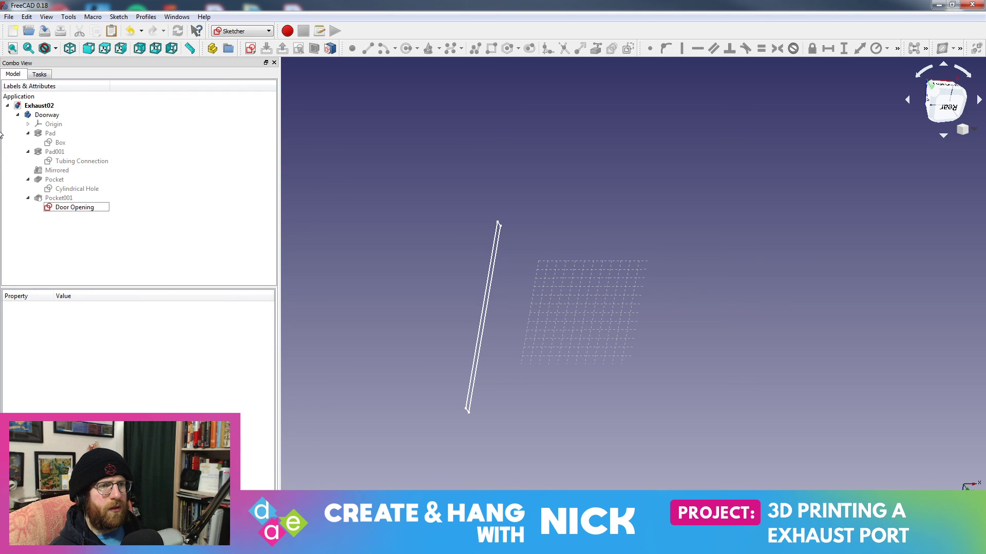
{"action": "double_click", "coordinate": [47, 115]}
{"action": "left_click", "coordinate": [13, 74]}
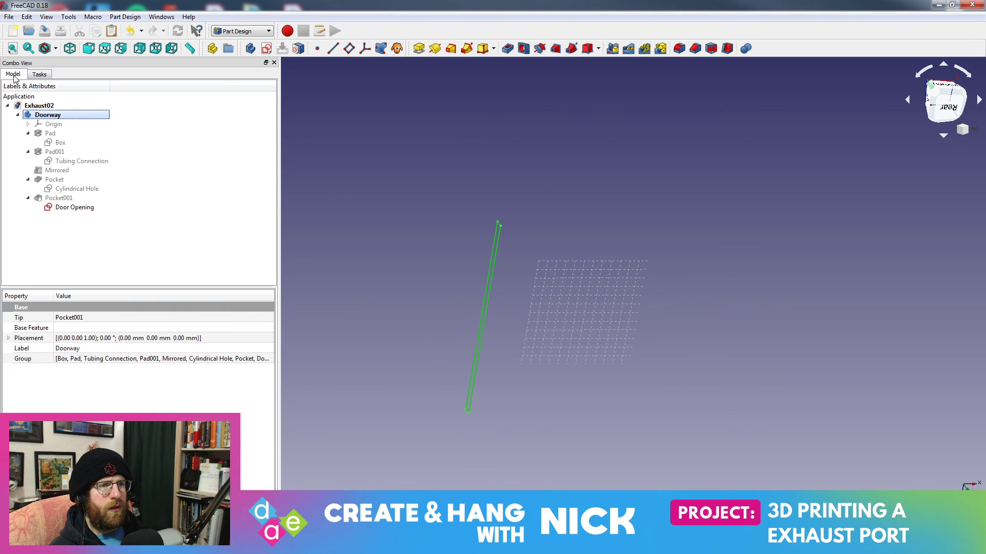
{"action": "left_click", "coordinate": [62, 267]}
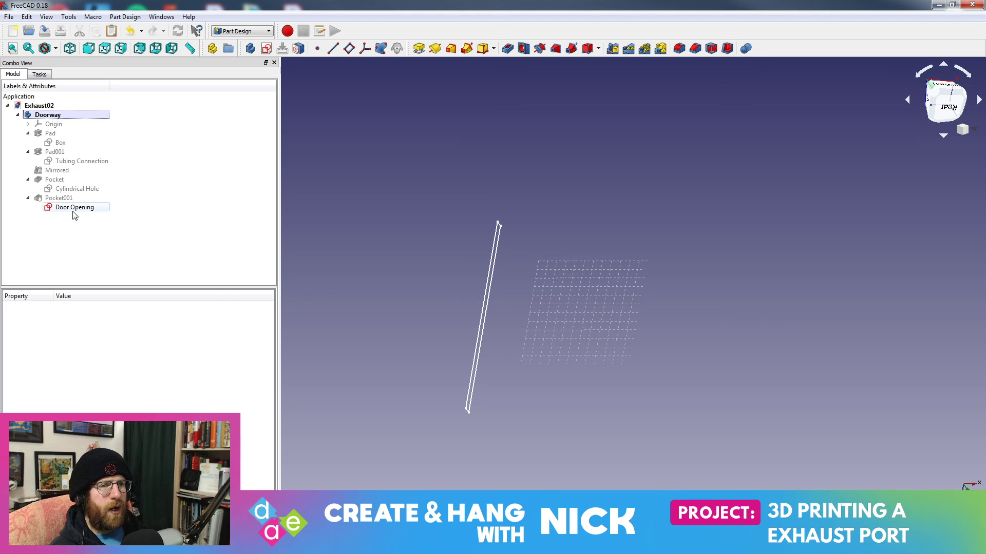
{"action": "left_click", "coordinate": [69, 116]}
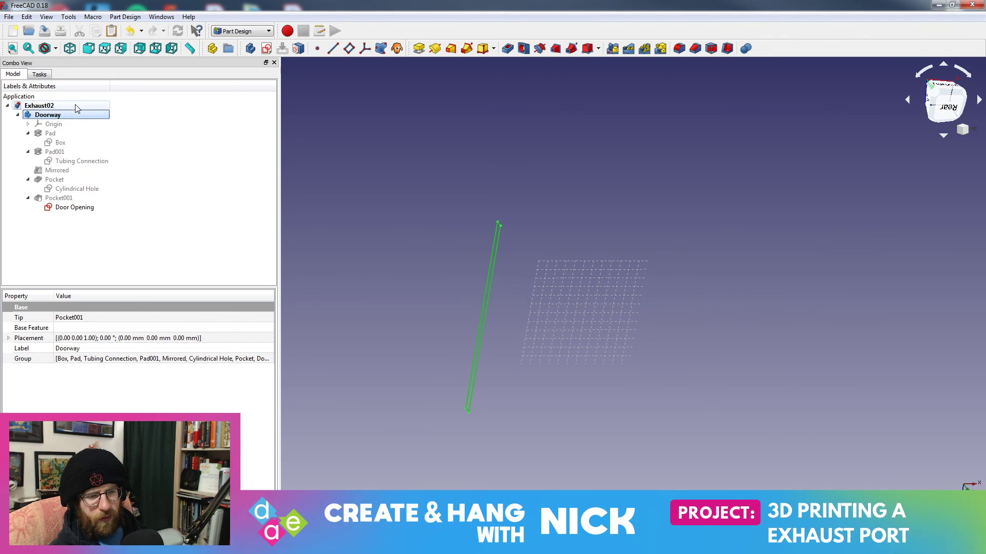
{"action": "key", "text": "ctrl+v"}
{"action": "left_click", "coordinate": [61, 207]}
{"action": "left_click_drag", "start_coordinate": [58, 216], "coordinate": [71, 117]}
{"action": "left_click", "coordinate": [73, 216]}
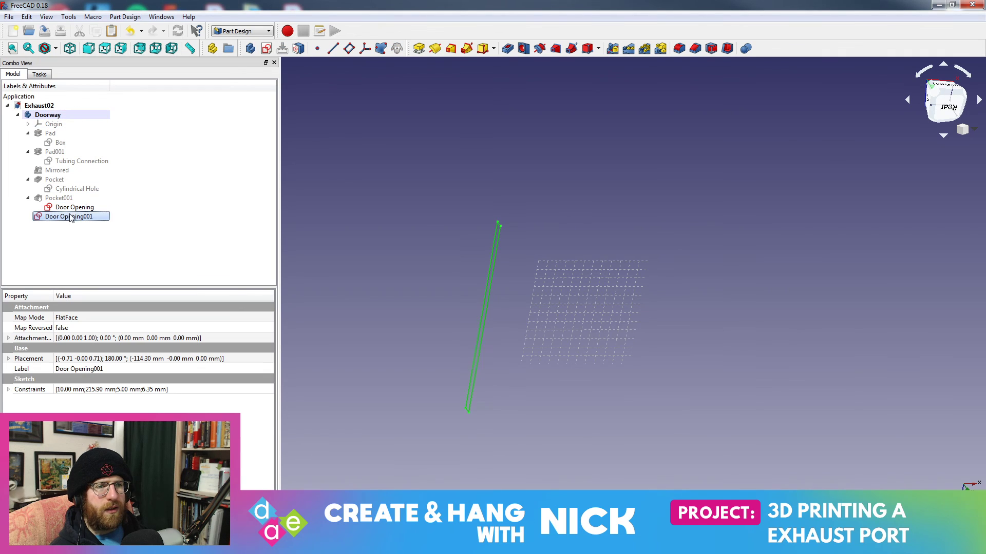
- Compare Door Opening001 with the original Door Opening sketch, and open the copy to examine its constraints
{"action": "left_click", "coordinate": [87, 208]}
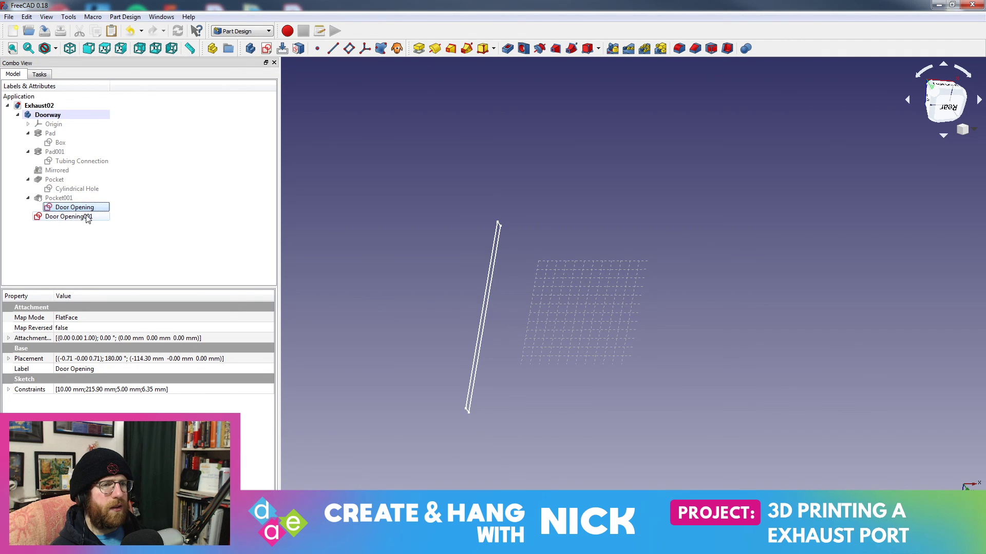
{"action": "left_click", "coordinate": [84, 216]}
{"action": "scroll", "coordinate": [510, 279], "scroll_direction": "up", "scroll_amount": 2}
{"action": "scroll", "coordinate": [510, 280], "scroll_direction": "up", "scroll_amount": 2}
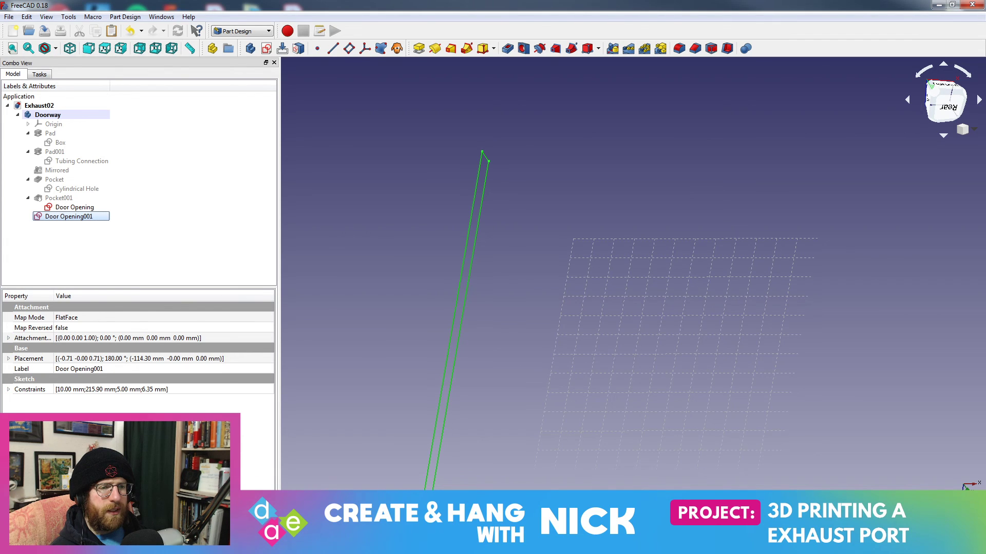
{"action": "left_click", "coordinate": [11, 517]}
{"action": "left_click", "coordinate": [30, 518]}
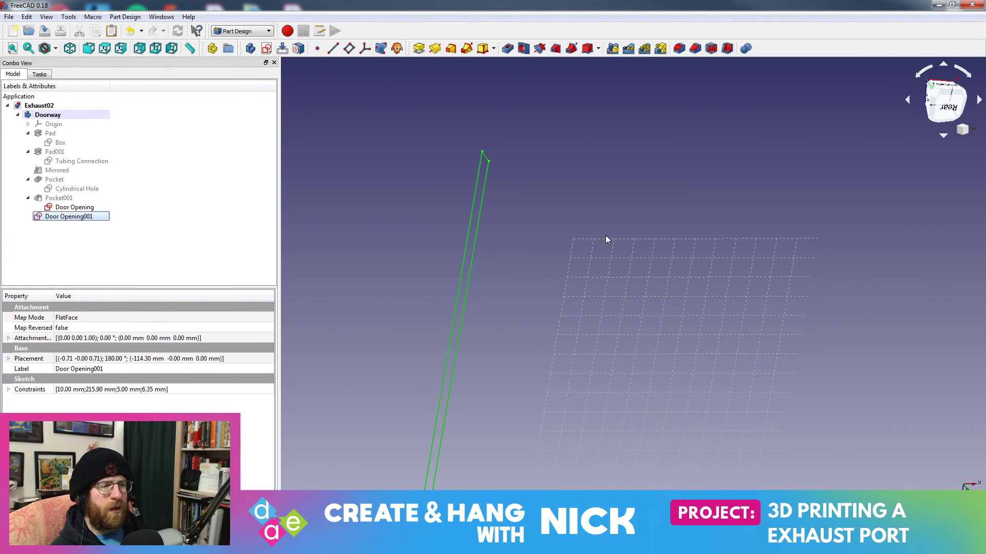
{"action": "left_click", "coordinate": [96, 210]}
{"action": "left_click", "coordinate": [80, 216]}
{"action": "left_click", "coordinate": [77, 208]}
{"action": "left_click", "coordinate": [80, 216]}
{"action": "double_click", "coordinate": [80, 216]}
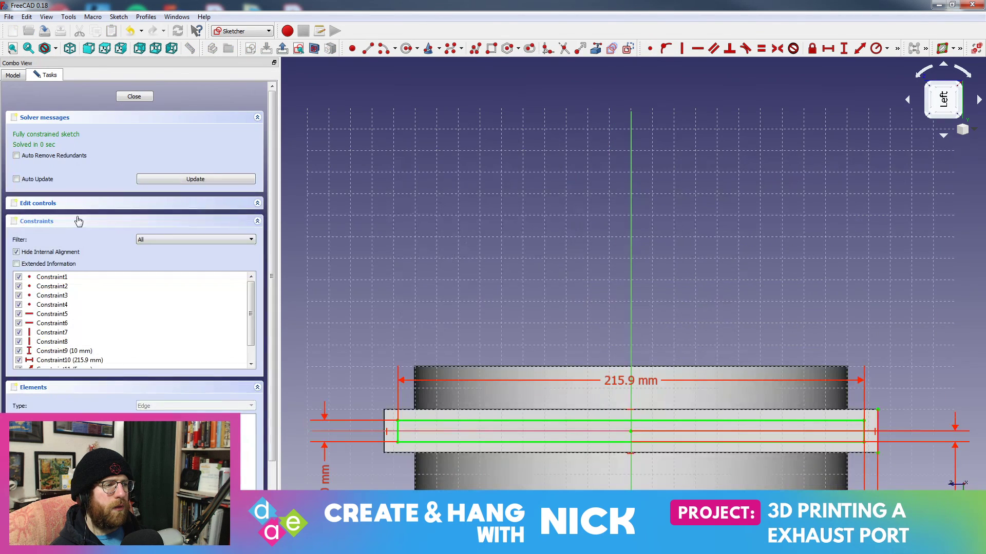
{"action": "middle_click_drag", "start_coordinate": [548, 283], "coordinate": [531, 193]}
{"action": "left_click", "coordinate": [145, 93]}
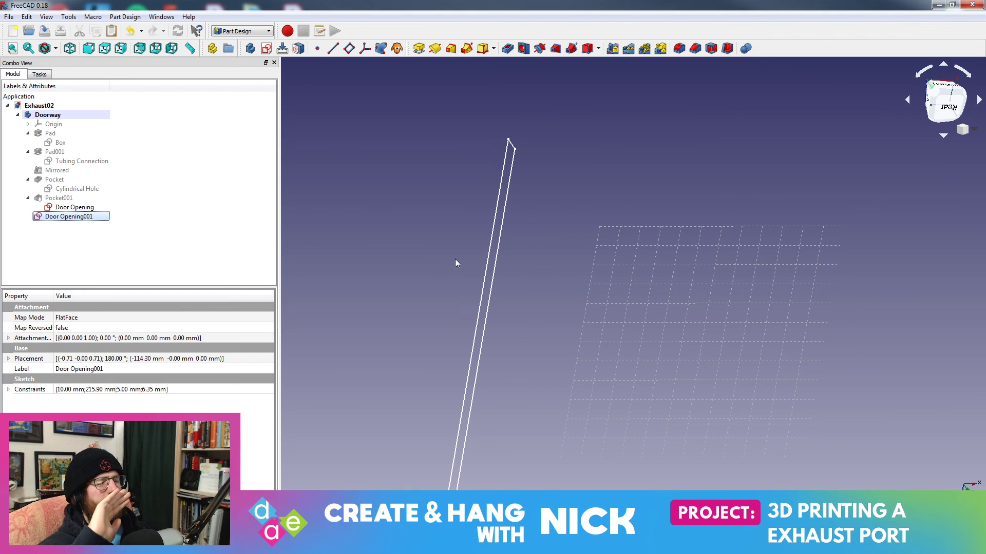
- Examine the Door Opening001 outline in the 3D view from several angles and distances
{"action": "mouse_move", "coordinate": [605, 228]}
{"action": "middle_mouse_down"}
{"action": "mouse_move", "coordinate": [603, 216]}
{"action": "mouse_move", "coordinate": [508, 211]}
{"action": "mouse_move", "coordinate": [519, 211]}
{"action": "mouse_move", "coordinate": [463, 284]}
{"action": "mouse_move", "coordinate": [477, 294]}
{"action": "middle_mouse_up"}
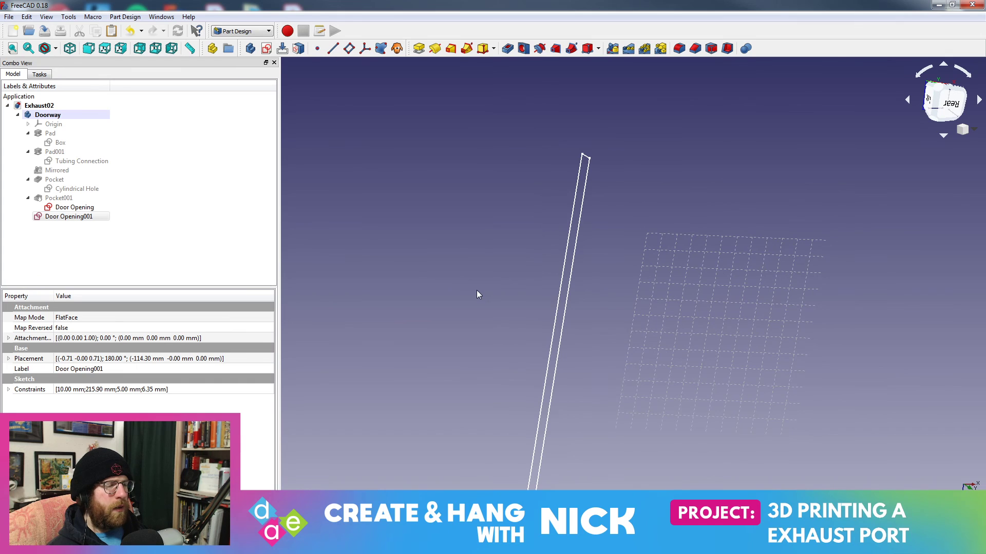
{"action": "left_click", "coordinate": [77, 218]}
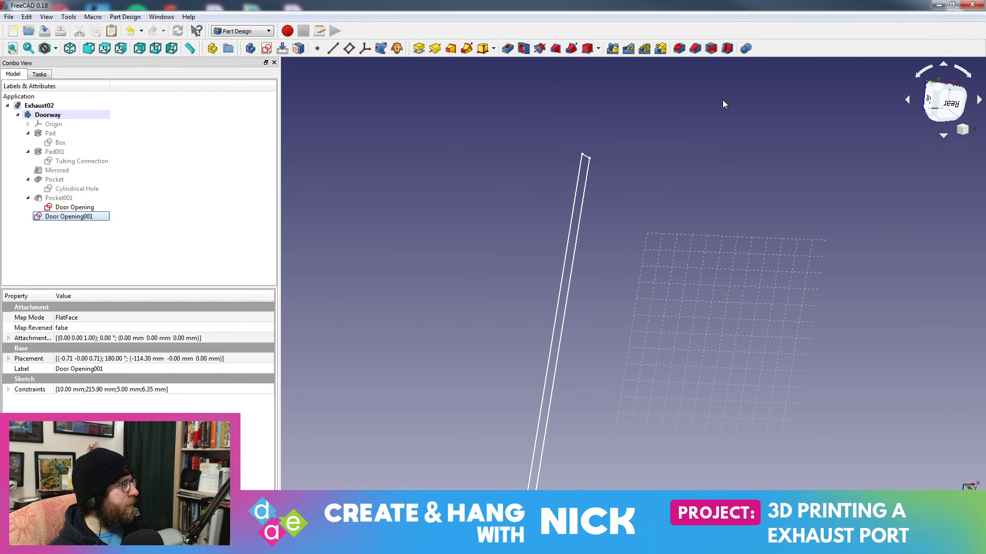
{"action": "scroll", "coordinate": [503, 267], "scroll_direction": "up", "scroll_amount": 3}
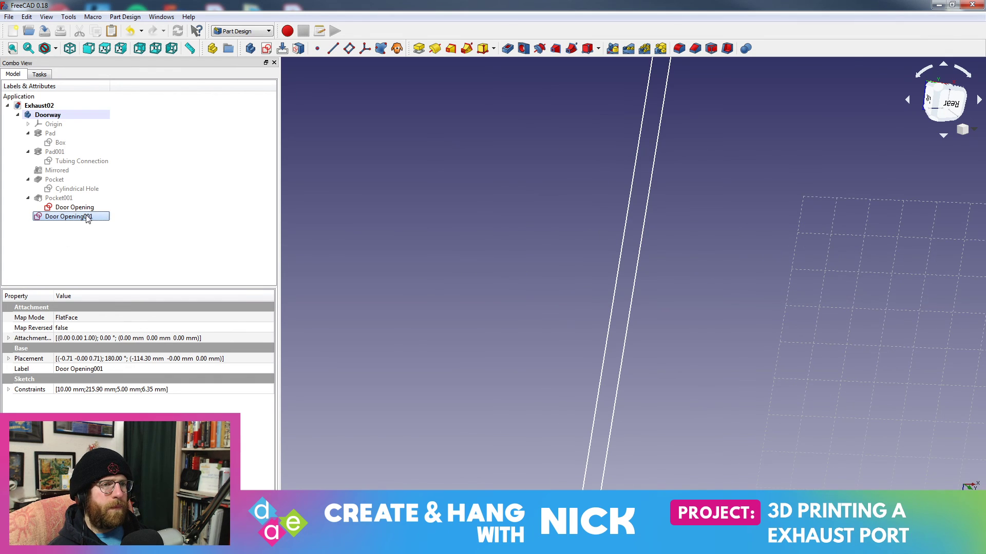
{"action": "key", "text": "space"}
{"action": "mouse_move", "coordinate": [590, 196]}
{"action": "middle_mouse_down"}
{"action": "mouse_move", "coordinate": [768, 242]}
{"action": "mouse_move", "coordinate": [715, 229]}
{"action": "middle_mouse_up"}
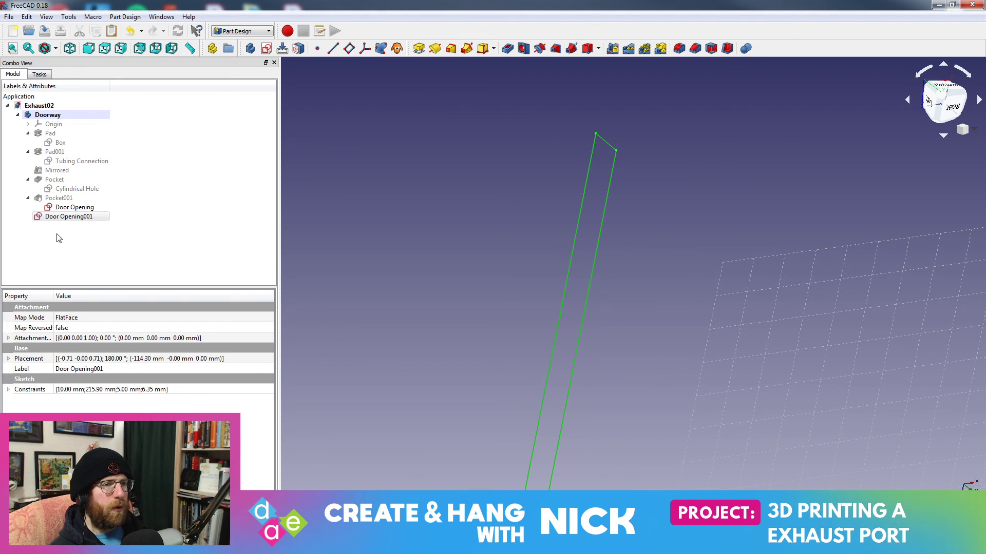
{"action": "scroll", "coordinate": [719, 308], "scroll_direction": "down", "scroll_amount": 6}
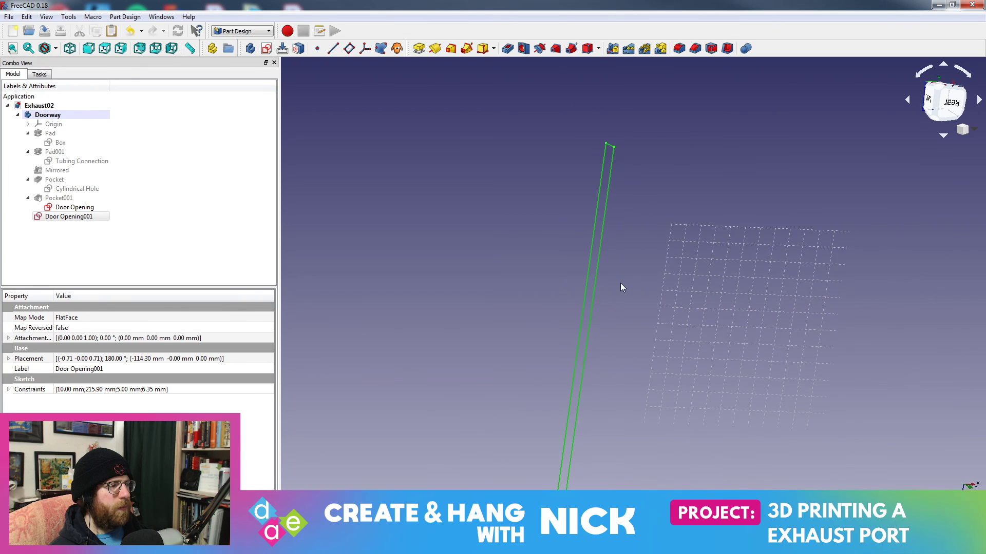
{"action": "scroll", "coordinate": [620, 287], "scroll_direction": "up", "scroll_amount": 4}
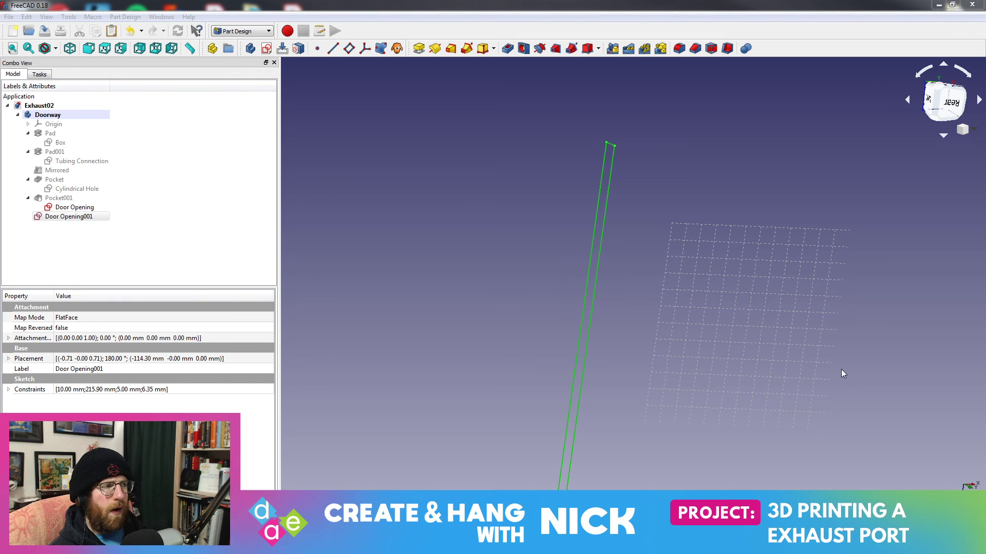
{"action": "middle_click_drag", "start_coordinate": [712, 321], "coordinate": [680, 264]}
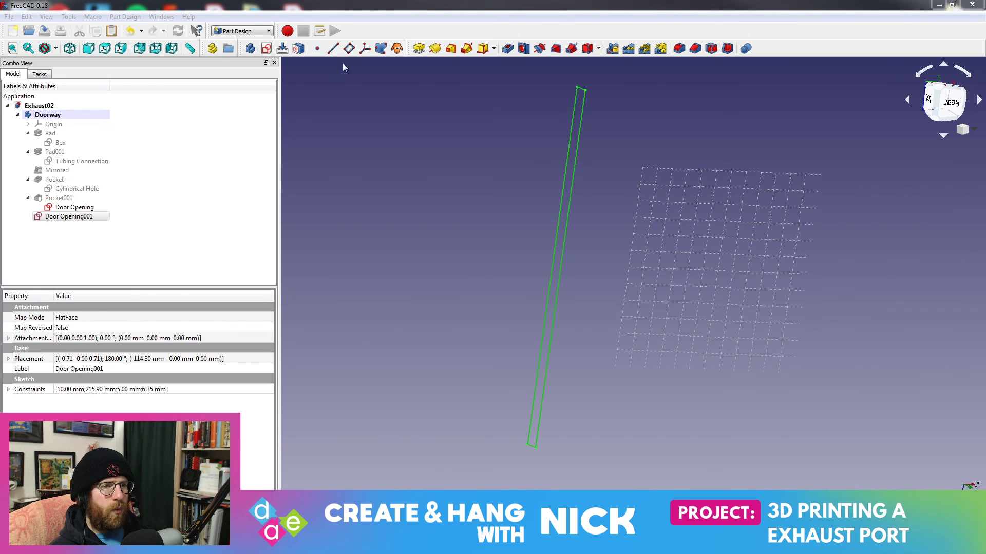
- Try to move the Door Opening001 sketch out of the Doorway body
{"action": "left_click", "coordinate": [74, 207]}
{"action": "mouse_move", "coordinate": [68, 216]}
{"action": "left_mouse_down"}
{"action": "mouse_move", "coordinate": [45, 287]}
{"action": "mouse_move", "coordinate": [62, 220]}
{"action": "mouse_move", "coordinate": [57, 226]}
{"action": "mouse_move", "coordinate": [60, 123]}
{"action": "mouse_move", "coordinate": [47, 242]}
{"action": "left_mouse_up"}
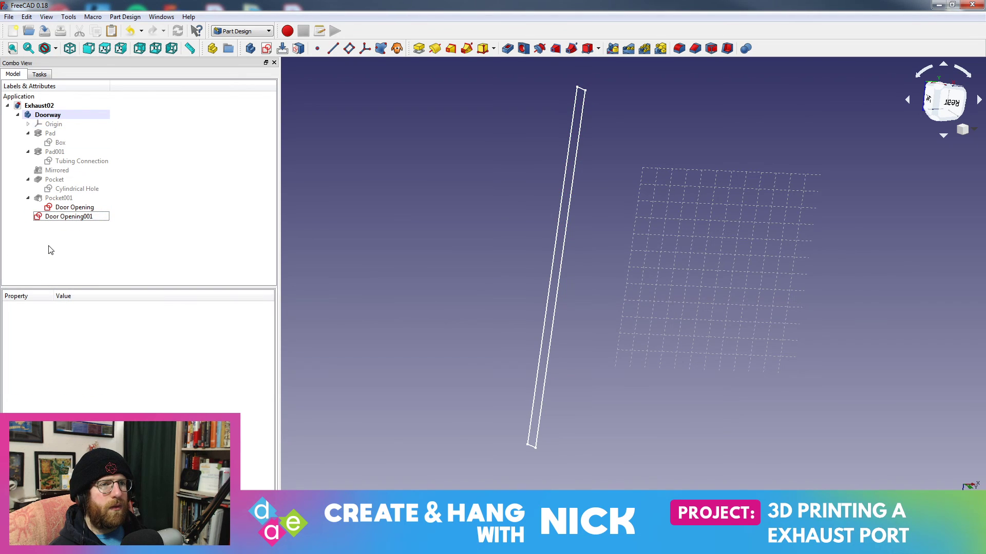
{"action": "middle_click_drag", "start_coordinate": [773, 257], "coordinate": [731, 258]}
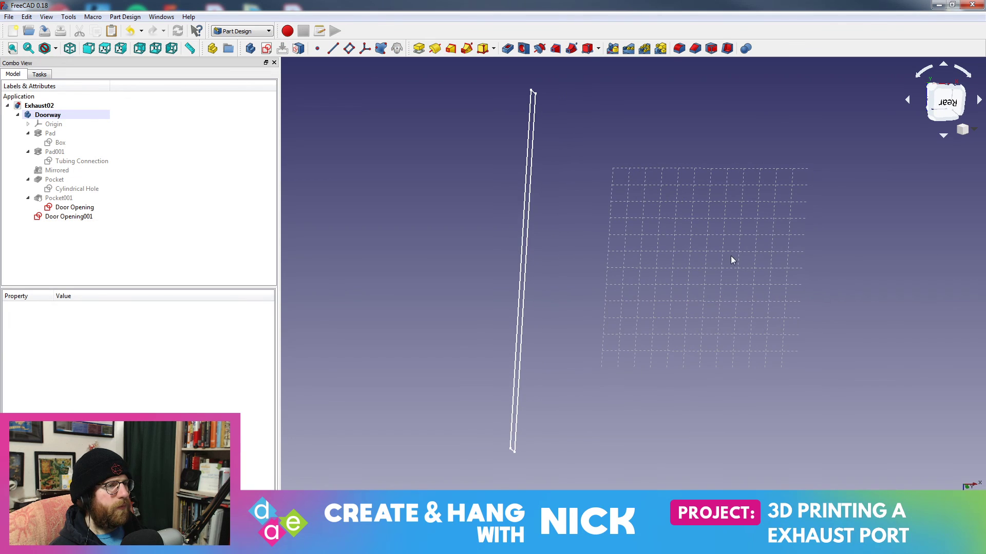
- Show Pocket001 to check Door Opening001 against the slot, and inspect the copied sketch's dimensions
{"action": "left_click", "coordinate": [61, 197]}
{"action": "key", "text": "space"}
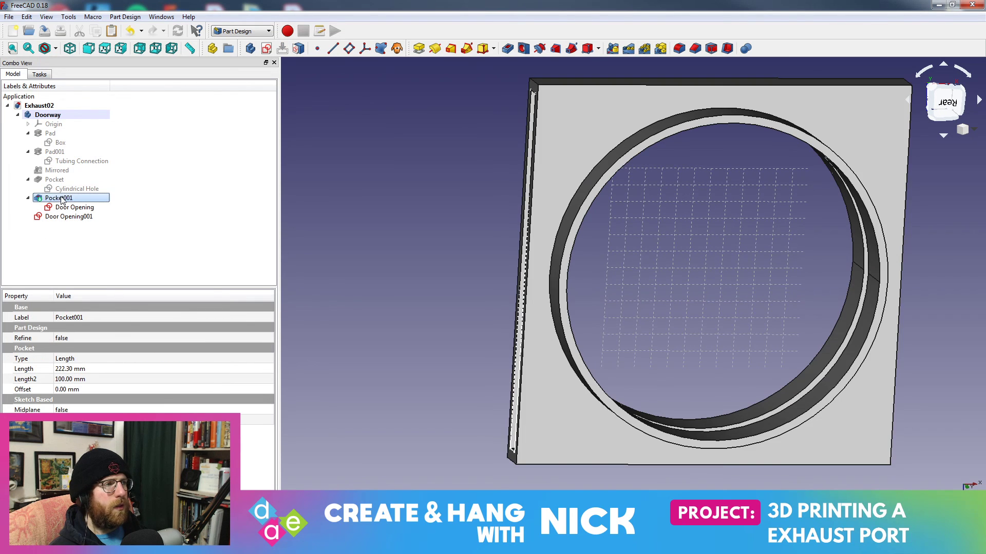
{"action": "left_click", "coordinate": [71, 216]}
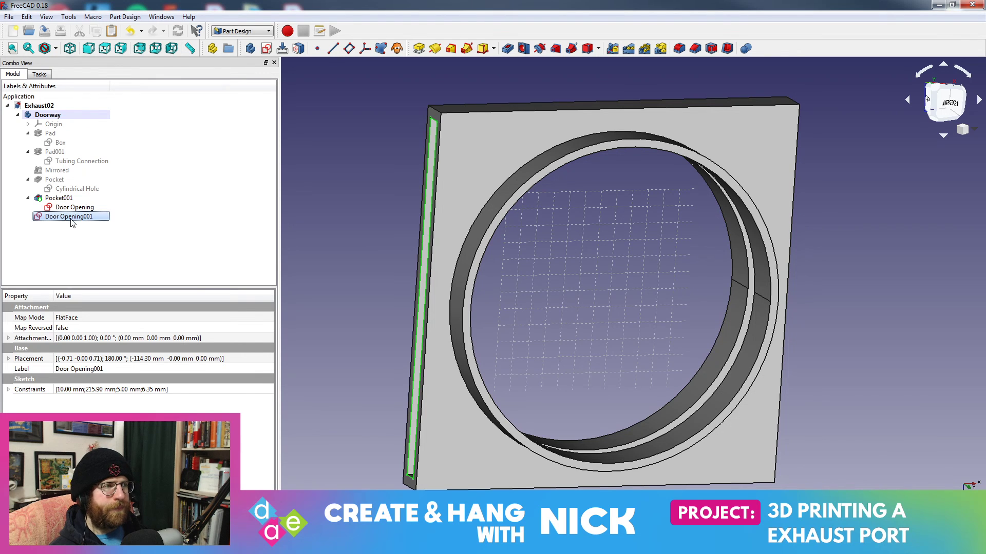
{"action": "right_click", "coordinate": [72, 222]}
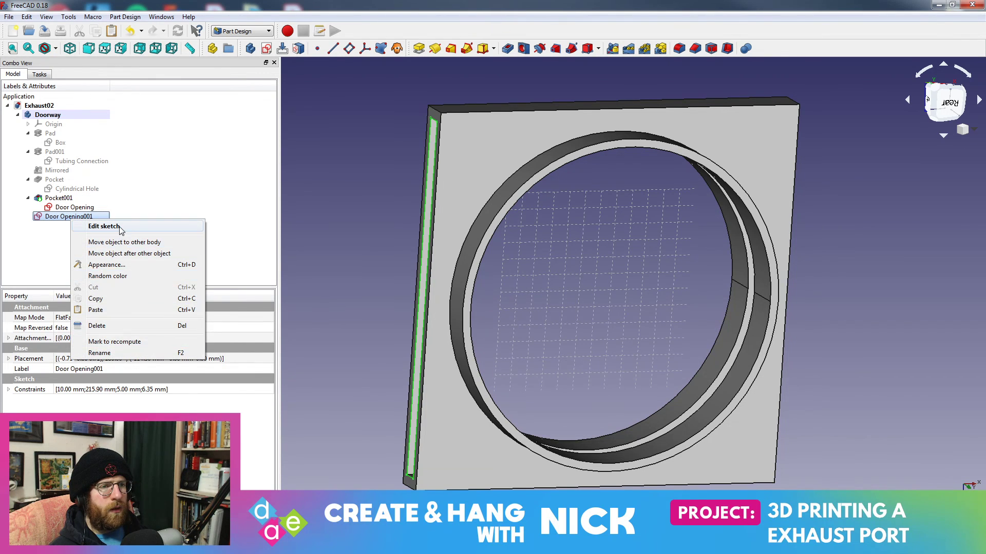
{"action": "left_click", "coordinate": [60, 220]}
{"action": "double_click", "coordinate": [59, 220]}
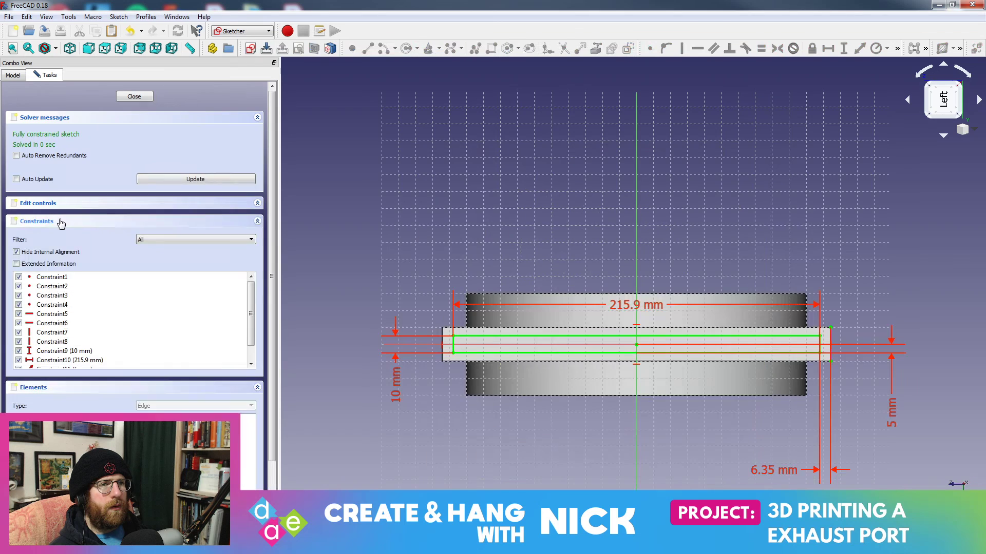
{"action": "left_click", "coordinate": [129, 97]}
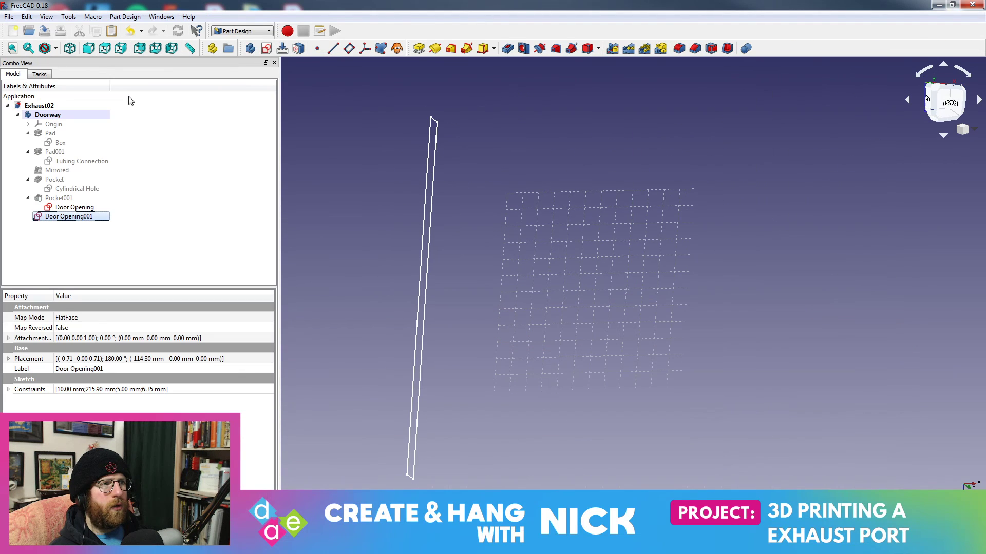
- Create a new body with Door Opening001 selected as its base feature, and expand the Doorway body's contents
{"action": "right_click", "coordinate": [55, 220]}
{"action": "left_click", "coordinate": [202, 147]}
{"action": "left_click", "coordinate": [72, 218]}
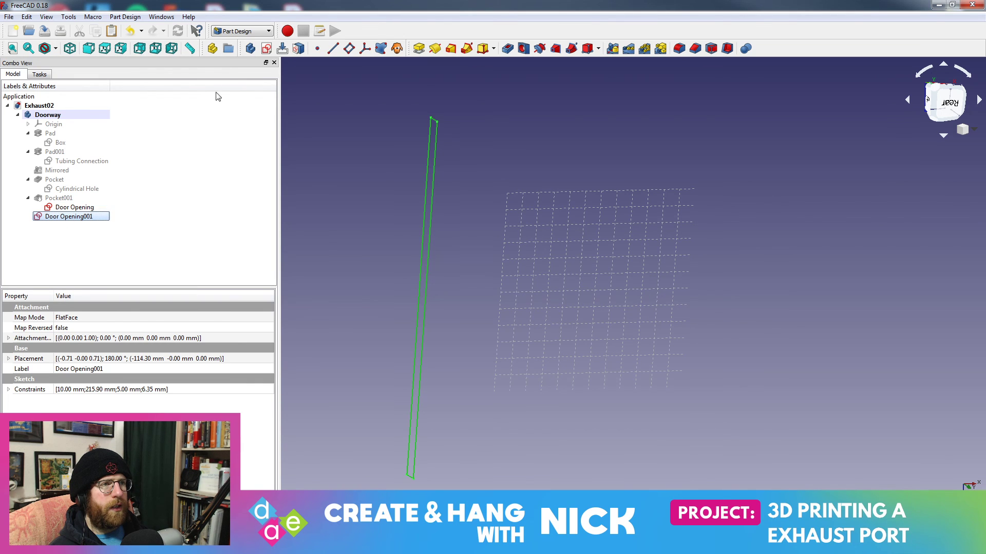
{"action": "left_click", "coordinate": [250, 48]}
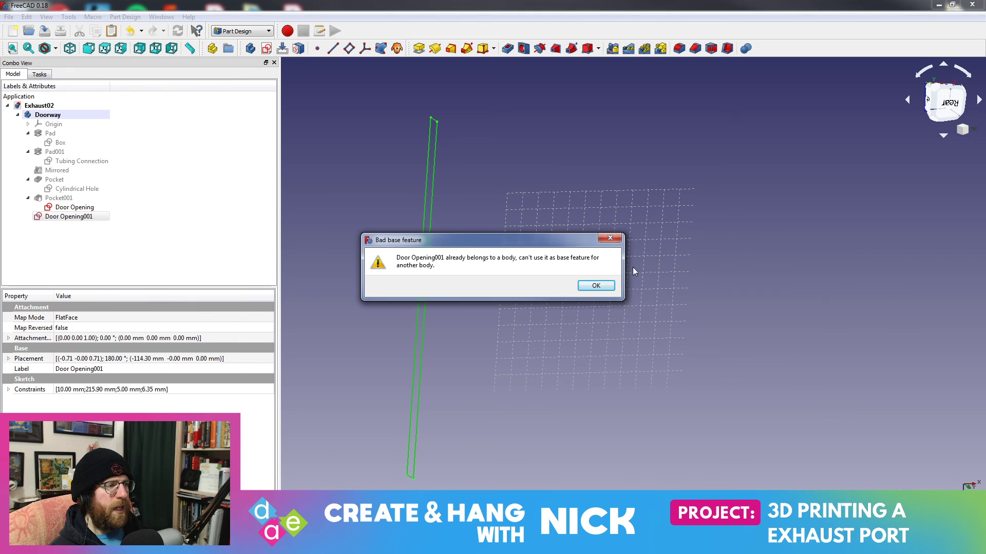
{"action": "left_click", "coordinate": [610, 238]}
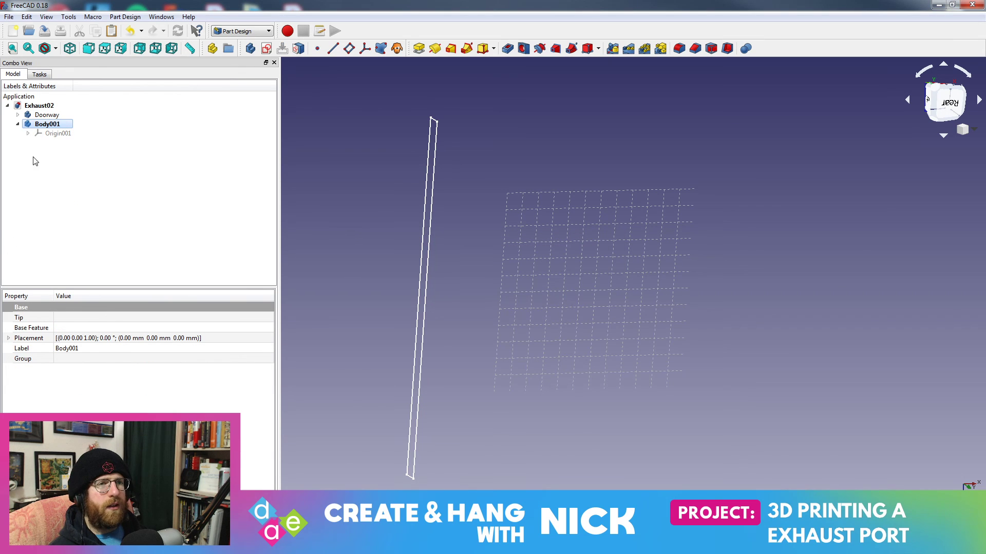
{"action": "left_click", "coordinate": [18, 124]}
{"action": "left_click", "coordinate": [17, 114]}
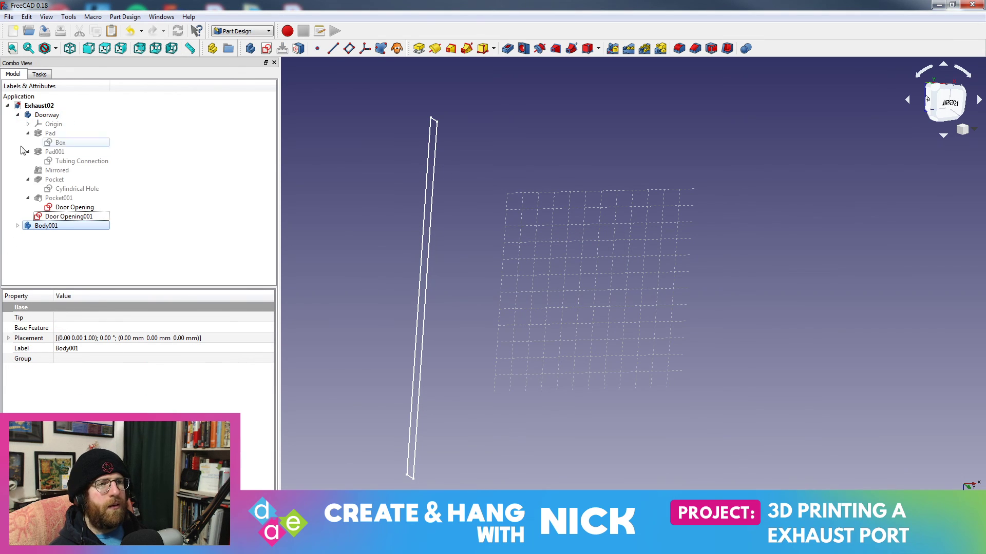
- Delete the Door Opening001 sketch from the Doorway body, and expand Body001's contents
{"action": "left_click", "coordinate": [17, 226]}
{"action": "left_click", "coordinate": [70, 217]}
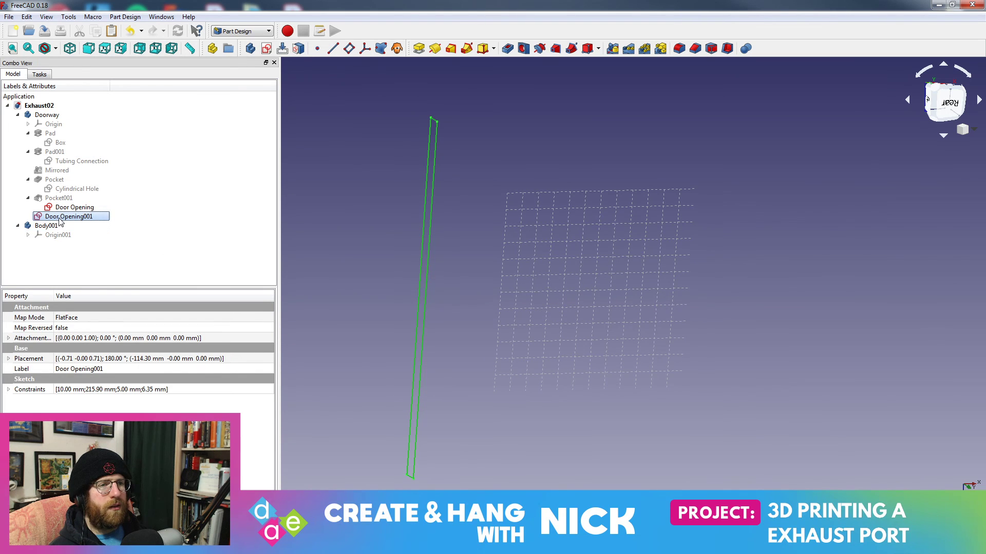
{"action": "right_click", "coordinate": [72, 220]}
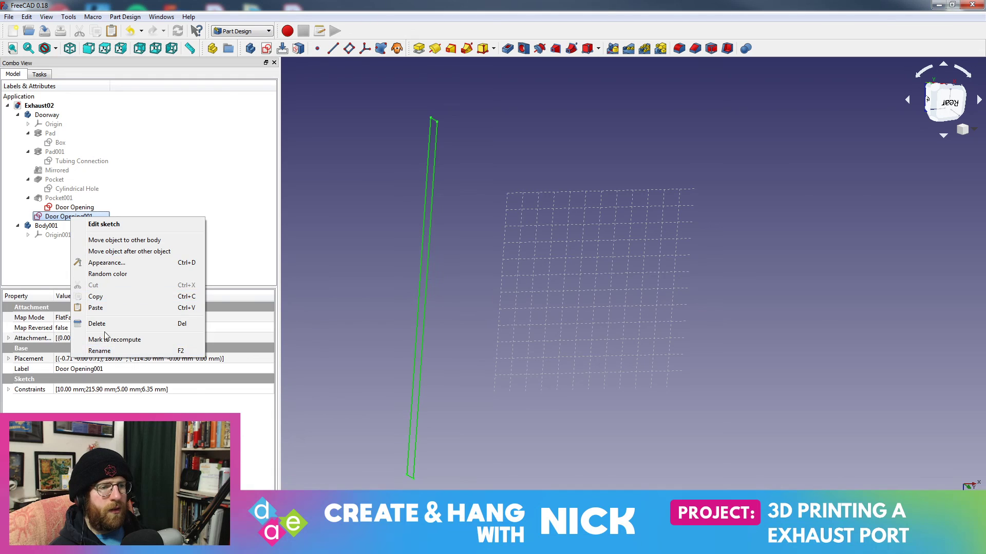
{"action": "left_click", "coordinate": [103, 324]}
- Copy the original Door Opening sketch together with its dependencies, paste it into the document, and move the copy into Body001
{"action": "left_click", "coordinate": [88, 218]}
{"action": "key", "text": "Up"}
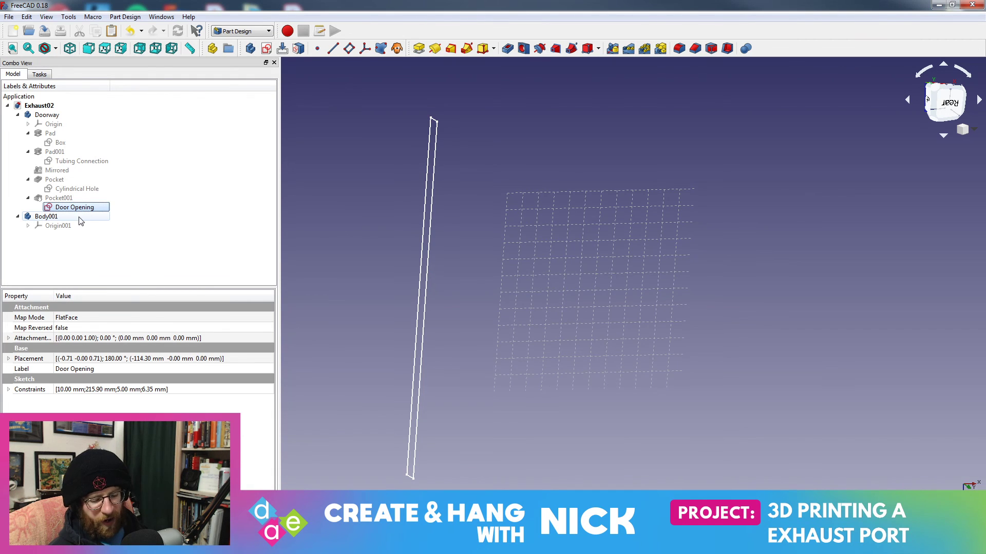
{"action": "key", "text": "ctrl+c"}
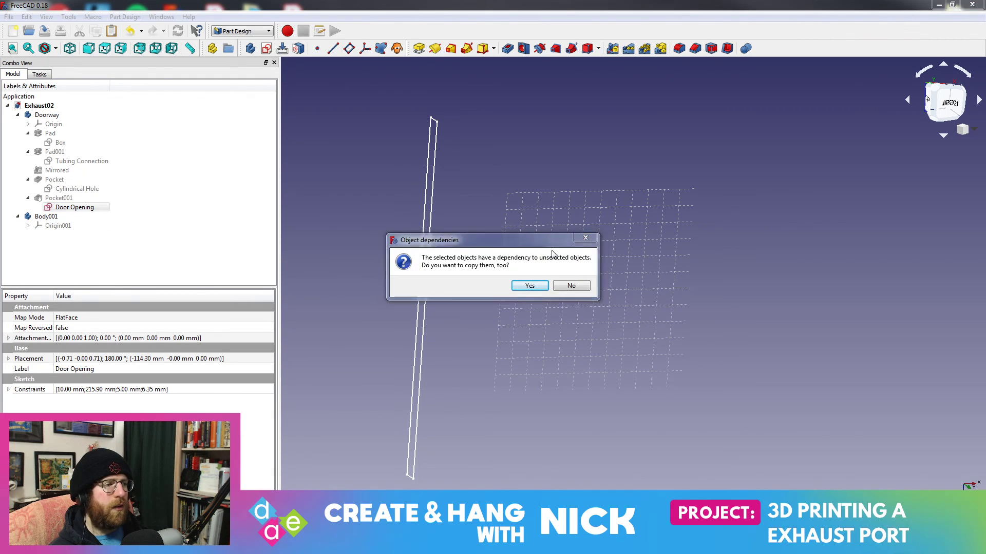
{"action": "left_click", "coordinate": [515, 284]}
{"action": "key", "text": "Down"}
{"action": "key", "text": "ctrl+v"}
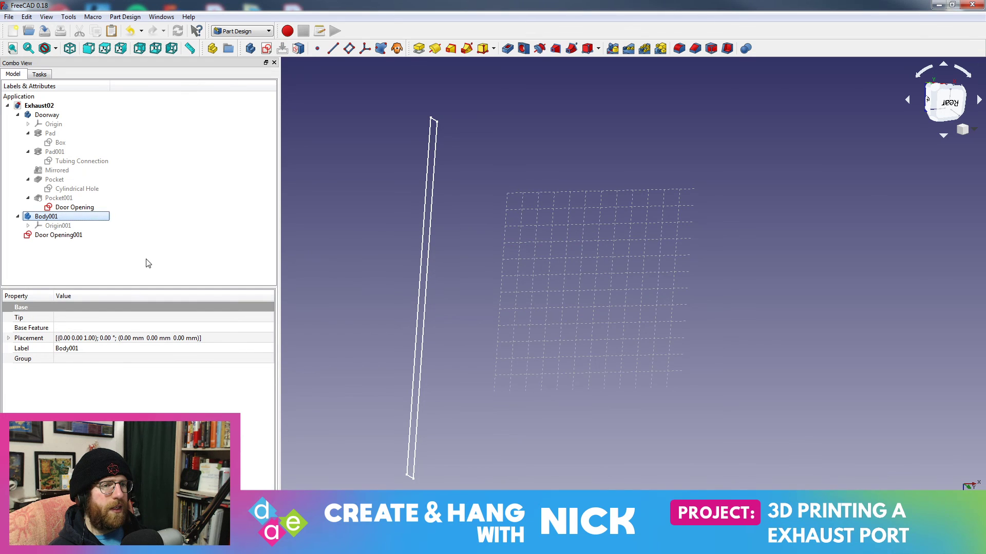
{"action": "left_click_drag", "start_coordinate": [55, 236], "coordinate": [63, 217]}
- Open the Door Opening001 sketch in Body001 and check its outline against the doorway from an angle
{"action": "left_click", "coordinate": [70, 235]}
{"action": "double_click", "coordinate": [70, 239]}
{"action": "mouse_move", "coordinate": [378, 306]}
{"action": "middle_mouse_down"}
{"action": "mouse_move", "coordinate": [669, 171]}
{"action": "mouse_move", "coordinate": [524, 171]}
{"action": "mouse_move", "coordinate": [511, 197]}
{"action": "middle_mouse_up"}
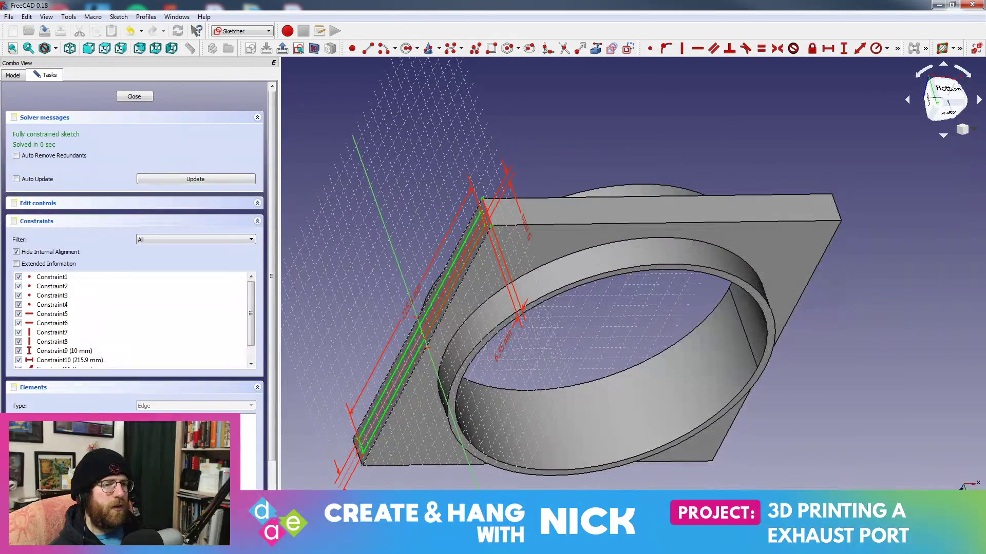
{"action": "left_click", "coordinate": [149, 97]}
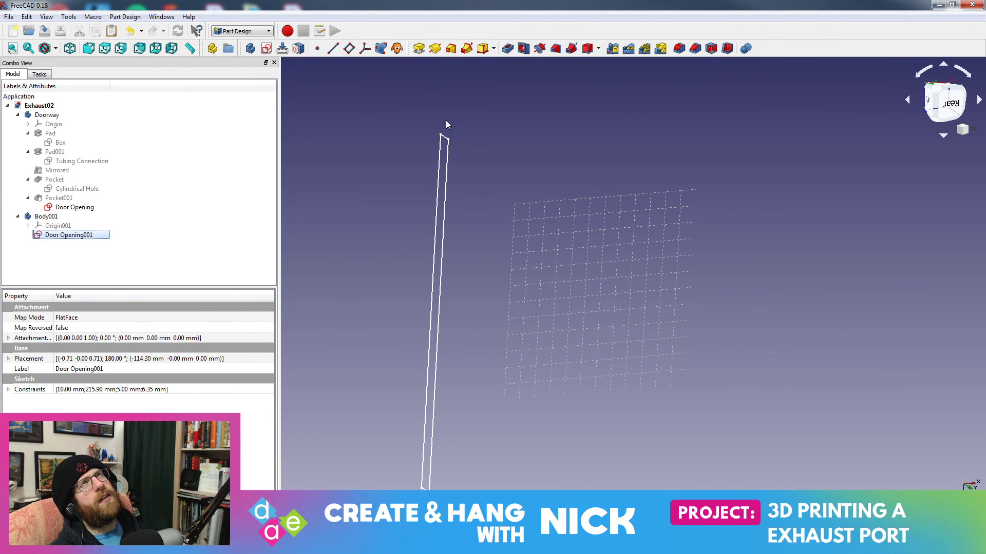
{"action": "left_click", "coordinate": [9, 16]}
{"action": "left_click", "coordinate": [24, 39]}
{"action": "left_click", "coordinate": [328, 239]}
{"action": "double_click", "coordinate": [332, 249]}
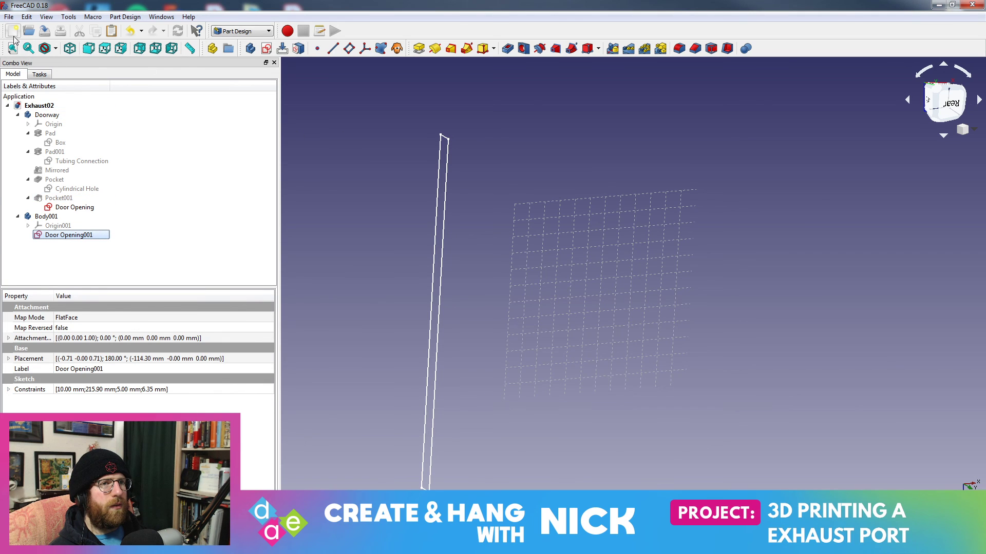
{"action": "left_click", "coordinate": [9, 17]}
{"action": "left_click", "coordinate": [523, 193]}
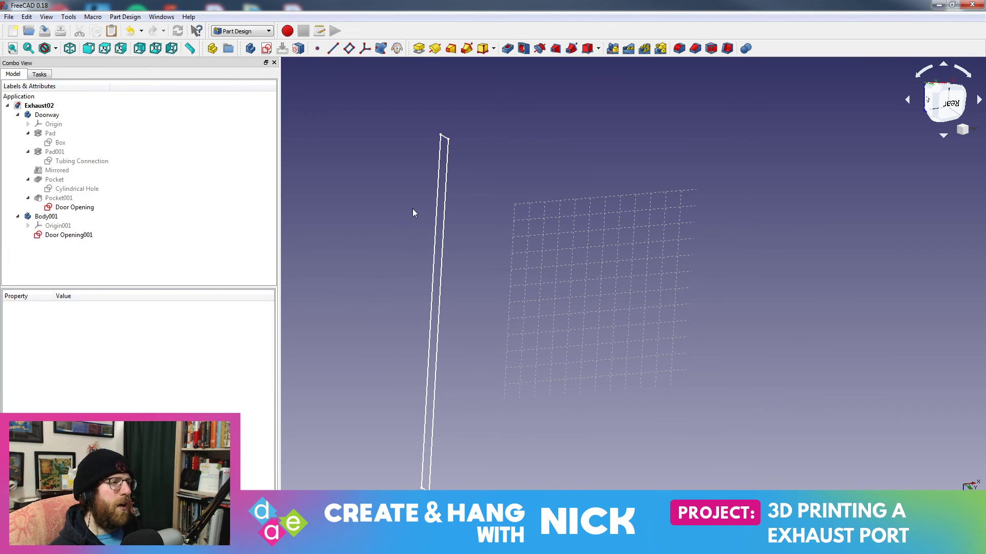
- Check the Doorway body's Pocket feature for its cut type and extent, leaving its parameters as they are
{"action": "left_click", "coordinate": [77, 235]}
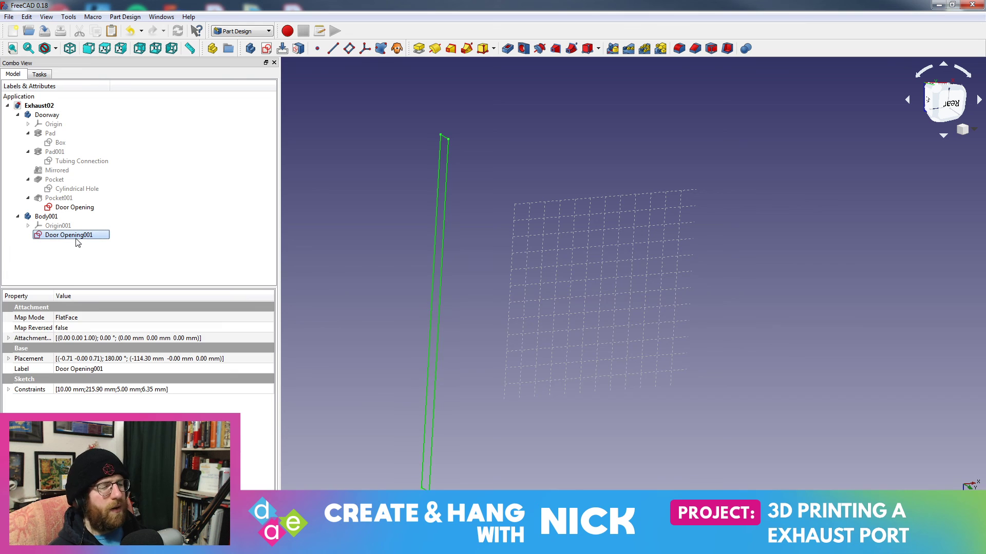
{"action": "left_click", "coordinate": [74, 208]}
{"action": "left_click", "coordinate": [72, 199]}
{"action": "left_click", "coordinate": [71, 189]}
{"action": "left_click", "coordinate": [68, 182]}
{"action": "double_click", "coordinate": [68, 180]}
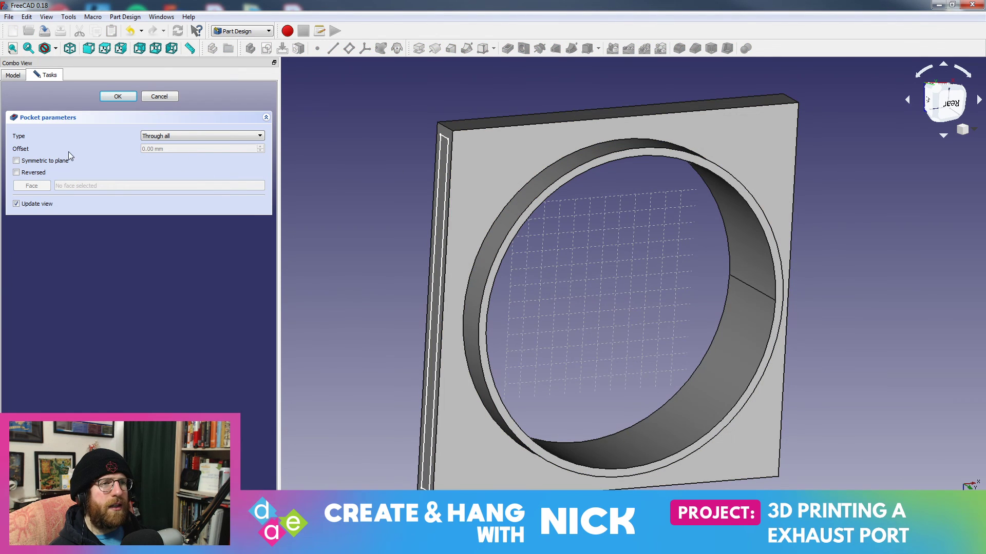
{"action": "middle_click_drag", "start_coordinate": [606, 277], "coordinate": [578, 274]}
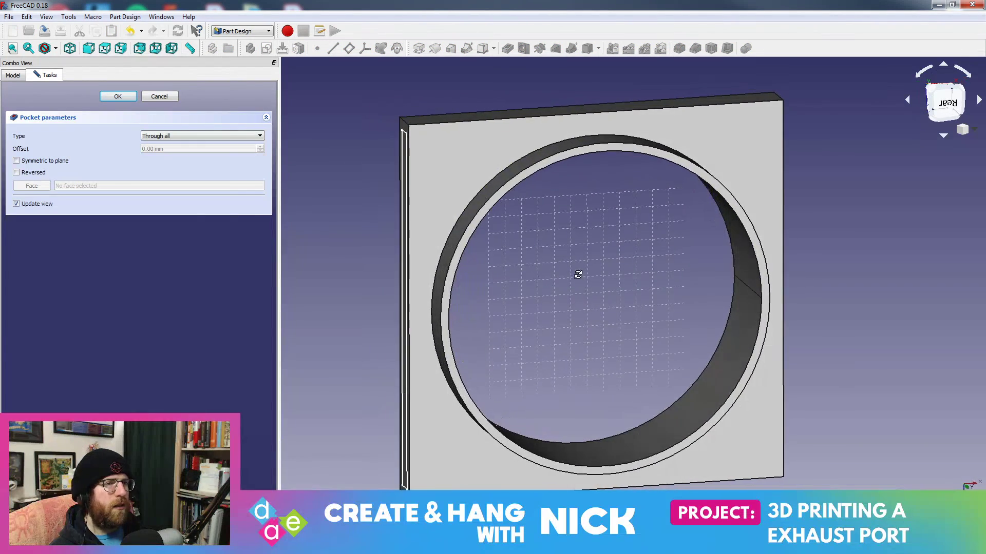
{"action": "left_click", "coordinate": [159, 96]}
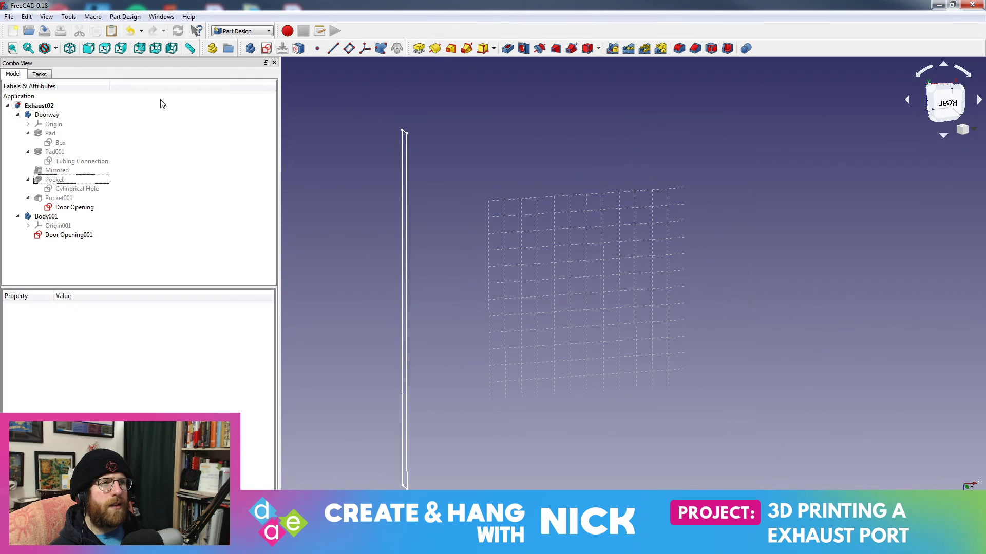
- Look up Pocket001's length and note it in the Calculator as 222.3, then accept the pocket's parameters
{"action": "left_click", "coordinate": [69, 190]}
{"action": "double_click", "coordinate": [69, 198]}
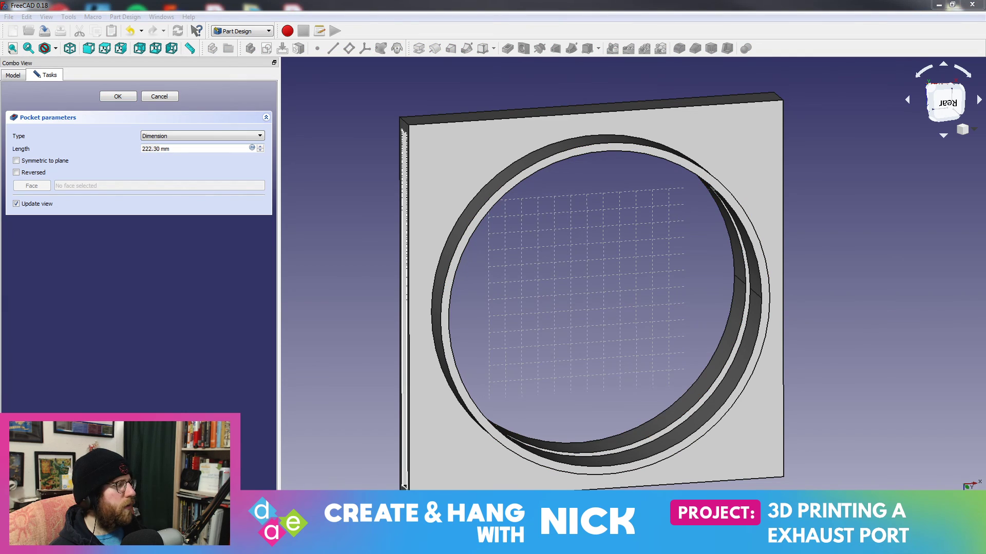
{"action": "left_click_drag", "start_coordinate": [985, 288], "coordinate": [427, 252]}
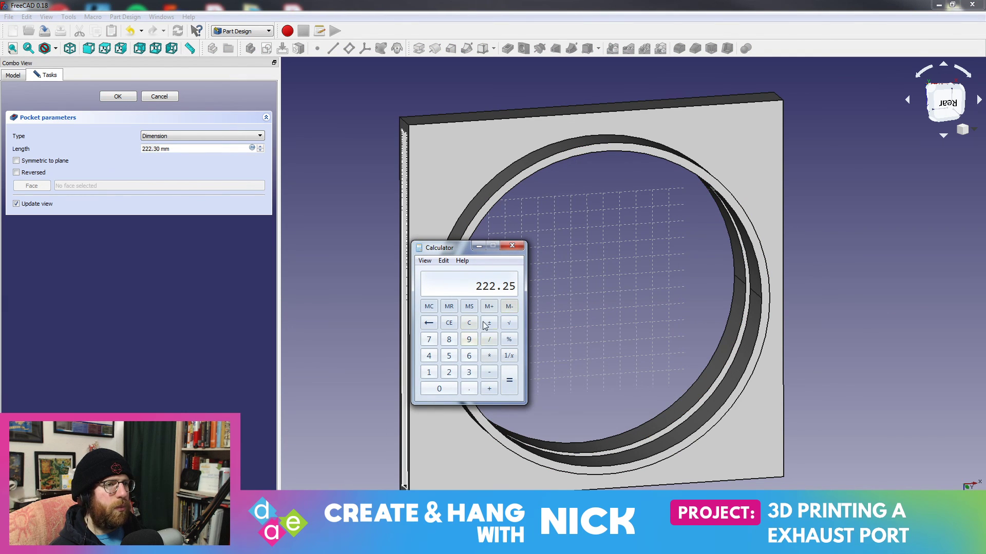
{"action": "left_click", "coordinate": [449, 322]}
{"action": "left_click", "coordinate": [448, 373]}
{"action": "left_click", "coordinate": [449, 372]}
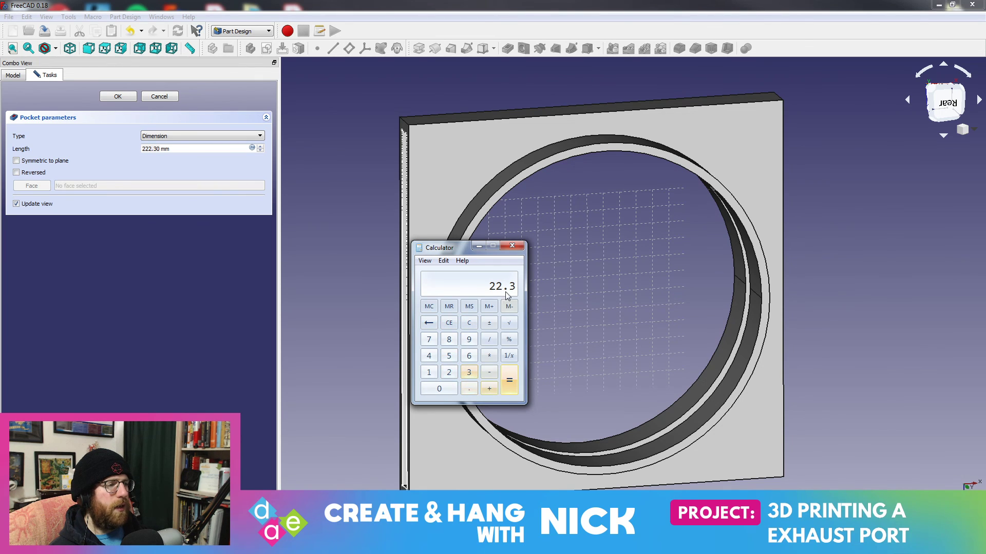
{"action": "left_click_drag", "start_coordinate": [456, 251], "coordinate": [484, 244]}
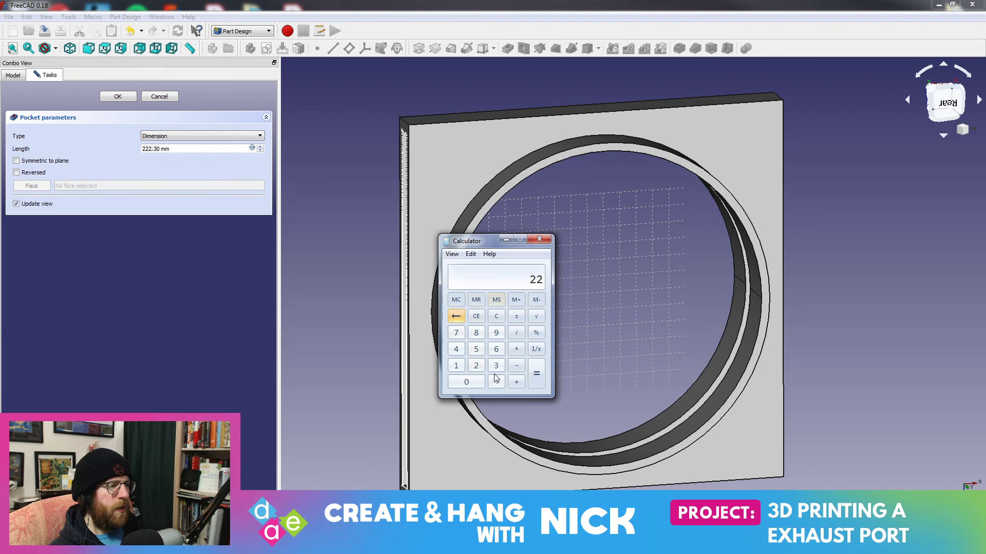
{"action": "left_click", "coordinate": [472, 368]}
{"action": "left_click", "coordinate": [497, 381]}
{"action": "left_click", "coordinate": [501, 363]}
{"action": "left_click_drag", "start_coordinate": [482, 242], "coordinate": [0, 244]}
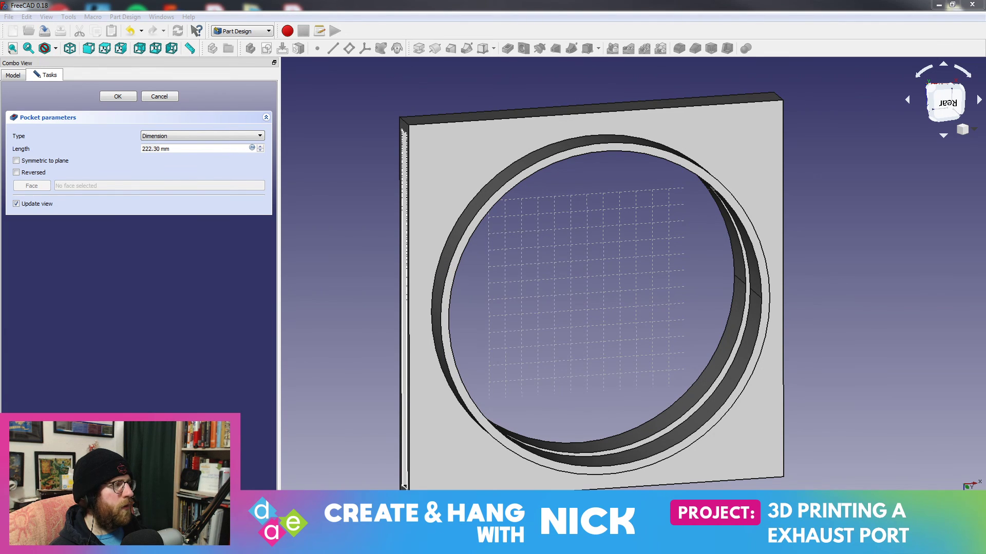
{"action": "left_click", "coordinate": [119, 96]}
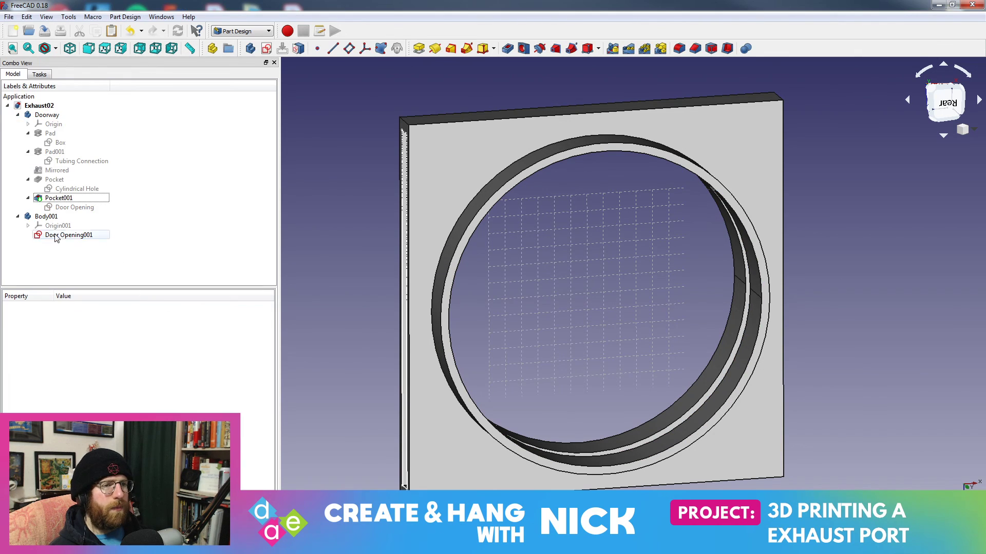
- Inspect the constraints and dimensions of the Door Opening001 sketch in Body001
{"action": "left_click", "coordinate": [57, 241]}
{"action": "right_click", "coordinate": [71, 239]}
{"action": "key", "text": "Escape"}
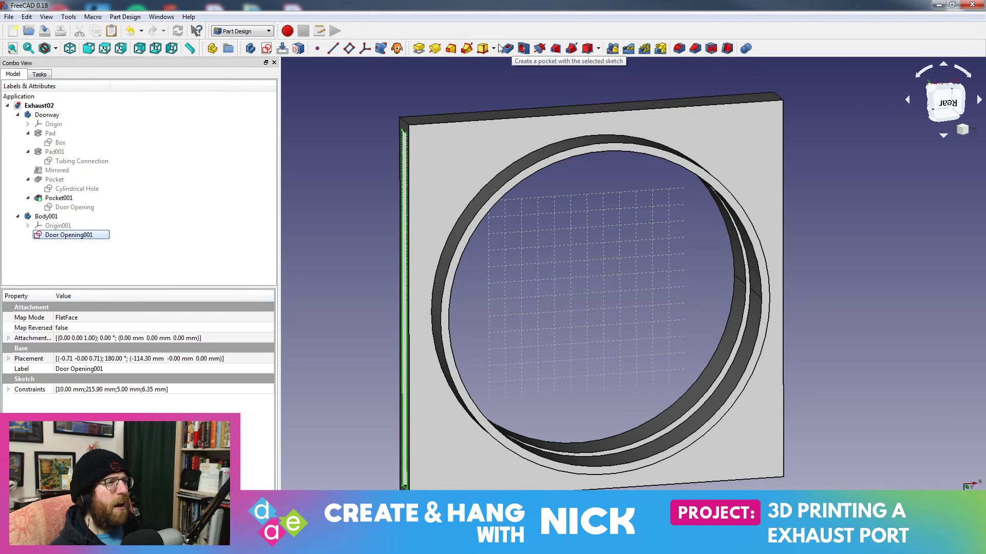
{"action": "double_click", "coordinate": [74, 235]}
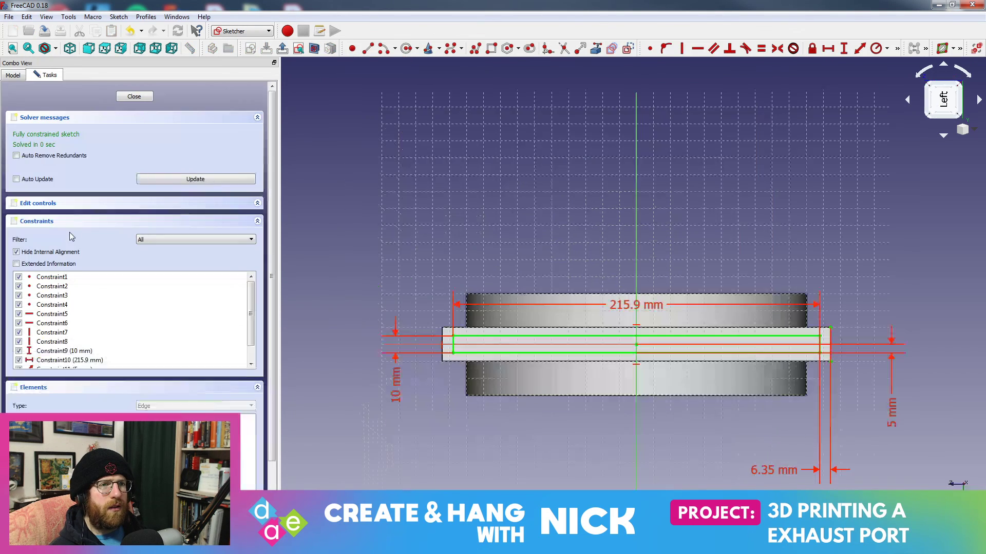
{"action": "left_click", "coordinate": [132, 97]}
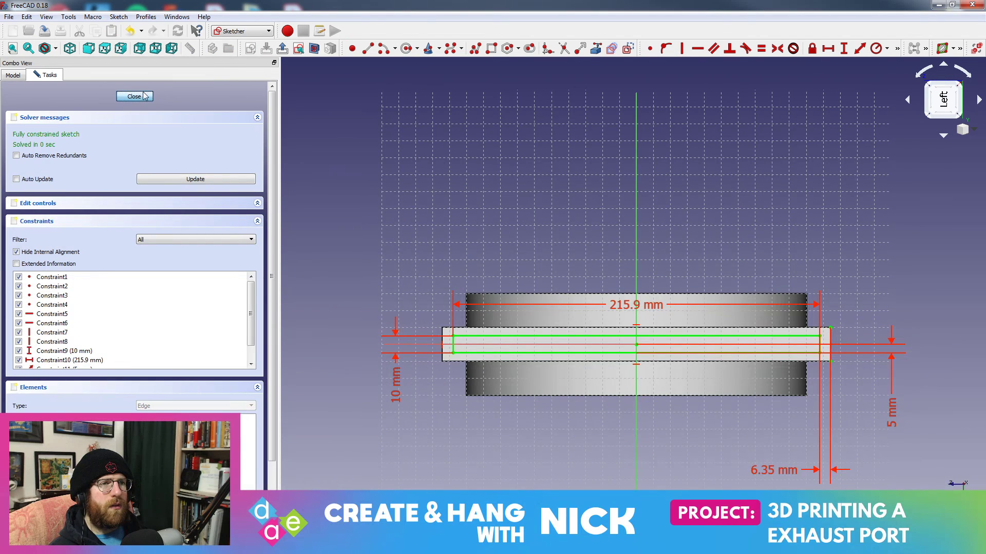
- Make Body001 the active body and recheck its Door Opening001 sketch
{"action": "left_click", "coordinate": [57, 217]}
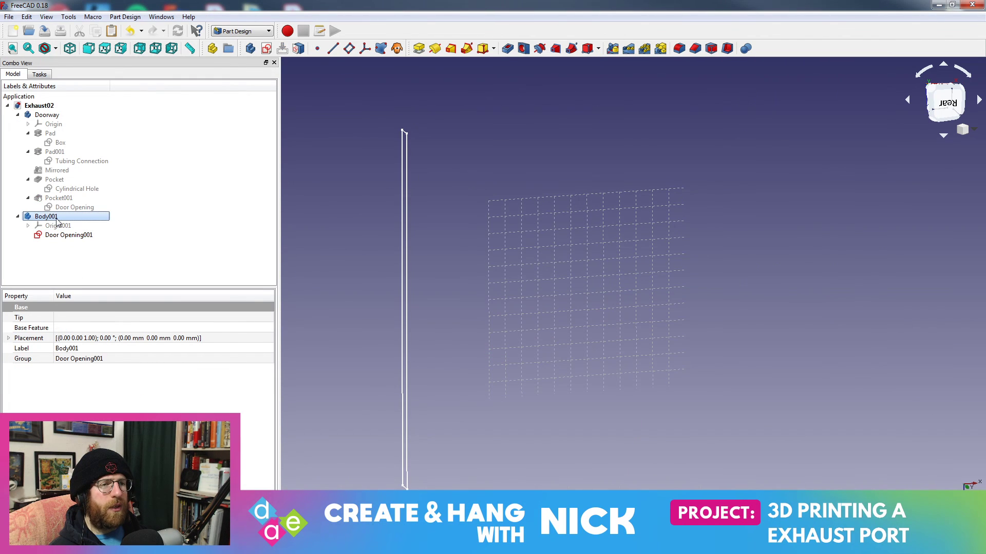
{"action": "double_click", "coordinate": [58, 235]}
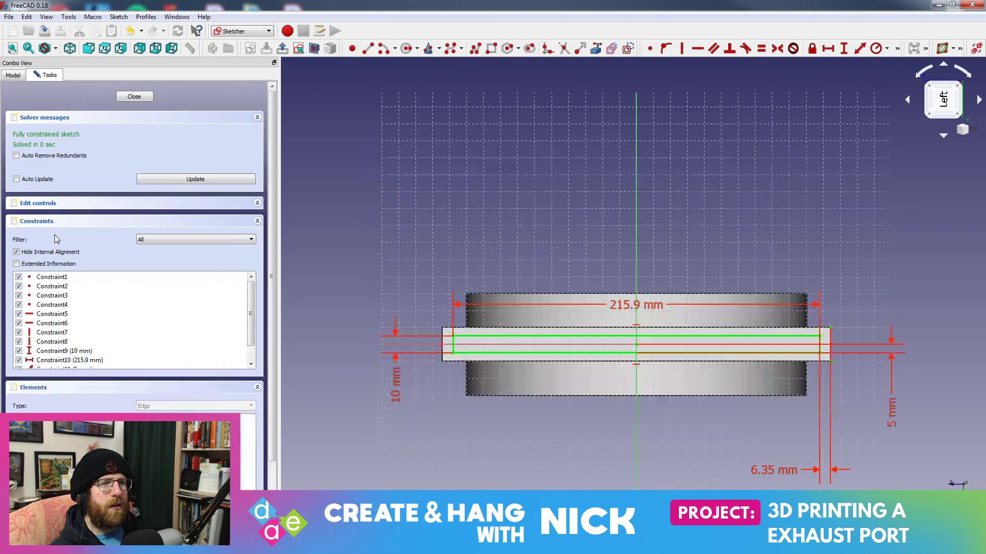
{"action": "left_click", "coordinate": [133, 97]}
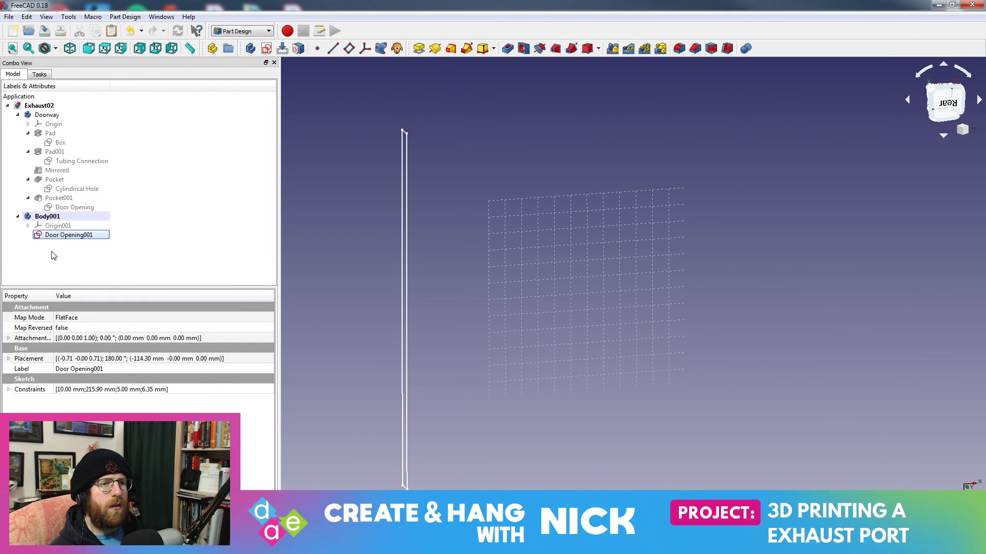
{"action": "left_click", "coordinate": [42, 75]}
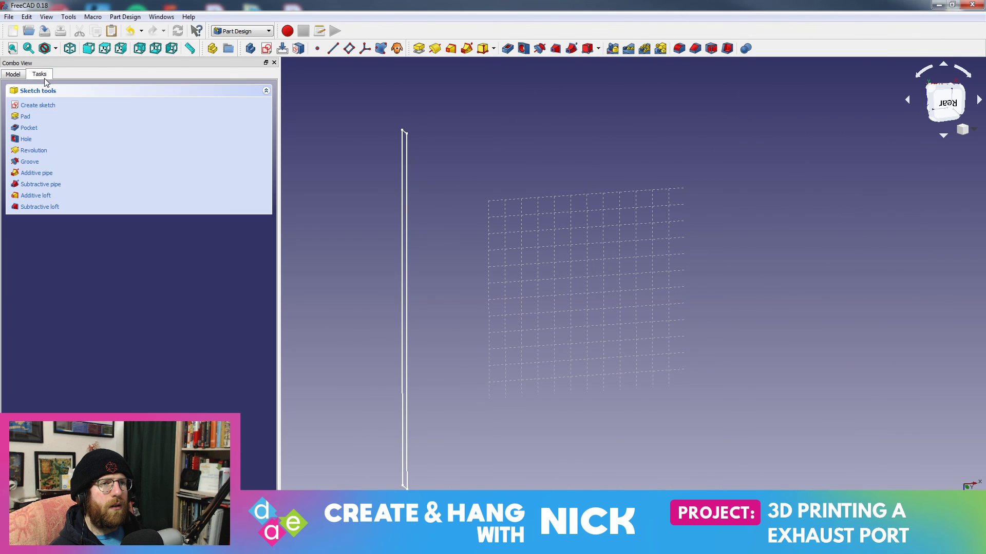
{"action": "left_click", "coordinate": [25, 116]}
{"action": "middle_click_drag", "start_coordinate": [526, 241], "coordinate": [544, 254]}
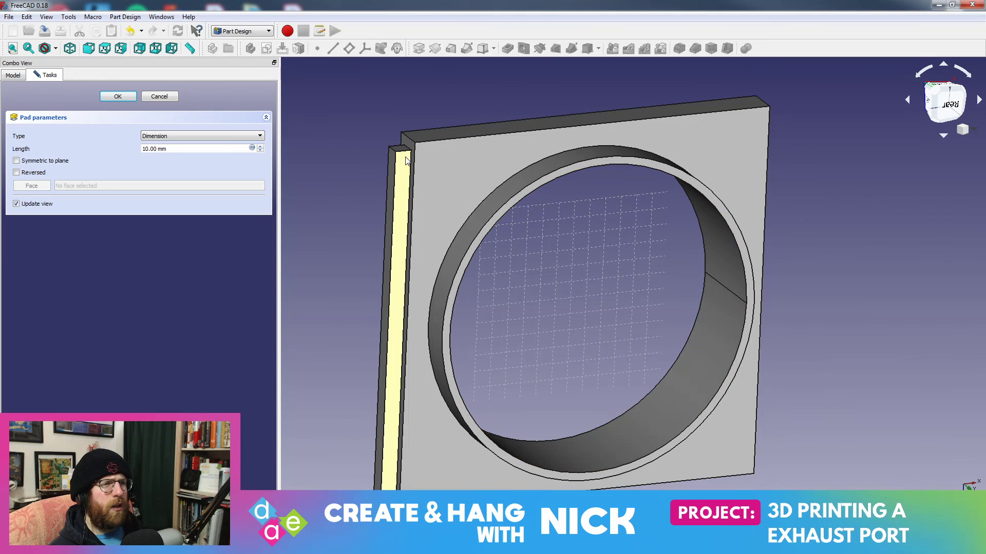
{"action": "left_click", "coordinate": [172, 136]}
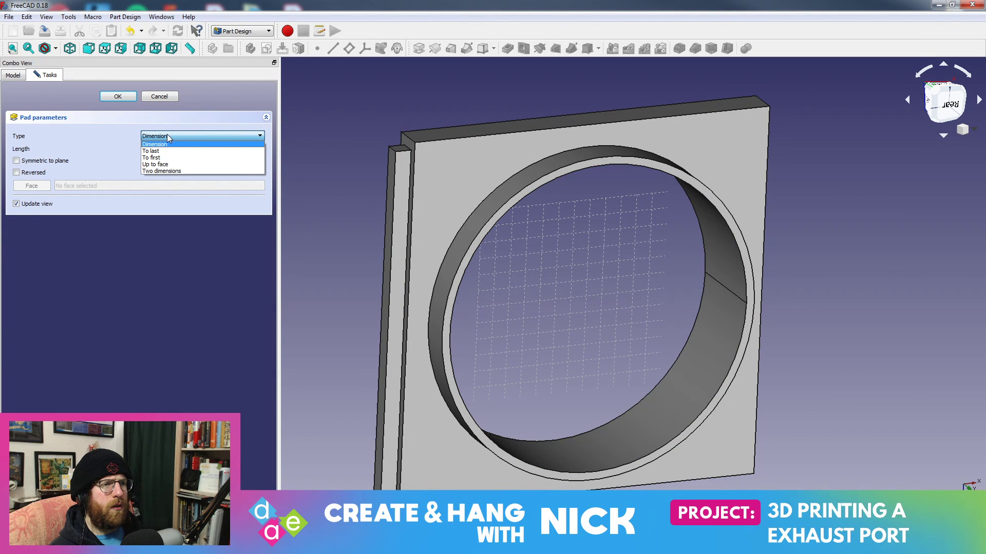
{"action": "left_click", "coordinate": [165, 97]}
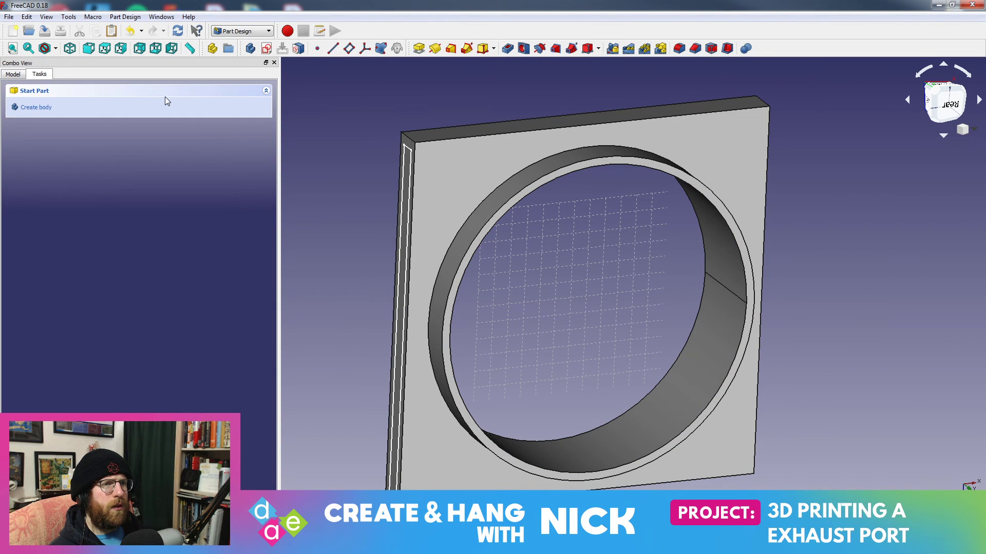
- Pad the Door Opening001 sketch in Body001 by 222.3 mm in the reversed direction
{"action": "left_click", "coordinate": [13, 74]}
{"action": "left_click", "coordinate": [65, 235]}
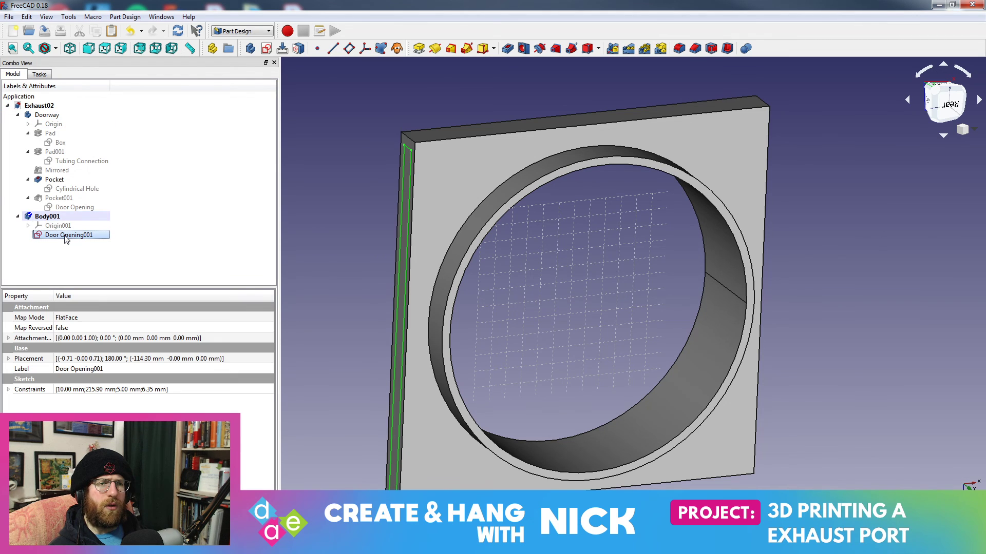
{"action": "left_click", "coordinate": [50, 75]}
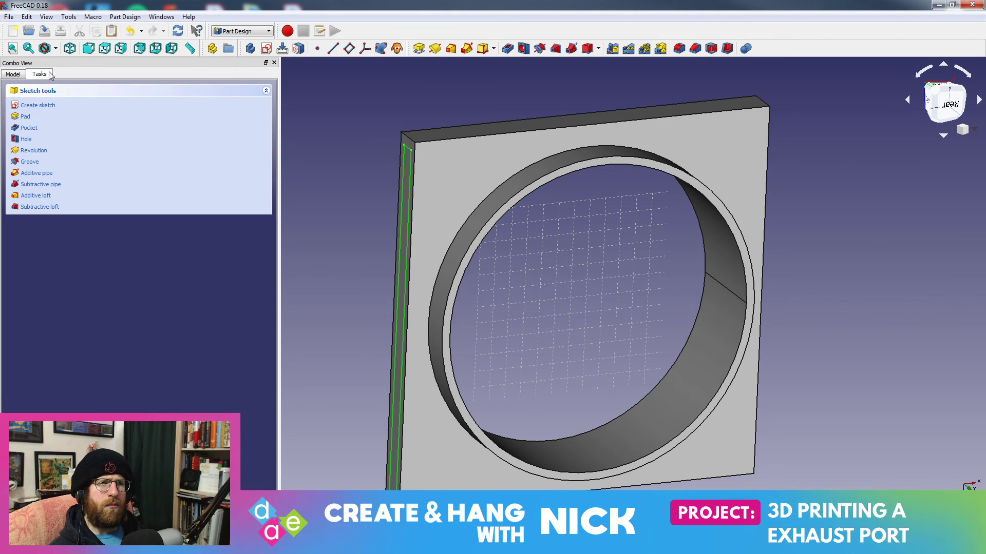
{"action": "left_click", "coordinate": [29, 120]}
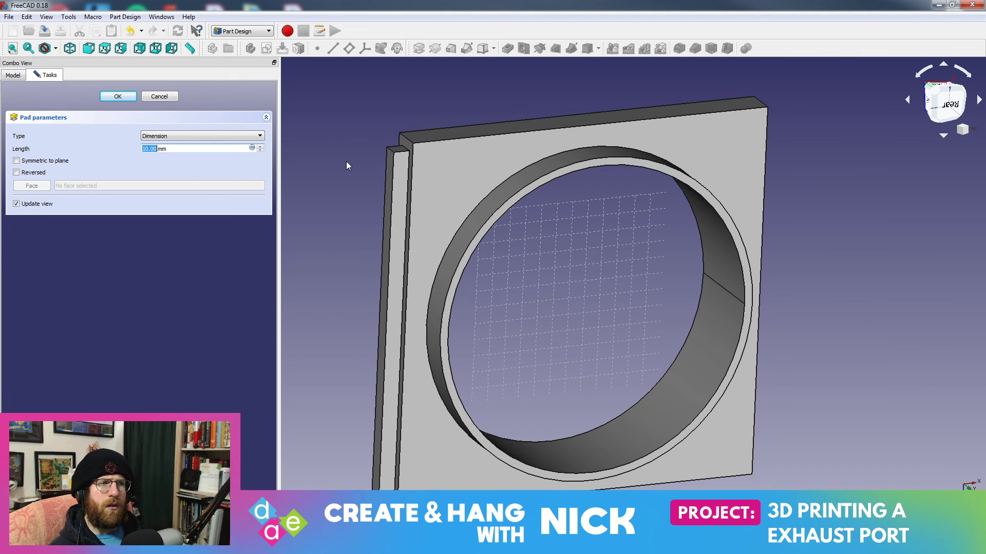
{"action": "left_click", "coordinate": [34, 173]}
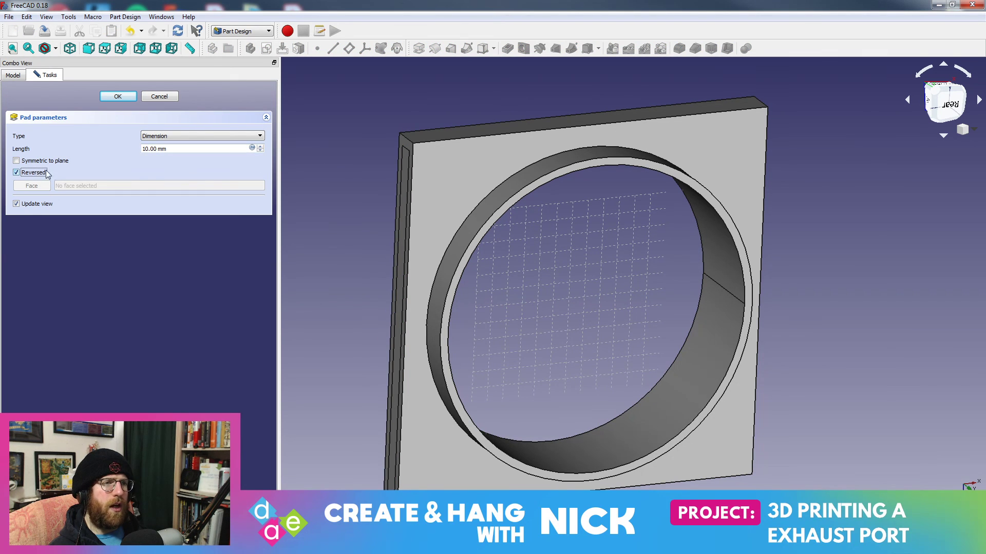
{"action": "left_click_drag", "start_coordinate": [158, 147], "coordinate": [128, 149]}
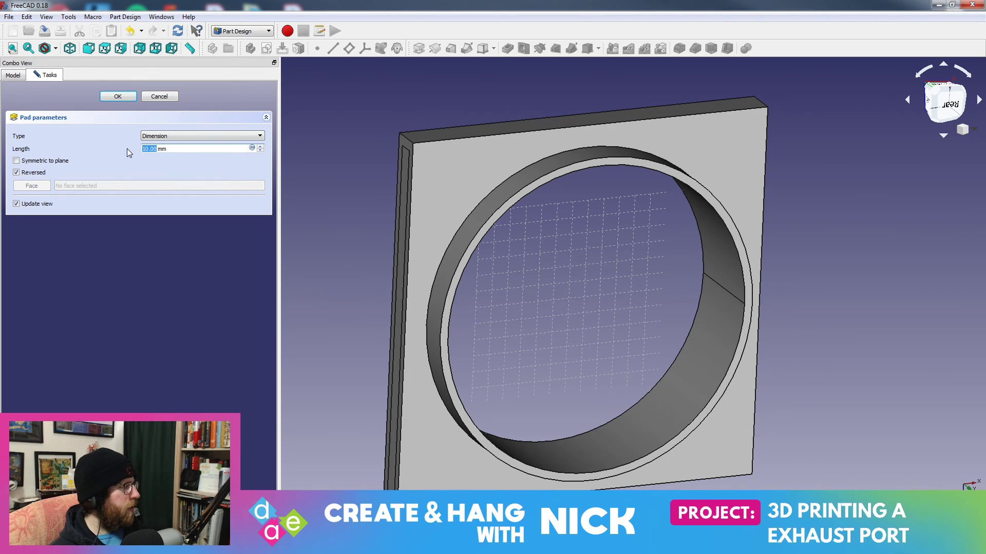
{"action": "type", "text": "22"}
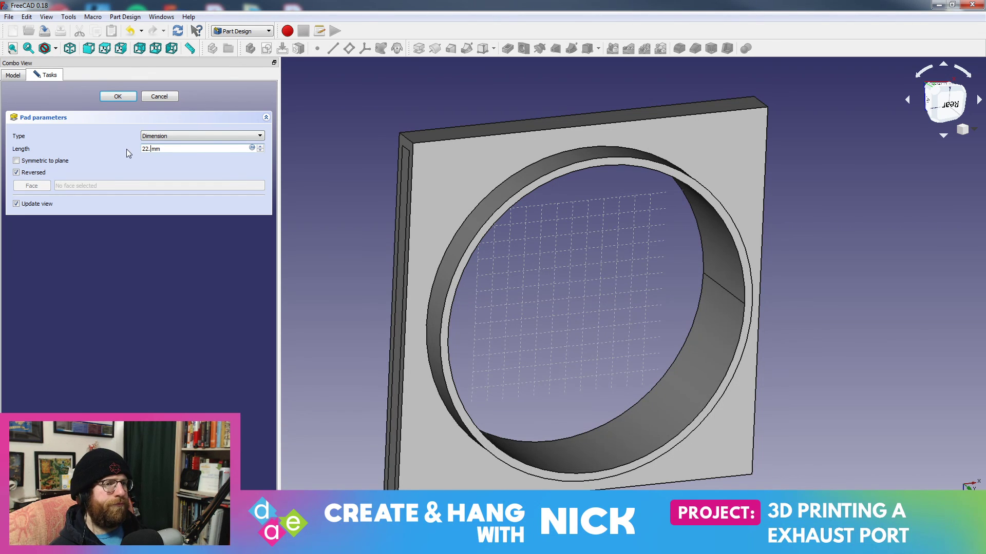
{"action": "type", "text": "2."}
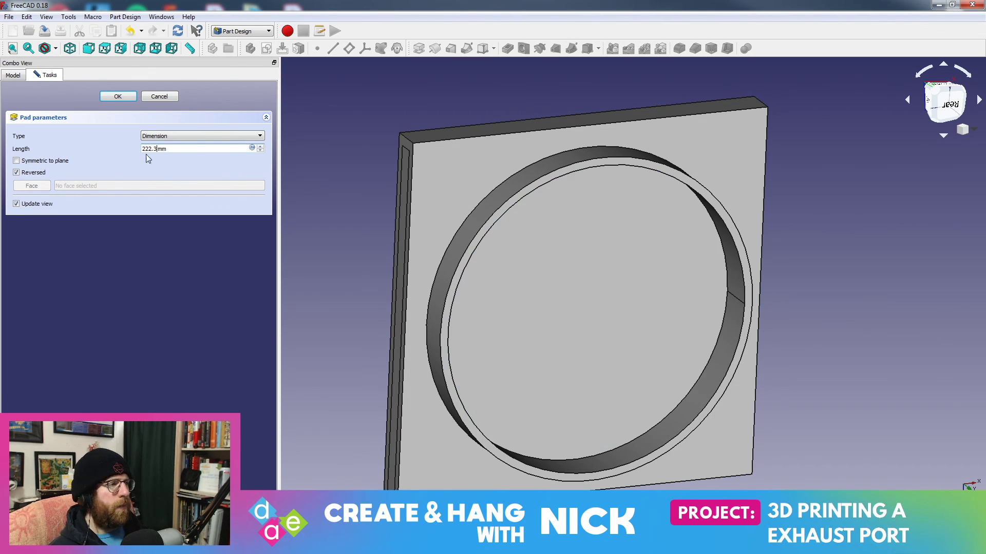
{"action": "left_click", "coordinate": [118, 97]}
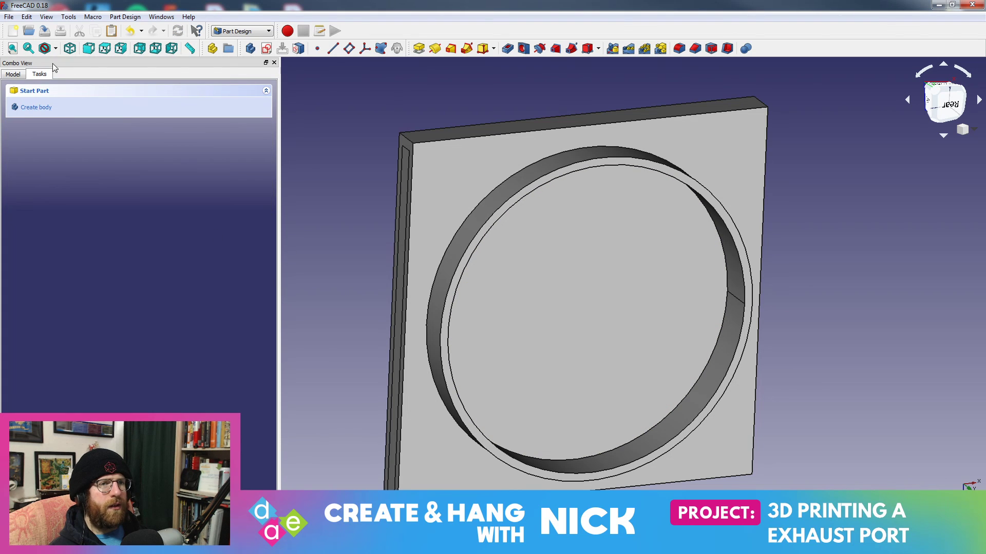
- Switch the model display to wireframe and examine Body001 with its origin, new pad and Door Opening001 sketch
{"action": "left_click", "coordinate": [13, 74]}
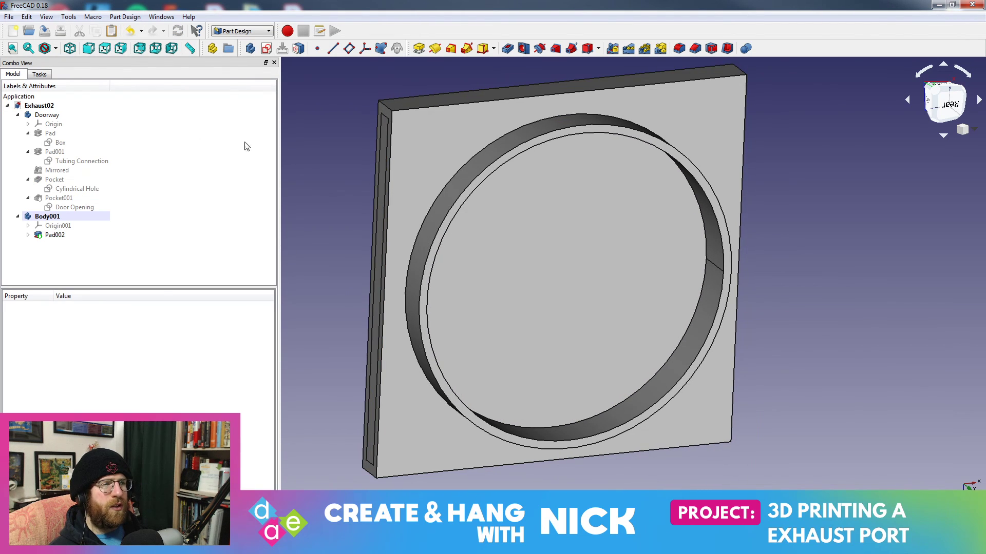
{"action": "left_click", "coordinate": [46, 17]}
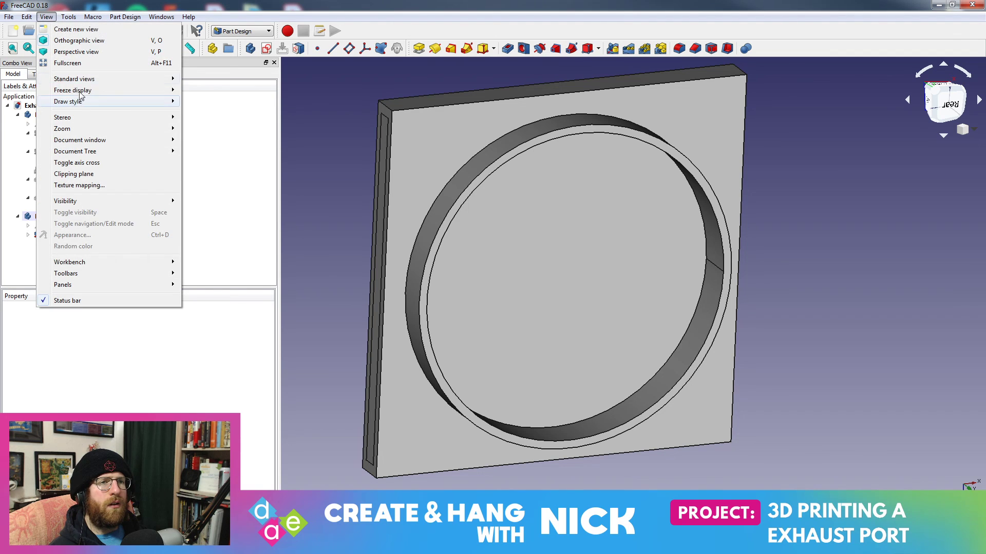
{"action": "mouse_move", "coordinate": [86, 105]}
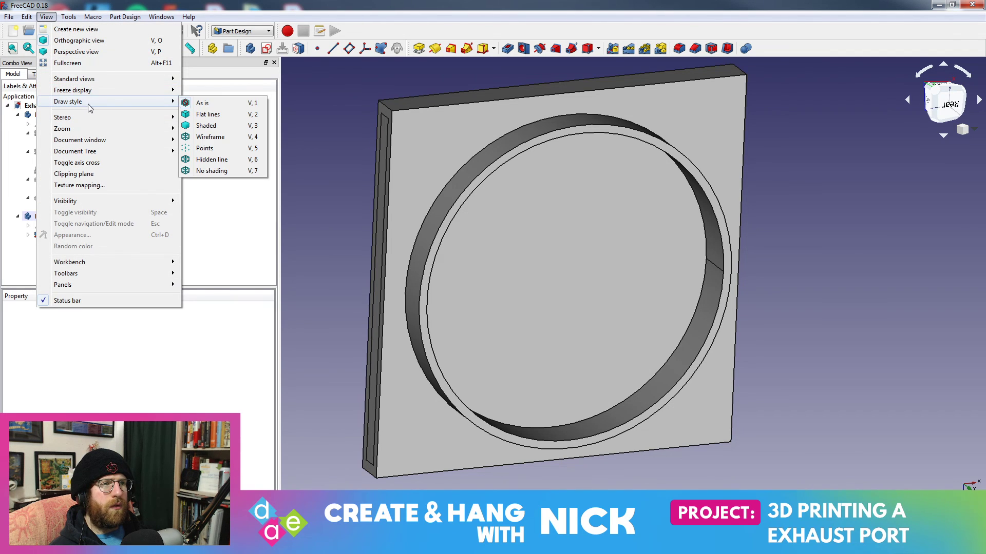
{"action": "left_click", "coordinate": [244, 126]}
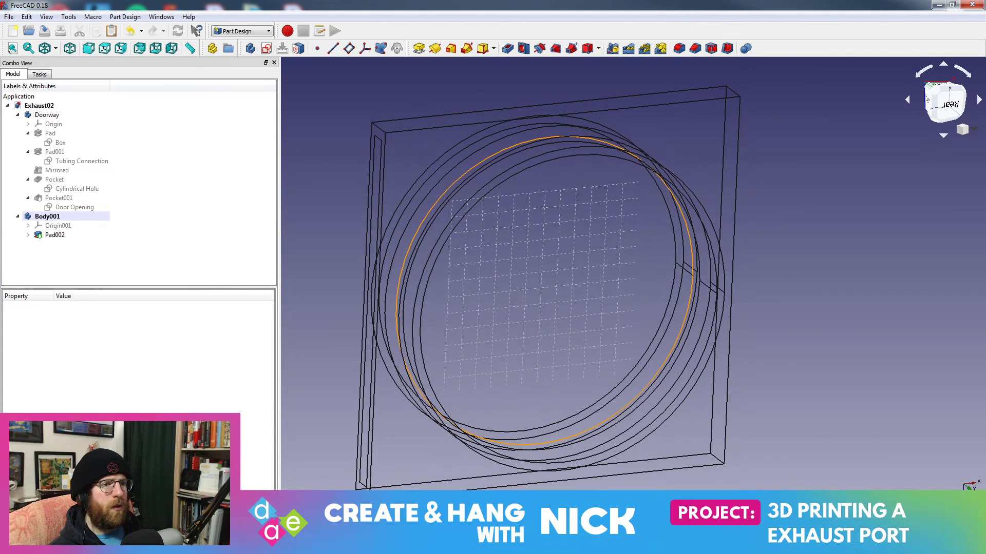
{"action": "left_click", "coordinate": [43, 218]}
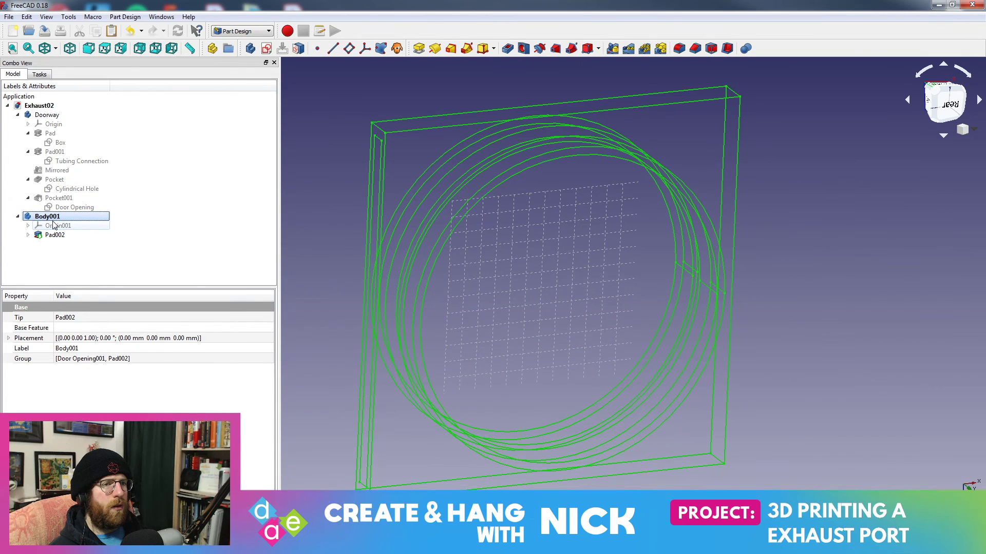
{"action": "scroll", "coordinate": [716, 208], "scroll_direction": "down", "scroll_amount": 4}
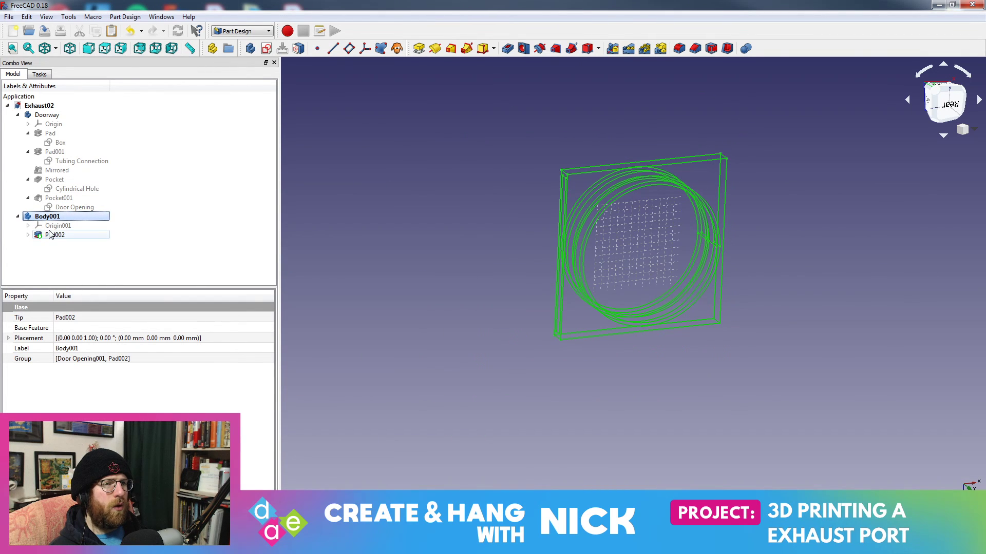
{"action": "left_click", "coordinate": [28, 235]}
{"action": "left_click", "coordinate": [52, 235]}
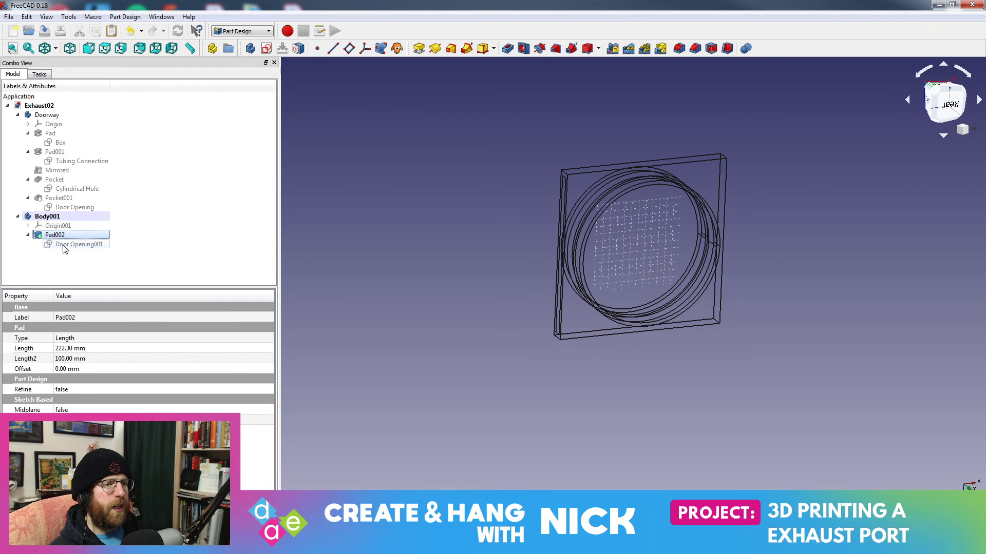
{"action": "left_click", "coordinate": [63, 246]}
{"action": "left_click", "coordinate": [64, 227]}
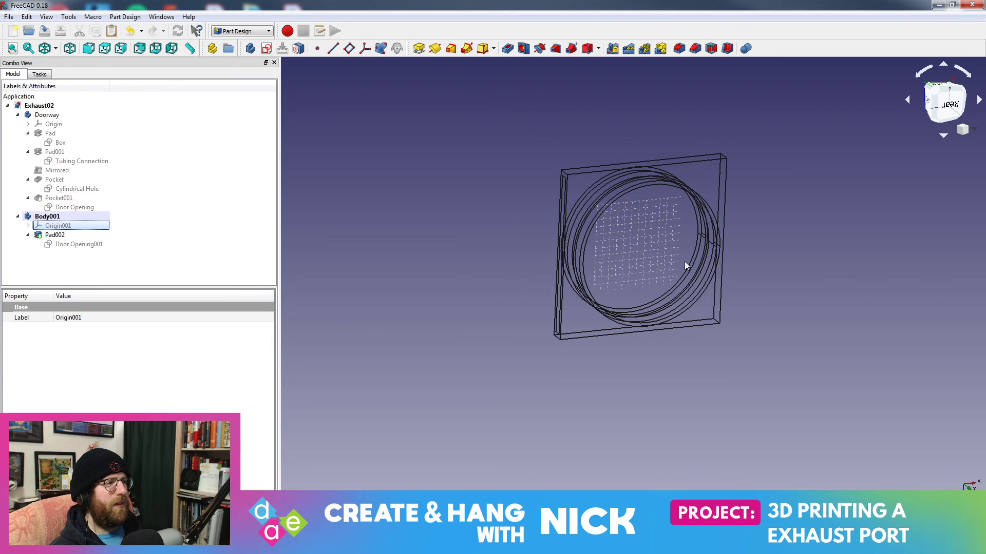
{"action": "scroll", "coordinate": [685, 262], "scroll_direction": "up", "scroll_amount": 3}
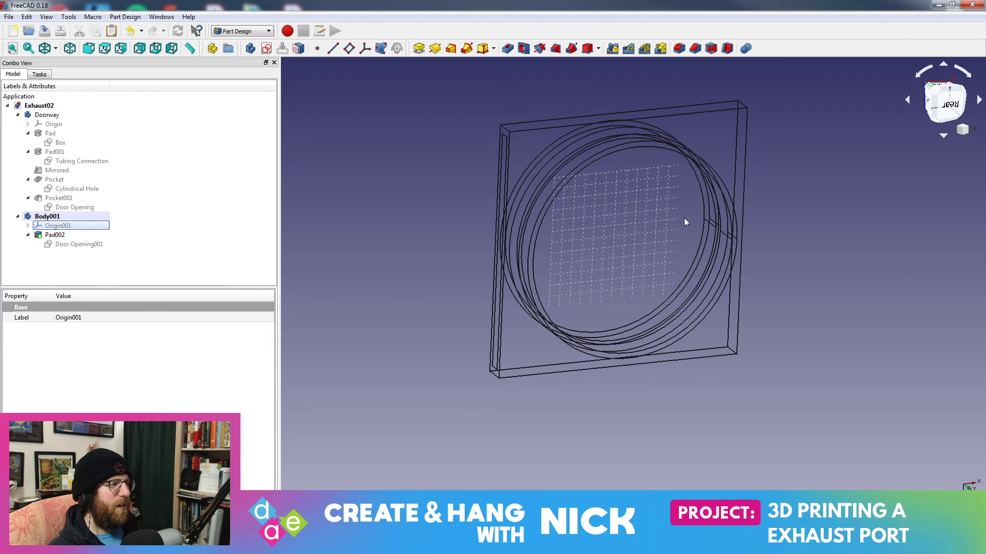
- Hide the Doorway body and collapse its feature list in the model tree
{"action": "left_click", "coordinate": [57, 116]}
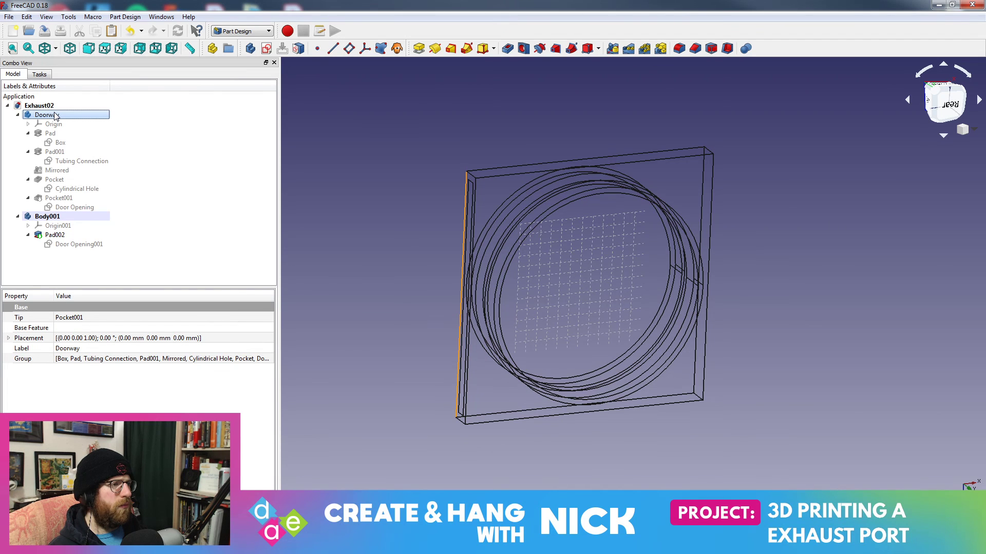
{"action": "key", "text": "space"}
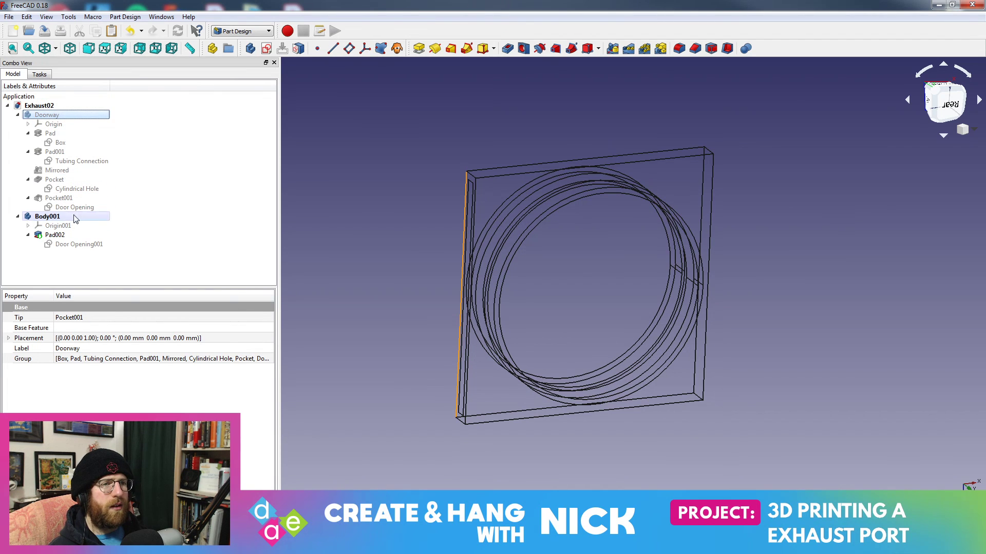
{"action": "middle_click_drag", "start_coordinate": [332, 214], "coordinate": [294, 187]}
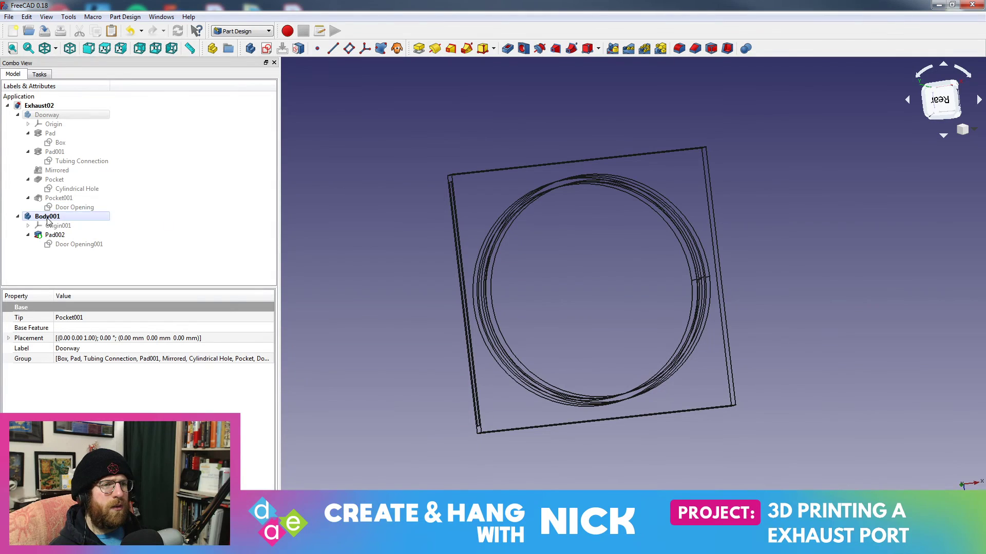
{"action": "left_click", "coordinate": [47, 116]}
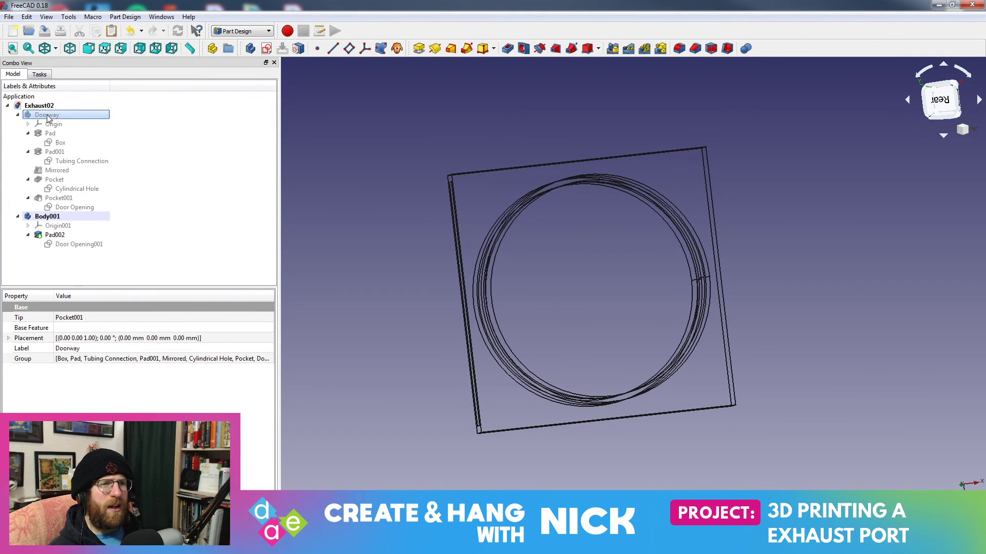
{"action": "key", "text": "Left"}
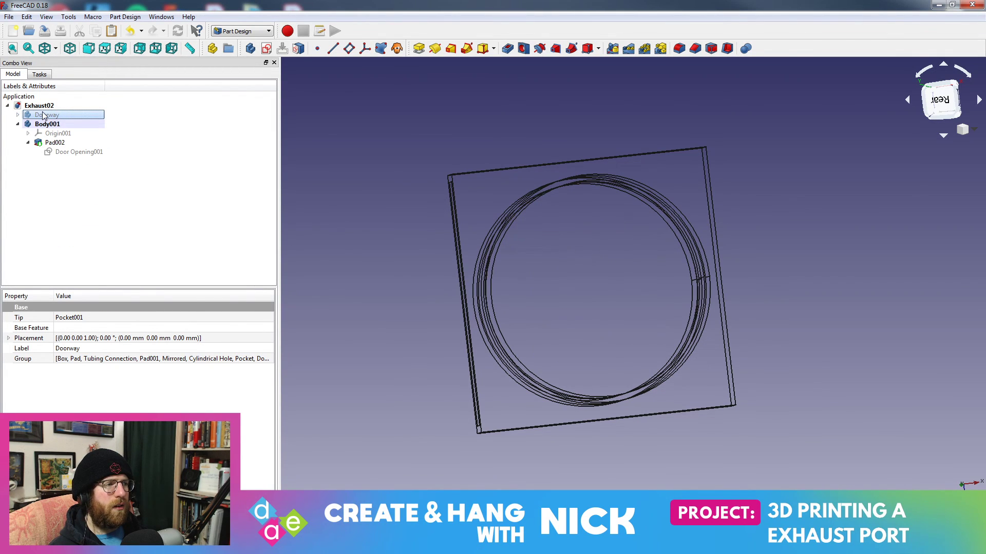
{"action": "key", "text": "space"}
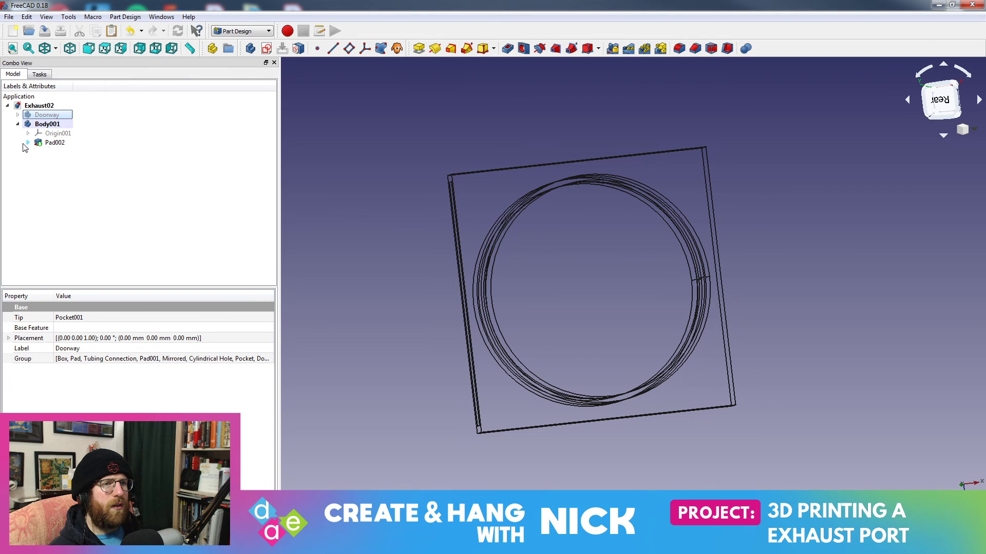
- Open Pad002's parameters and leave them unchanged, and switch Body001's visibility off and back on
{"action": "double_click", "coordinate": [54, 143]}
{"action": "left_click", "coordinate": [173, 98]}
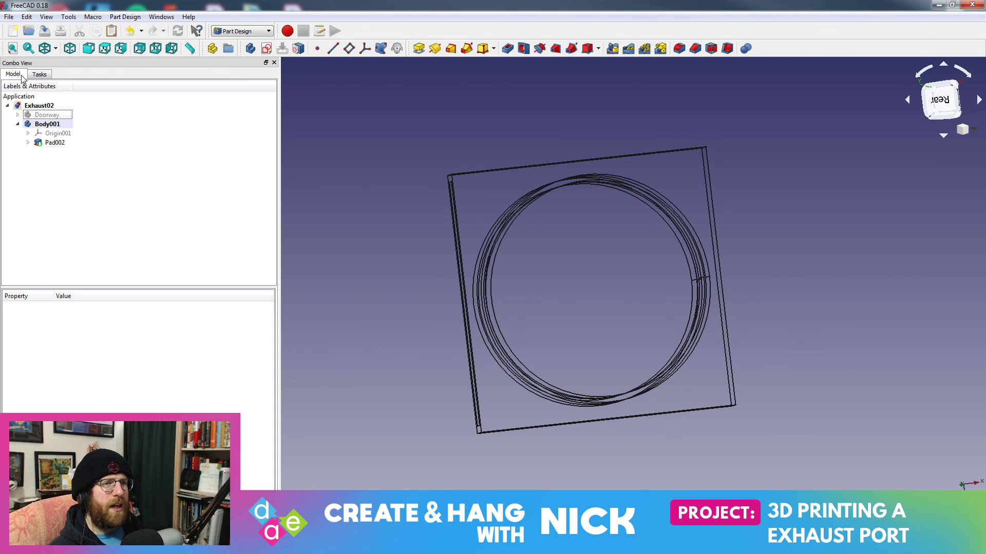
{"action": "left_click", "coordinate": [65, 127]}
{"action": "key", "text": "space"}
{"action": "key", "text": "space"}
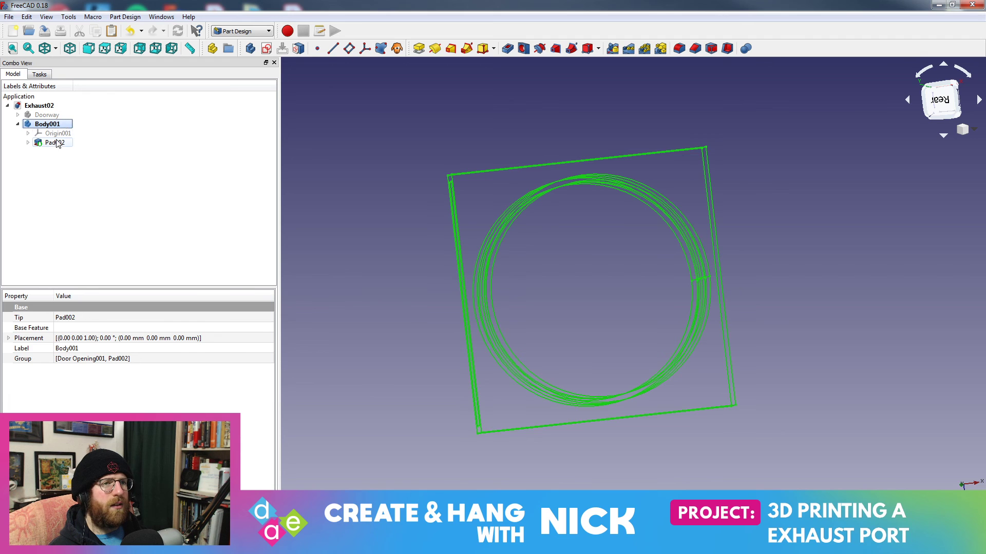
- Switch Pad002 off and back on and examine its wireframe from an angled view
{"action": "left_click", "coordinate": [40, 146]}
{"action": "left_click", "coordinate": [28, 143]}
{"action": "left_click", "coordinate": [77, 152]}
{"action": "left_click", "coordinate": [71, 145]}
{"action": "key", "text": "space"}
{"action": "key", "text": "space"}
{"action": "middle_click_drag", "start_coordinate": [545, 229], "coordinate": [931, 98]}
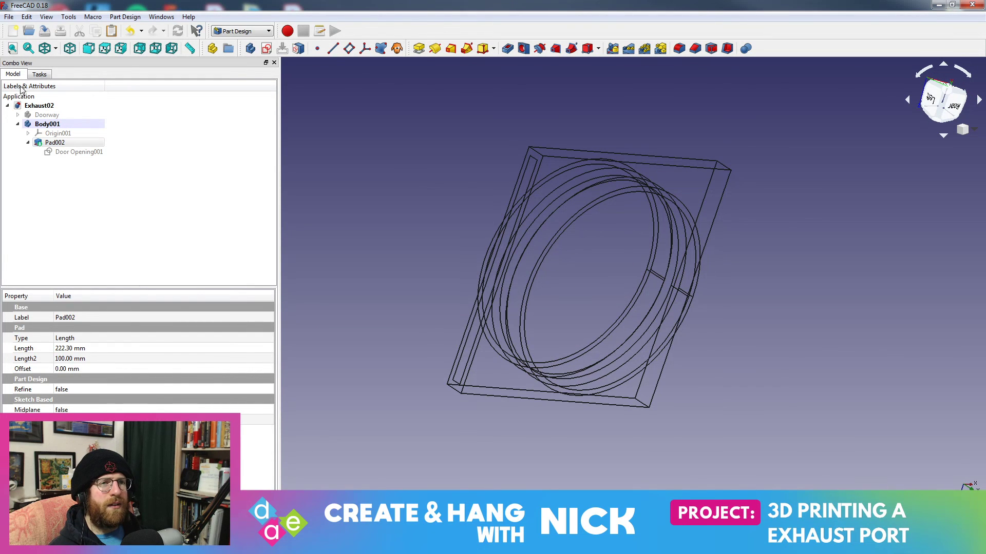
- Return the draw style to As is and check the side opening of the solid
{"action": "left_click", "coordinate": [50, 17]}
{"action": "mouse_move", "coordinate": [116, 103]}
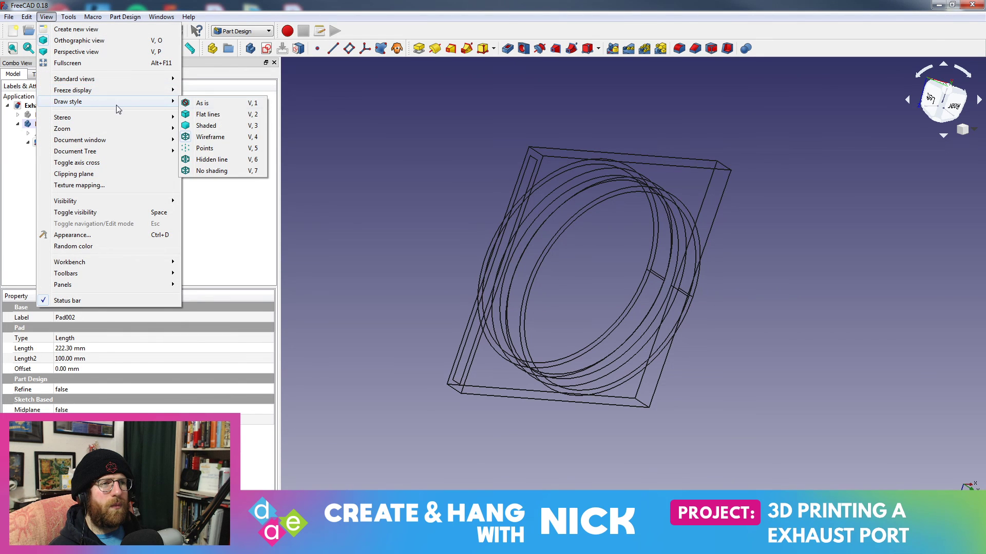
{"action": "left_click", "coordinate": [218, 106]}
{"action": "mouse_move", "coordinate": [645, 236]}
{"action": "middle_mouse_down"}
{"action": "mouse_move", "coordinate": [504, 187]}
{"action": "mouse_move", "coordinate": [501, 156]}
{"action": "middle_mouse_up"}
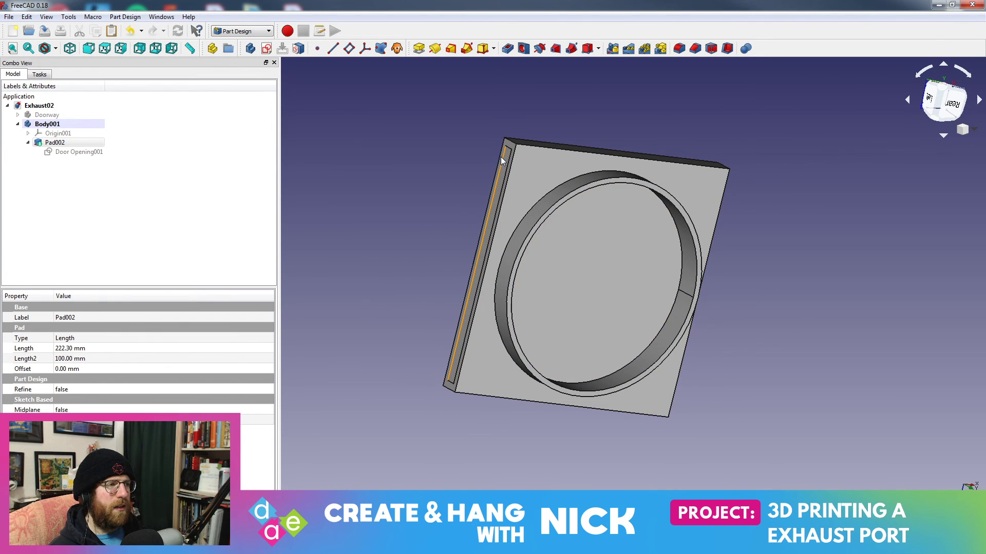
{"action": "middle_click_drag", "start_coordinate": [308, 211], "coordinate": [451, 261]}
- Make the Door Opening001 sketch, the Pocket001 feature, the Door Opening sketch and the Doorway body visible
{"action": "left_click", "coordinate": [68, 152]}
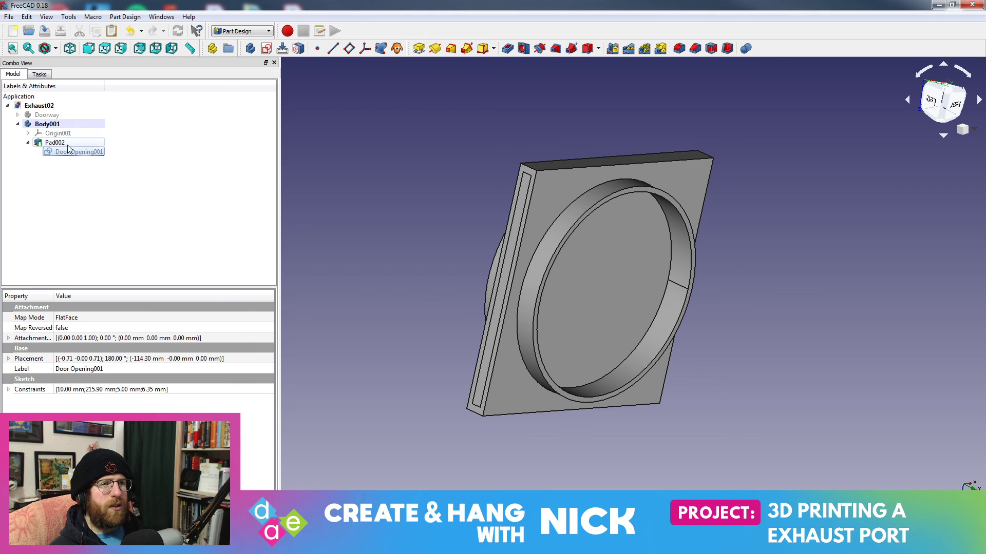
{"action": "left_click", "coordinate": [54, 142]}
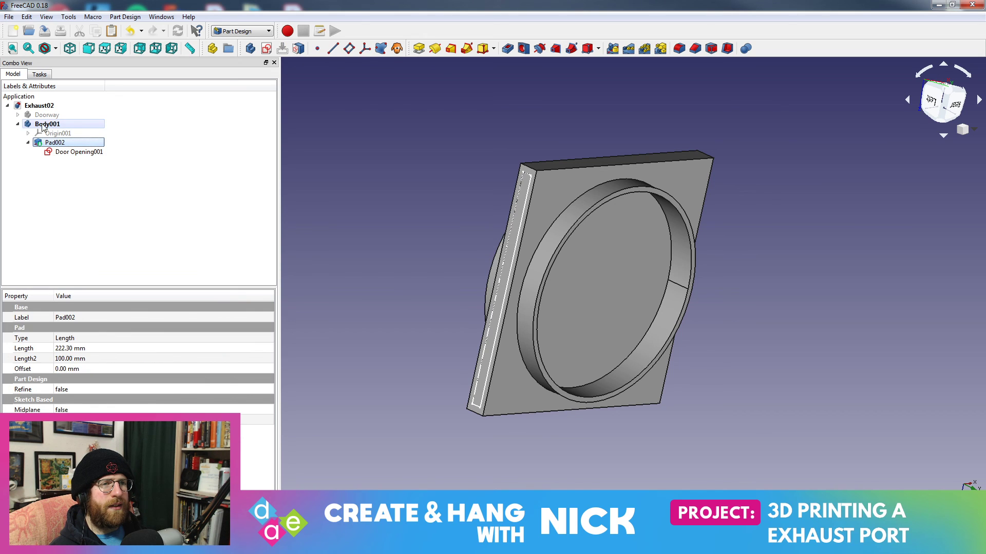
{"action": "left_click", "coordinate": [18, 114]}
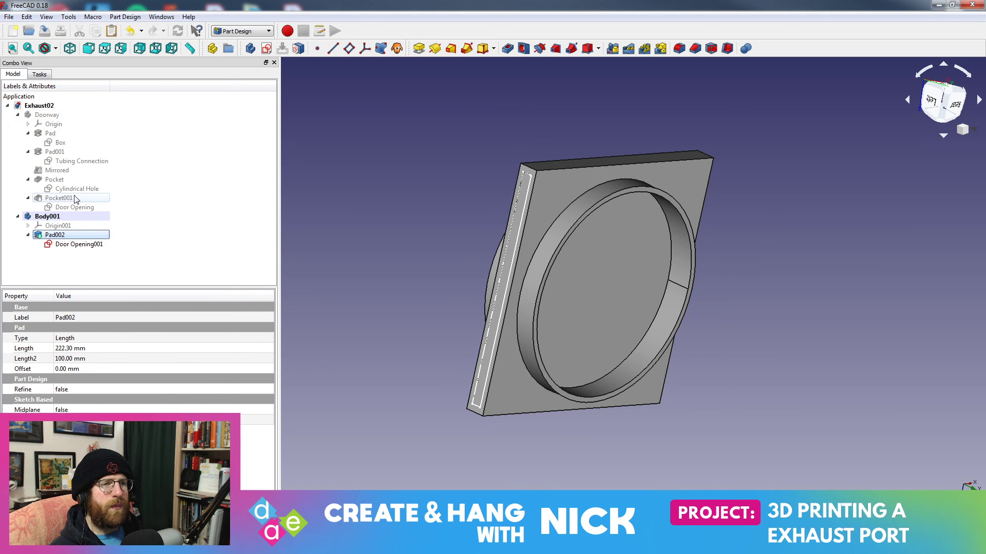
{"action": "left_click", "coordinate": [66, 199]}
{"action": "key", "text": "space"}
{"action": "left_click", "coordinate": [76, 206]}
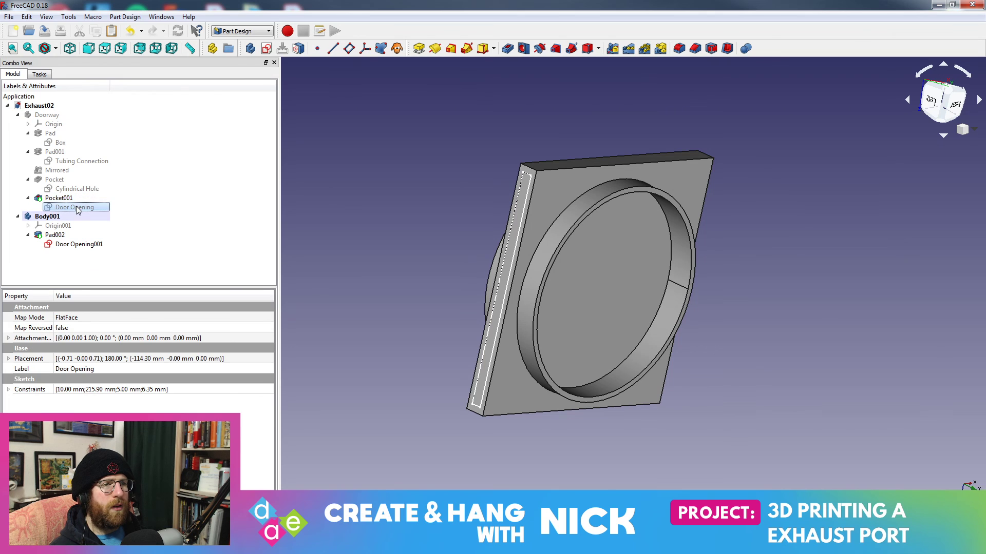
{"action": "key", "text": "space"}
{"action": "left_click", "coordinate": [51, 116]}
{"action": "key", "text": "space"}
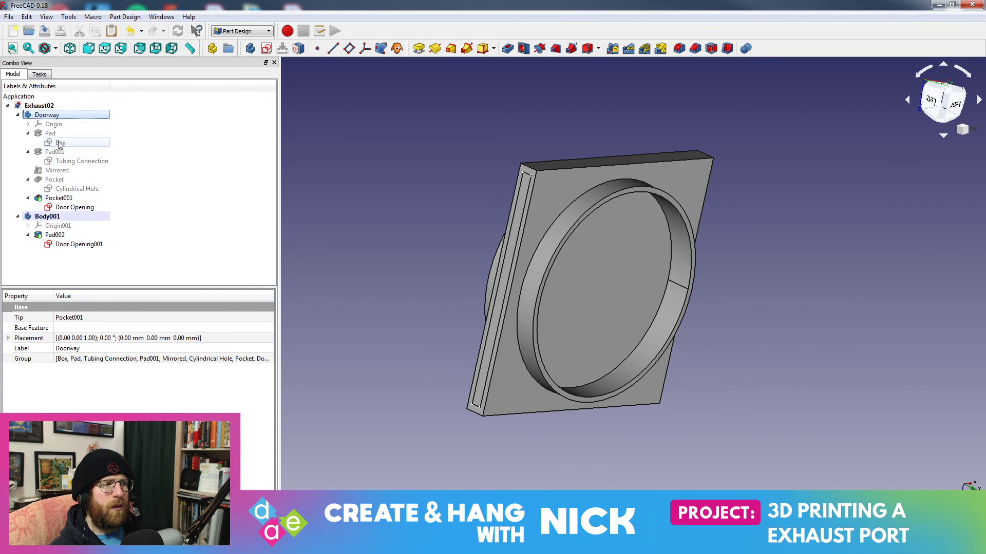
- Hide Body001 and display the Doorway body with its Pocket001 feature on its own
{"action": "left_click", "coordinate": [65, 198]}
{"action": "left_click", "coordinate": [49, 216]}
{"action": "key", "text": "space"}
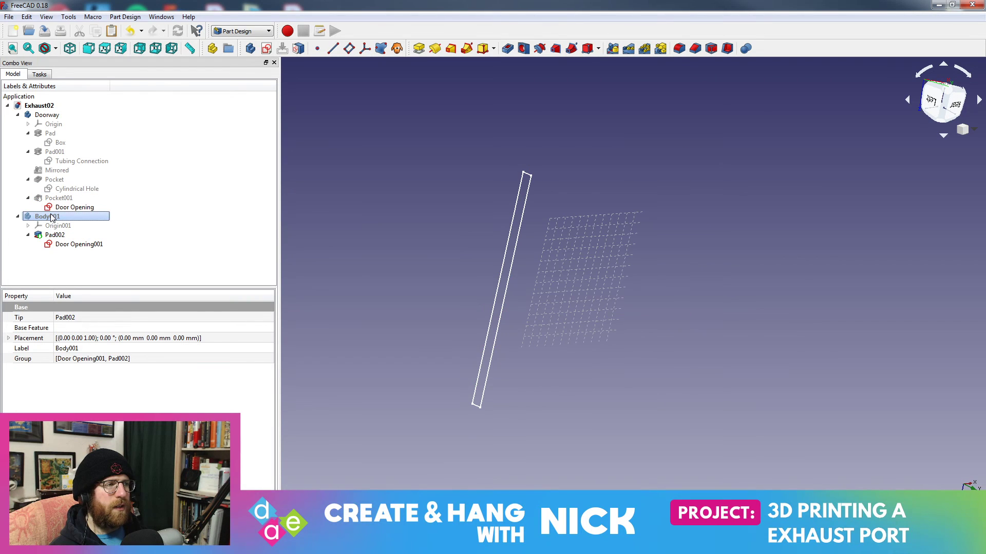
{"action": "left_click", "coordinate": [65, 199]}
{"action": "key", "text": "space"}
{"action": "middle_click_drag", "start_coordinate": [514, 287], "coordinate": [513, 266]}
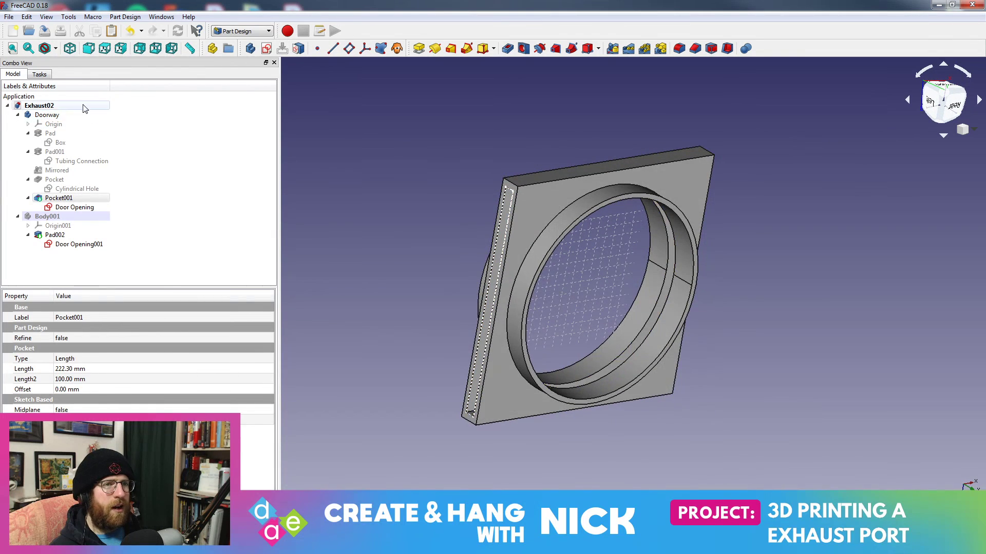
- Hide the Doorway body, show Body001 in its place and examine the solid from the side
{"action": "left_click", "coordinate": [55, 115]}
{"action": "key", "text": "space"}
{"action": "left_click", "coordinate": [56, 217]}
{"action": "key", "text": "space"}
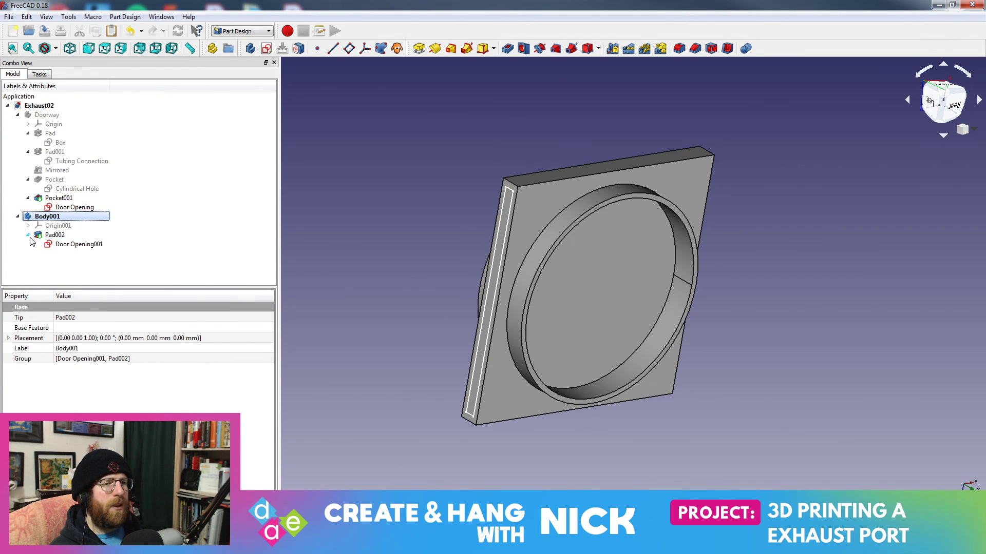
{"action": "middle_click_drag", "start_coordinate": [452, 267], "coordinate": [482, 292]}
- Delete the Door Opening001 sketch, the Pad002 feature and Body001
{"action": "left_click", "coordinate": [67, 238]}
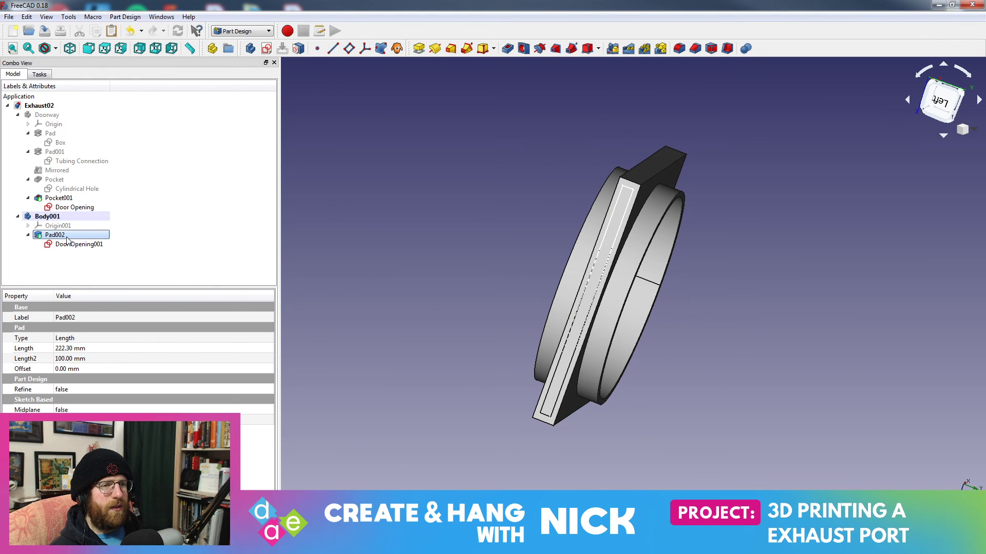
{"action": "left_click", "coordinate": [65, 245]}
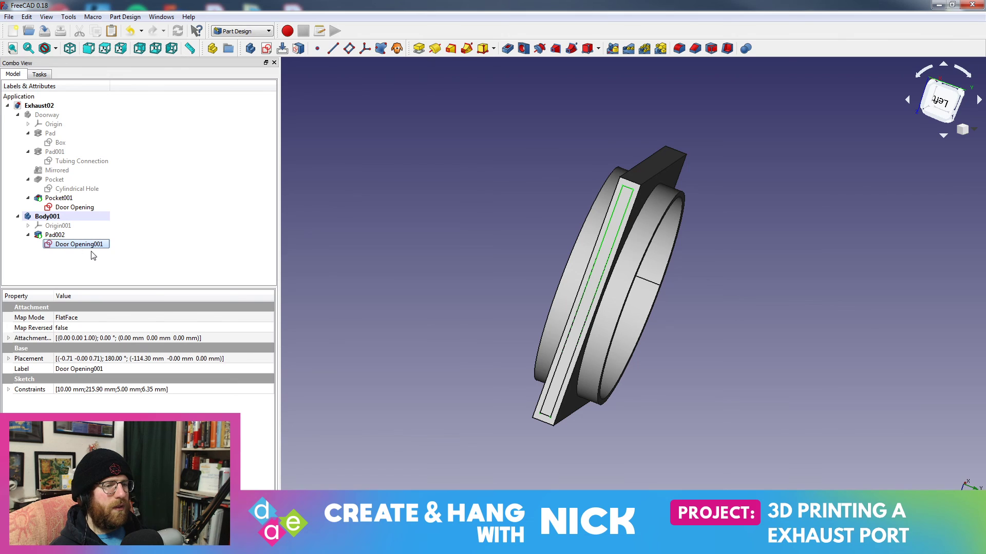
{"action": "key", "text": "Delete"}
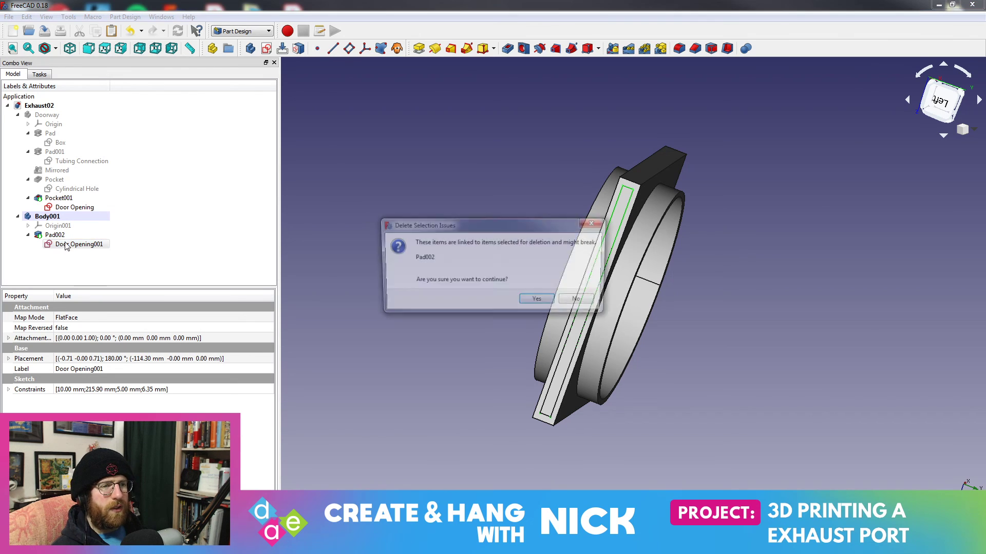
{"action": "left_click", "coordinate": [537, 300]}
{"action": "left_click", "coordinate": [56, 235]}
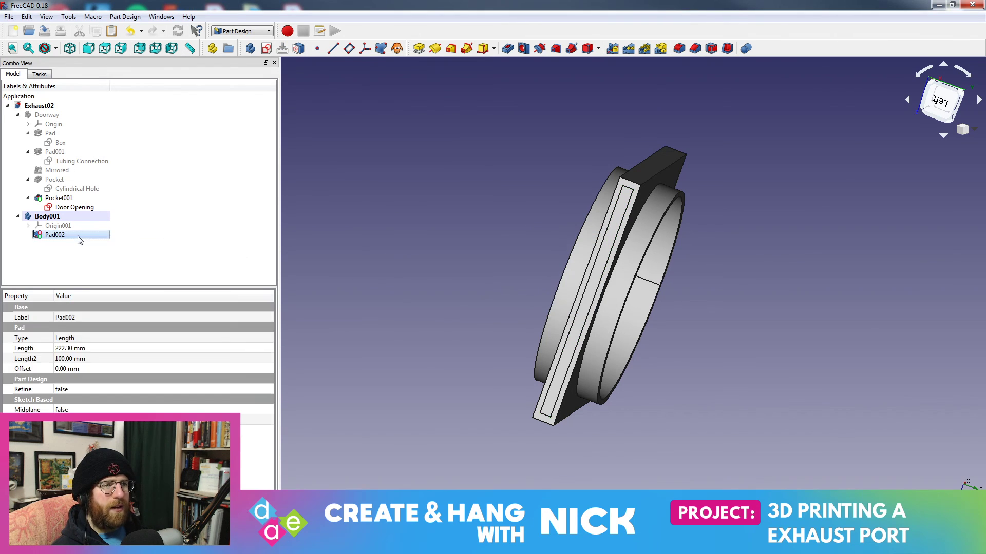
{"action": "key", "text": "Delete"}
{"action": "left_click", "coordinate": [49, 219]}
{"action": "key", "text": "Delete"}
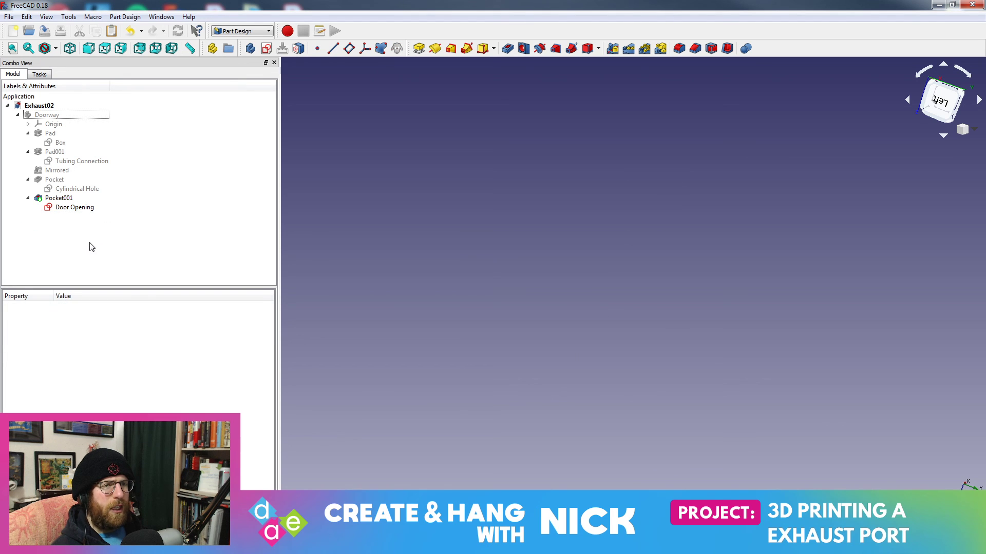
- Create a new body and place a copy of the Door Opening sketch, without its dependencies, inside it
{"action": "left_click", "coordinate": [250, 48]}
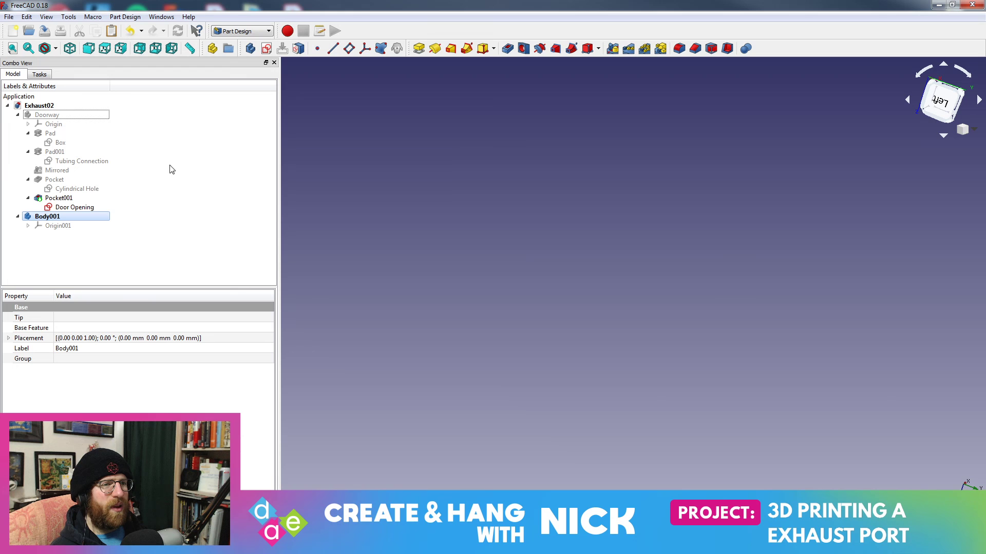
{"action": "left_click", "coordinate": [62, 208]}
{"action": "right_click", "coordinate": [68, 210]}
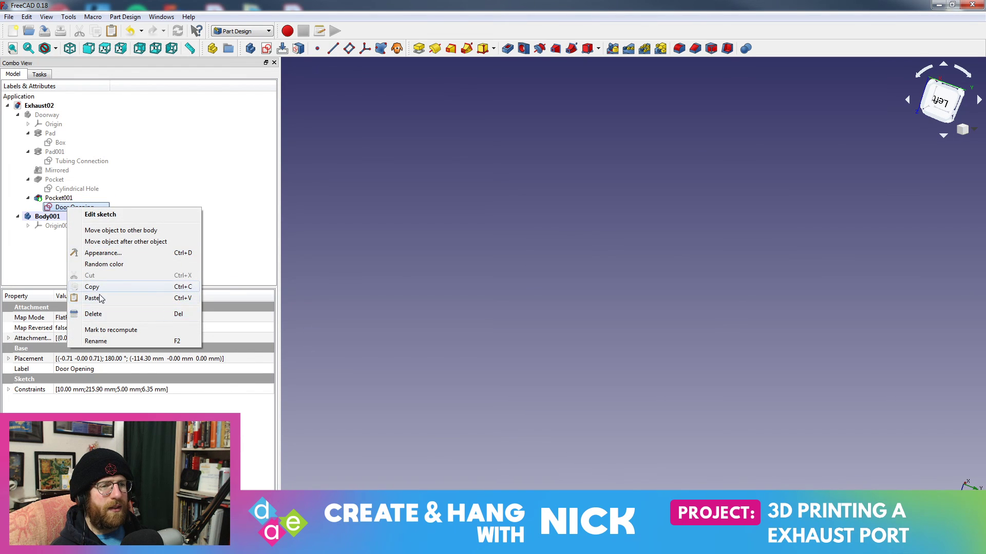
{"action": "left_click", "coordinate": [98, 287]}
{"action": "left_click", "coordinate": [572, 285]}
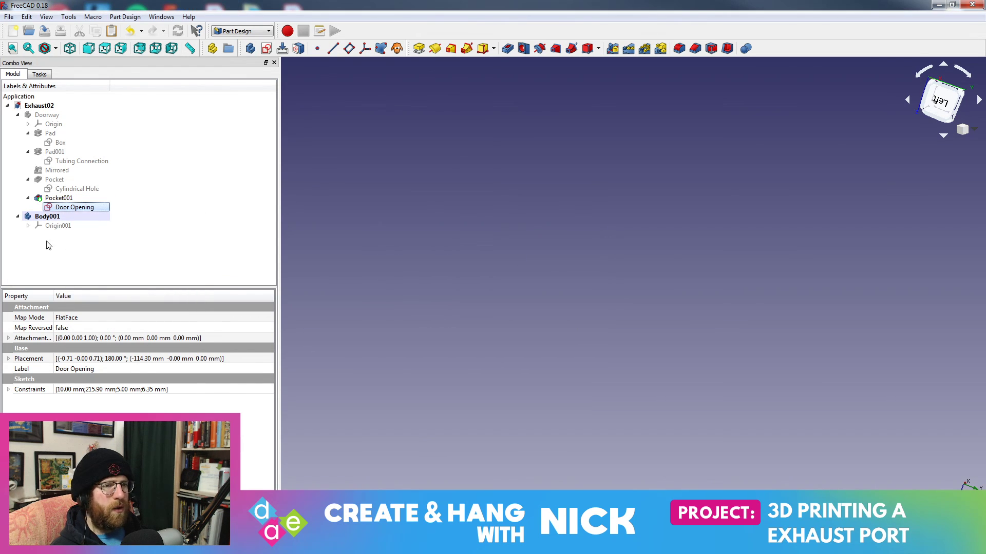
{"action": "left_click", "coordinate": [51, 217]}
{"action": "key", "text": "ctrl+v"}
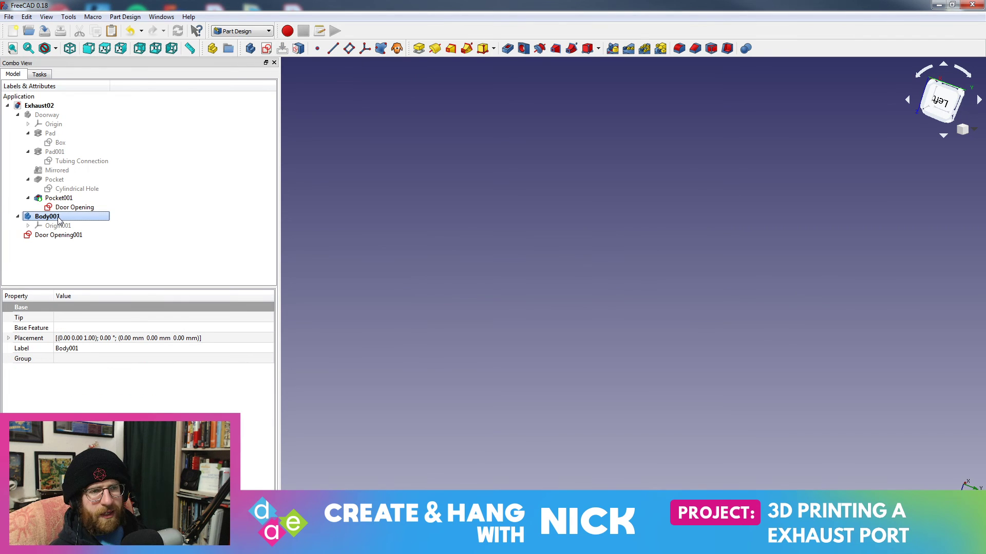
{"action": "left_click", "coordinate": [60, 236]}
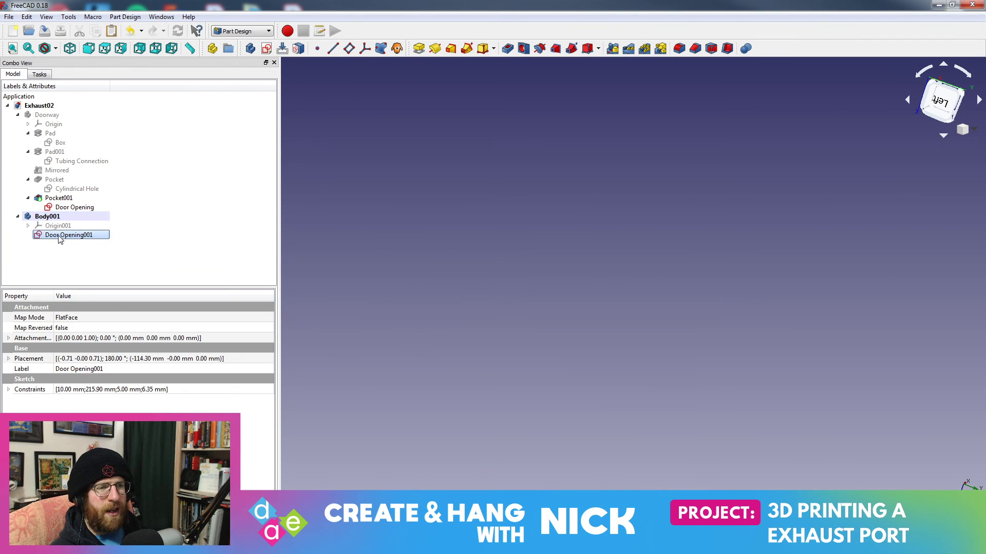
- Open the copied Door Opening001 sketch, inspect its outline and constraints from an angle, and close it
{"action": "double_click", "coordinate": [58, 236]}
{"action": "scroll", "coordinate": [605, 309], "scroll_direction": "down", "scroll_amount": 4}
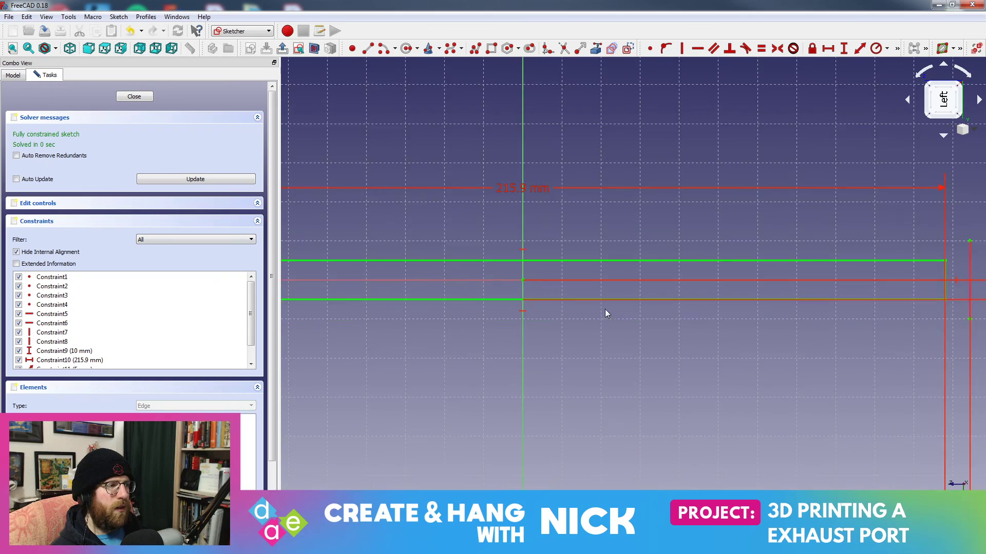
{"action": "scroll", "coordinate": [639, 313], "scroll_direction": "up", "scroll_amount": 3}
{"action": "mouse_move", "coordinate": [753, 285]}
{"action": "middle_mouse_down"}
{"action": "mouse_move", "coordinate": [546, 235]}
{"action": "mouse_move", "coordinate": [565, 278]}
{"action": "mouse_move", "coordinate": [653, 283]}
{"action": "mouse_move", "coordinate": [612, 302]}
{"action": "middle_mouse_up"}
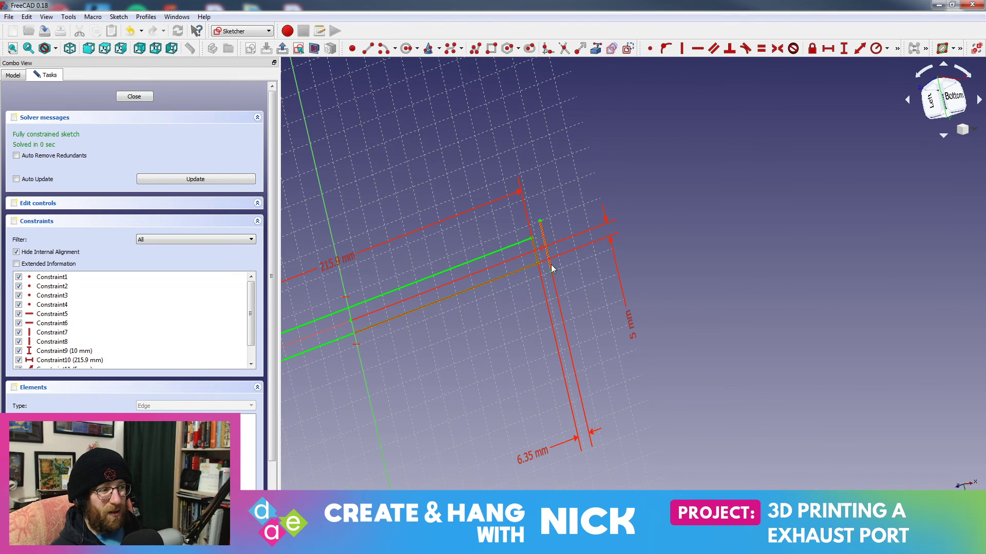
{"action": "mouse_move", "coordinate": [543, 211]}
{"action": "middle_mouse_down"}
{"action": "mouse_move", "coordinate": [603, 201]}
{"action": "mouse_move", "coordinate": [587, 181]}
{"action": "mouse_move", "coordinate": [596, 201]}
{"action": "middle_mouse_up"}
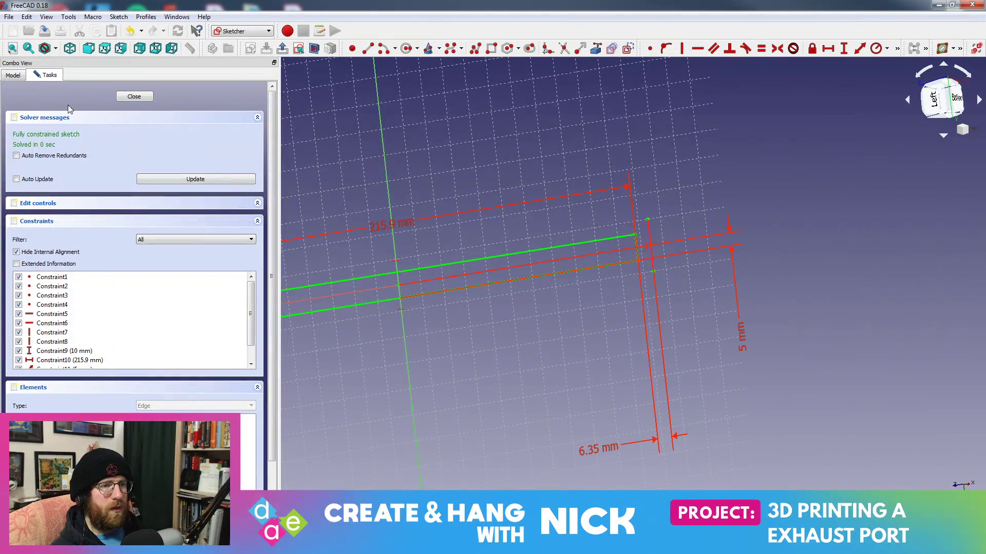
{"action": "left_click", "coordinate": [13, 74]}
{"action": "left_click", "coordinate": [49, 74]}
{"action": "left_click", "coordinate": [13, 75]}
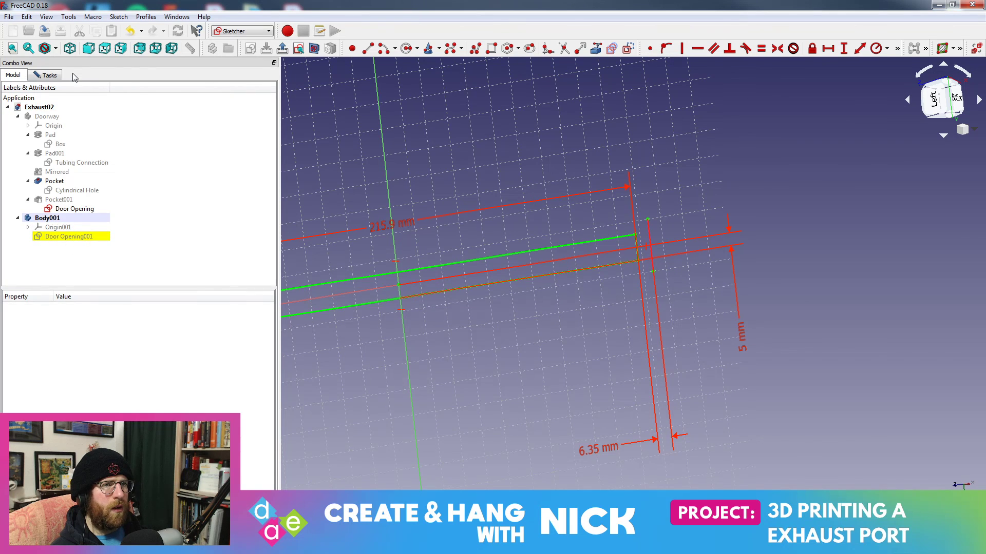
{"action": "left_click", "coordinate": [49, 75]}
{"action": "left_click", "coordinate": [134, 96]}
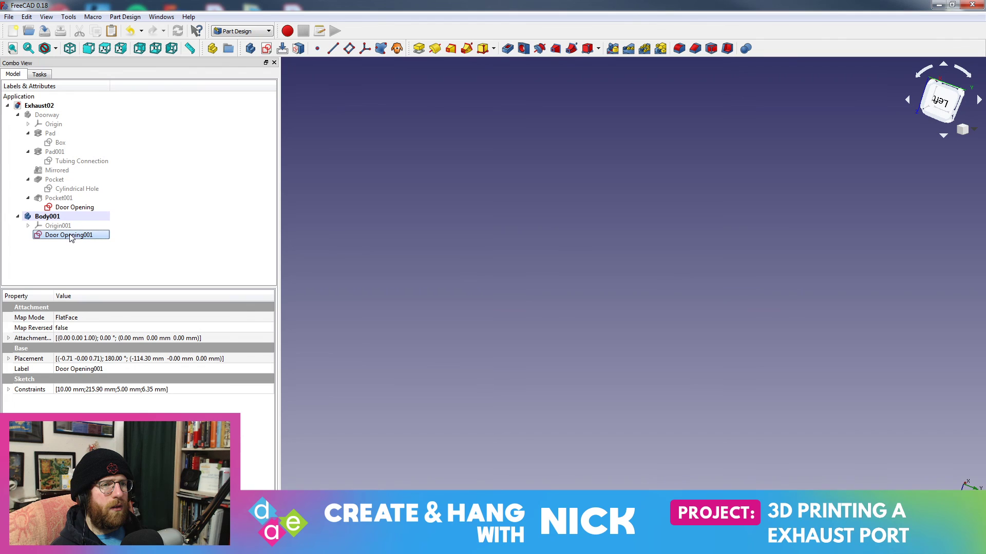
- Pad the Door Opening001 sketch in the new body to a length of 222.3 mm
{"action": "left_click", "coordinate": [49, 75]}
{"action": "left_click", "coordinate": [38, 106]}
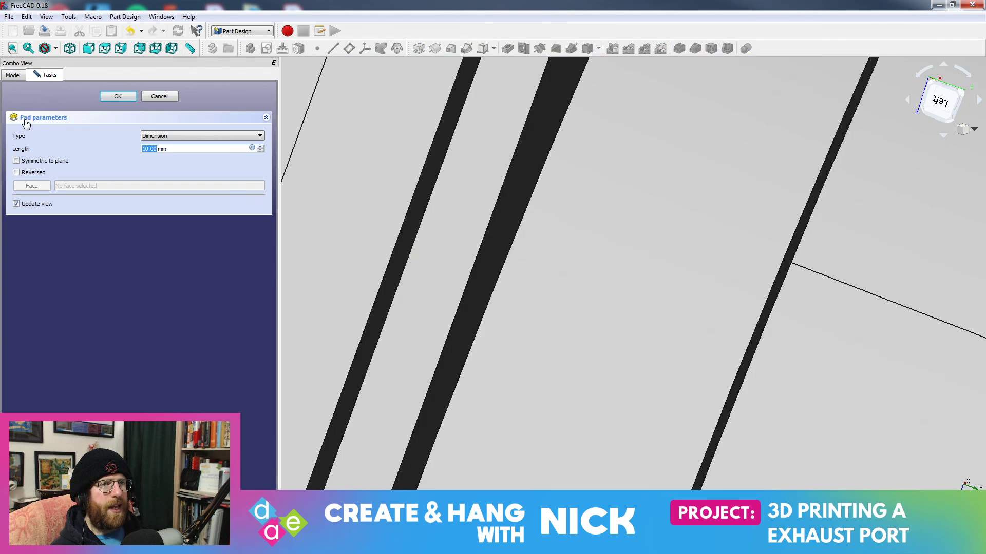
{"action": "type", "text": "22"}
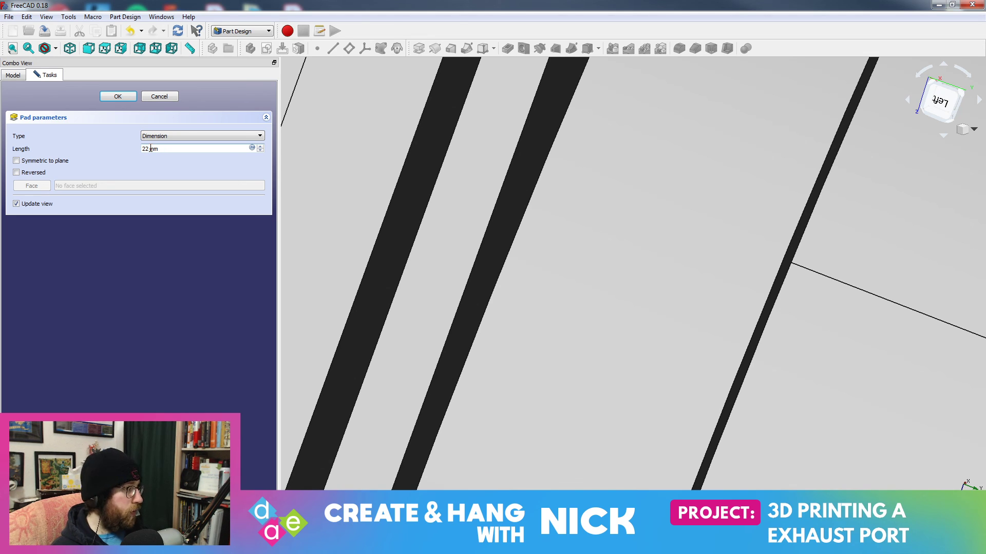
{"action": "type", "text": "2.3"}
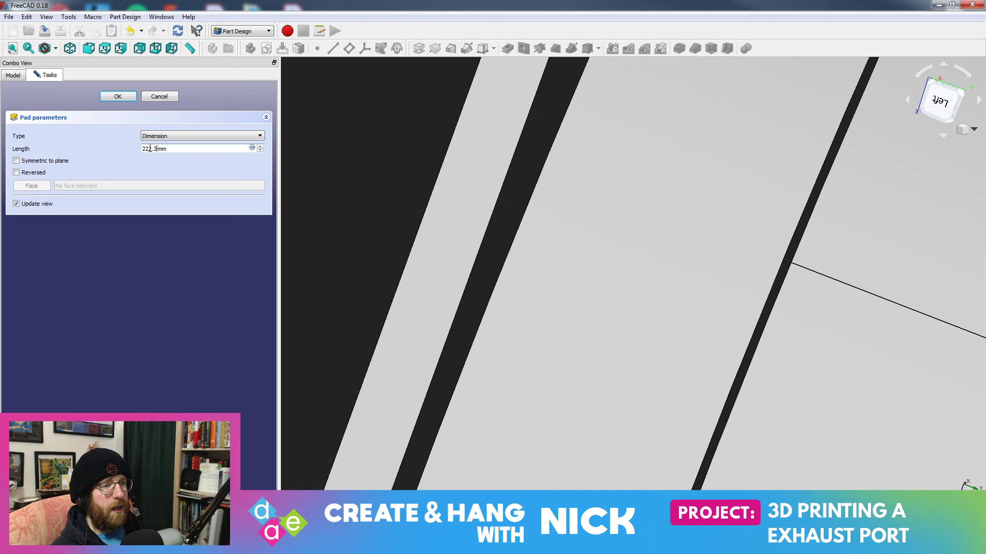
{"action": "left_click", "coordinate": [118, 99]}
{"action": "left_click", "coordinate": [13, 75]}
{"action": "scroll", "coordinate": [635, 270], "scroll_direction": "down", "scroll_amount": 12}
{"action": "middle_click_drag", "start_coordinate": [635, 271], "coordinate": [539, 289]}
{"action": "middle_click_drag", "start_coordinate": [623, 286], "coordinate": [621, 330]}
{"action": "scroll", "coordinate": [621, 335], "scroll_direction": "down", "scroll_amount": 6}
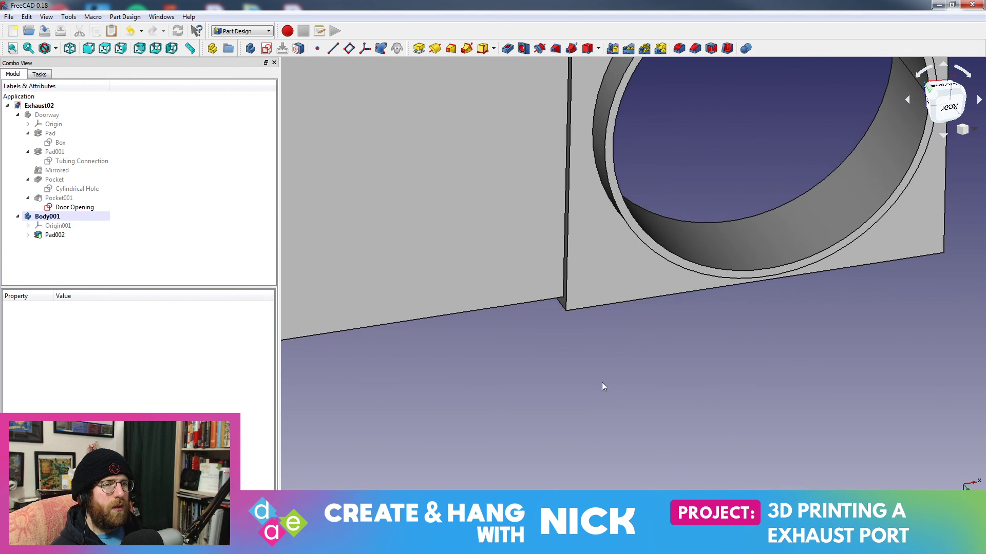
- Open the Door Opening001 sketch beneath Pad002 and examine the constraints and reference edge beside the rectangle's end
{"action": "left_click", "coordinate": [28, 235]}
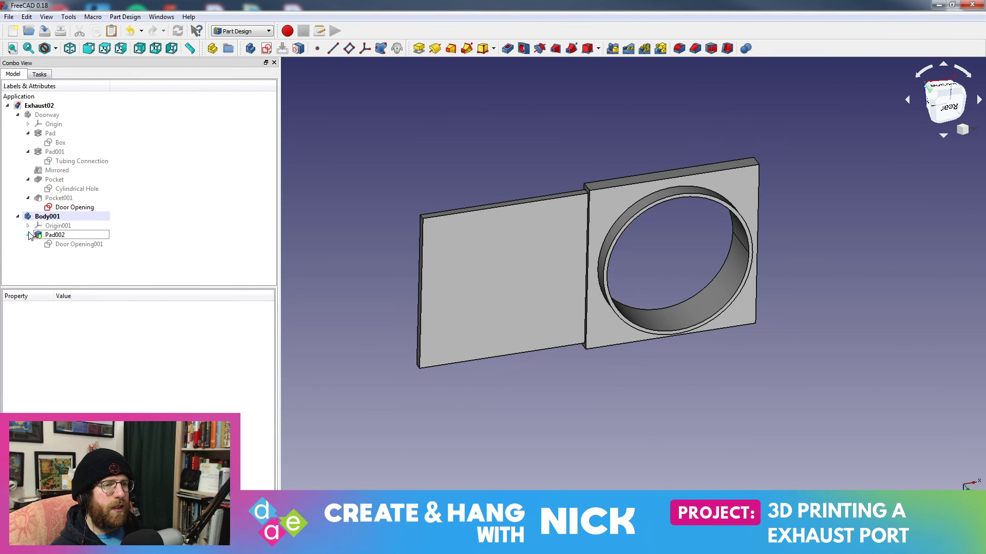
{"action": "left_click", "coordinate": [65, 245]}
{"action": "double_click", "coordinate": [65, 245]}
{"action": "scroll", "coordinate": [882, 338], "scroll_direction": "up", "scroll_amount": 5}
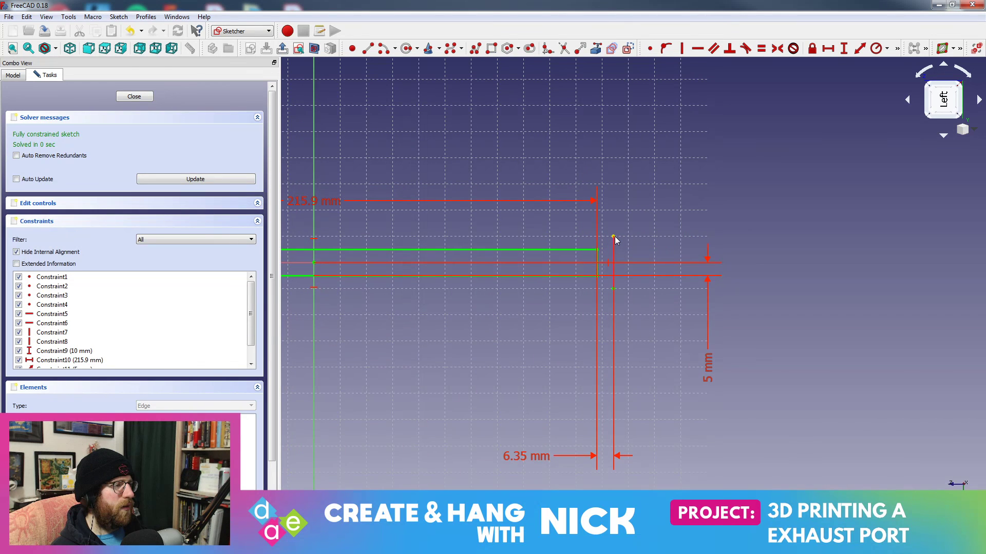
{"action": "left_click", "coordinate": [13, 75]}
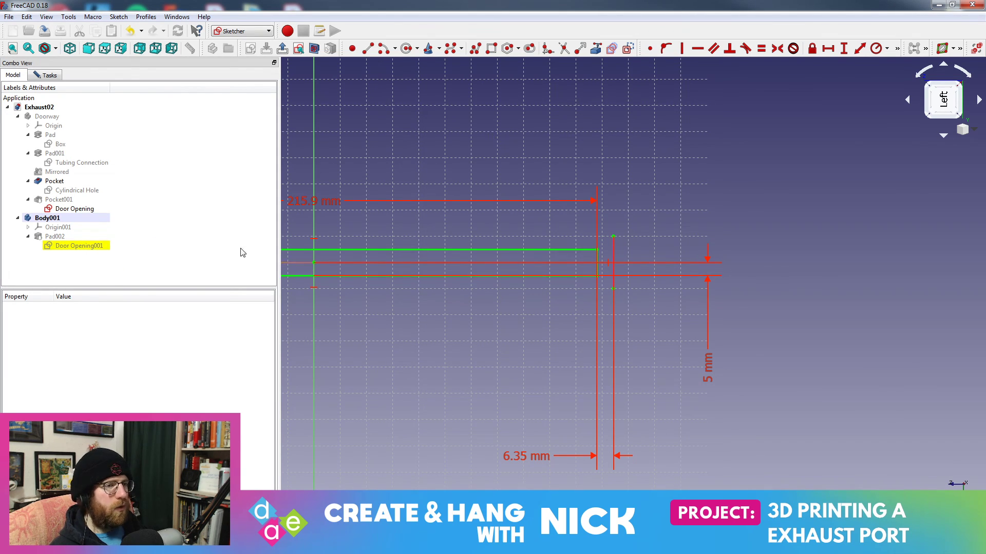
- Try shortening Pad002 and reversing its direction
{"action": "left_click", "coordinate": [44, 232]}
{"action": "double_click", "coordinate": [52, 236]}
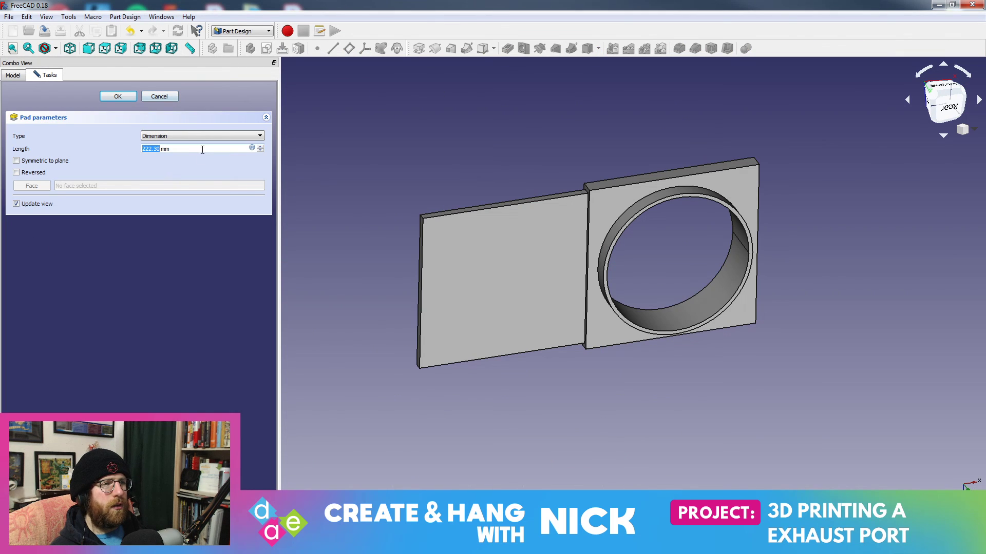
{"action": "left_click_drag", "start_coordinate": [261, 151], "coordinate": [262, 150]}
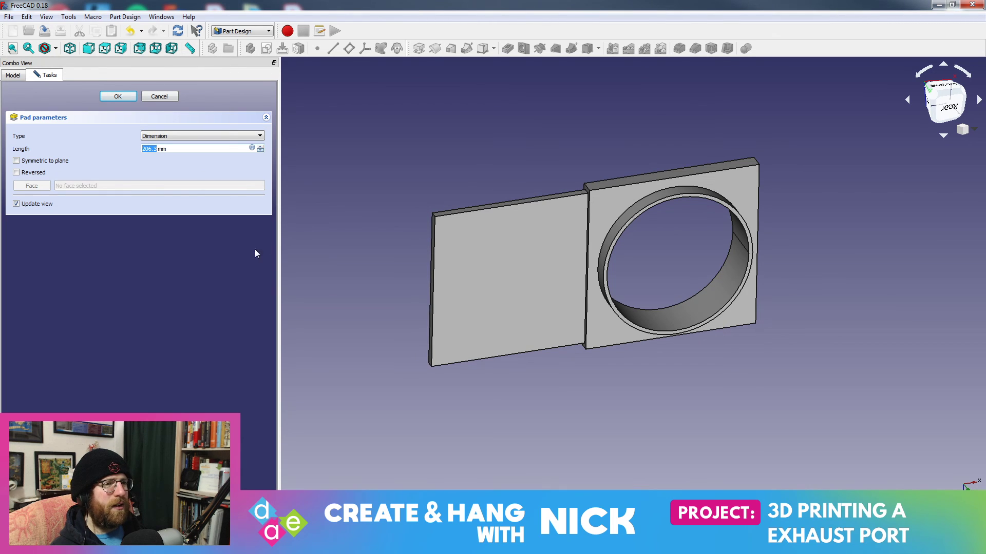
{"action": "left_click", "coordinate": [41, 174]}
{"action": "left_click", "coordinate": [110, 98]}
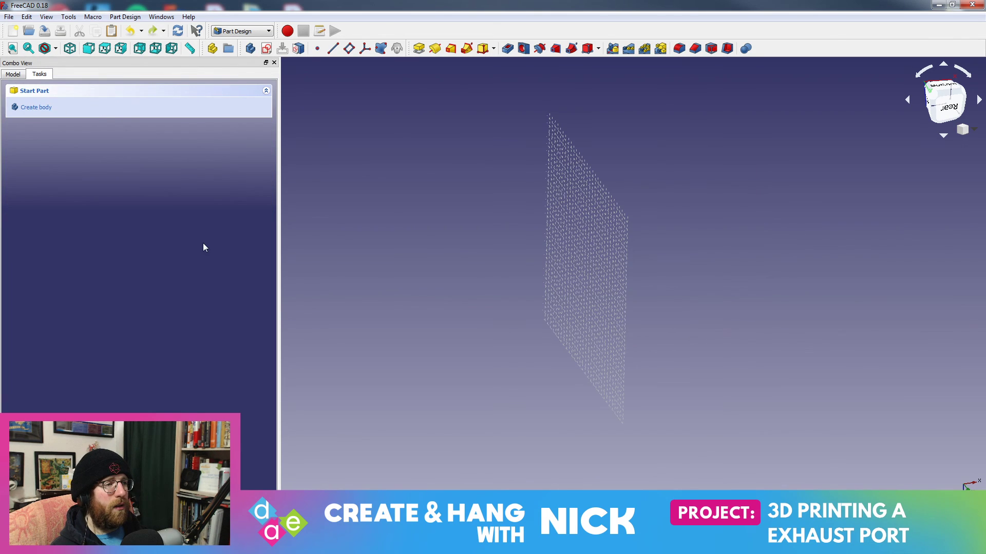
- Delete Pad002 from Body001 while keeping its Door Opening001 sketch
{"action": "left_click", "coordinate": [13, 73]}
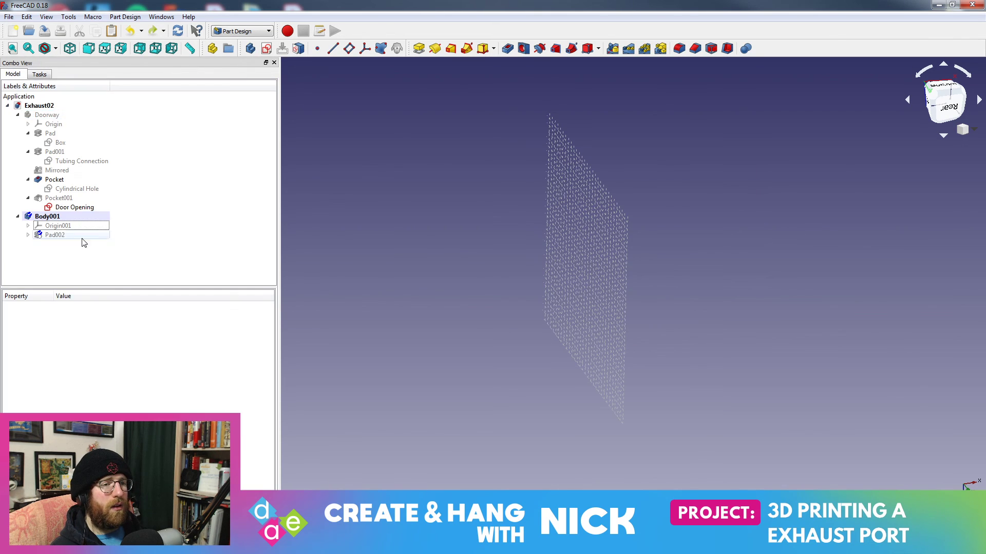
{"action": "left_click", "coordinate": [42, 236]}
{"action": "right_click", "coordinate": [47, 234]}
{"action": "left_click", "coordinate": [74, 362]}
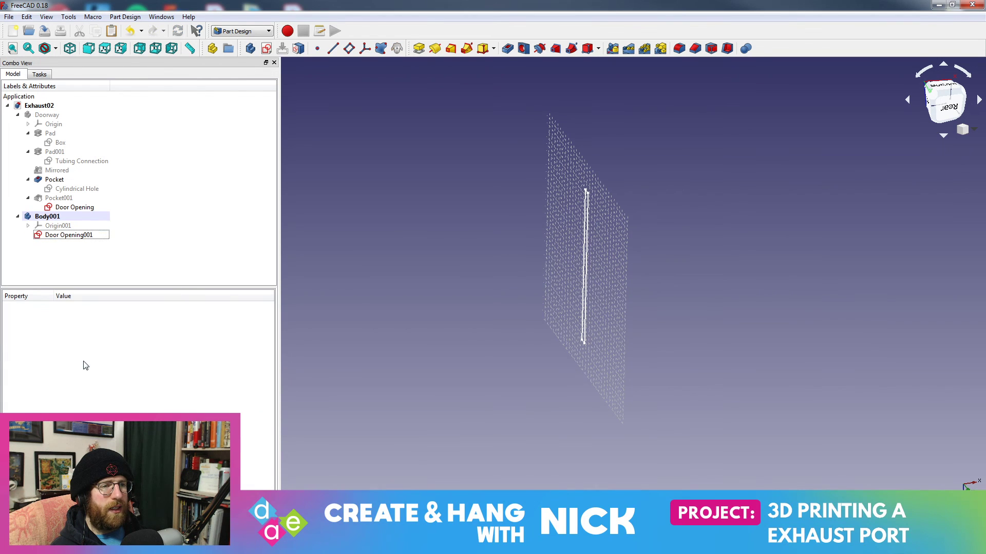
- Remove the 6.35 mm constraint and the external reference edge from the Door Opening001 sketch, then close it
{"action": "left_click", "coordinate": [66, 235]}
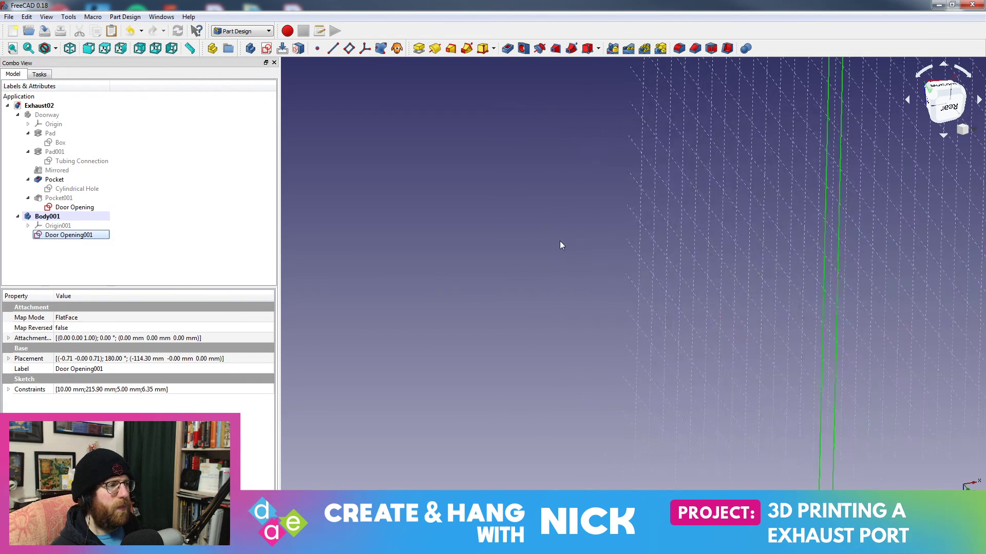
{"action": "double_click", "coordinate": [76, 236]}
{"action": "scroll", "coordinate": [693, 191], "scroll_direction": "up", "scroll_amount": 5}
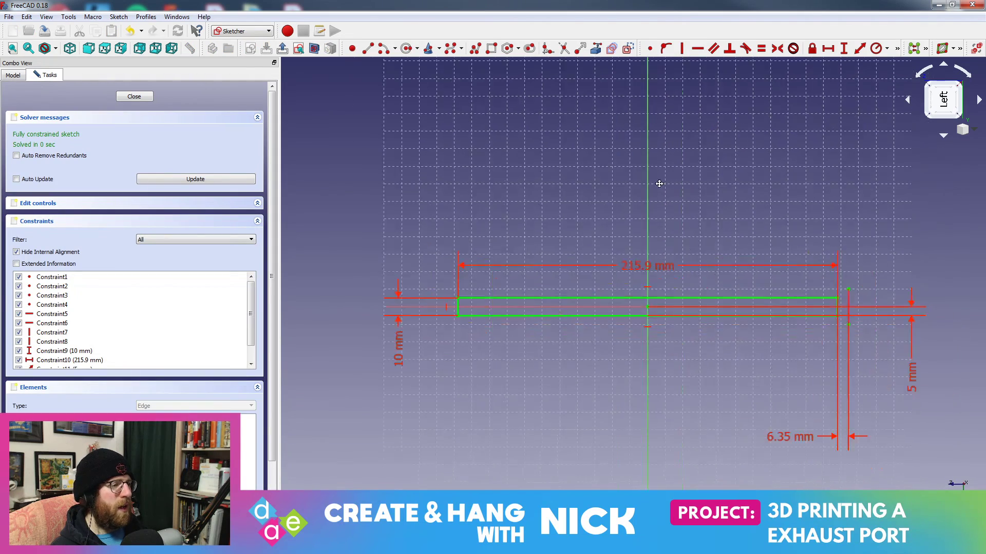
{"action": "middle_click_drag", "start_coordinate": [548, 251], "coordinate": [567, 209]}
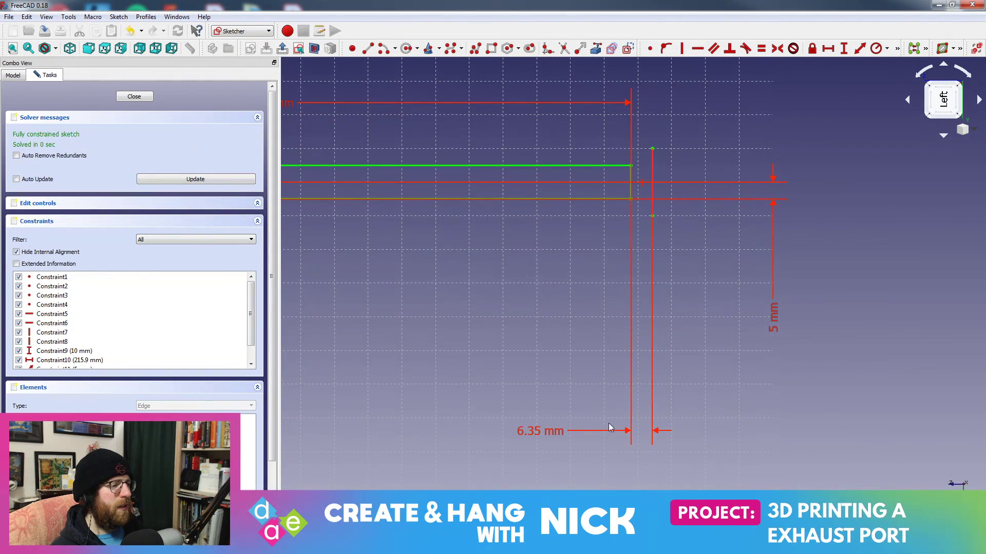
{"action": "left_click", "coordinate": [557, 430]}
{"action": "key", "text": "Delete"}
{"action": "left_click", "coordinate": [651, 155]}
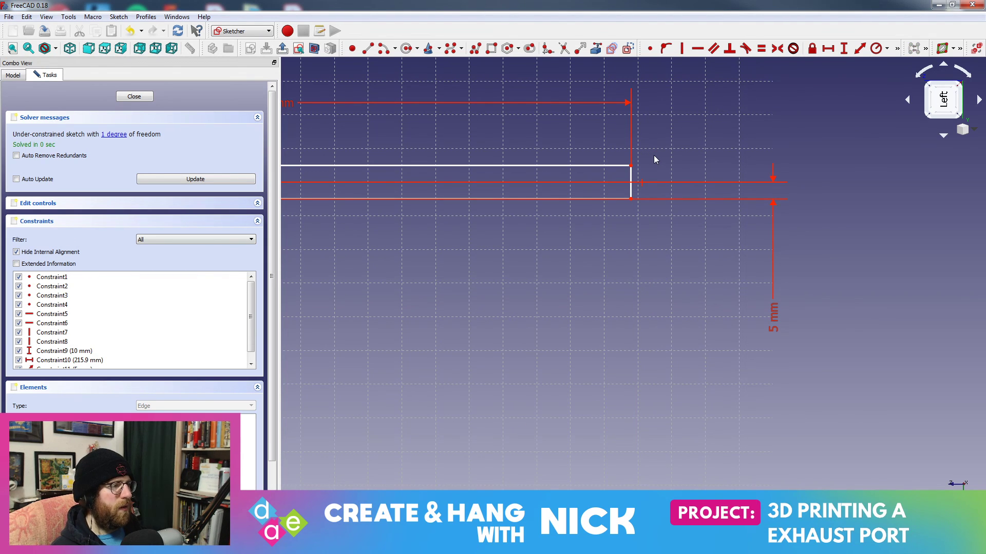
{"action": "mouse_move", "coordinate": [500, 235]}
{"action": "middle_mouse_down"}
{"action": "mouse_move", "coordinate": [662, 350]}
{"action": "mouse_move", "coordinate": [742, 346]}
{"action": "middle_mouse_up"}
{"action": "key", "text": "v"}
{"action": "key", "text": "f"}
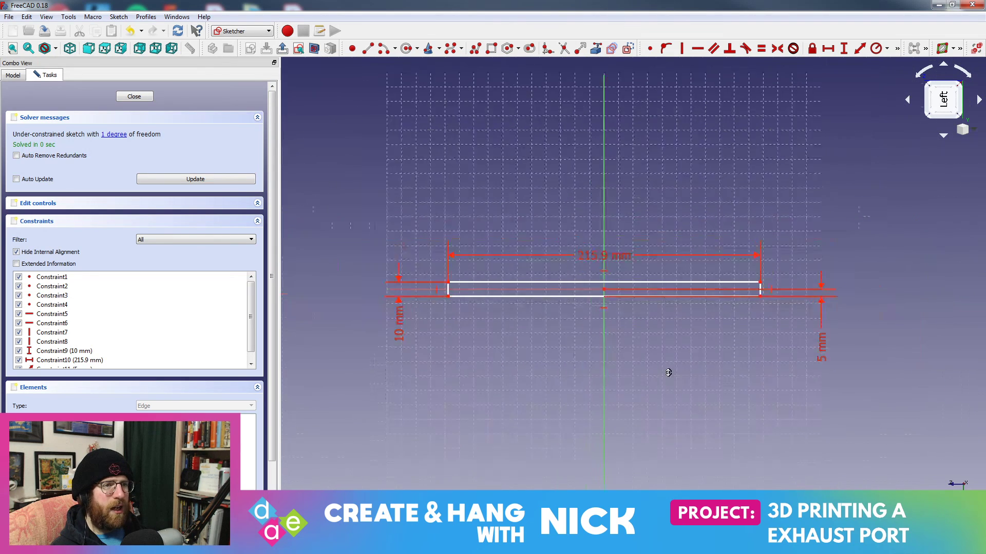
{"action": "left_click", "coordinate": [134, 96]}
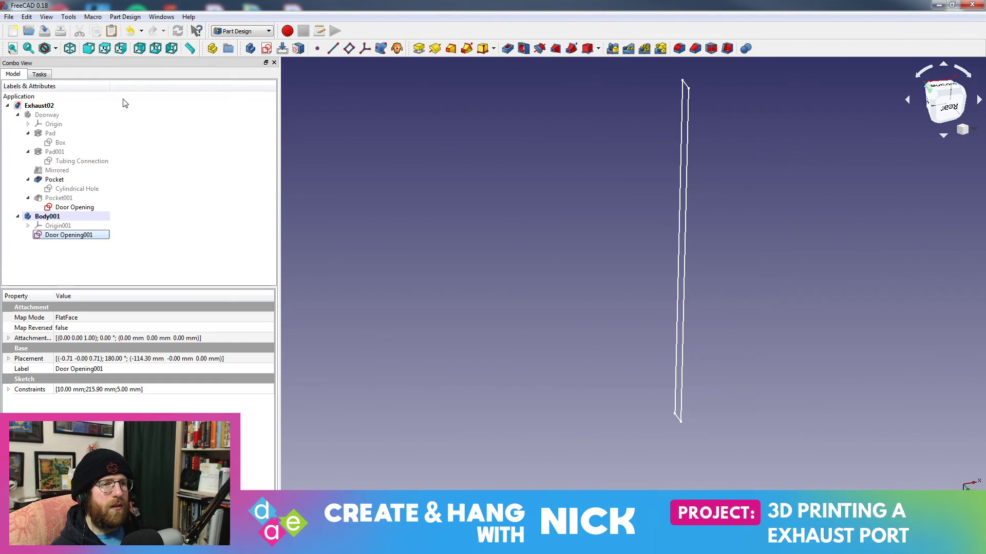
- Try to pad the Door Opening001 sketch and to reopen it for editing through the sketch validation tool
{"action": "double_click", "coordinate": [30, 128]}
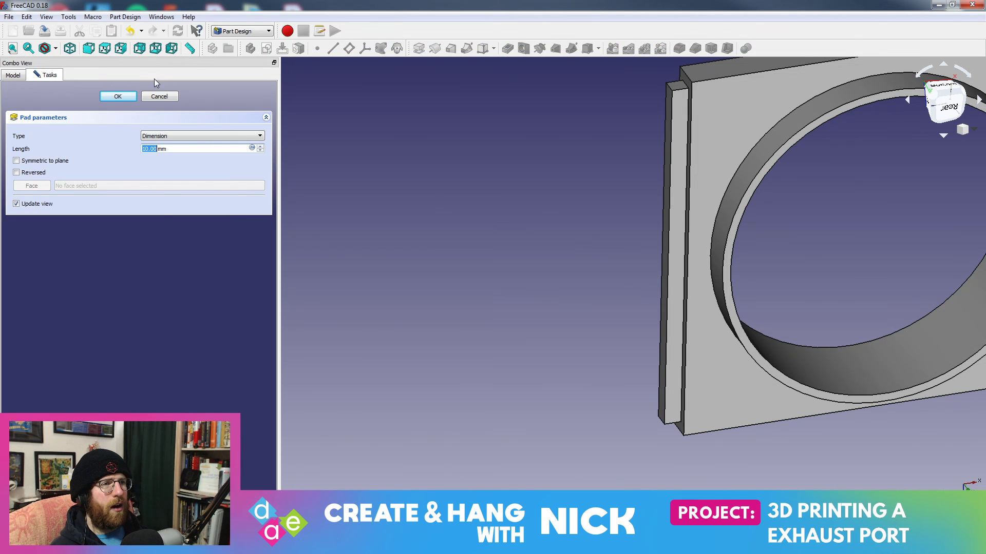
{"action": "left_click", "coordinate": [159, 97]}
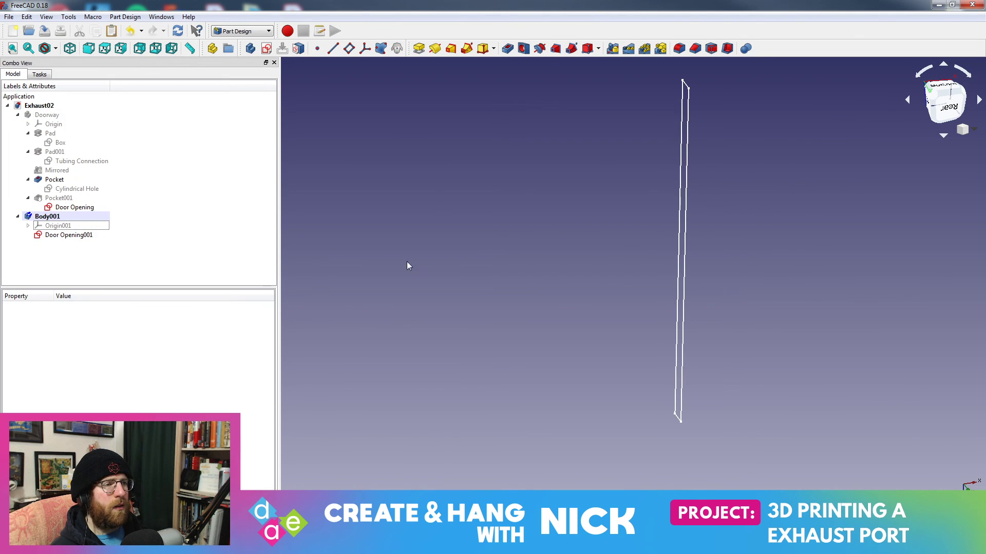
{"action": "double_click", "coordinate": [57, 235]}
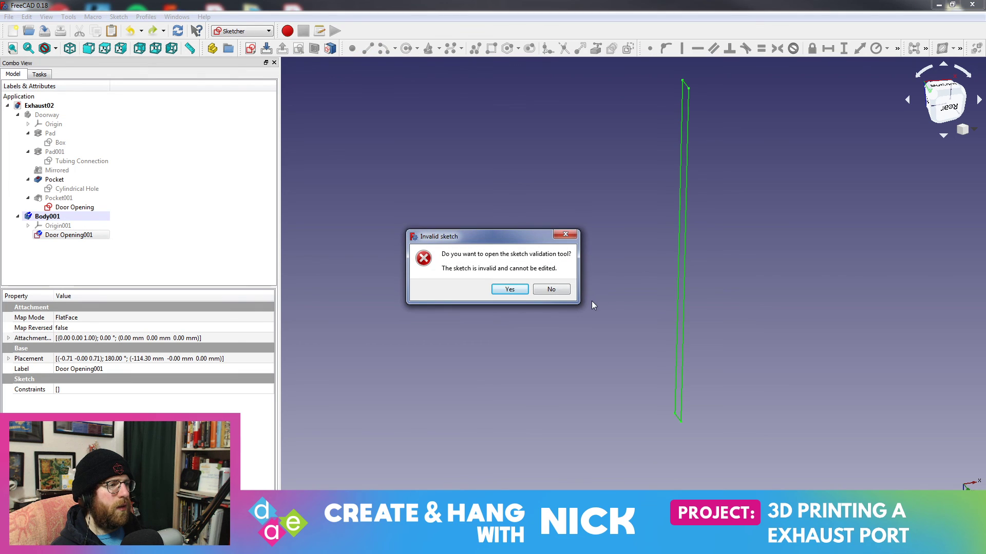
{"action": "left_click", "coordinate": [507, 289]}
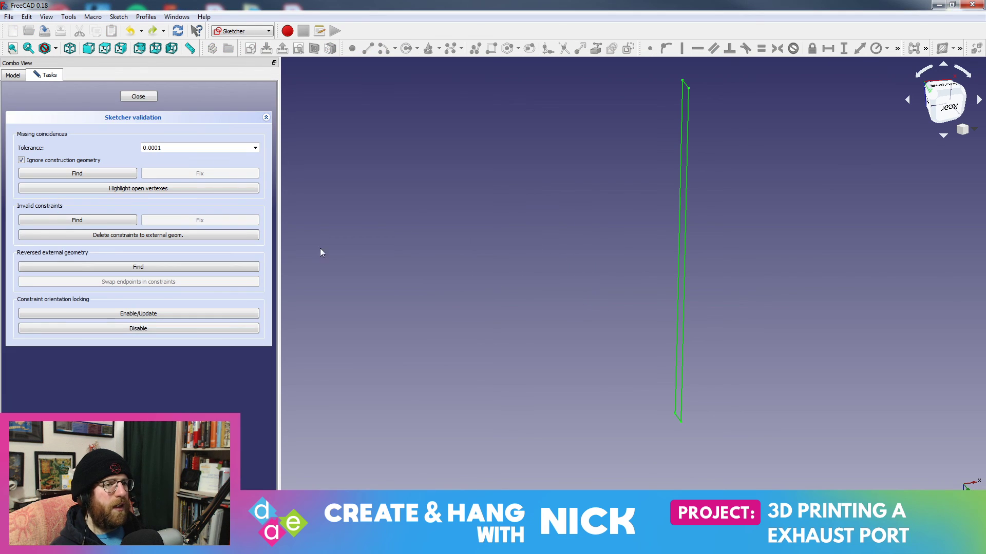
{"action": "left_click", "coordinate": [145, 97]}
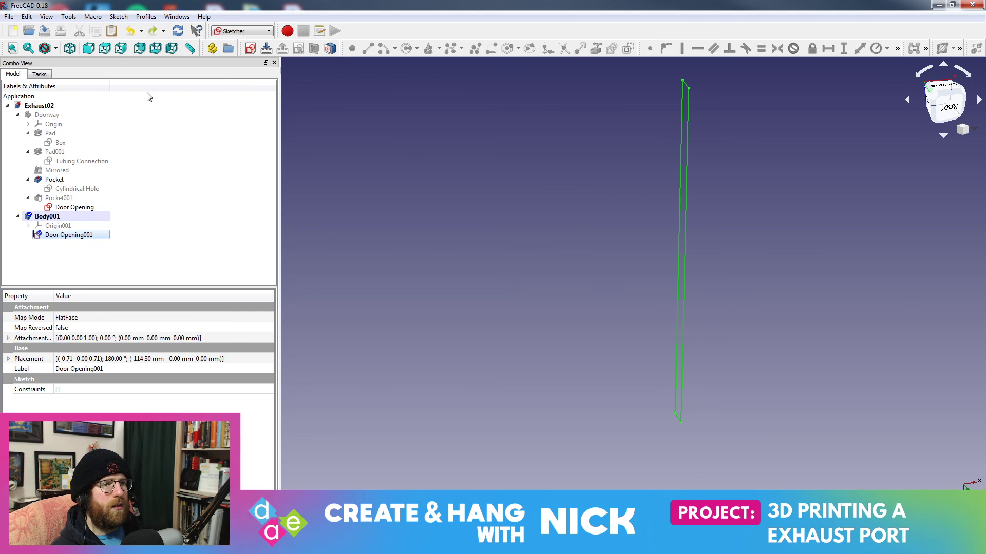
- Delete Body001 together with its origin and the Door Opening001 sketch
{"action": "left_click", "coordinate": [49, 226], "text": "ctrl"}
{"action": "left_click", "coordinate": [49, 217]}
{"action": "left_click", "coordinate": [51, 237], "text": "shift"}
{"action": "key", "text": "Delete"}
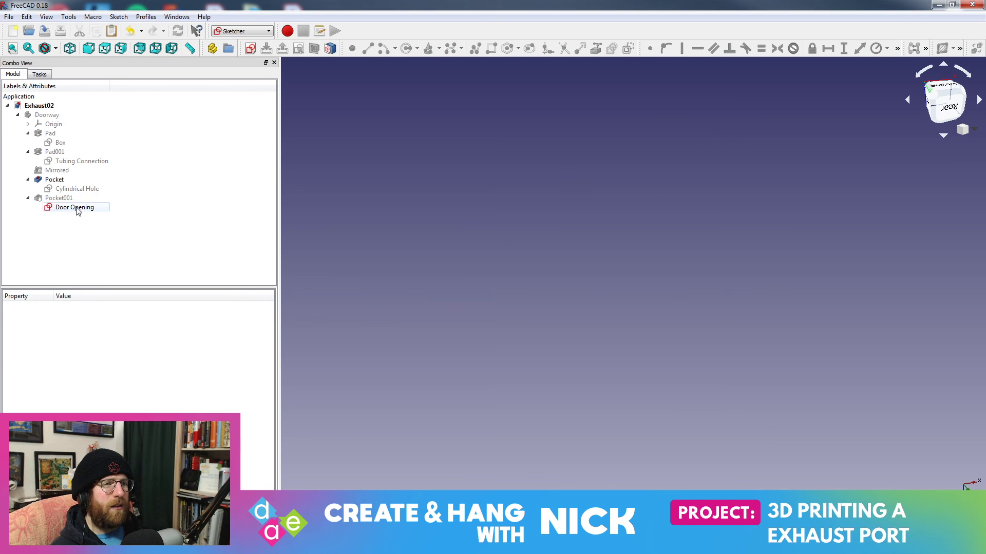
- Show the Doorway body again with its Pocket001 door slot cut out
{"action": "left_click", "coordinate": [55, 115]}
{"action": "key", "text": "space"}
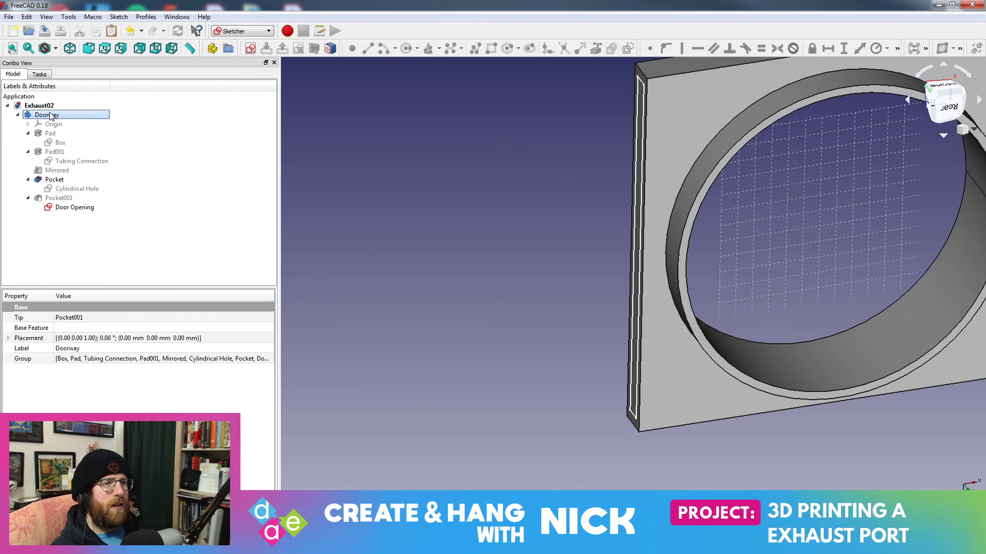
{"action": "mouse_move", "coordinate": [707, 208]}
{"action": "middle_mouse_down"}
{"action": "mouse_move", "coordinate": [546, 215]}
{"action": "mouse_move", "coordinate": [680, 253]}
{"action": "mouse_move", "coordinate": [735, 249]}
{"action": "middle_mouse_up"}
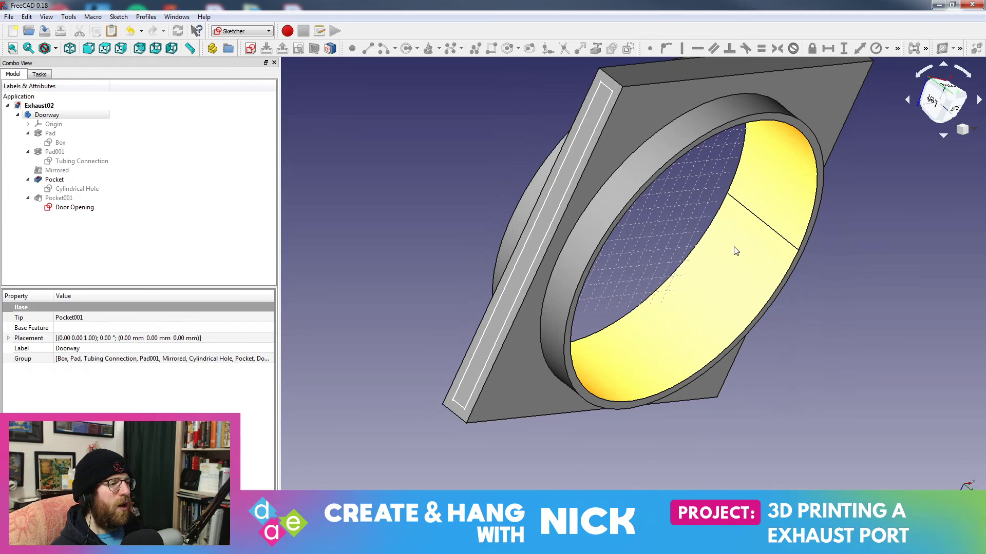
{"action": "left_click", "coordinate": [66, 216]}
{"action": "left_click", "coordinate": [59, 198]}
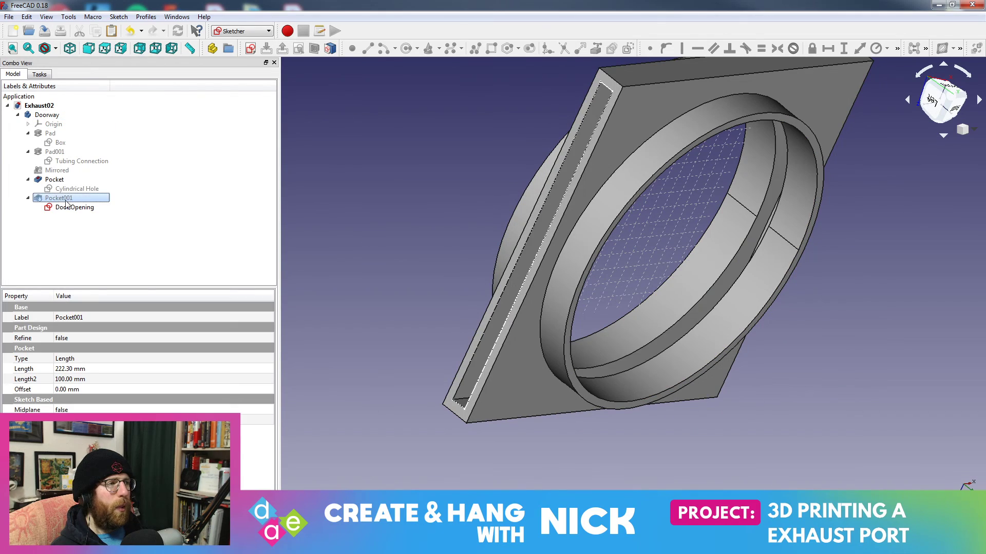
{"action": "middle_click_drag", "start_coordinate": [391, 185], "coordinate": [617, 231]}
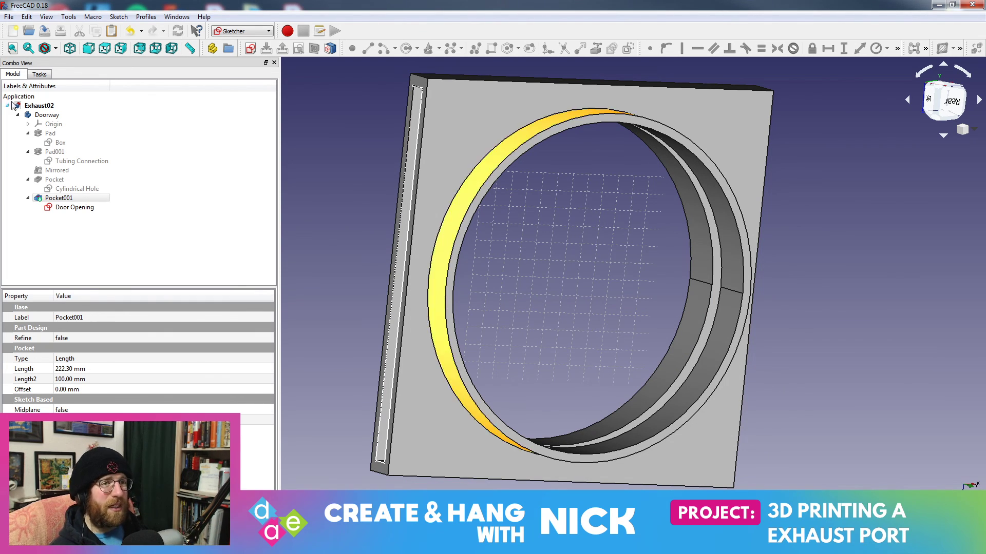
{"action": "middle_click_drag", "start_coordinate": [515, 286], "coordinate": [601, 277]}
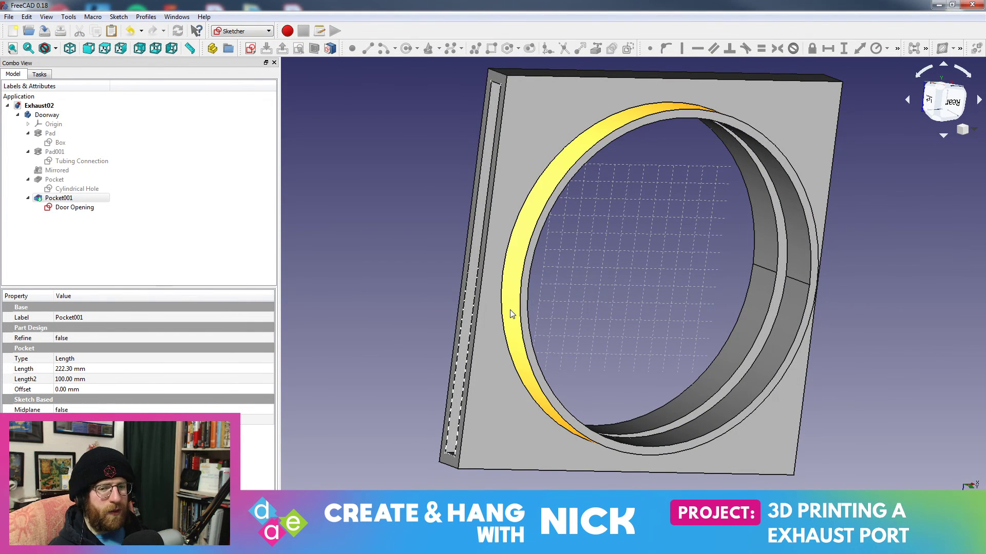
- Switch to PrusaSlicer and examine the sliced Doorway preview with its two instances and support material
{"action": "key", "text": "alt+Tab"}
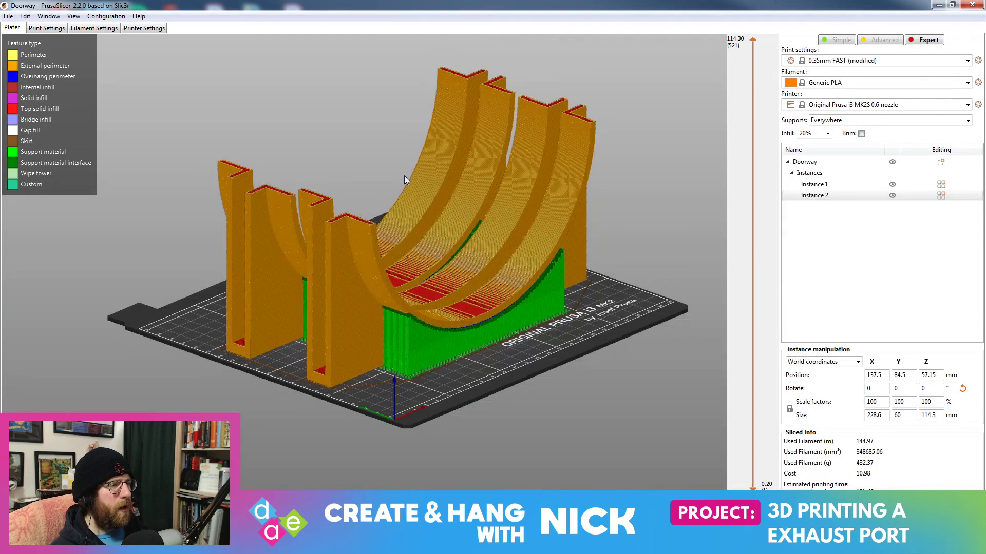
{"action": "left_click_drag", "start_coordinate": [488, 162], "coordinate": [571, 331]}
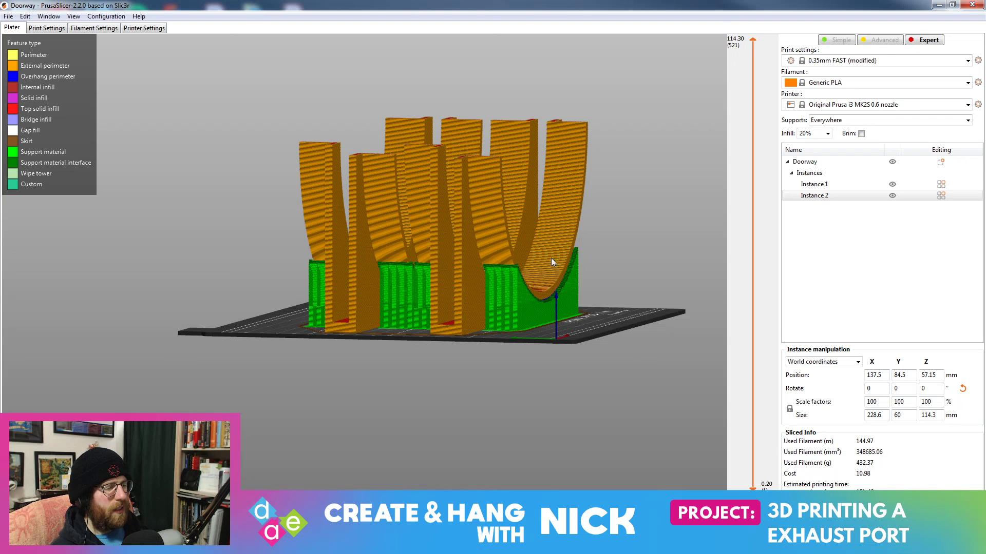
{"action": "right_click_drag", "start_coordinate": [543, 255], "coordinate": [600, 319]}
{"action": "left_click_drag", "start_coordinate": [520, 277], "coordinate": [594, 320]}
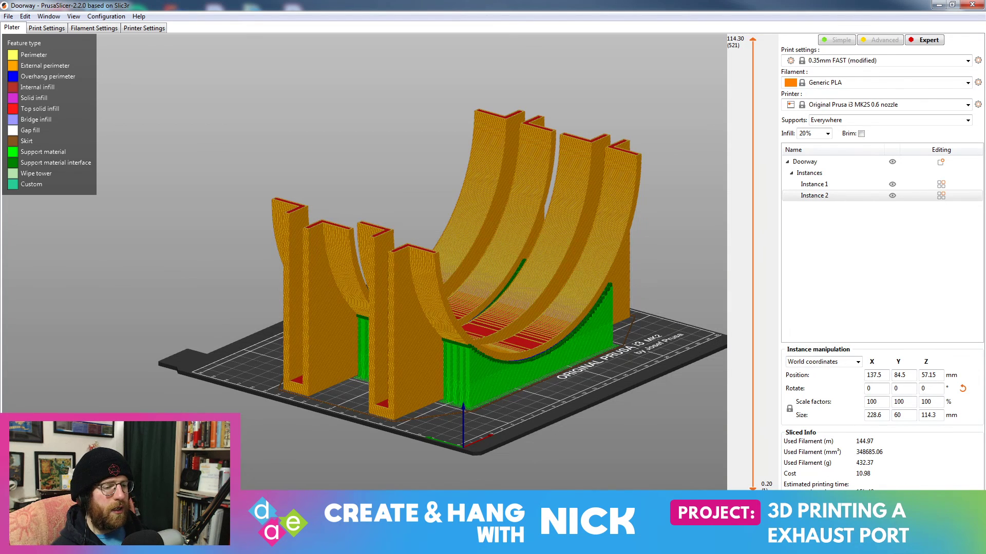
- Return to FreeCAD and examine the Doorway's door slot and tubing ring, with the Cylindrical Hole sketch selected
{"action": "key", "text": "alt+Tab"}
{"action": "middle_click_drag", "start_coordinate": [652, 170], "coordinate": [541, 205]}
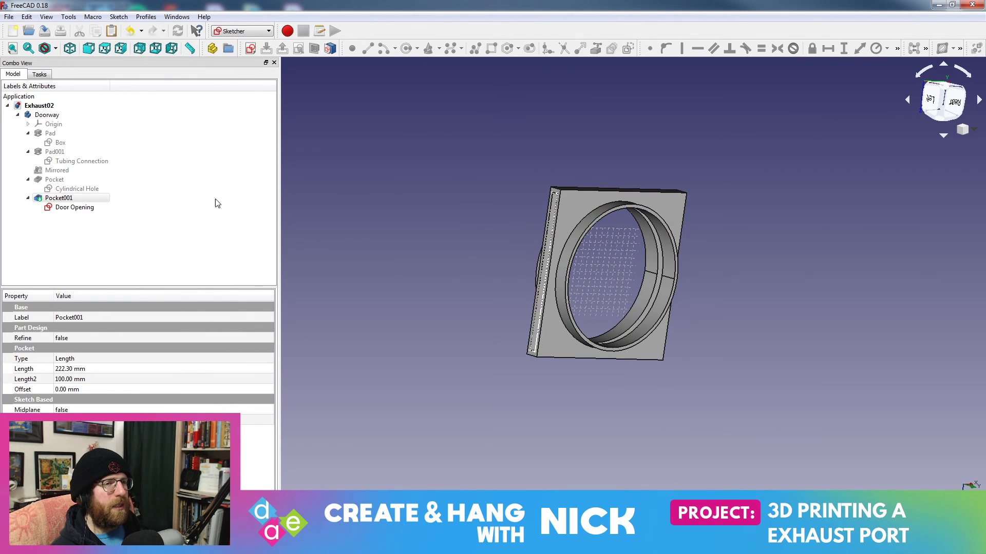
{"action": "left_click", "coordinate": [72, 189]}
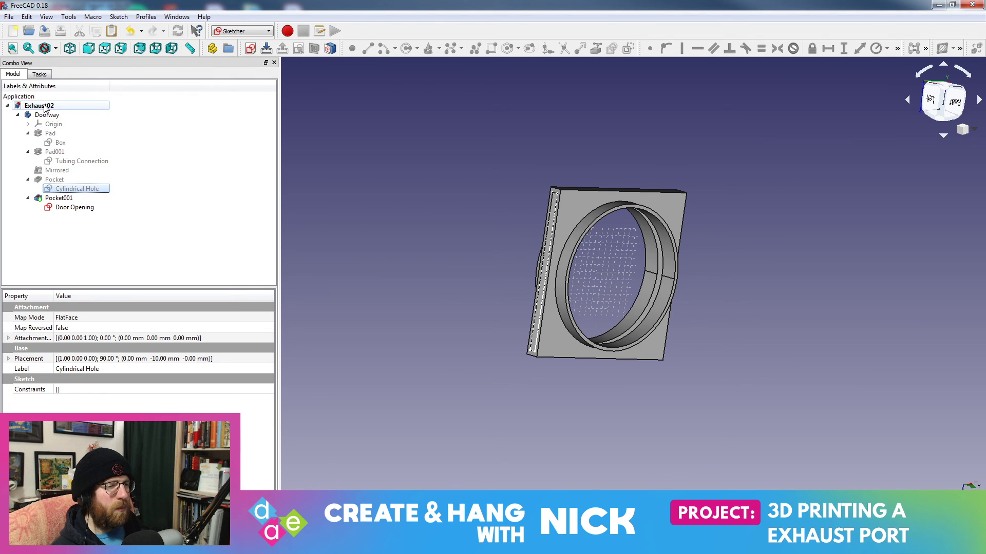
{"action": "middle_click_drag", "start_coordinate": [718, 229], "coordinate": [669, 231]}
{"action": "scroll", "coordinate": [605, 305], "scroll_direction": "up", "scroll_amount": 5}
{"action": "middle_click_drag", "start_coordinate": [596, 212], "coordinate": [590, 270]}
{"action": "scroll", "coordinate": [587, 266], "scroll_direction": "down", "scroll_amount": 1}
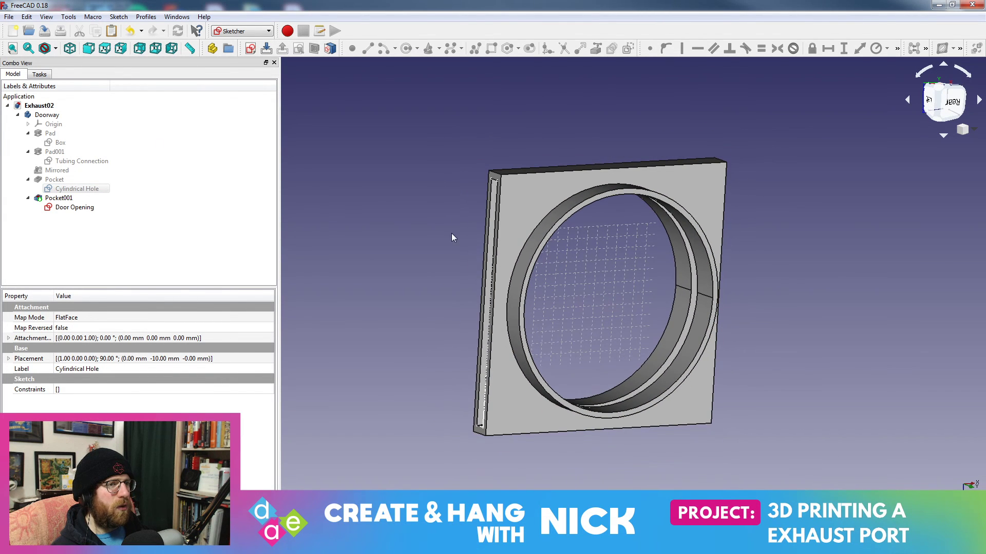